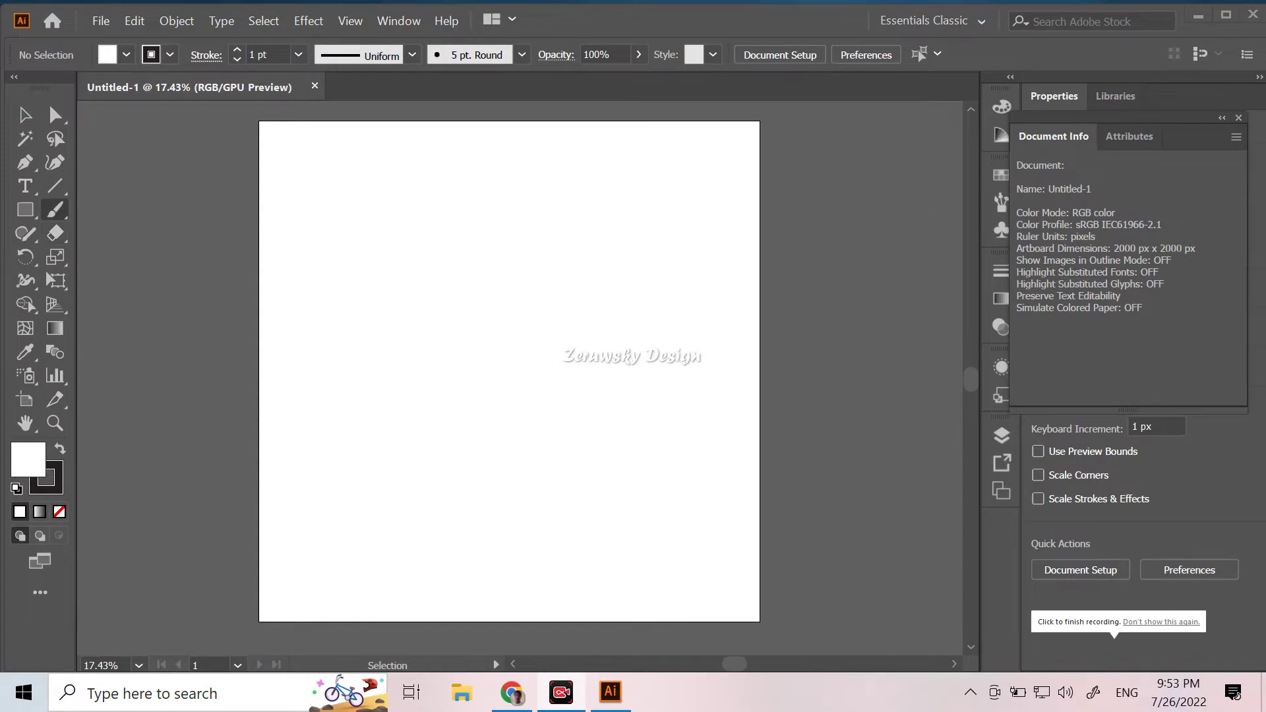
Step: Select the Blob Brush tool from the toolbar's brush flyout
{"action": "left_click_drag", "start_coordinate": [55, 209], "coordinate": [132, 231]}
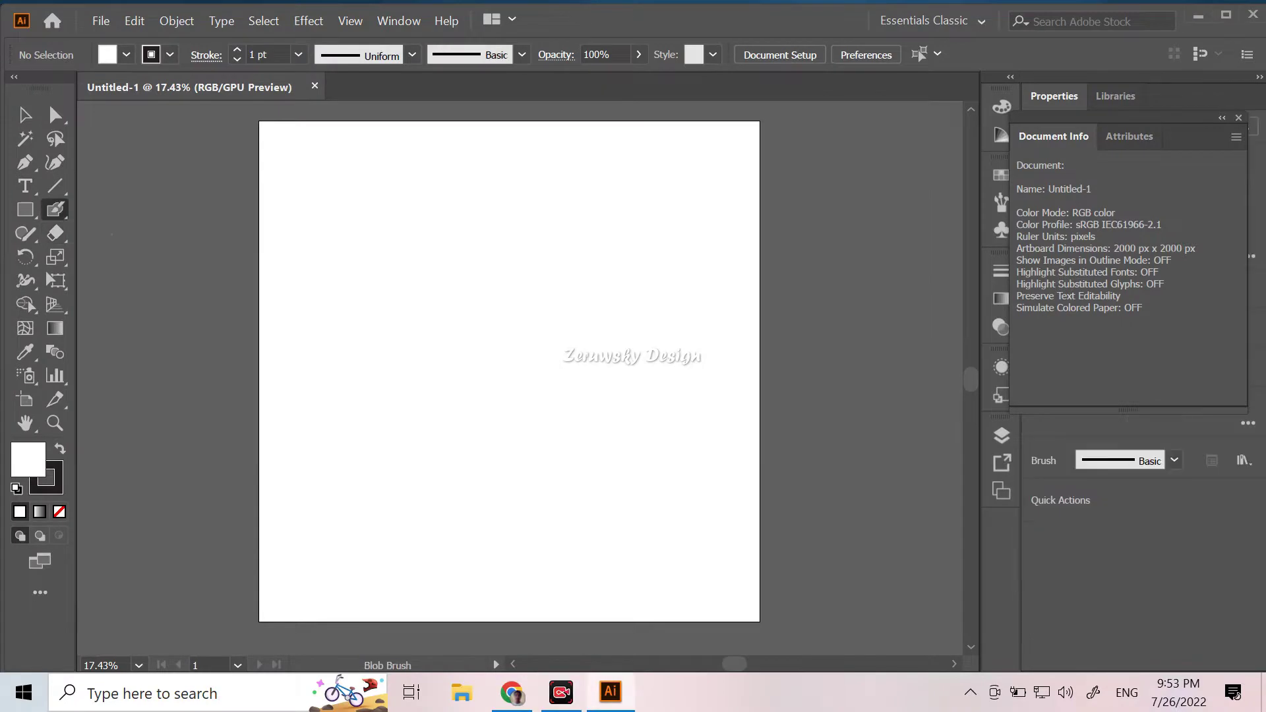
Step: Confirm the Blob Brush settings and paint a test stroke near the artboard centre
{"action": "key", "text": "Return"}
{"action": "left_click", "coordinate": [393, 464]}
{"action": "left_click", "coordinate": [522, 55]}
{"action": "key", "text": "Escape"}
{"action": "mouse_move", "coordinate": [464, 368]}
{"action": "left_mouse_down"}
{"action": "mouse_move", "coordinate": [478, 422]}
{"action": "mouse_move", "coordinate": [529, 326]}
{"action": "left_mouse_up"}
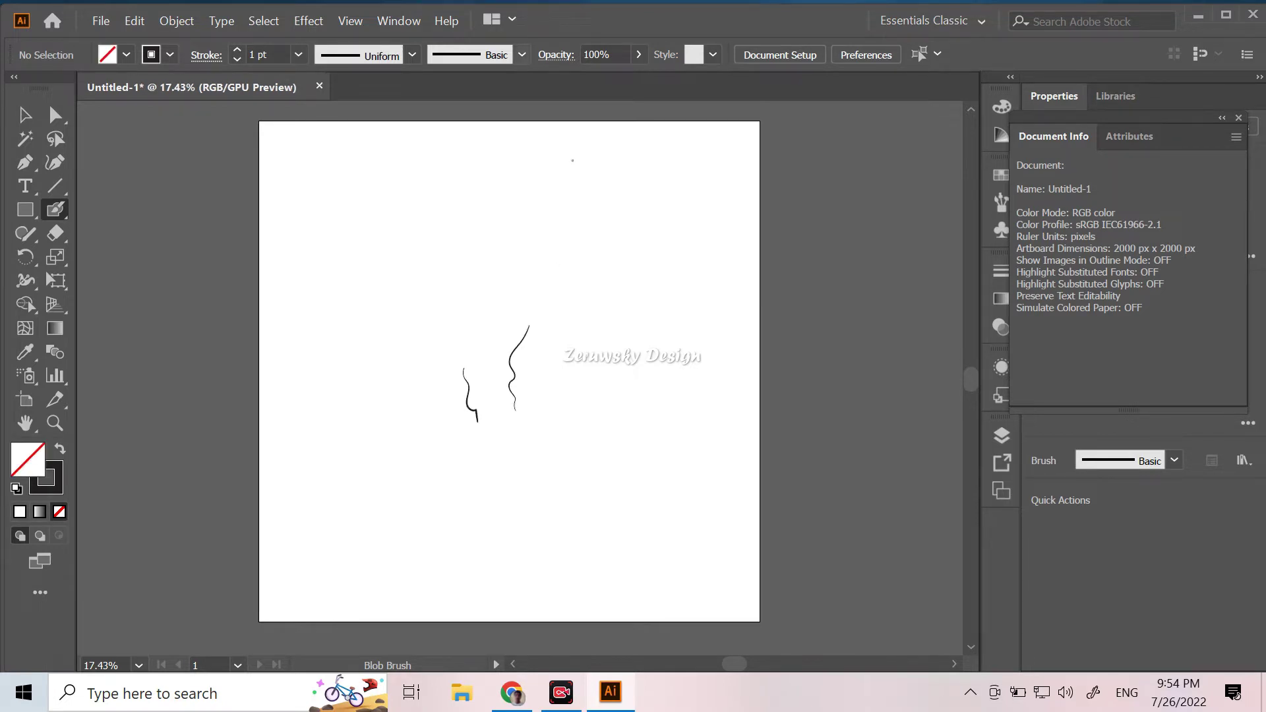
Step: Create and apply a new 5 pt calligraphic brush whose size varies with pen pressure
{"action": "left_click", "coordinate": [521, 54]}
{"action": "left_click", "coordinate": [472, 210]}
{"action": "key", "text": "Return"}
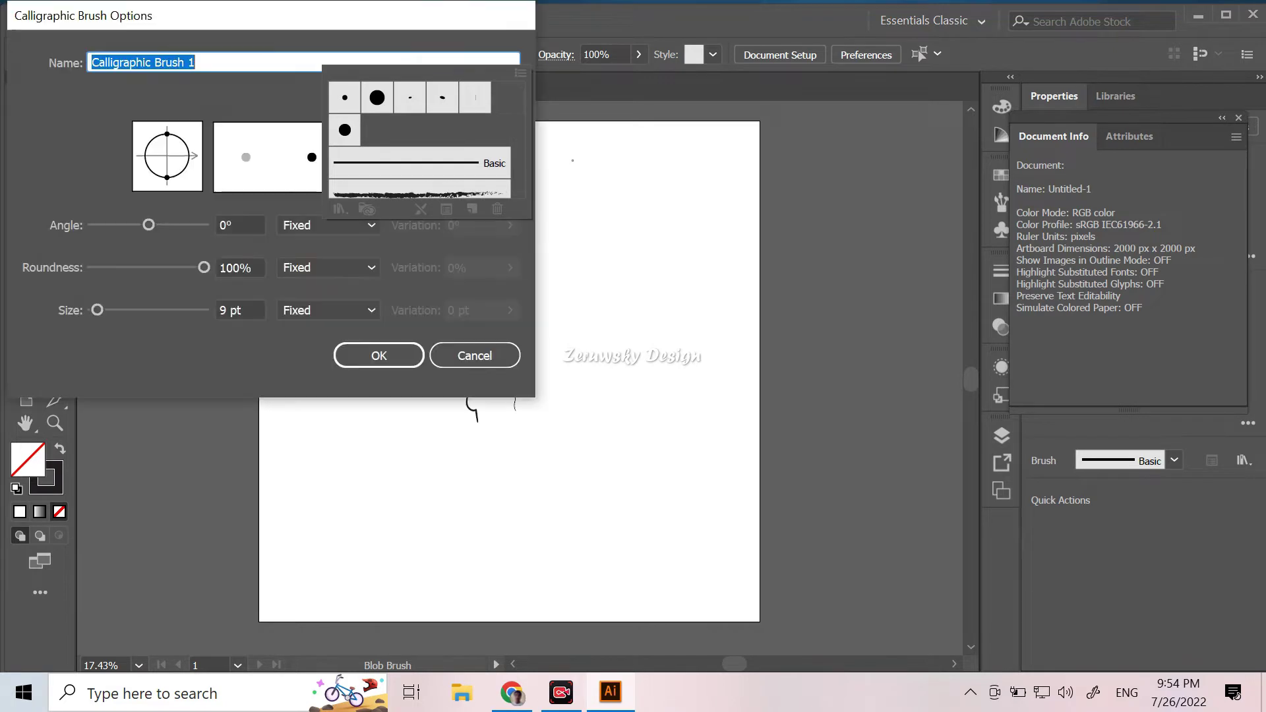
{"action": "left_click", "coordinate": [327, 310]}
{"action": "left_click", "coordinate": [310, 370]}
{"action": "key", "text": "shift+Tab"}
{"action": "type", "text": "5"}
{"action": "key", "text": "Tab"}
{"action": "key", "text": "Return"}
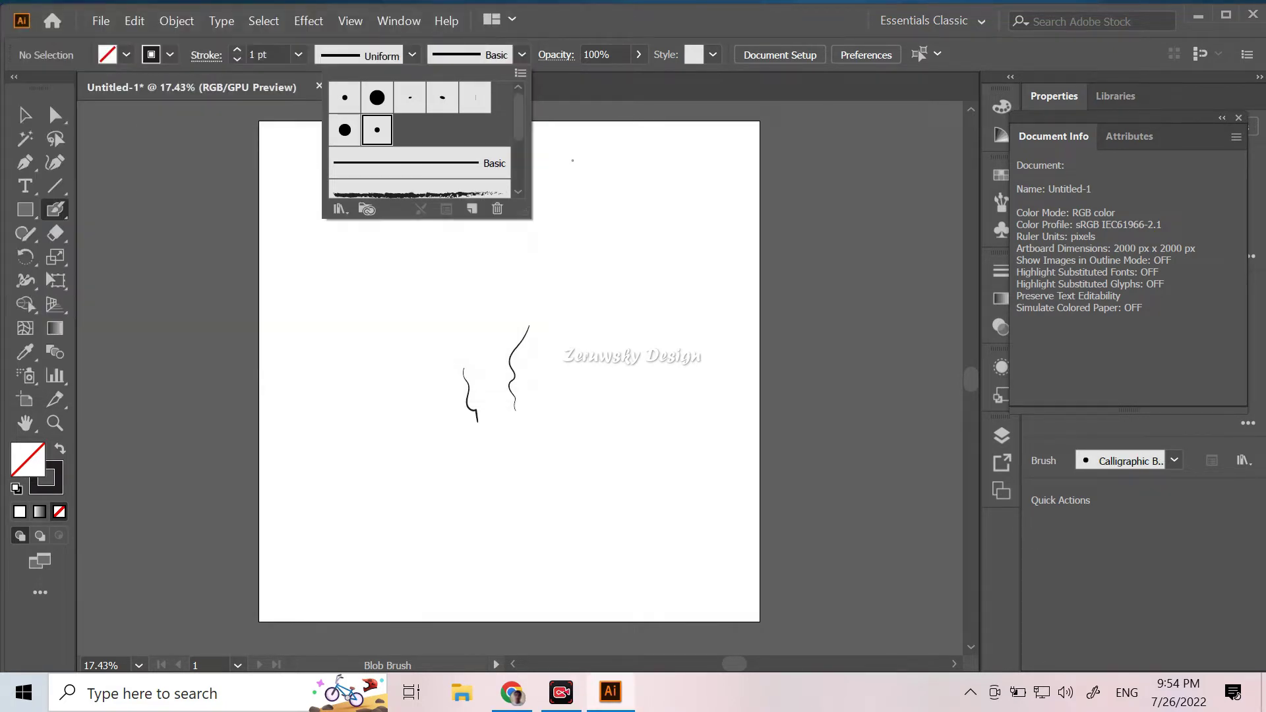
{"action": "left_click", "coordinate": [417, 190]}
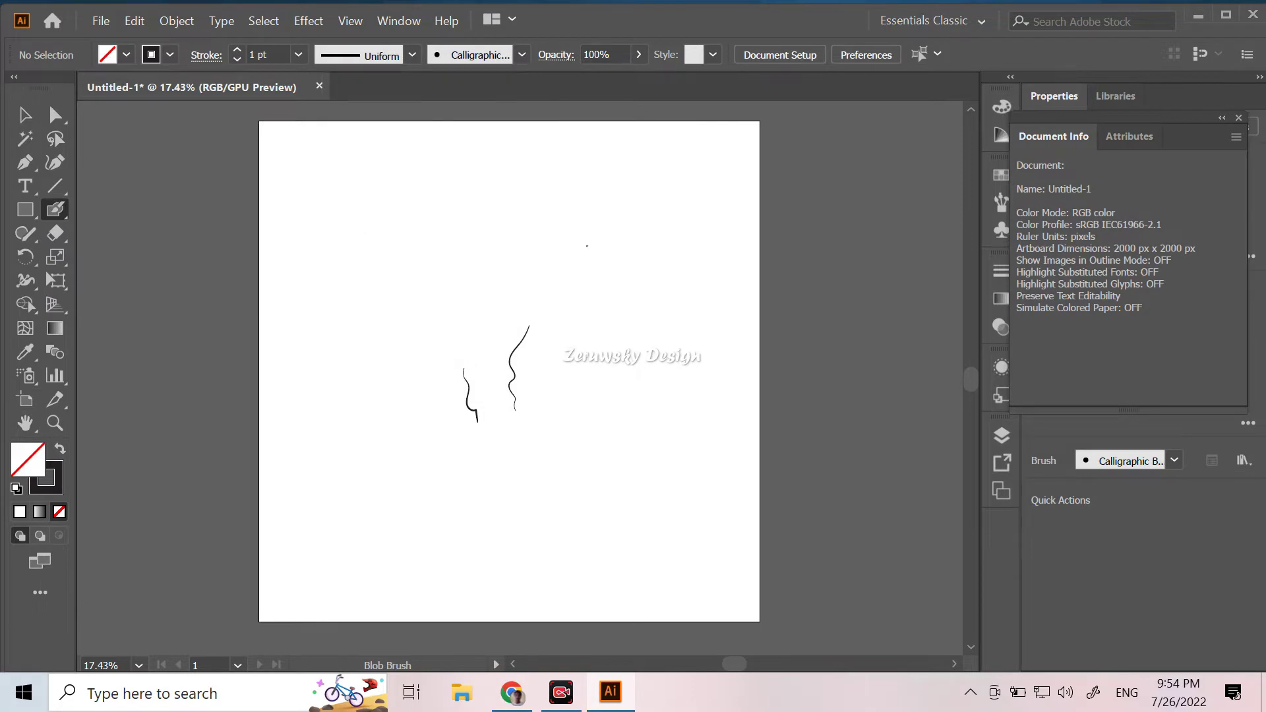
Step: Paint wavy test strokes with the new brush, using a 2 pt stroke weight
{"action": "left_click_drag", "start_coordinate": [589, 268], "coordinate": [596, 322]}
{"action": "key", "text": "ctrl+plus"}
{"action": "key", "text": "ctrl+plus"}
{"action": "left_click_drag", "start_coordinate": [643, 433], "coordinate": [673, 345]}
{"action": "left_click", "coordinate": [298, 55]}
{"action": "left_click", "coordinate": [330, 148]}
{"action": "left_click_drag", "start_coordinate": [367, 514], "coordinate": [360, 354]}
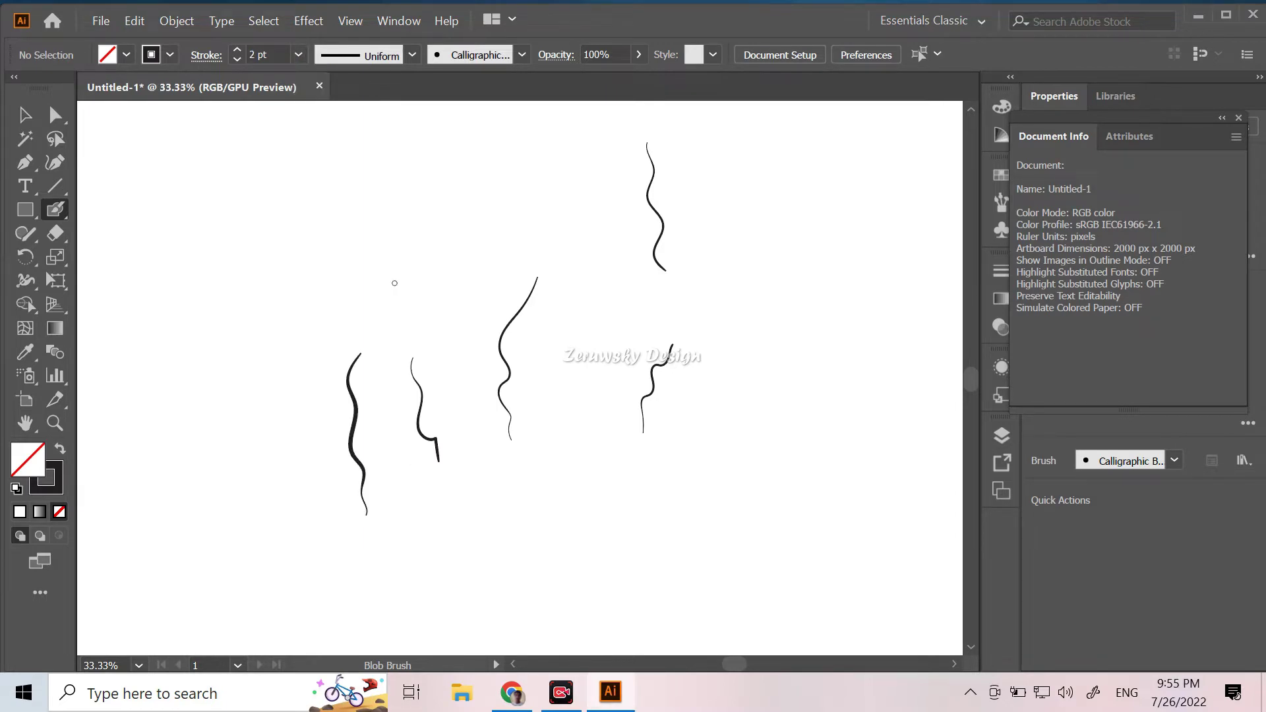
Step: Select and delete all the test strokes and a tiny stray path from the artboard
{"action": "key", "text": "ctrl+minus"}
{"action": "key", "text": "v"}
{"action": "left_click_drag", "start_coordinate": [230, 160], "coordinate": [637, 482]}
{"action": "key", "text": "Delete"}
{"action": "key", "text": "b"}
{"action": "left_click", "coordinate": [416, 290]}
{"action": "key", "text": "v"}
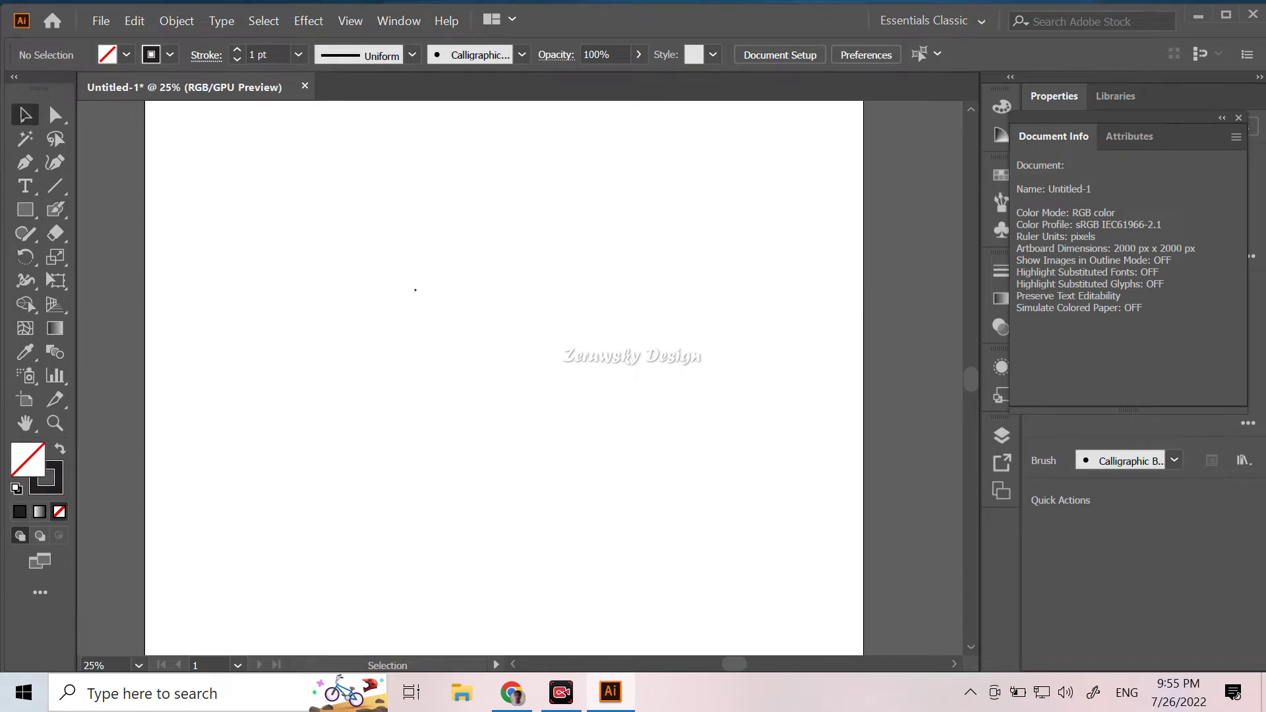
{"action": "key", "text": "Delete"}
Step: Back on the Blob Brush, confirm the calligraphic brush settings and set a 2 pt stroke
{"action": "key", "text": "shift+b"}
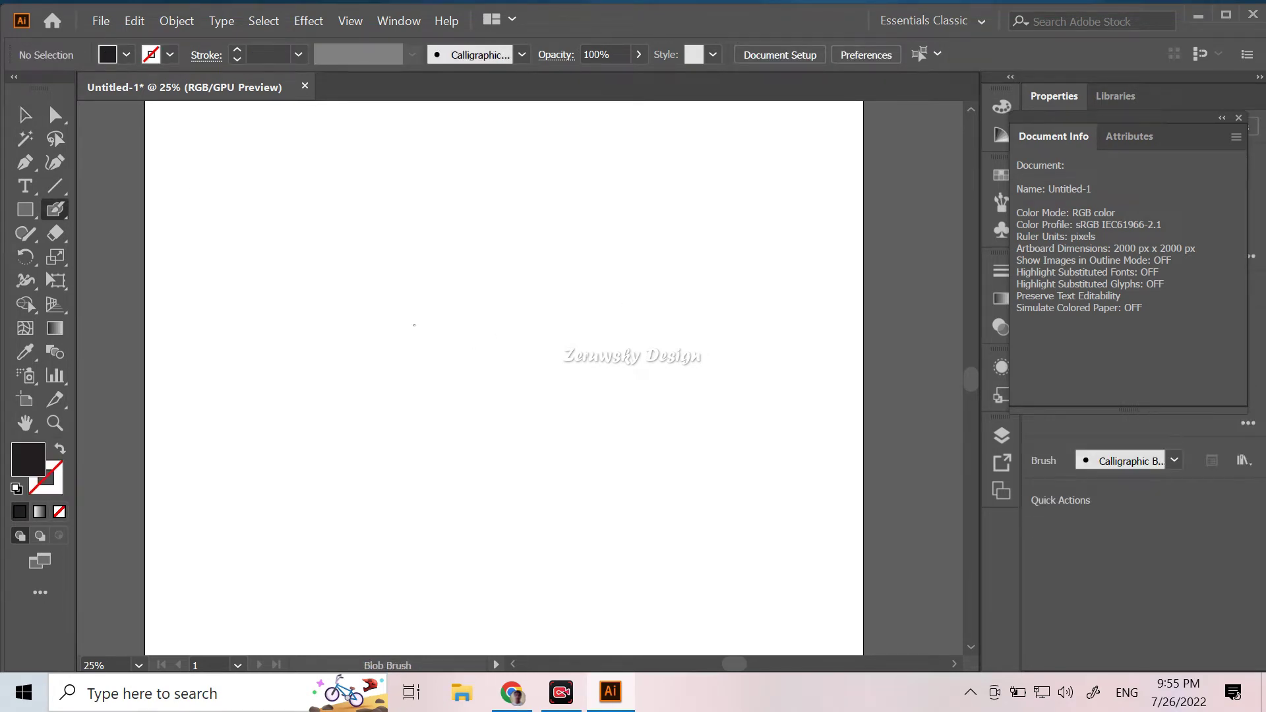
{"action": "left_click", "coordinate": [522, 55]}
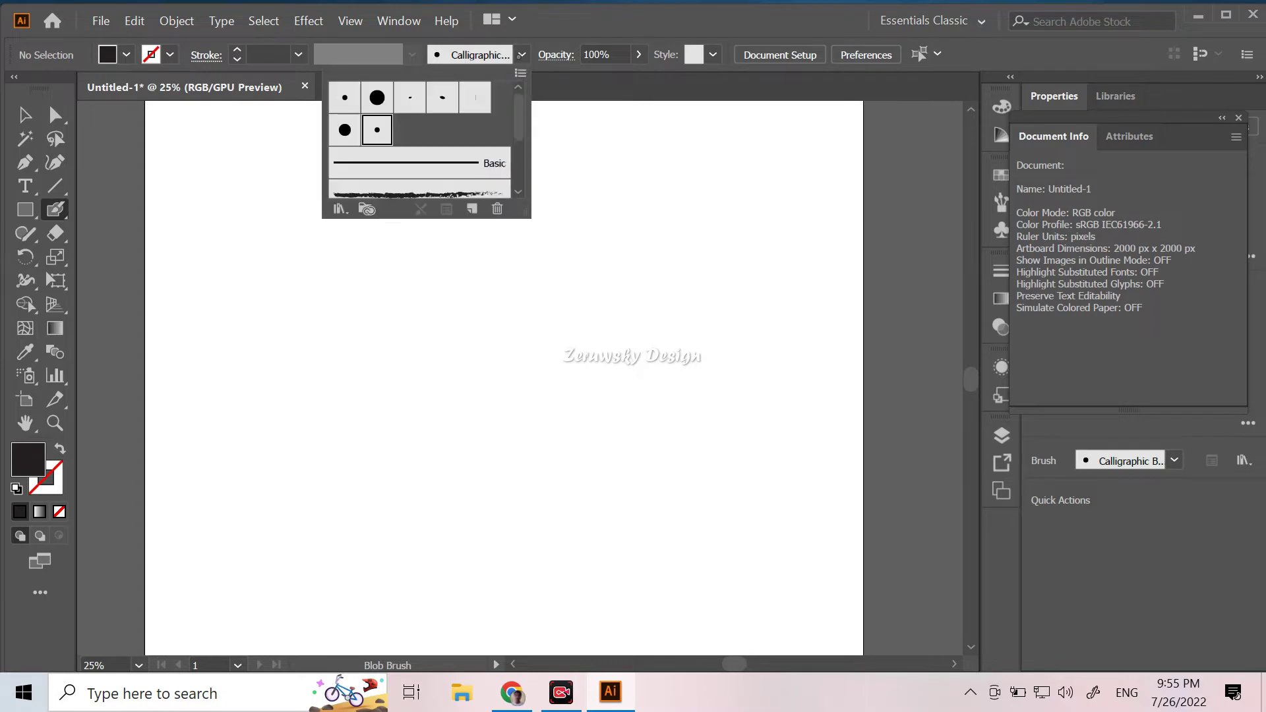
{"action": "double_click", "coordinate": [376, 130]}
{"action": "left_click", "coordinate": [379, 354]}
{"action": "left_click", "coordinate": [421, 317]}
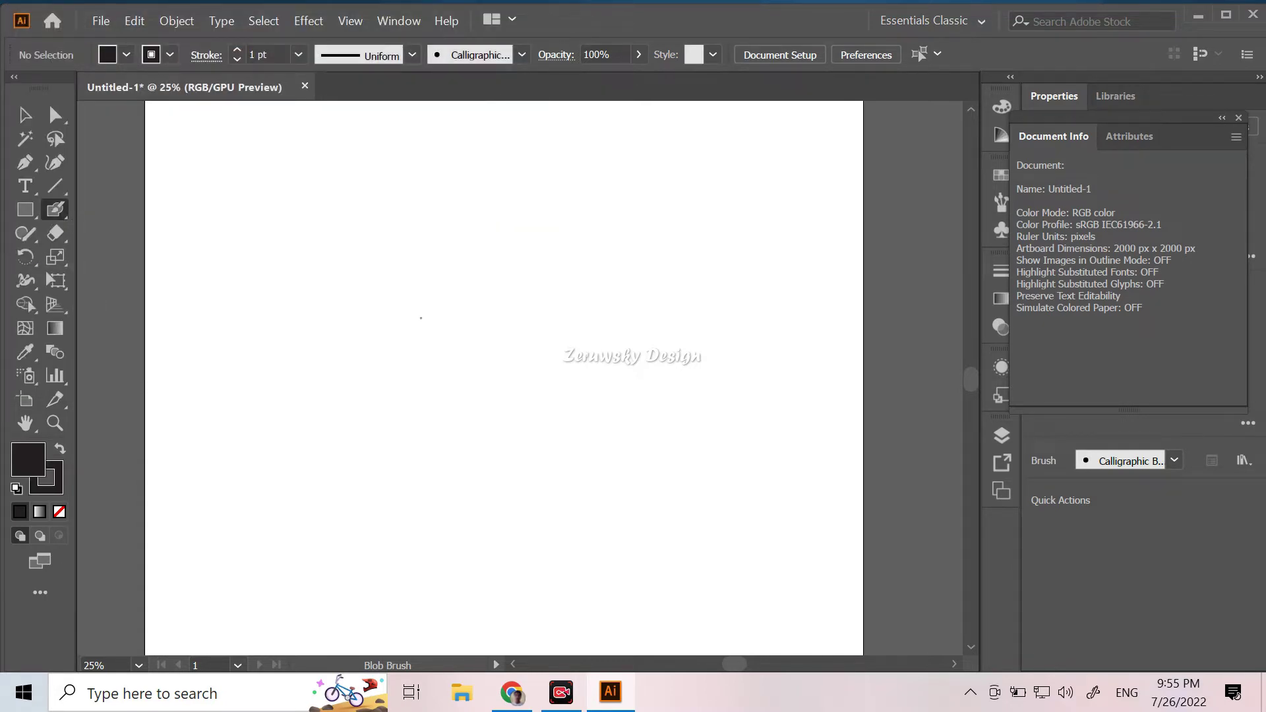
{"action": "left_click", "coordinate": [298, 55]}
{"action": "left_click", "coordinate": [326, 156]}
Step: Draw the curly-haired head outline and an eye with iris, pupil, lashes and wavy underline
{"action": "mouse_move", "coordinate": [428, 291]}
{"action": "left_mouse_down"}
{"action": "mouse_move", "coordinate": [573, 259]}
{"action": "mouse_move", "coordinate": [469, 187]}
{"action": "mouse_move", "coordinate": [442, 214]}
{"action": "left_mouse_up"}
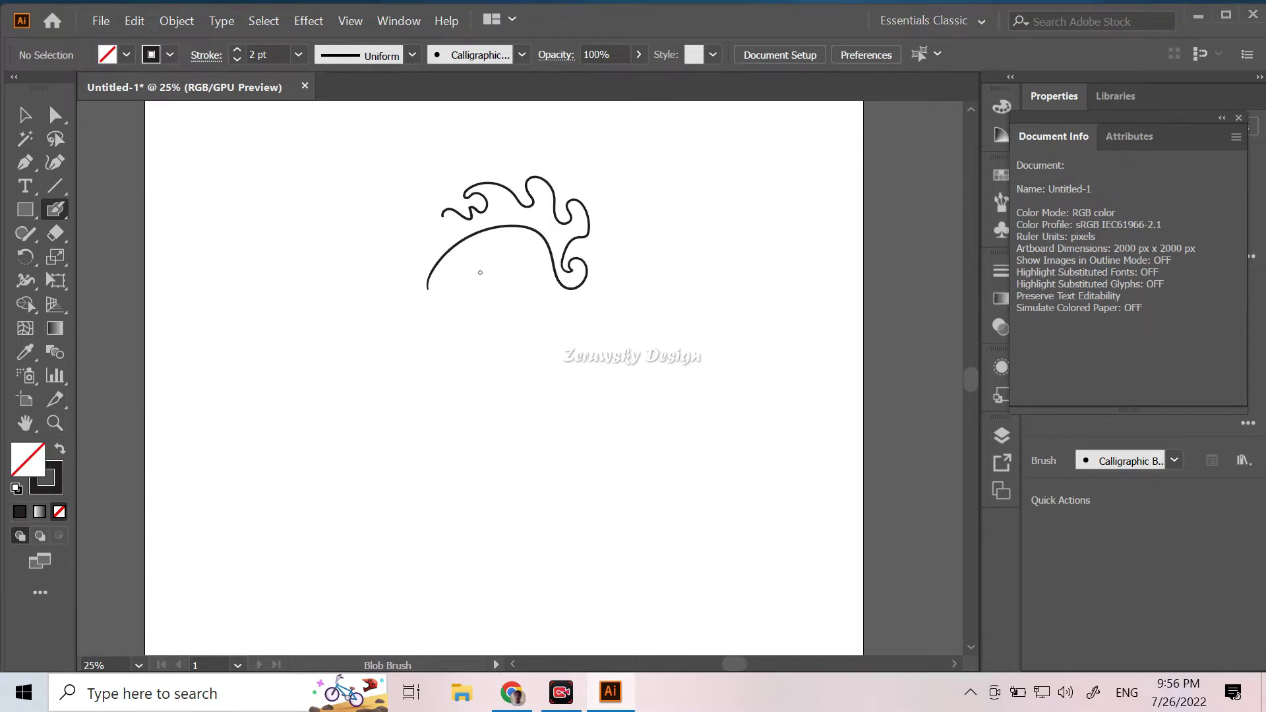
{"action": "mouse_move", "coordinate": [471, 279]}
{"action": "left_mouse_down"}
{"action": "mouse_move", "coordinate": [526, 269]}
{"action": "mouse_move", "coordinate": [457, 242]}
{"action": "left_mouse_up"}
{"action": "key", "text": "ctrl+equal"}
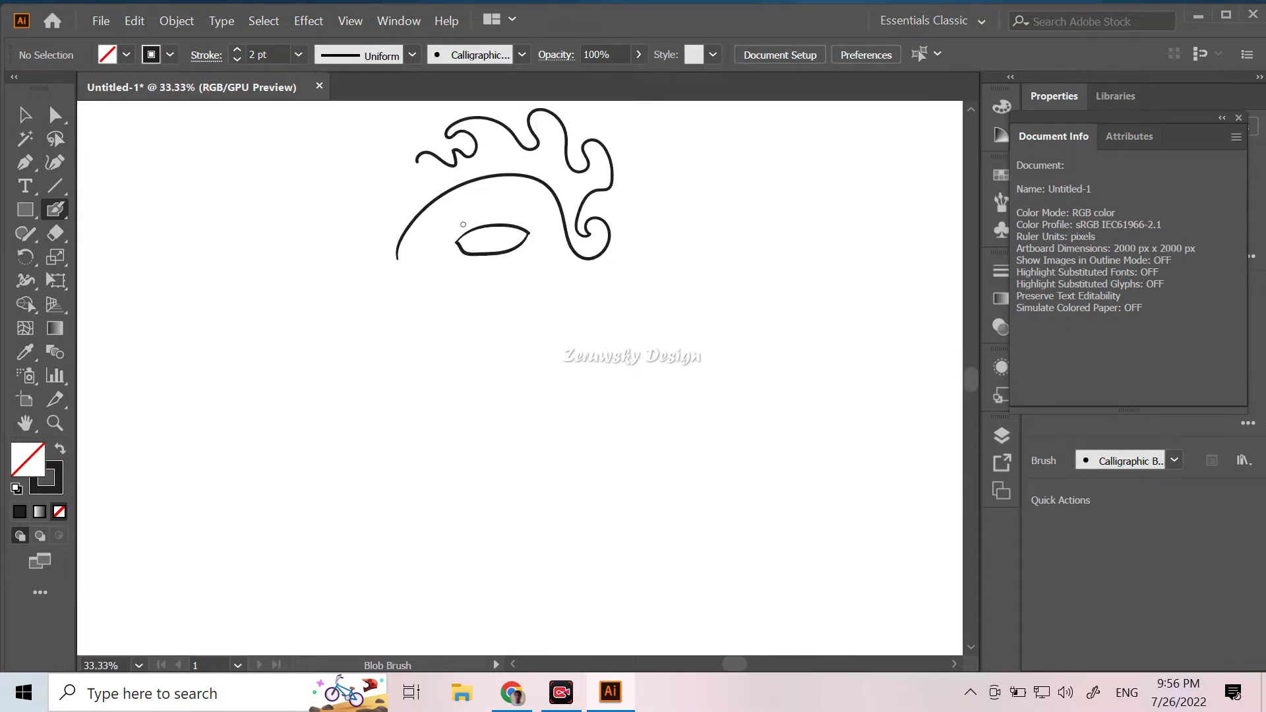
{"action": "mouse_move", "coordinate": [479, 228]}
{"action": "left_mouse_down"}
{"action": "mouse_move", "coordinate": [485, 246]}
{"action": "mouse_move", "coordinate": [508, 237]}
{"action": "mouse_move", "coordinate": [503, 226]}
{"action": "left_mouse_up"}
{"action": "left_click", "coordinate": [494, 228]}
{"action": "left_click_drag", "start_coordinate": [447, 226], "coordinate": [499, 218]}
{"action": "left_click_drag", "start_coordinate": [512, 208], "coordinate": [512, 220]}
{"action": "mouse_move", "coordinate": [451, 254]}
{"action": "left_mouse_down"}
{"action": "mouse_move", "coordinate": [473, 266]}
{"action": "mouse_move", "coordinate": [533, 252]}
{"action": "left_mouse_up"}
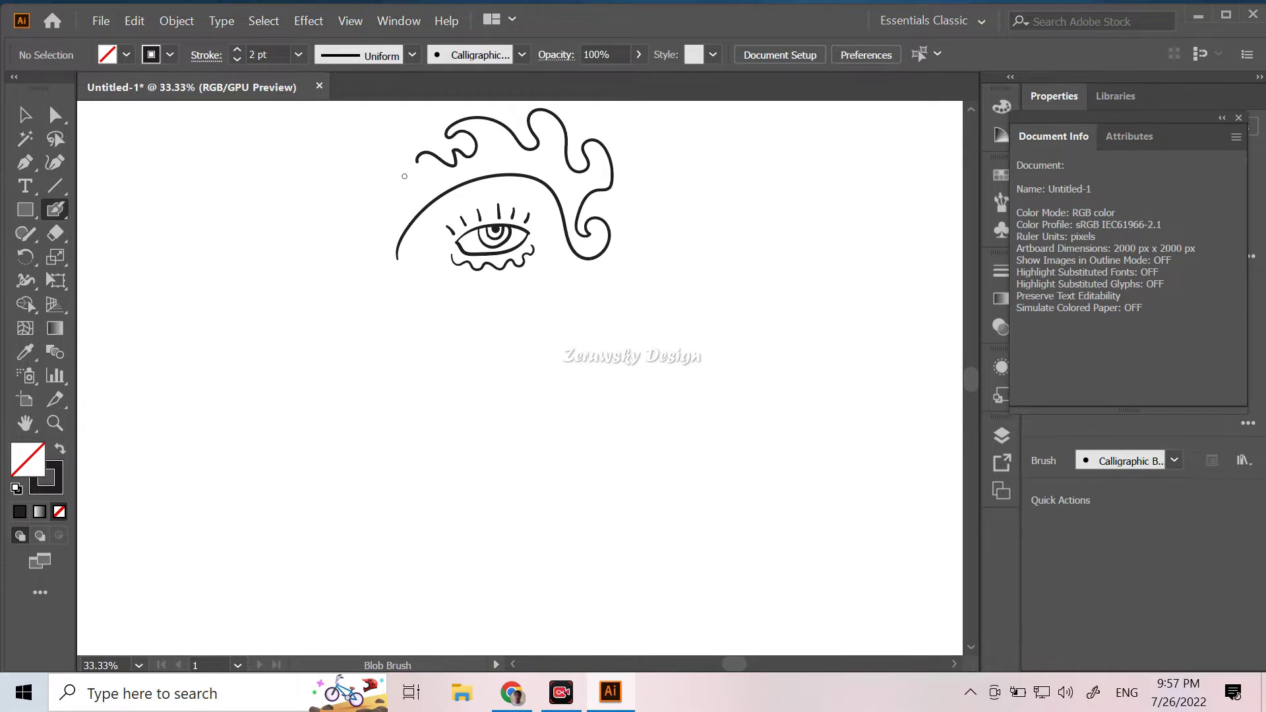
Step: Draw the flame-filled crescent on the left and the face profile down to the nose
{"action": "mouse_move", "coordinate": [420, 172]}
{"action": "left_mouse_down"}
{"action": "mouse_move", "coordinate": [366, 106]}
{"action": "mouse_move", "coordinate": [363, 158]}
{"action": "mouse_move", "coordinate": [343, 175]}
{"action": "mouse_move", "coordinate": [400, 179]}
{"action": "mouse_move", "coordinate": [393, 214]}
{"action": "mouse_move", "coordinate": [305, 195]}
{"action": "mouse_move", "coordinate": [300, 140]}
{"action": "mouse_move", "coordinate": [285, 166]}
{"action": "mouse_move", "coordinate": [323, 274]}
{"action": "mouse_move", "coordinate": [377, 266]}
{"action": "left_mouse_up"}
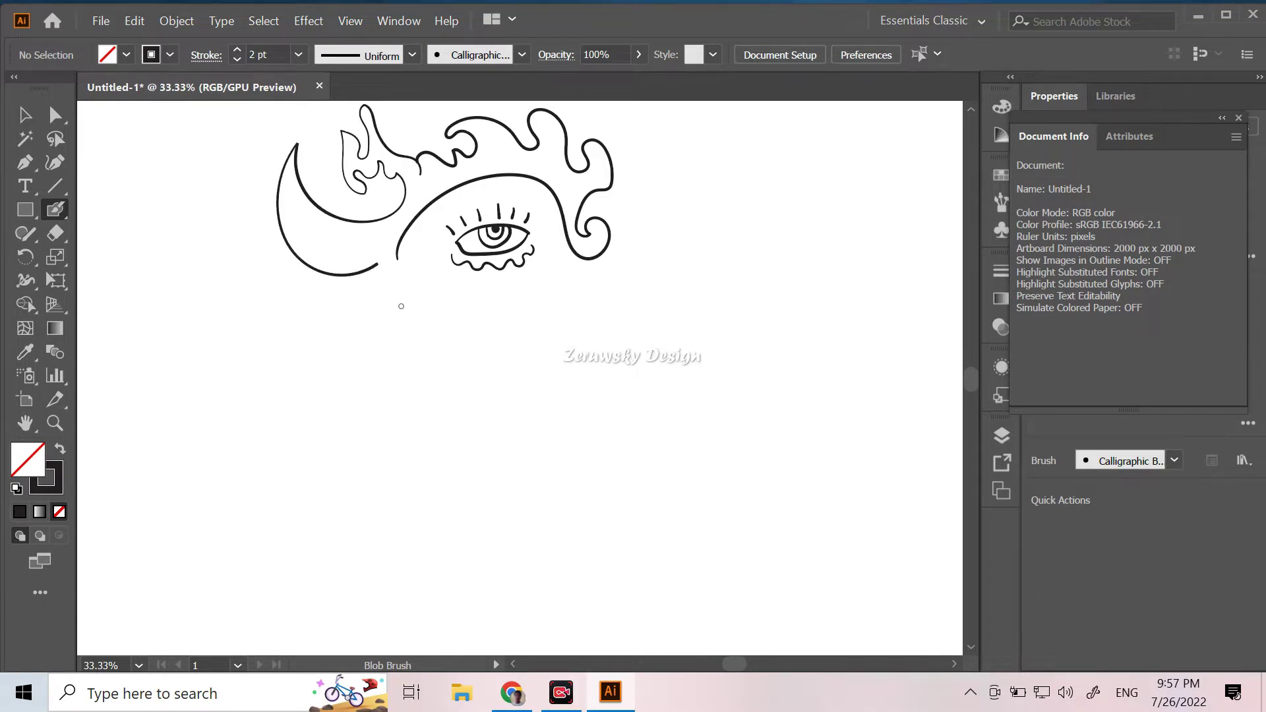
{"action": "mouse_move", "coordinate": [377, 264]}
{"action": "left_mouse_down"}
{"action": "mouse_move", "coordinate": [384, 237]}
{"action": "mouse_move", "coordinate": [385, 360]}
{"action": "mouse_move", "coordinate": [423, 363]}
{"action": "left_mouse_up"}
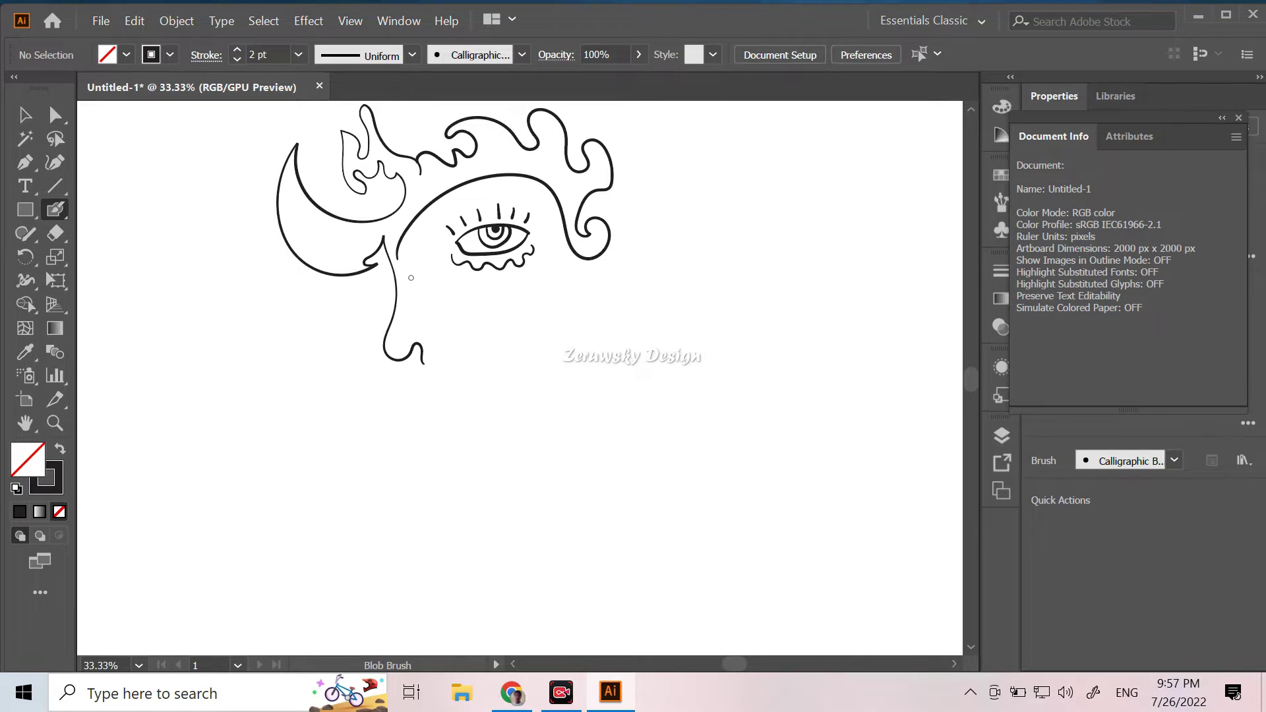
{"action": "mouse_move", "coordinate": [397, 255]}
{"action": "left_mouse_down"}
{"action": "mouse_move", "coordinate": [438, 329]}
{"action": "mouse_move", "coordinate": [396, 333]}
{"action": "mouse_move", "coordinate": [405, 298]}
{"action": "left_mouse_up"}
{"action": "key", "text": "ctrl+z"}
{"action": "left_click_drag", "start_coordinate": [400, 277], "coordinate": [416, 300]}
{"action": "key", "text": "ctrl+z"}
{"action": "key", "text": "ctrl+minus"}
{"action": "key", "text": "ctrl+minus"}
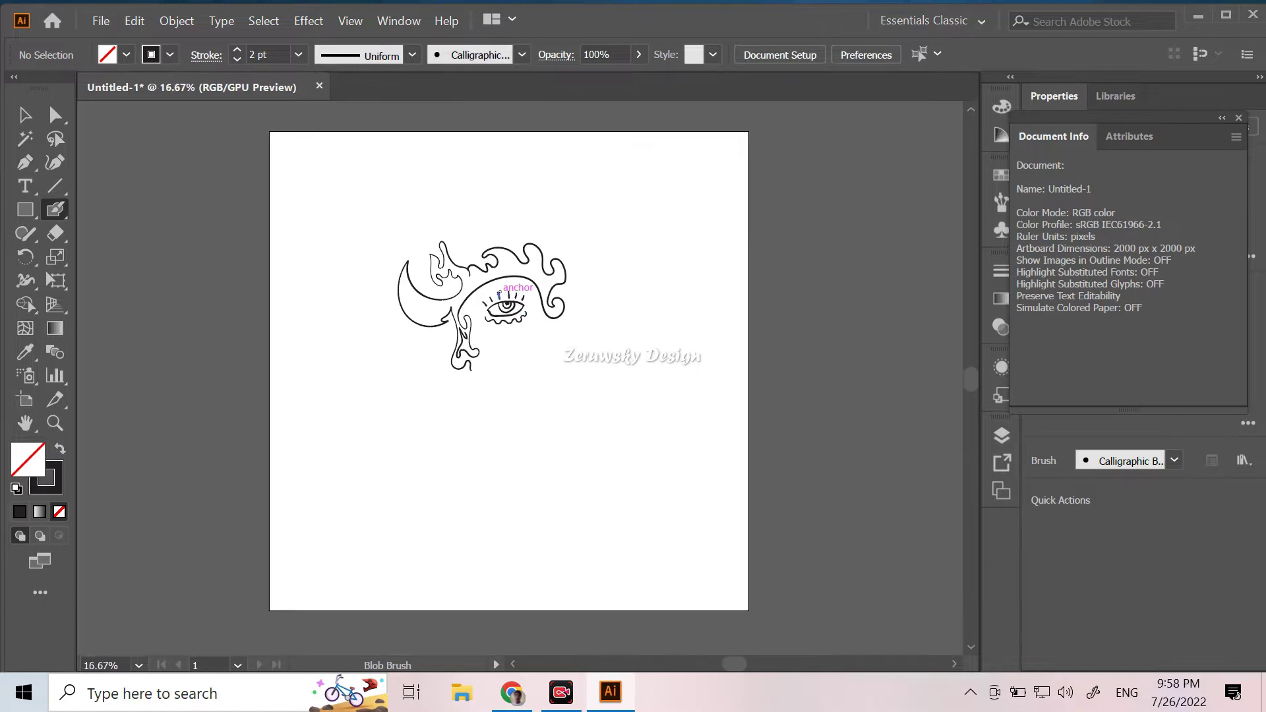
Step: Draw three small circles below the eye with dashed rings around them
{"action": "key", "text": "ctrl+plus"}
{"action": "key", "text": "ctrl+plus"}
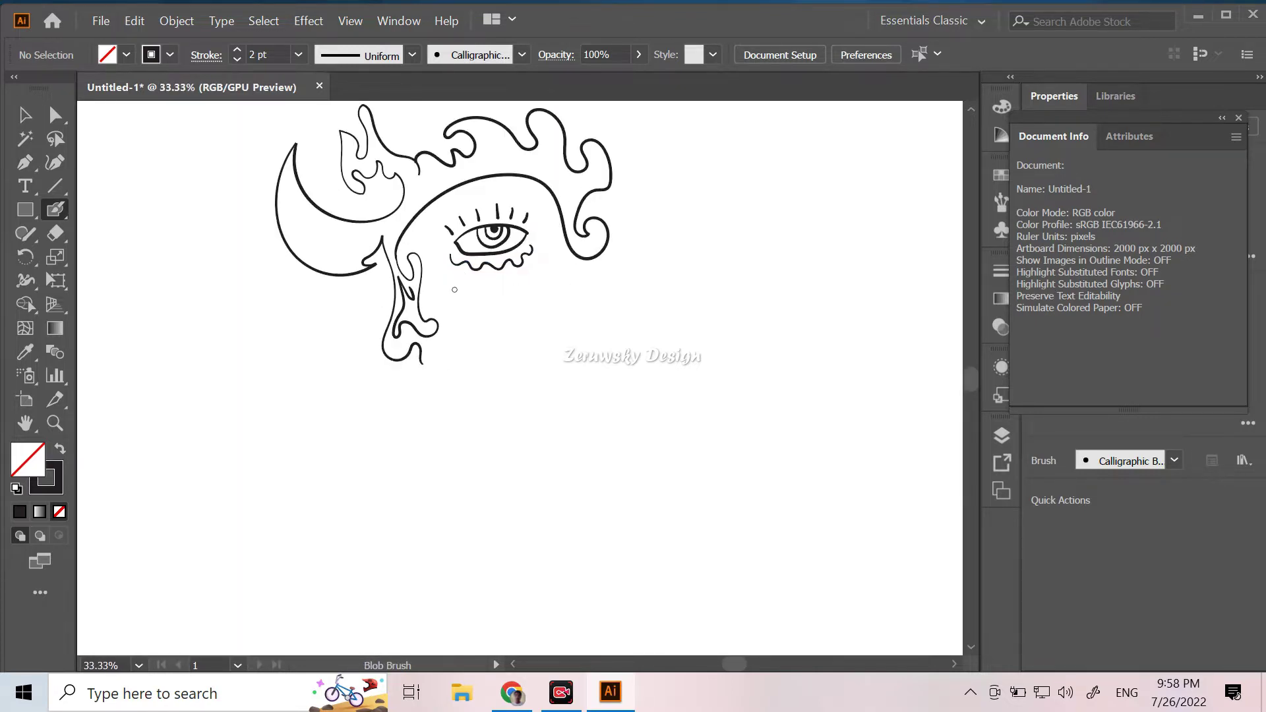
{"action": "left_click_drag", "start_coordinate": [455, 285], "coordinate": [534, 281]}
{"action": "mouse_move", "coordinate": [485, 302]}
{"action": "left_mouse_down"}
{"action": "mouse_move", "coordinate": [496, 278]}
{"action": "mouse_move", "coordinate": [479, 294]}
{"action": "mouse_move", "coordinate": [550, 280]}
{"action": "mouse_move", "coordinate": [529, 308]}
{"action": "mouse_move", "coordinate": [517, 280]}
{"action": "left_mouse_up"}
{"action": "left_click_drag", "start_coordinate": [453, 309], "coordinate": [463, 311]}
{"action": "left_click_drag", "start_coordinate": [469, 306], "coordinate": [471, 294]}
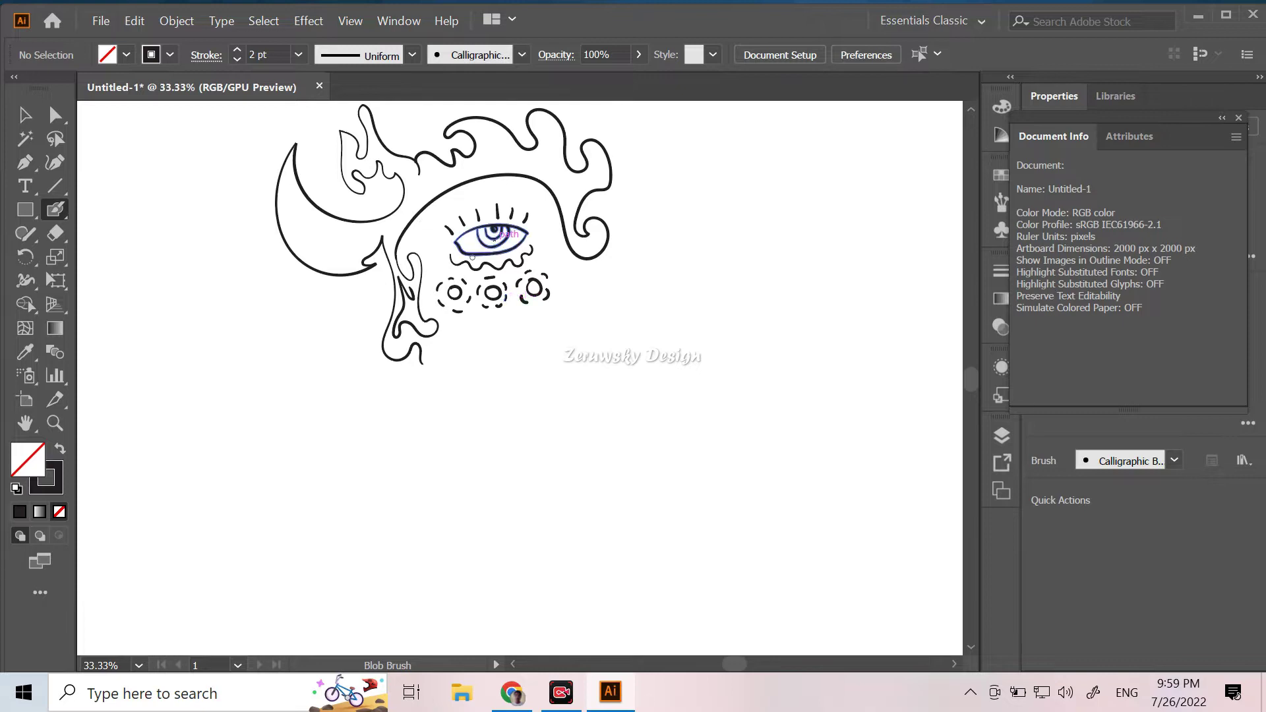
{"action": "key", "text": "ctrl"}
Step: Draw the long curled tongue with its tip curl, plus the lower loop and wavy chin
{"action": "mouse_move", "coordinate": [496, 320]}
{"action": "left_mouse_down"}
{"action": "mouse_move", "coordinate": [462, 366]}
{"action": "mouse_move", "coordinate": [511, 315]}
{"action": "mouse_move", "coordinate": [602, 321]}
{"action": "left_mouse_up"}
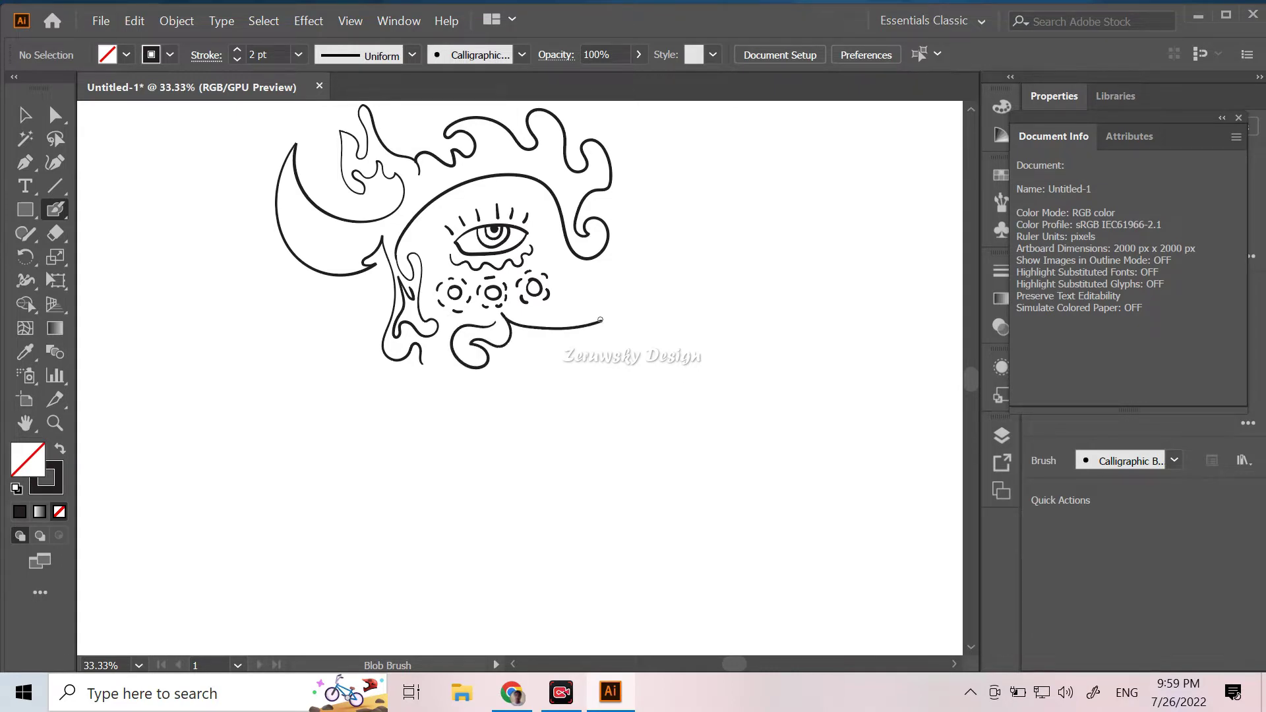
{"action": "mouse_move", "coordinate": [600, 321]}
{"action": "left_mouse_down"}
{"action": "mouse_move", "coordinate": [577, 355]}
{"action": "mouse_move", "coordinate": [568, 342]}
{"action": "left_mouse_up"}
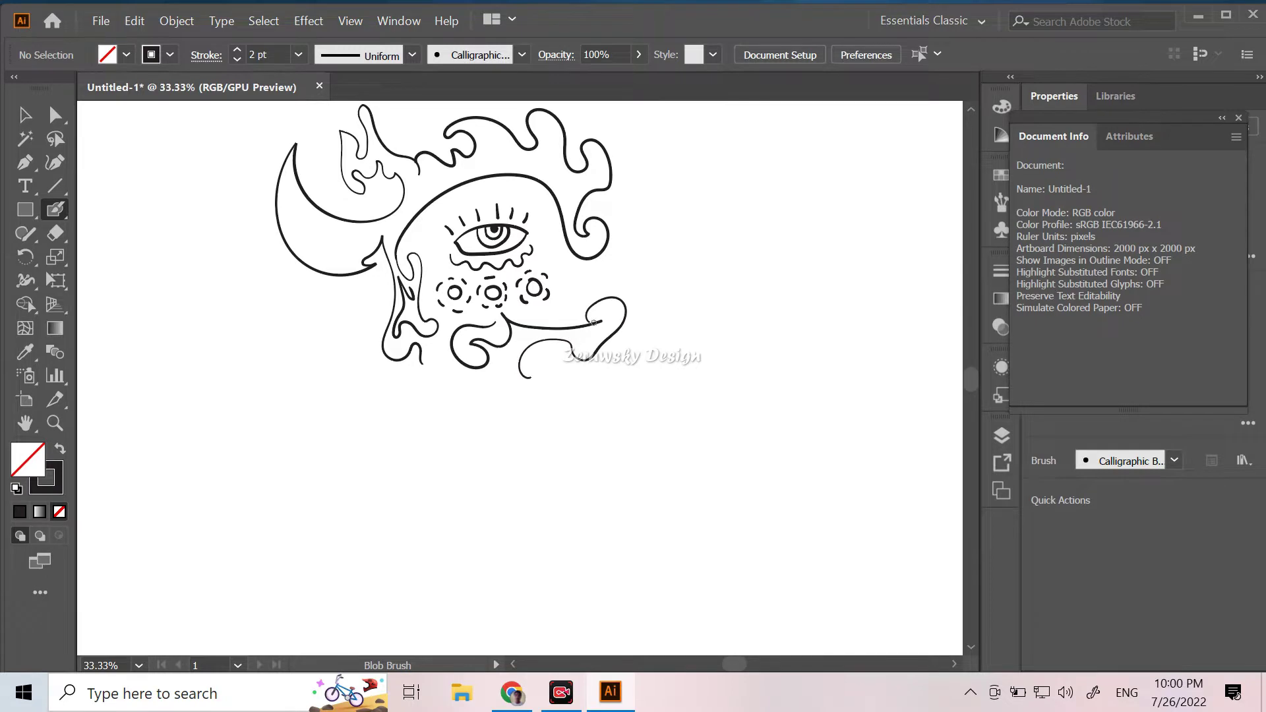
{"action": "key", "text": "ctrl+equal"}
{"action": "left_click_drag", "start_coordinate": [626, 297], "coordinate": [657, 259]}
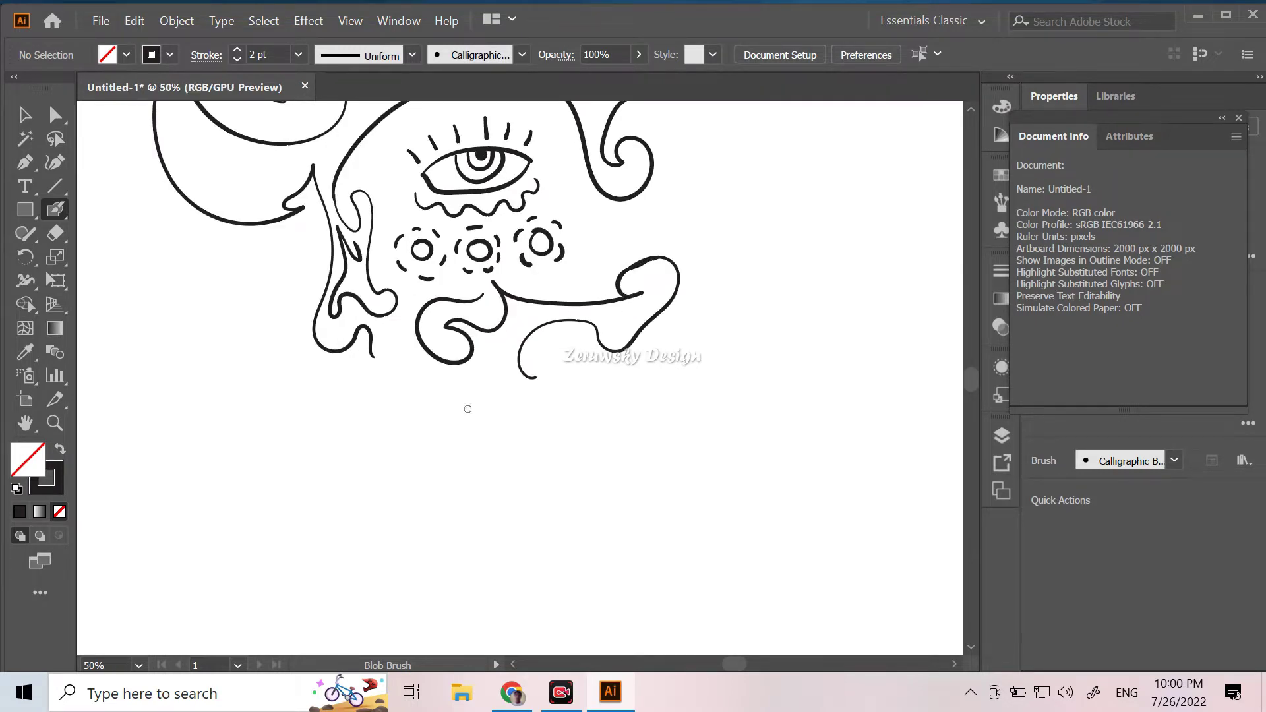
{"action": "mouse_move", "coordinate": [527, 378]}
{"action": "left_mouse_down"}
{"action": "mouse_move", "coordinate": [575, 376]}
{"action": "mouse_move", "coordinate": [488, 367]}
{"action": "mouse_move", "coordinate": [443, 379]}
{"action": "mouse_move", "coordinate": [371, 350]}
{"action": "left_mouse_up"}
Step: Add inner curves, stripes, small curls and dashed details to the lower loop and tongue
{"action": "key", "text": "ctrl+plus"}
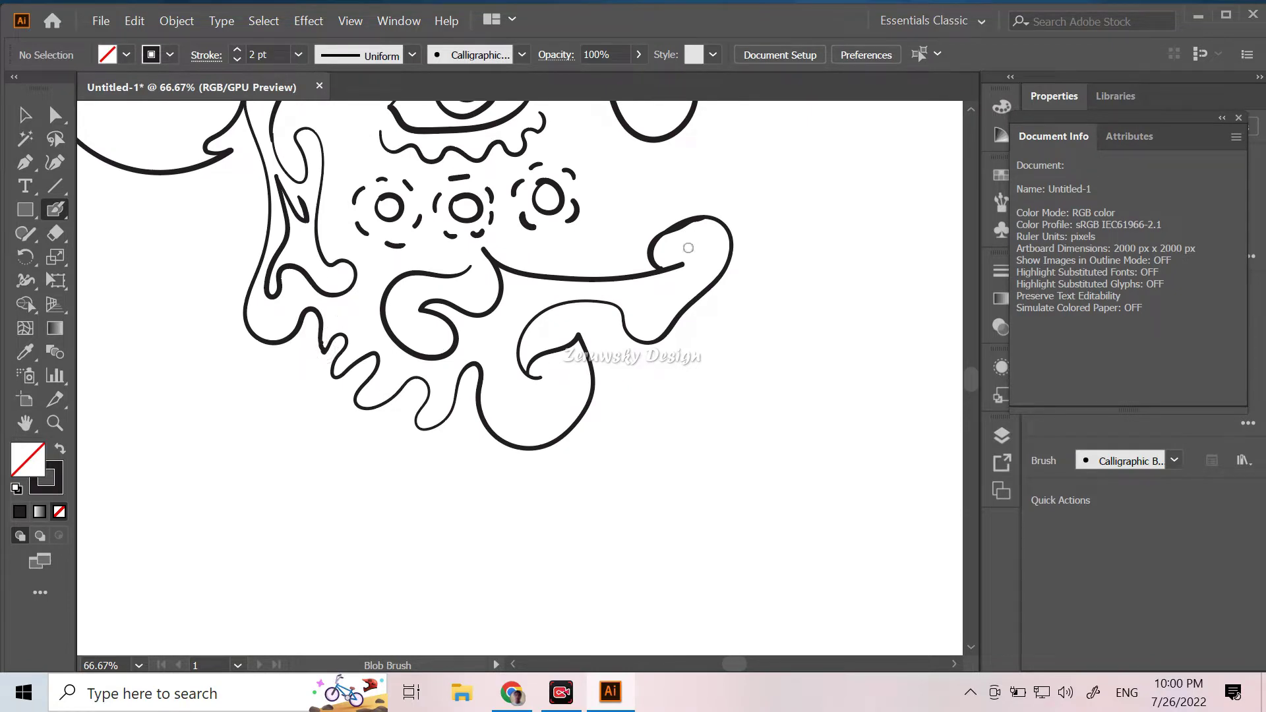
{"action": "mouse_move", "coordinate": [482, 382]}
{"action": "left_mouse_down"}
{"action": "mouse_move", "coordinate": [558, 413]}
{"action": "mouse_move", "coordinate": [575, 338]}
{"action": "left_mouse_up"}
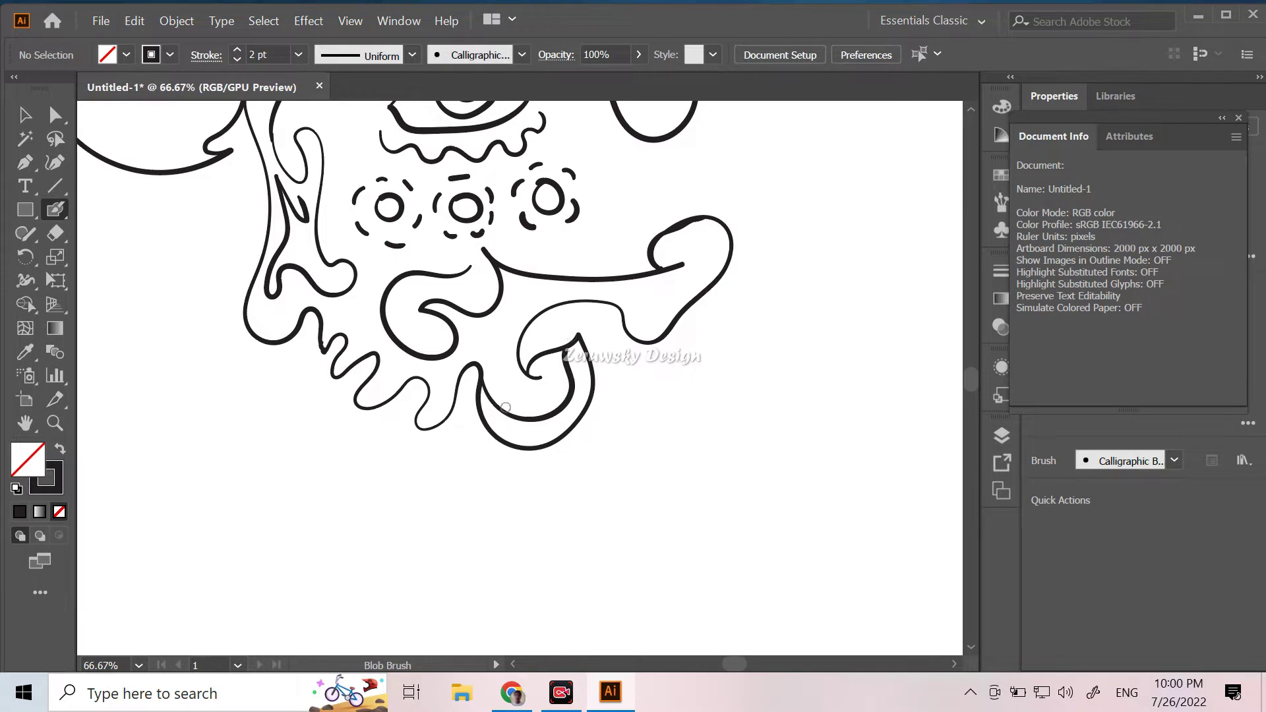
{"action": "left_click_drag", "start_coordinate": [501, 415], "coordinate": [508, 441]}
{"action": "left_click_drag", "start_coordinate": [525, 421], "coordinate": [532, 445]}
{"action": "mouse_move", "coordinate": [561, 411]}
{"action": "left_mouse_down"}
{"action": "mouse_move", "coordinate": [552, 434]}
{"action": "mouse_move", "coordinate": [576, 382]}
{"action": "left_mouse_up"}
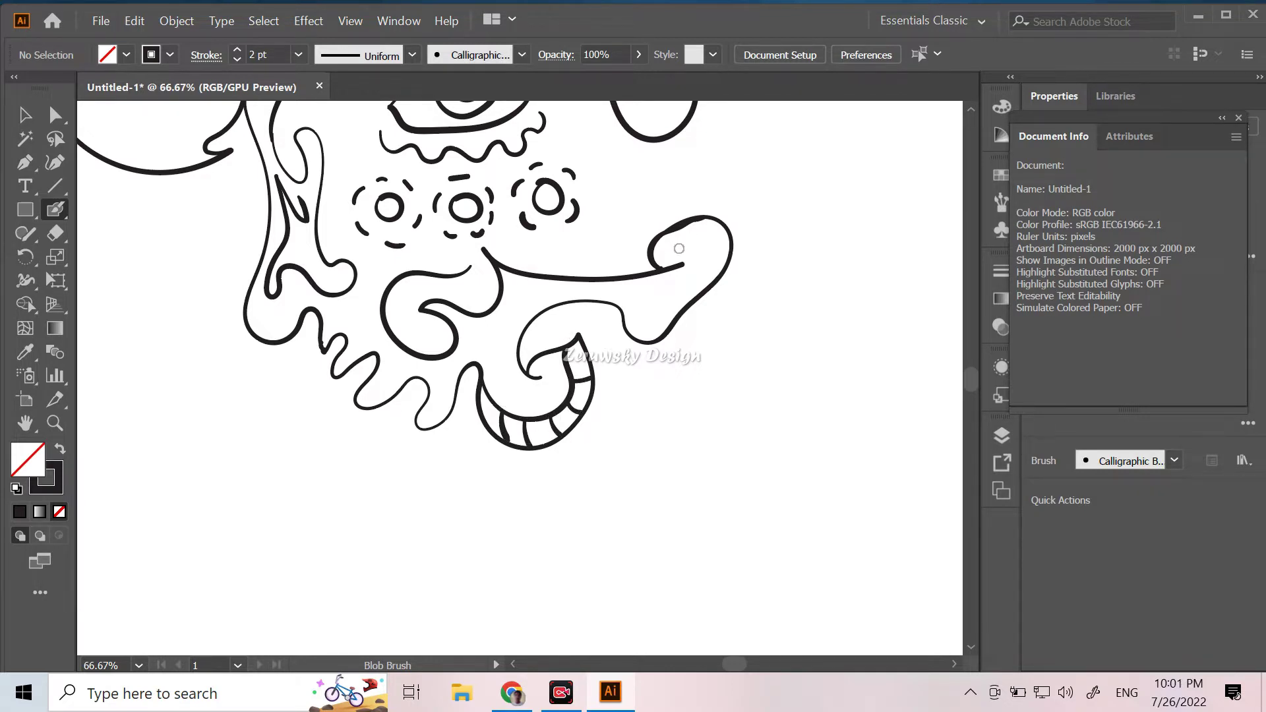
{"action": "left_click_drag", "start_coordinate": [678, 244], "coordinate": [671, 264]}
{"action": "left_click_drag", "start_coordinate": [690, 243], "coordinate": [686, 254]}
{"action": "left_click_drag", "start_coordinate": [435, 269], "coordinate": [482, 249]}
{"action": "left_click_drag", "start_coordinate": [527, 308], "coordinate": [508, 349]}
{"action": "left_click_drag", "start_coordinate": [509, 364], "coordinate": [516, 379]}
{"action": "left_click_drag", "start_coordinate": [548, 300], "coordinate": [608, 294]}
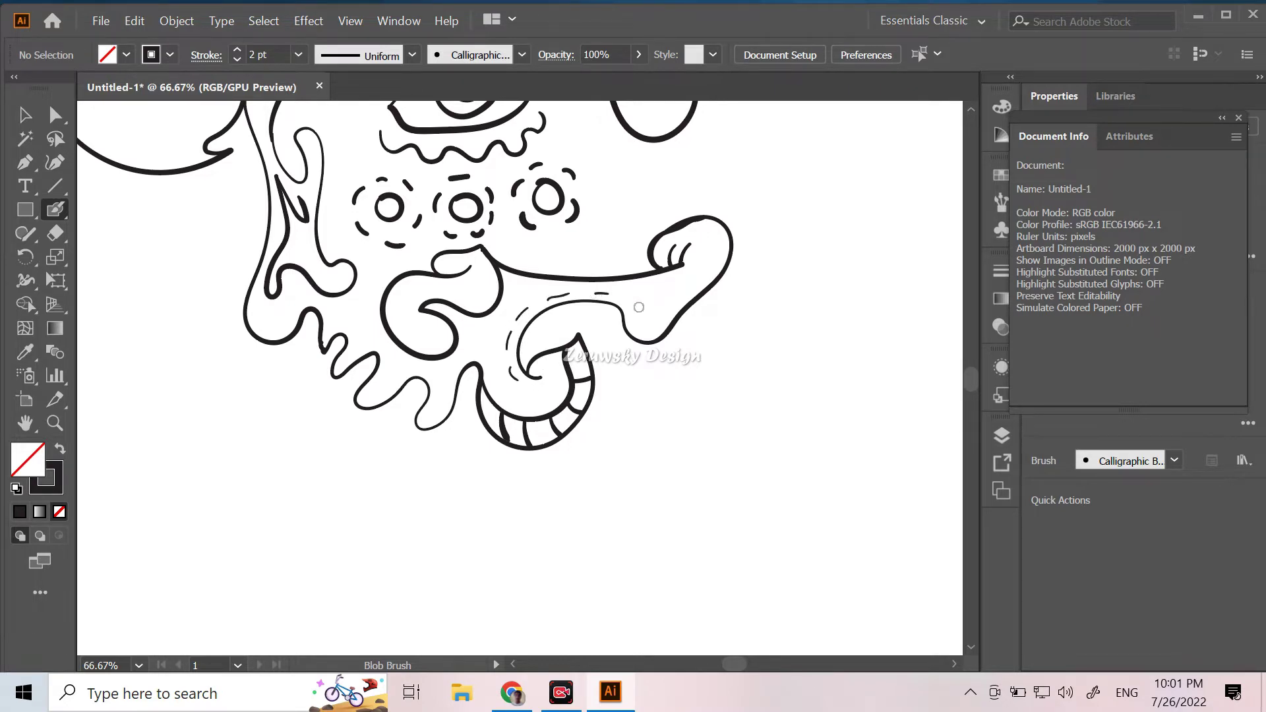
{"action": "key", "text": "ctrl+minus"}
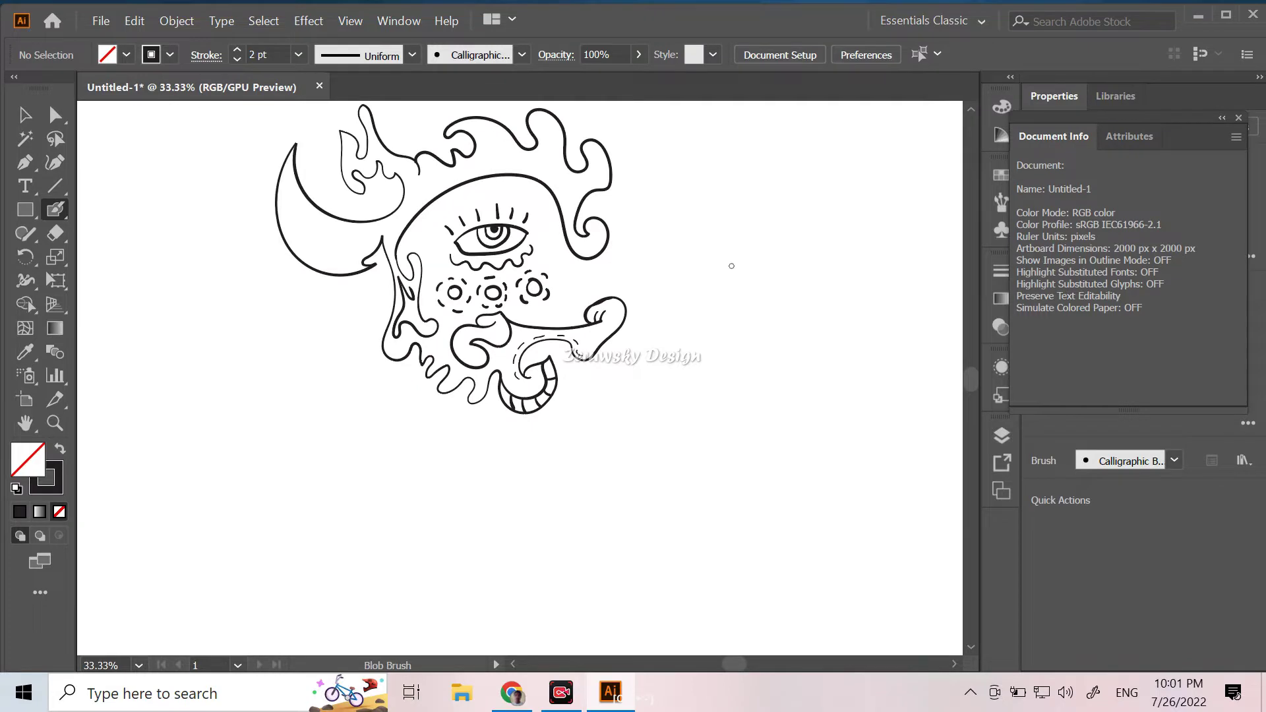
Step: Extend a curl from the hair into a long loop with a vertical stroke on the right
{"action": "scroll", "coordinate": [731, 265], "scroll_direction": "up", "scroll_amount": 2}
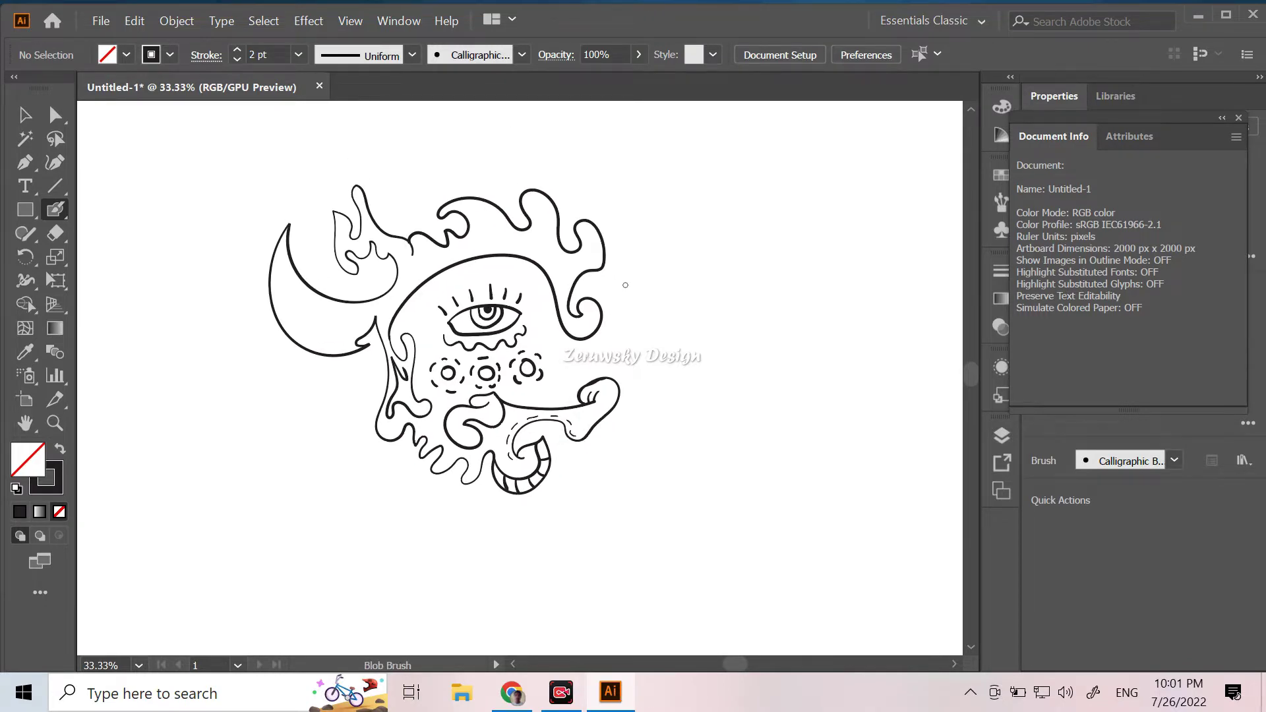
{"action": "left_click_drag", "start_coordinate": [603, 306], "coordinate": [683, 222]}
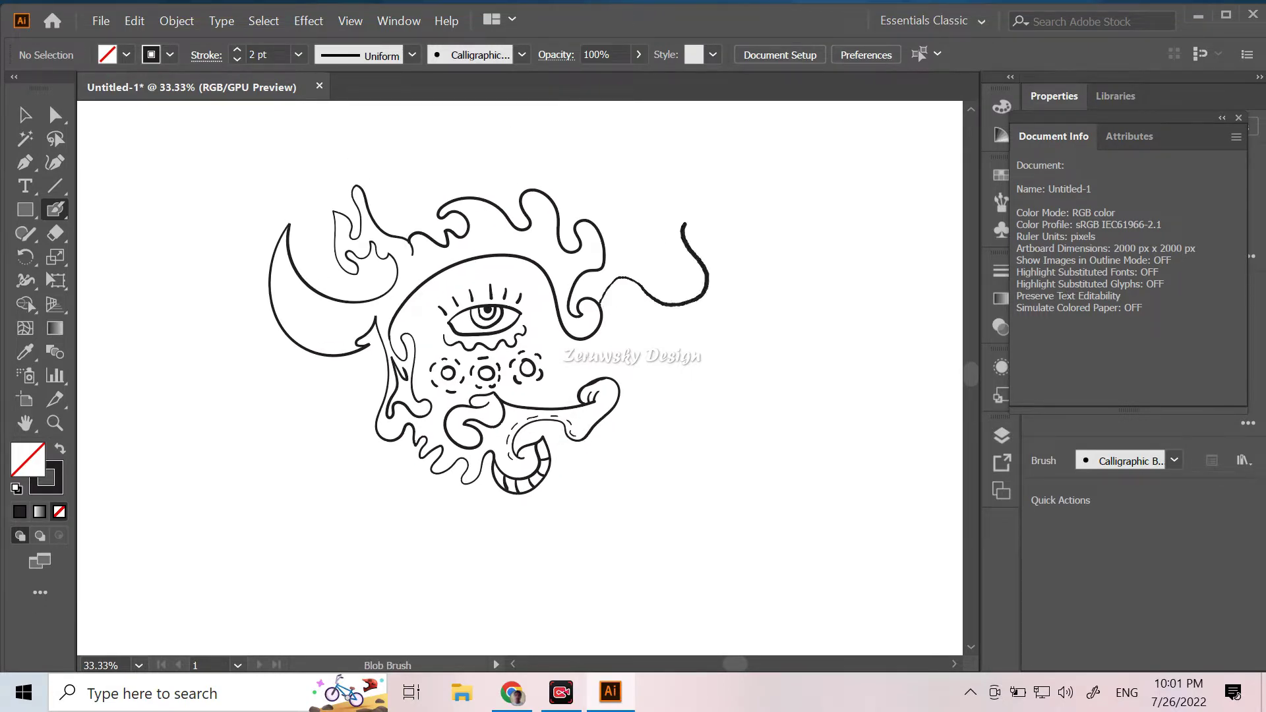
{"action": "mouse_move", "coordinate": [689, 249]}
{"action": "left_mouse_down"}
{"action": "mouse_move", "coordinate": [701, 388]}
{"action": "mouse_move", "coordinate": [614, 397]}
{"action": "left_mouse_up"}
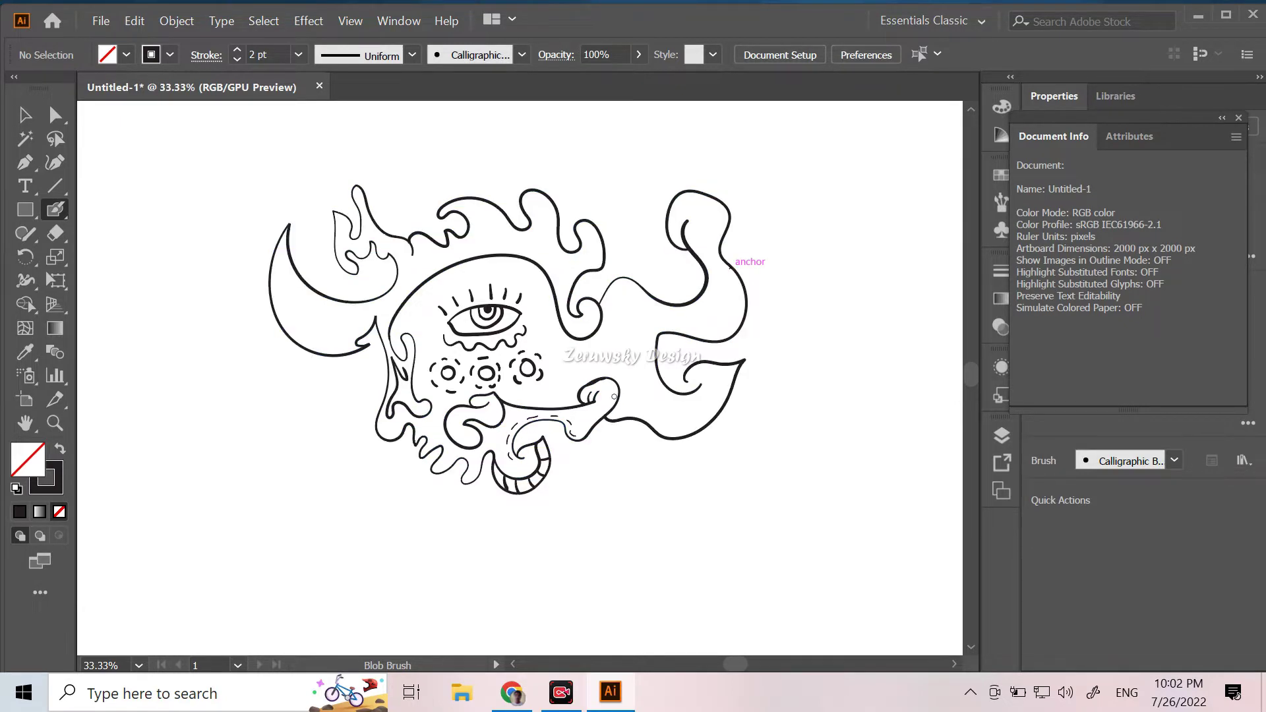
{"action": "mouse_move", "coordinate": [627, 376]}
{"action": "left_mouse_down"}
{"action": "mouse_move", "coordinate": [625, 296]}
{"action": "mouse_move", "coordinate": [626, 331]}
{"action": "left_mouse_up"}
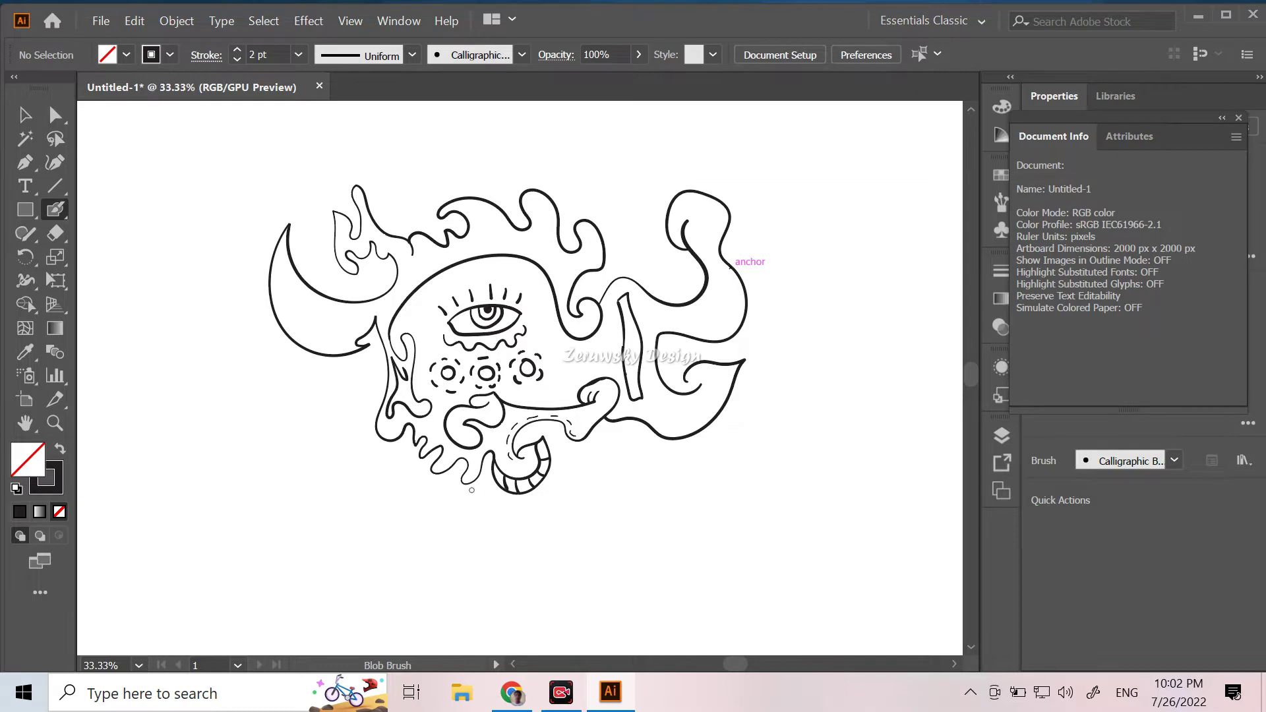
Step: Draw the fang and wavy jaw curves sweeping down beneath the mouth
{"action": "key", "text": "ctrl+equal"}
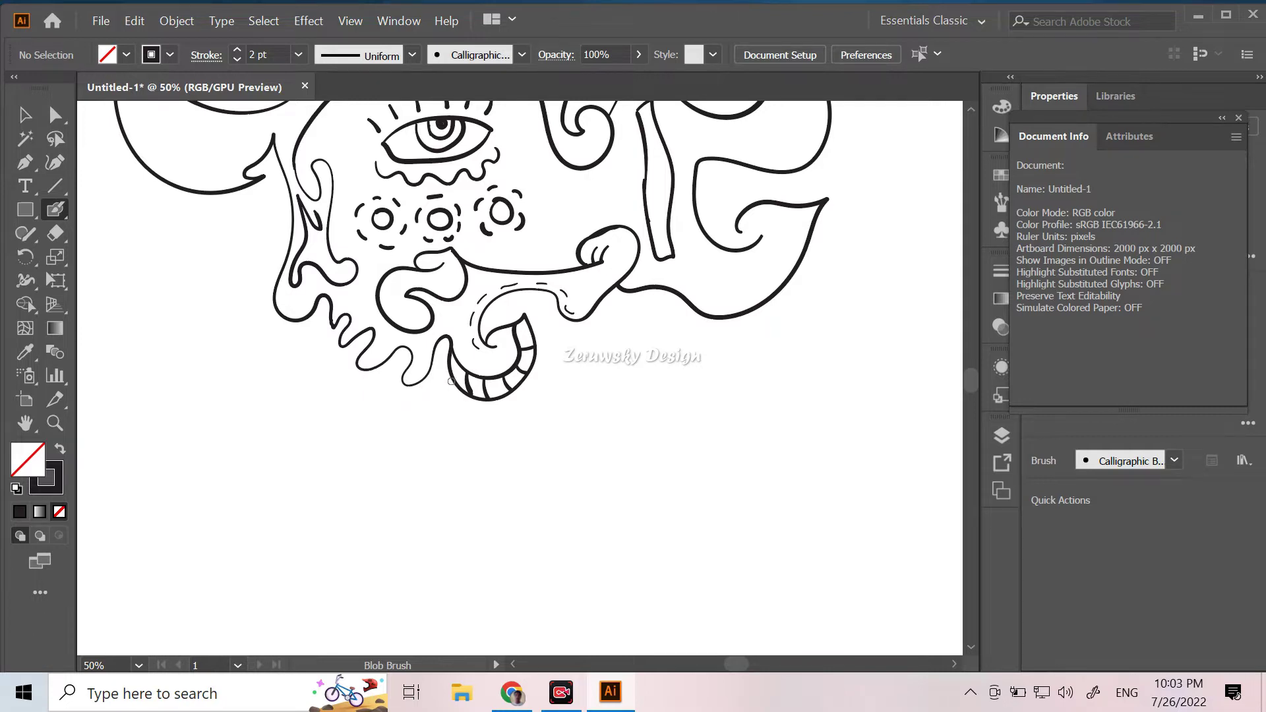
{"action": "mouse_move", "coordinate": [446, 381]}
{"action": "left_mouse_down"}
{"action": "mouse_move", "coordinate": [346, 400]}
{"action": "mouse_move", "coordinate": [354, 461]}
{"action": "left_mouse_up"}
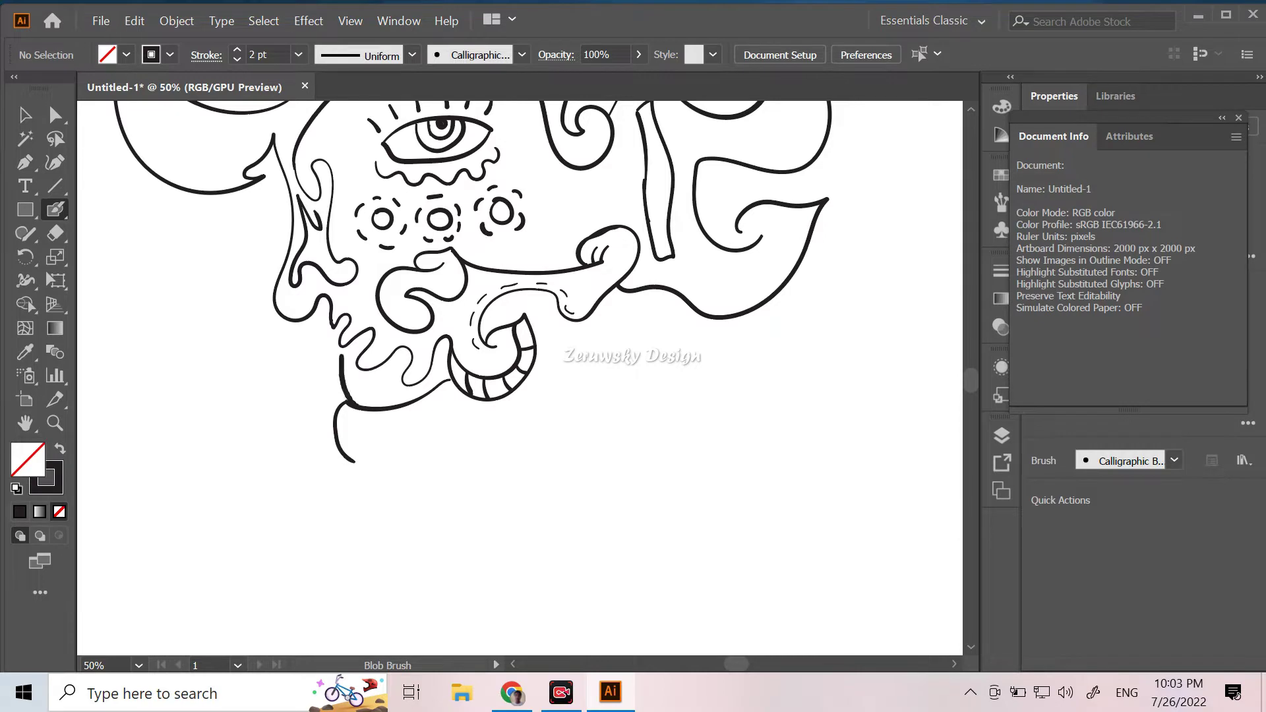
{"action": "mouse_move", "coordinate": [342, 356]}
{"action": "left_mouse_down"}
{"action": "mouse_move", "coordinate": [378, 405]}
{"action": "mouse_move", "coordinate": [383, 388]}
{"action": "mouse_move", "coordinate": [398, 403]}
{"action": "mouse_move", "coordinate": [403, 381]}
{"action": "mouse_move", "coordinate": [410, 399]}
{"action": "left_mouse_up"}
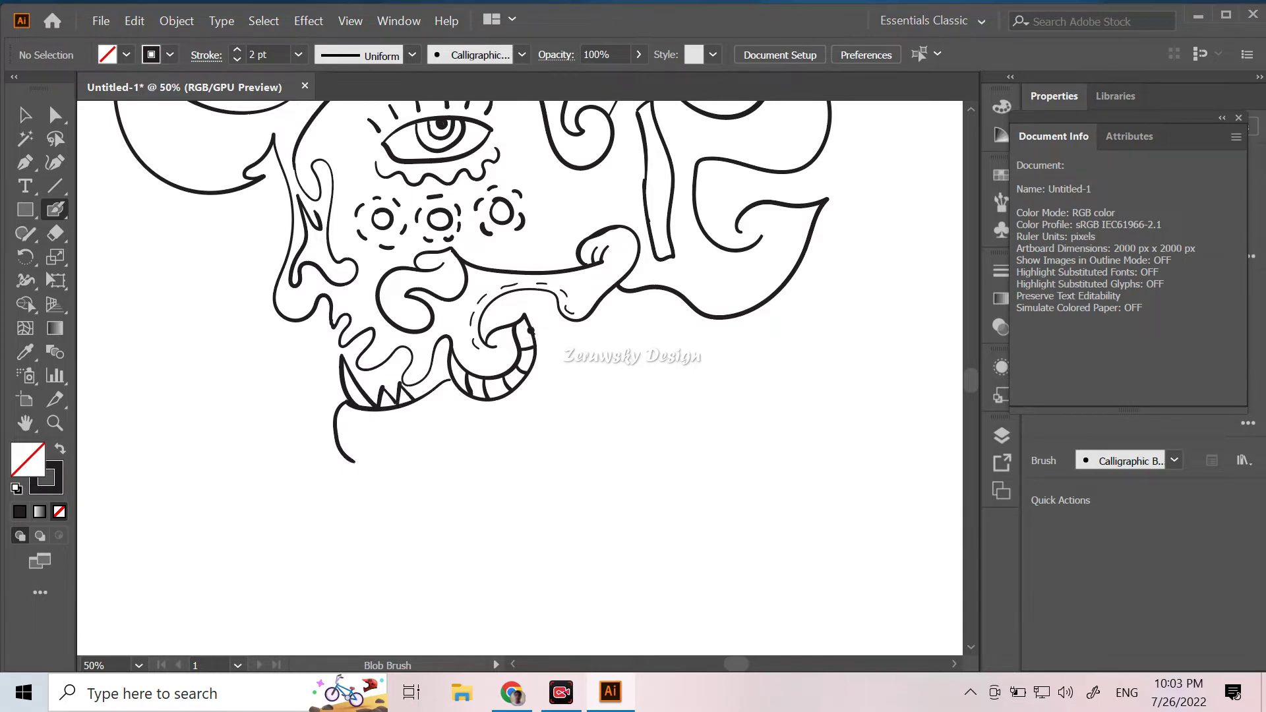
{"action": "mouse_move", "coordinate": [532, 323]}
{"action": "left_mouse_down"}
{"action": "mouse_move", "coordinate": [595, 386]}
{"action": "mouse_move", "coordinate": [503, 454]}
{"action": "mouse_move", "coordinate": [351, 426]}
{"action": "left_mouse_up"}
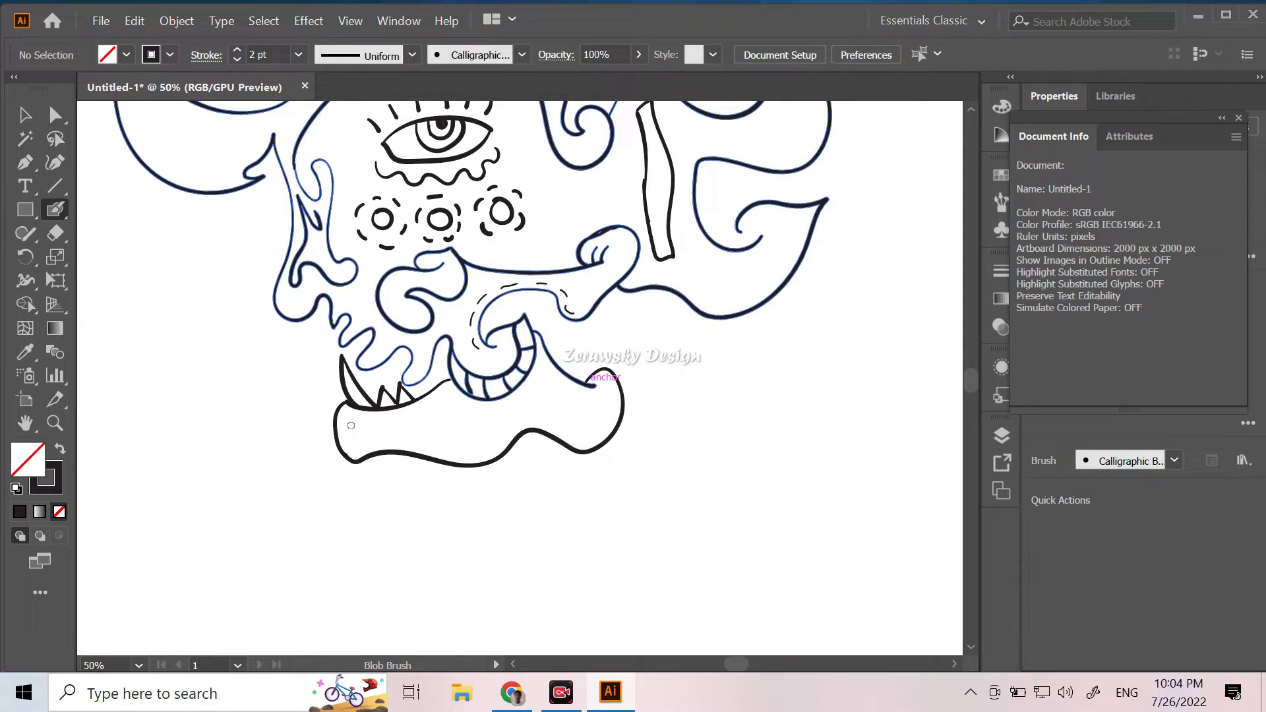
{"action": "key", "text": "ctrl+minus"}
{"action": "key", "text": "ctrl+minus"}
{"action": "key", "text": "ctrl+minus"}
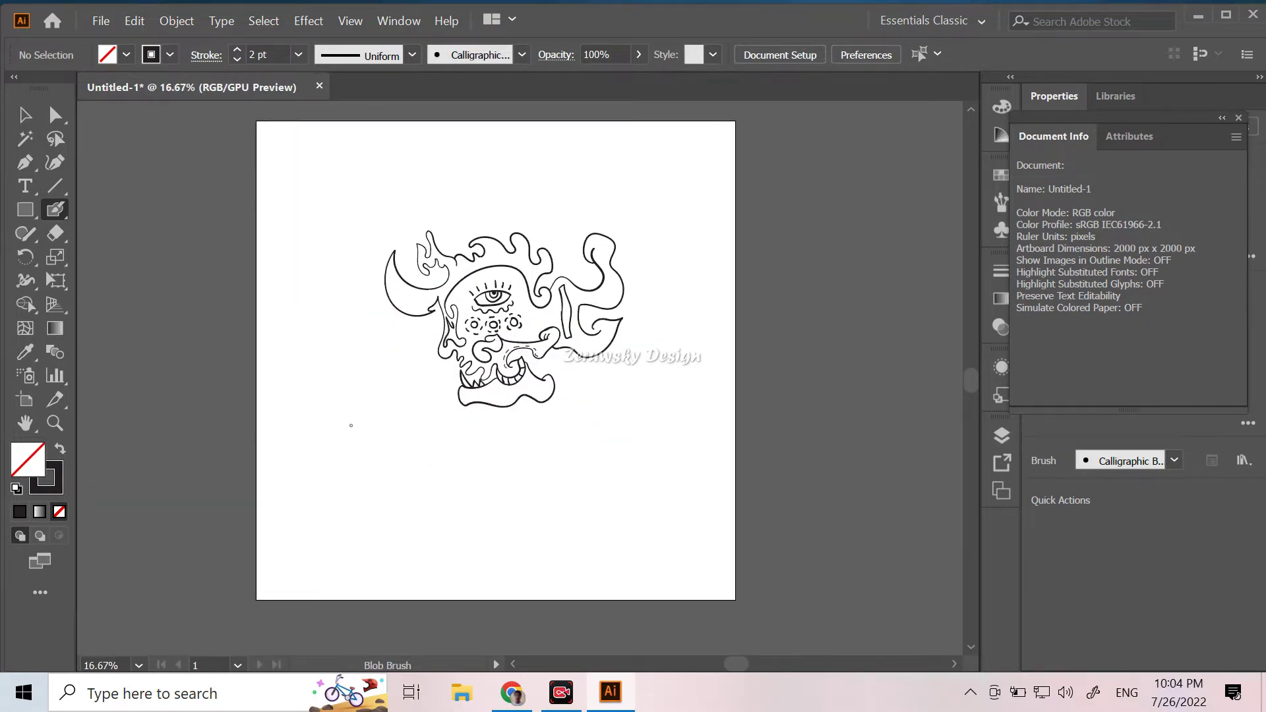
Step: Draw a wavy line, hatched teeth and a jagged zigzag inside the lower jaw
{"action": "key", "text": "ctrl+plus"}
{"action": "key", "text": "ctrl+plus"}
{"action": "key", "text": "ctrl+plus"}
{"action": "key", "text": "ctrl+plus"}
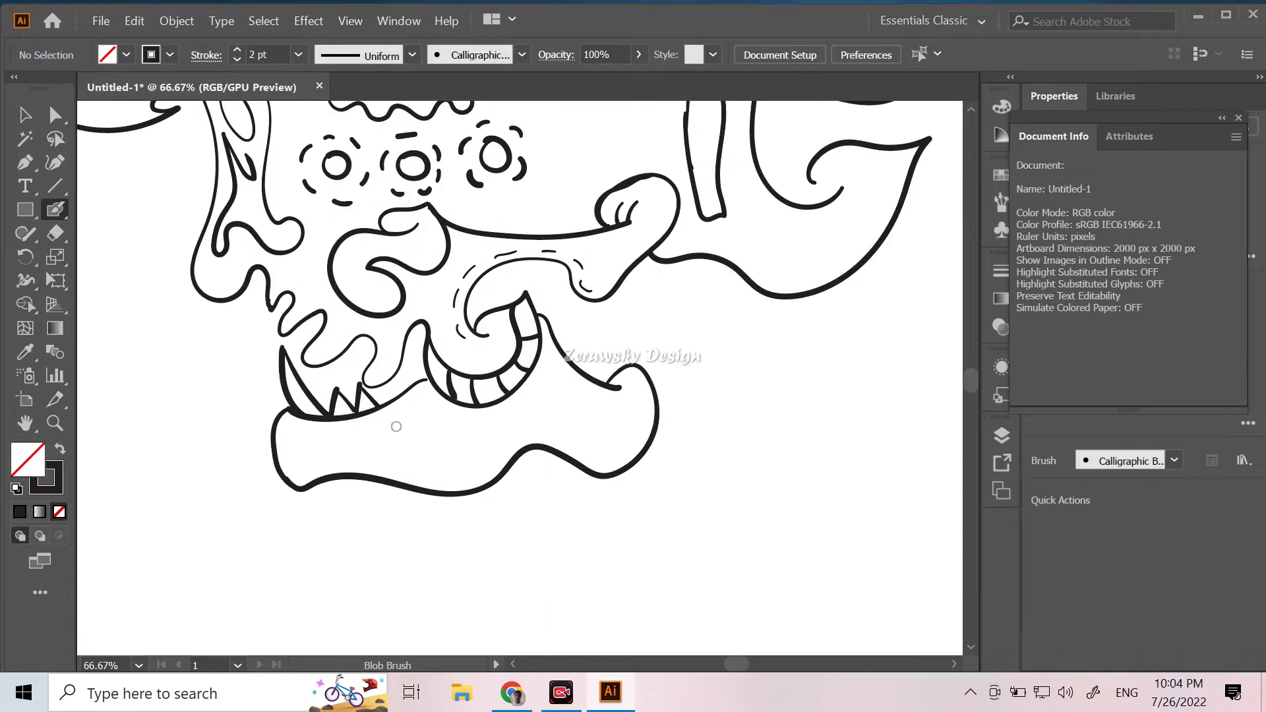
{"action": "mouse_move", "coordinate": [372, 440]}
{"action": "left_mouse_down"}
{"action": "mouse_move", "coordinate": [309, 455]}
{"action": "mouse_move", "coordinate": [363, 463]}
{"action": "mouse_move", "coordinate": [415, 429]}
{"action": "mouse_move", "coordinate": [371, 440]}
{"action": "mouse_move", "coordinate": [367, 461]}
{"action": "mouse_move", "coordinate": [385, 469]}
{"action": "left_mouse_up"}
{"action": "left_click_drag", "start_coordinate": [407, 425], "coordinate": [396, 470]}
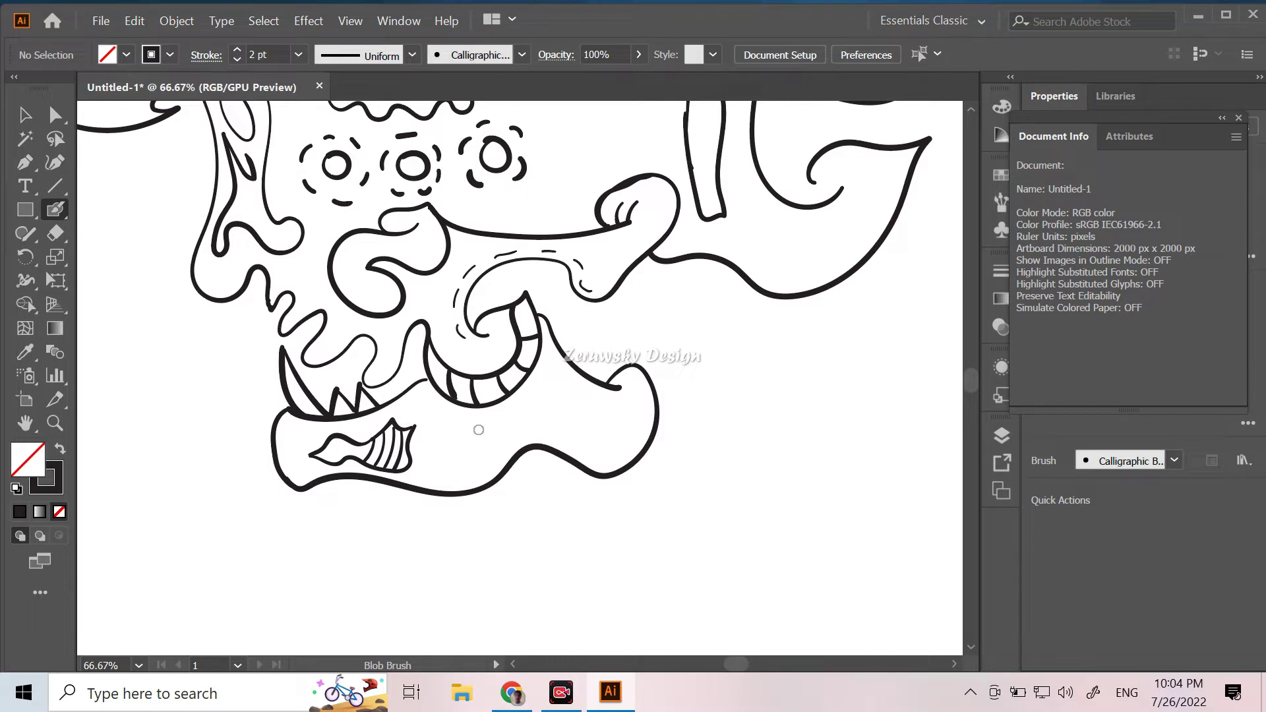
{"action": "mouse_move", "coordinate": [535, 408]}
{"action": "left_mouse_down"}
{"action": "mouse_move", "coordinate": [622, 434]}
{"action": "mouse_move", "coordinate": [559, 423]}
{"action": "mouse_move", "coordinate": [534, 401]}
{"action": "left_mouse_up"}
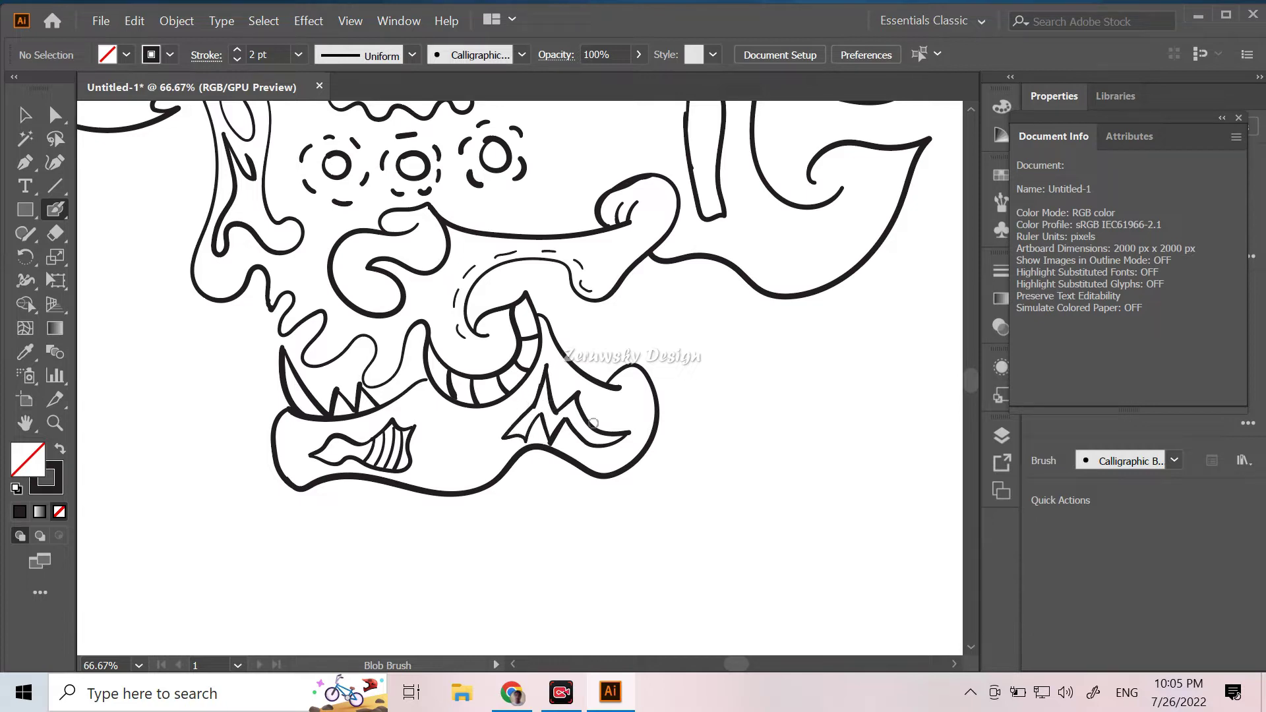
{"action": "mouse_move", "coordinate": [540, 412]}
{"action": "left_mouse_down"}
{"action": "mouse_move", "coordinate": [556, 402]}
{"action": "mouse_move", "coordinate": [546, 382]}
{"action": "left_mouse_up"}
Step: Draw a looping stroke below the tongue and a diagonal line up its right side
{"action": "mouse_move", "coordinate": [564, 356]}
{"action": "left_mouse_down"}
{"action": "mouse_move", "coordinate": [701, 271]}
{"action": "mouse_move", "coordinate": [698, 371]}
{"action": "left_mouse_up"}
{"action": "left_click_drag", "start_coordinate": [689, 265], "coordinate": [627, 272]}
{"action": "key", "text": "ctrl+equal"}
{"action": "key", "text": "ctrl+minus"}
{"action": "key", "text": "ctrl+z"}
{"action": "mouse_move", "coordinate": [558, 340]}
{"action": "left_mouse_down"}
{"action": "mouse_move", "coordinate": [619, 280]}
{"action": "mouse_move", "coordinate": [690, 321]}
{"action": "mouse_move", "coordinate": [701, 378]}
{"action": "mouse_move", "coordinate": [731, 320]}
{"action": "mouse_move", "coordinate": [692, 289]}
{"action": "left_mouse_up"}
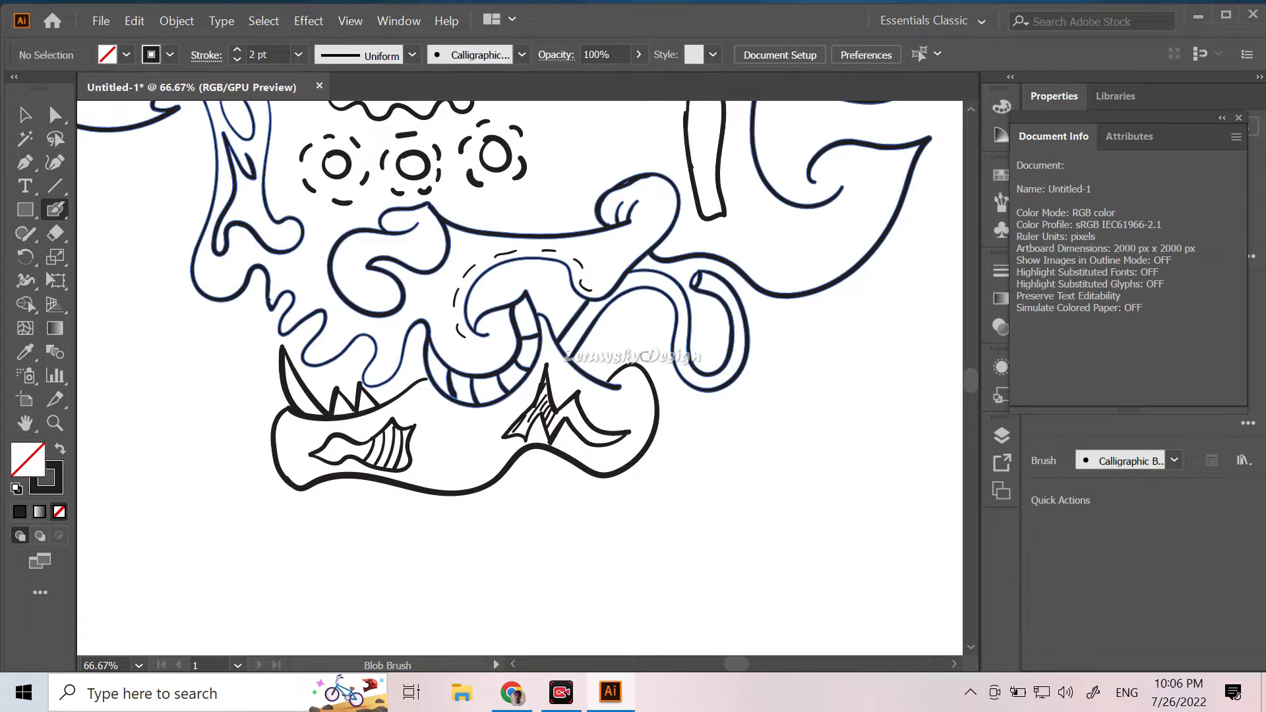
Step: Outline and stripe the lower-right loop, then draw a curled claw beneath the tongue
{"action": "left_click_drag", "start_coordinate": [598, 381], "coordinate": [643, 293]}
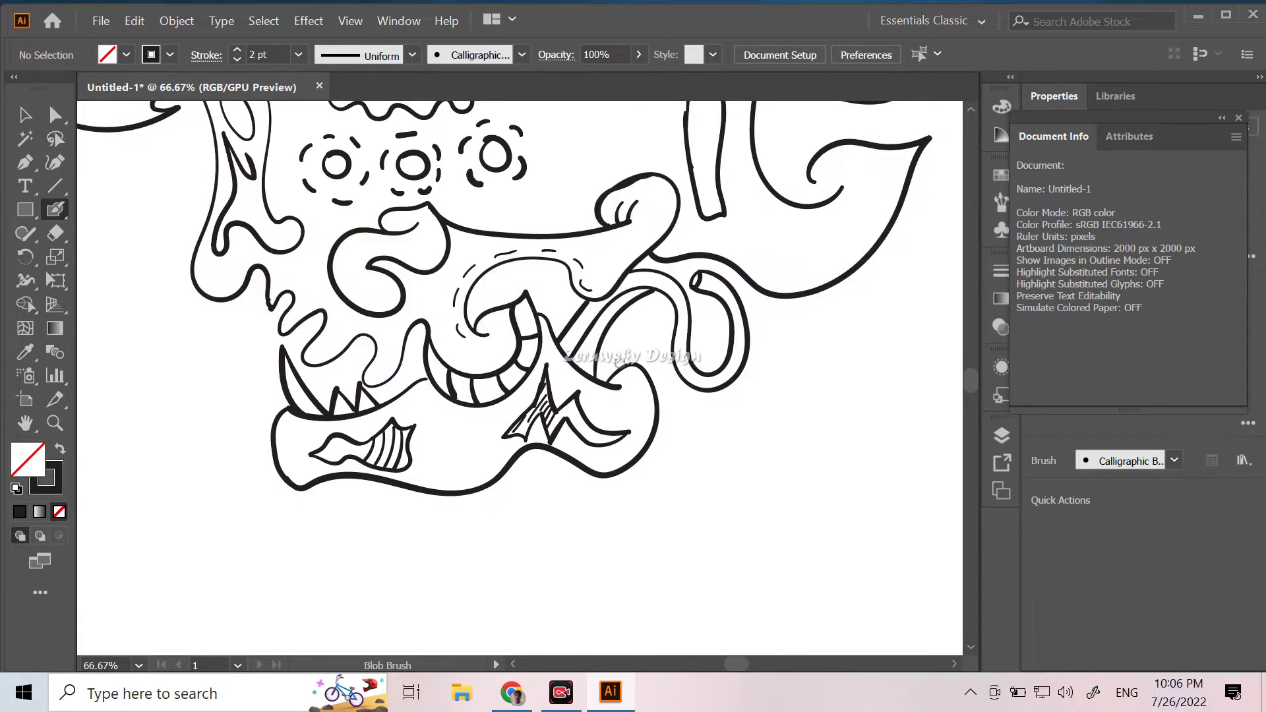
{"action": "left_click_drag", "start_coordinate": [623, 341], "coordinate": [669, 298]}
{"action": "left_click_drag", "start_coordinate": [639, 366], "coordinate": [682, 308]}
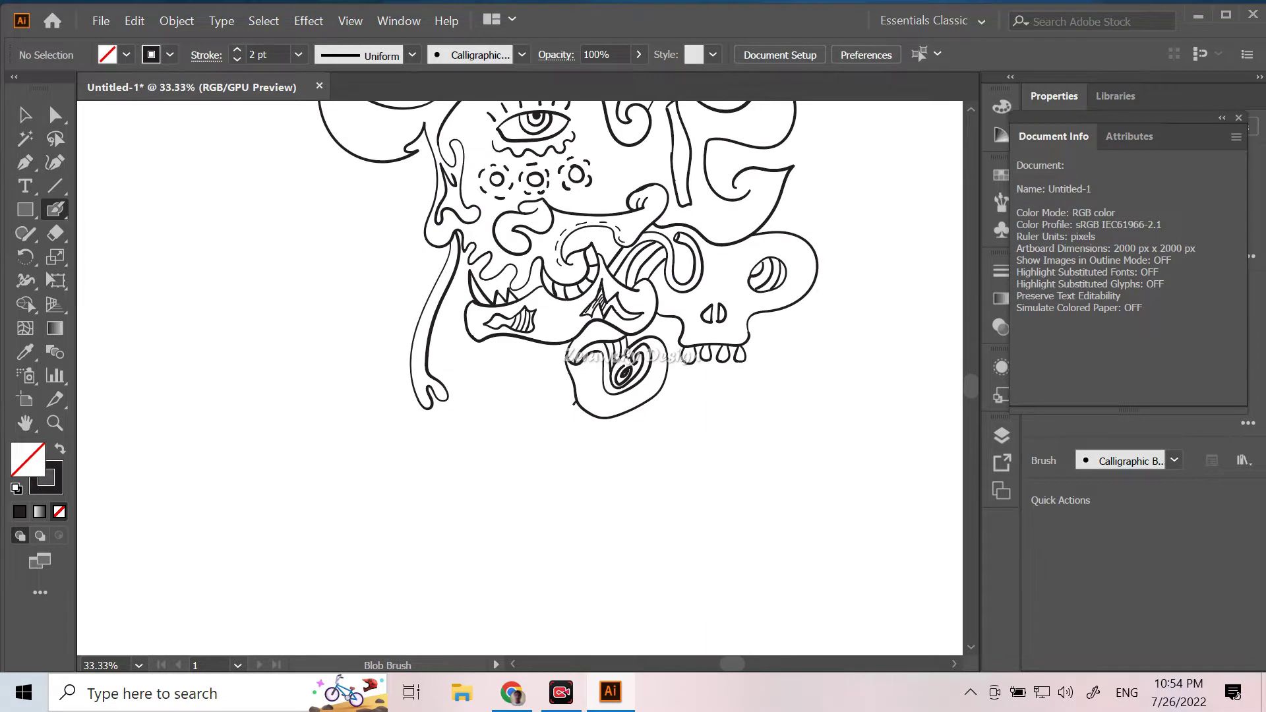
{"action": "mouse_move", "coordinate": [574, 403]}
{"action": "left_mouse_down"}
{"action": "mouse_move", "coordinate": [536, 441]}
{"action": "mouse_move", "coordinate": [573, 444]}
{"action": "left_mouse_up"}
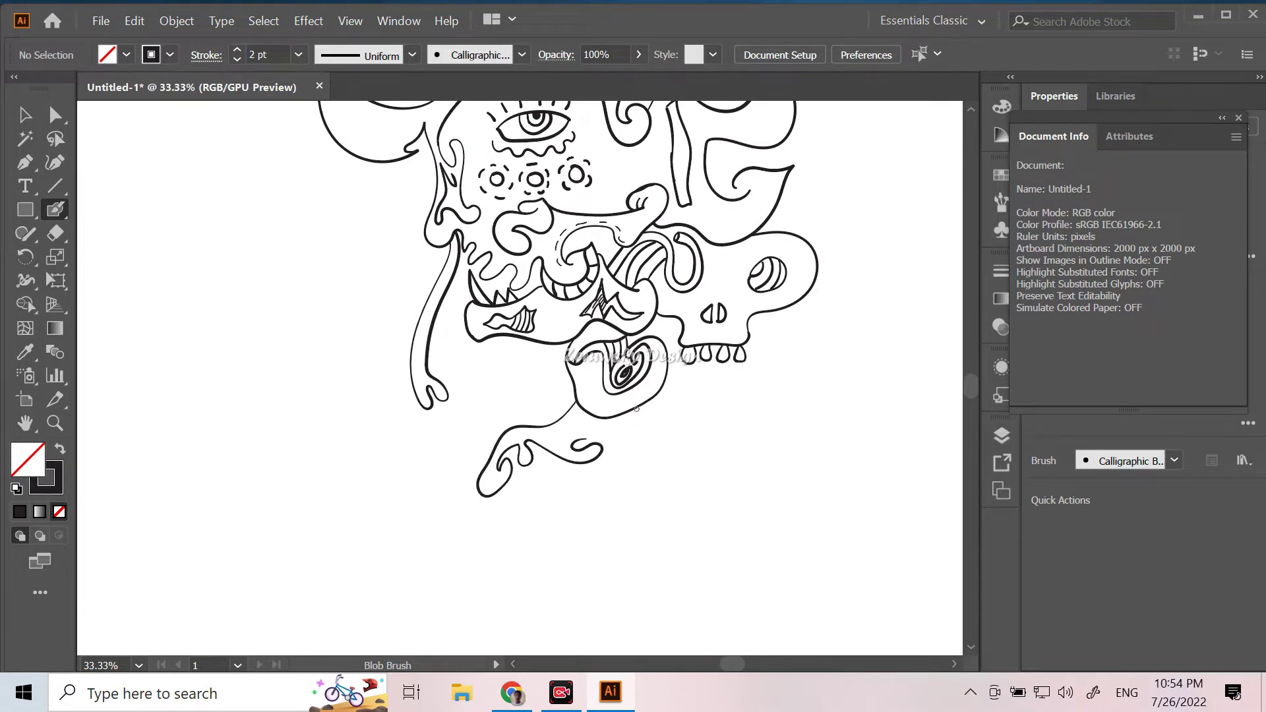
Step: Add a second claw, a jagged edge and a large double arc with inner curves at the bottom
{"action": "mouse_move", "coordinate": [634, 409]}
{"action": "left_mouse_down"}
{"action": "mouse_move", "coordinate": [593, 488]}
{"action": "mouse_move", "coordinate": [606, 447]}
{"action": "left_mouse_up"}
{"action": "left_click_drag", "start_coordinate": [773, 310], "coordinate": [830, 417]}
{"action": "left_click_drag", "start_coordinate": [833, 364], "coordinate": [677, 475]}
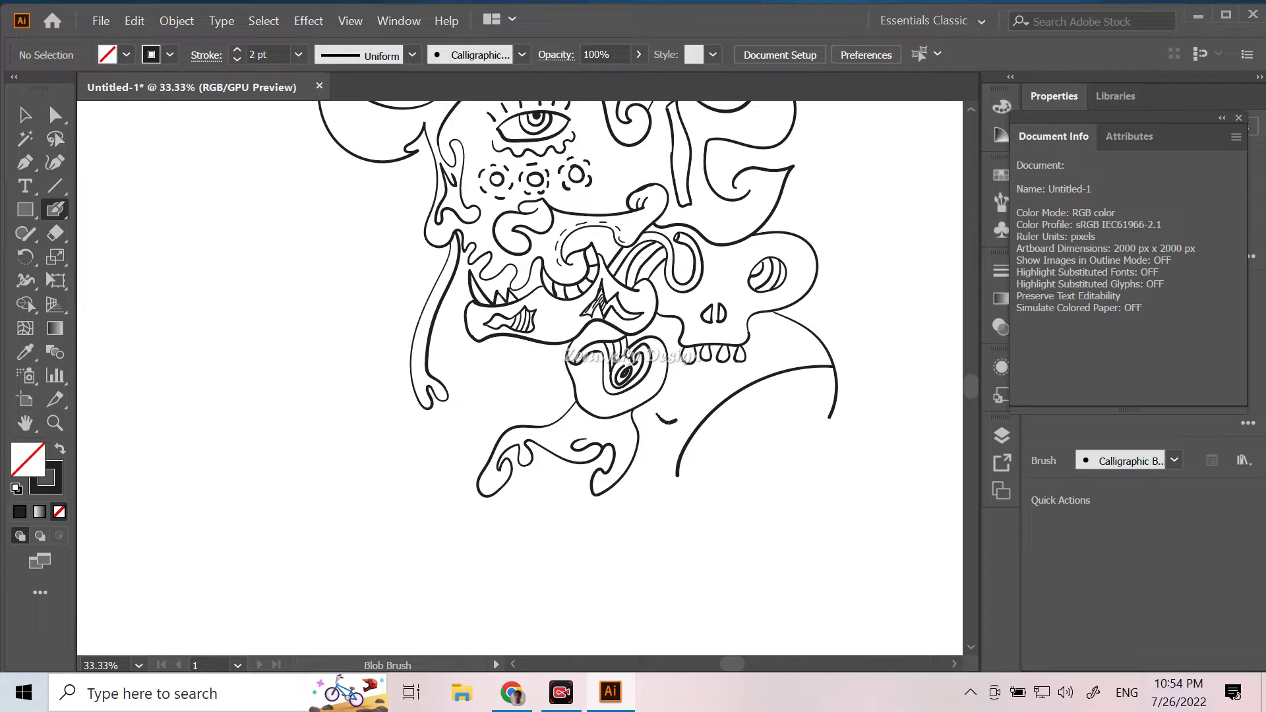
{"action": "mouse_move", "coordinate": [641, 432]}
{"action": "left_mouse_down"}
{"action": "mouse_move", "coordinate": [672, 421]}
{"action": "mouse_move", "coordinate": [683, 443]}
{"action": "mouse_move", "coordinate": [641, 432]}
{"action": "mouse_move", "coordinate": [655, 449]}
{"action": "mouse_move", "coordinate": [668, 438]}
{"action": "left_mouse_up"}
{"action": "mouse_move", "coordinate": [751, 429]}
{"action": "left_mouse_down"}
{"action": "mouse_move", "coordinate": [829, 416]}
{"action": "mouse_move", "coordinate": [757, 445]}
{"action": "left_mouse_up"}
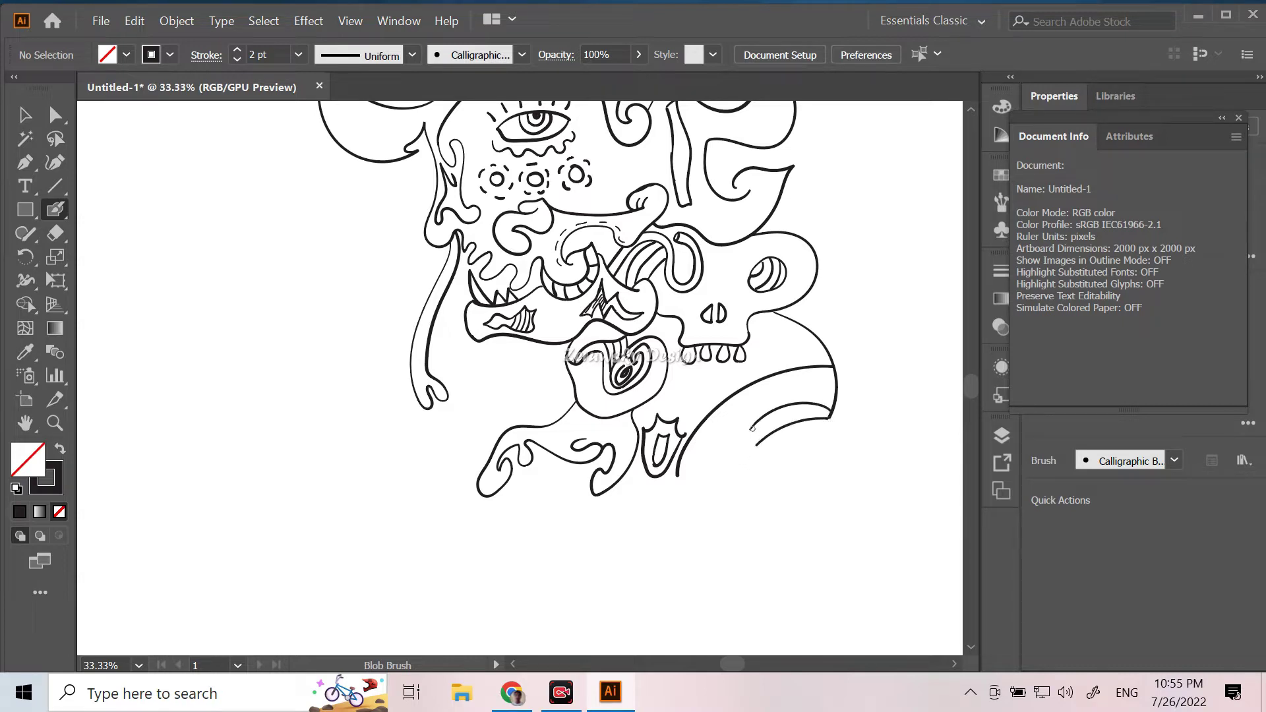
Step: Arch a line over the top of the head and redraw the inner line of the left horn
{"action": "key", "text": "ctrl+minus"}
{"action": "key", "text": "ctrl+minus"}
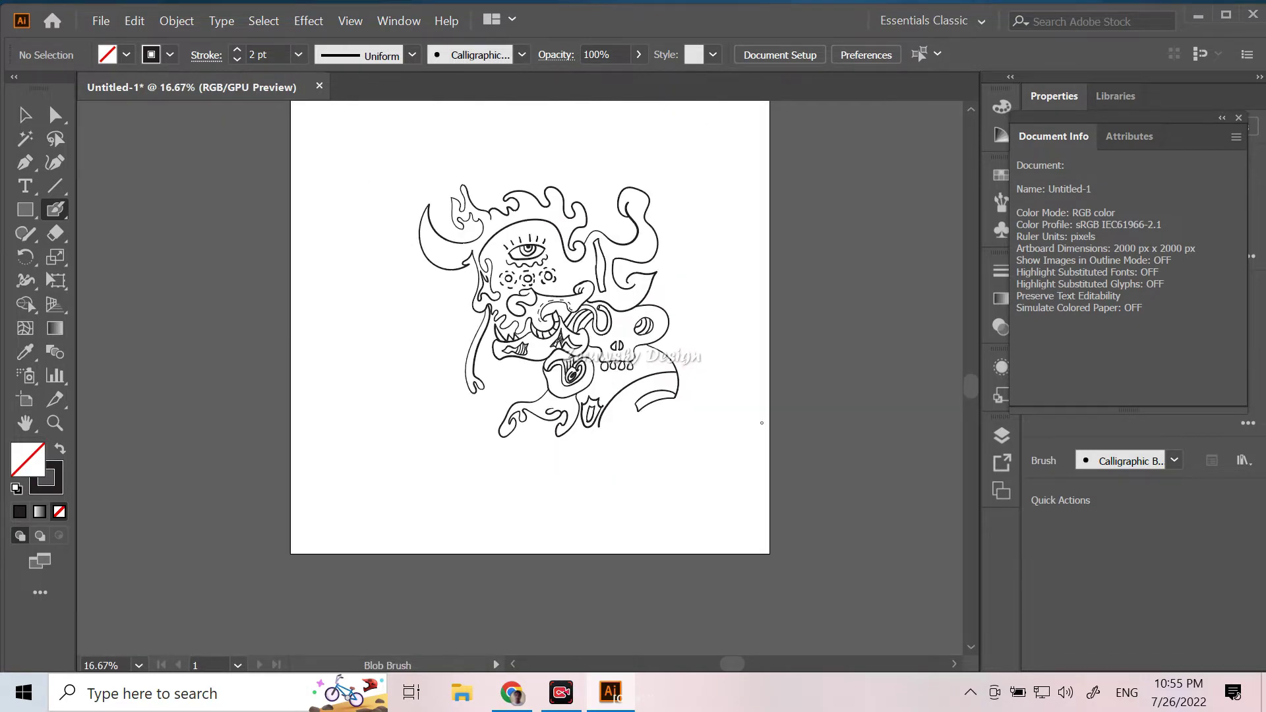
{"action": "key", "text": "ctrl+plus"}
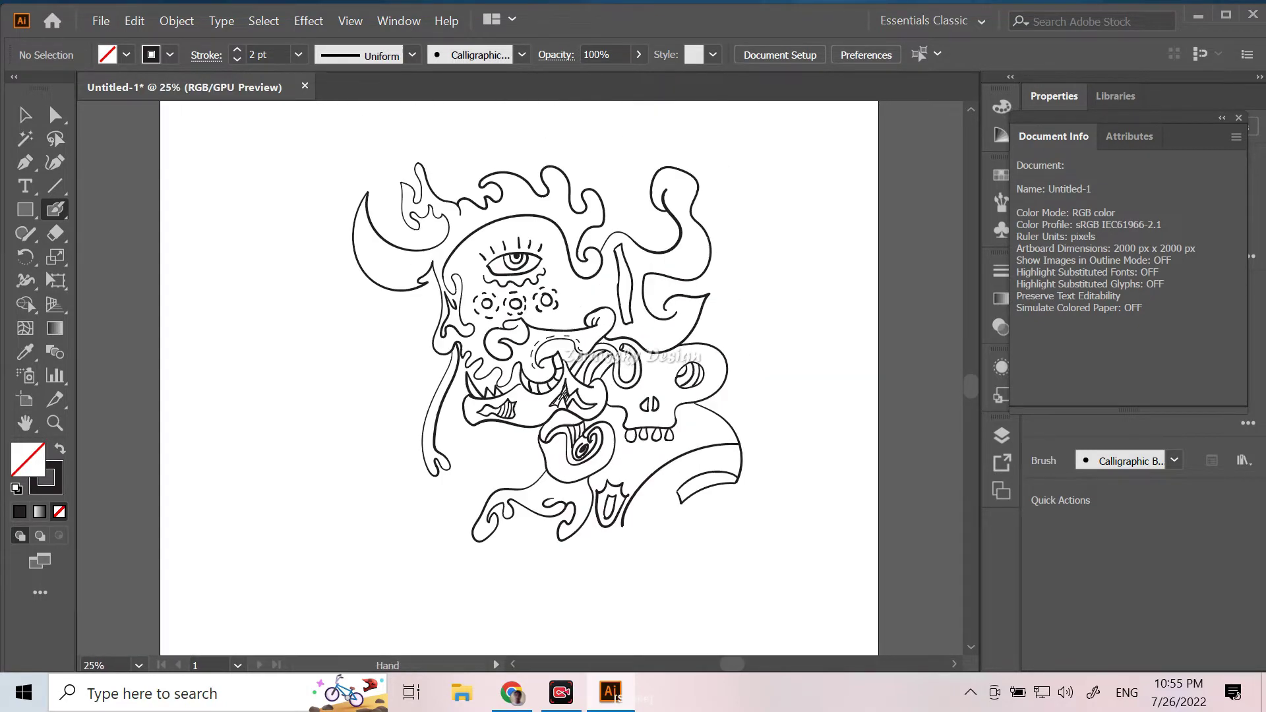
{"action": "left_click_drag", "start_coordinate": [441, 281], "coordinate": [623, 317]}
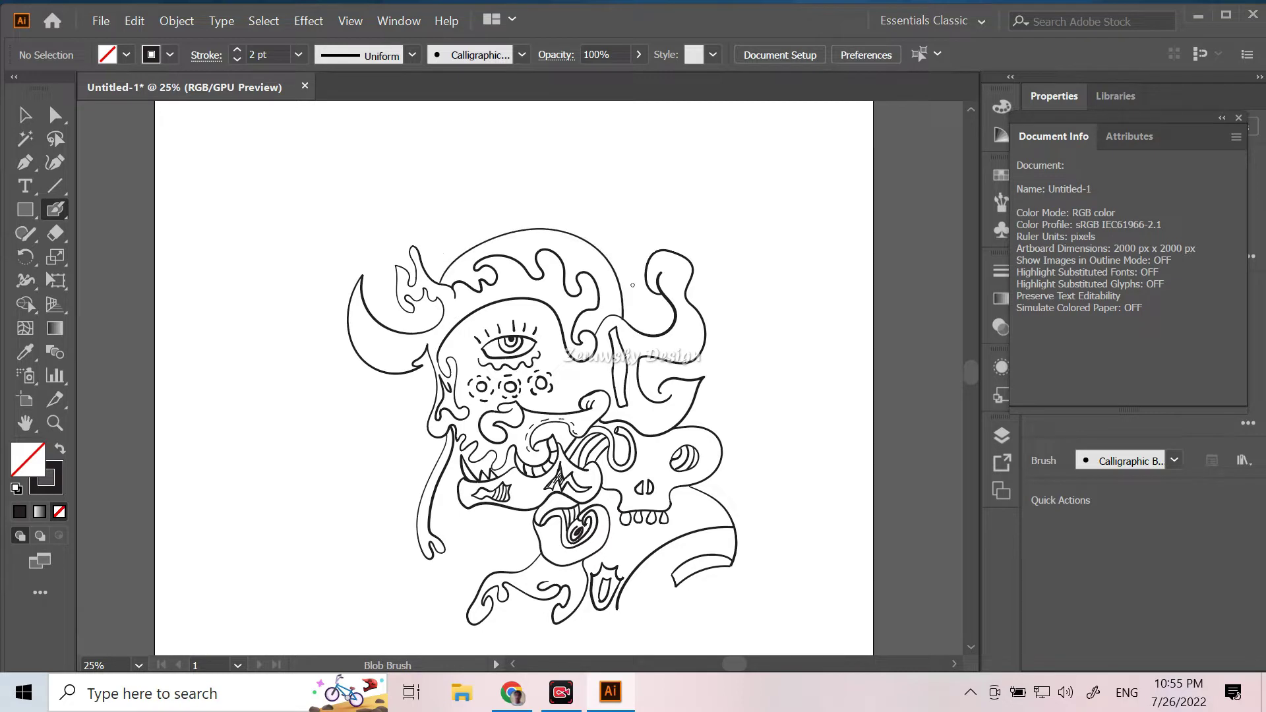
{"action": "left_click_drag", "start_coordinate": [435, 301], "coordinate": [425, 328]}
{"action": "key", "text": "ctrl+z"}
{"action": "key", "text": "ctrl+equal"}
{"action": "left_click_drag", "start_coordinate": [398, 335], "coordinate": [311, 229]}
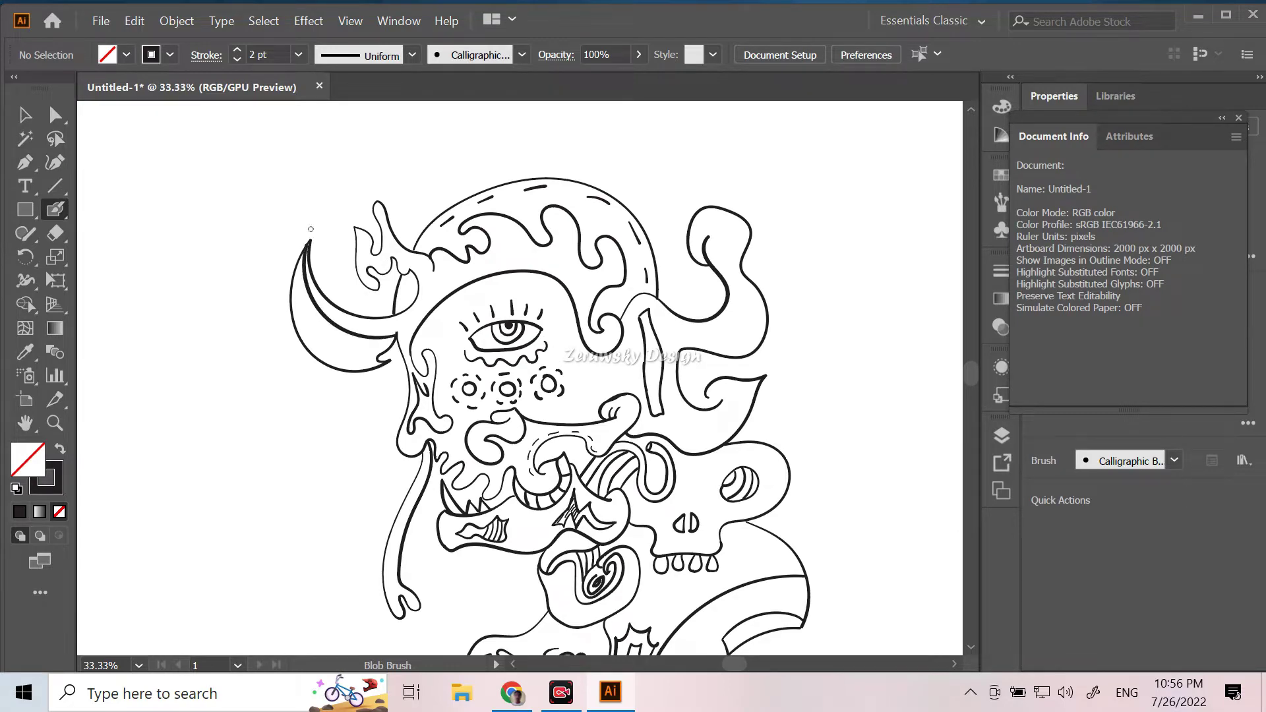
Step: Draw a drip and spiral curl from the right curve, plus curving drips at lower left
{"action": "scroll", "coordinate": [777, 257], "scroll_direction": "down", "scroll_amount": 5}
{"action": "scroll", "coordinate": [777, 258], "scroll_direction": "down", "scroll_amount": 2}
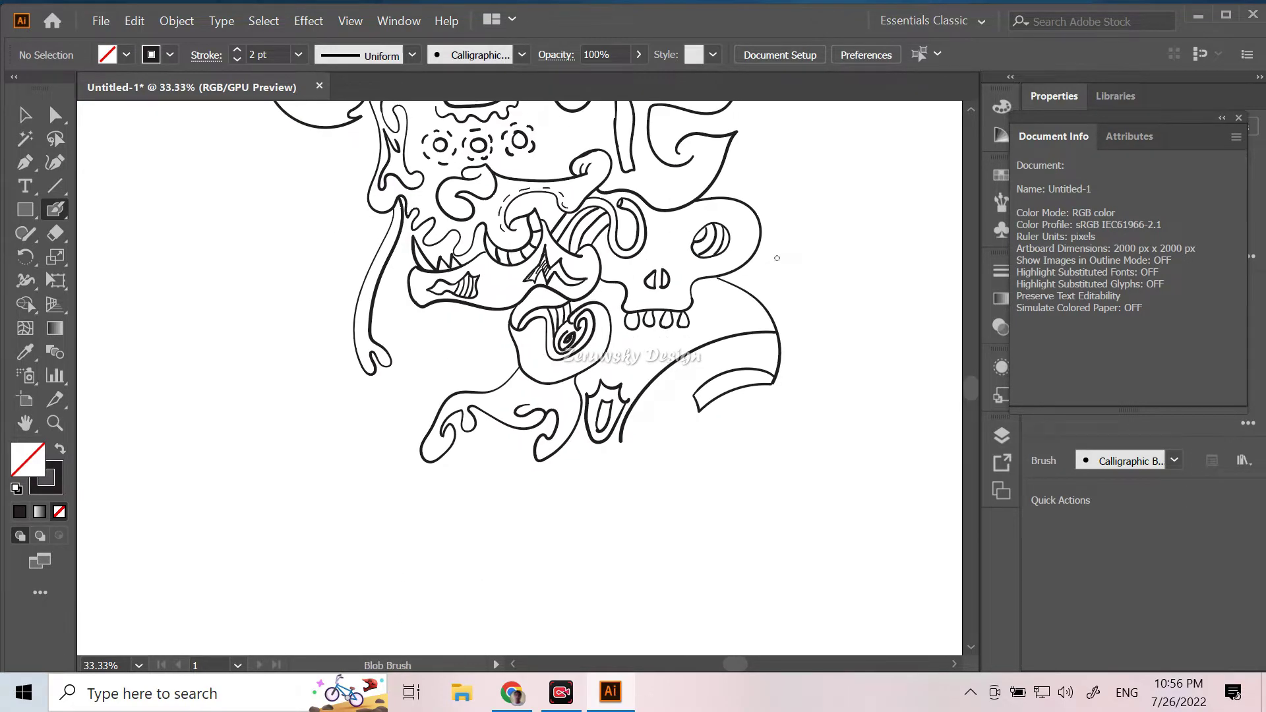
{"action": "mouse_move", "coordinate": [776, 333]}
{"action": "left_mouse_down"}
{"action": "mouse_move", "coordinate": [825, 392]}
{"action": "mouse_move", "coordinate": [791, 422]}
{"action": "mouse_move", "coordinate": [791, 509]}
{"action": "left_mouse_up"}
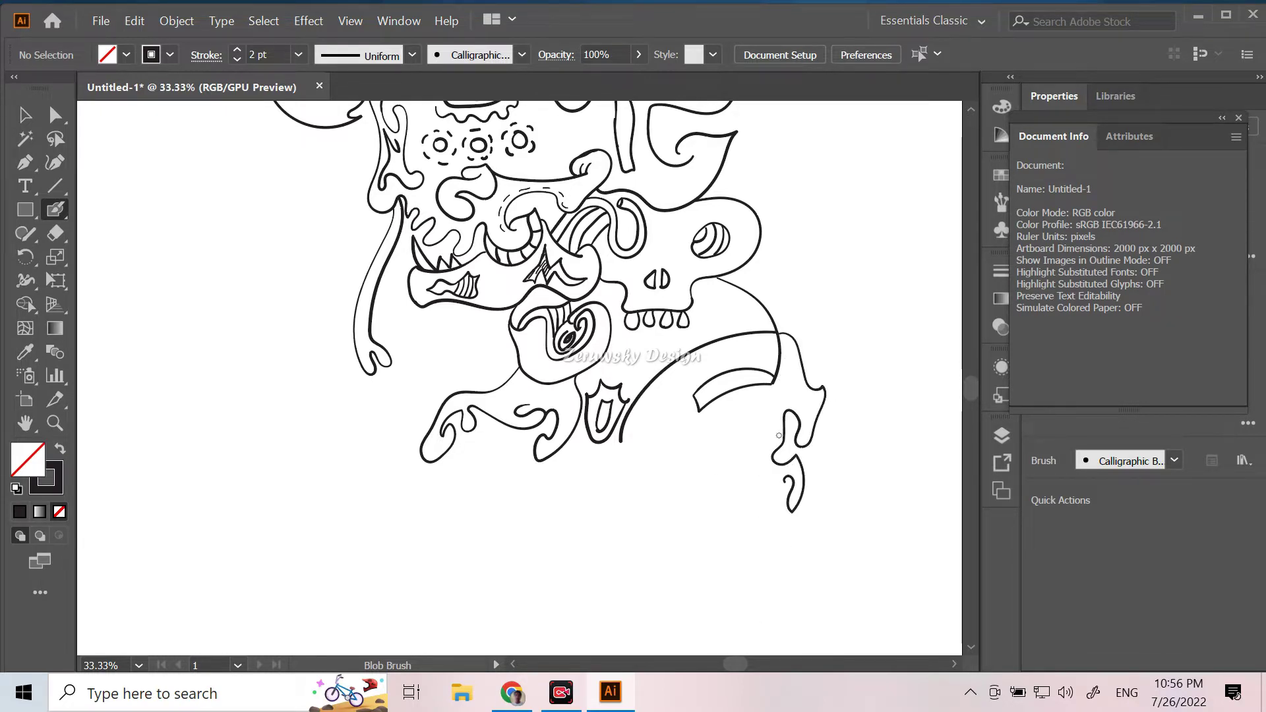
{"action": "mouse_move", "coordinate": [777, 435]}
{"action": "left_mouse_down"}
{"action": "mouse_move", "coordinate": [718, 418]}
{"action": "mouse_move", "coordinate": [767, 414]}
{"action": "mouse_move", "coordinate": [775, 381]}
{"action": "left_mouse_up"}
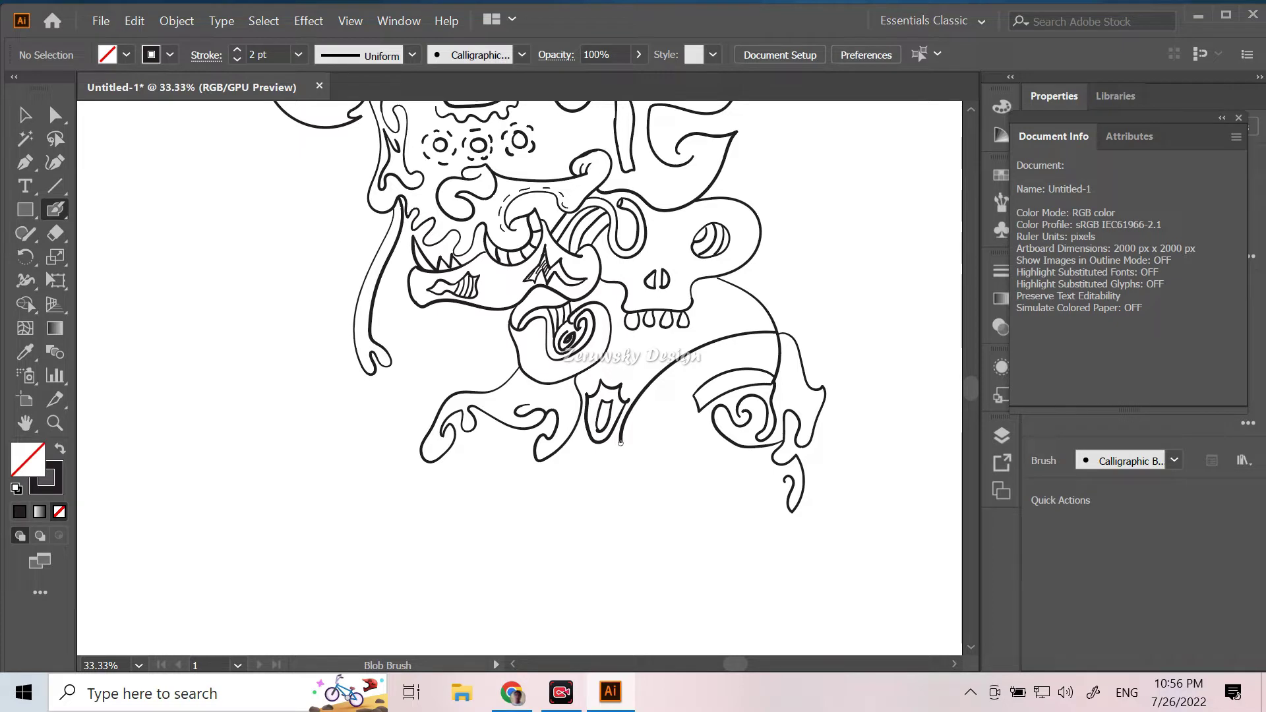
{"action": "mouse_move", "coordinate": [621, 461]}
{"action": "left_mouse_down"}
{"action": "mouse_move", "coordinate": [621, 438]}
{"action": "mouse_move", "coordinate": [650, 443]}
{"action": "mouse_move", "coordinate": [673, 405]}
{"action": "mouse_move", "coordinate": [705, 433]}
{"action": "mouse_move", "coordinate": [705, 402]}
{"action": "left_mouse_up"}
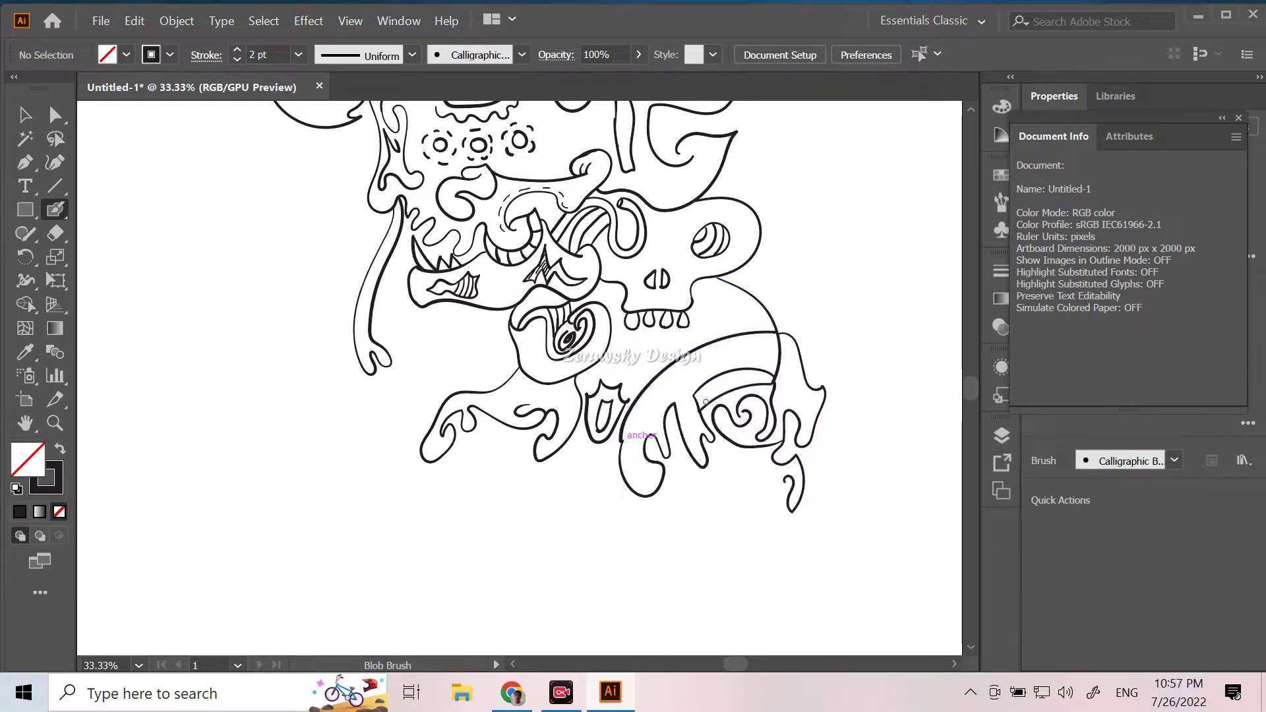
{"action": "mouse_move", "coordinate": [492, 310]}
{"action": "left_mouse_down"}
{"action": "mouse_move", "coordinate": [484, 391]}
{"action": "mouse_move", "coordinate": [518, 327]}
{"action": "left_mouse_up"}
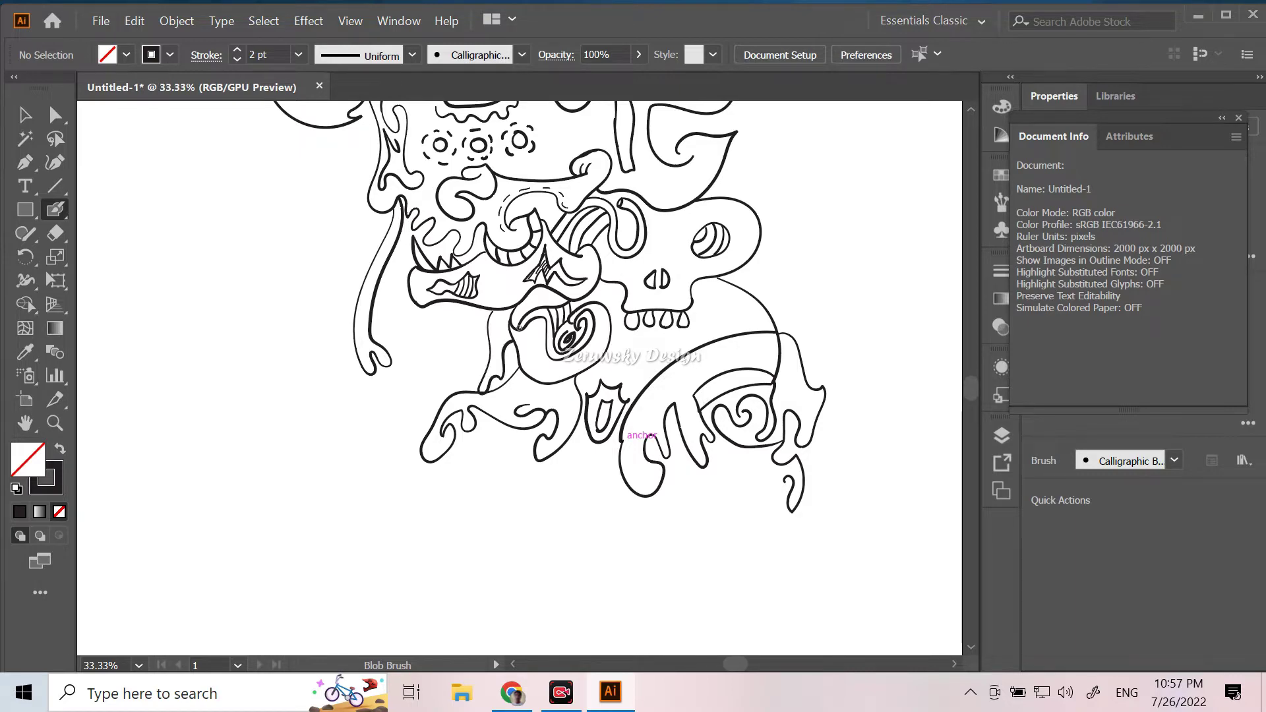
Step: Add curving strokes inside the lower-left smoke blob
{"action": "key", "text": "ctrl+minus"}
{"action": "key", "text": "ctrl+minus"}
{"action": "key", "text": "ctrl+plus"}
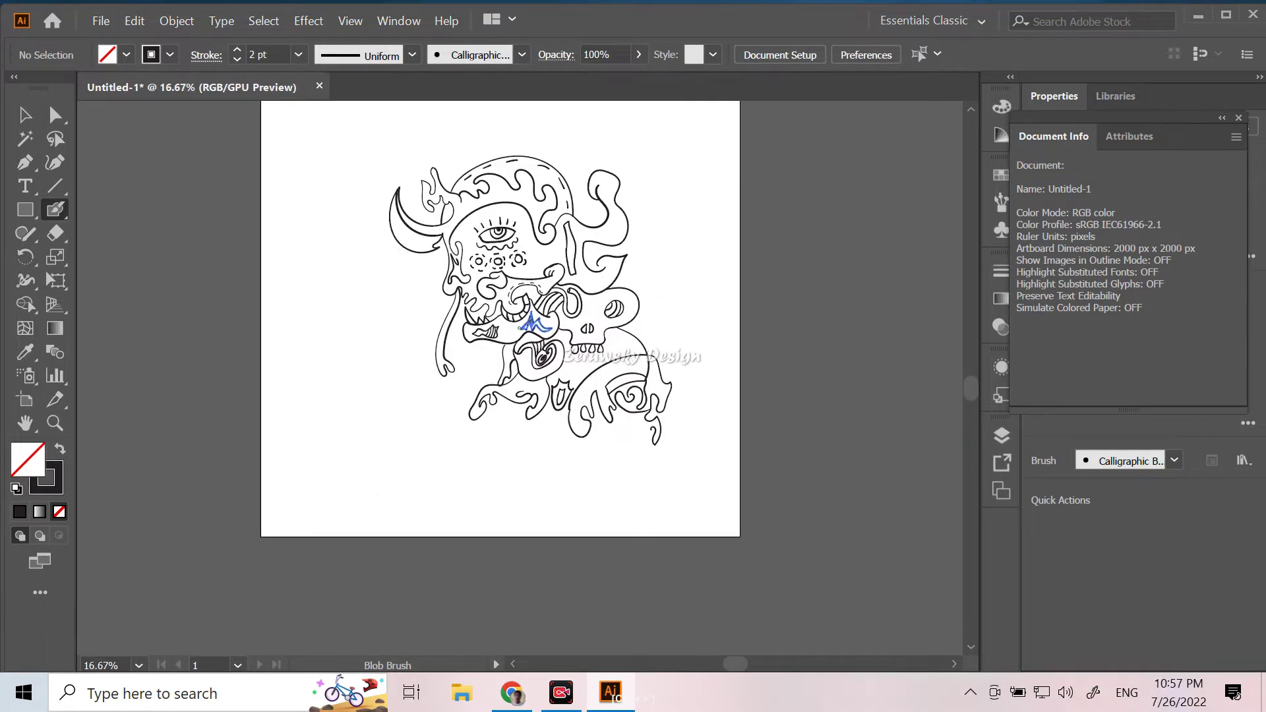
{"action": "key", "text": "ctrl+plus"}
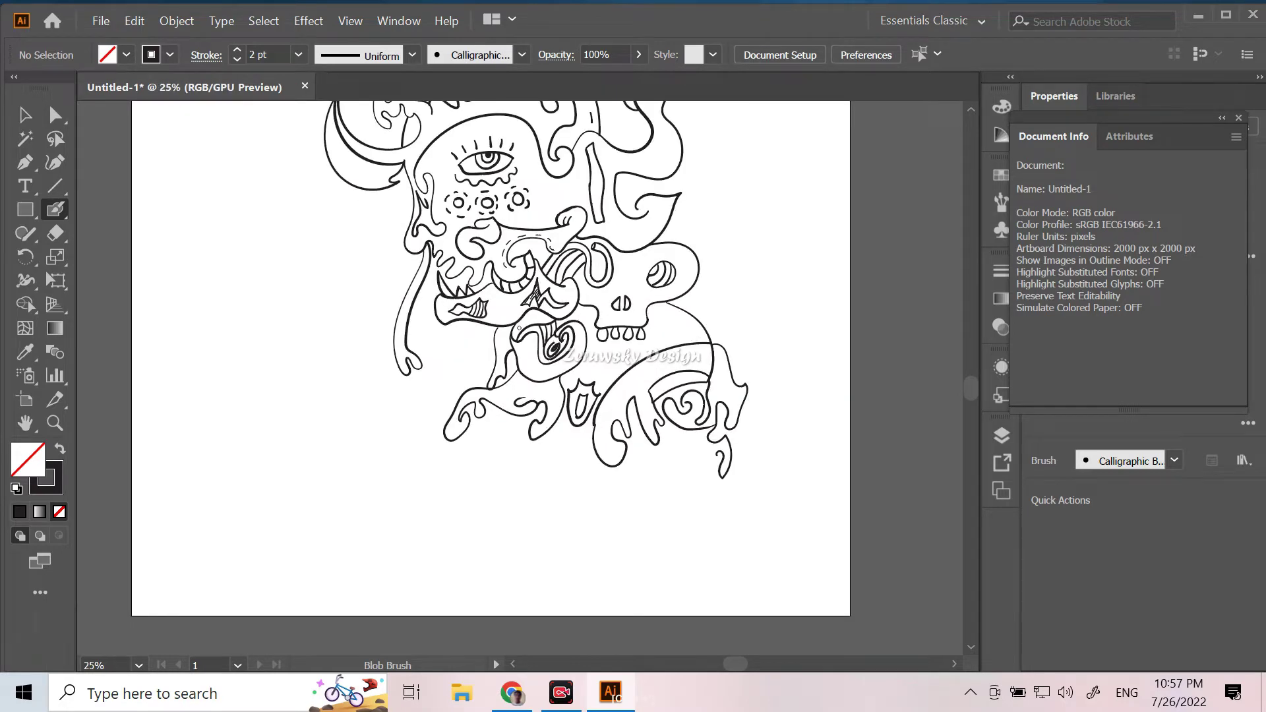
{"action": "mouse_move", "coordinate": [487, 325]}
{"action": "left_mouse_down"}
{"action": "mouse_move", "coordinate": [472, 387]}
{"action": "mouse_move", "coordinate": [482, 324]}
{"action": "left_mouse_up"}
{"action": "key", "text": "ctrl+plus"}
{"action": "scroll", "coordinate": [482, 426], "scroll_direction": "down", "scroll_amount": 5}
{"action": "mouse_move", "coordinate": [411, 290]}
{"action": "left_mouse_down"}
{"action": "mouse_move", "coordinate": [446, 327]}
{"action": "mouse_move", "coordinate": [512, 329]}
{"action": "mouse_move", "coordinate": [539, 288]}
{"action": "left_mouse_up"}
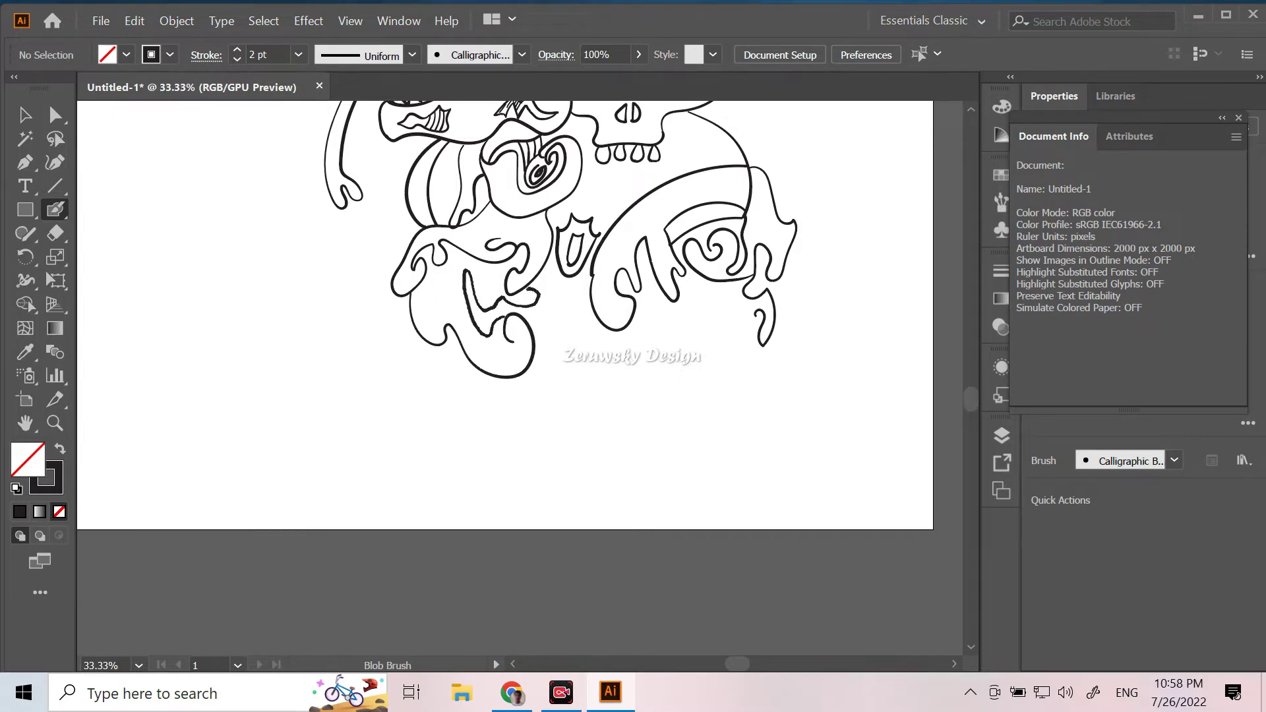
Step: Draw a ticked curl along the bottom and a hooked flame shape below the right tail
{"action": "left_click_drag", "start_coordinate": [532, 326], "coordinate": [561, 340]}
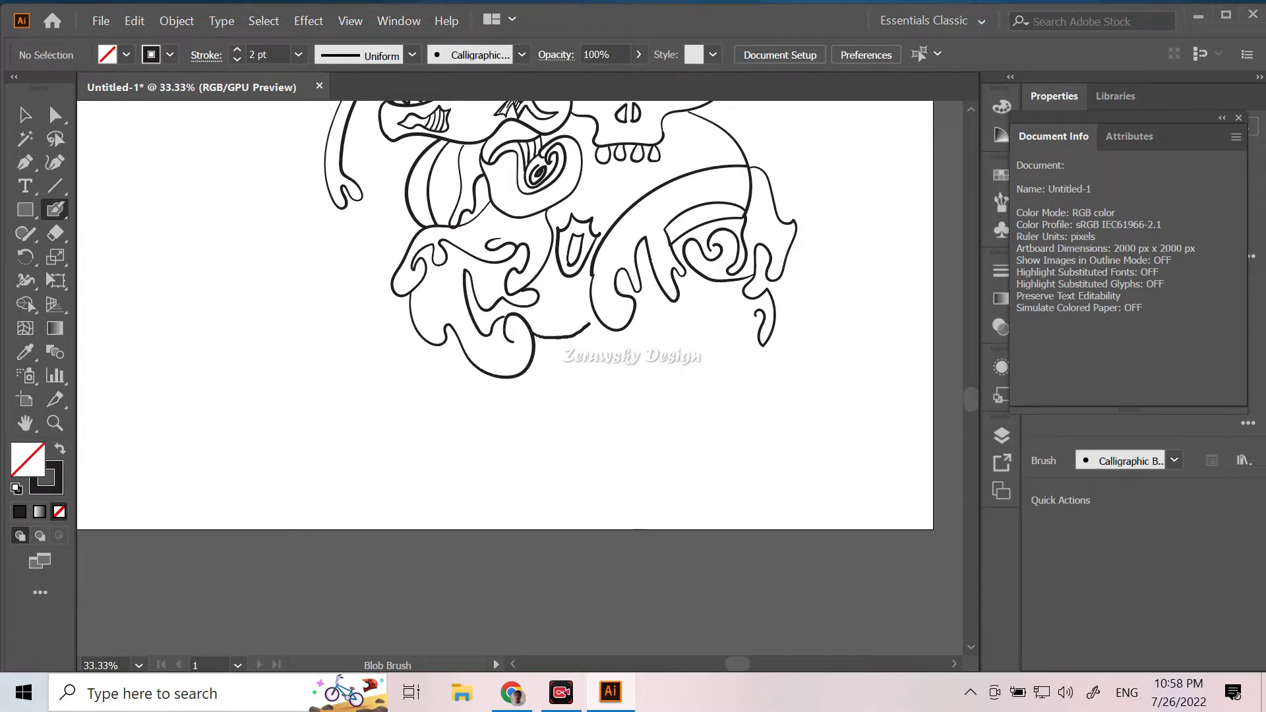
{"action": "left_click_drag", "start_coordinate": [555, 339], "coordinate": [557, 357]}
{"action": "mouse_move", "coordinate": [572, 337]}
{"action": "left_mouse_down"}
{"action": "mouse_move", "coordinate": [575, 356]}
{"action": "mouse_move", "coordinate": [593, 346]}
{"action": "left_mouse_up"}
{"action": "left_click_drag", "start_coordinate": [756, 316], "coordinate": [701, 325]}
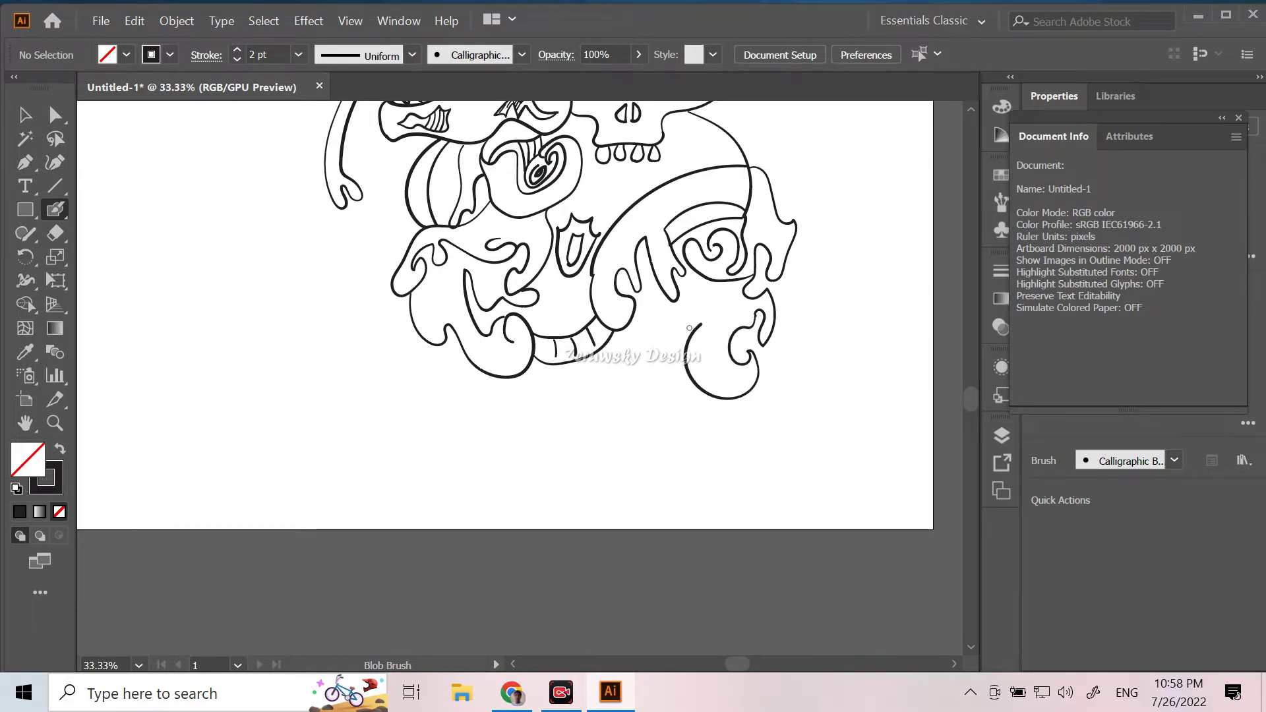
{"action": "left_click_drag", "start_coordinate": [663, 288], "coordinate": [685, 364]}
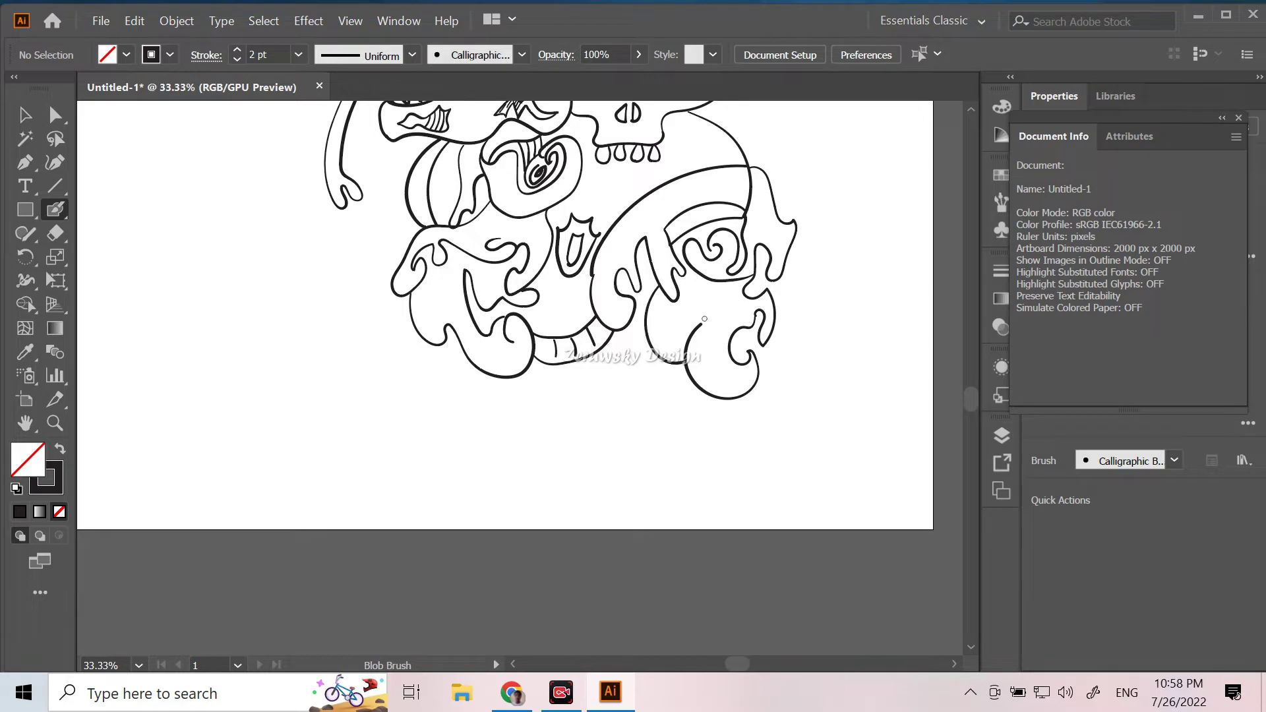
{"action": "left_click_drag", "start_coordinate": [691, 323], "coordinate": [704, 348]}
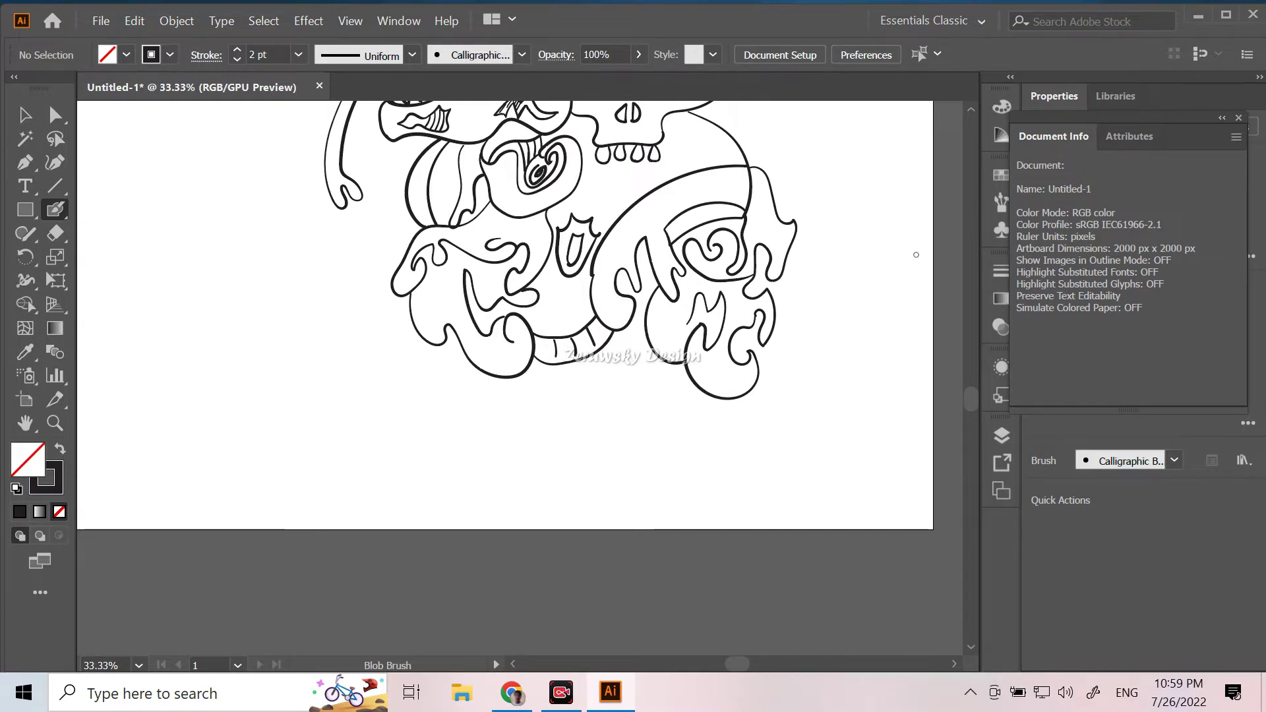
{"action": "key", "text": "ctrl+minus"}
{"action": "key", "text": "ctrl+minus"}
{"action": "key", "text": "ctrl+minus"}
{"action": "key", "text": "ctrl+minus"}
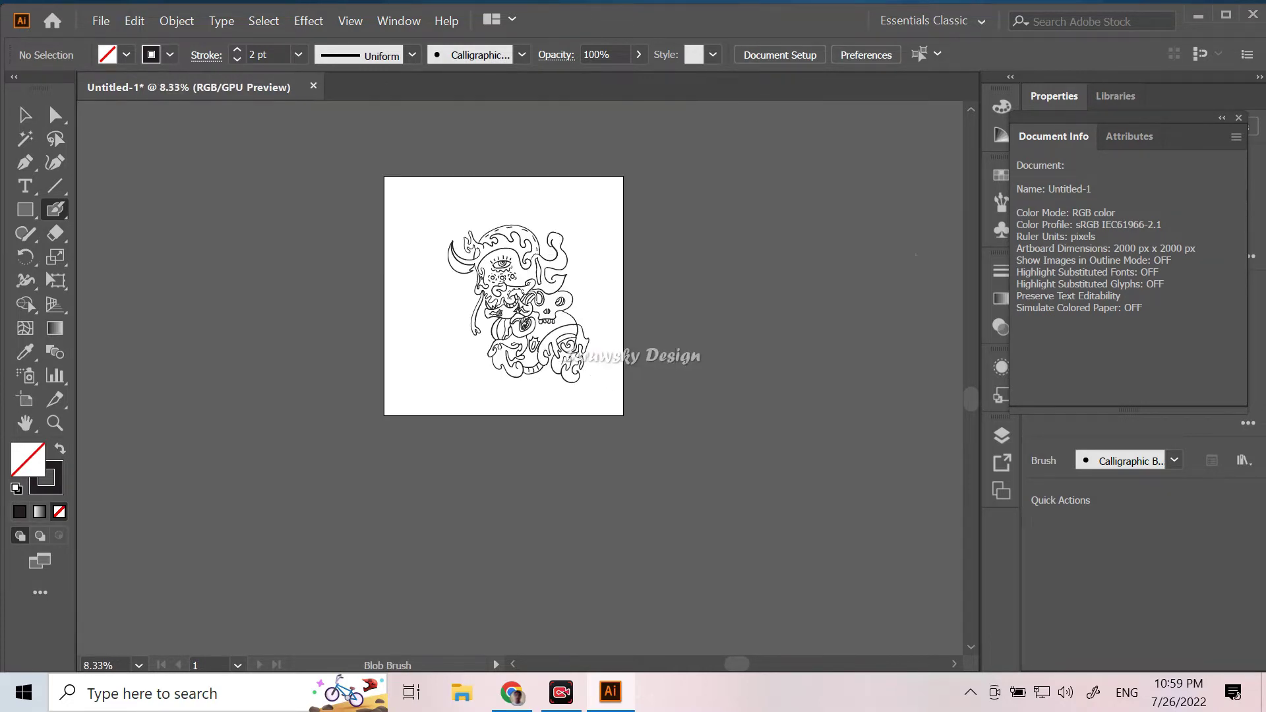
Step: Draw a long base line below the drawing with a short curve at its left end
{"action": "key", "text": "ctrl+equal"}
{"action": "key", "text": "ctrl+equal"}
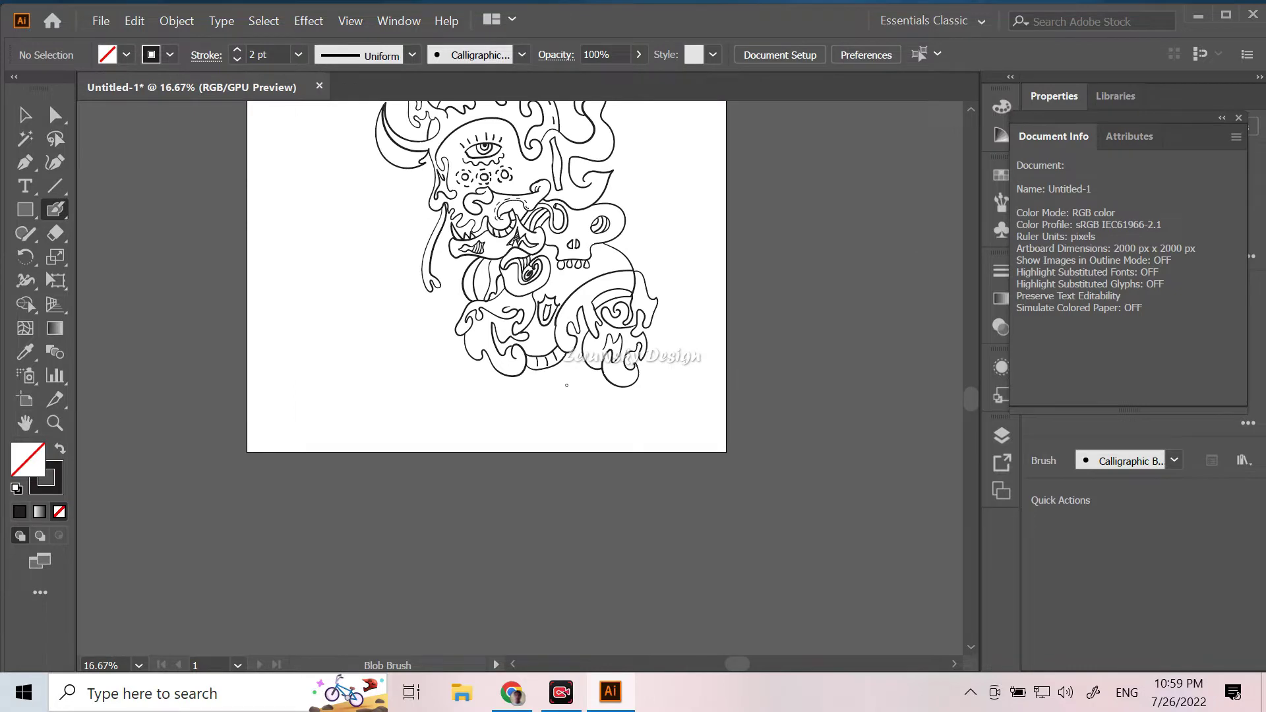
{"action": "key", "text": "ctrl+equal"}
{"action": "left_click_drag", "start_coordinate": [452, 391], "coordinate": [682, 396]}
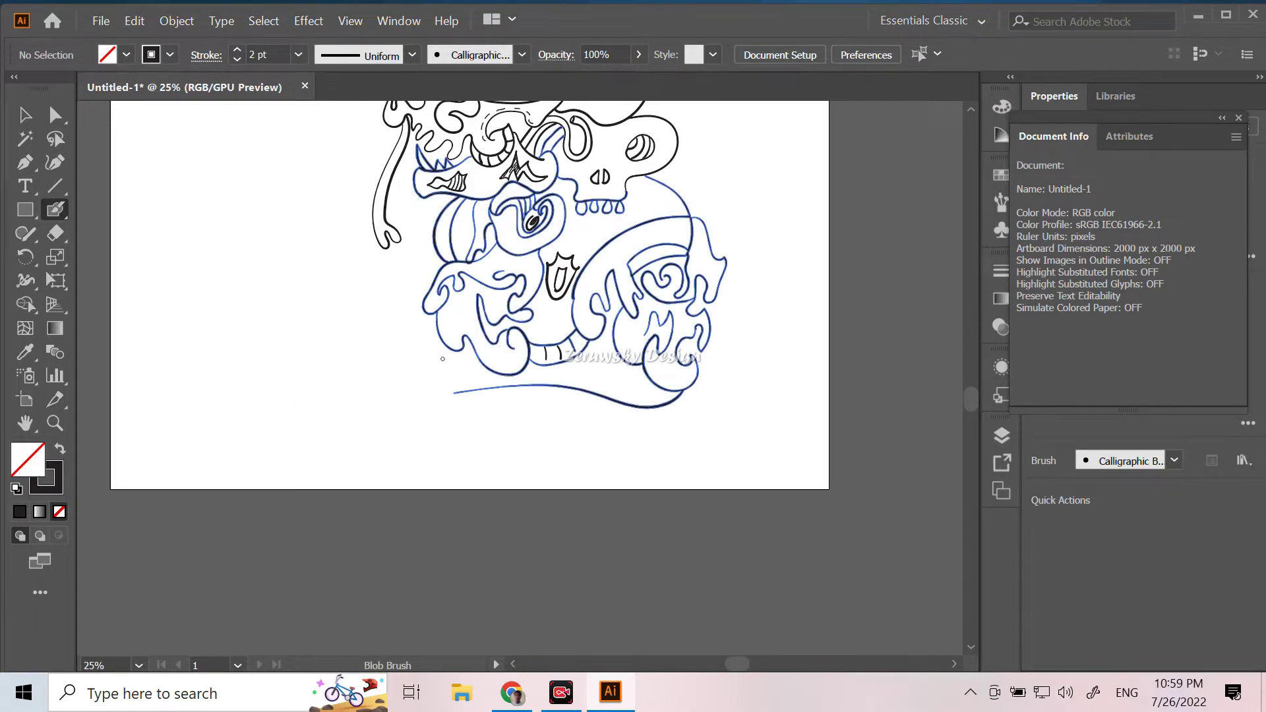
{"action": "mouse_move", "coordinate": [441, 340]}
{"action": "left_mouse_down"}
{"action": "mouse_move", "coordinate": [408, 383]}
{"action": "mouse_move", "coordinate": [417, 406]}
{"action": "mouse_move", "coordinate": [445, 410]}
{"action": "mouse_move", "coordinate": [455, 393]}
{"action": "left_mouse_up"}
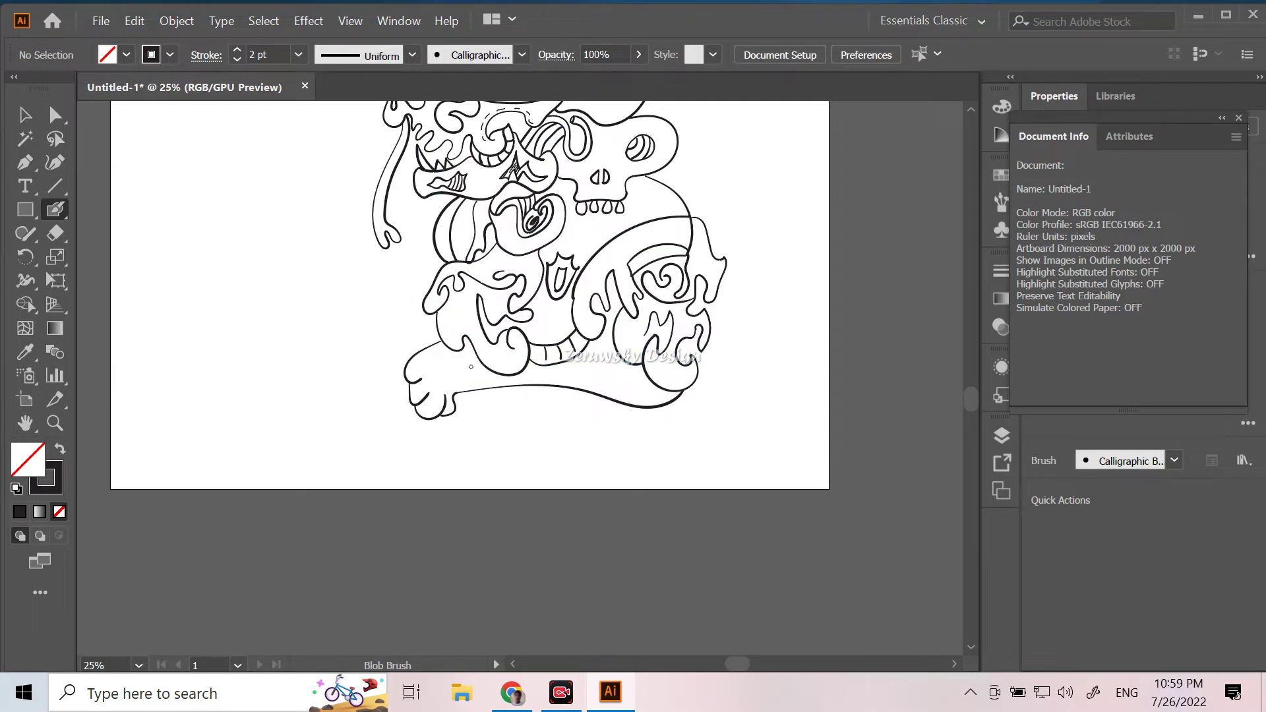
Step: Add a small stroke to the left of the bone
{"action": "key", "text": "ctrl+minus"}
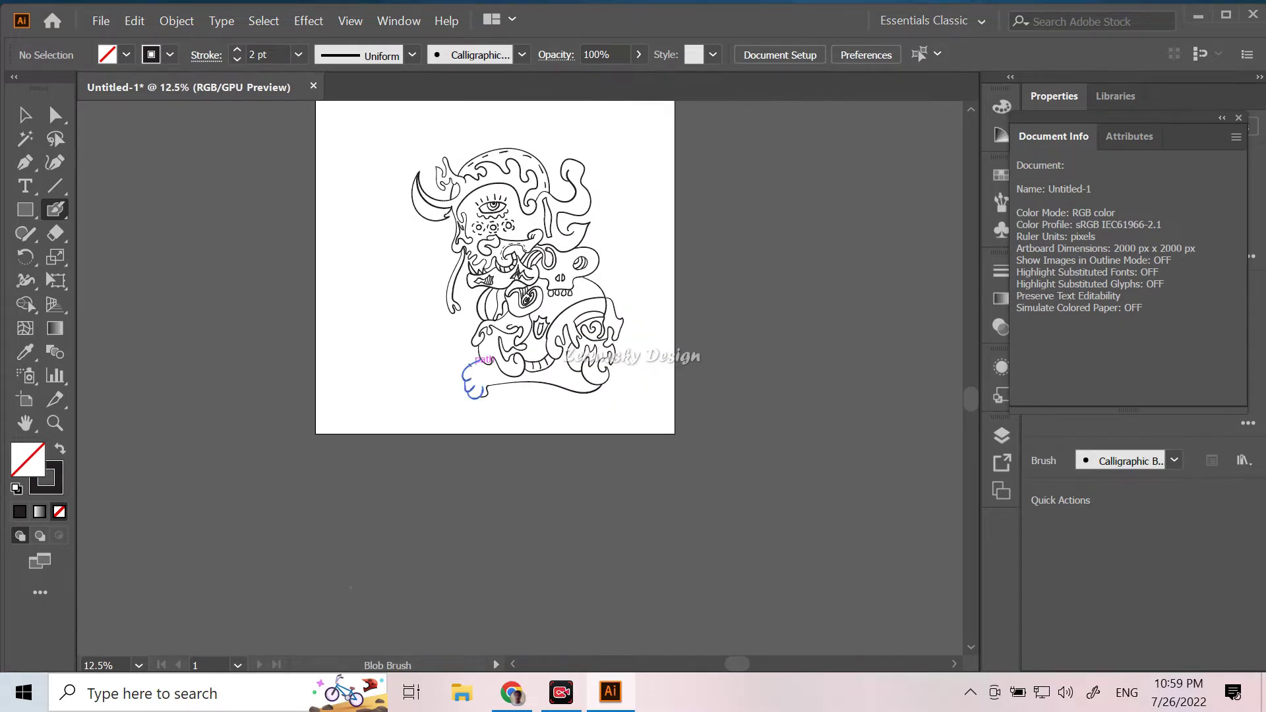
{"action": "key", "text": "ctrl+plus"}
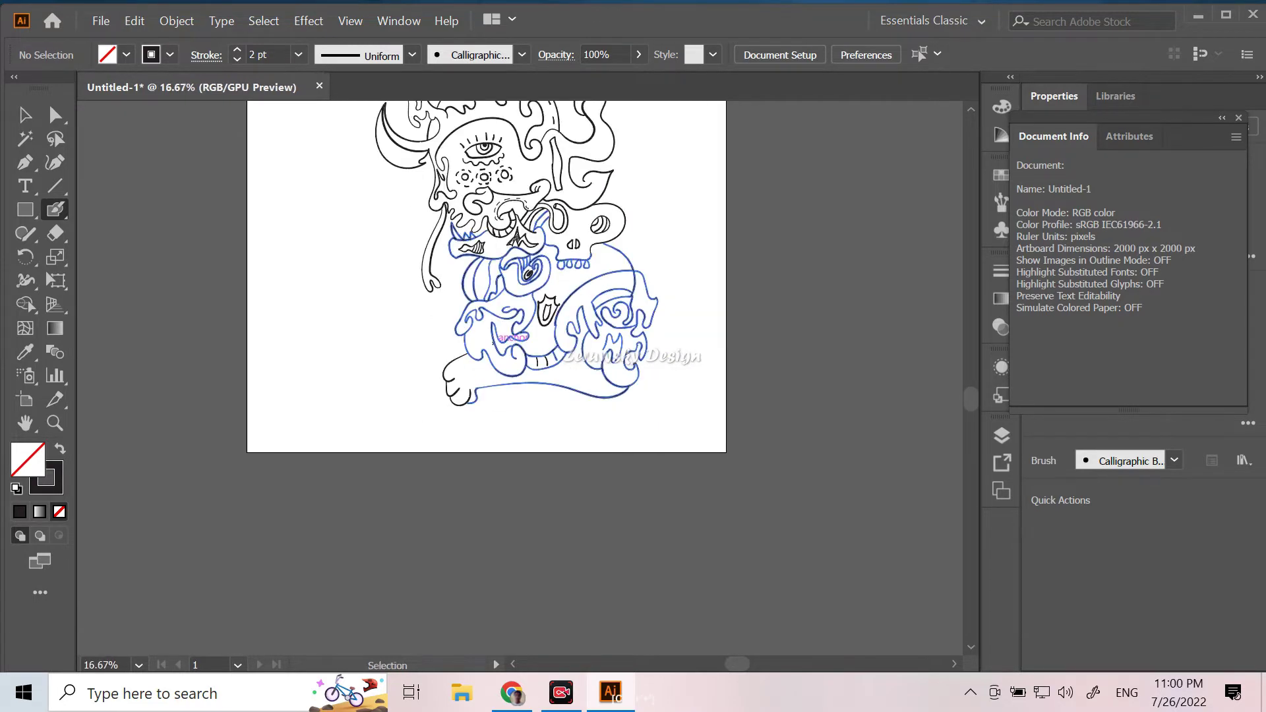
{"action": "key", "text": "ctrl+plus"}
{"action": "mouse_move", "coordinate": [409, 360]}
{"action": "left_mouse_down"}
{"action": "mouse_move", "coordinate": [388, 354]}
{"action": "mouse_move", "coordinate": [418, 322]}
{"action": "left_mouse_up"}
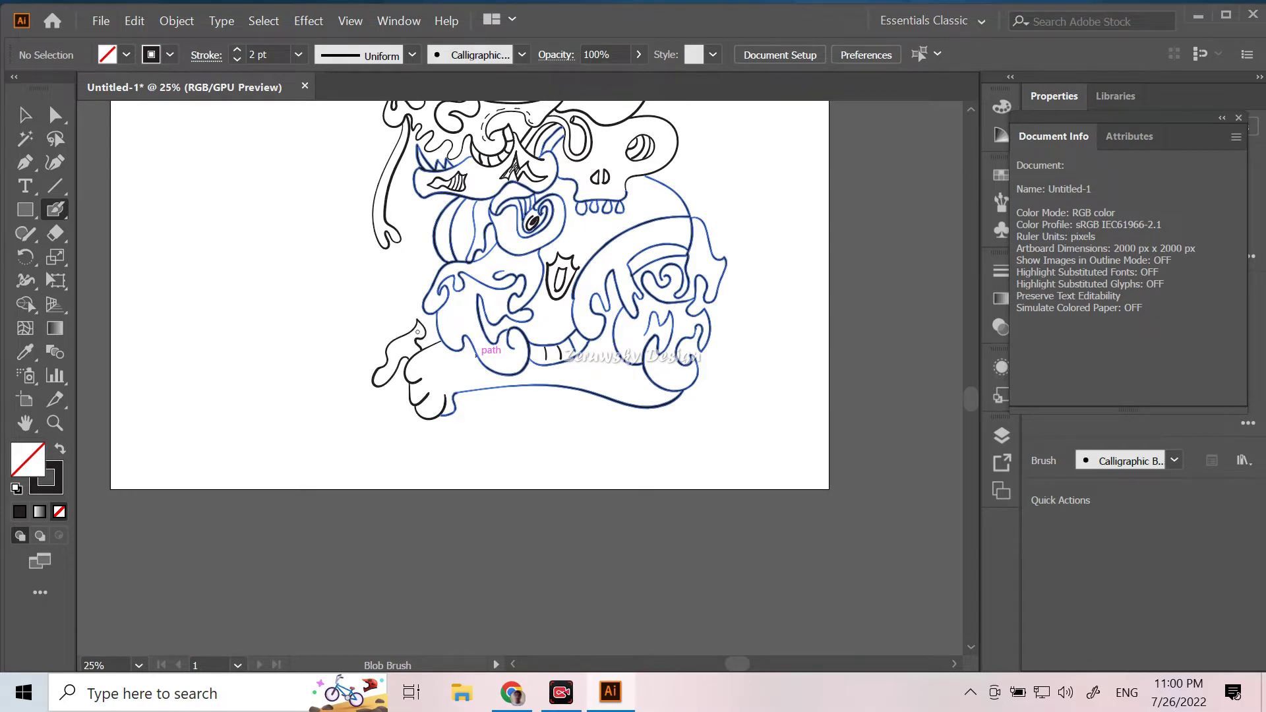
Step: Draw a long curve up the left side, hooking into a short vertical stroke at the top
{"action": "scroll", "coordinate": [476, 355], "scroll_direction": "up", "scroll_amount": 3}
{"action": "mouse_move", "coordinate": [428, 443]}
{"action": "left_mouse_down"}
{"action": "mouse_move", "coordinate": [358, 379]}
{"action": "mouse_move", "coordinate": [318, 163]}
{"action": "mouse_move", "coordinate": [275, 145]}
{"action": "left_mouse_up"}
{"action": "left_click_drag", "start_coordinate": [267, 194], "coordinate": [275, 144]}
{"action": "key", "text": "ctrl+z"}
{"action": "left_click_drag", "start_coordinate": [267, 194], "coordinate": [275, 145]}
Step: Redraw the ribbon's pointed top and draw its second edge down to the bottom
{"action": "key", "text": "ctrl+z"}
{"action": "left_click_drag", "start_coordinate": [267, 194], "coordinate": [275, 145]}
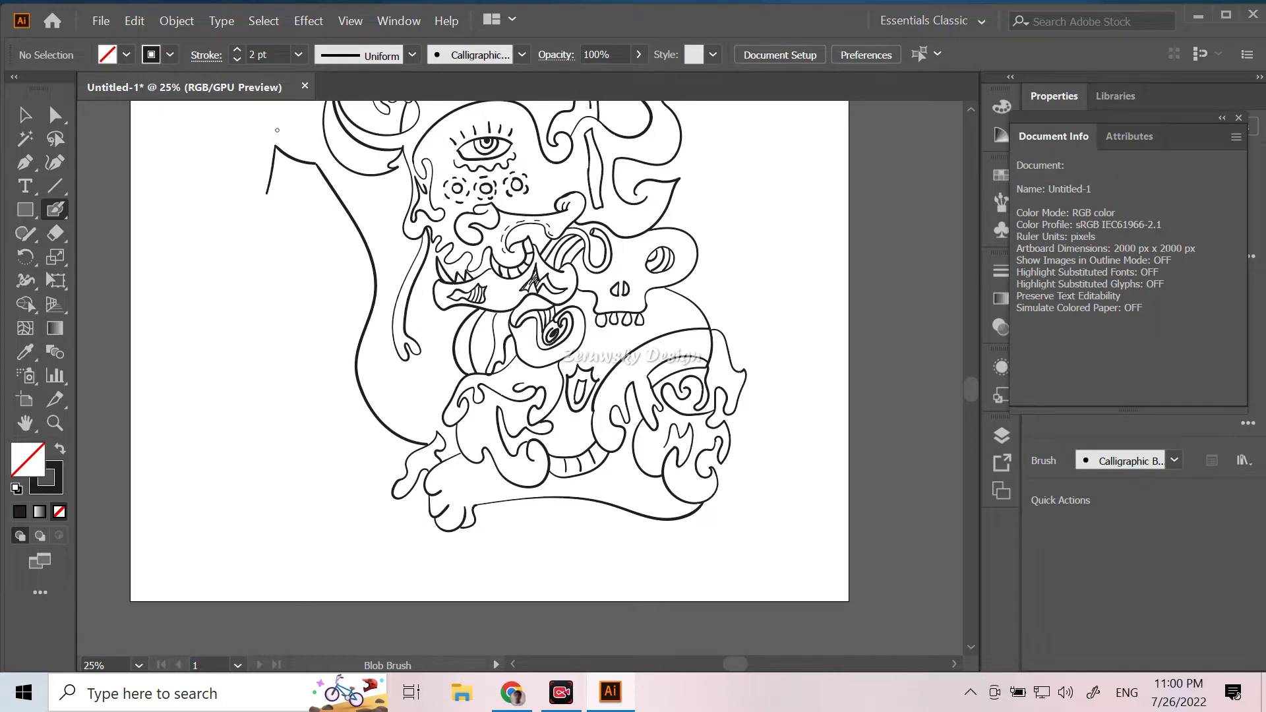
{"action": "left_click_drag", "start_coordinate": [267, 194], "coordinate": [406, 462]}
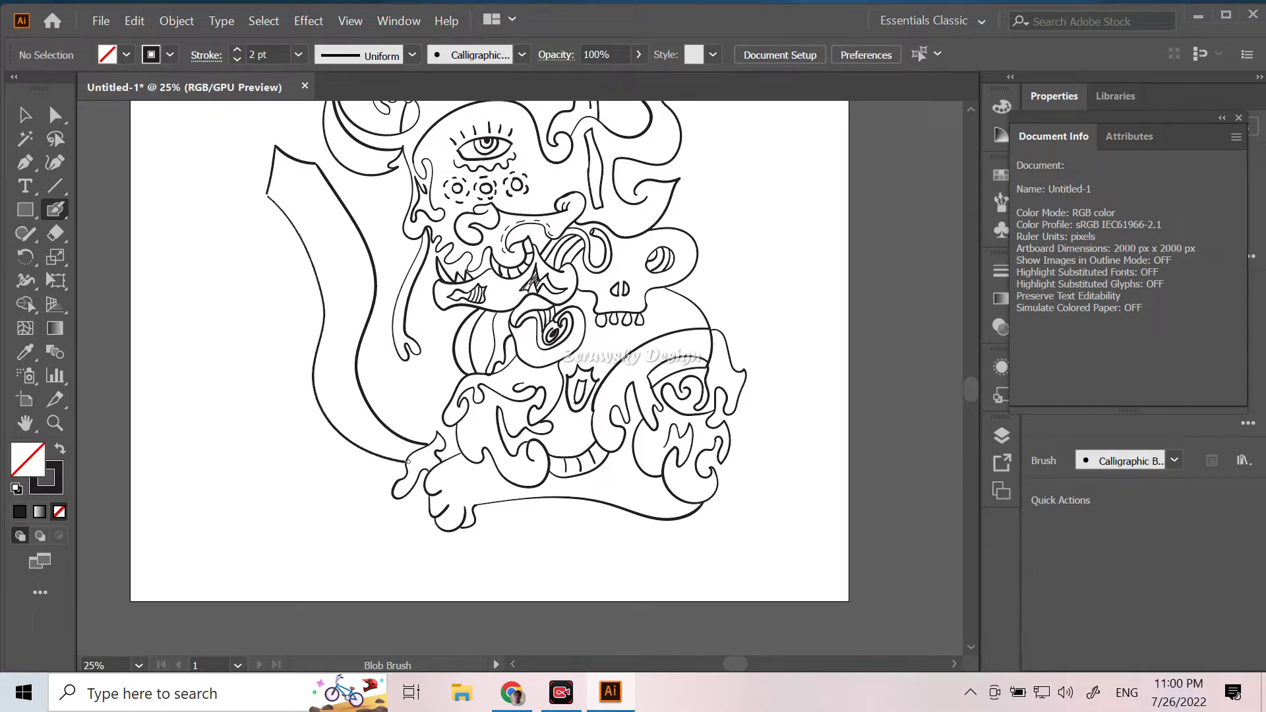
{"action": "key", "text": "ctrl+plus"}
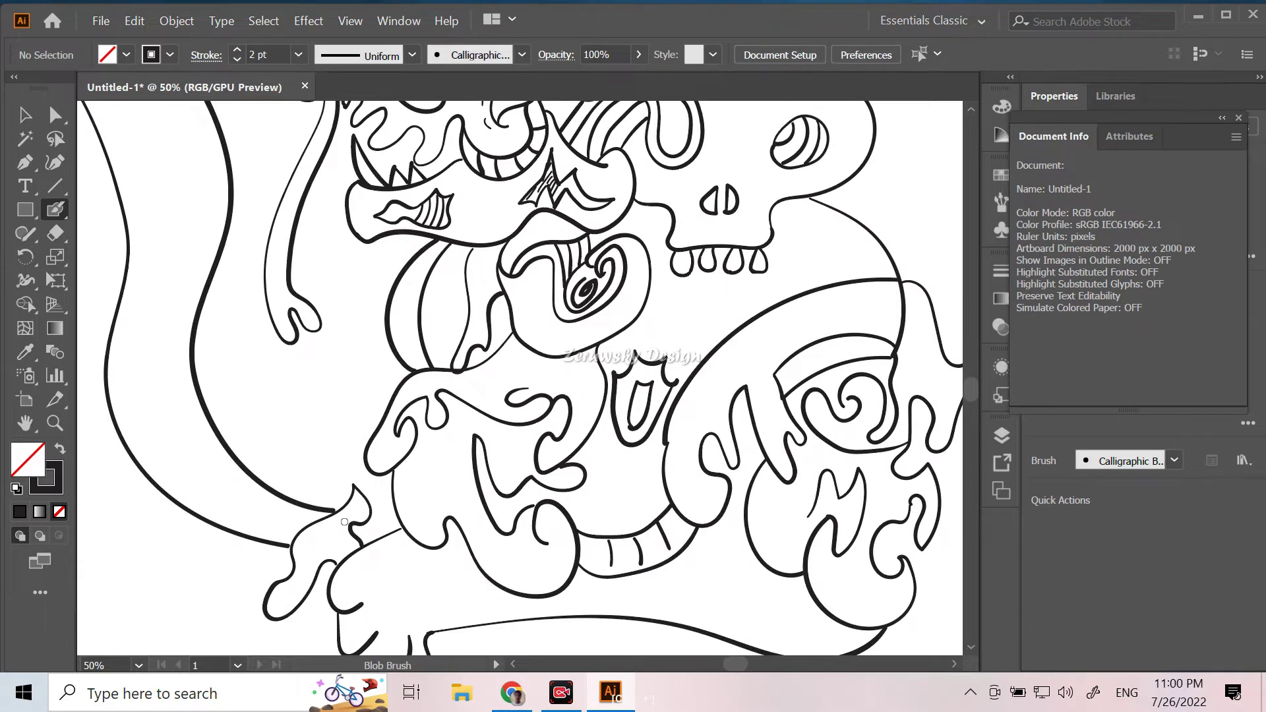
Step: Thicken the ribbon's inner line and draw a tall spiral-topped curve up the right side
{"action": "right_click", "coordinate": [334, 510]}
{"action": "key", "text": "Escape"}
{"action": "key", "text": "ctrl+minus"}
{"action": "key", "text": "ctrl+minus"}
{"action": "key", "text": "ctrl+plus"}
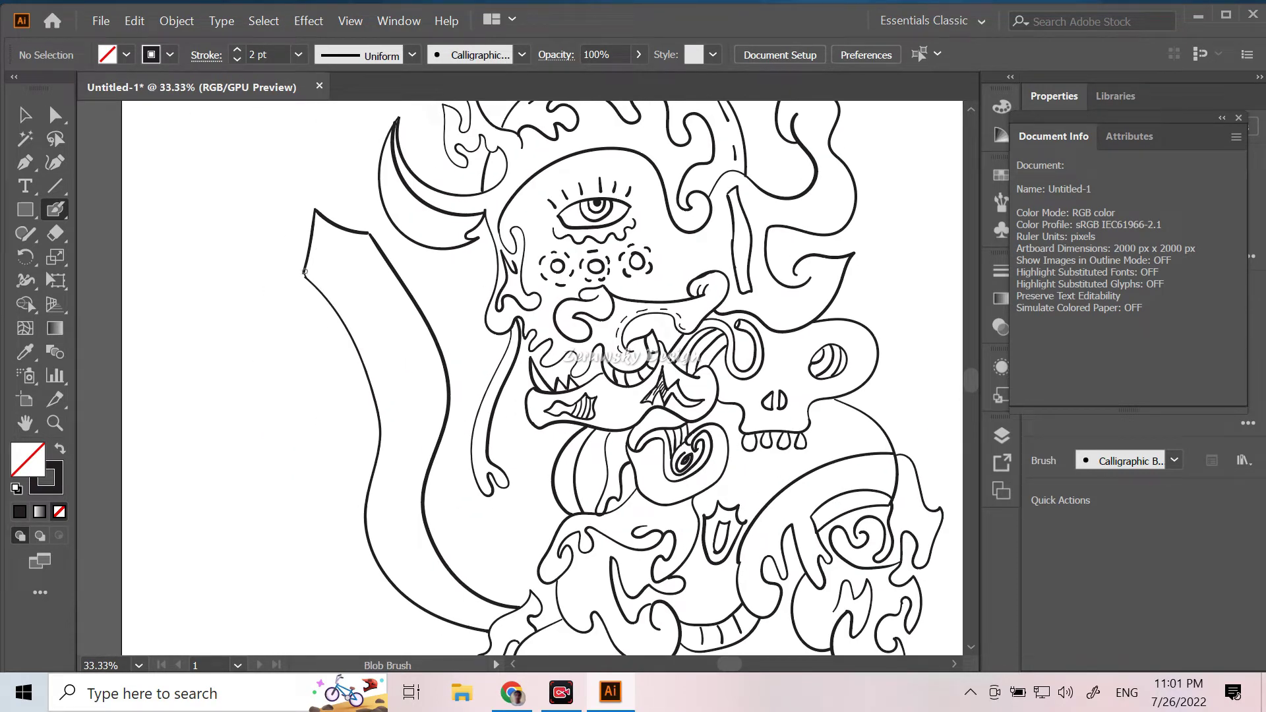
{"action": "left_click_drag", "start_coordinate": [490, 615], "coordinate": [318, 205]}
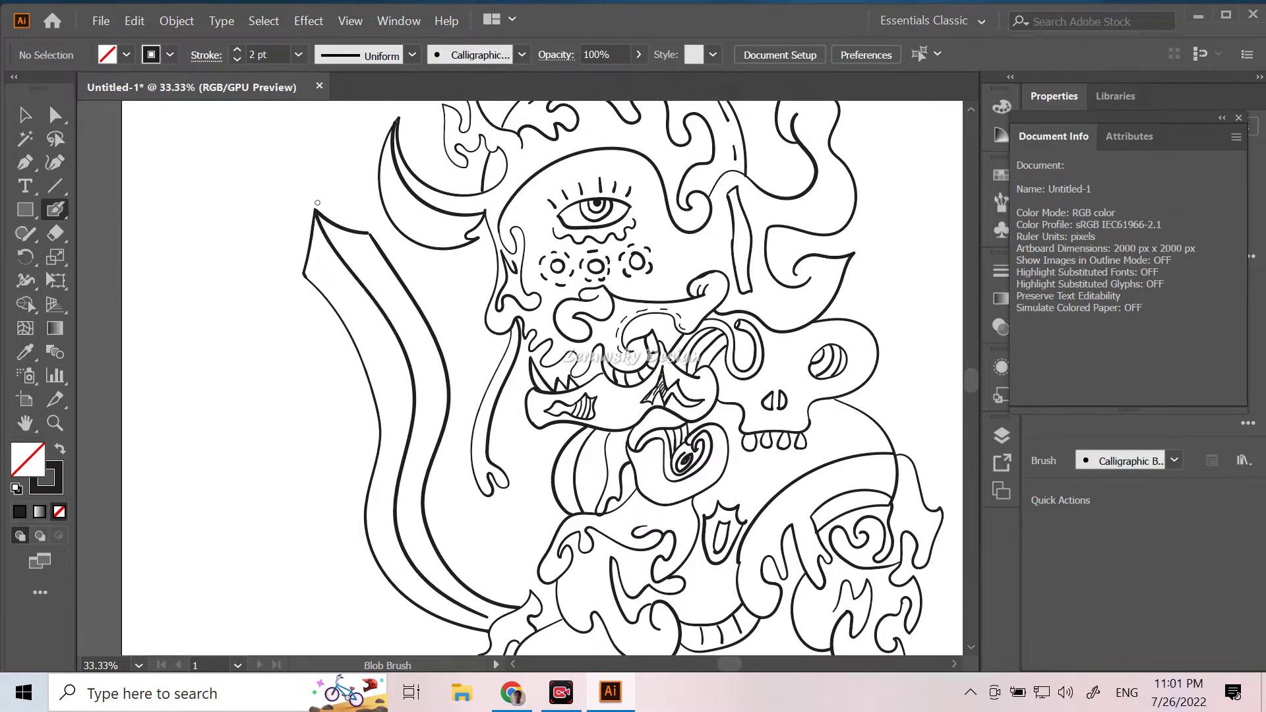
{"action": "key", "text": "ctrl+minus"}
{"action": "key", "text": "ctrl+minus"}
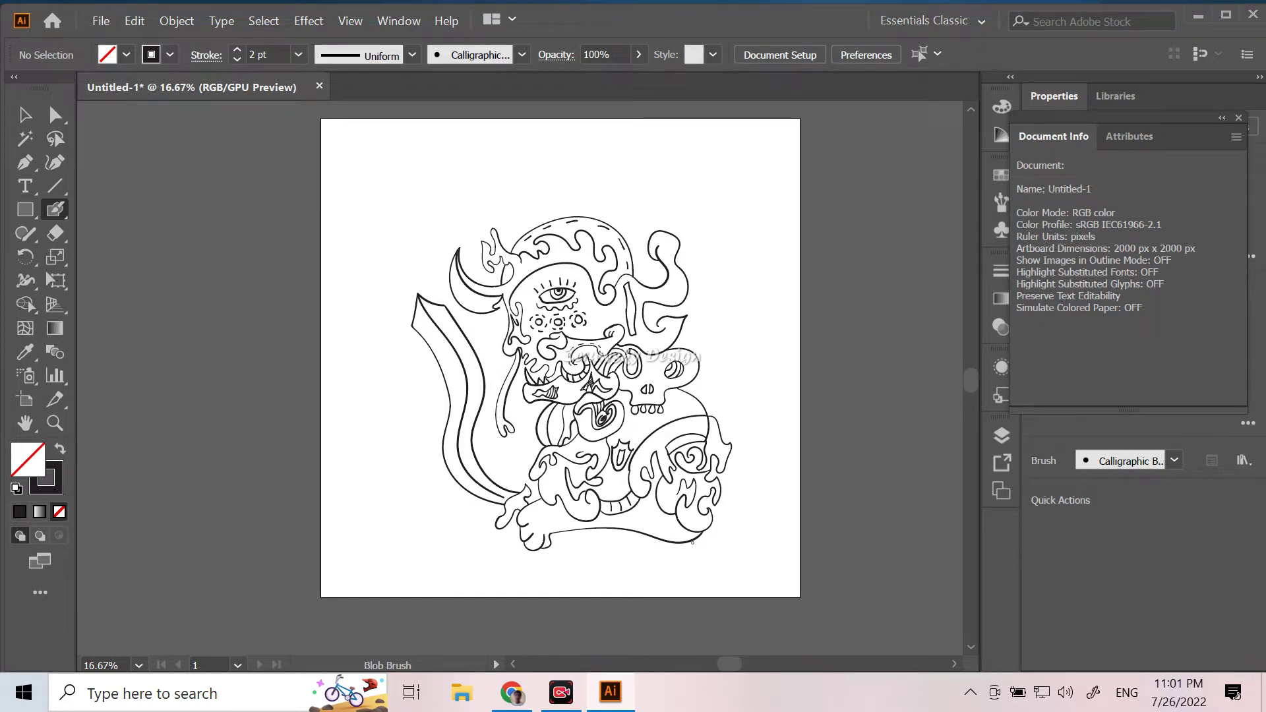
{"action": "left_click_drag", "start_coordinate": [719, 505], "coordinate": [649, 169]}
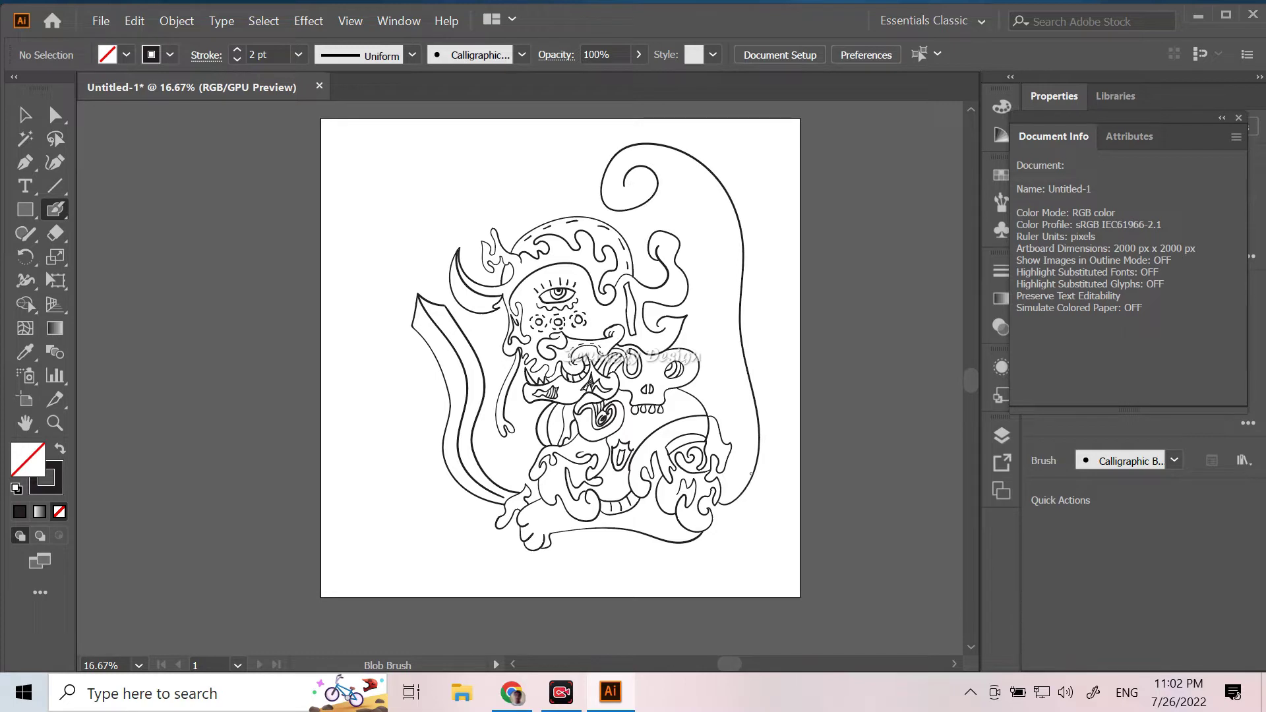
Step: Add a short lower-right stroke and a wavy outer outline over the right spiral
{"action": "key", "text": "ctrl+equal"}
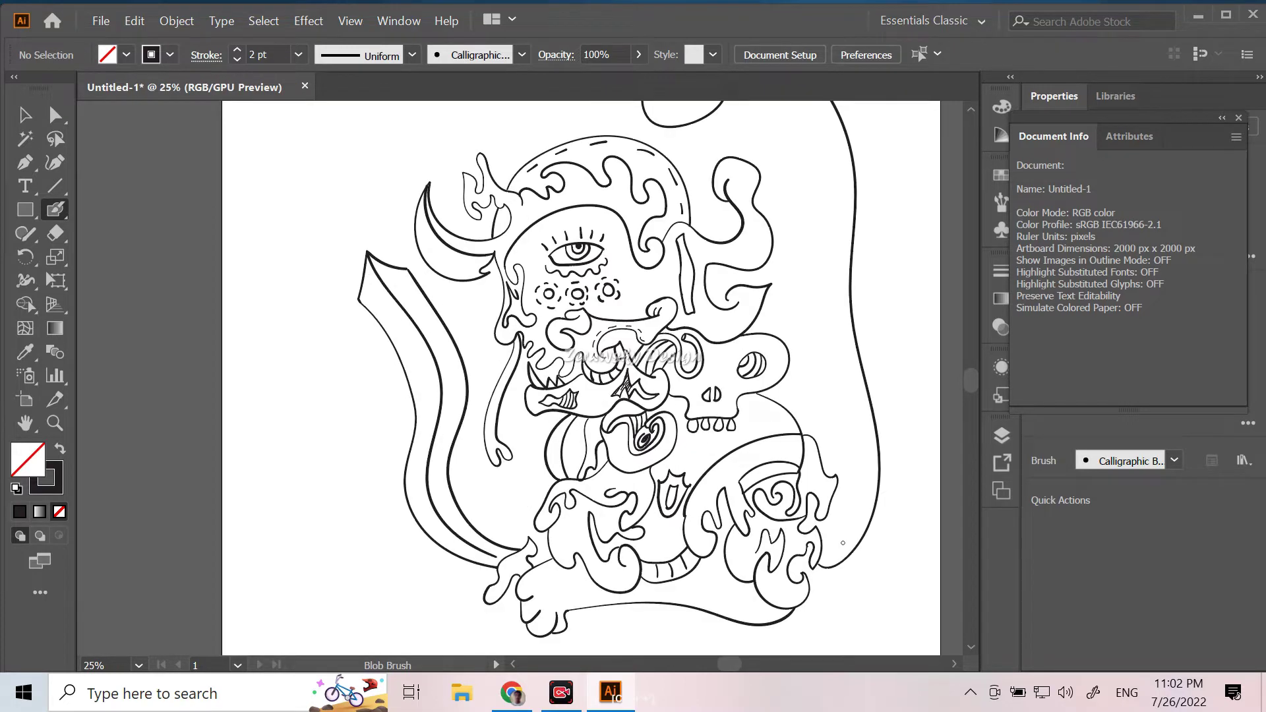
{"action": "scroll", "coordinate": [527, 376], "scroll_direction": "right", "scroll_amount": 3}
{"action": "mouse_move", "coordinate": [692, 544]}
{"action": "left_mouse_down"}
{"action": "mouse_move", "coordinate": [790, 495]}
{"action": "mouse_move", "coordinate": [782, 221]}
{"action": "mouse_move", "coordinate": [758, 192]}
{"action": "mouse_move", "coordinate": [766, 113]}
{"action": "mouse_move", "coordinate": [636, 434]}
{"action": "left_mouse_up"}
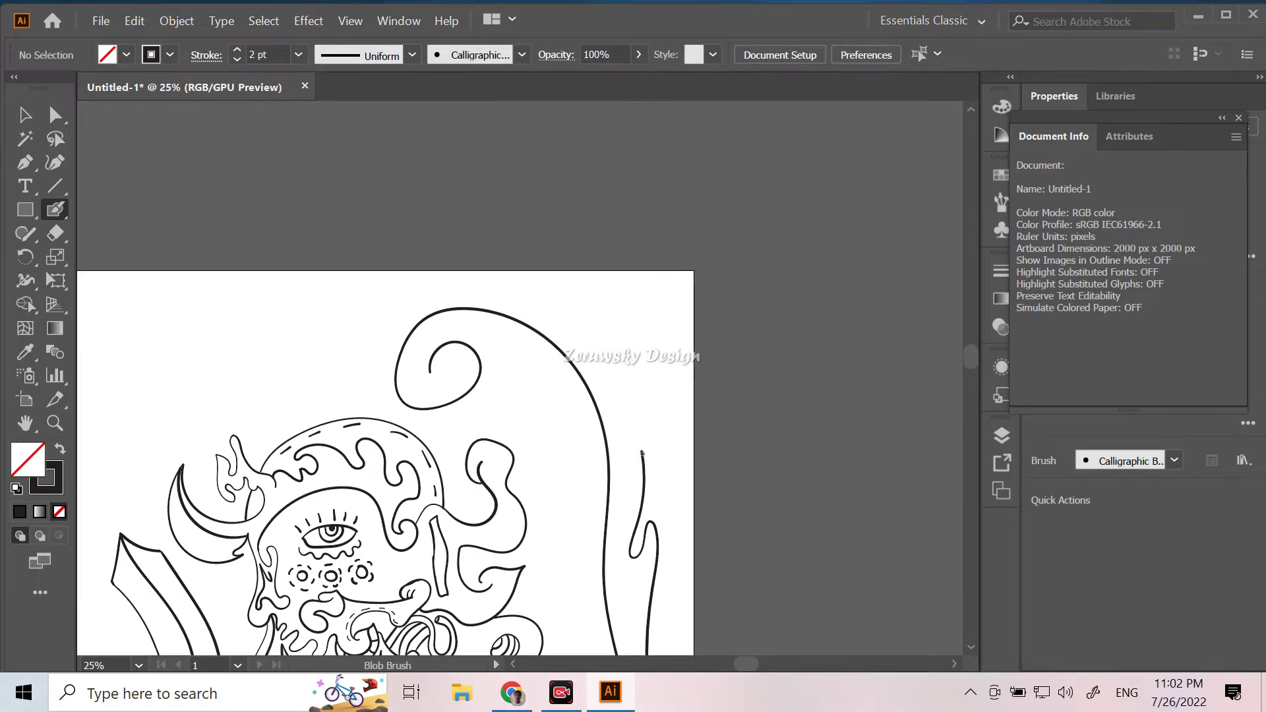
{"action": "mouse_move", "coordinate": [641, 451]}
{"action": "left_mouse_down"}
{"action": "mouse_move", "coordinate": [613, 343]}
{"action": "mouse_move", "coordinate": [343, 362]}
{"action": "mouse_move", "coordinate": [374, 396]}
{"action": "mouse_move", "coordinate": [500, 399]}
{"action": "mouse_move", "coordinate": [416, 356]}
{"action": "mouse_move", "coordinate": [456, 361]}
{"action": "mouse_move", "coordinate": [431, 374]}
{"action": "left_mouse_up"}
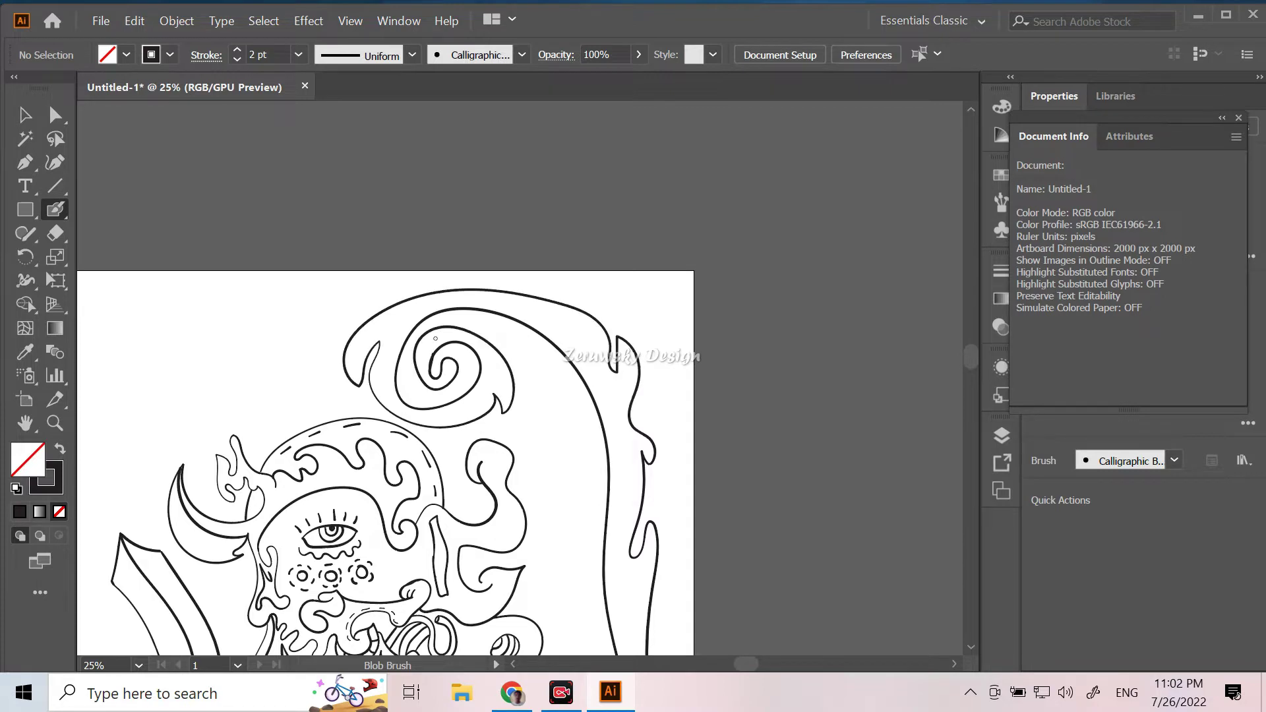
{"action": "key", "text": "ctrl+minus"}
{"action": "key", "text": "ctrl+minus"}
{"action": "key", "text": "ctrl+minus"}
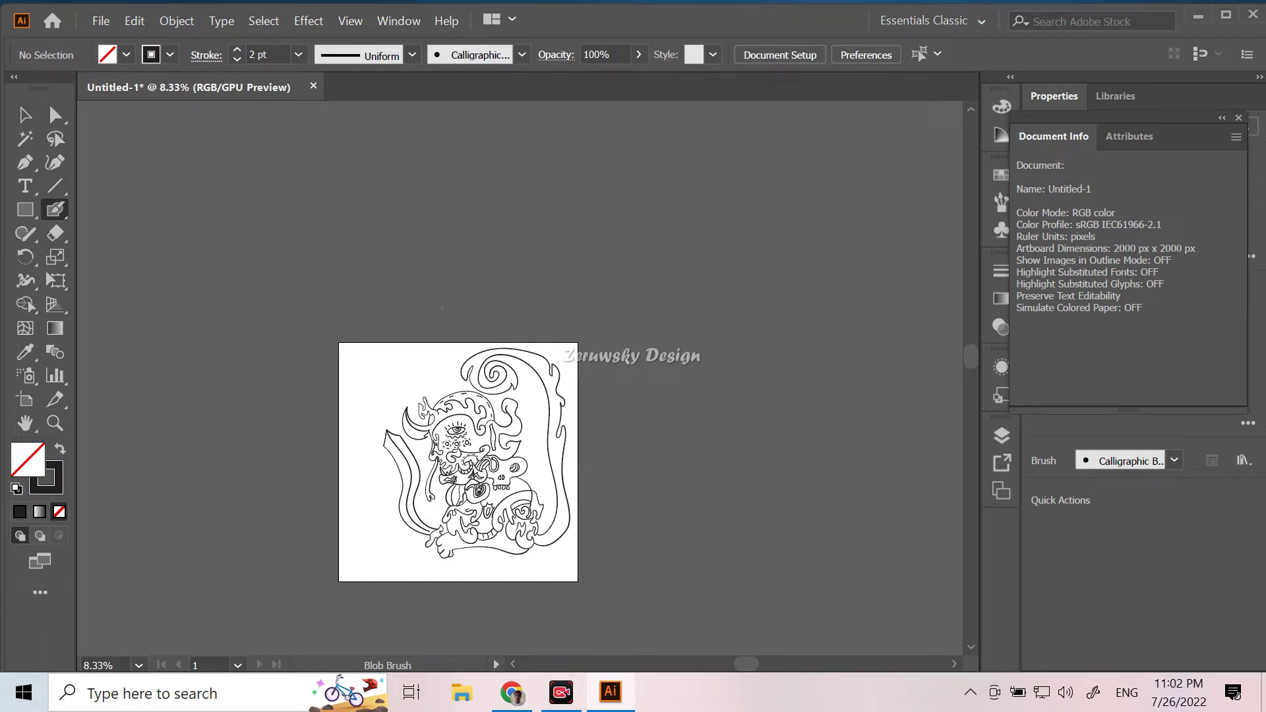
{"action": "key", "text": "ctrl+plus"}
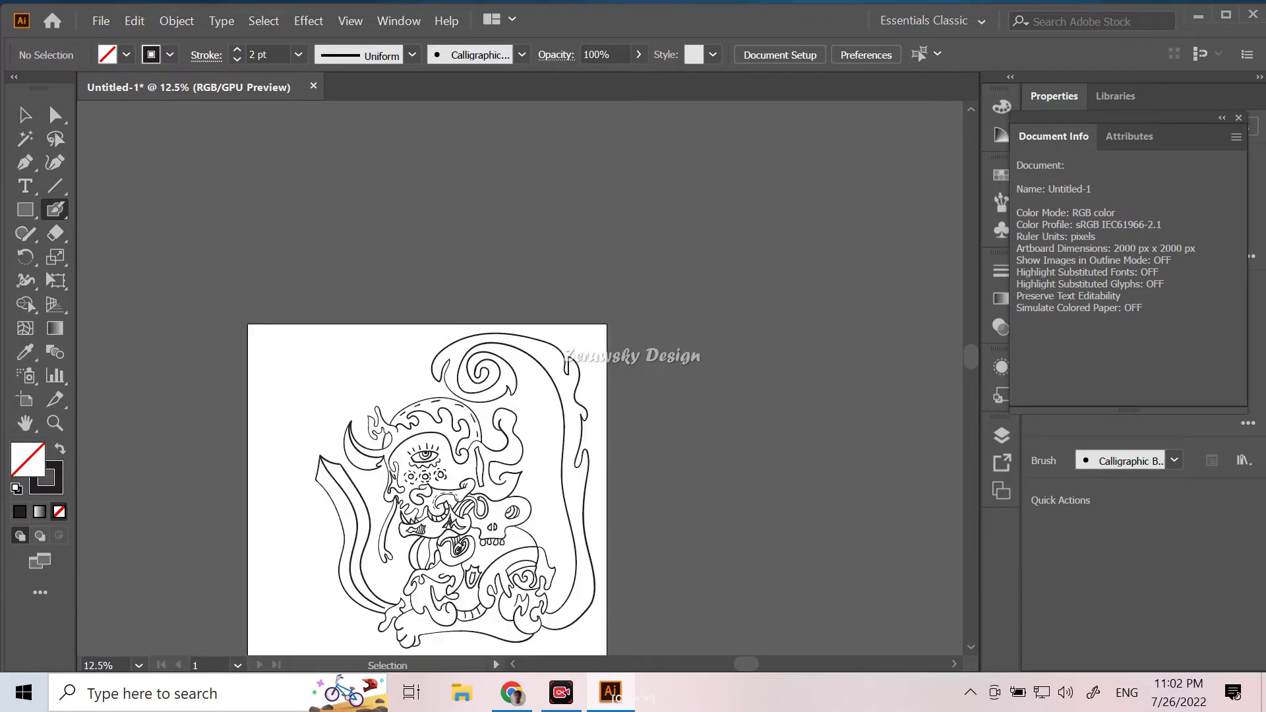
{"action": "key", "text": "ctrl+plus"}
{"action": "left_click_drag", "start_coordinate": [444, 310], "coordinate": [561, 265]}
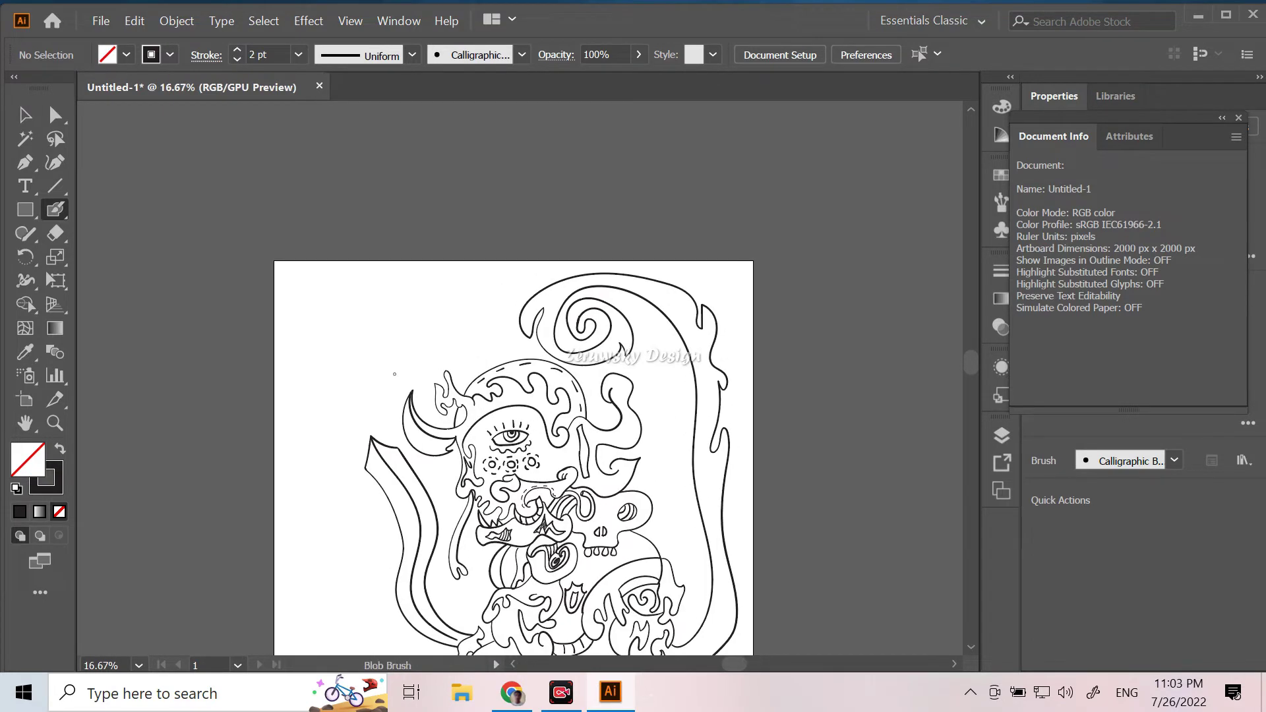
Step: Draw the flower's round centre, surrounding petals and a stem at the upper left
{"action": "left_click_drag", "start_coordinate": [411, 348], "coordinate": [412, 343]}
{"action": "left_click_drag", "start_coordinate": [398, 336], "coordinate": [413, 341]}
{"action": "key", "text": "ctrl+plus"}
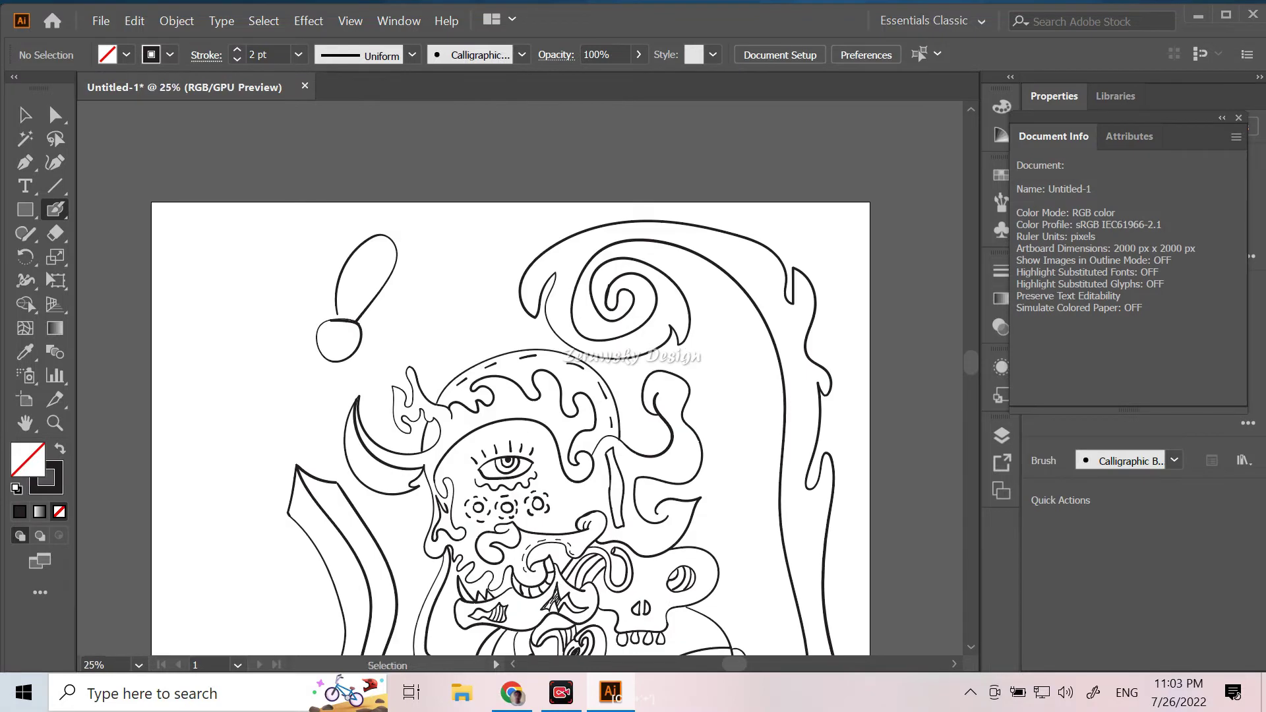
{"action": "left_click_drag", "start_coordinate": [369, 299], "coordinate": [362, 340]}
{"action": "left_click_drag", "start_coordinate": [336, 287], "coordinate": [326, 322]}
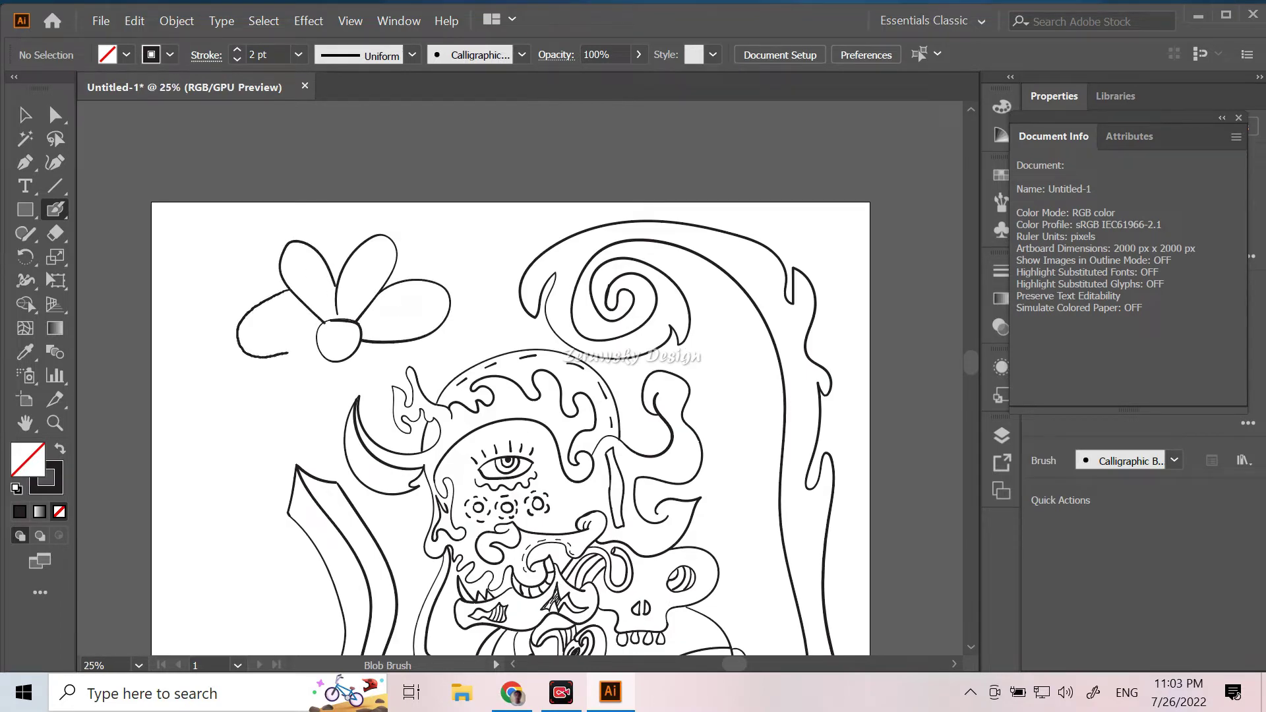
{"action": "mouse_move", "coordinate": [296, 298]}
{"action": "left_mouse_down"}
{"action": "mouse_move", "coordinate": [262, 285]}
{"action": "mouse_move", "coordinate": [322, 343]}
{"action": "left_mouse_up"}
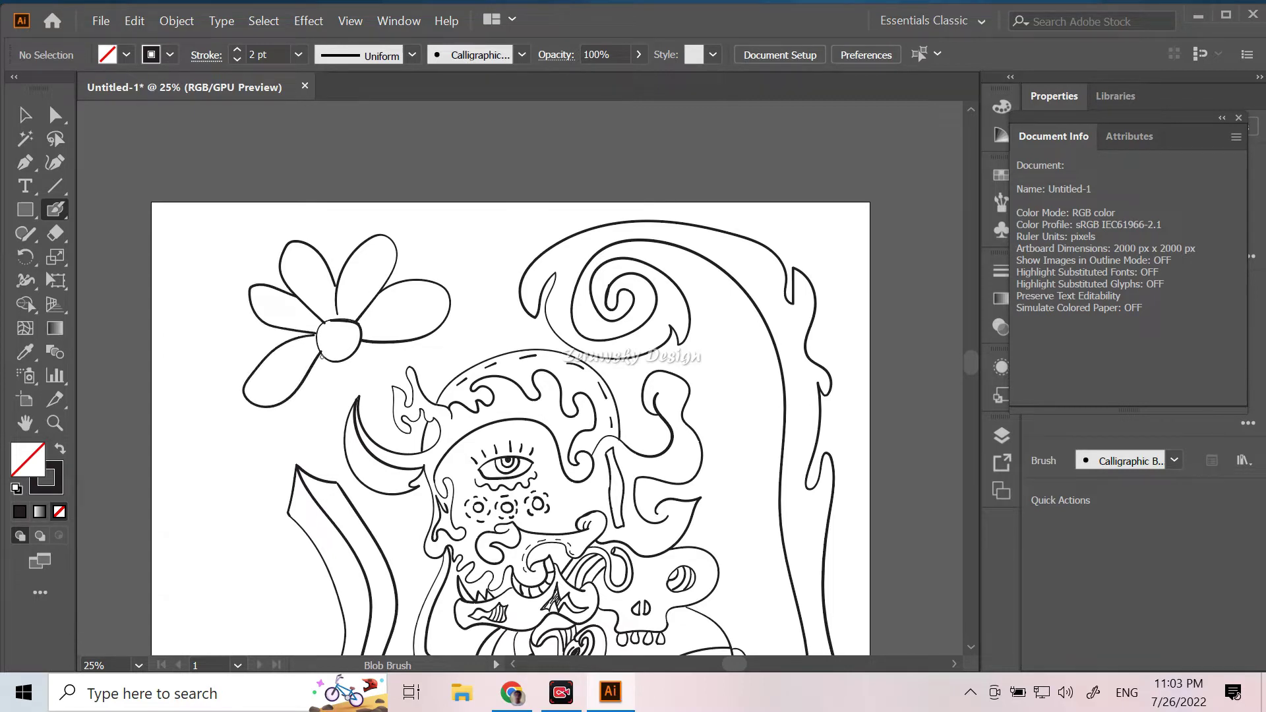
{"action": "left_click_drag", "start_coordinate": [322, 357], "coordinate": [344, 359]}
{"action": "key", "text": "ctrl+z"}
{"action": "left_click_drag", "start_coordinate": [325, 356], "coordinate": [340, 362]}
{"action": "mouse_move", "coordinate": [363, 353]}
{"action": "left_mouse_down"}
{"action": "mouse_move", "coordinate": [377, 371]}
{"action": "mouse_move", "coordinate": [376, 410]}
{"action": "mouse_move", "coordinate": [346, 396]}
{"action": "mouse_move", "coordinate": [341, 359]}
{"action": "left_mouse_up"}
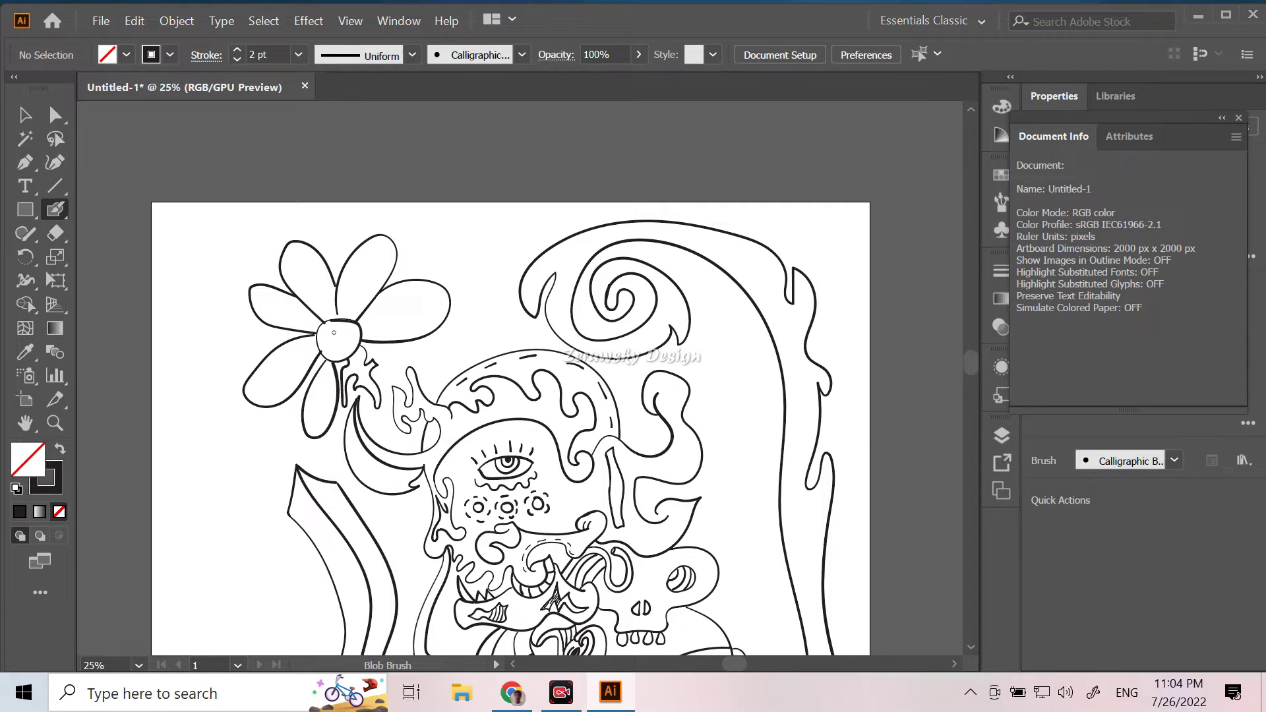
Step: Add ribbed lines in the centre plus swirls, hearts and lines inside the petals
{"action": "mouse_move", "coordinate": [335, 322]}
{"action": "left_mouse_down"}
{"action": "mouse_move", "coordinate": [339, 358]}
{"action": "mouse_move", "coordinate": [350, 355]}
{"action": "left_mouse_up"}
{"action": "mouse_move", "coordinate": [366, 324]}
{"action": "left_mouse_down"}
{"action": "mouse_move", "coordinate": [422, 310]}
{"action": "mouse_move", "coordinate": [379, 324]}
{"action": "mouse_move", "coordinate": [353, 267]}
{"action": "mouse_move", "coordinate": [376, 277]}
{"action": "left_mouse_up"}
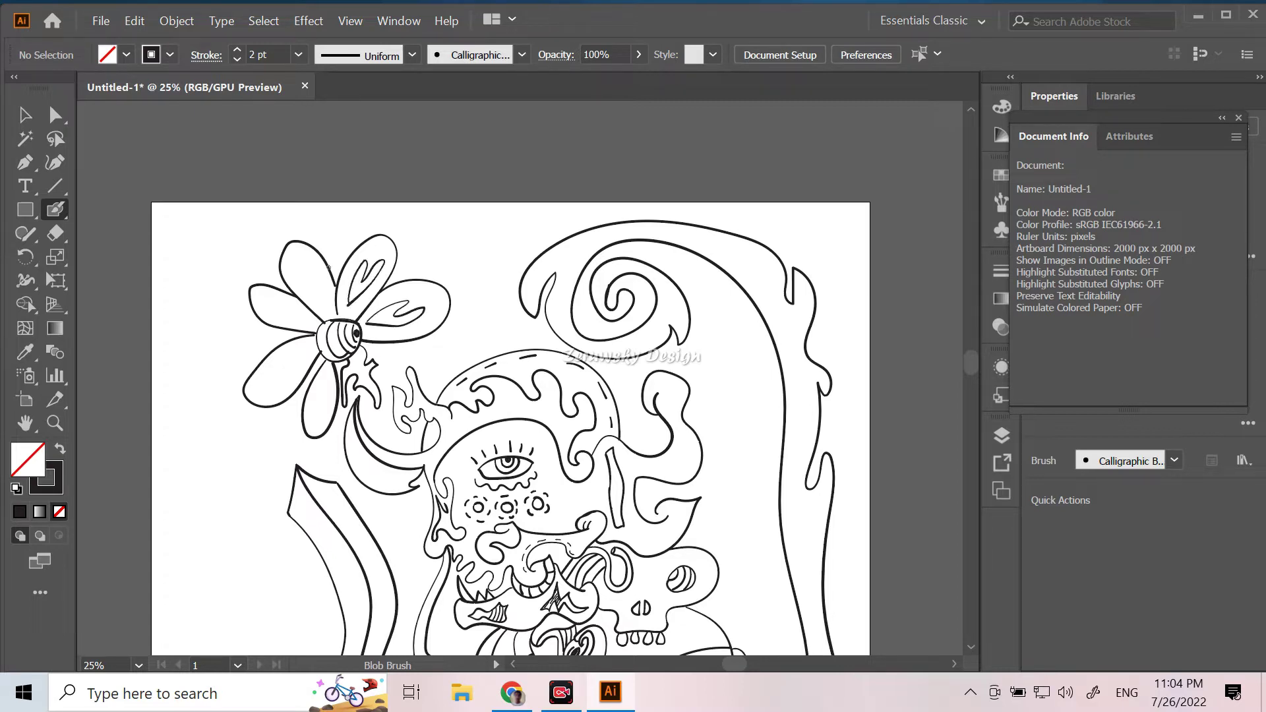
{"action": "left_click_drag", "start_coordinate": [324, 311], "coordinate": [296, 264]}
{"action": "mouse_move", "coordinate": [297, 264]}
{"action": "left_mouse_down"}
{"action": "mouse_move", "coordinate": [326, 291]}
{"action": "mouse_move", "coordinate": [279, 309]}
{"action": "mouse_move", "coordinate": [276, 391]}
{"action": "mouse_move", "coordinate": [318, 413]}
{"action": "left_mouse_up"}
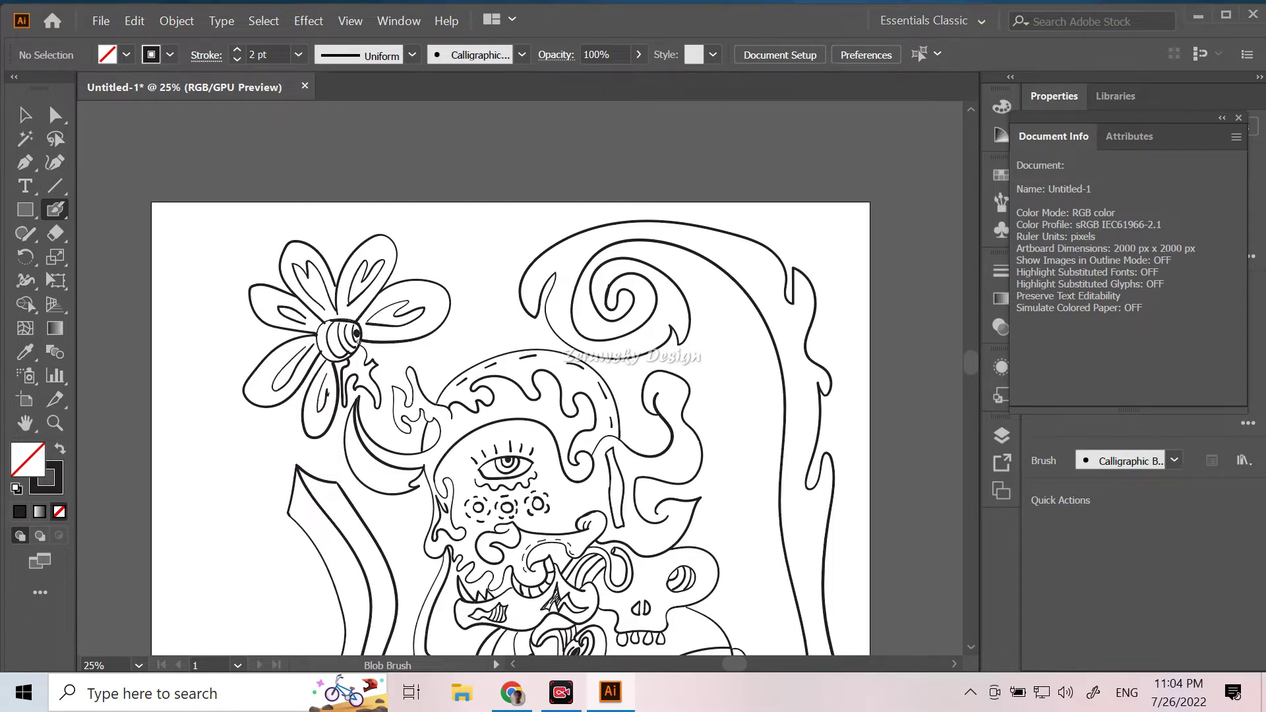
{"action": "key", "text": "ctrl+minus"}
{"action": "key", "text": "ctrl+minus"}
{"action": "key", "text": "ctrl+minus"}
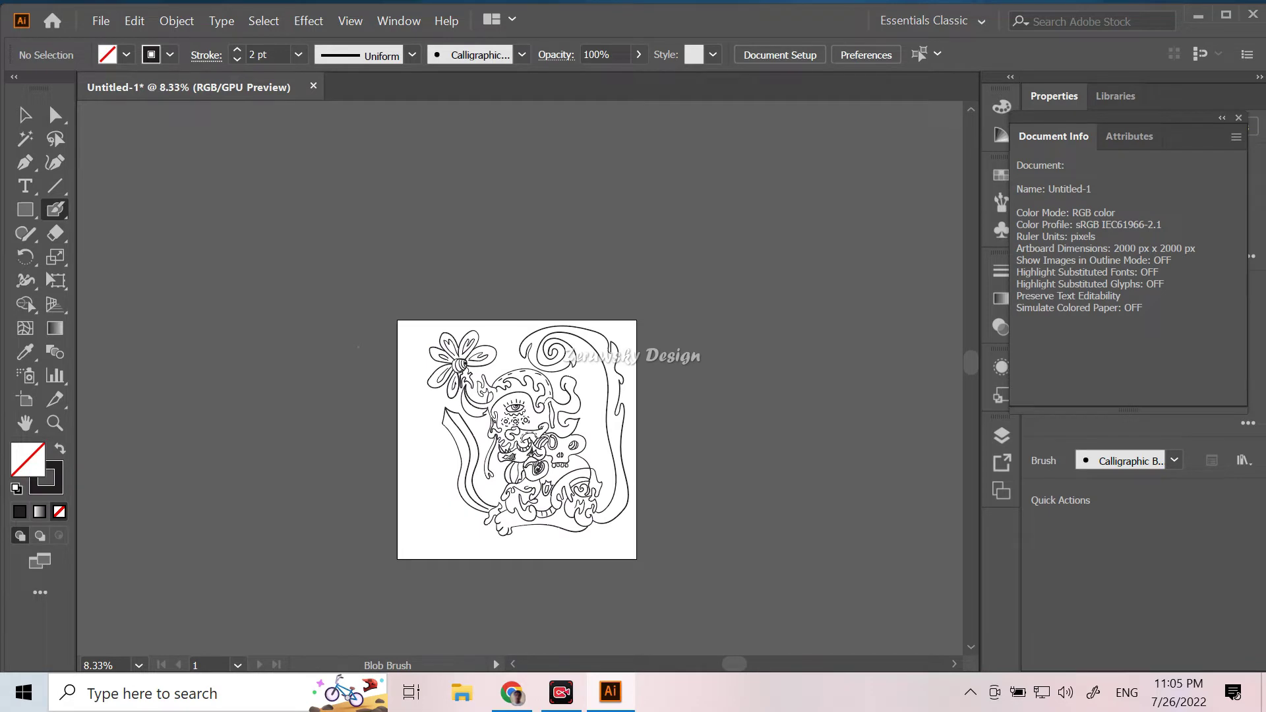
{"action": "key", "text": "ctrl+plus"}
{"action": "key", "text": "ctrl+plus"}
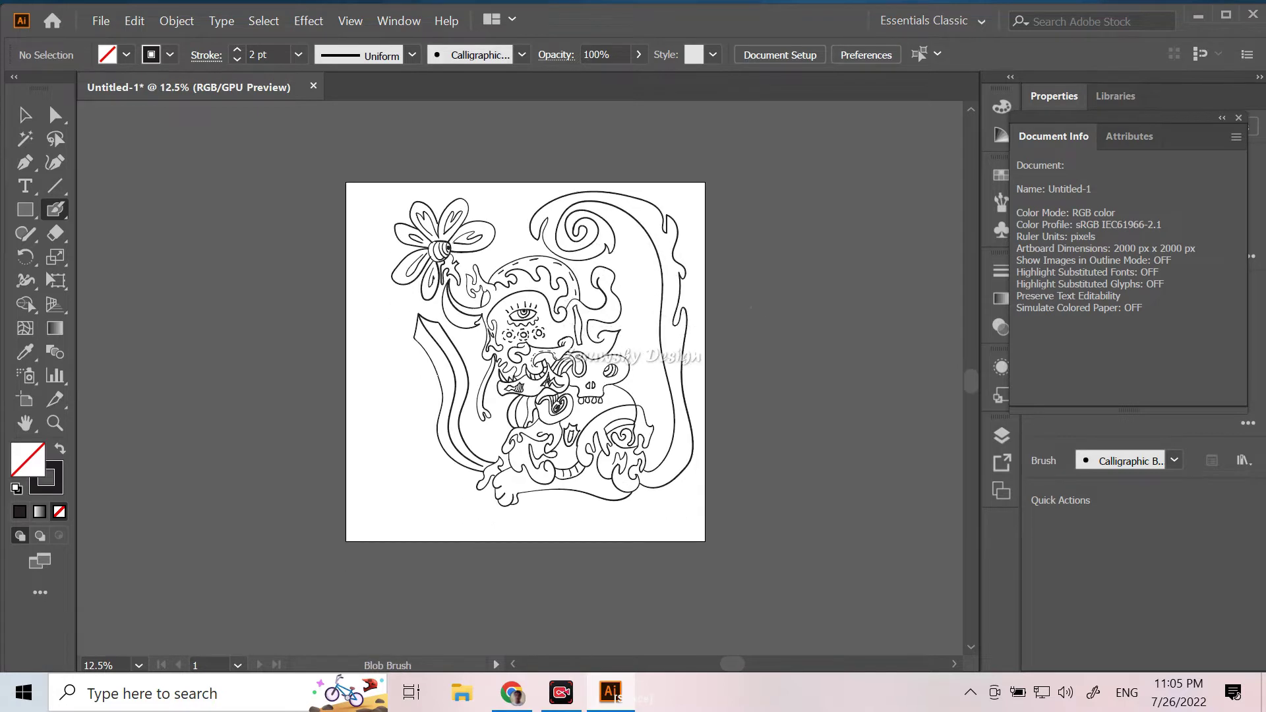
Step: Draw flame-shaped smoke at the lower left and a long bottom wave ending in a curl
{"action": "mouse_move", "coordinate": [410, 433]}
{"action": "left_mouse_down"}
{"action": "mouse_move", "coordinate": [395, 417]}
{"action": "mouse_move", "coordinate": [388, 526]}
{"action": "mouse_move", "coordinate": [426, 502]}
{"action": "mouse_move", "coordinate": [381, 529]}
{"action": "mouse_move", "coordinate": [376, 553]}
{"action": "mouse_move", "coordinate": [409, 562]}
{"action": "mouse_move", "coordinate": [448, 542]}
{"action": "mouse_move", "coordinate": [500, 570]}
{"action": "left_mouse_up"}
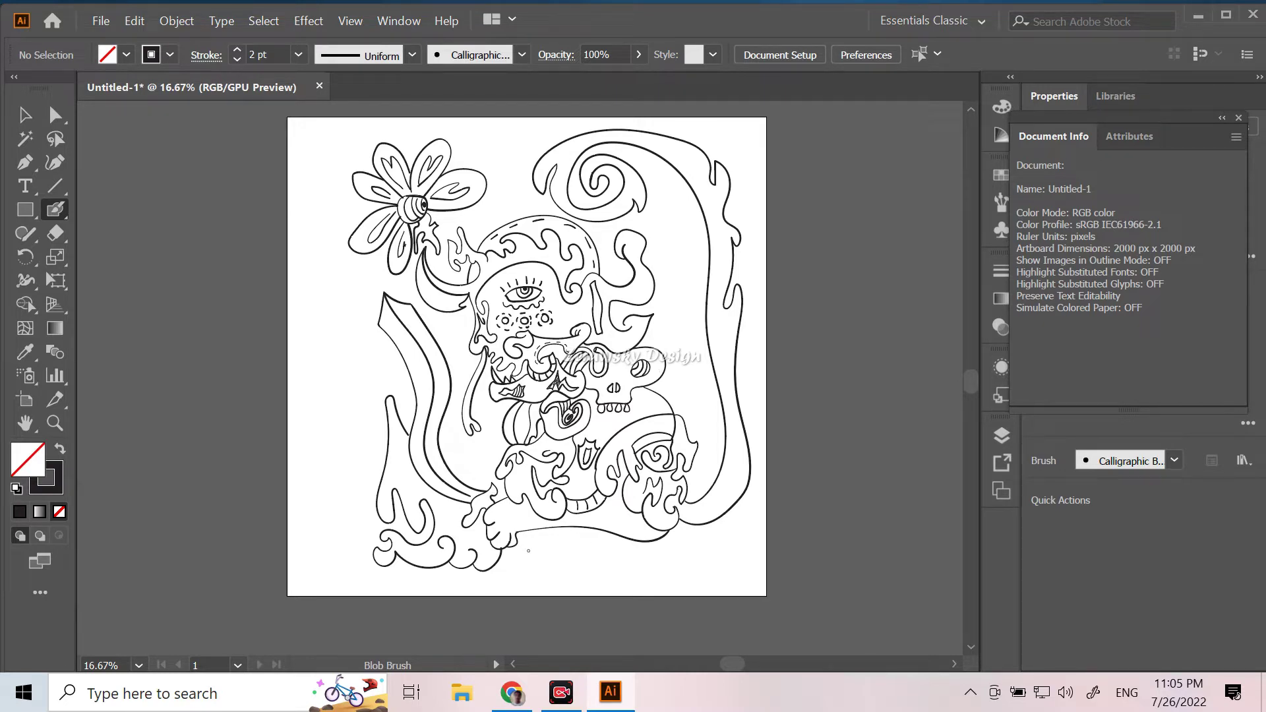
{"action": "mouse_move", "coordinate": [501, 553]}
{"action": "left_mouse_down"}
{"action": "mouse_move", "coordinate": [729, 542]}
{"action": "mouse_move", "coordinate": [739, 568]}
{"action": "mouse_move", "coordinate": [501, 575]}
{"action": "mouse_move", "coordinate": [498, 560]}
{"action": "left_mouse_up"}
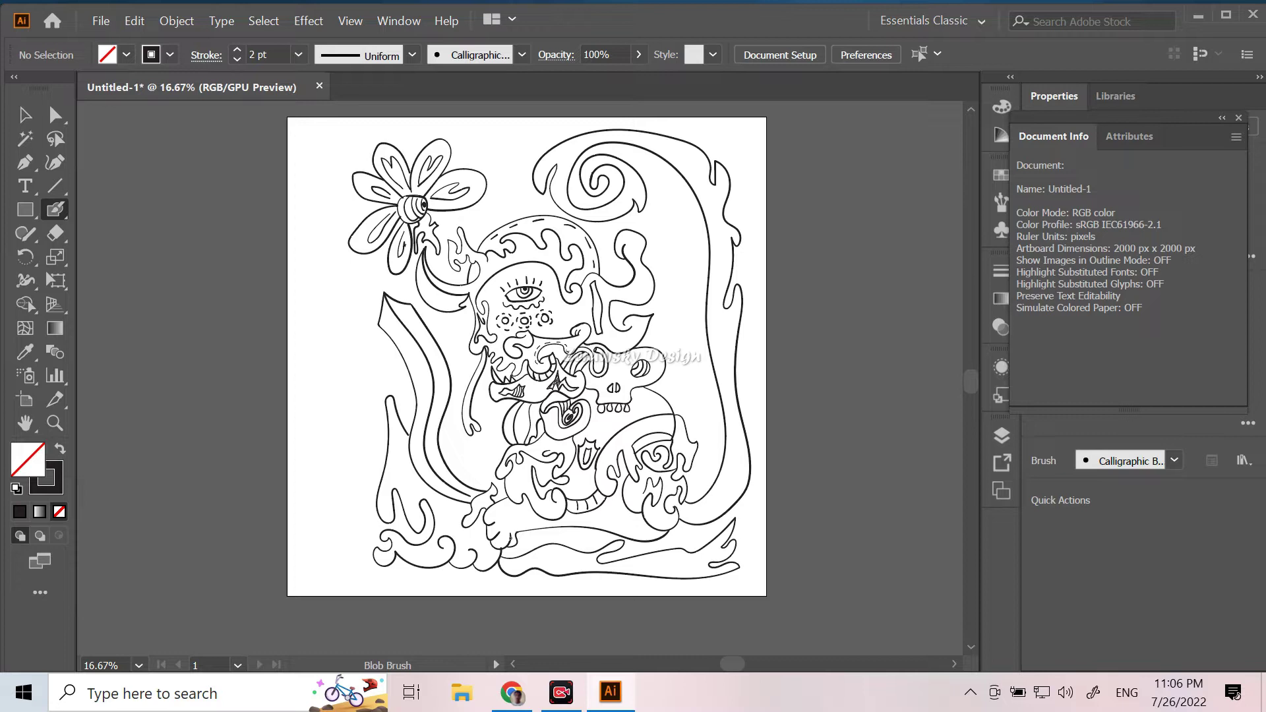
Step: Select all the artwork and expand it
{"action": "left_click", "coordinate": [1002, 435]}
{"action": "key", "text": "v"}
{"action": "key", "text": "ctrl+a"}
{"action": "left_click", "coordinate": [177, 20]}
{"action": "left_click", "coordinate": [254, 206]}
Step: Centre the artwork horizontally on the artboard and unite the strokes into one shape
{"action": "left_click", "coordinate": [784, 54]}
{"action": "left_click", "coordinate": [769, 228]}
{"action": "left_click", "coordinate": [819, 291]}
{"action": "left_click", "coordinate": [620, 110]}
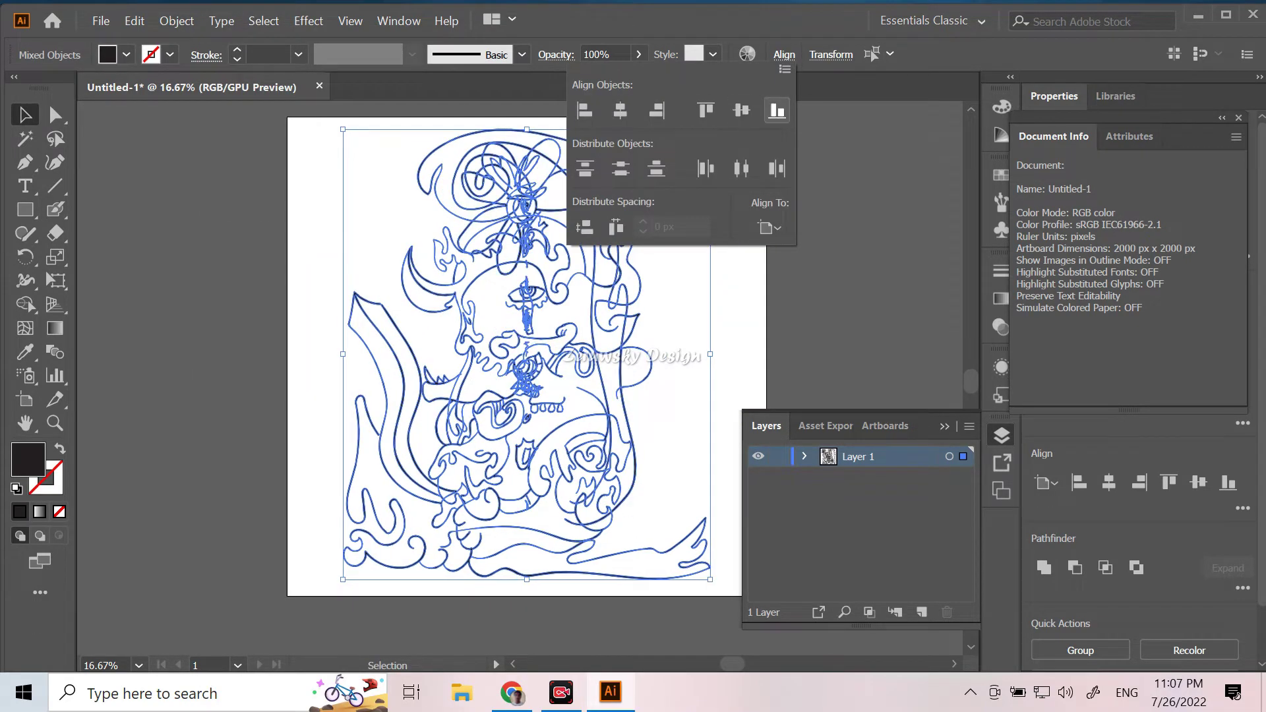
{"action": "left_click", "coordinate": [777, 110]}
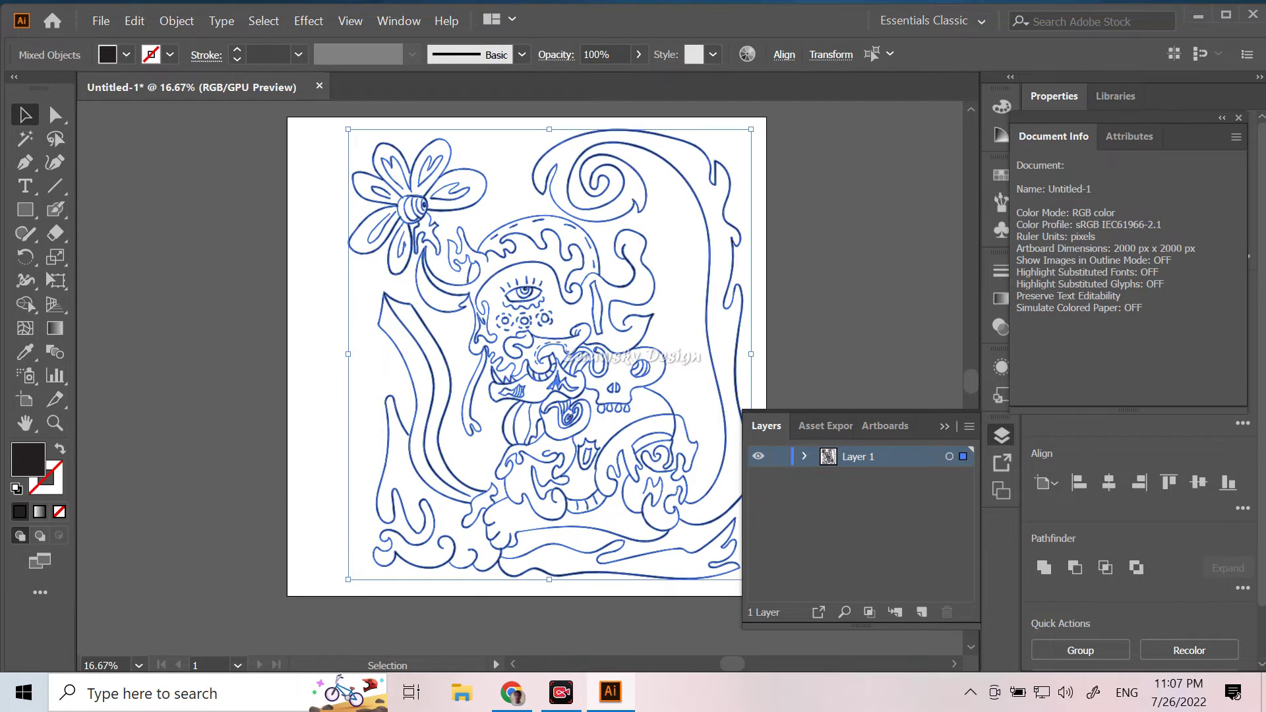
{"action": "left_click", "coordinate": [1044, 567]}
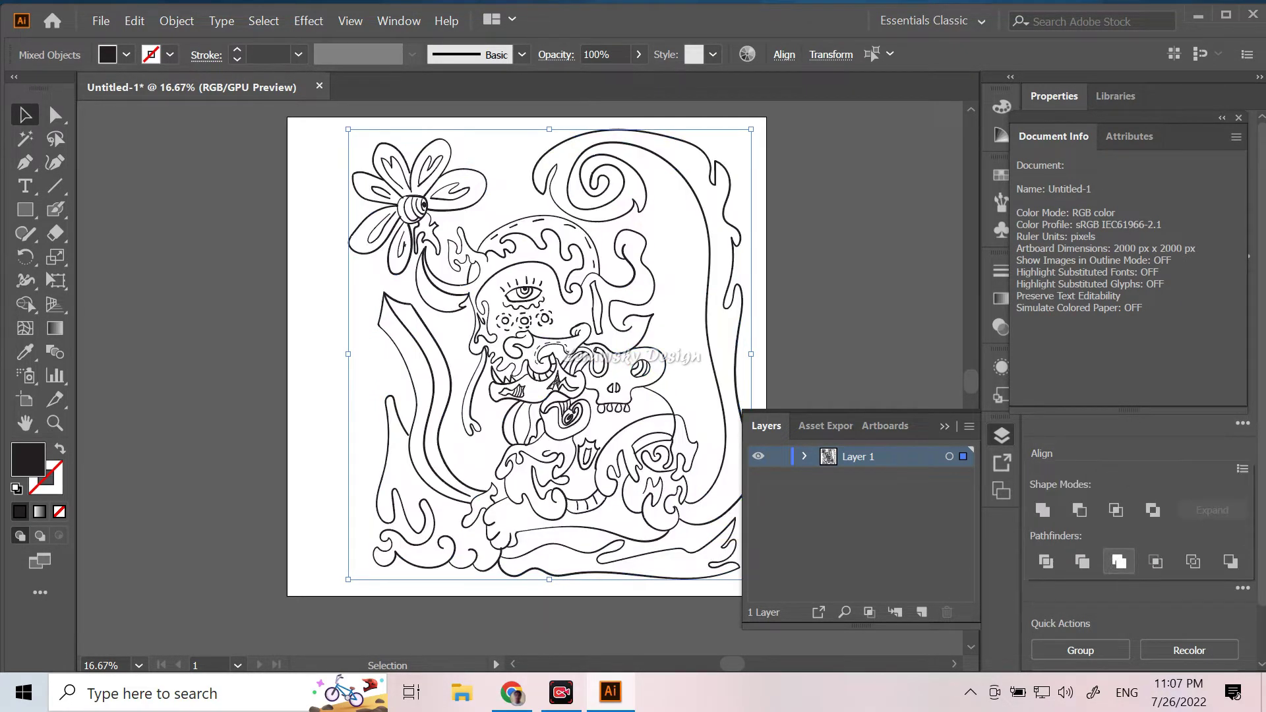
Step: Reselect the artwork and centre it horizontally and vertically on the artboard
{"action": "key", "text": "ctrl+shift+a"}
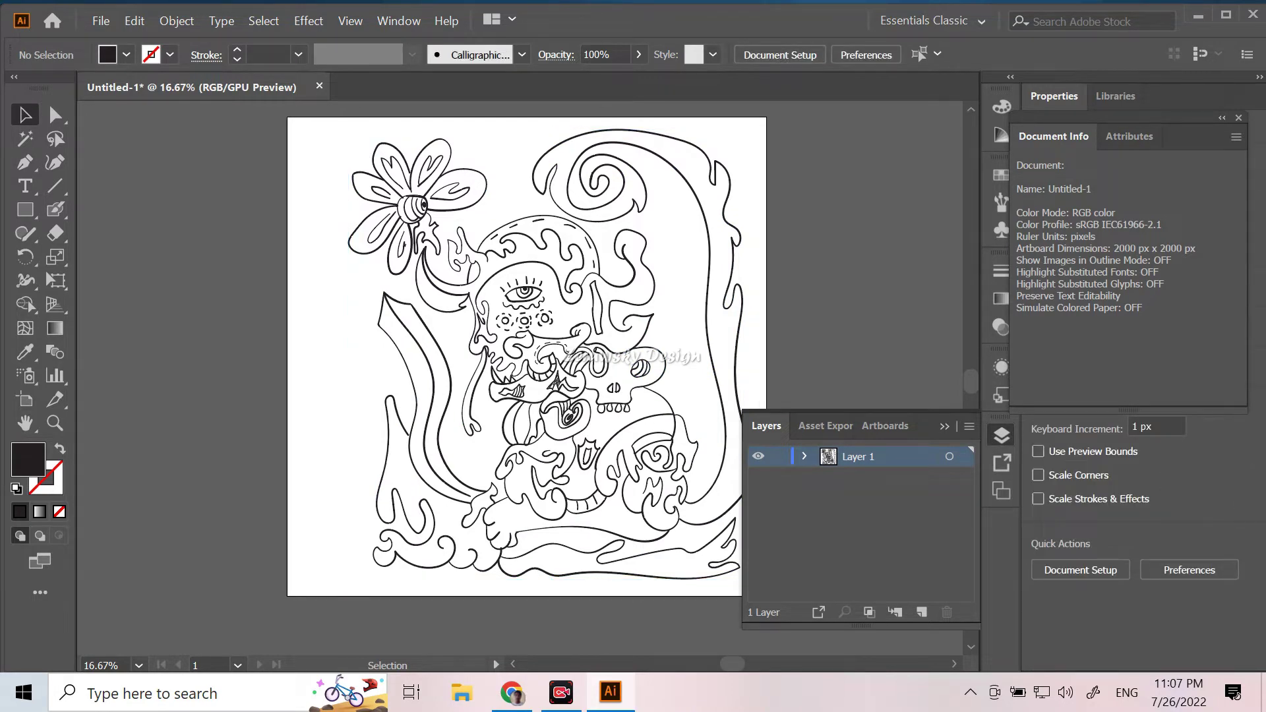
{"action": "key", "text": "ctrl+a"}
{"action": "left_click", "coordinate": [784, 54]}
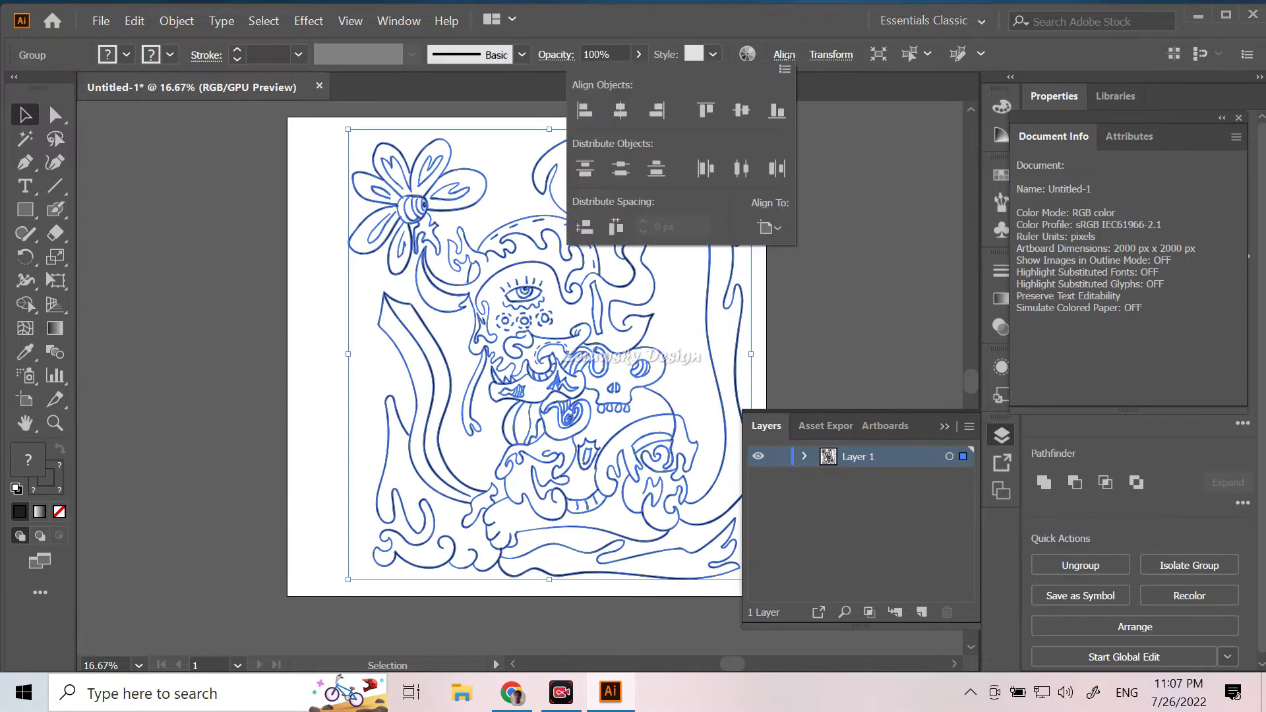
{"action": "left_click", "coordinate": [620, 110]}
{"action": "left_click", "coordinate": [741, 110]}
Step: Duplicate Layer 1, lock Layer 1 copy, and open the Color Guide with Layer 1's artwork selected
{"action": "key", "text": "Escape"}
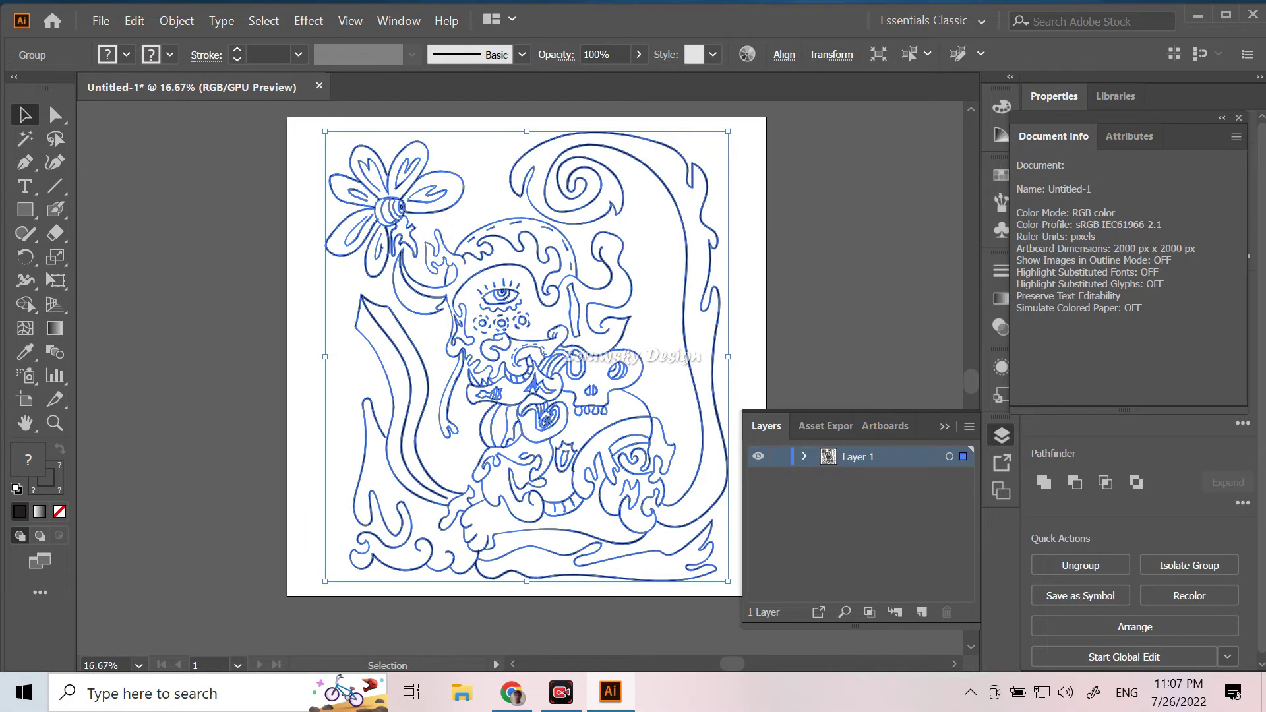
{"action": "left_click_drag", "start_coordinate": [854, 457], "coordinate": [922, 612]}
{"action": "left_click", "coordinate": [780, 457]}
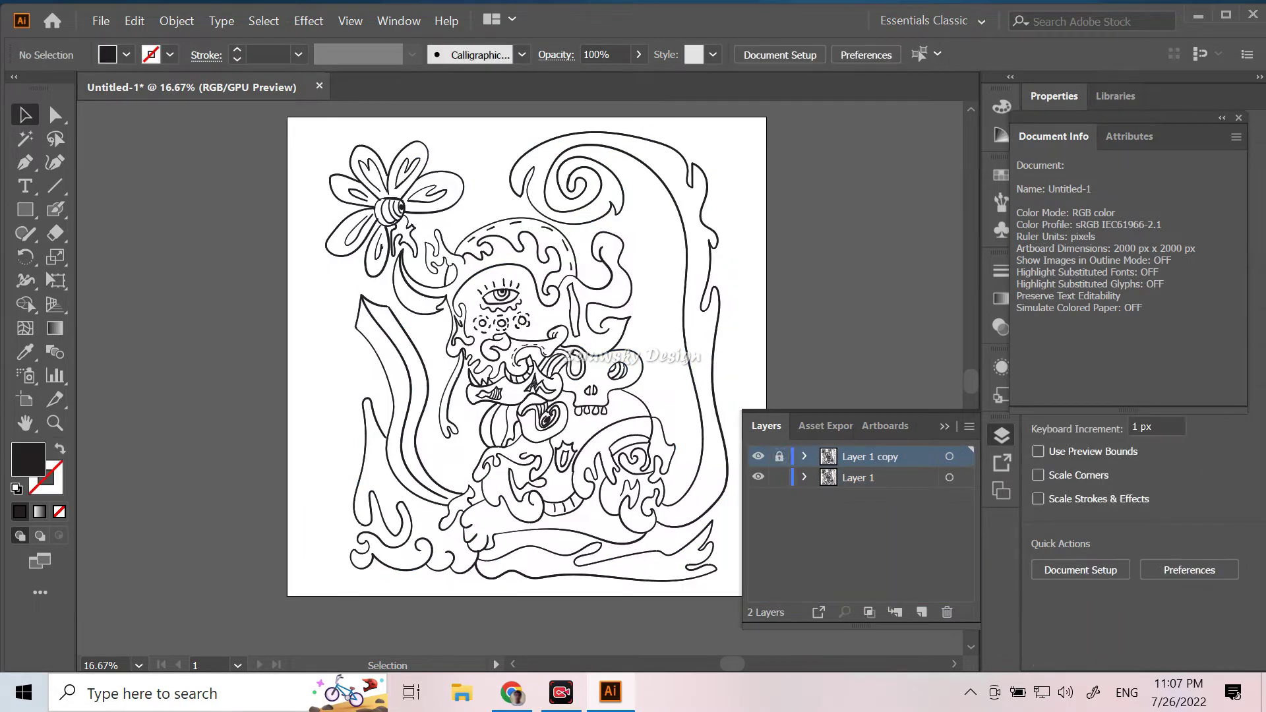
{"action": "left_click", "coordinate": [858, 477]}
{"action": "key", "text": "ctrl+a"}
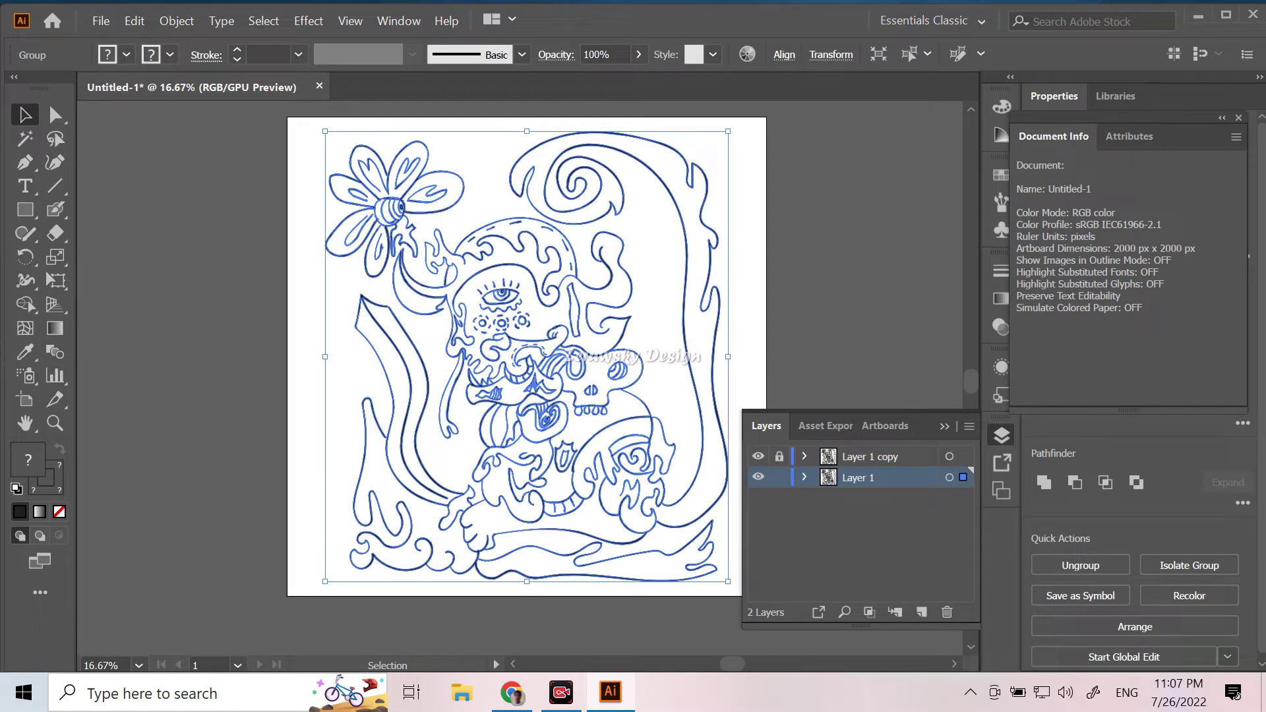
{"action": "left_click", "coordinate": [1001, 134]}
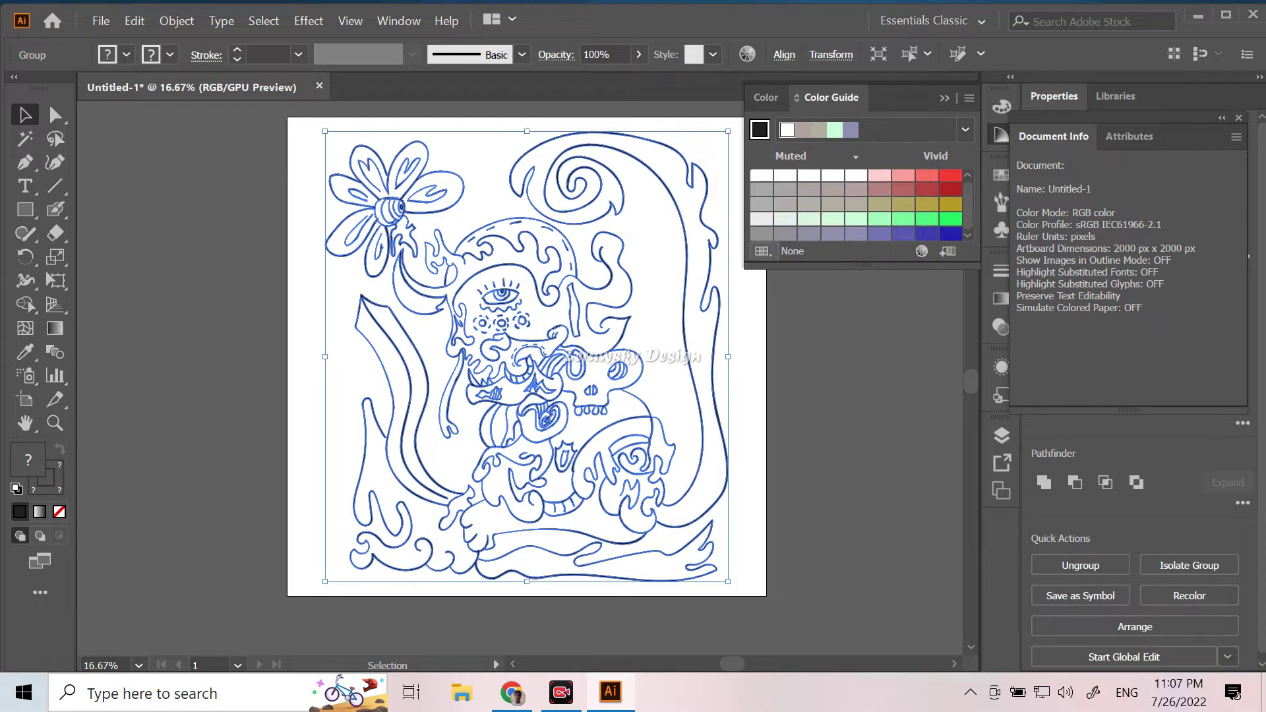
Step: Limit the Color Guide to PANTONE+ Solid Uncoated and browse the harmony rules
{"action": "left_click", "coordinate": [764, 251]}
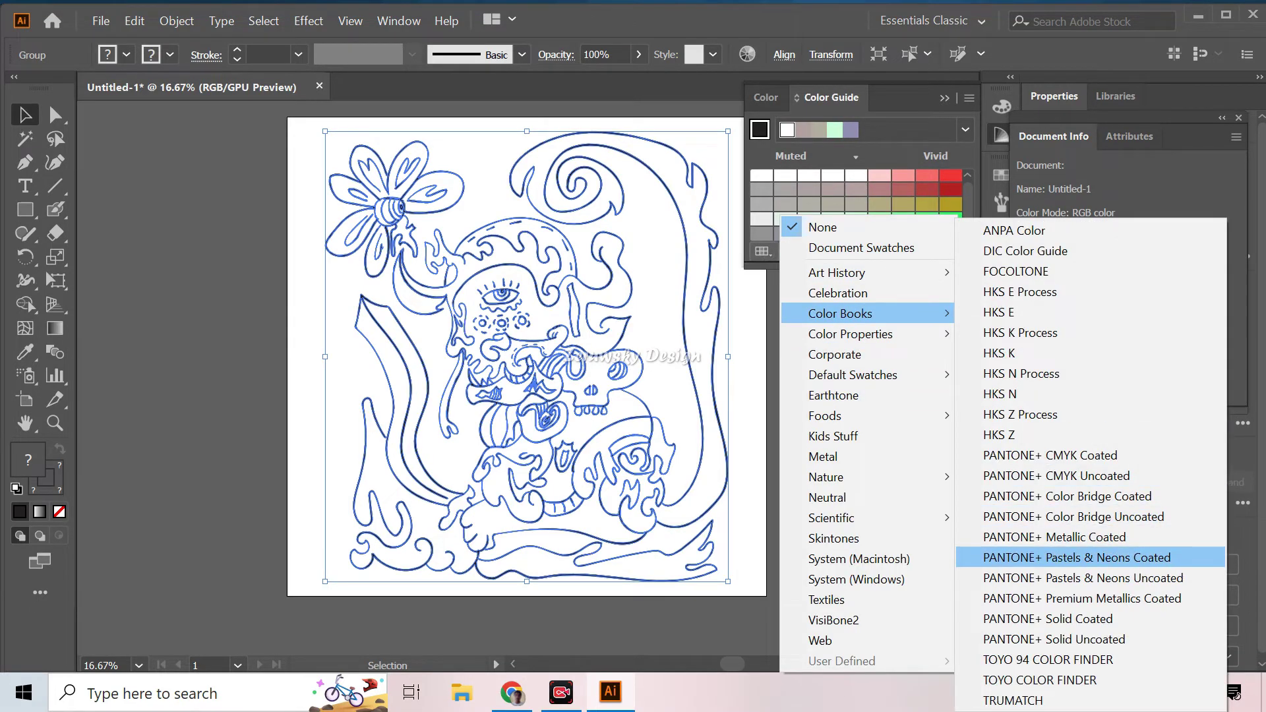
{"action": "left_click", "coordinate": [1075, 639]}
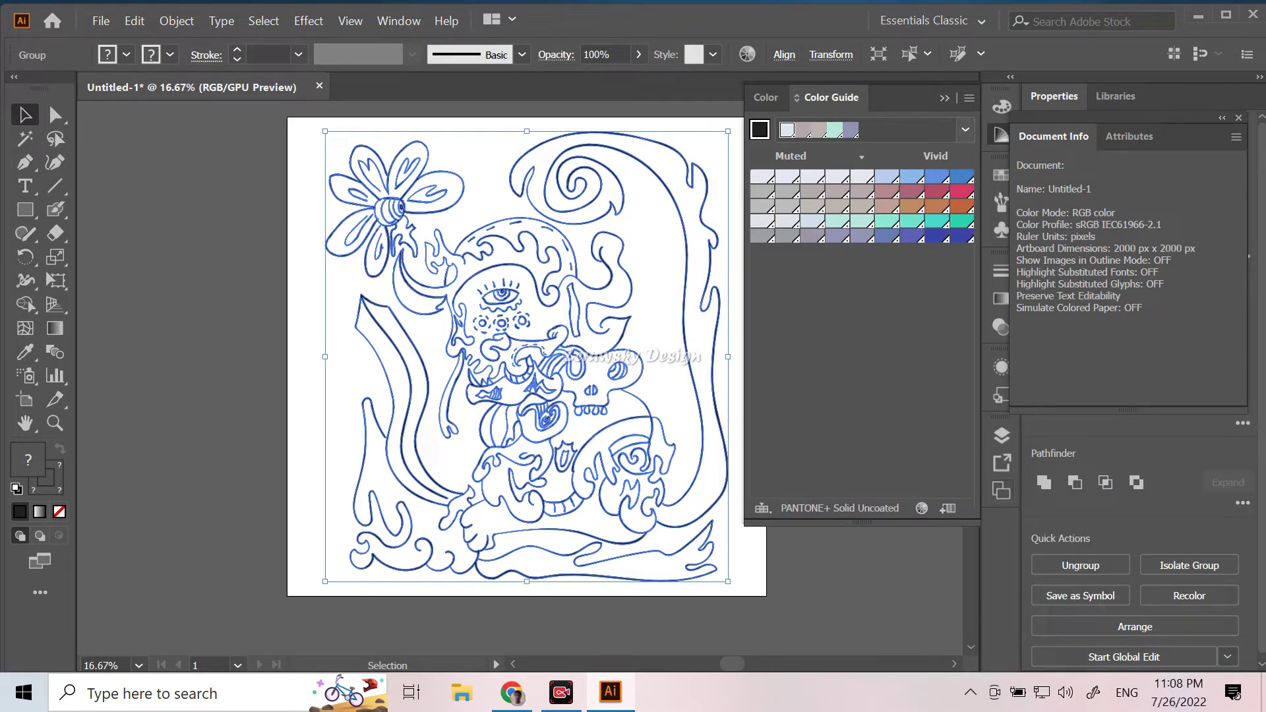
{"action": "left_click", "coordinate": [966, 129]}
{"action": "scroll", "coordinate": [854, 300], "scroll_direction": "up", "scroll_amount": 3}
{"action": "key", "text": "Escape"}
Step: Switch to another Pantone colour book, then swap the Color Guide for the RGB Color panel
{"action": "left_click", "coordinate": [763, 508]}
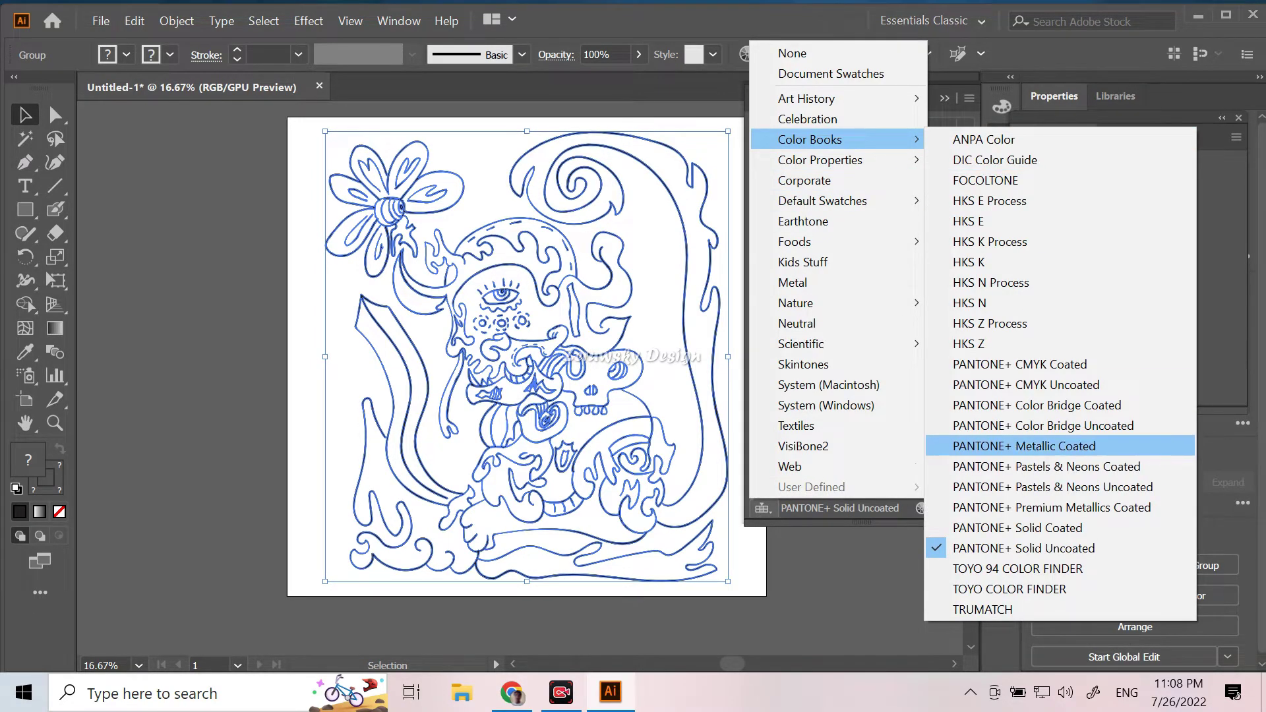
{"action": "left_click", "coordinate": [1043, 426]}
{"action": "left_click", "coordinate": [1001, 135]}
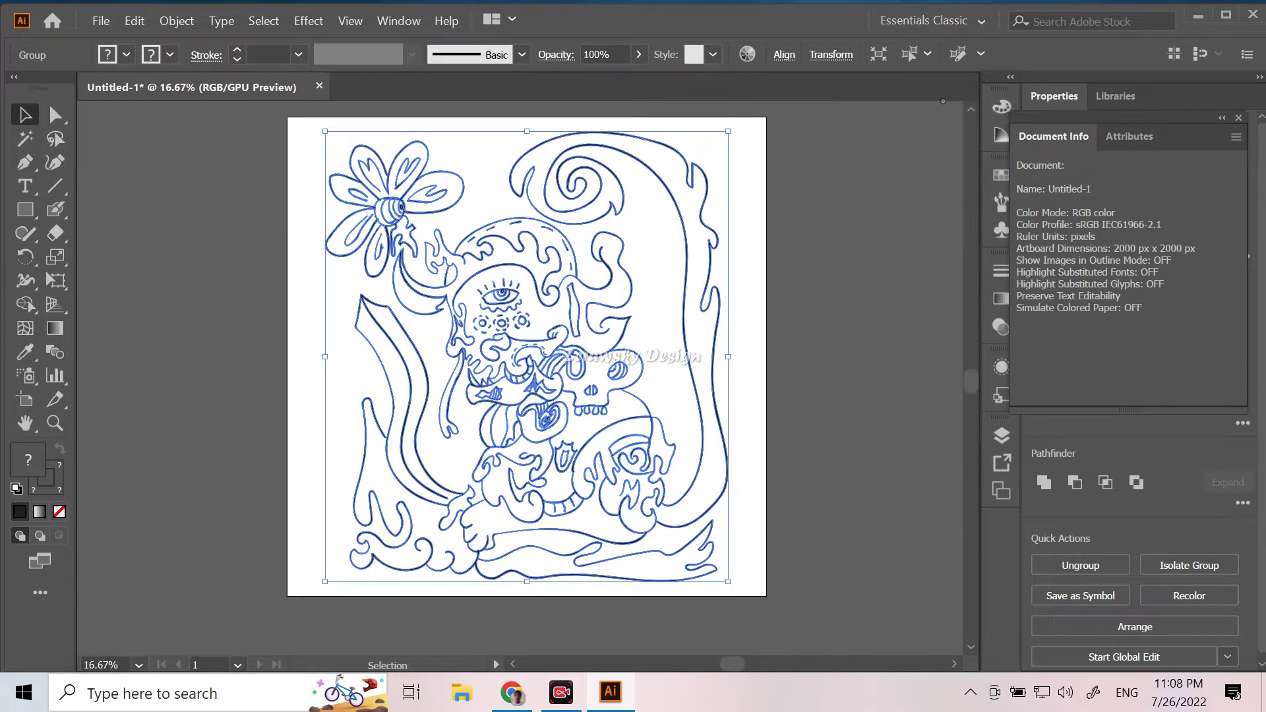
{"action": "left_click", "coordinate": [1002, 106]}
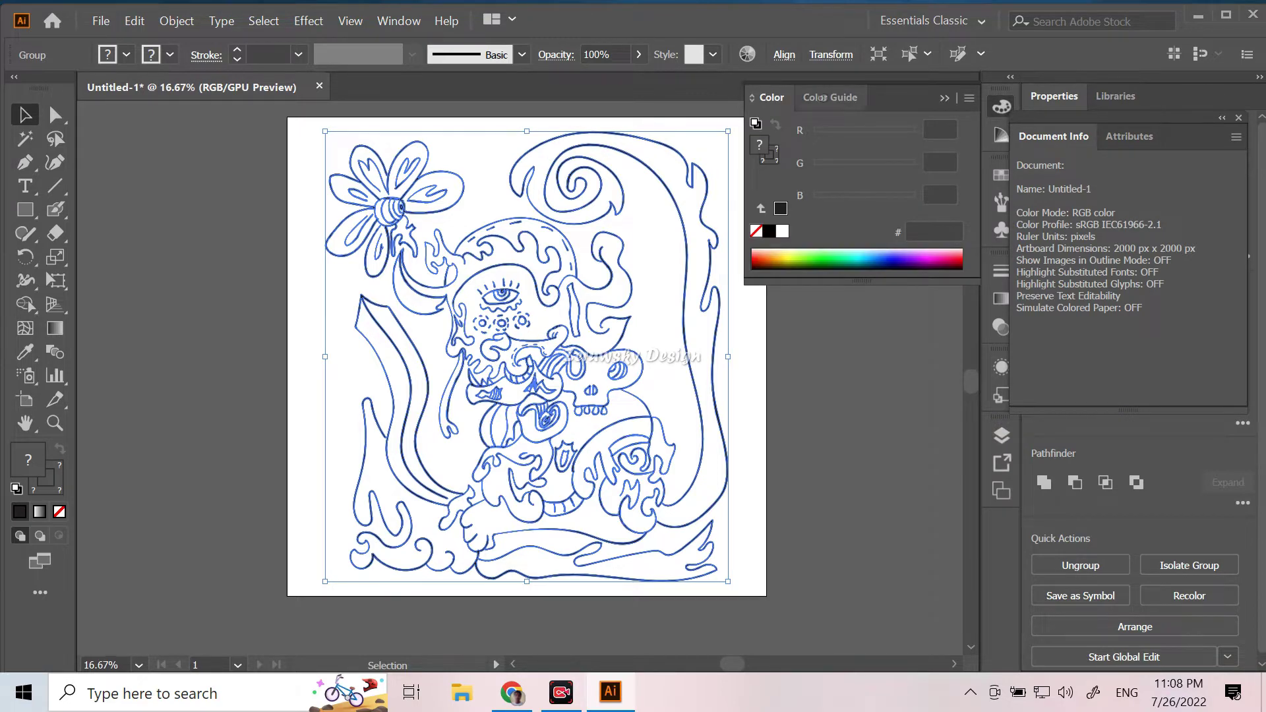
Step: Settle on the Color panel and fill the selected line art yellow-green
{"action": "left_click", "coordinate": [829, 98]}
{"action": "left_click", "coordinate": [771, 98]}
{"action": "left_click", "coordinate": [968, 97]}
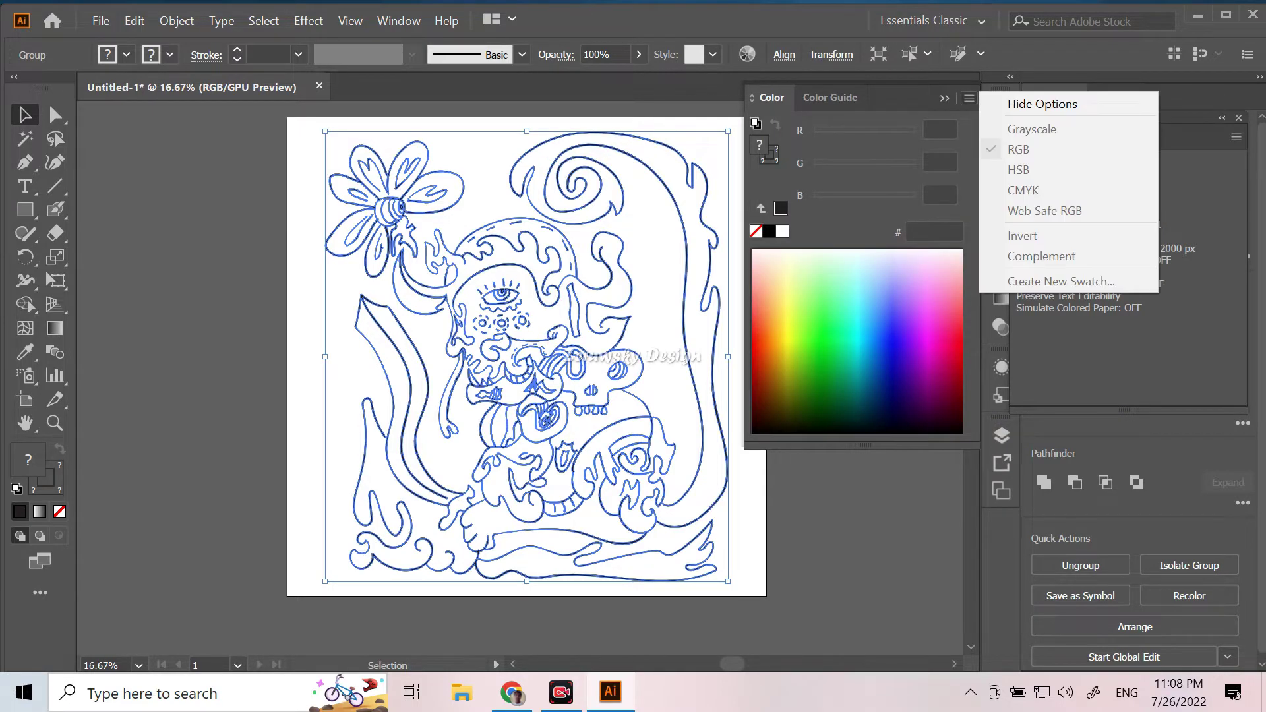
{"action": "left_click", "coordinate": [1002, 106]}
{"action": "left_click", "coordinate": [1000, 136]}
{"action": "left_click", "coordinate": [1002, 106]}
{"action": "left_click", "coordinate": [801, 333]}
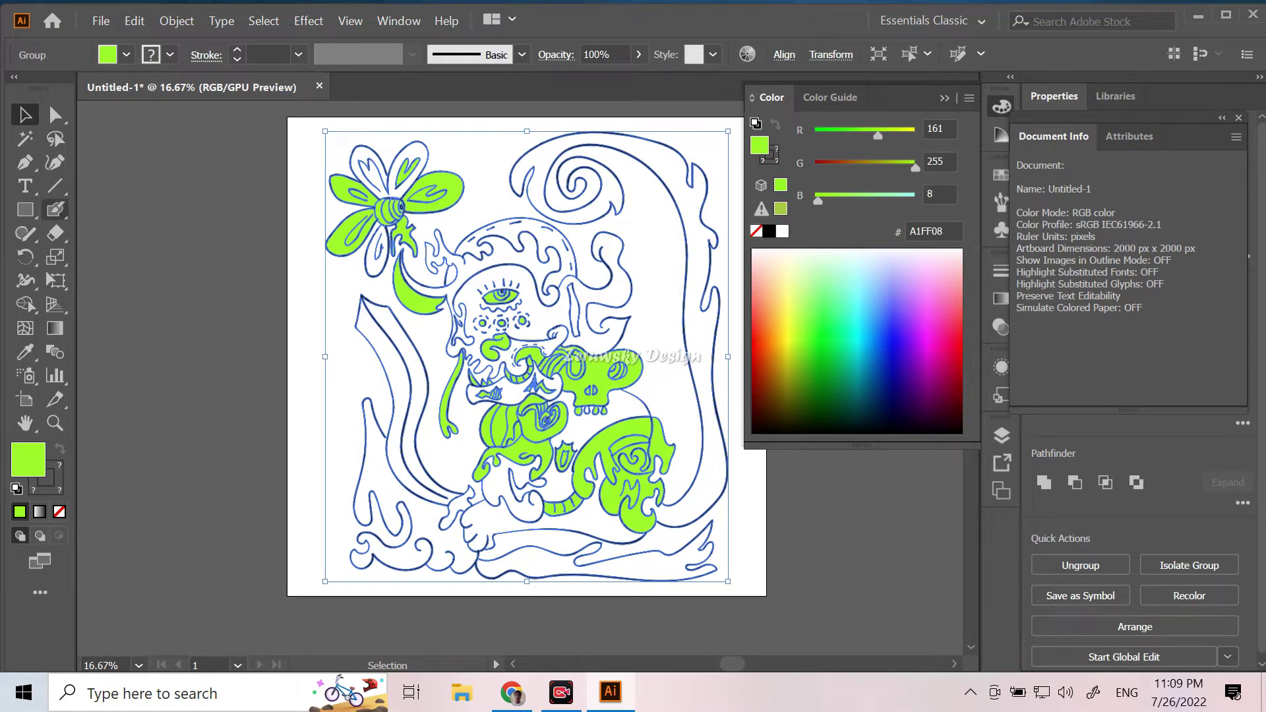
Step: Turn the line art into a Live Paint group and set its stroke to None
{"action": "left_click_drag", "start_coordinate": [25, 304], "coordinate": [135, 333]}
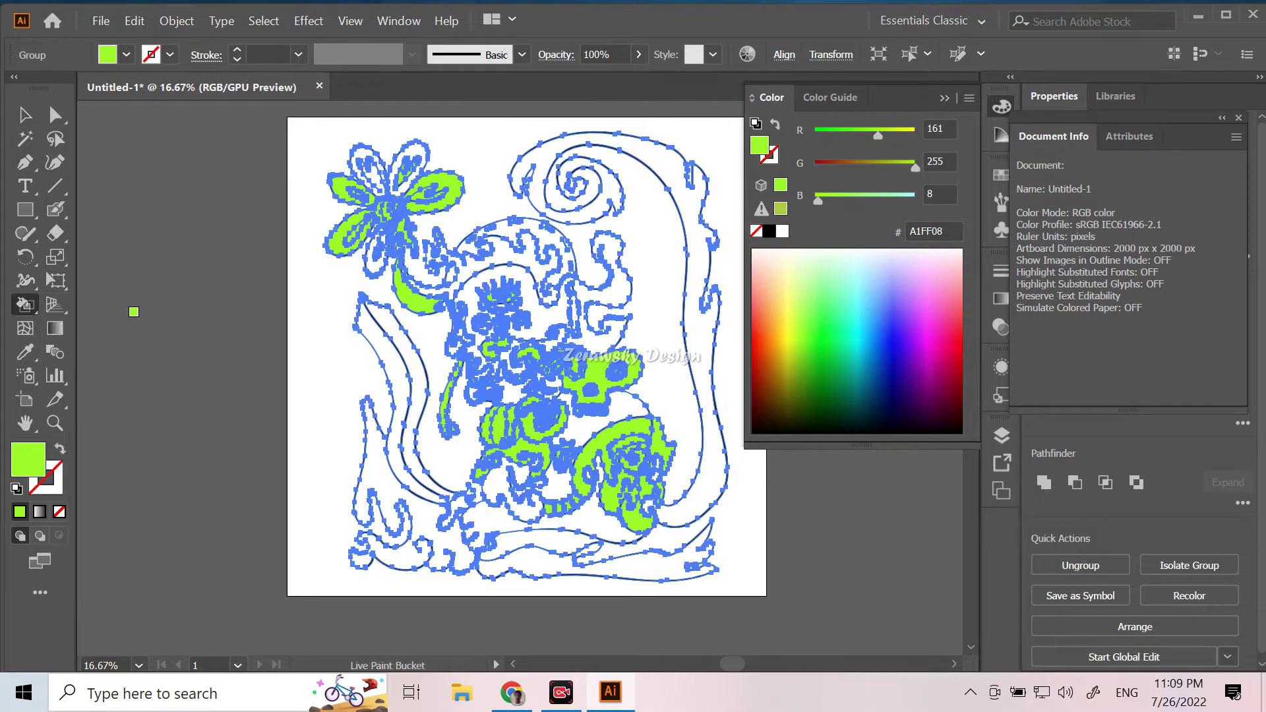
{"action": "left_click", "coordinate": [891, 348]}
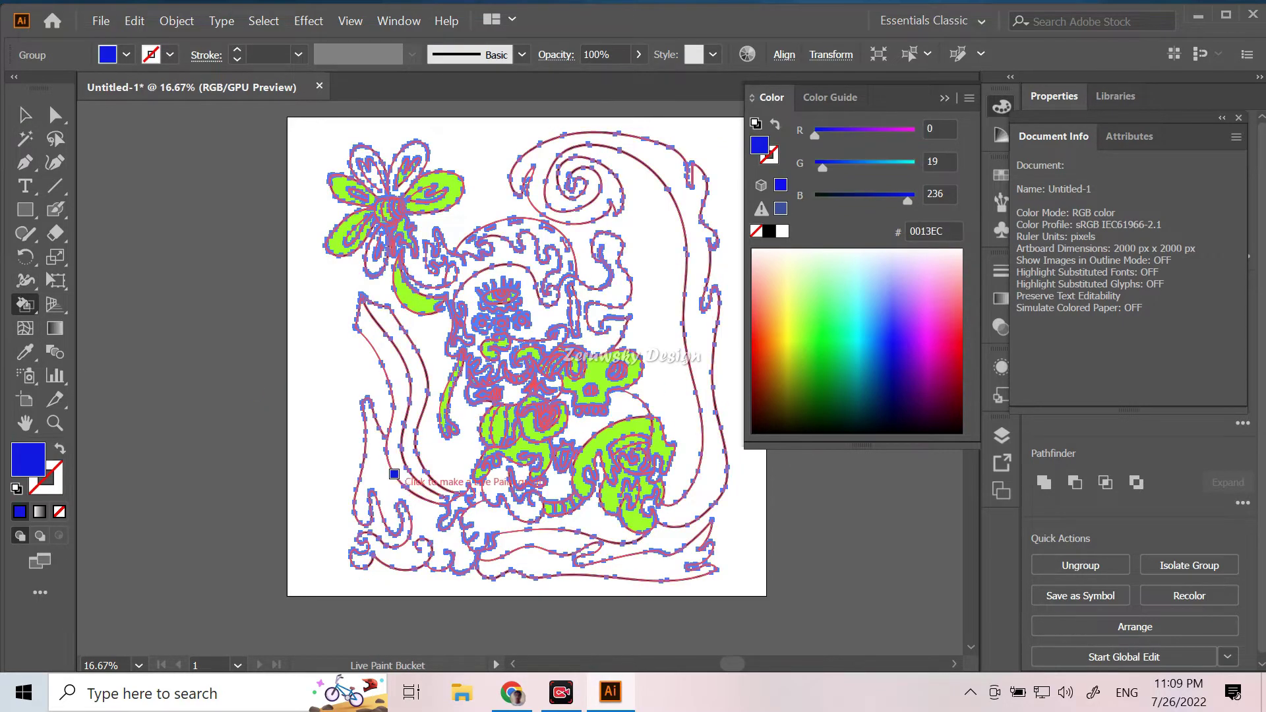
{"action": "left_click", "coordinate": [382, 471]}
{"action": "key", "text": "v"}
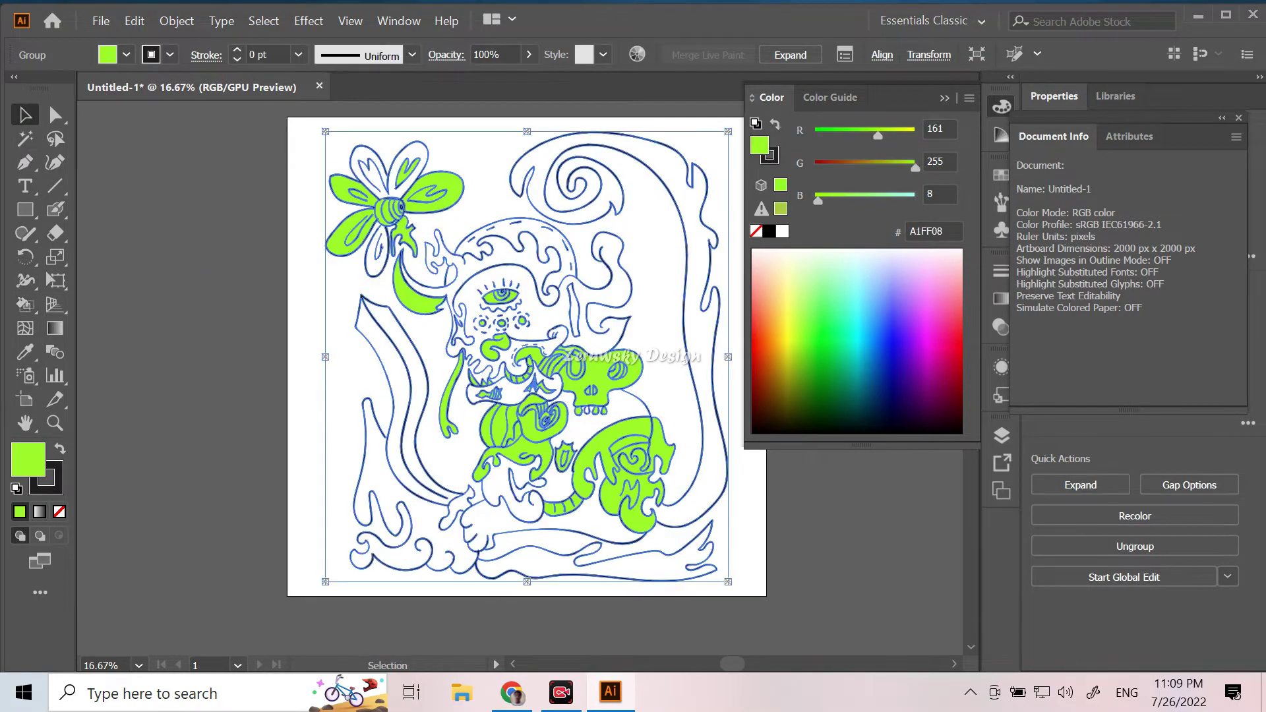
{"action": "key", "text": "ctrl+shift+a"}
{"action": "key", "text": "ctrl+a"}
{"action": "left_click", "coordinate": [51, 488]}
{"action": "left_click", "coordinate": [59, 511]}
{"action": "left_click", "coordinate": [27, 454]}
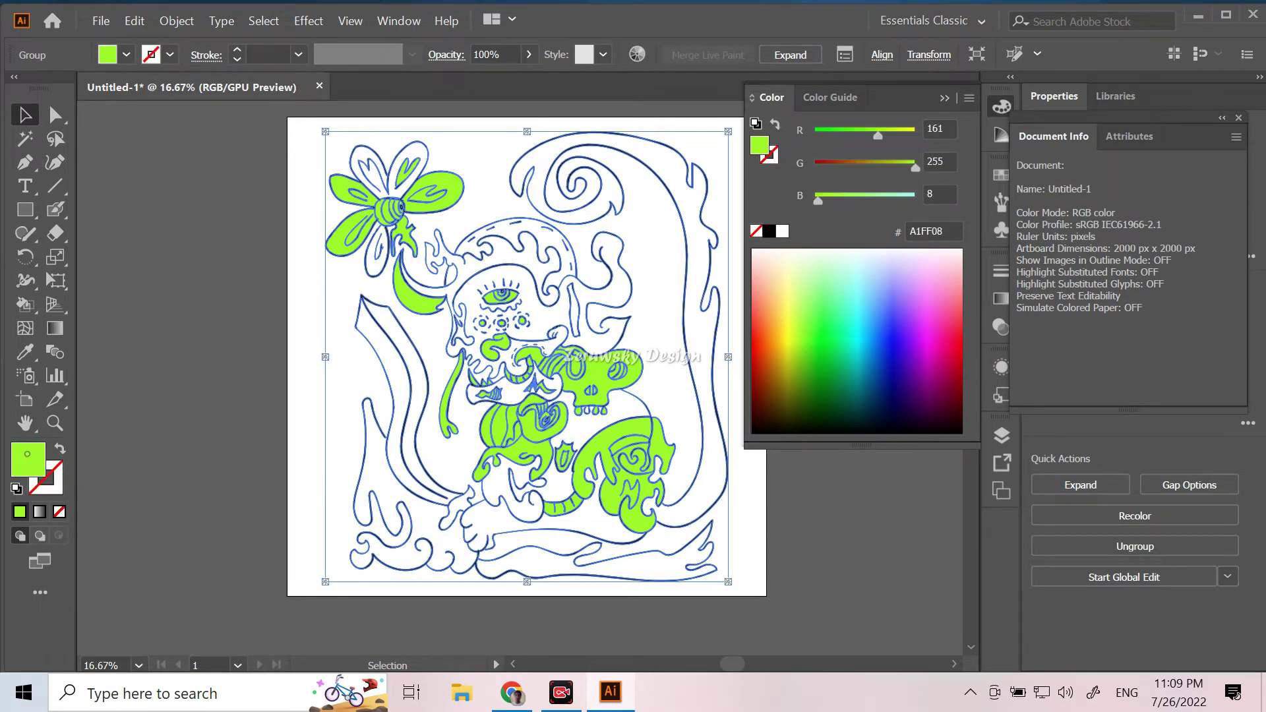
Step: Fill the outer swirl band green, the ground band dark red and the region above it orange
{"action": "key", "text": "i"}
{"action": "left_click", "coordinate": [950, 318]}
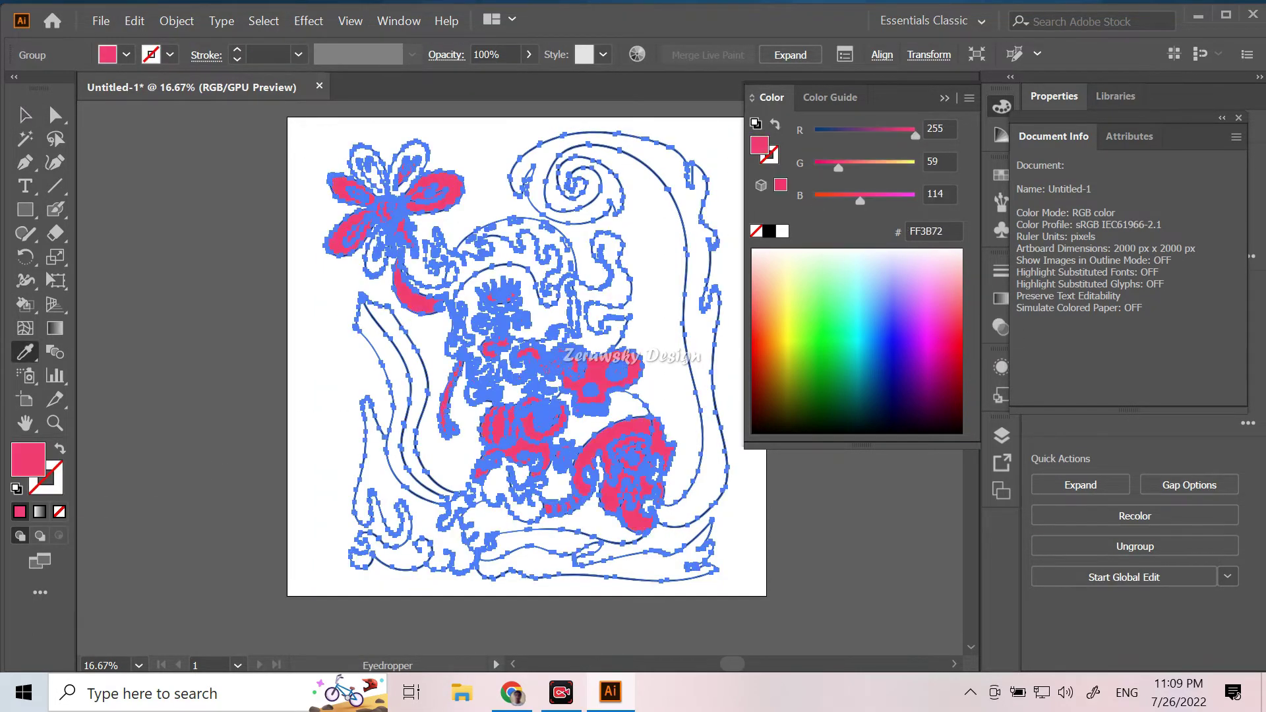
{"action": "left_click", "coordinate": [25, 304]}
{"action": "left_click", "coordinate": [704, 362]}
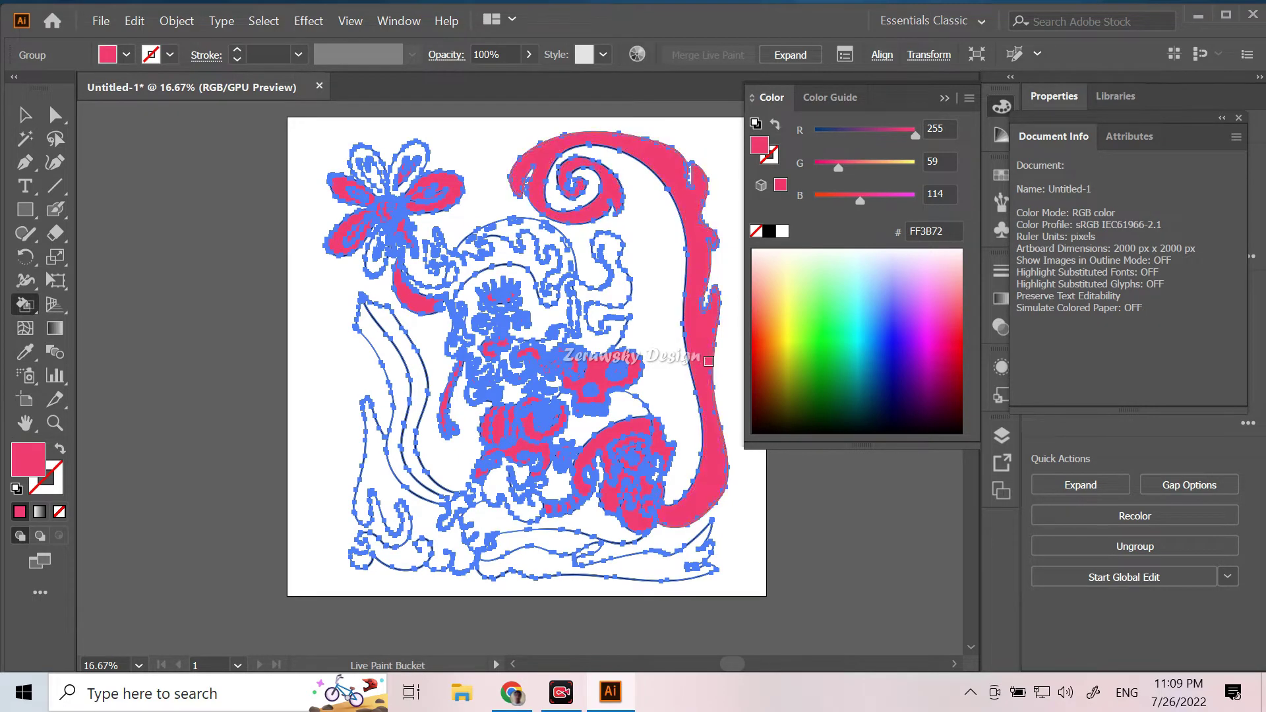
{"action": "left_click", "coordinate": [827, 342]}
{"action": "left_click", "coordinate": [701, 396]}
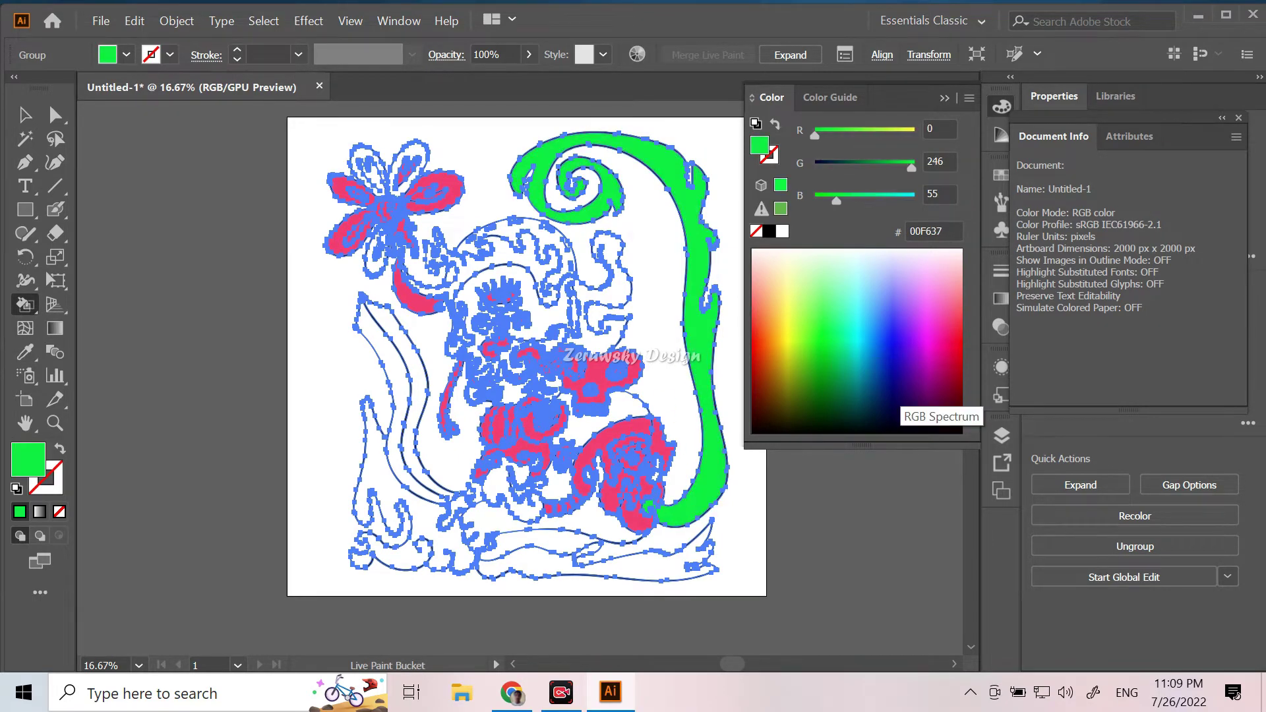
{"action": "left_click", "coordinate": [950, 402]}
{"action": "left_click", "coordinate": [647, 547]}
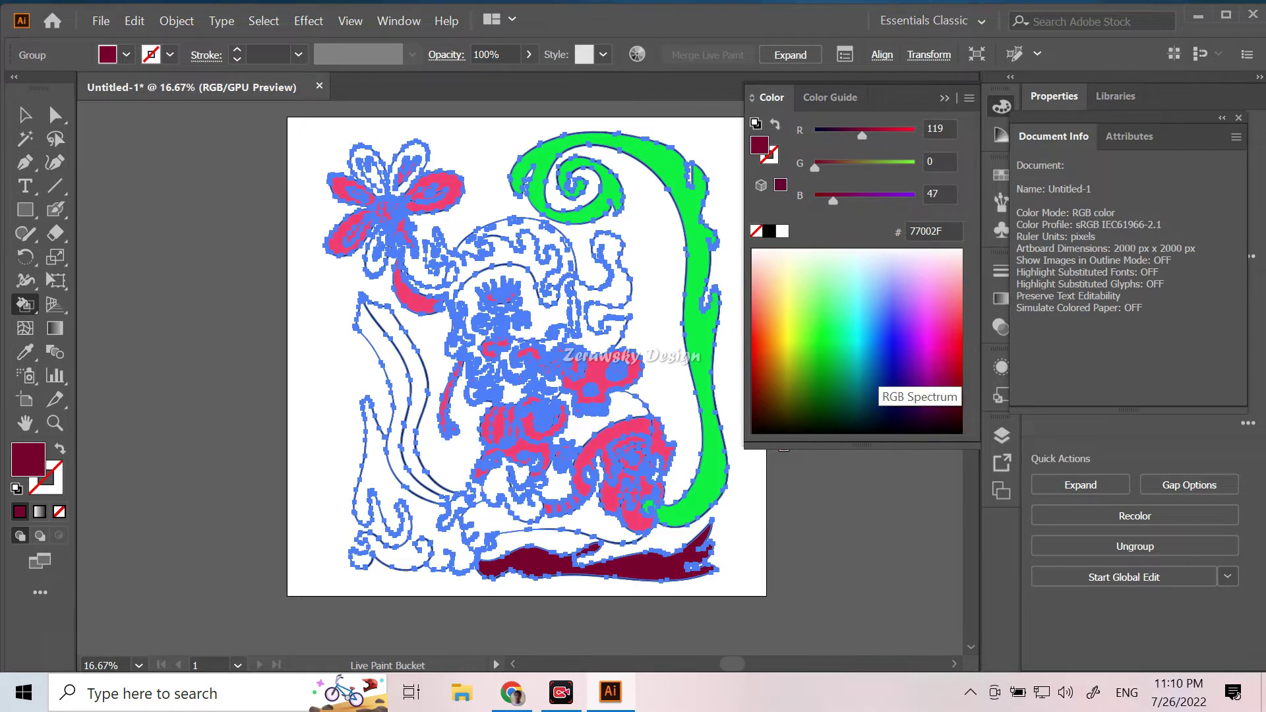
{"action": "left_click", "coordinate": [775, 363]}
{"action": "left_click", "coordinate": [560, 520]}
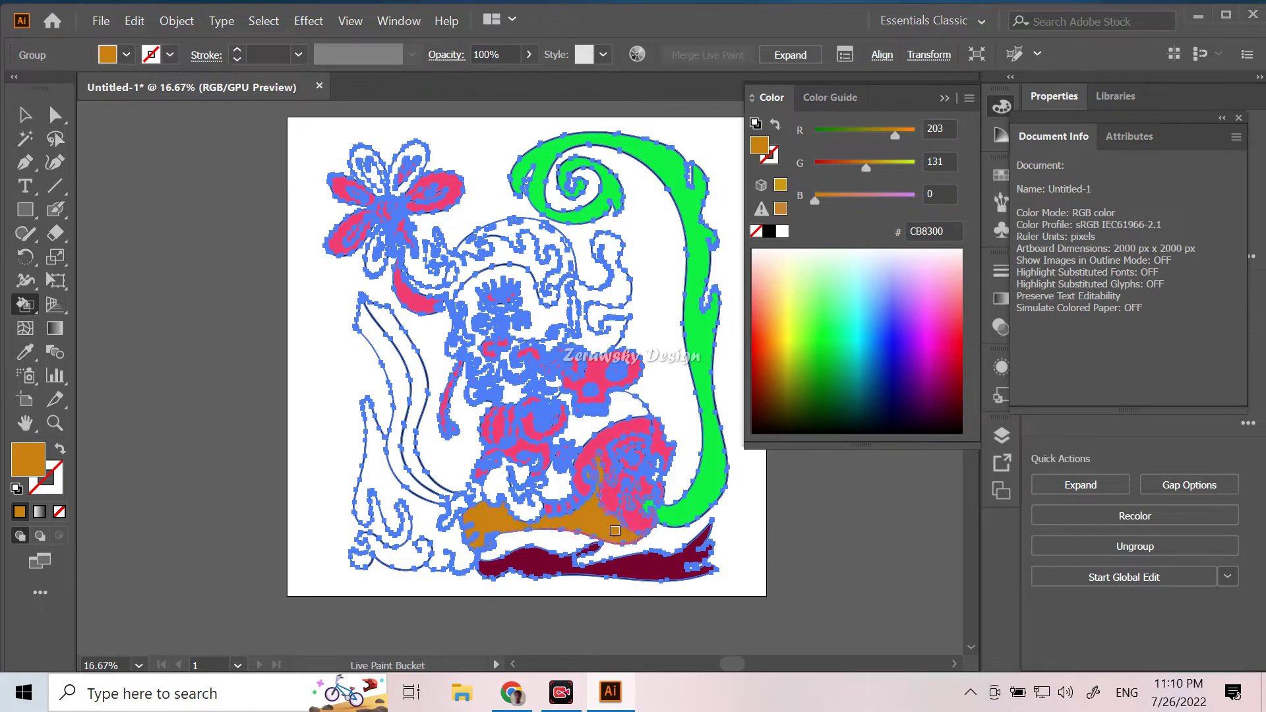
Step: Fill the petals light orange, body pink, side blob green, left stripes yellow and top dome orange
{"action": "left_click", "coordinate": [808, 300]}
{"action": "key", "text": "Left"}
{"action": "key", "text": "Left"}
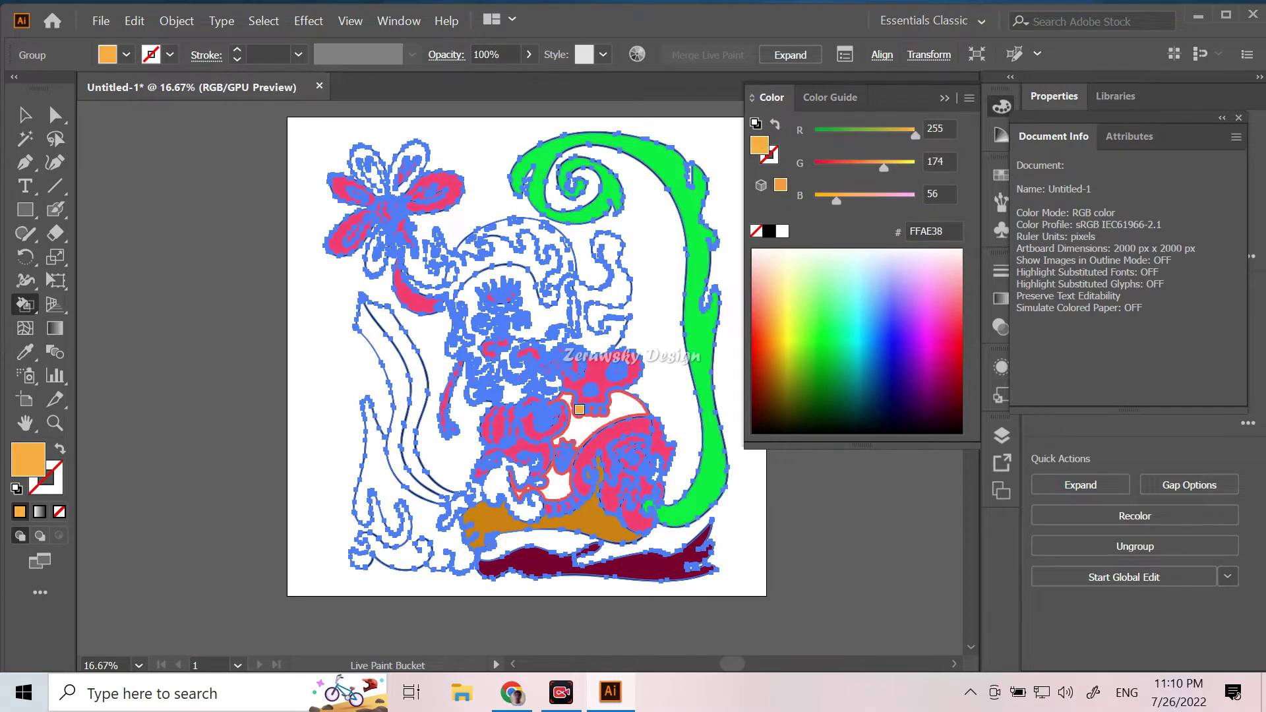
{"action": "left_click", "coordinate": [406, 171]}
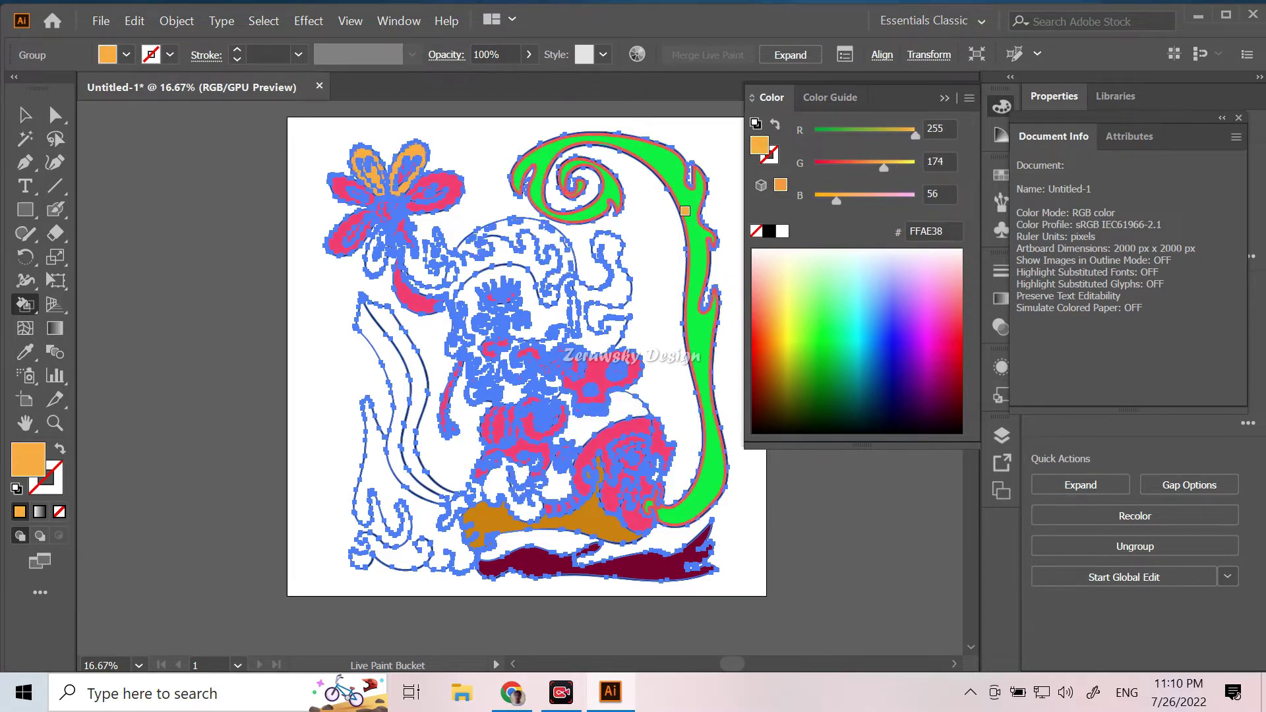
{"action": "key", "text": "Right"}
{"action": "left_click", "coordinate": [613, 415]}
{"action": "key", "text": "Right"}
{"action": "left_click", "coordinate": [505, 488]}
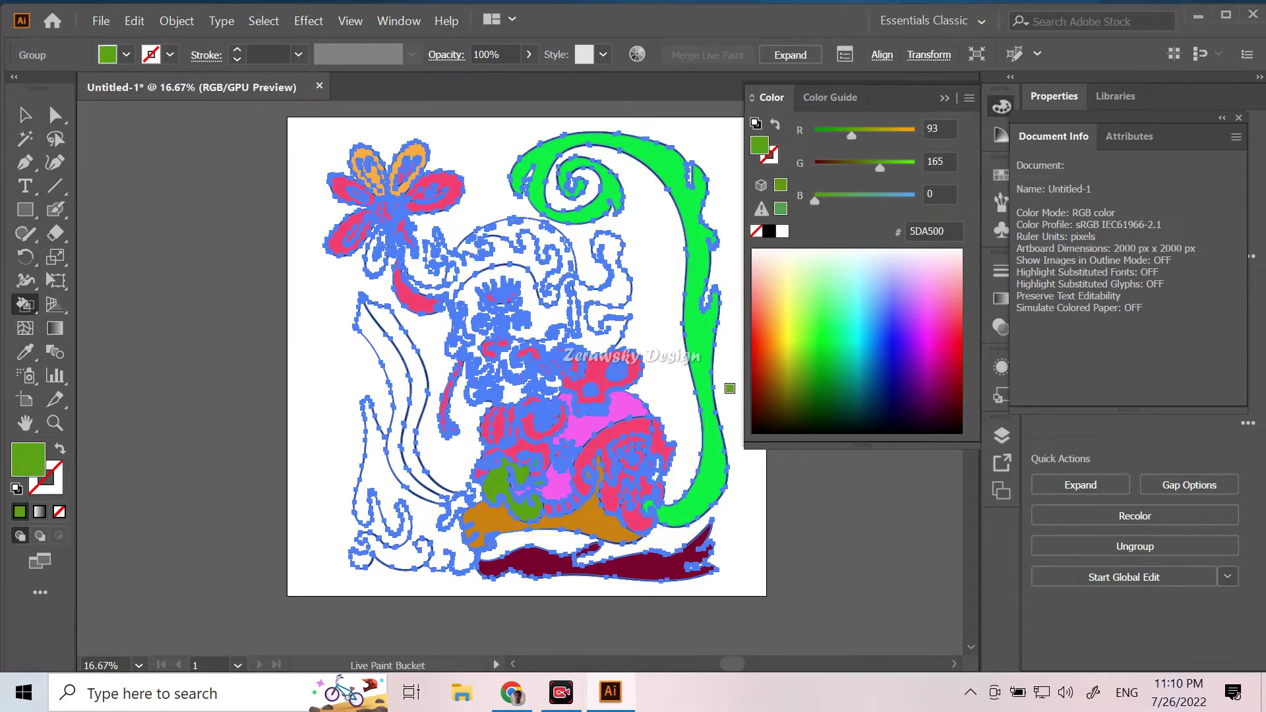
{"action": "key", "text": "Right"}
{"action": "left_click", "coordinate": [401, 402]}
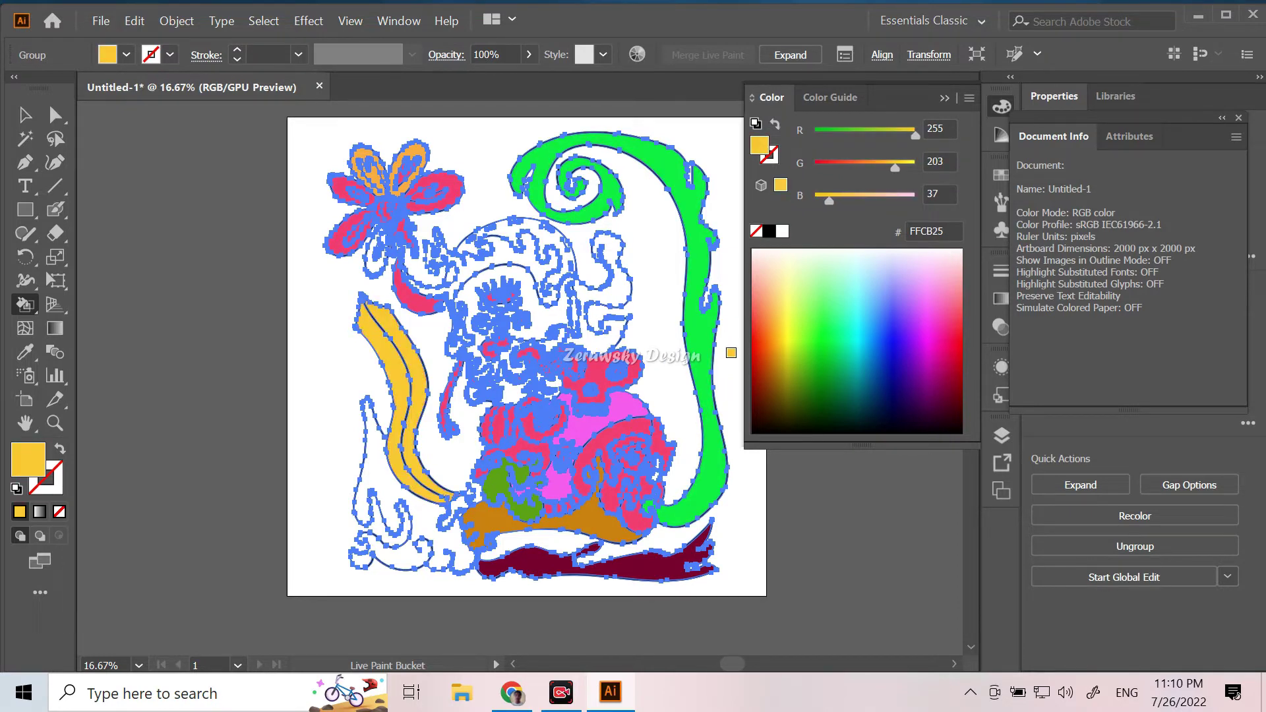
{"action": "key", "text": "Right"}
{"action": "left_click", "coordinate": [549, 239]}
Step: Fill the flower's inner petals red, then deselect the coloured artwork
{"action": "key", "text": "Right"}
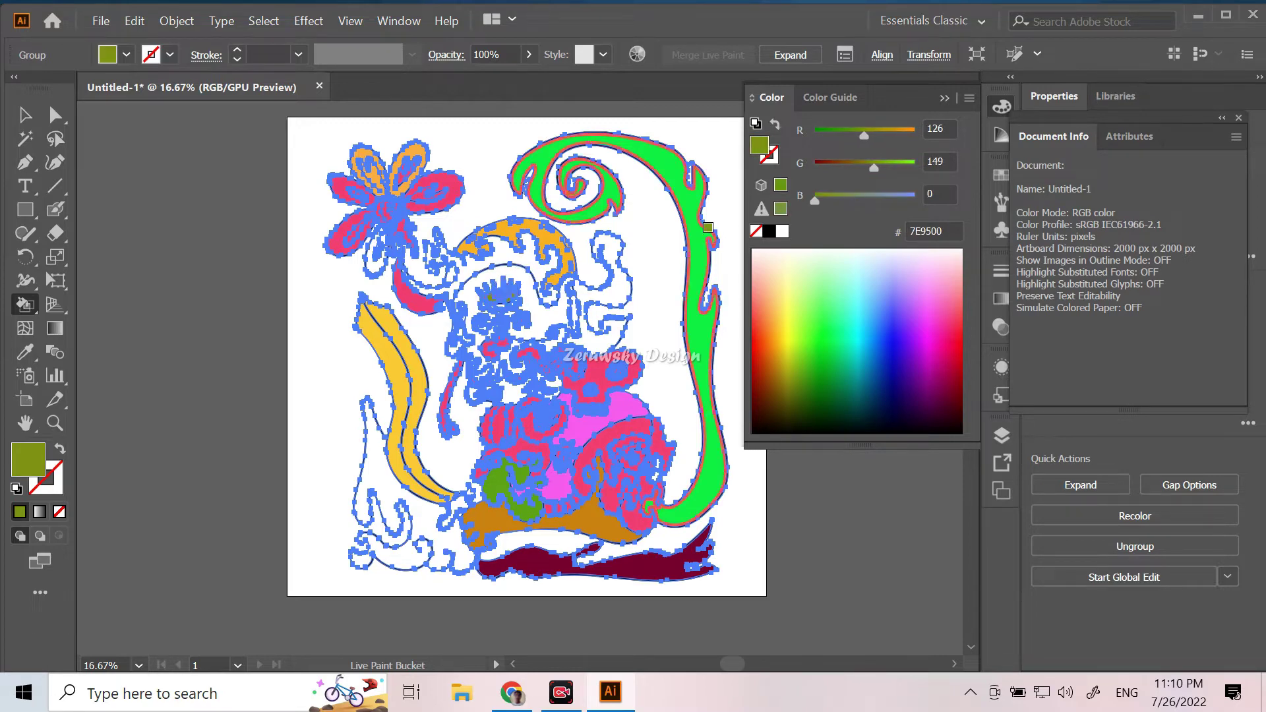
{"action": "key", "text": "Right"}
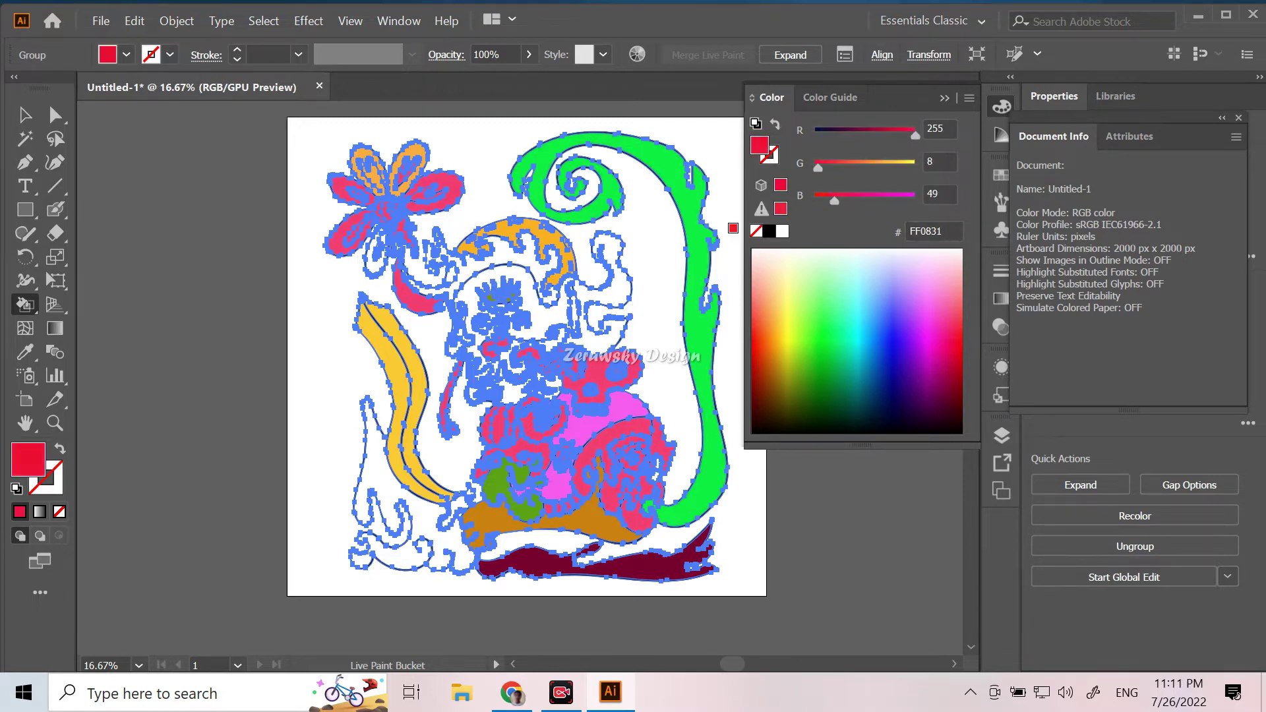
{"action": "left_click", "coordinate": [374, 254]}
{"action": "left_click_drag", "start_coordinate": [366, 168], "coordinate": [409, 158]}
{"action": "left_click", "coordinate": [916, 364]}
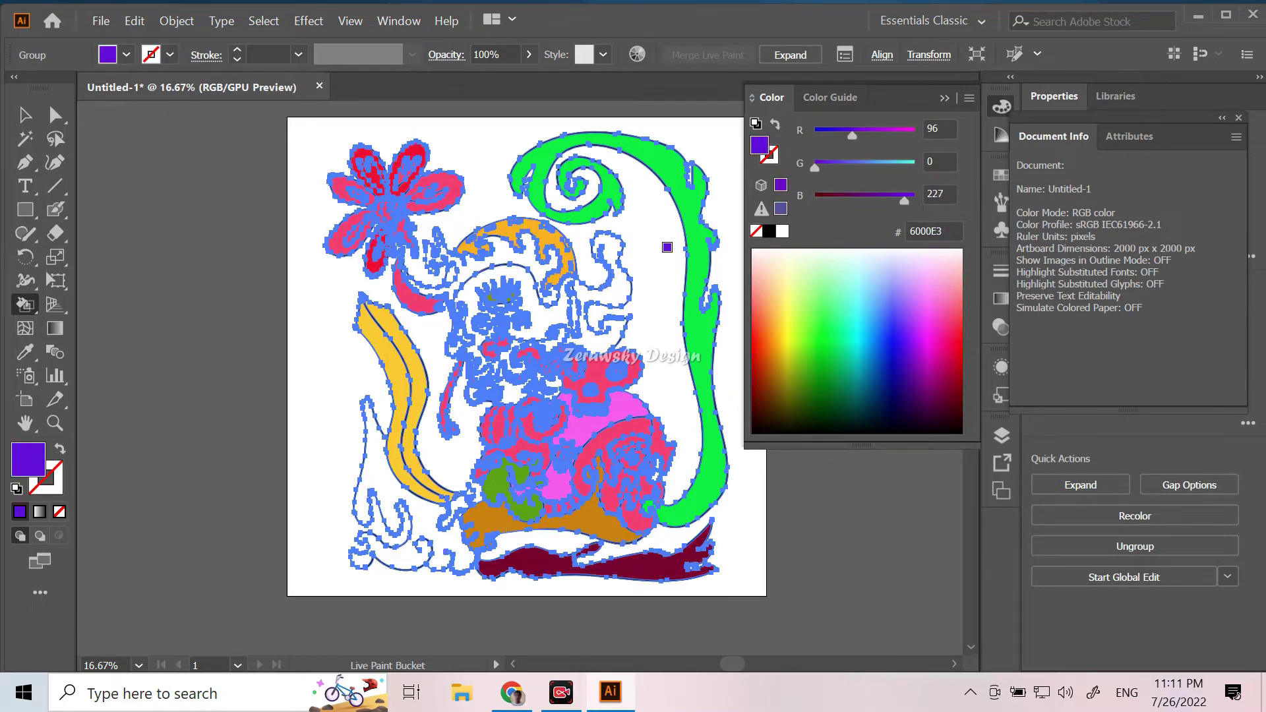
{"action": "left_click", "coordinate": [25, 115]}
{"action": "key", "text": "ctrl+shift+a"}
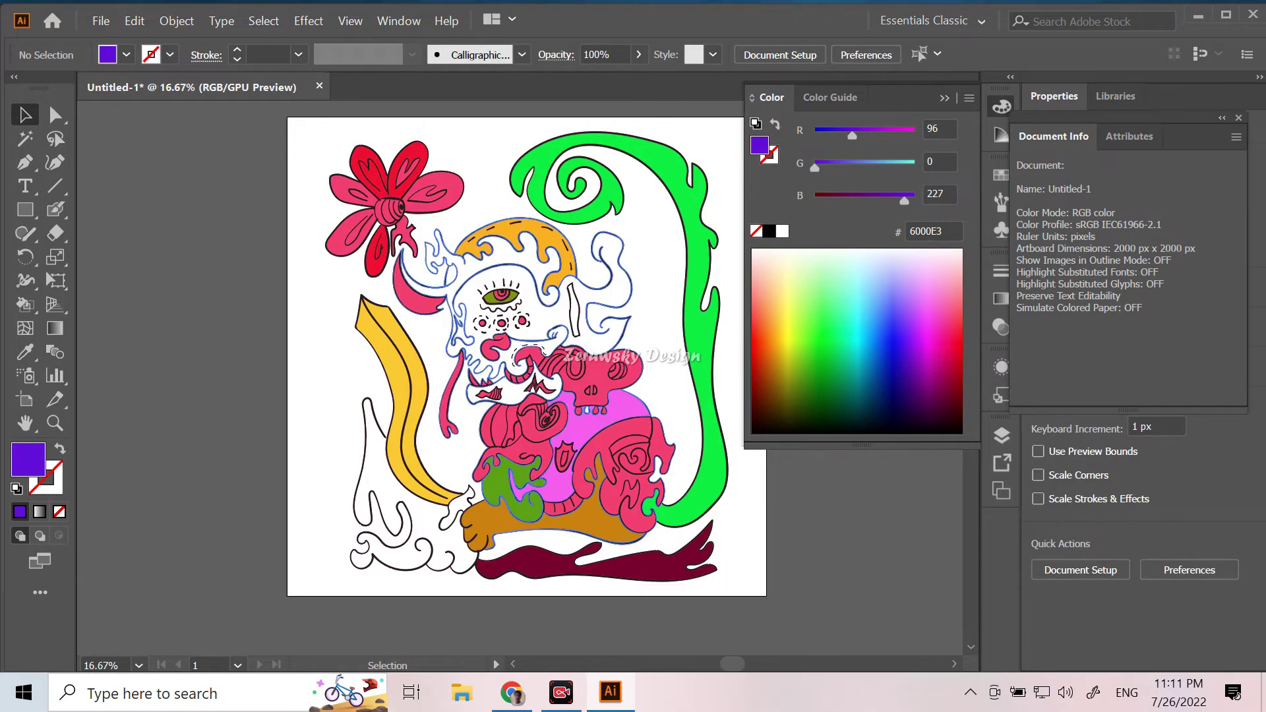
Step: Paint the small blob beside the brown shape purple (#6000E3) with the Blob Brush
{"action": "left_click", "coordinate": [501, 396]}
{"action": "key", "text": "ctrl+shift+a"}
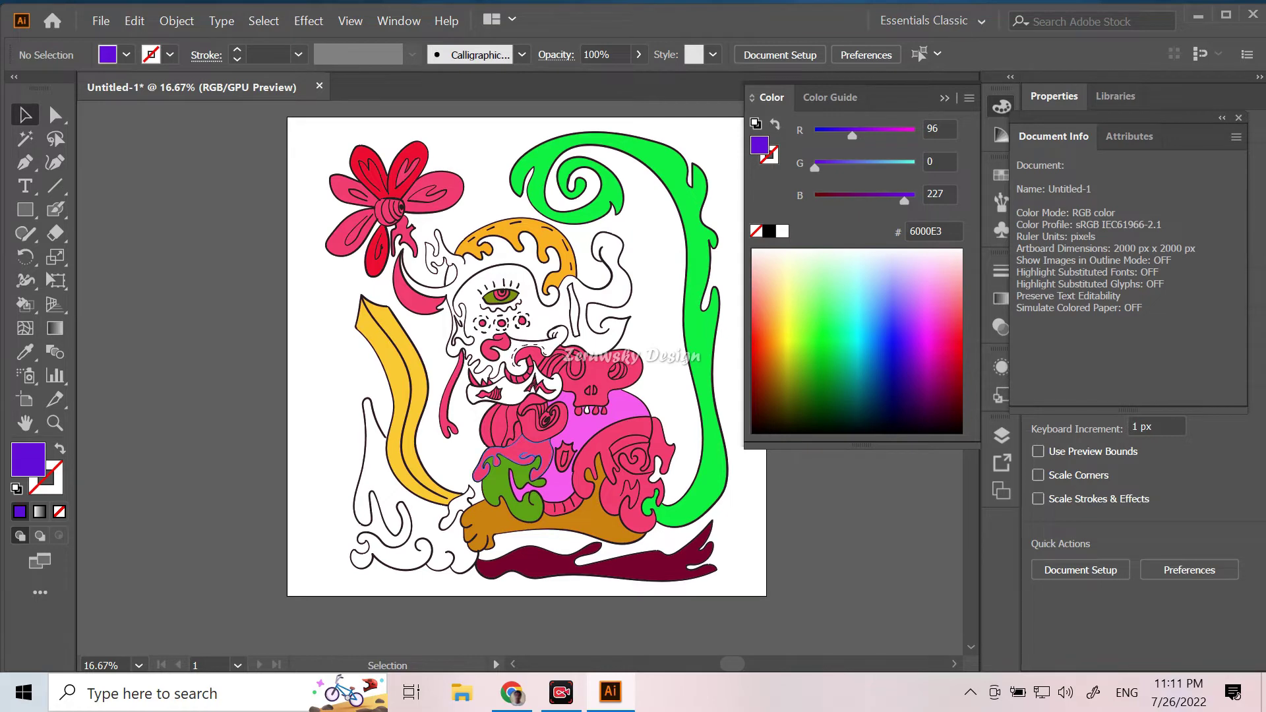
{"action": "left_click", "coordinate": [56, 209]}
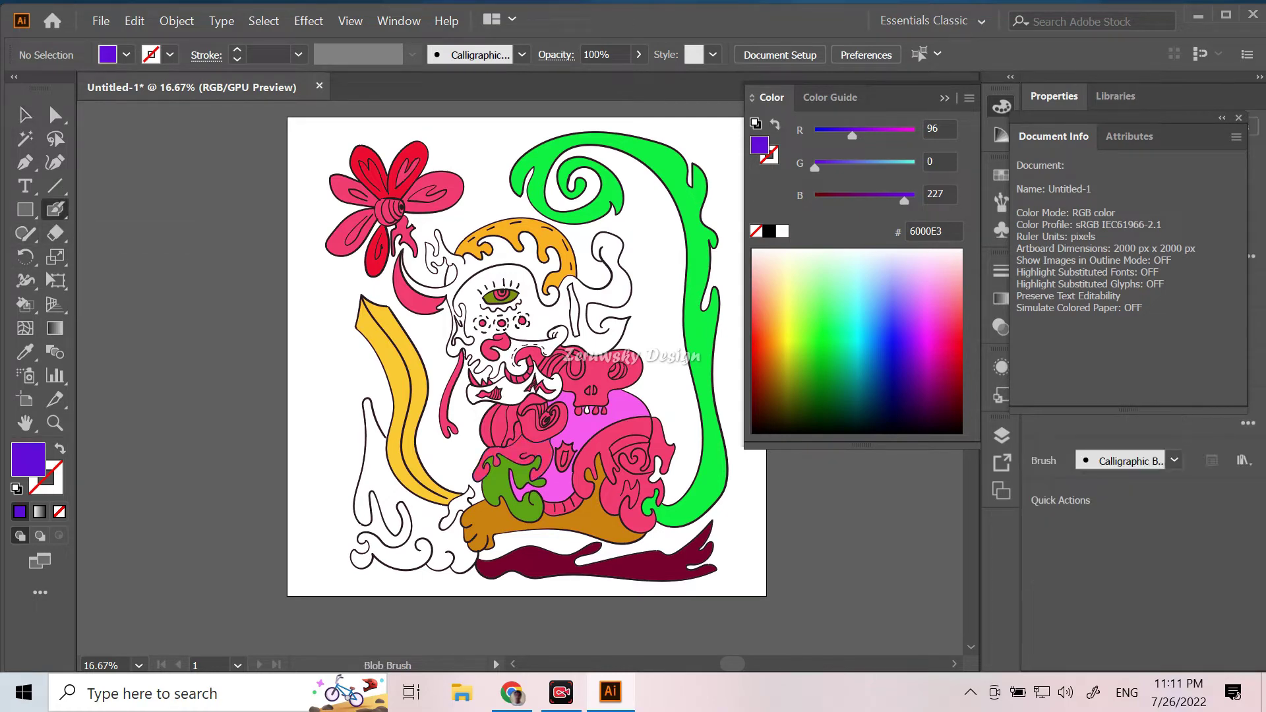
{"action": "key", "text": "ctrl+plus"}
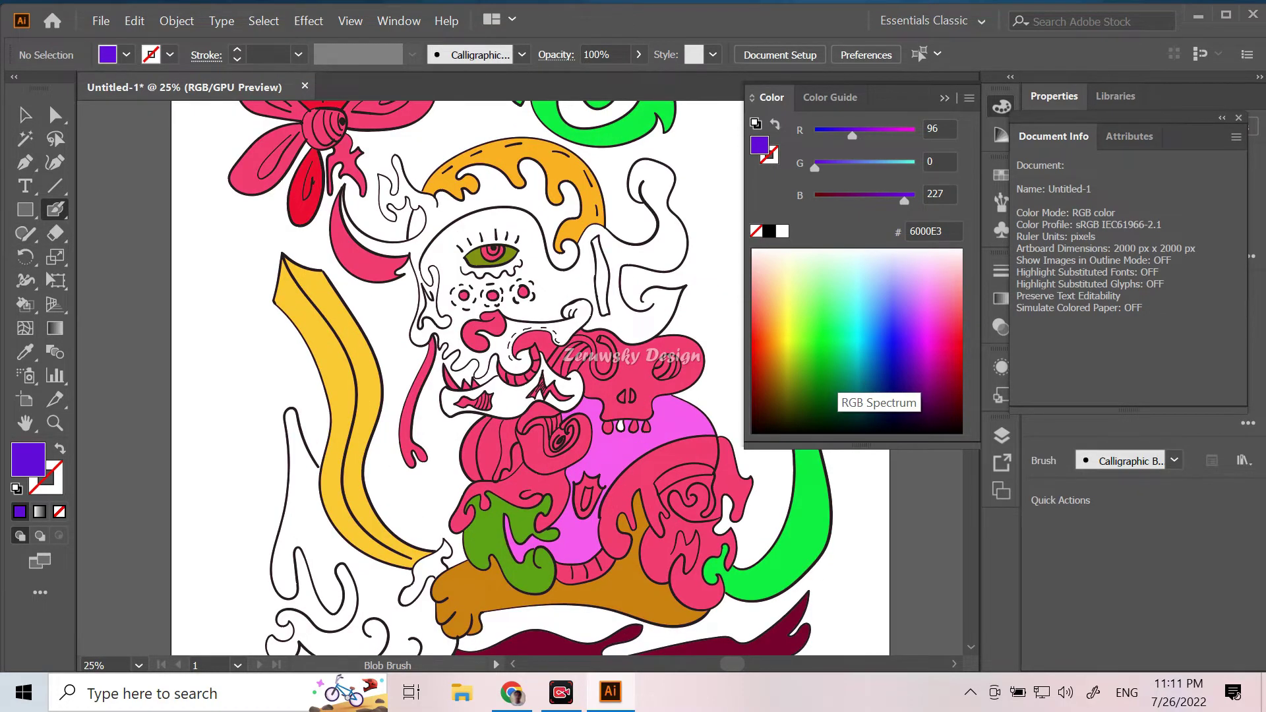
{"action": "key", "text": "ctrl+plus"}
{"action": "scroll", "coordinate": [521, 379], "scroll_direction": "down", "scroll_amount": 5}
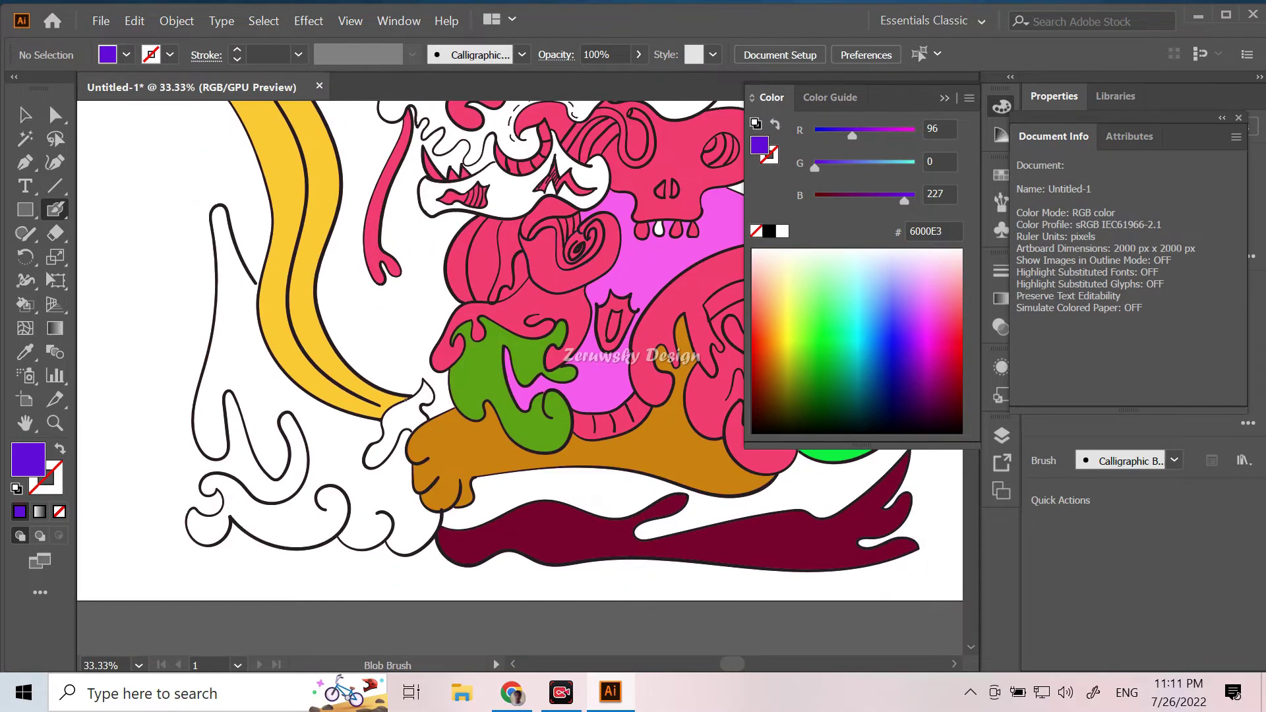
{"action": "key", "text": "ctrl+plus"}
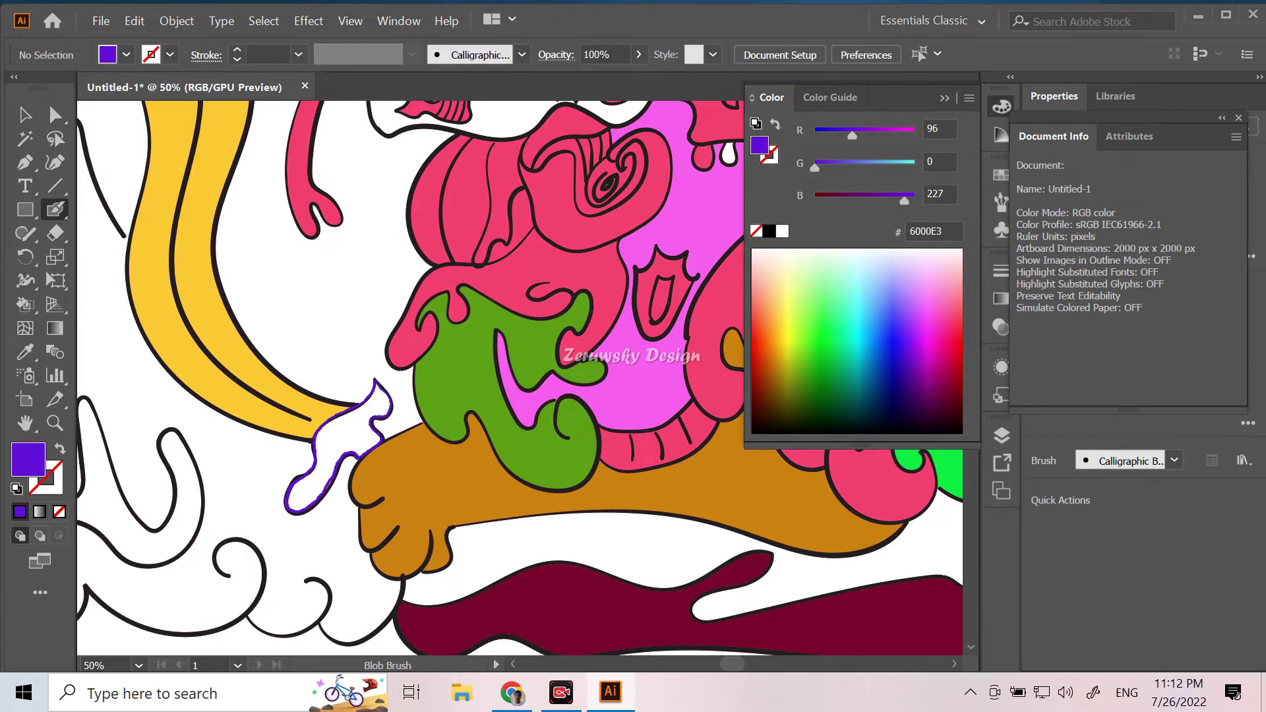
{"action": "key", "text": "a"}
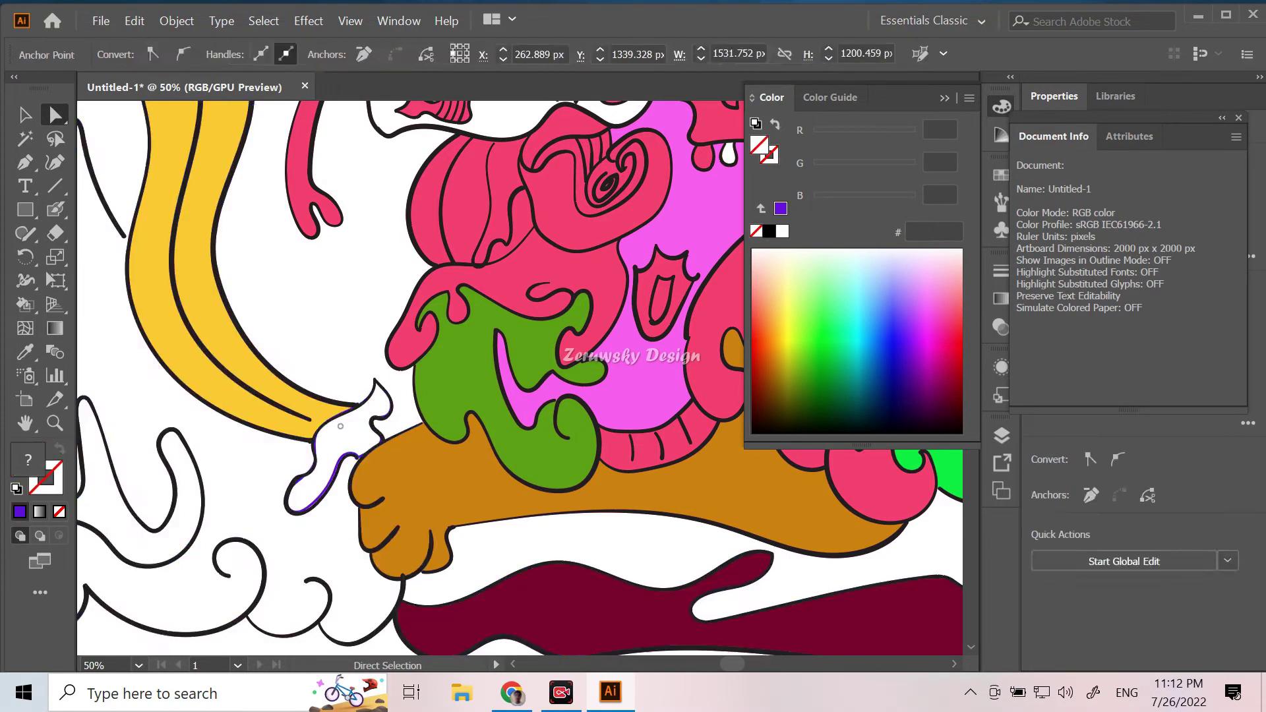
{"action": "key", "text": "shift+b"}
{"action": "left_click_drag", "start_coordinate": [340, 426], "coordinate": [326, 461]}
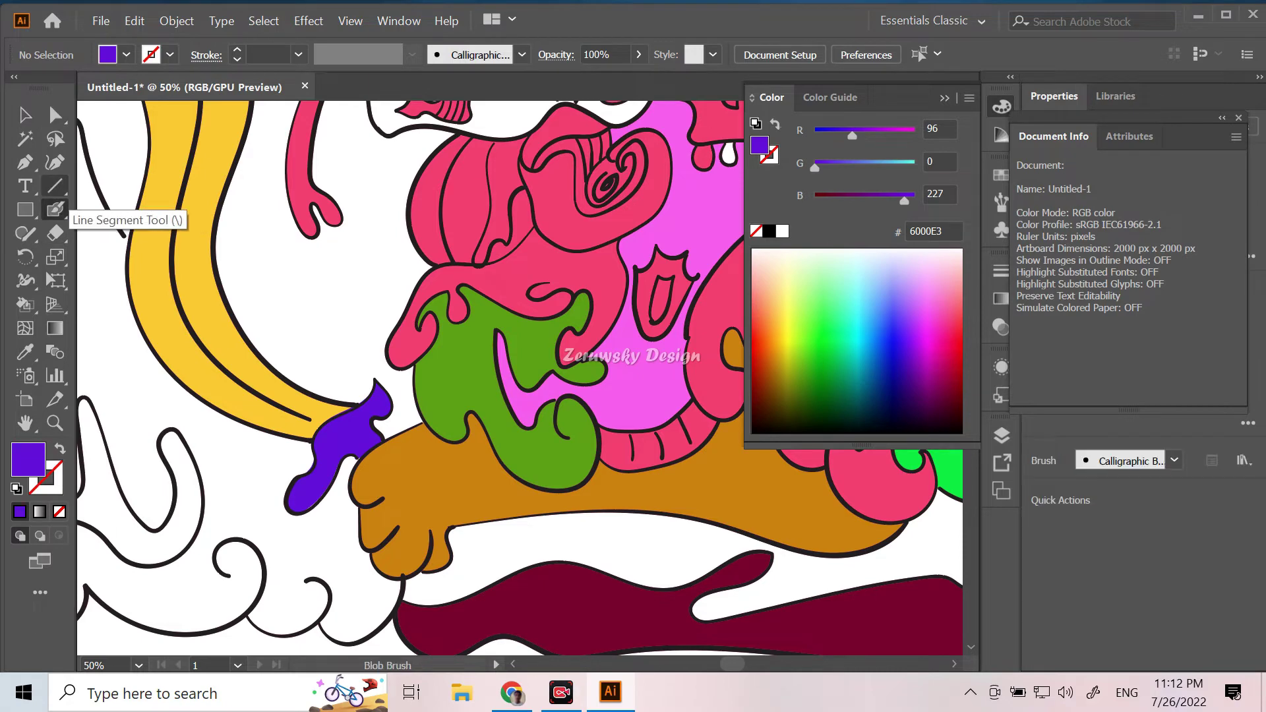
Step: Switch the fill to dark purple #1A0033 and paint the thin sliver beside the face
{"action": "left_click_drag", "start_coordinate": [936, 277], "coordinate": [913, 409]}
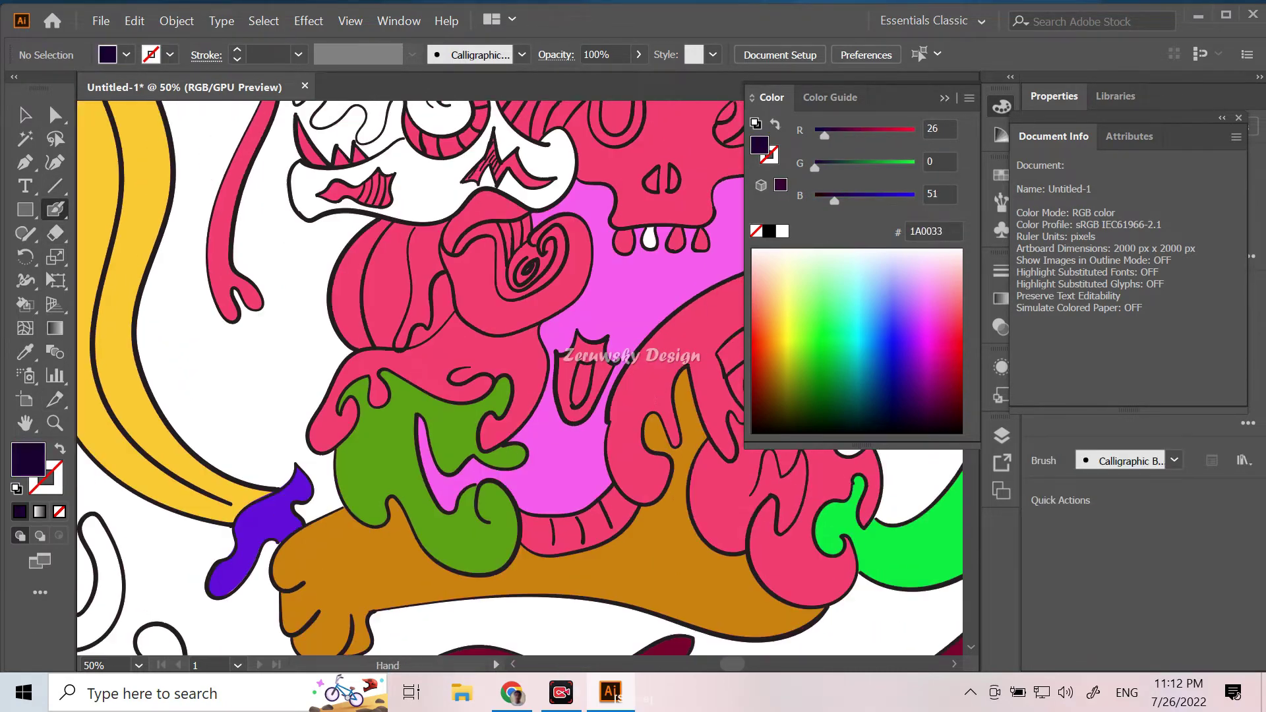
{"action": "left_click_drag", "start_coordinate": [461, 198], "coordinate": [528, 626]}
{"action": "left_click_drag", "start_coordinate": [606, 370], "coordinate": [494, 430]}
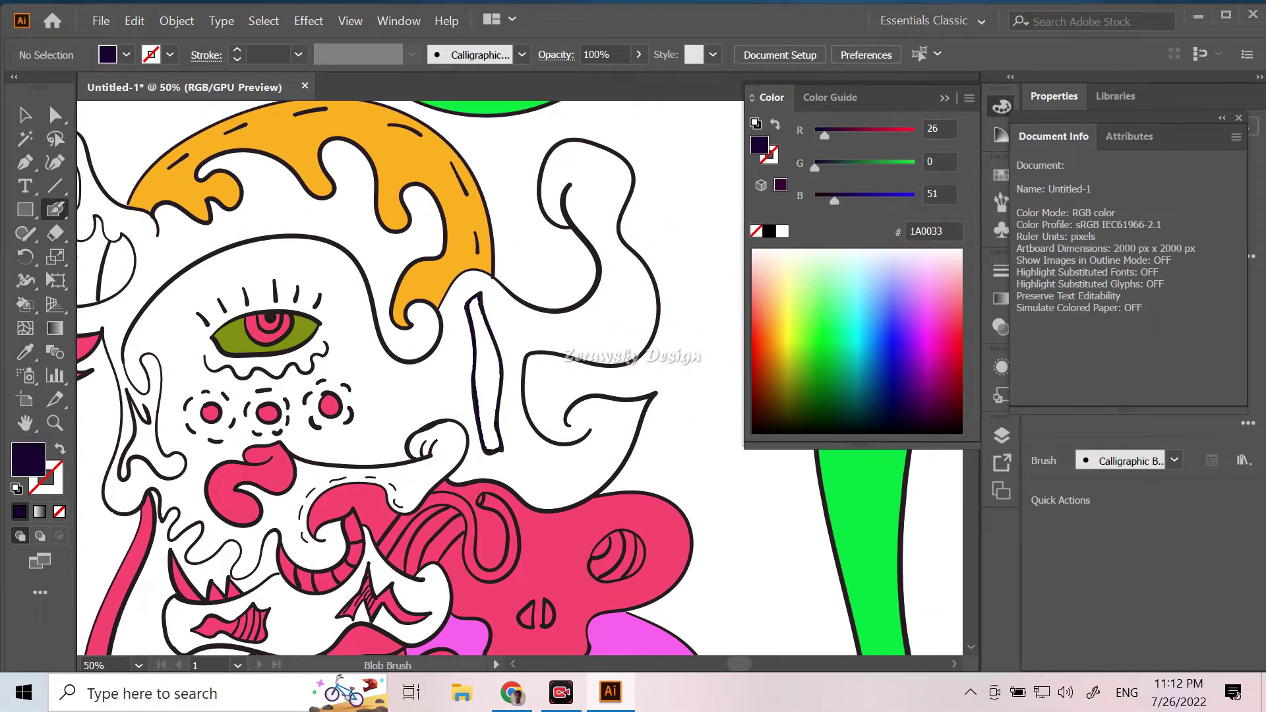
{"action": "key", "text": "a"}
{"action": "left_click", "coordinate": [493, 440]}
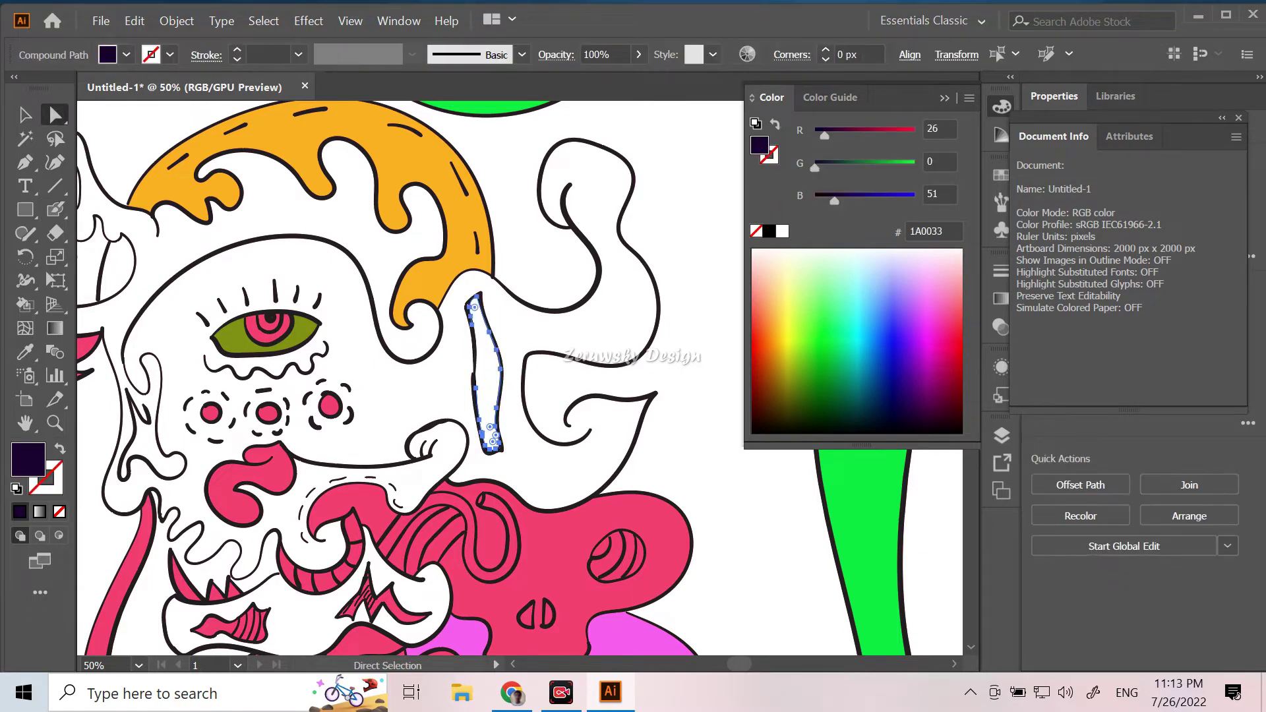
{"action": "key", "text": "ctrl+shift+a"}
{"action": "left_click", "coordinate": [792, 356]}
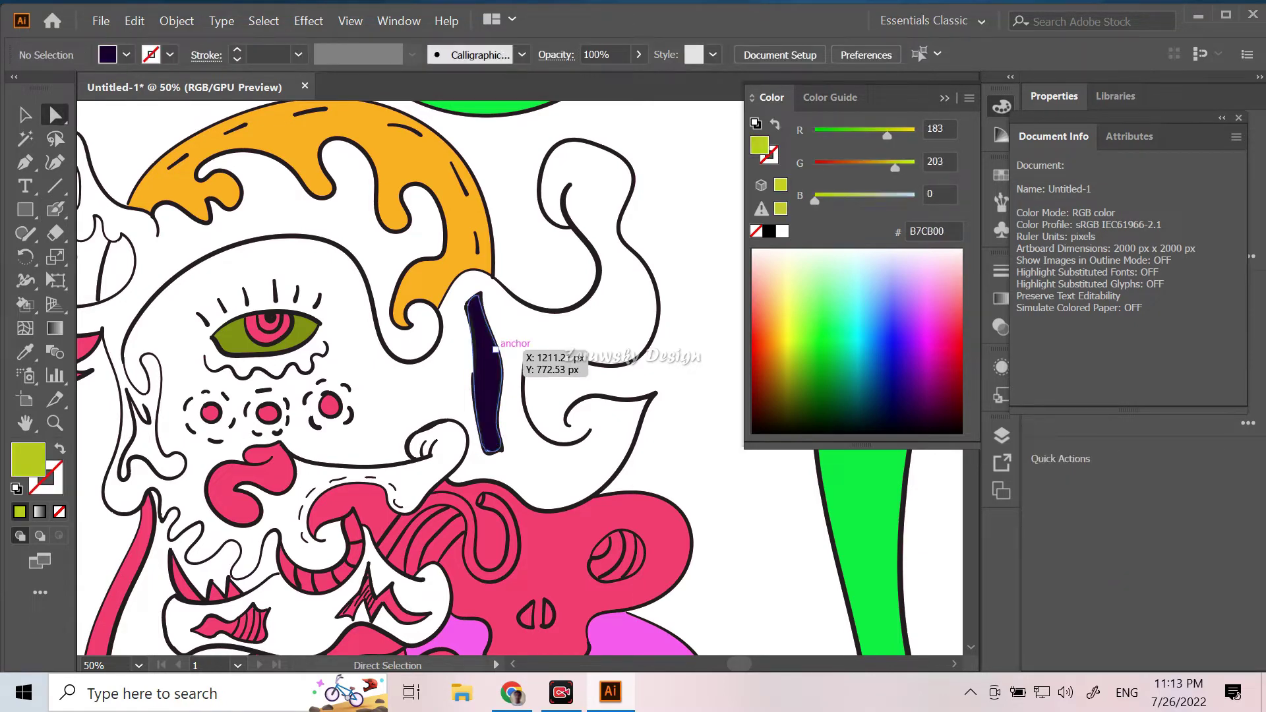
{"action": "left_click", "coordinate": [56, 209]}
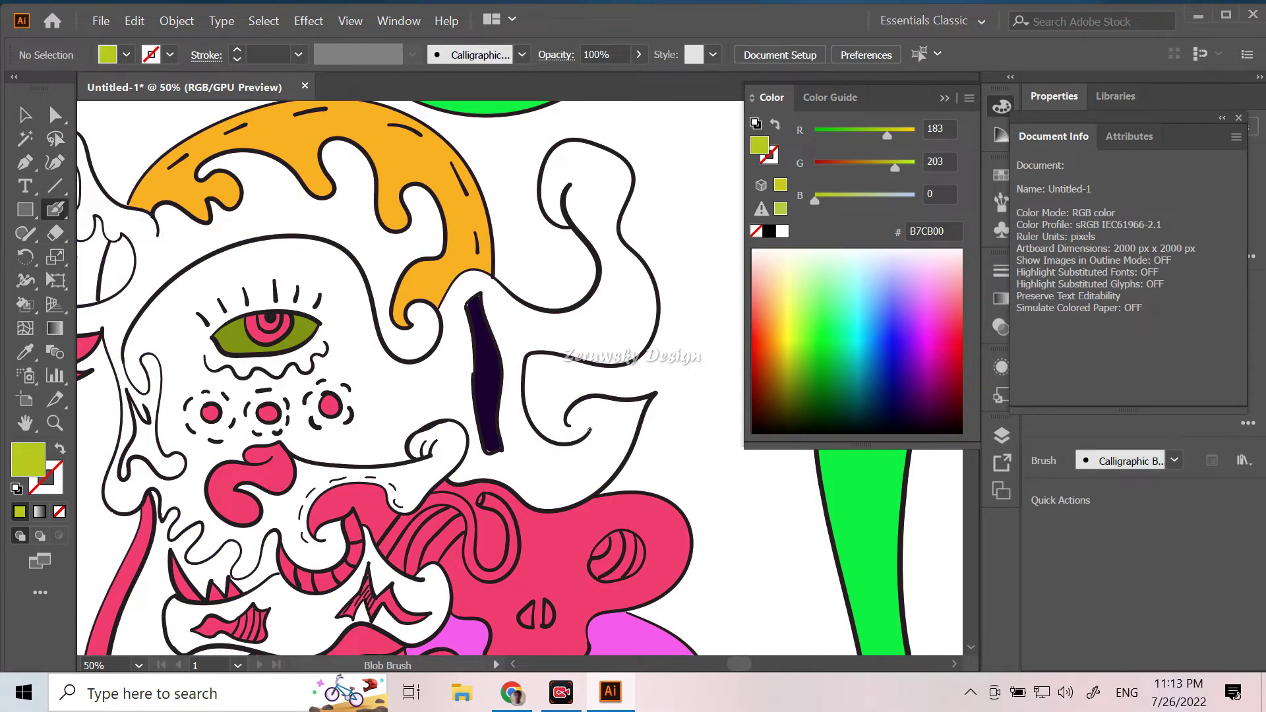
{"action": "key", "text": "F7"}
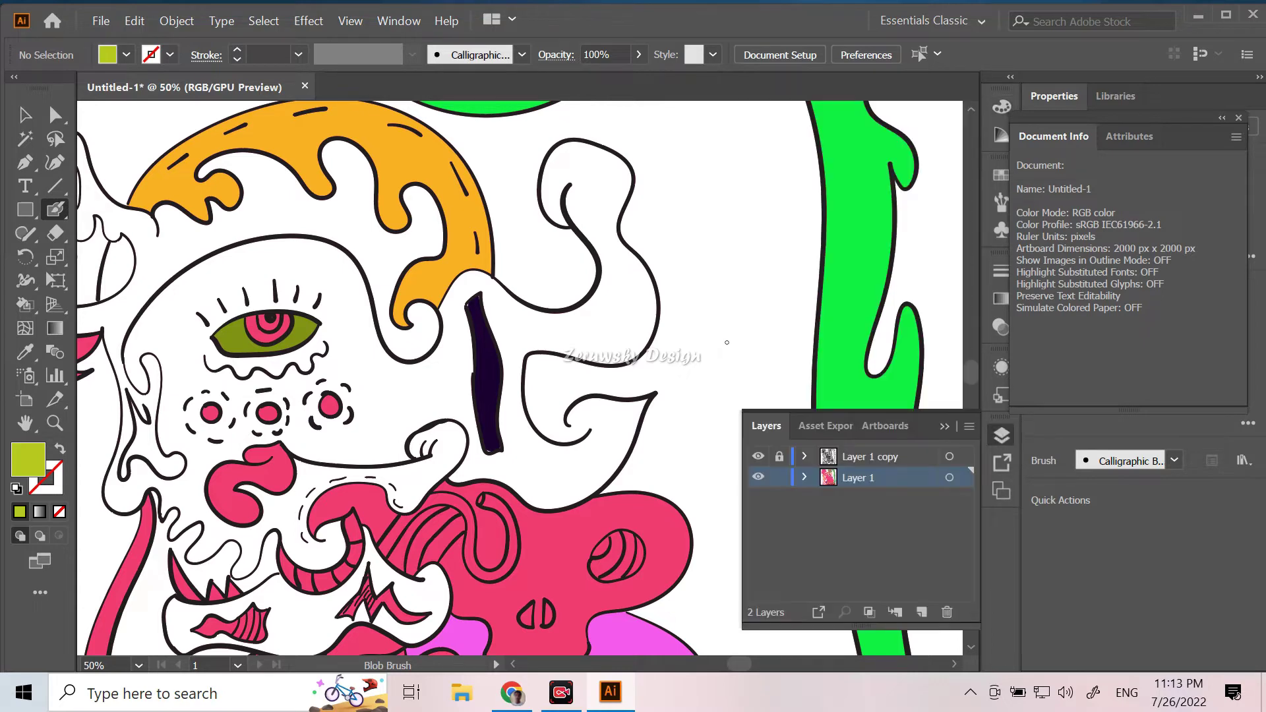
Step: Set the fill to #000000 and swap fill and stroke, giving a black outline with no fill
{"action": "double_click", "coordinate": [27, 460]}
{"action": "type", "text": "000000"}
{"action": "key", "text": "Return"}
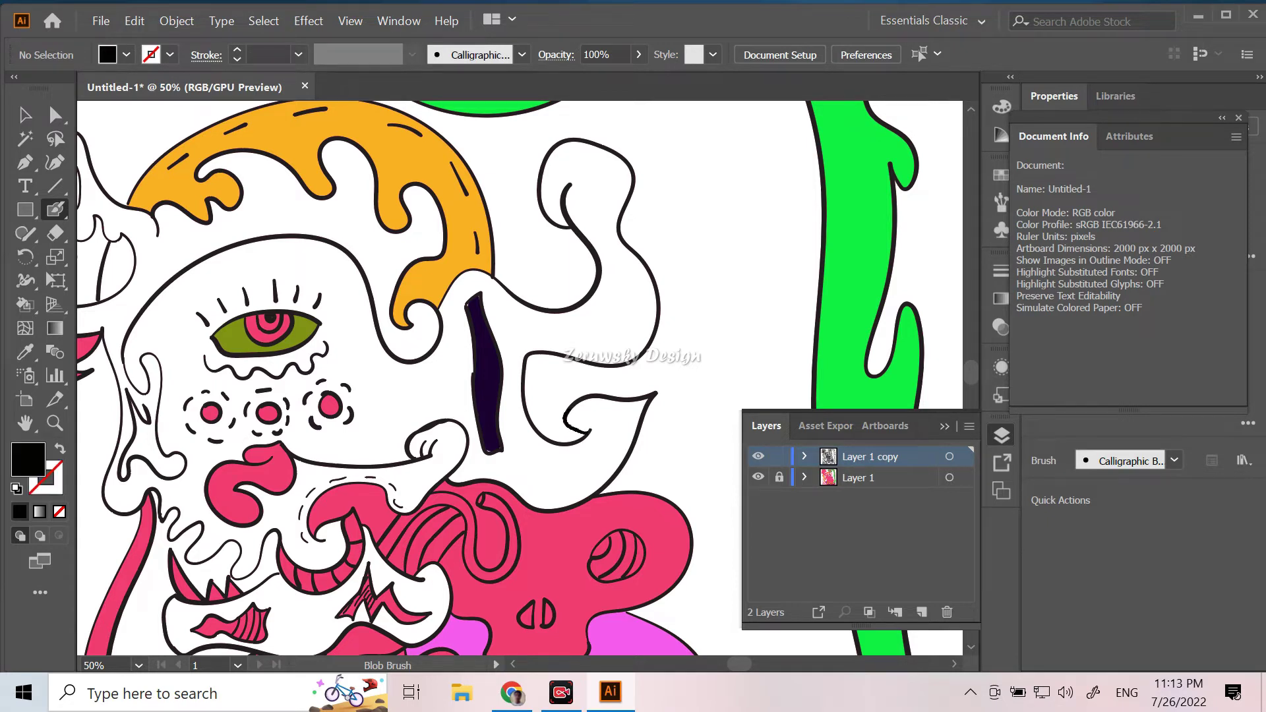
{"action": "key", "text": "shift+x"}
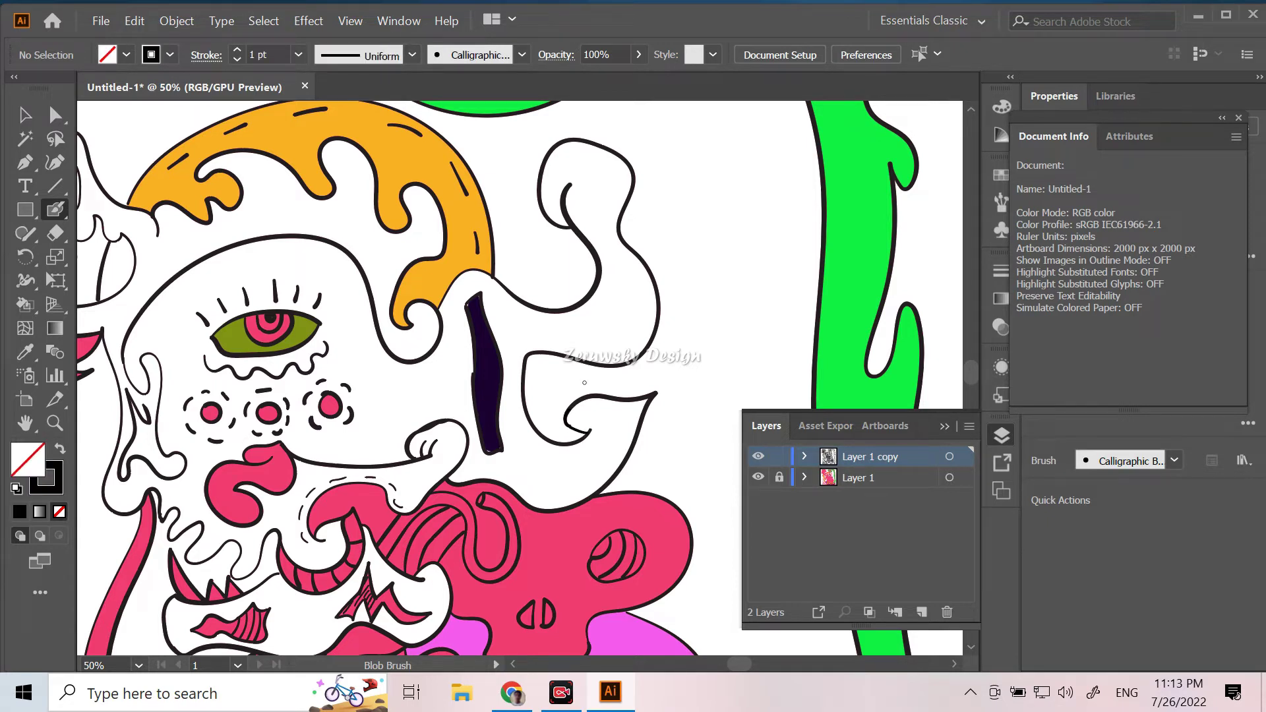
Step: Lock the Layer 1 copy layer in the Layers panel
{"action": "key", "text": "ctrl+minus"}
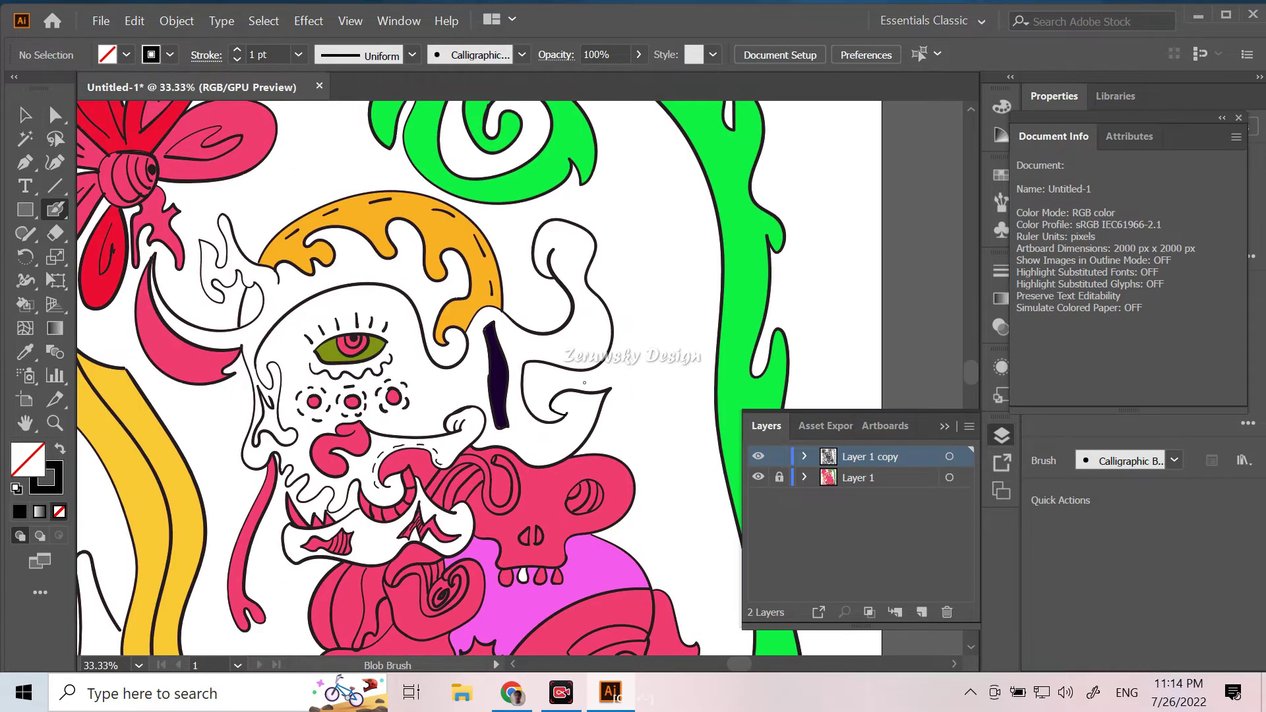
{"action": "scroll", "coordinate": [585, 382], "scroll_direction": "down", "scroll_amount": 3}
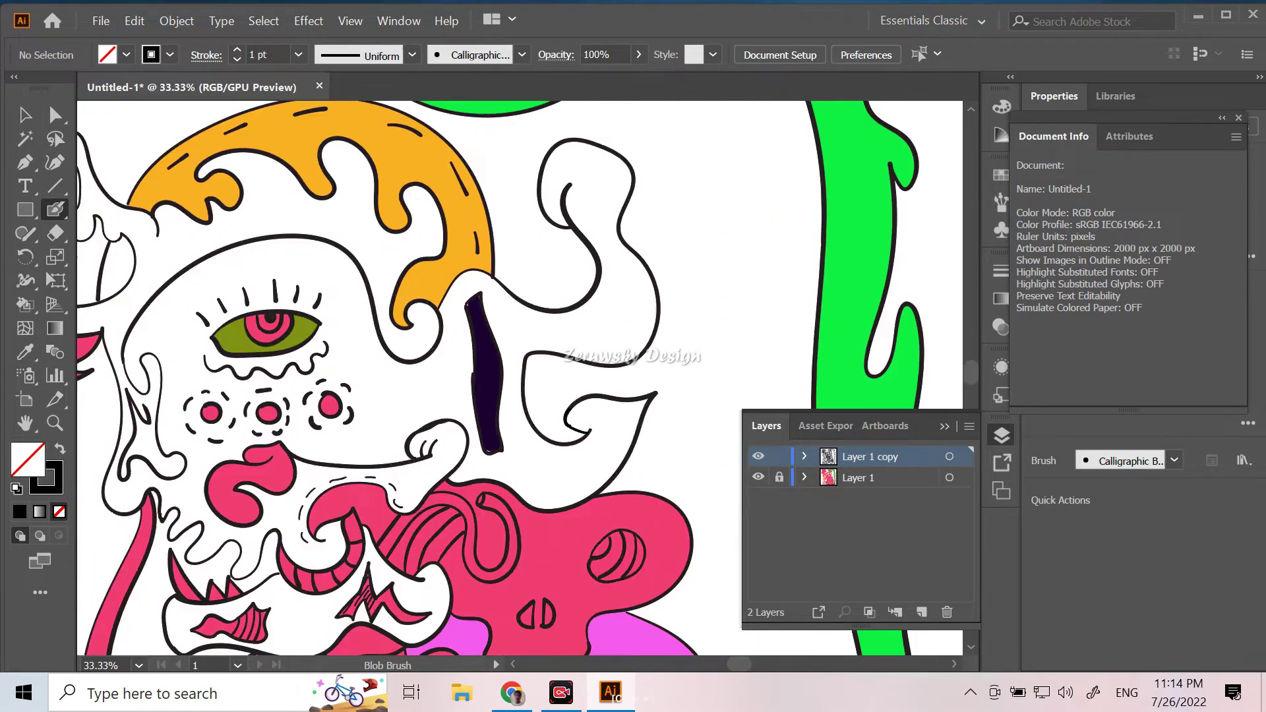
{"action": "key", "text": "ctrl+plus"}
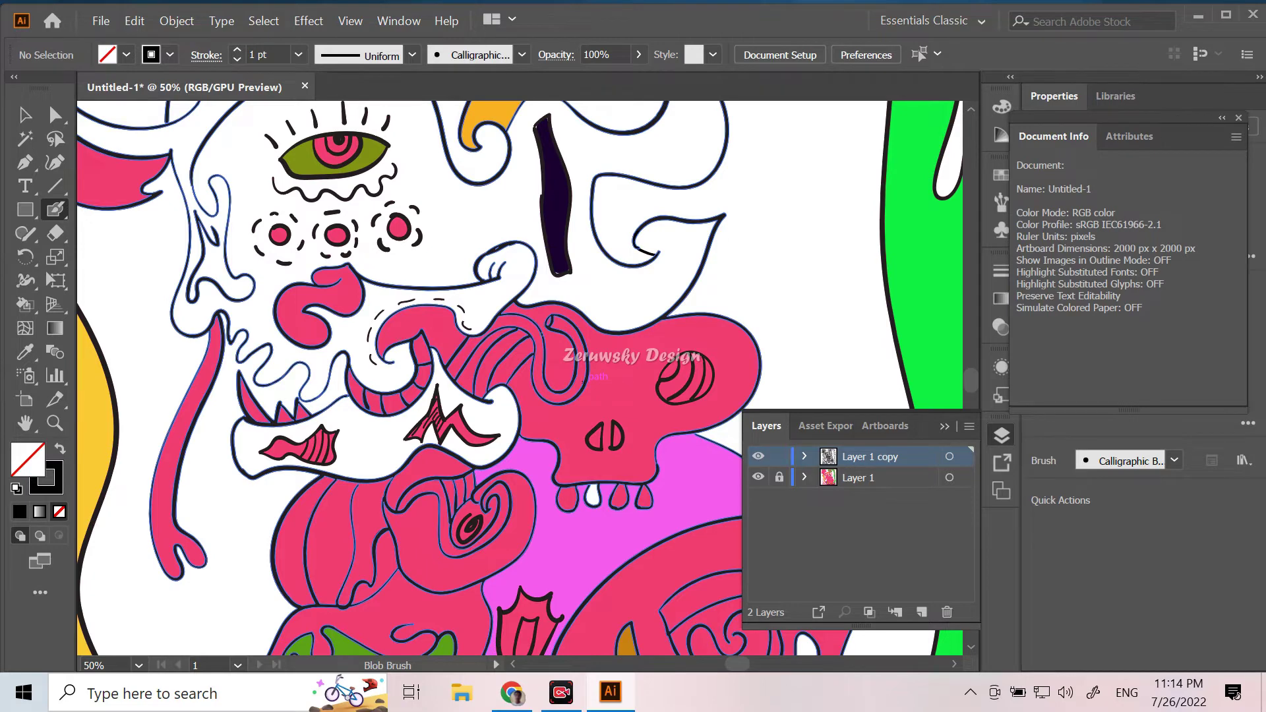
{"action": "left_click_drag", "start_coordinate": [619, 288], "coordinate": [603, 358]}
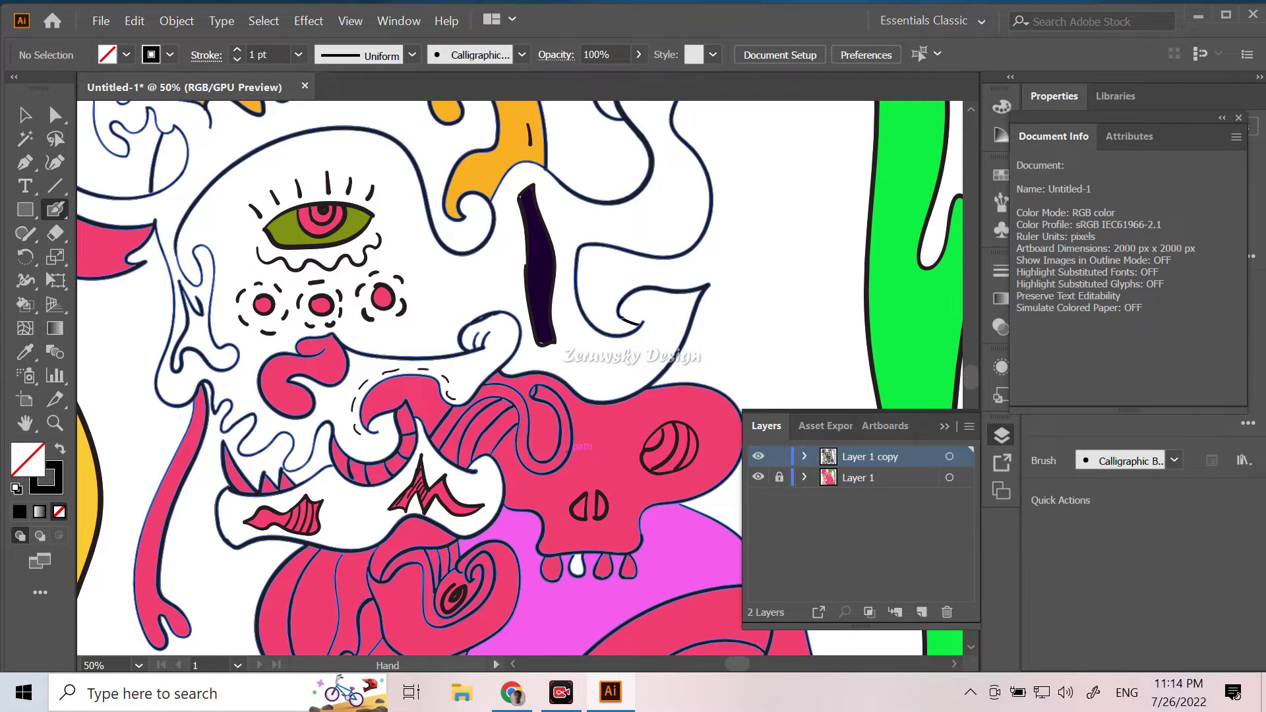
{"action": "mouse_move", "coordinate": [602, 357]}
{"action": "left_mouse_down"}
{"action": "mouse_move", "coordinate": [784, 384]}
{"action": "mouse_move", "coordinate": [781, 212]}
{"action": "left_mouse_up"}
{"action": "key", "text": "space"}
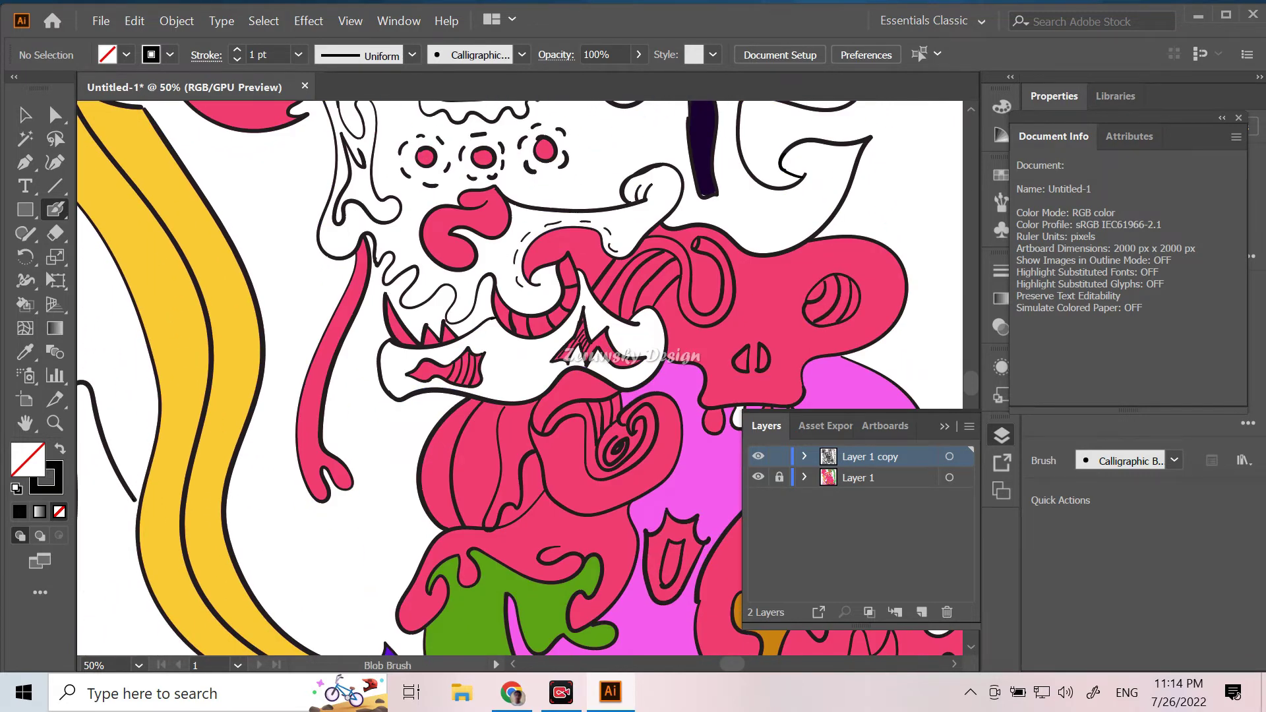
{"action": "left_click", "coordinate": [780, 456]}
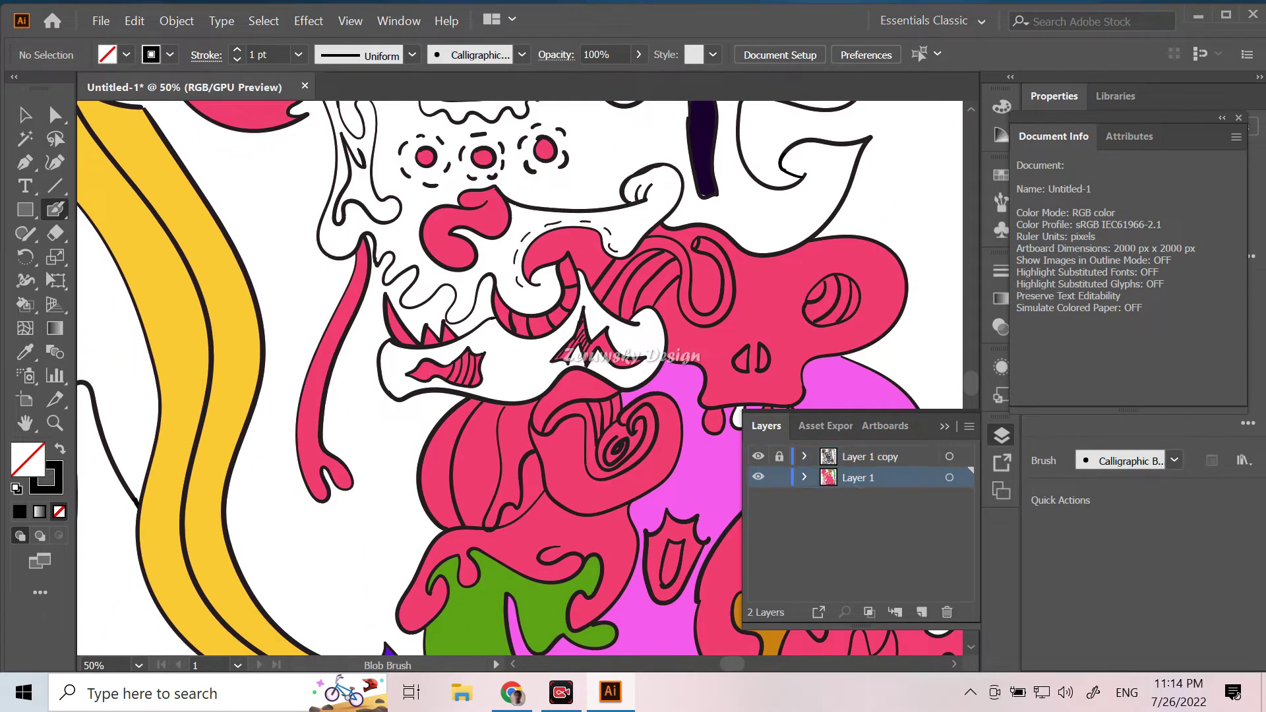
Step: Make Layer 1 active, select all its artwork and convert it to a Live Paint group
{"action": "left_click", "coordinate": [857, 476]}
{"action": "key", "text": "ctrl+minus"}
{"action": "key", "text": "ctrl+minus"}
{"action": "key", "text": "ctrl+minus"}
{"action": "key", "text": "v"}
{"action": "key", "text": "ctrl+a"}
{"action": "key", "text": "k"}
{"action": "key", "text": "ctrl+alt+x"}
Step: Set the fill to peach #FFDEC8 and paint a region of the artwork
{"action": "key", "text": "F6"}
{"action": "key", "text": "Right"}
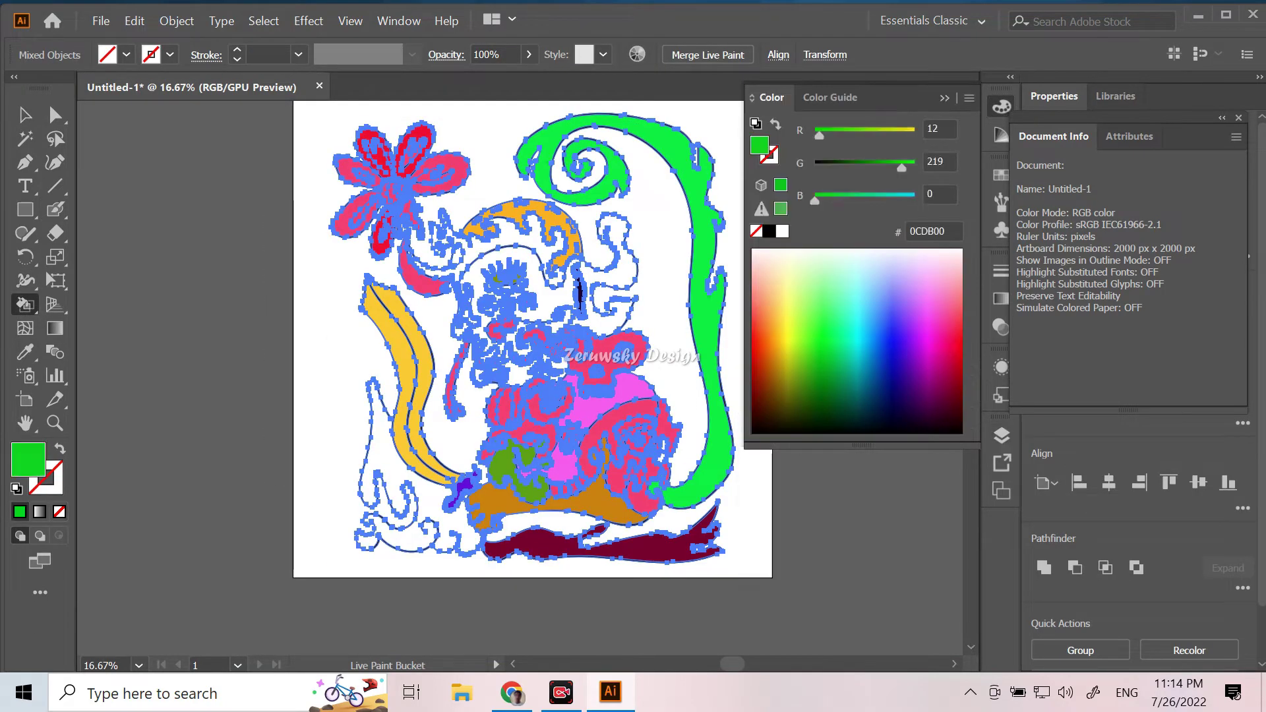
{"action": "key", "text": "Right"}
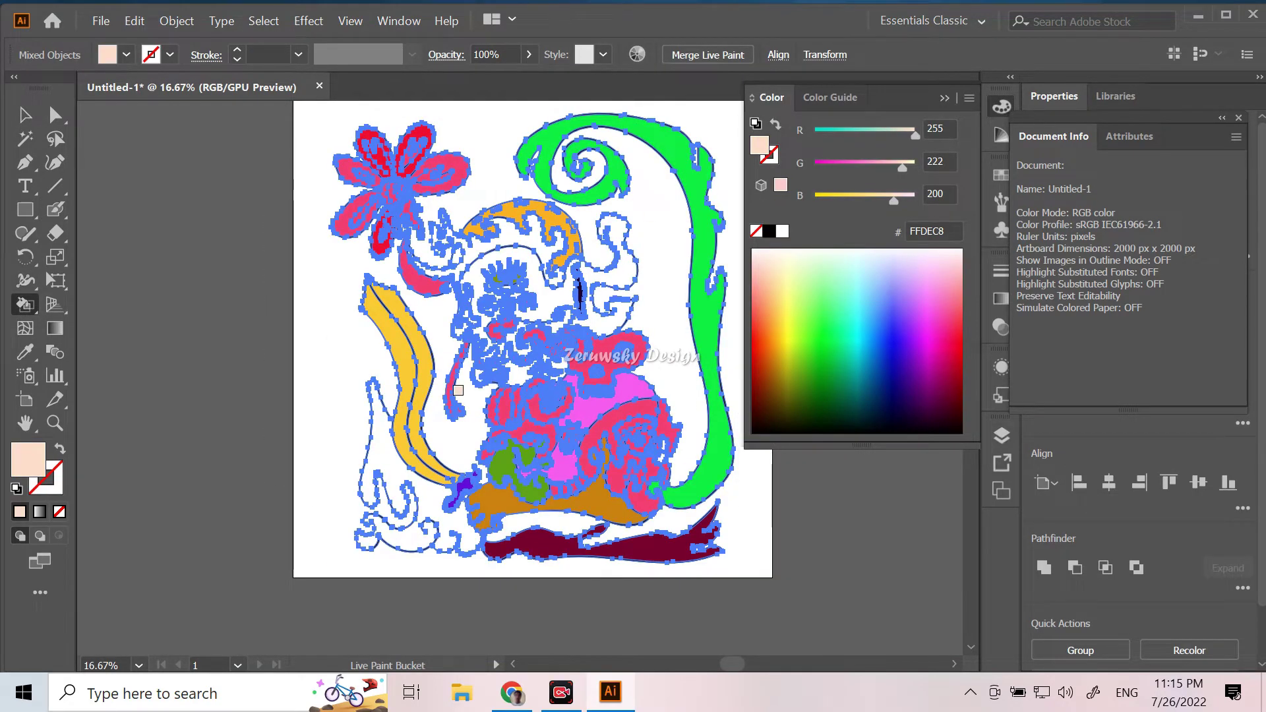
{"action": "left_click", "coordinate": [509, 462]}
{"action": "key", "text": "Return"}
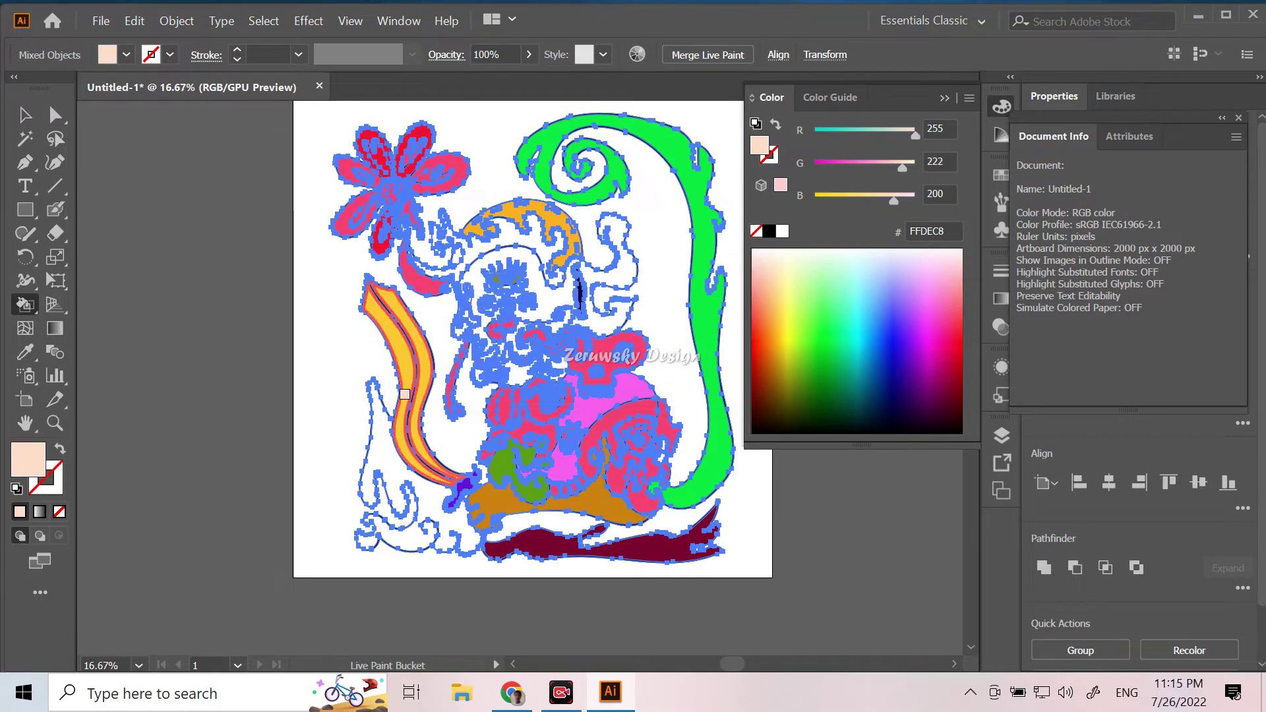
Step: Retry peach Live Paint fills on the face and another region, then deselect everything
{"action": "key", "text": "a"}
{"action": "key", "text": "ctrl+shift+a"}
{"action": "key", "text": "ctrl+a"}
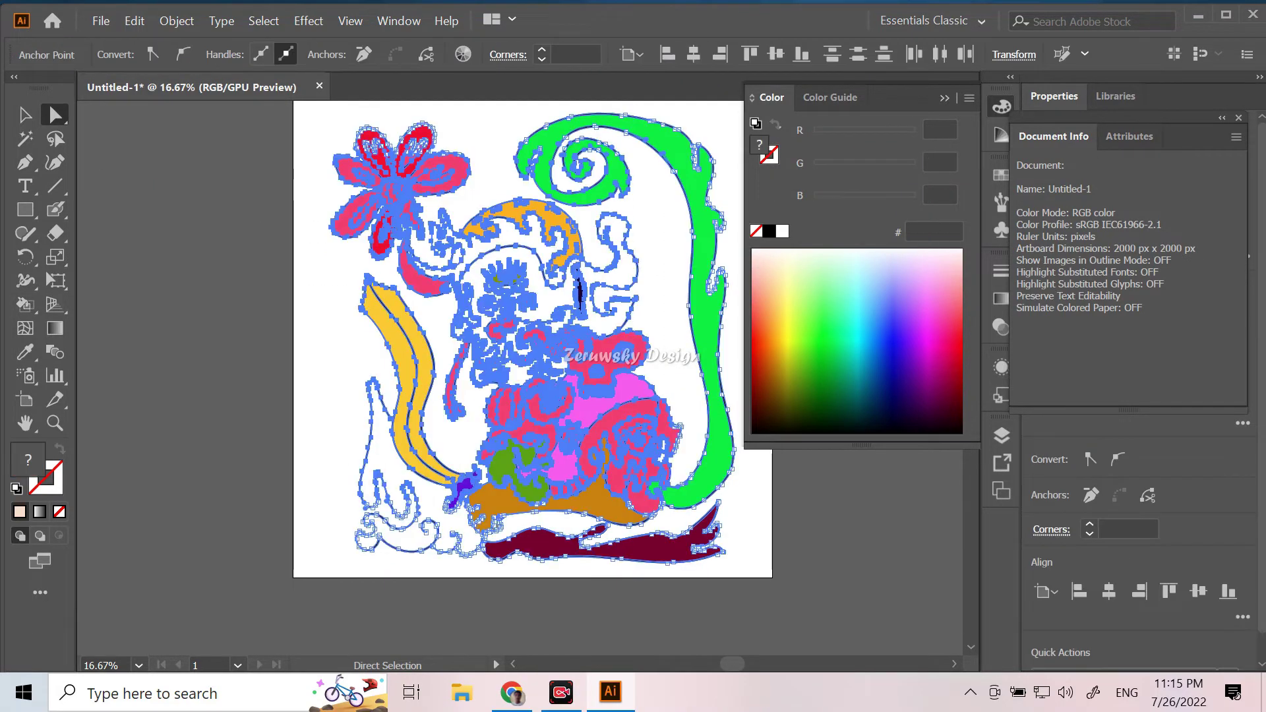
{"action": "key", "text": "k"}
{"action": "left_click", "coordinate": [526, 224]}
{"action": "key", "text": "Return"}
{"action": "left_click", "coordinate": [382, 443]}
{"action": "key", "text": "Return"}
{"action": "key", "text": "v"}
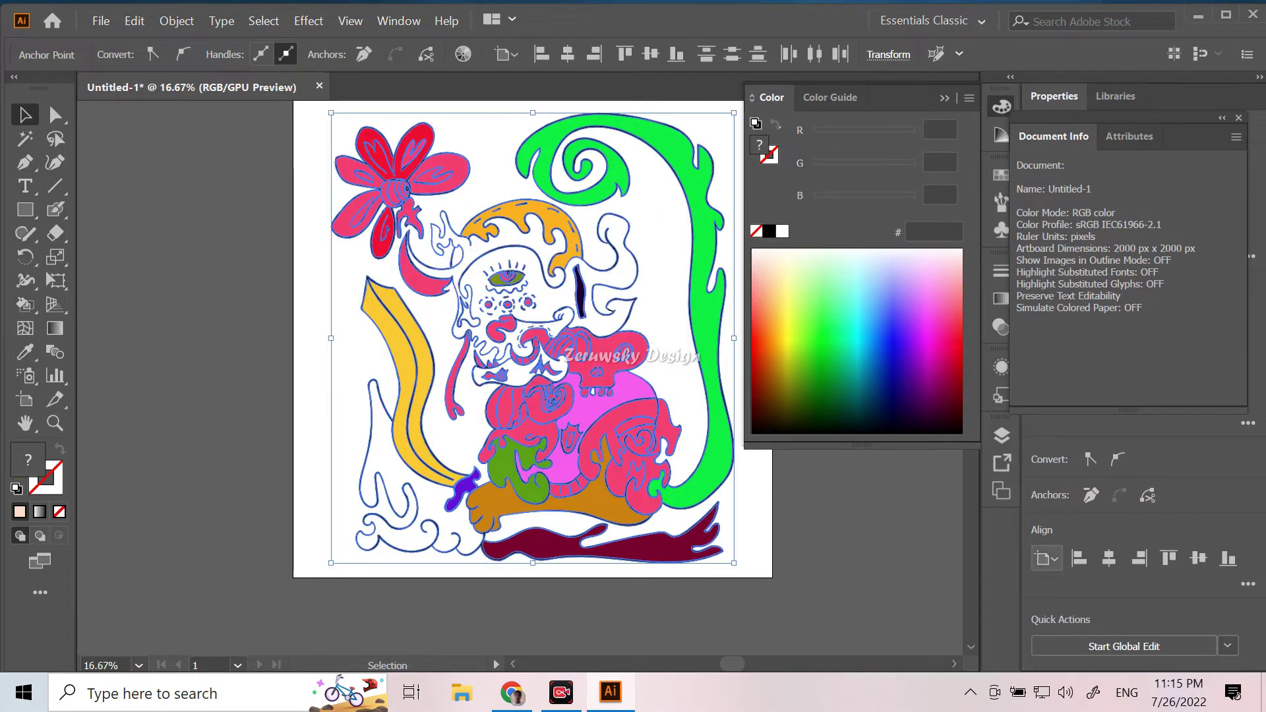
{"action": "left_click", "coordinate": [1002, 435]}
{"action": "left_click", "coordinate": [54, 209]}
{"action": "key", "text": "ctrl+shift+a"}
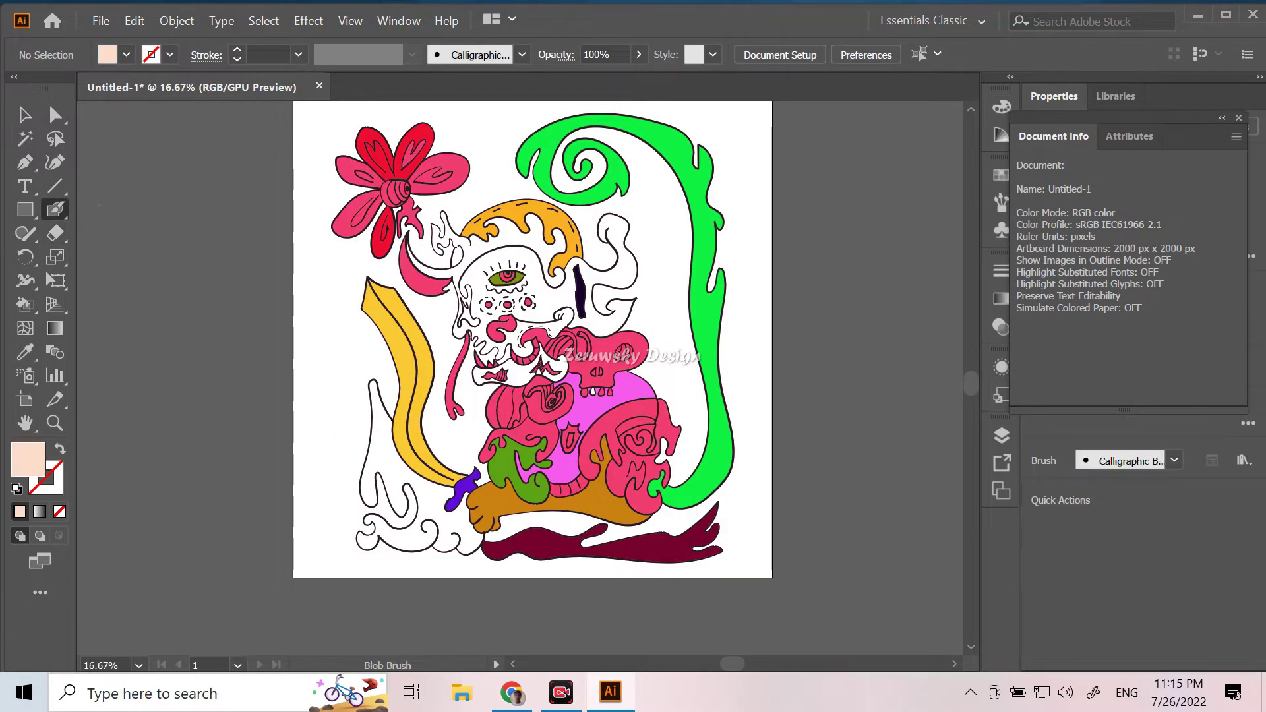
Step: Undo the Live Paint conversion and set the fill back to peach with no stroke
{"action": "key", "text": "ctrl+equal"}
{"action": "key", "text": "ctrl+equal"}
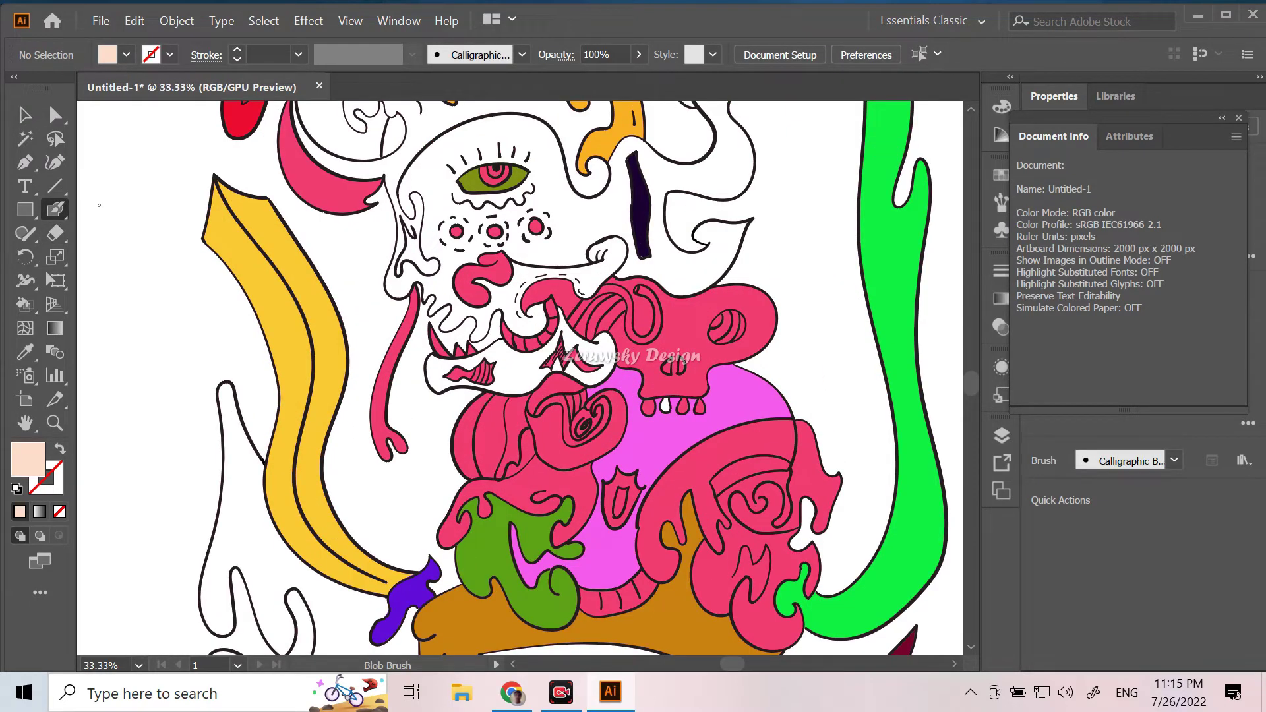
{"action": "key", "text": "ctrl+equal"}
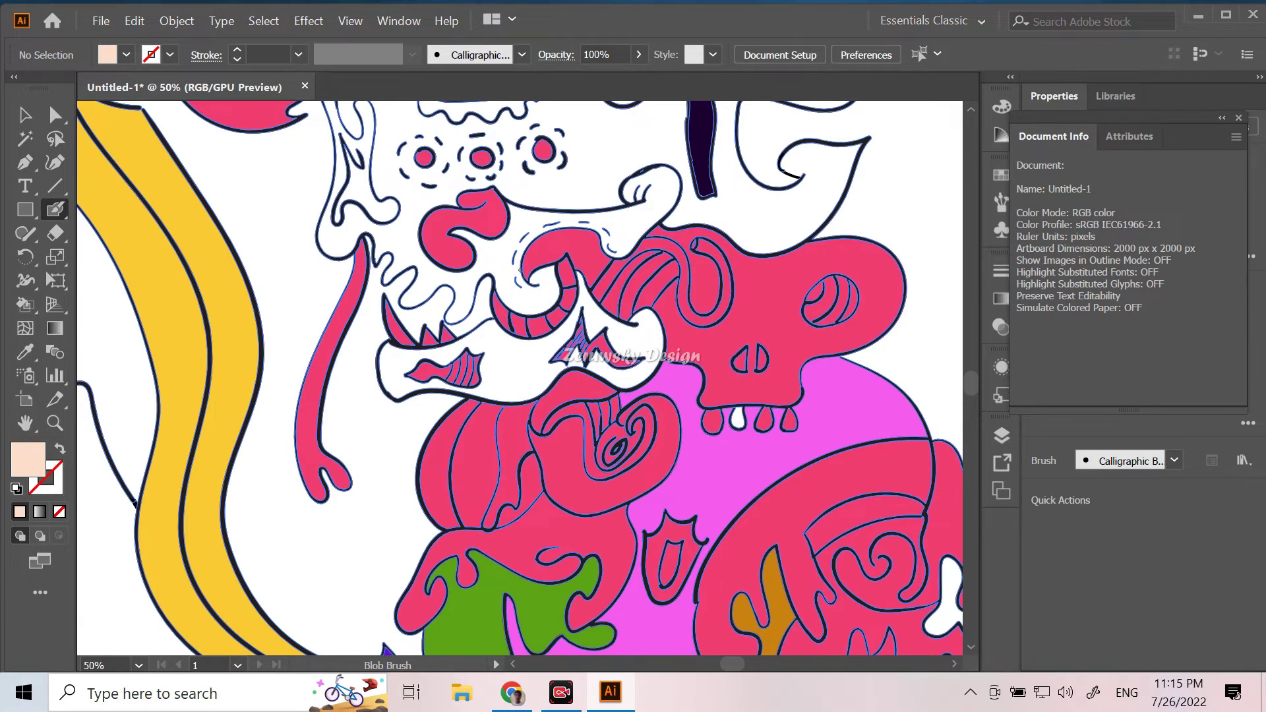
{"action": "key", "text": "ctrl+z"}
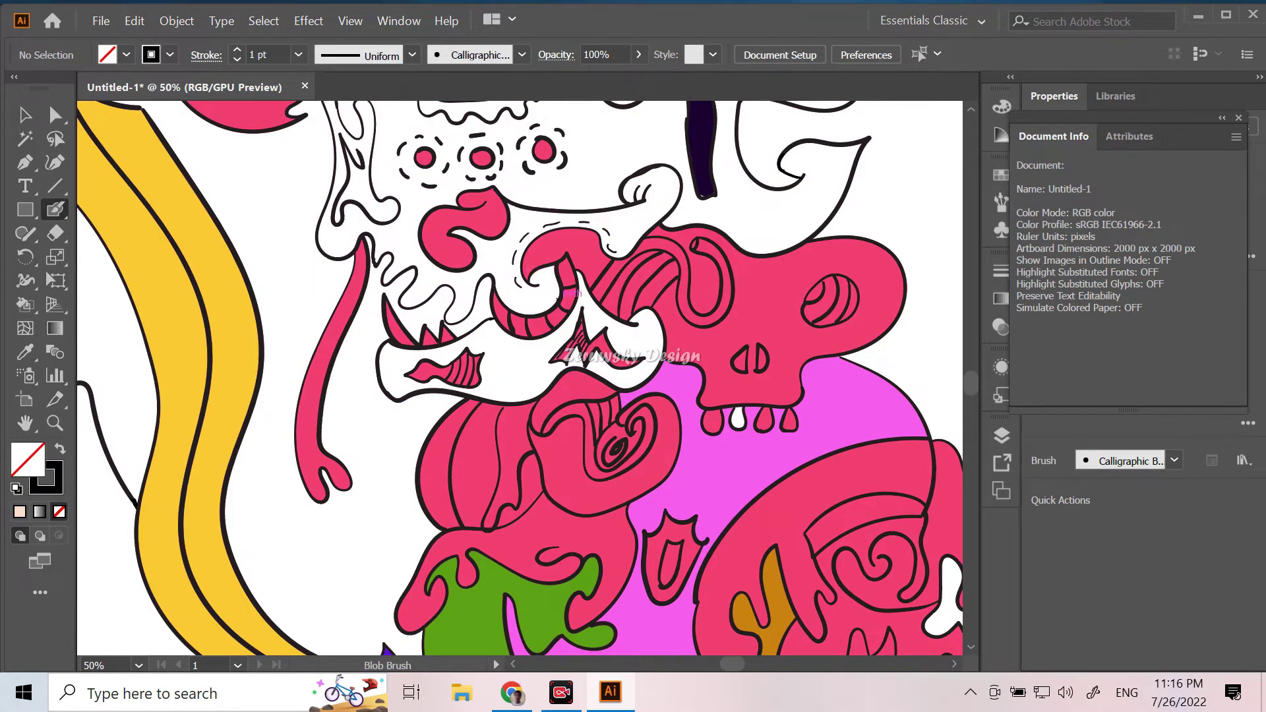
{"action": "scroll", "coordinate": [575, 293], "scroll_direction": "up", "scroll_amount": 3}
{"action": "scroll", "coordinate": [575, 293], "scroll_direction": "up", "scroll_amount": 2}
{"action": "left_click", "coordinate": [20, 511]}
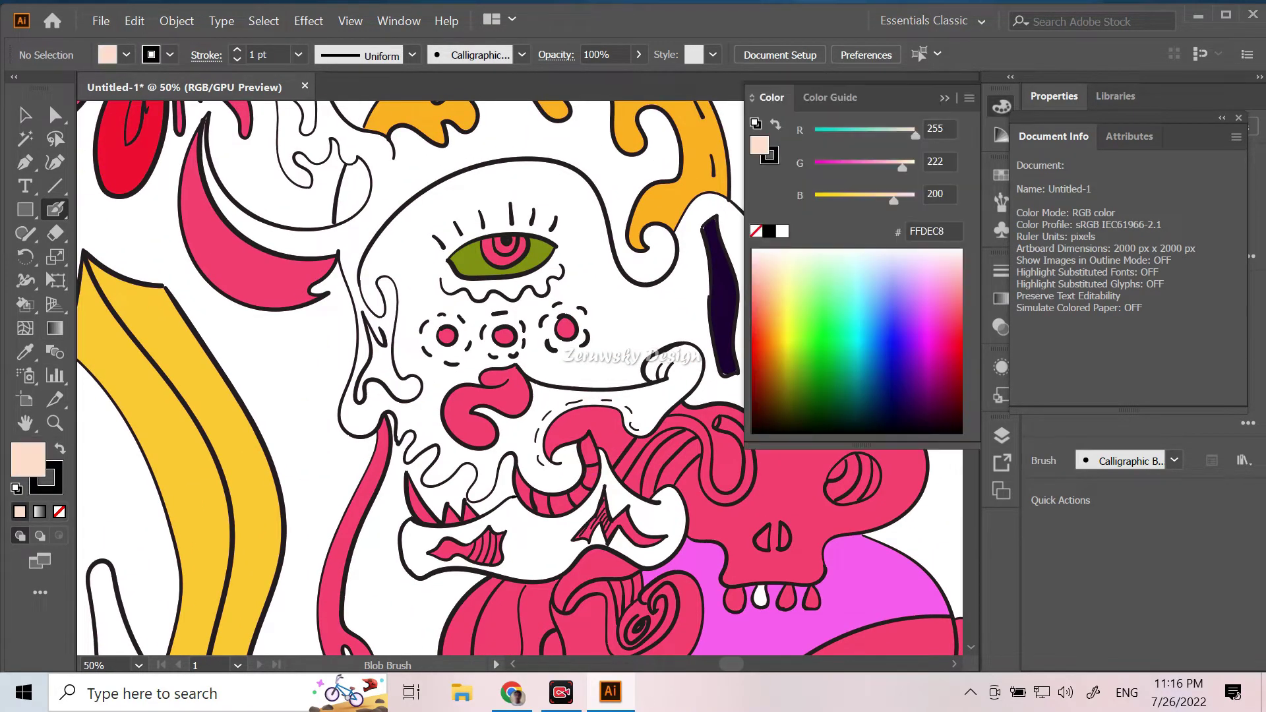
{"action": "scroll", "coordinate": [521, 379], "scroll_direction": "right", "scroll_amount": 3}
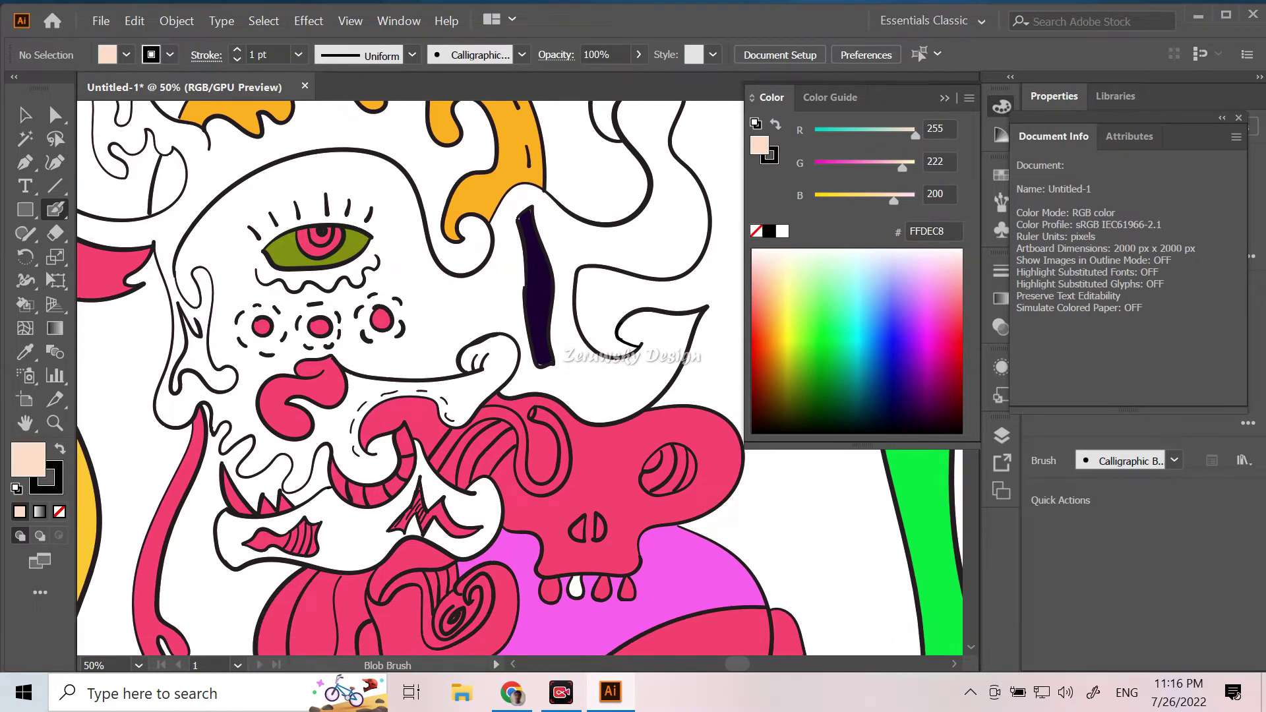
{"action": "key", "text": "x"}
Step: Trace a peach Blob Brush outline along the head's left side and over the eye's top
{"action": "key", "text": "slash"}
{"action": "key", "text": "x"}
{"action": "key", "text": "v"}
{"action": "key", "text": "a"}
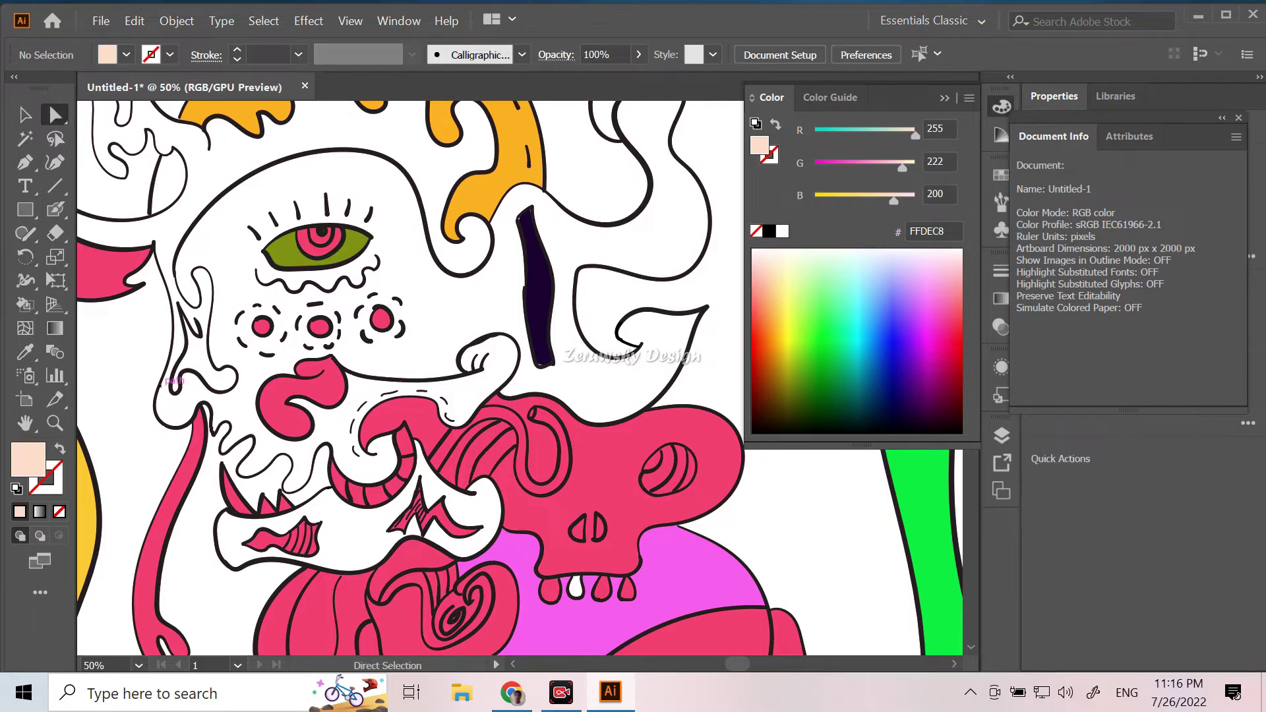
{"action": "left_click", "coordinate": [1001, 435]}
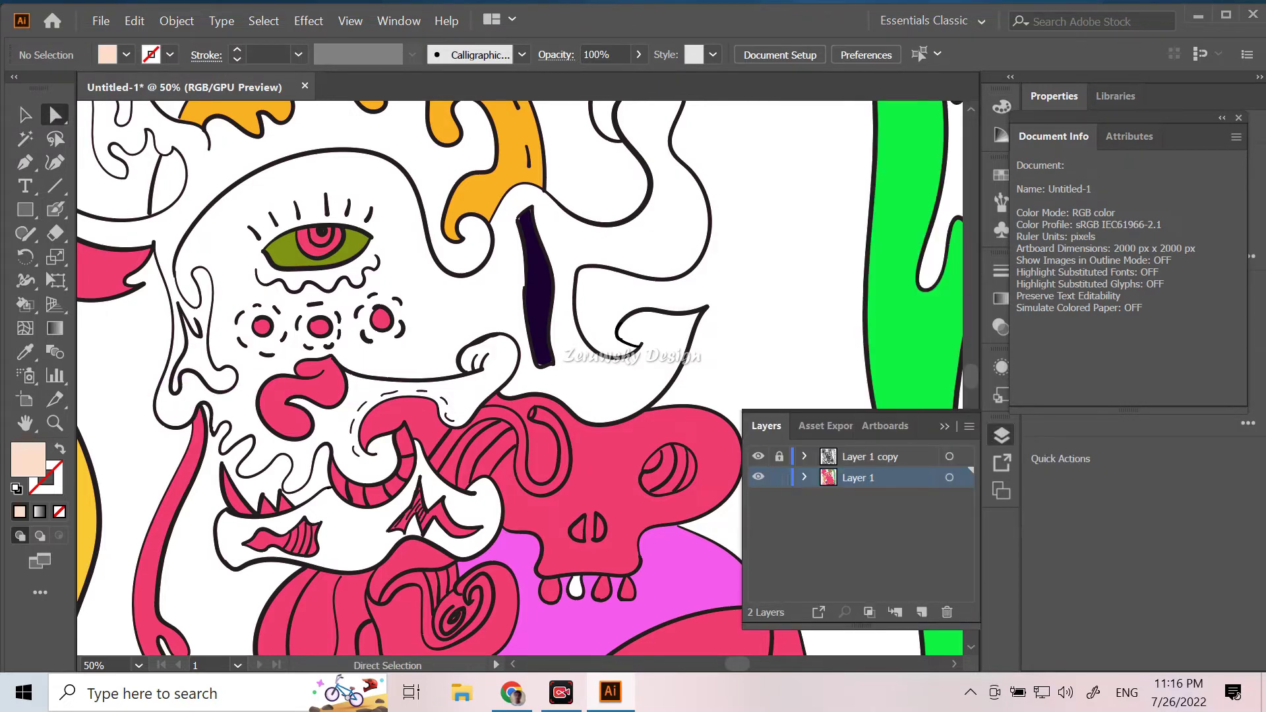
{"action": "key", "text": "shift+b"}
{"action": "scroll", "coordinate": [217, 246], "scroll_direction": "up", "scroll_amount": 1}
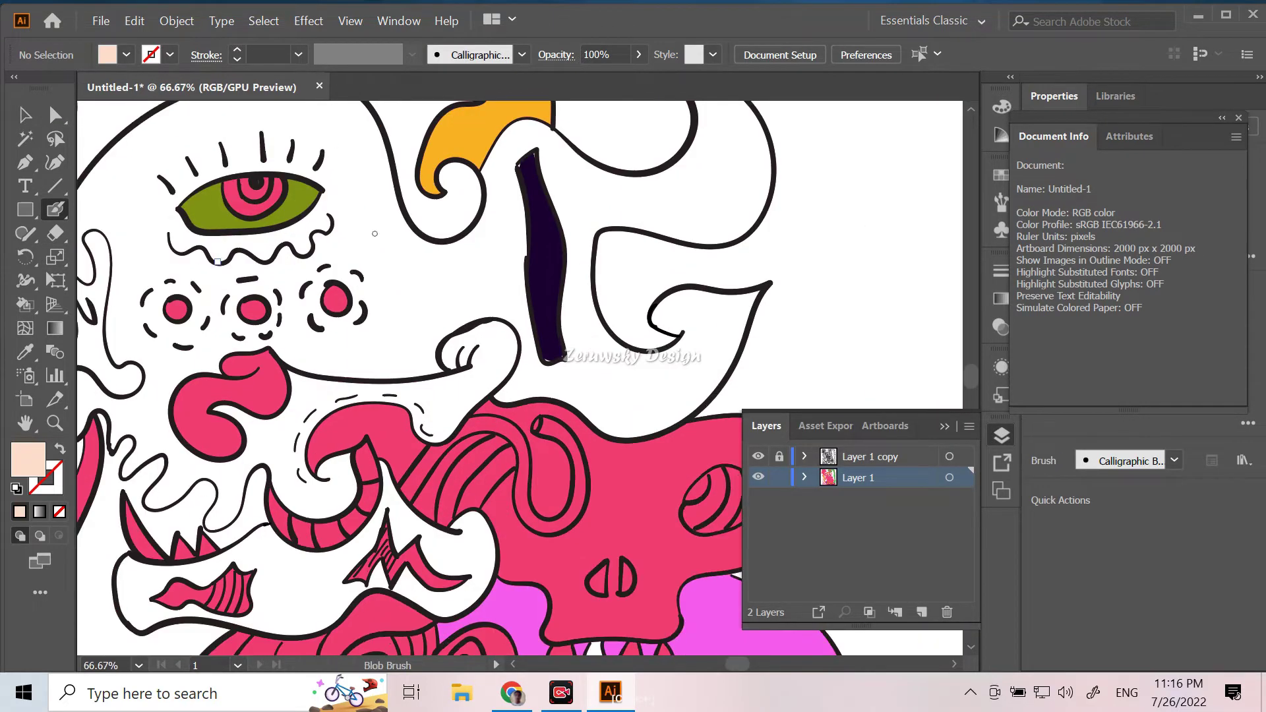
{"action": "scroll", "coordinate": [250, 264], "scroll_direction": "left", "scroll_amount": 3}
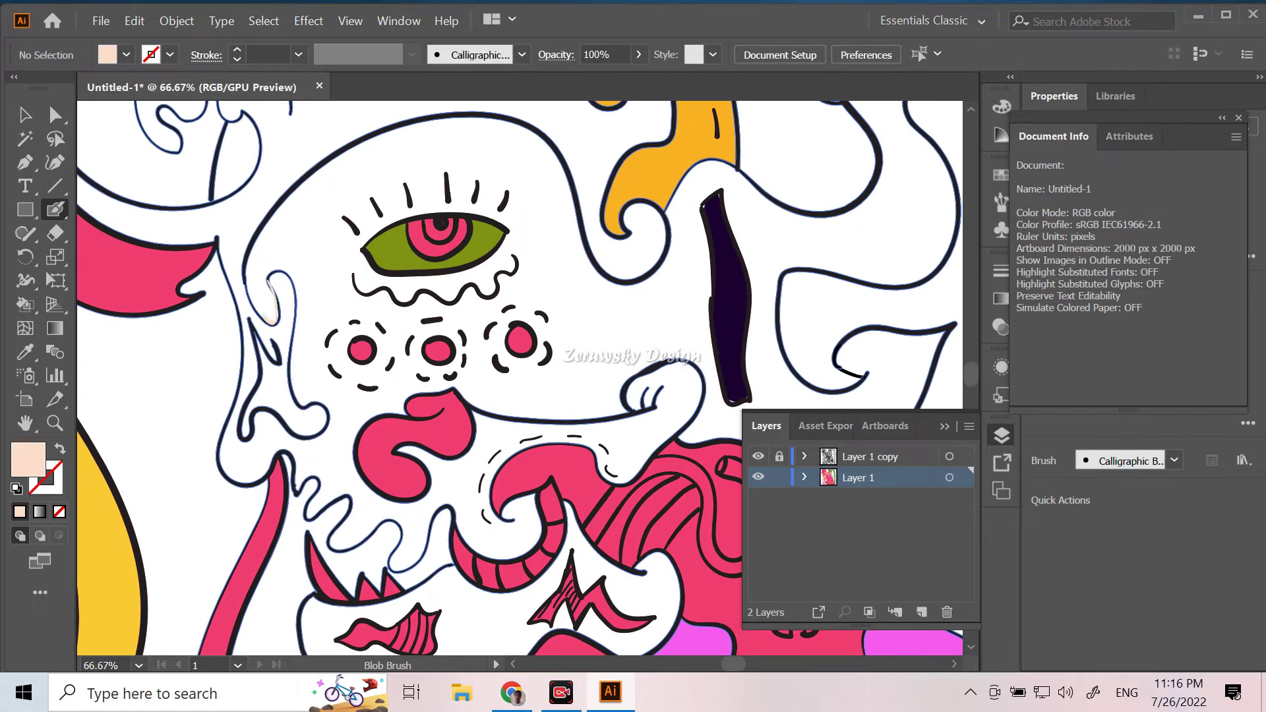
{"action": "mouse_move", "coordinate": [250, 239]}
{"action": "left_mouse_down"}
{"action": "mouse_move", "coordinate": [343, 151]}
{"action": "mouse_move", "coordinate": [429, 120]}
{"action": "left_mouse_up"}
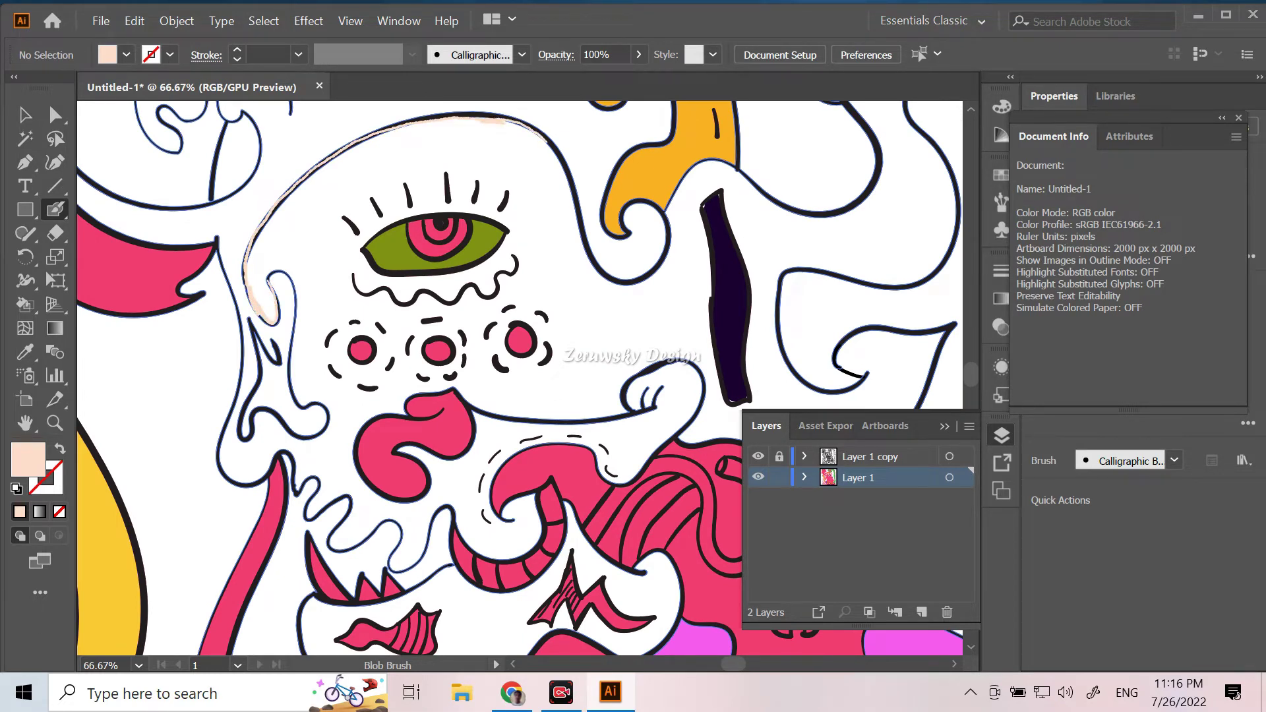
{"action": "mouse_move", "coordinate": [505, 227]}
{"action": "left_mouse_down"}
{"action": "mouse_move", "coordinate": [417, 214]}
{"action": "mouse_move", "coordinate": [300, 310]}
{"action": "left_mouse_up"}
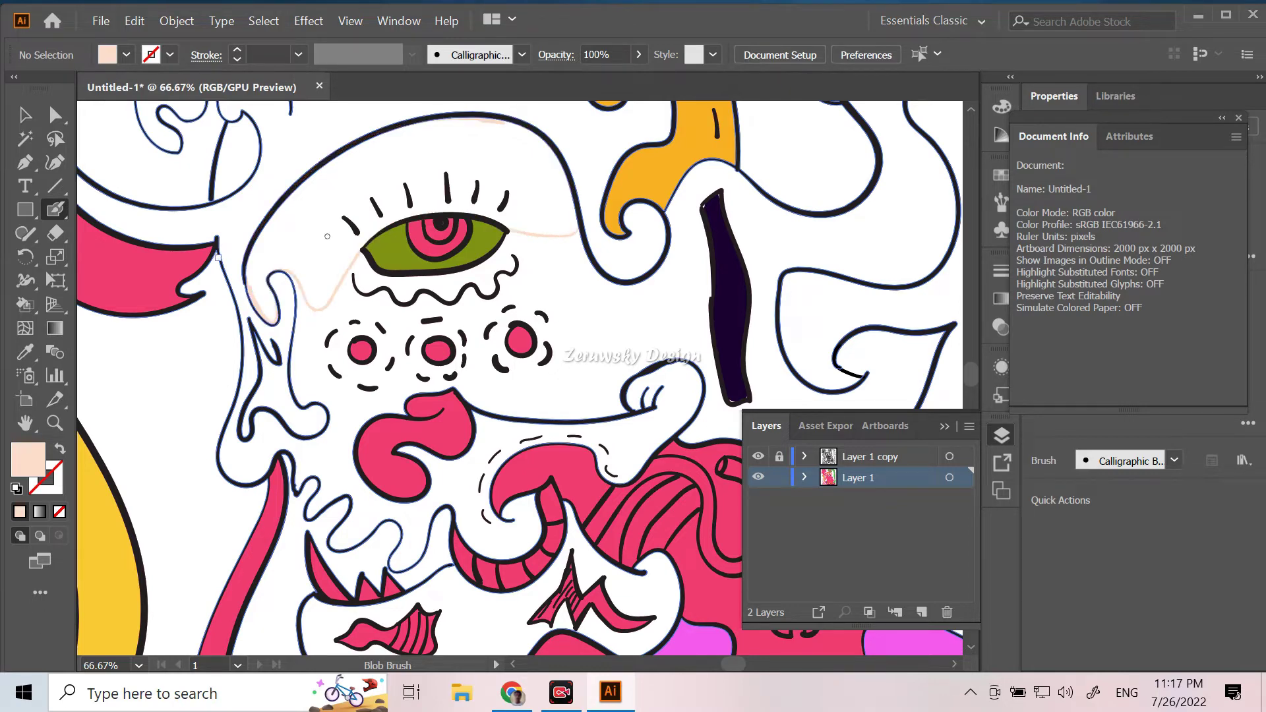
Step: Fill the forehead solid peach, then paint thin 2 pt peach strokes along the left edge and nose
{"action": "key", "text": "a"}
{"action": "key", "text": "ctrl+shift+a"}
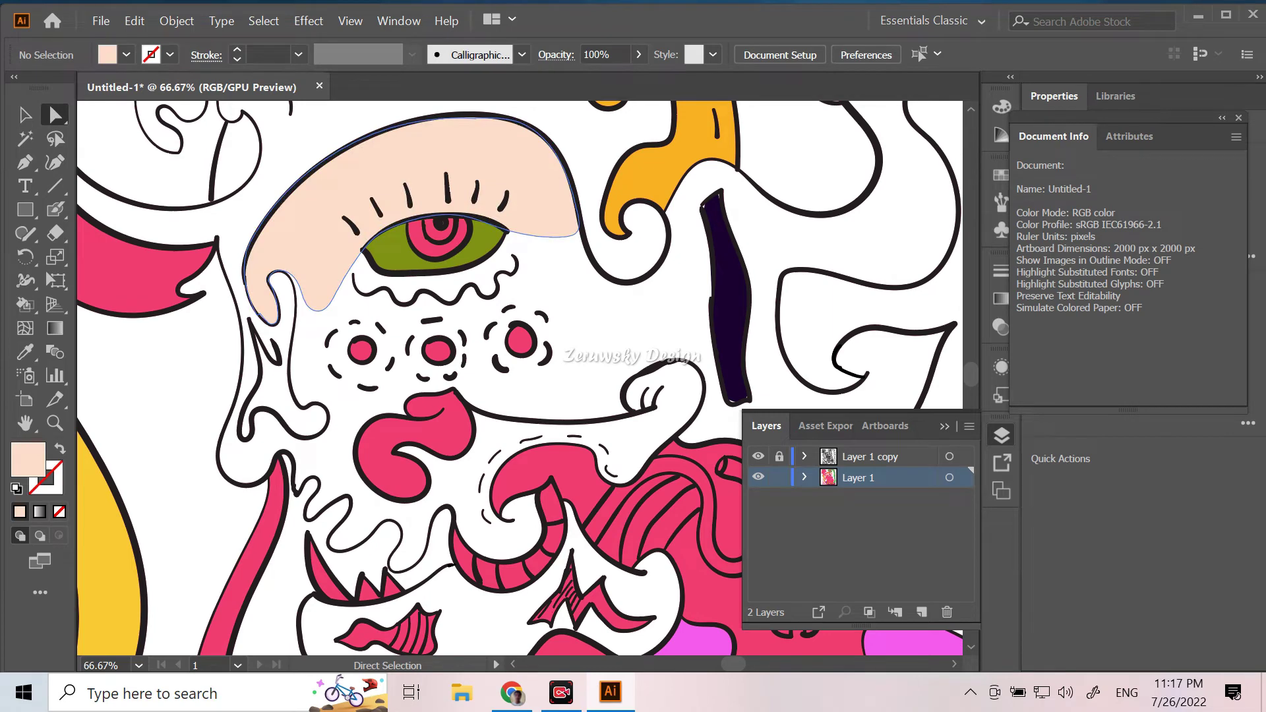
{"action": "key", "text": "shift+b"}
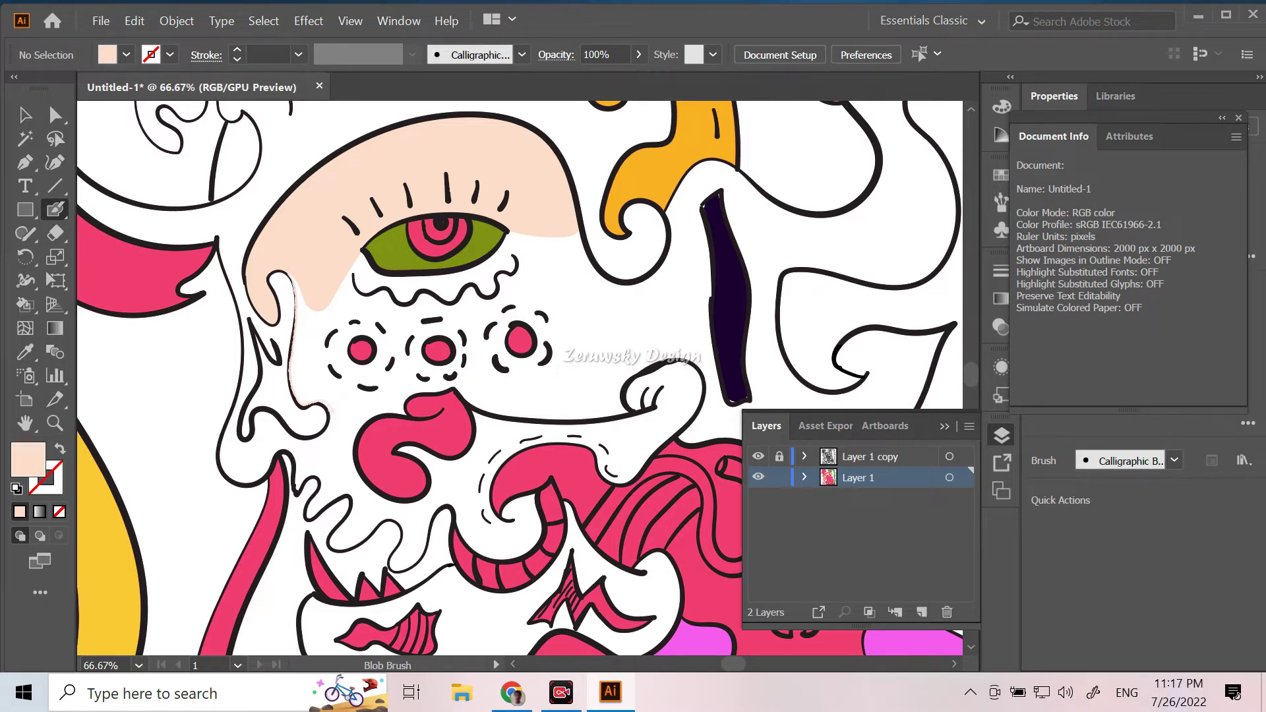
{"action": "key", "text": "shift+x"}
{"action": "left_click", "coordinate": [298, 55]}
{"action": "left_click", "coordinate": [316, 162]}
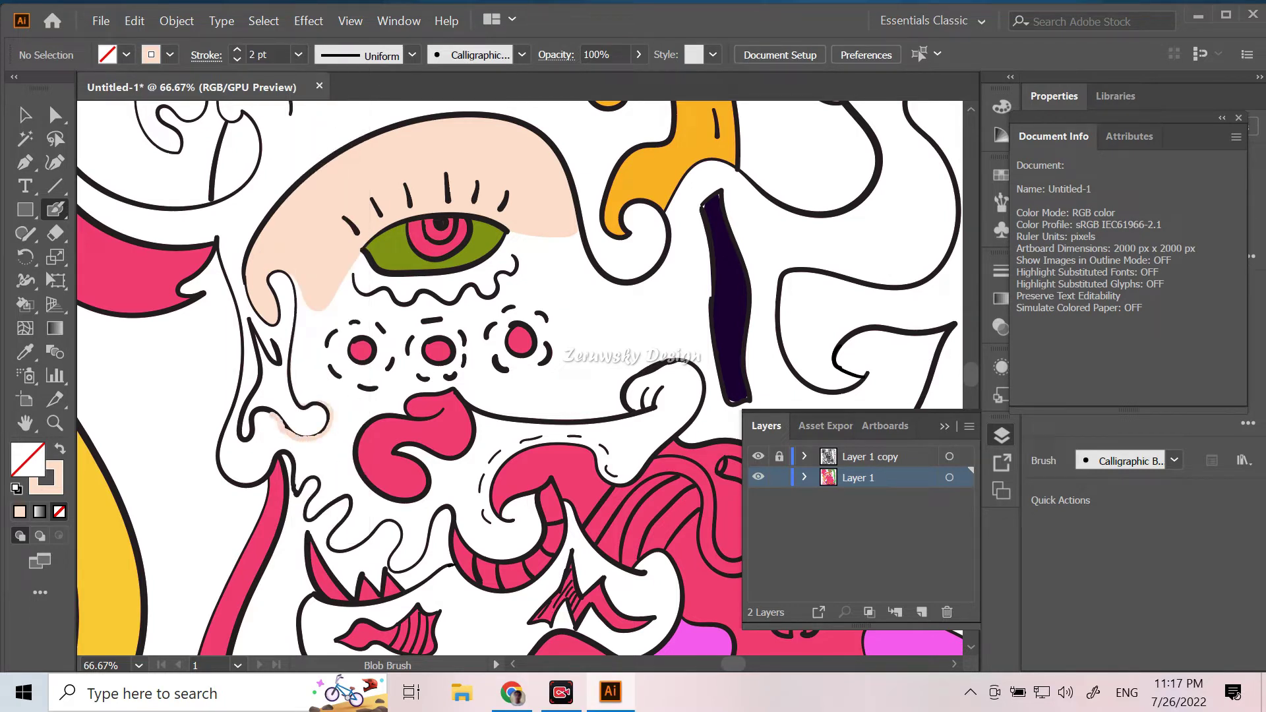
{"action": "mouse_move", "coordinate": [242, 435]}
{"action": "left_mouse_down"}
{"action": "mouse_move", "coordinate": [248, 373]}
{"action": "mouse_move", "coordinate": [225, 425]}
{"action": "mouse_move", "coordinate": [228, 480]}
{"action": "left_mouse_up"}
{"action": "left_click_drag", "start_coordinate": [250, 385], "coordinate": [327, 422]}
{"action": "mouse_move", "coordinate": [323, 508]}
{"action": "left_mouse_down"}
{"action": "mouse_move", "coordinate": [366, 478]}
{"action": "mouse_move", "coordinate": [393, 414]}
{"action": "mouse_move", "coordinate": [353, 368]}
{"action": "mouse_move", "coordinate": [347, 309]}
{"action": "left_mouse_up"}
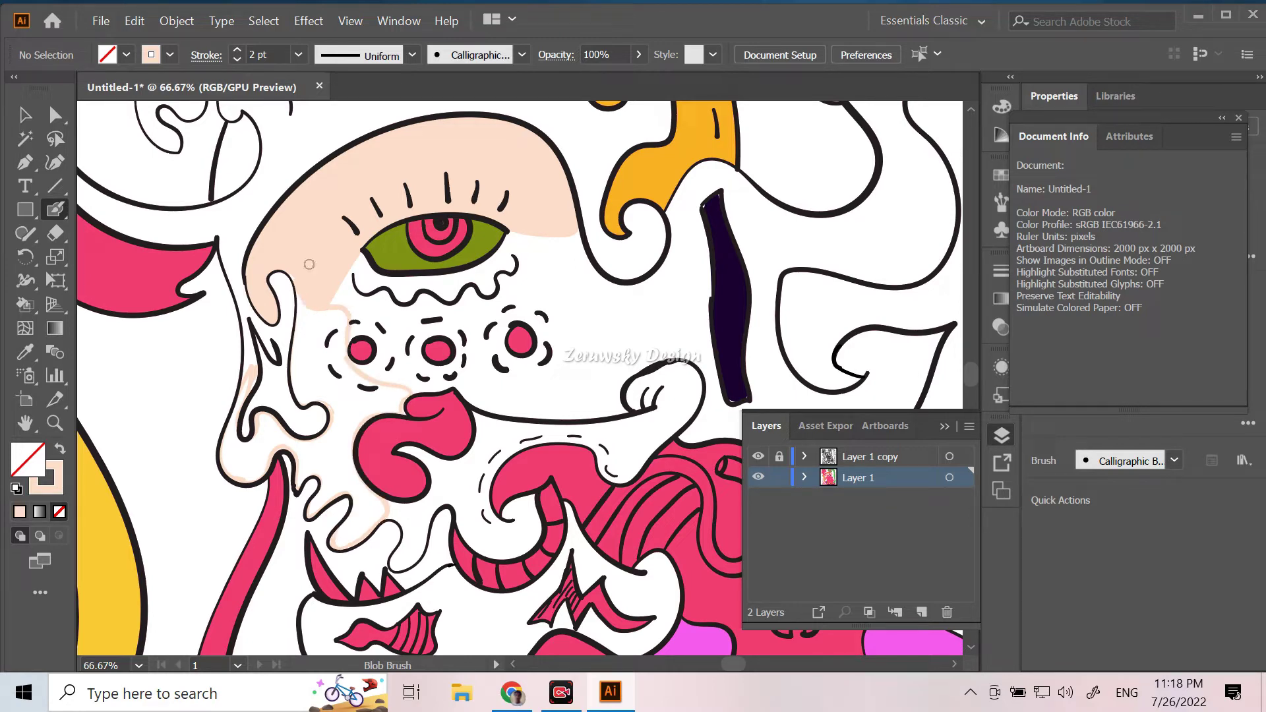
Step: Inspect the peach forehead path's lower-left points with Direct Selection, then resume the Blob Brush
{"action": "key", "text": "a"}
{"action": "left_click", "coordinate": [358, 371]}
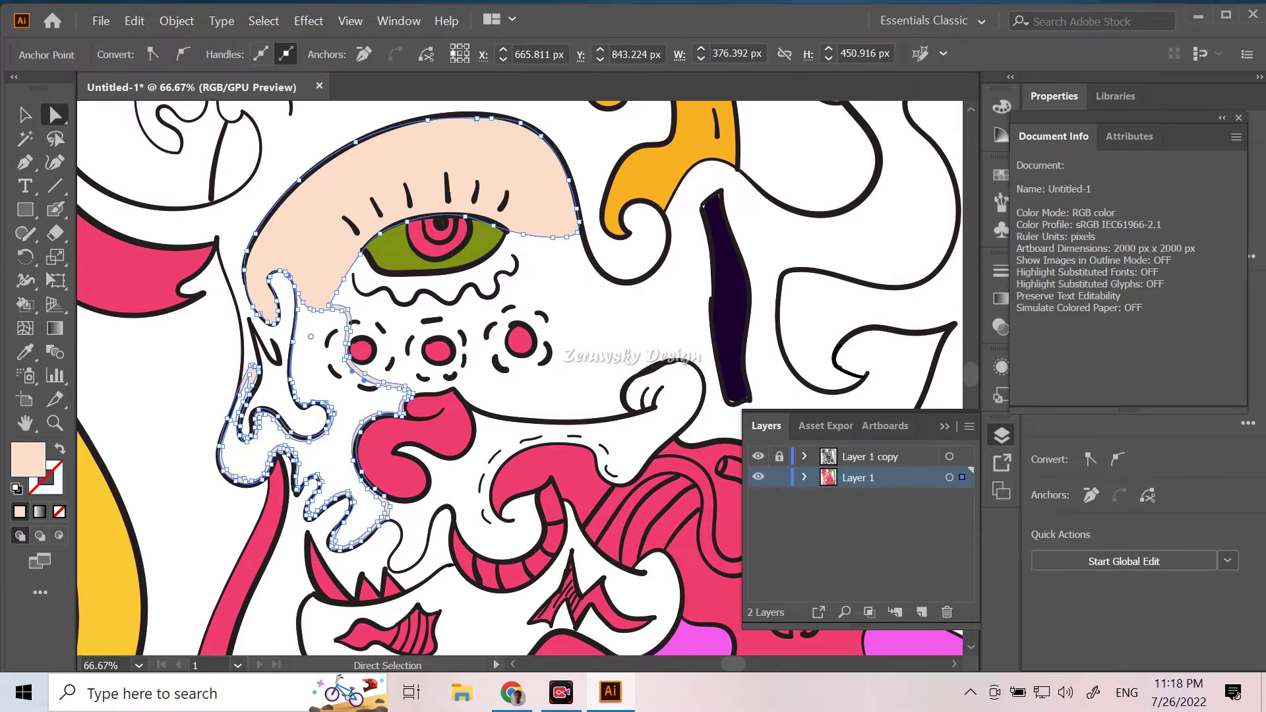
{"action": "left_click_drag", "start_coordinate": [300, 412], "coordinate": [270, 418]}
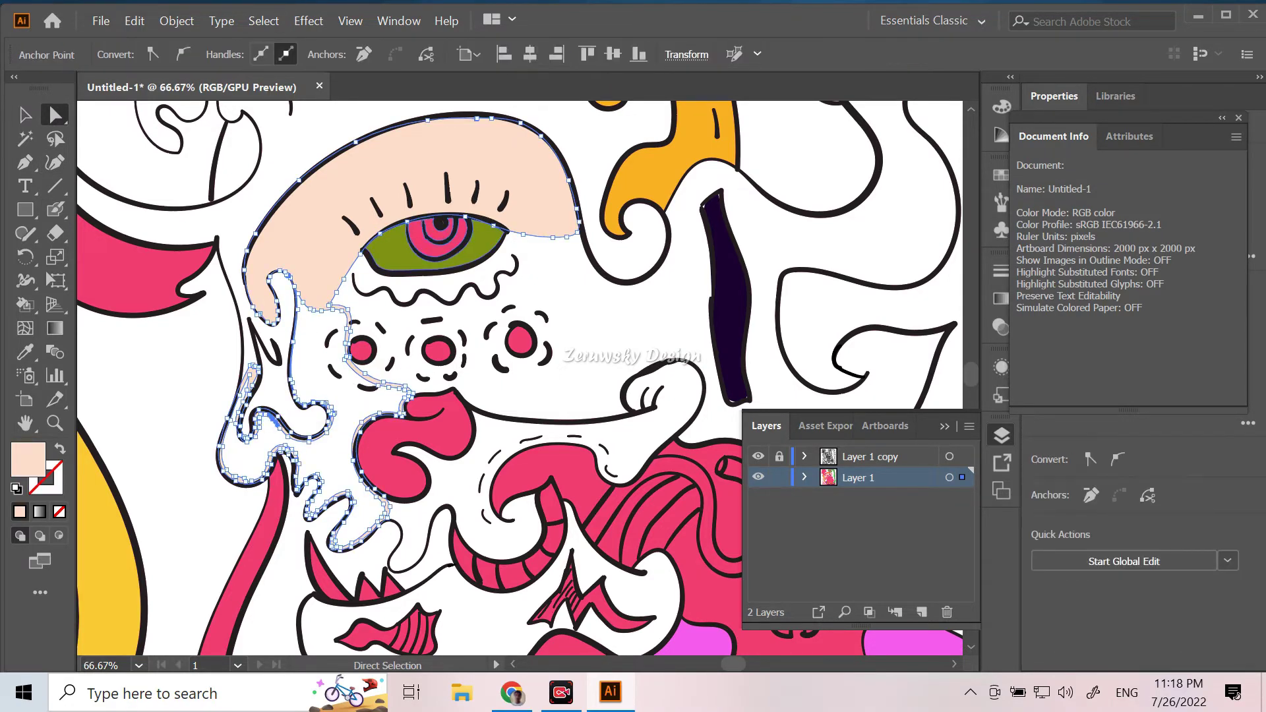
{"action": "key", "text": "shift+b"}
{"action": "key", "text": "ctrl+shift+a"}
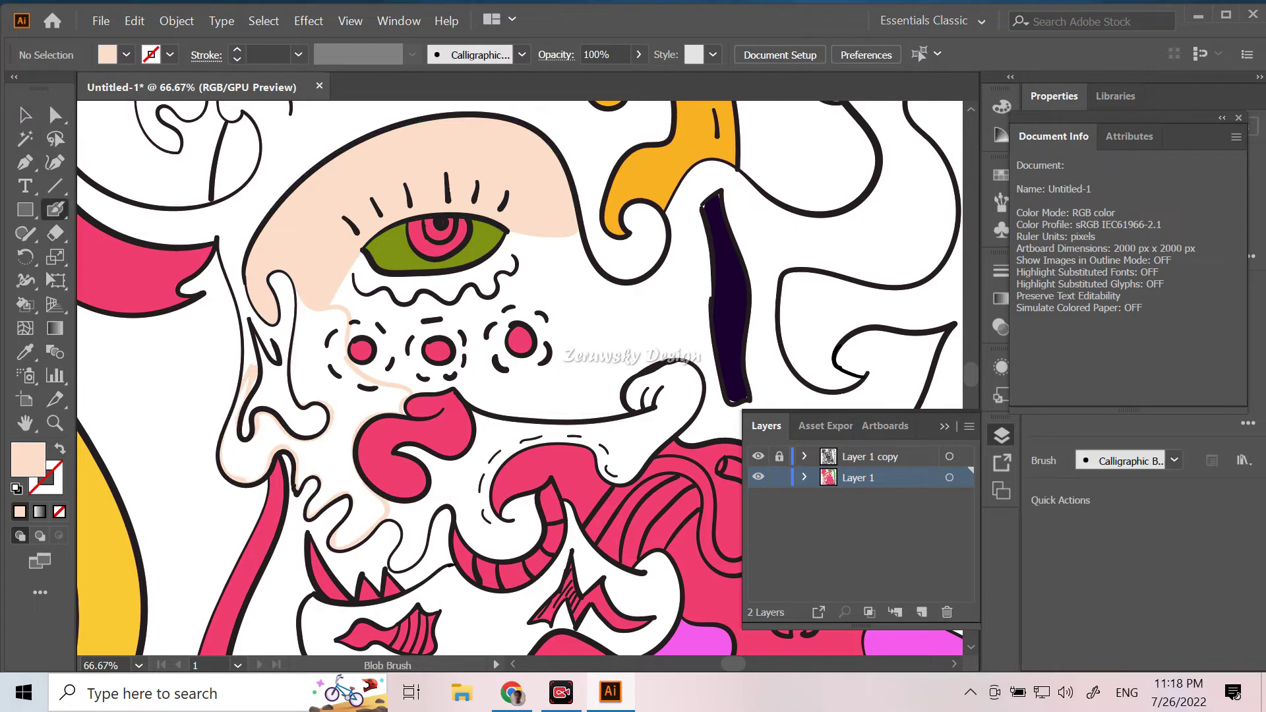
{"action": "left_click", "coordinate": [298, 54]}
Step: Raise the Blob Brush to 4 then 6 pt and paint peach down the left edge and under the eye
{"action": "left_click", "coordinate": [323, 185]}
{"action": "left_click", "coordinate": [298, 55]}
{"action": "left_click", "coordinate": [323, 206]}
{"action": "key", "text": "slash"}
{"action": "left_click", "coordinate": [298, 55]}
{"action": "left_click", "coordinate": [323, 206]}
{"action": "left_click_drag", "start_coordinate": [298, 310], "coordinate": [293, 399]}
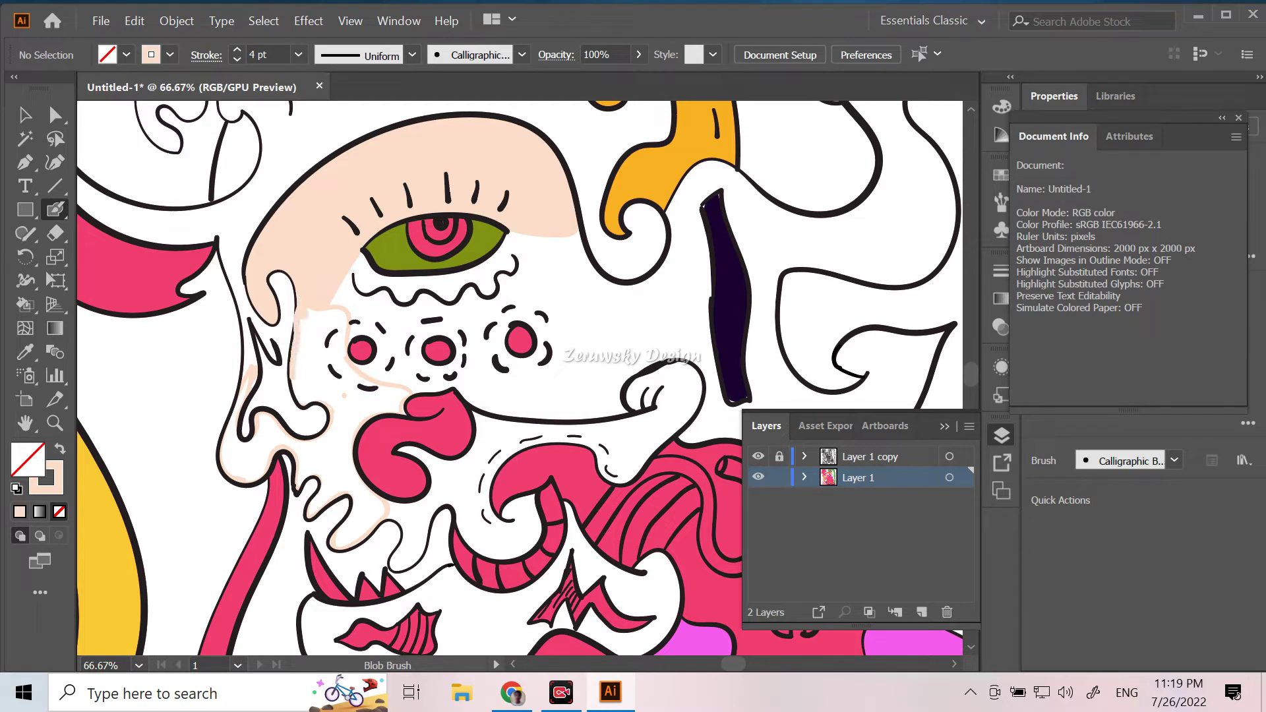
{"action": "left_click", "coordinate": [298, 54]}
{"action": "left_click", "coordinate": [322, 248]}
{"action": "left_click_drag", "start_coordinate": [330, 290], "coordinate": [307, 383]}
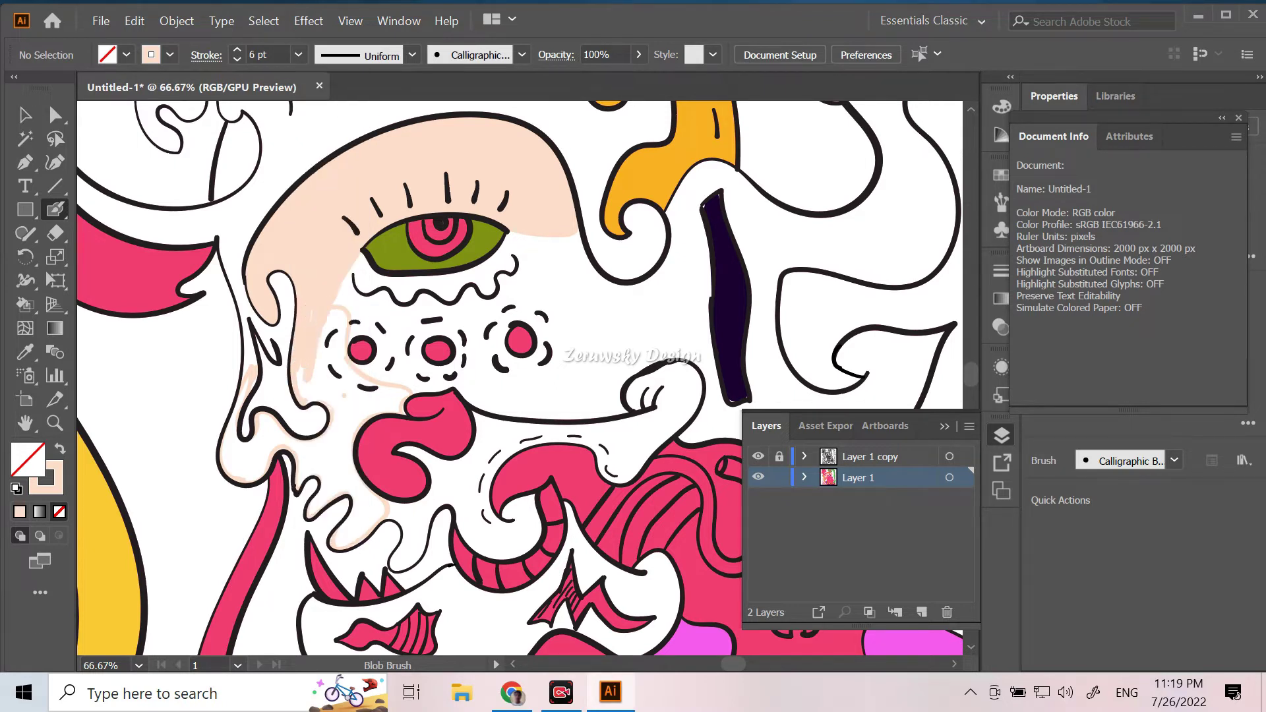
{"action": "left_click_drag", "start_coordinate": [360, 264], "coordinate": [337, 304]}
{"action": "left_click_drag", "start_coordinate": [518, 231], "coordinate": [385, 277]}
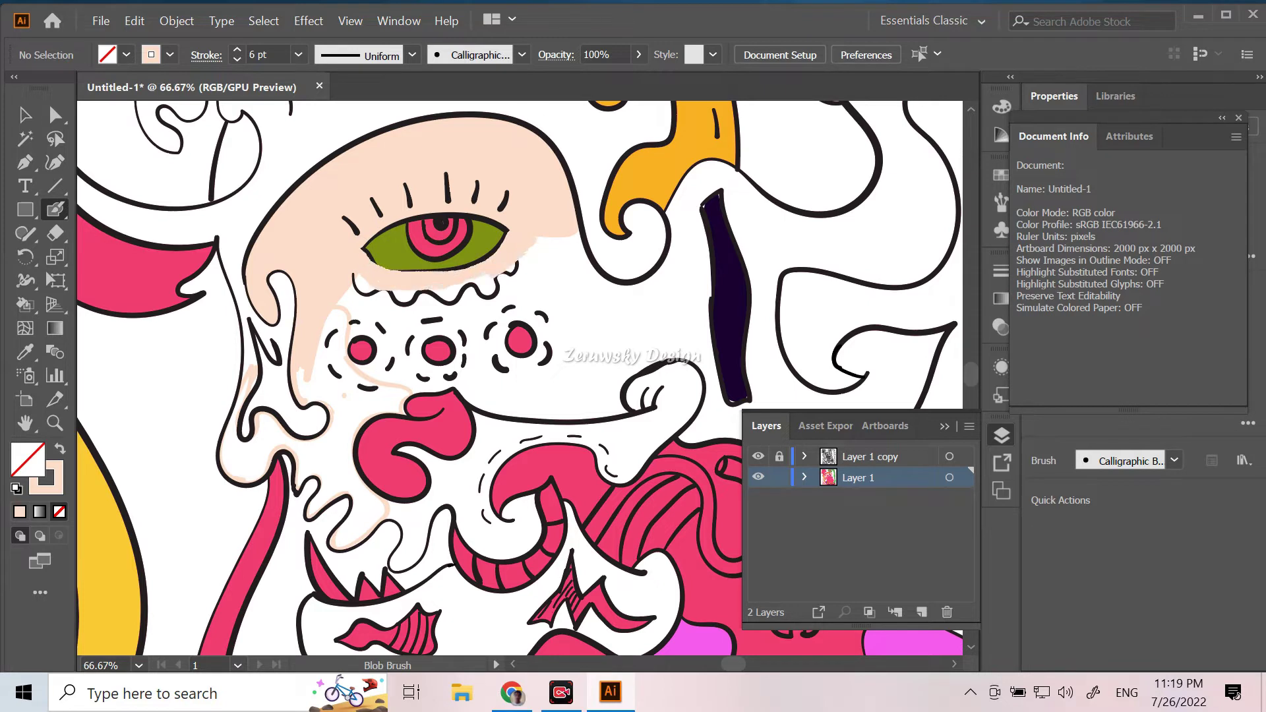
{"action": "mouse_move", "coordinate": [363, 267]}
{"action": "left_mouse_down"}
{"action": "mouse_move", "coordinate": [544, 229]}
{"action": "mouse_move", "coordinate": [349, 297]}
{"action": "left_mouse_up"}
Step: At 9 pt, paint peach around the eye's right corner, the dots and the face's right side
{"action": "left_click", "coordinate": [298, 54]}
{"action": "left_click", "coordinate": [317, 306]}
{"action": "left_click_drag", "start_coordinate": [521, 290], "coordinate": [547, 254]}
{"action": "mouse_move", "coordinate": [359, 310]}
{"action": "left_mouse_down"}
{"action": "mouse_move", "coordinate": [326, 340]}
{"action": "mouse_move", "coordinate": [340, 326]}
{"action": "mouse_move", "coordinate": [349, 395]}
{"action": "mouse_move", "coordinate": [347, 445]}
{"action": "mouse_move", "coordinate": [330, 389]}
{"action": "mouse_move", "coordinate": [333, 441]}
{"action": "left_mouse_up"}
{"action": "mouse_move", "coordinate": [370, 356]}
{"action": "left_mouse_down"}
{"action": "mouse_move", "coordinate": [345, 306]}
{"action": "mouse_move", "coordinate": [396, 322]}
{"action": "mouse_move", "coordinate": [374, 403]}
{"action": "mouse_move", "coordinate": [461, 346]}
{"action": "left_mouse_up"}
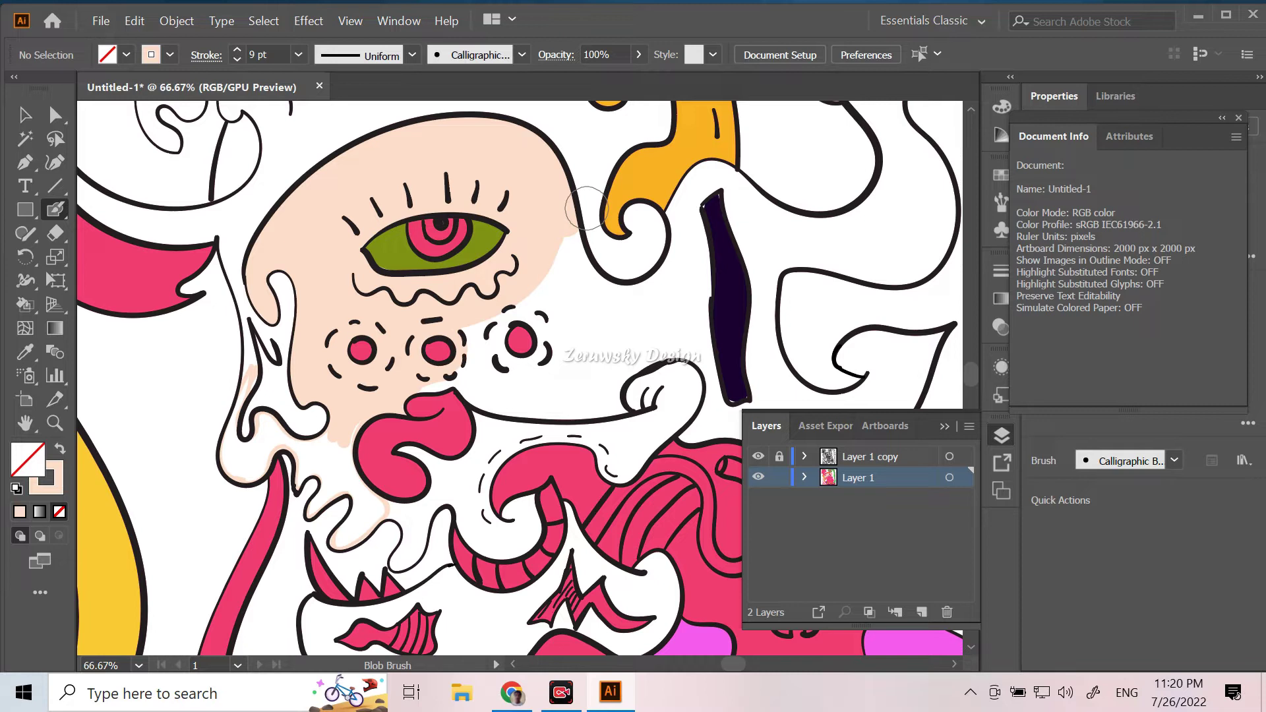
{"action": "mouse_move", "coordinate": [573, 239]}
{"action": "left_mouse_down"}
{"action": "mouse_move", "coordinate": [439, 388]}
{"action": "mouse_move", "coordinate": [481, 359]}
{"action": "left_mouse_up"}
{"action": "mouse_move", "coordinate": [472, 402]}
{"action": "left_mouse_down"}
{"action": "mouse_move", "coordinate": [456, 326]}
{"action": "mouse_move", "coordinate": [501, 376]}
{"action": "mouse_move", "coordinate": [554, 360]}
{"action": "mouse_move", "coordinate": [547, 283]}
{"action": "mouse_move", "coordinate": [528, 297]}
{"action": "mouse_move", "coordinate": [561, 242]}
{"action": "mouse_move", "coordinate": [554, 363]}
{"action": "mouse_move", "coordinate": [527, 389]}
{"action": "mouse_move", "coordinate": [507, 356]}
{"action": "left_mouse_up"}
{"action": "key", "text": "ctrl+z"}
{"action": "key", "text": "ctrl+z"}
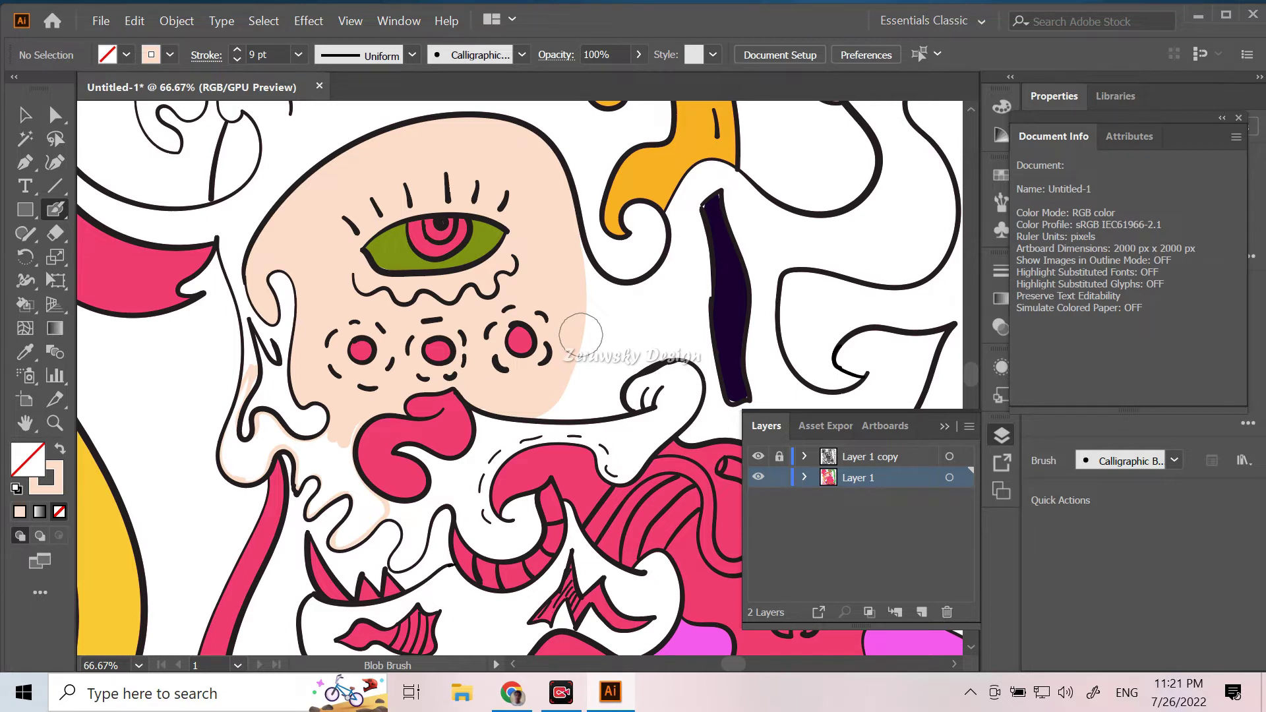
Step: Fill the white areas around the chin and tongue curl with peach, undoing a stray stroke
{"action": "mouse_move", "coordinate": [630, 405]}
{"action": "left_mouse_down"}
{"action": "mouse_move", "coordinate": [692, 370]}
{"action": "mouse_move", "coordinate": [628, 469]}
{"action": "mouse_move", "coordinate": [496, 441]}
{"action": "mouse_move", "coordinate": [480, 504]}
{"action": "mouse_move", "coordinate": [524, 505]}
{"action": "mouse_move", "coordinate": [514, 551]}
{"action": "left_mouse_up"}
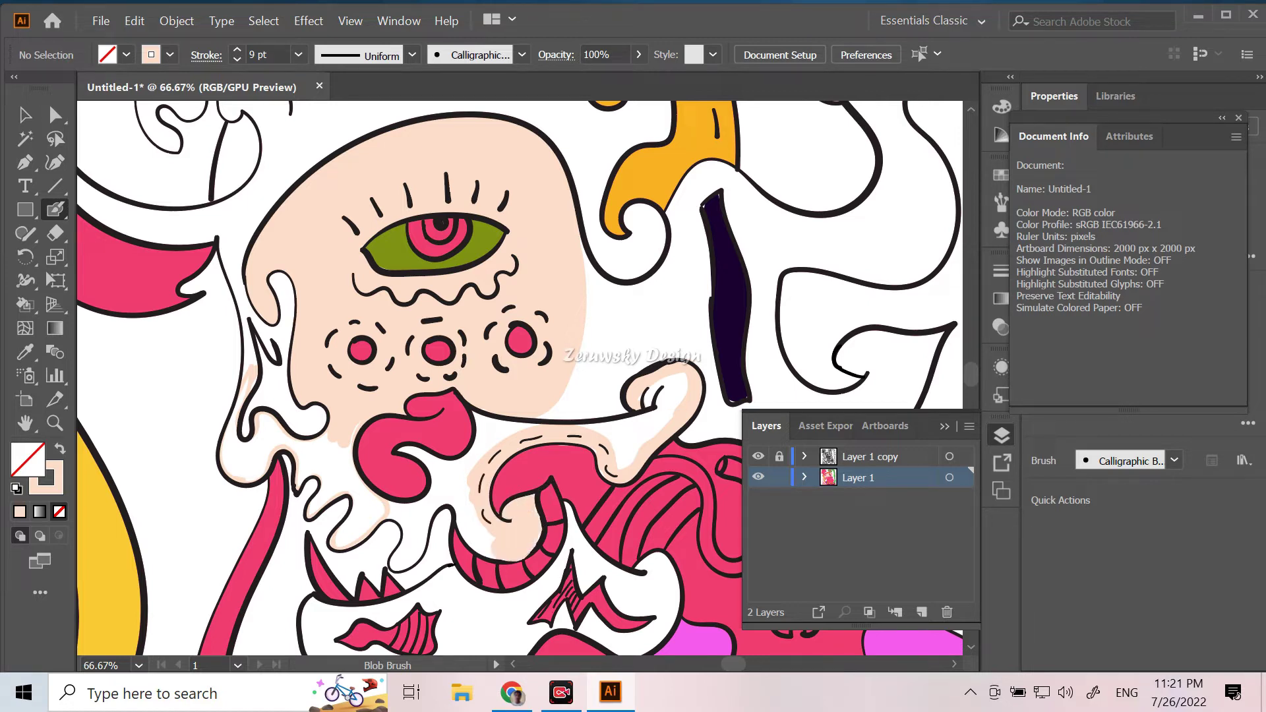
{"action": "left_click_drag", "start_coordinate": [515, 551], "coordinate": [540, 506]}
{"action": "mouse_move", "coordinate": [489, 552]}
{"action": "left_mouse_down"}
{"action": "mouse_move", "coordinate": [508, 435]}
{"action": "mouse_move", "coordinate": [475, 478]}
{"action": "left_mouse_up"}
{"action": "mouse_move", "coordinate": [481, 429]}
{"action": "left_mouse_down"}
{"action": "mouse_move", "coordinate": [623, 422]}
{"action": "mouse_move", "coordinate": [666, 389]}
{"action": "mouse_move", "coordinate": [680, 396]}
{"action": "mouse_move", "coordinate": [626, 455]}
{"action": "mouse_move", "coordinate": [604, 418]}
{"action": "mouse_move", "coordinate": [666, 392]}
{"action": "left_mouse_up"}
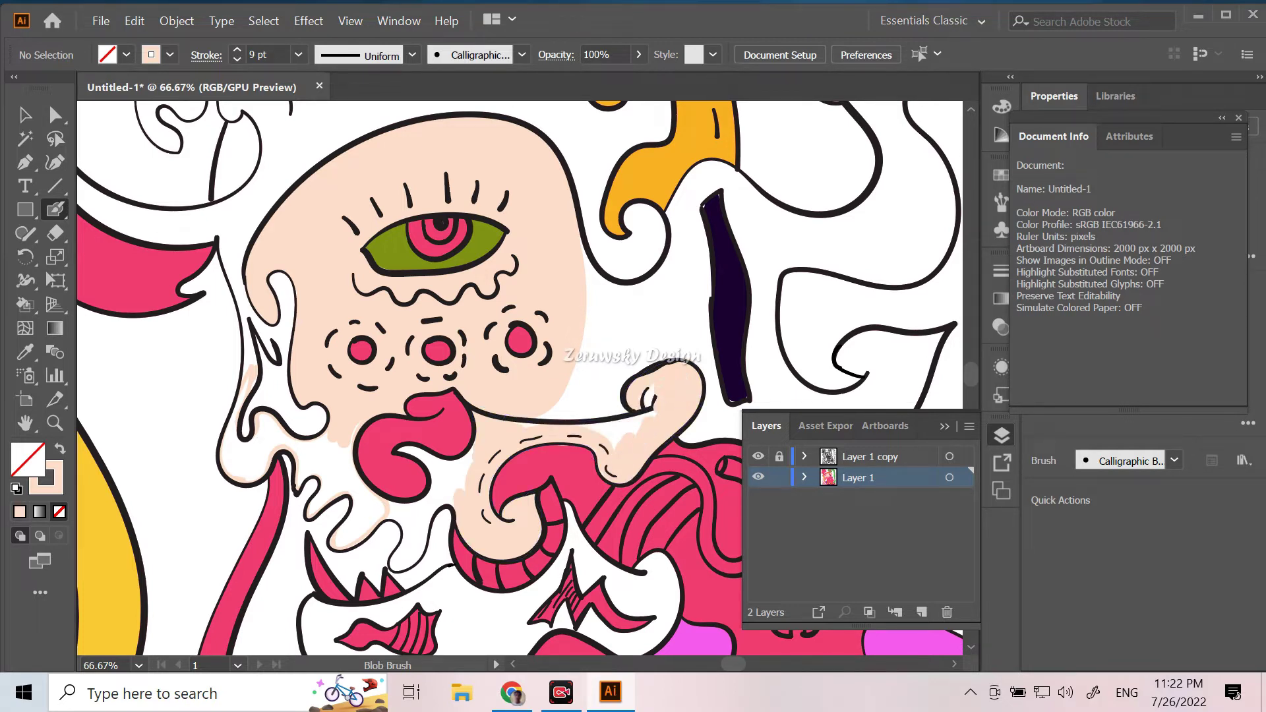
{"action": "key", "text": "ctrl+z"}
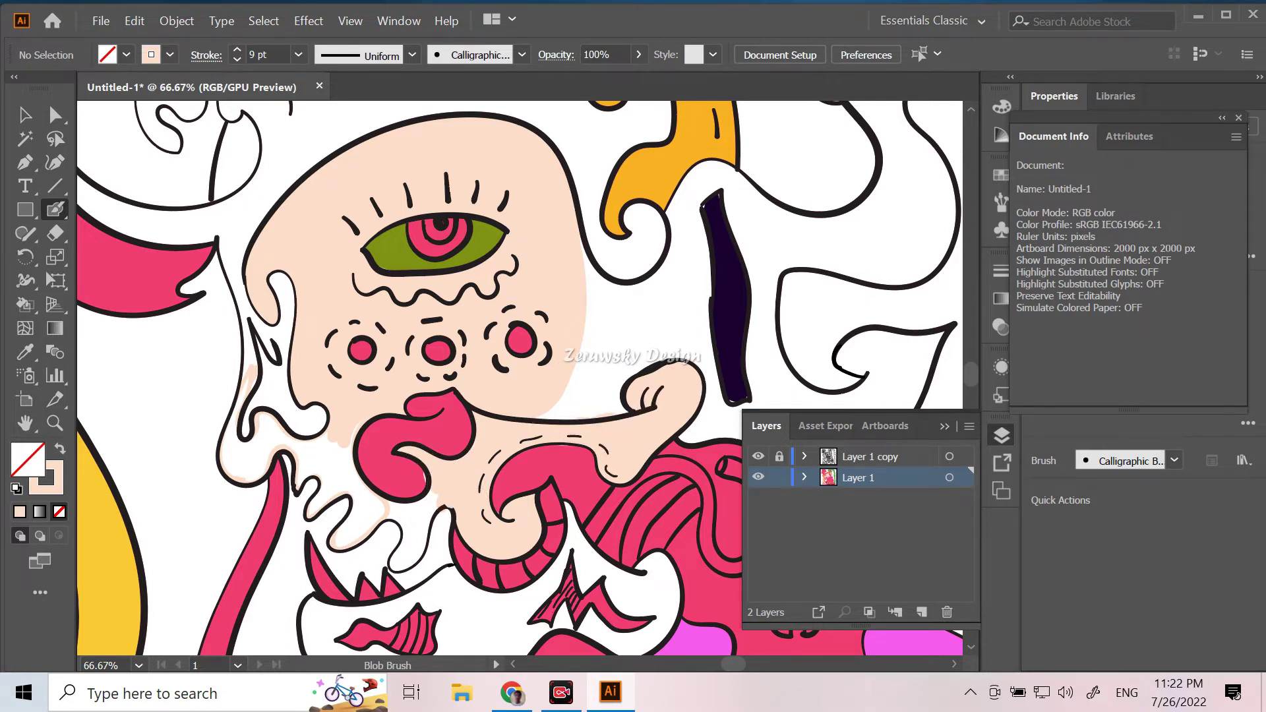
{"action": "mouse_move", "coordinate": [338, 437]}
{"action": "left_mouse_down"}
{"action": "mouse_move", "coordinate": [310, 456]}
{"action": "mouse_move", "coordinate": [370, 497]}
{"action": "mouse_move", "coordinate": [356, 546]}
{"action": "left_mouse_up"}
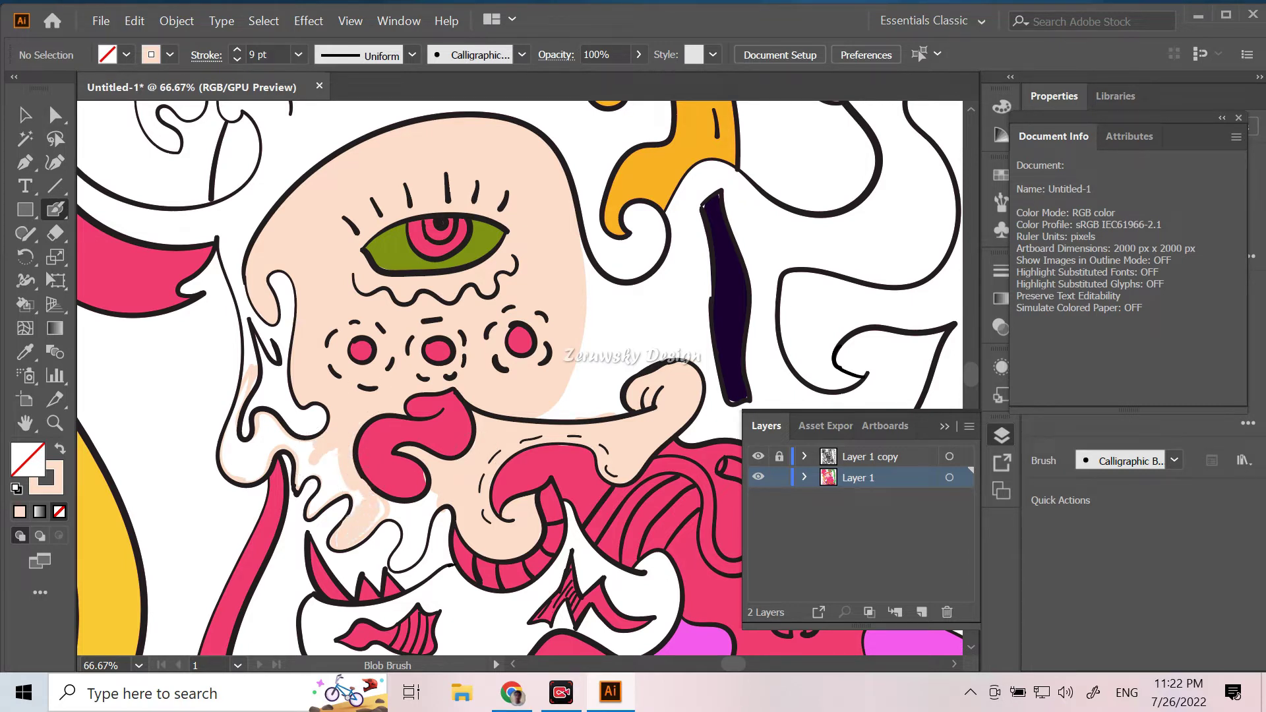
{"action": "mouse_move", "coordinate": [336, 485]}
{"action": "left_mouse_down"}
{"action": "mouse_move", "coordinate": [313, 505]}
{"action": "mouse_move", "coordinate": [327, 462]}
{"action": "mouse_move", "coordinate": [300, 469]}
{"action": "mouse_move", "coordinate": [305, 451]}
{"action": "left_mouse_up"}
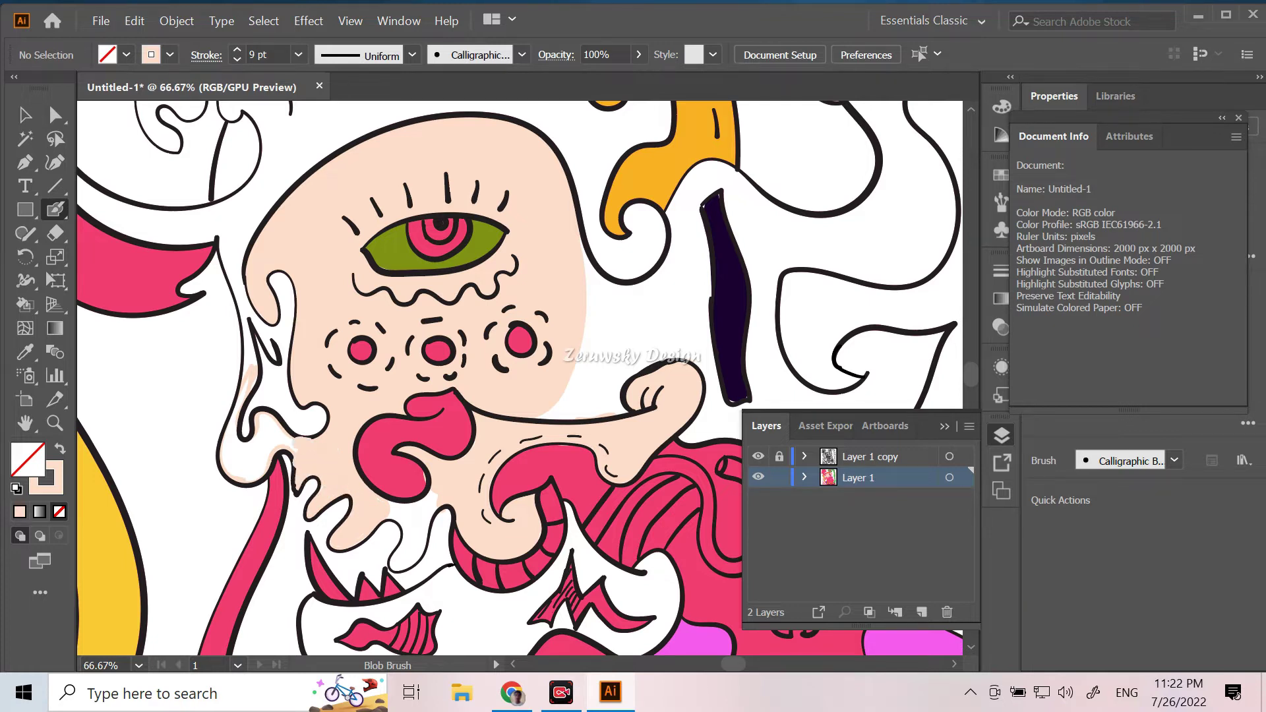
Step: Fill the remaining white gaps along the left side, by the dark purple shape and chin
{"action": "left_click_drag", "start_coordinate": [264, 444], "coordinate": [234, 462]}
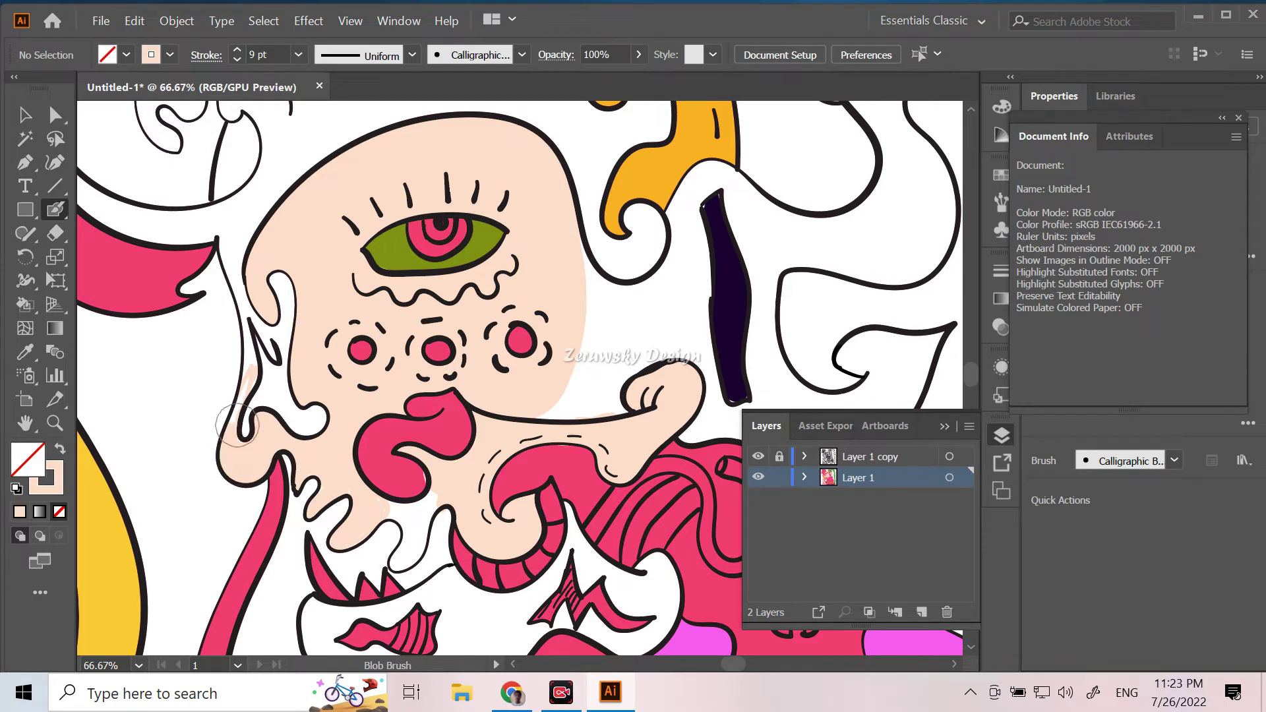
{"action": "left_click_drag", "start_coordinate": [235, 455], "coordinate": [254, 333]}
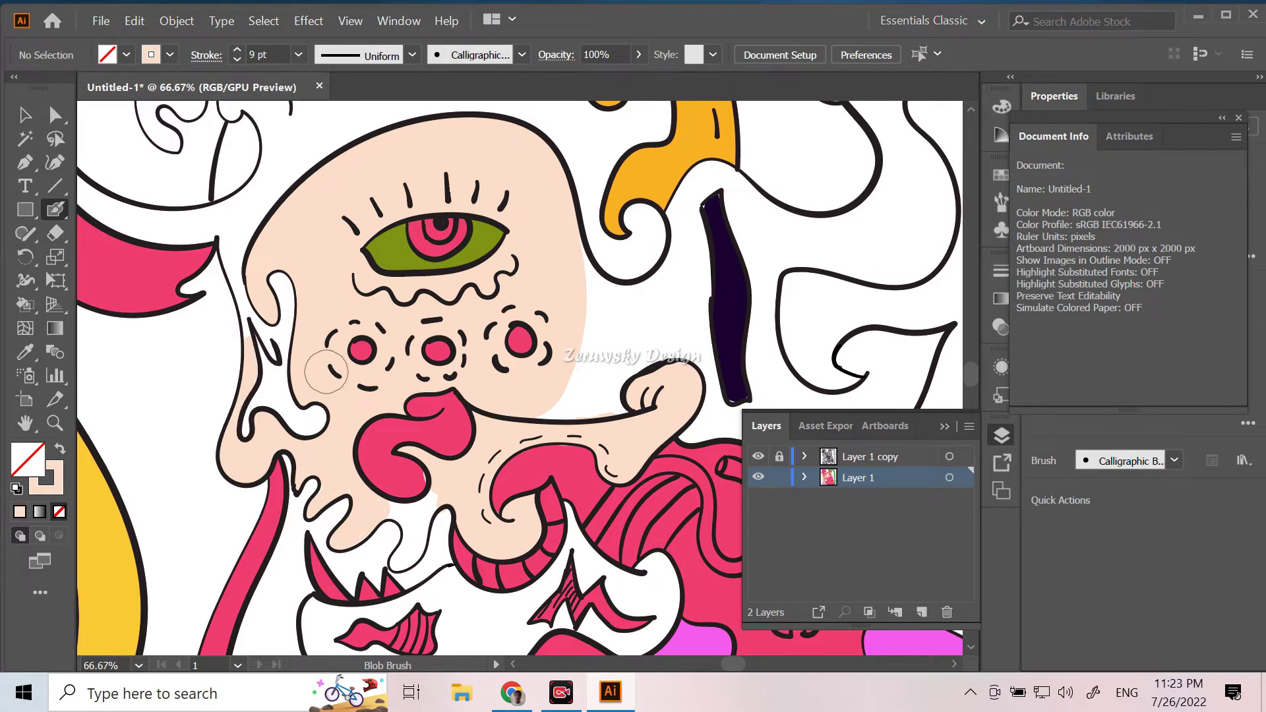
{"action": "left_click_drag", "start_coordinate": [249, 333], "coordinate": [263, 299]}
{"action": "left_click_drag", "start_coordinate": [578, 244], "coordinate": [688, 219]}
{"action": "mouse_move", "coordinate": [697, 218]}
{"action": "left_mouse_down"}
{"action": "mouse_move", "coordinate": [593, 307]}
{"action": "mouse_move", "coordinate": [593, 370]}
{"action": "mouse_move", "coordinate": [561, 418]}
{"action": "mouse_move", "coordinate": [699, 327]}
{"action": "left_mouse_up"}
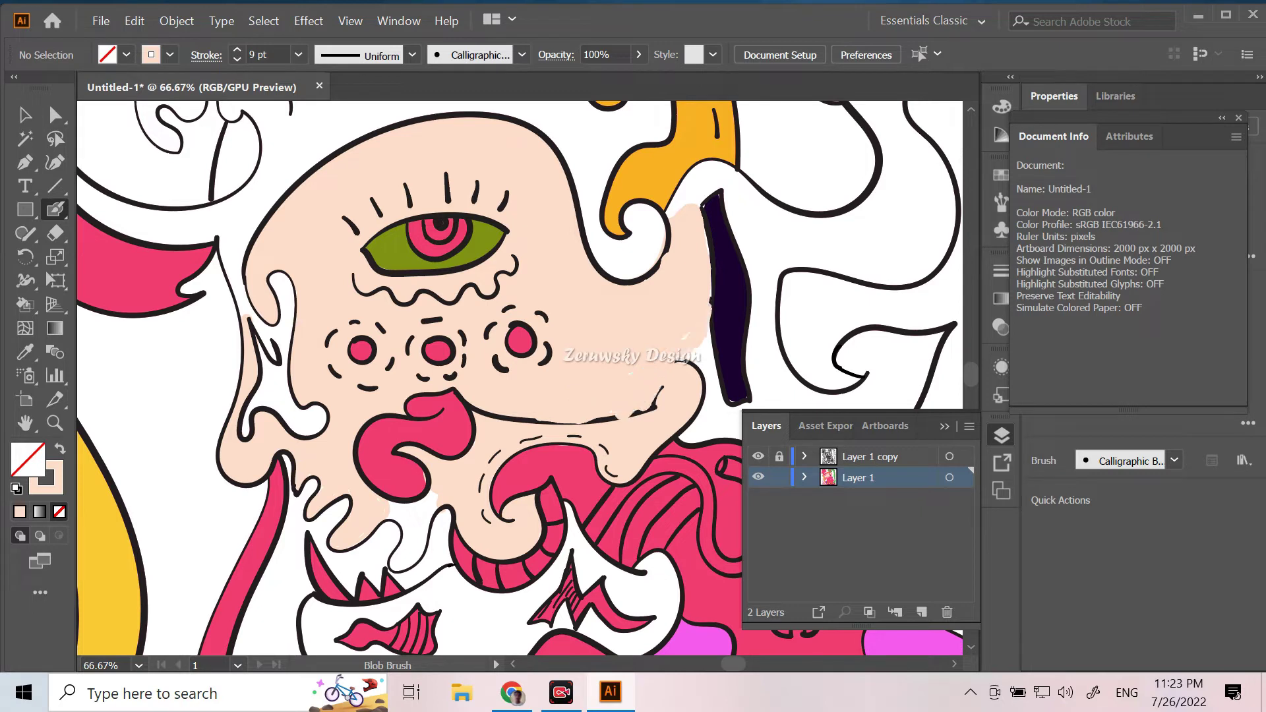
{"action": "left_click_drag", "start_coordinate": [627, 399], "coordinate": [710, 336]}
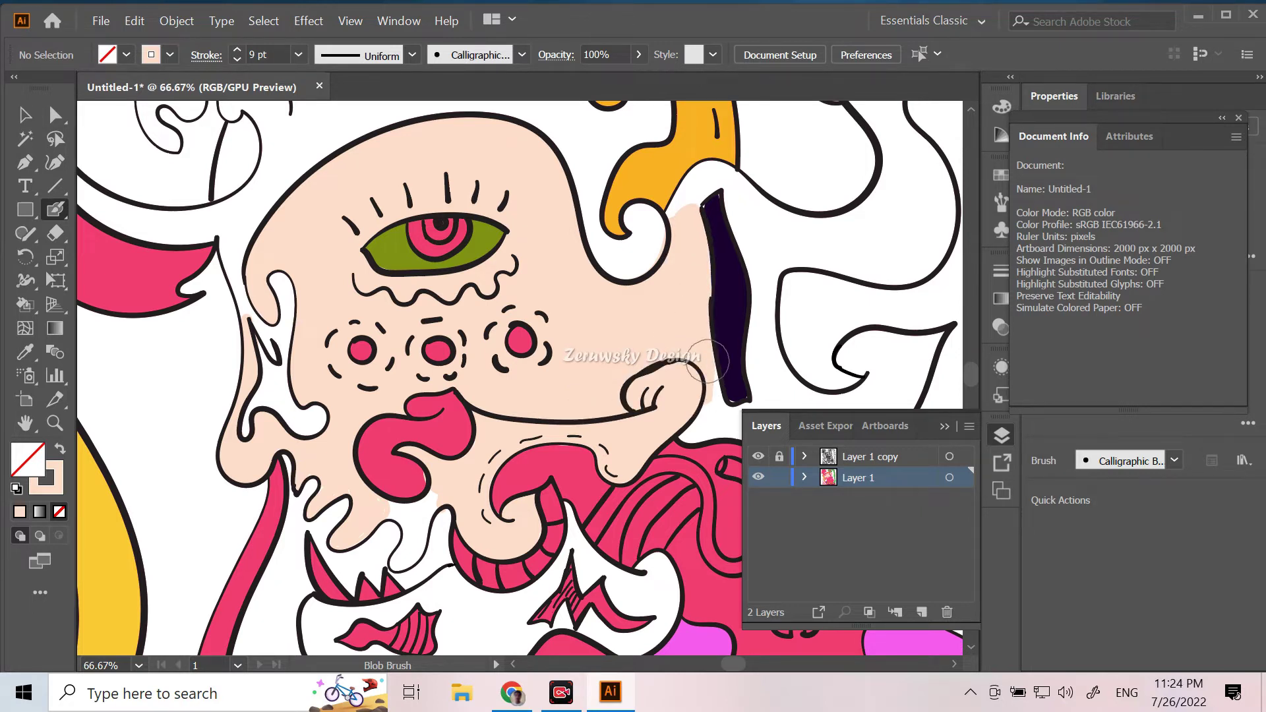
Step: Pick a bright blue in the colour mixer and zoom in on the mouth and beard
{"action": "key", "text": "F6"}
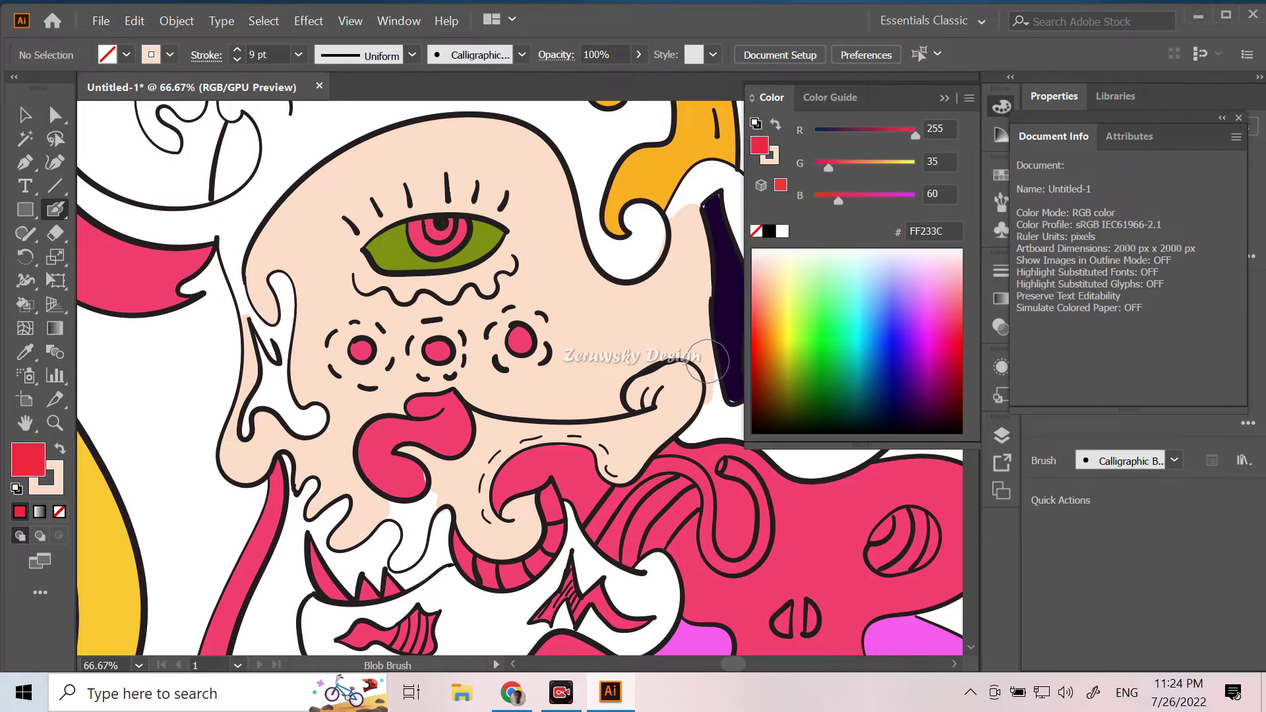
{"action": "left_click", "coordinate": [913, 314]}
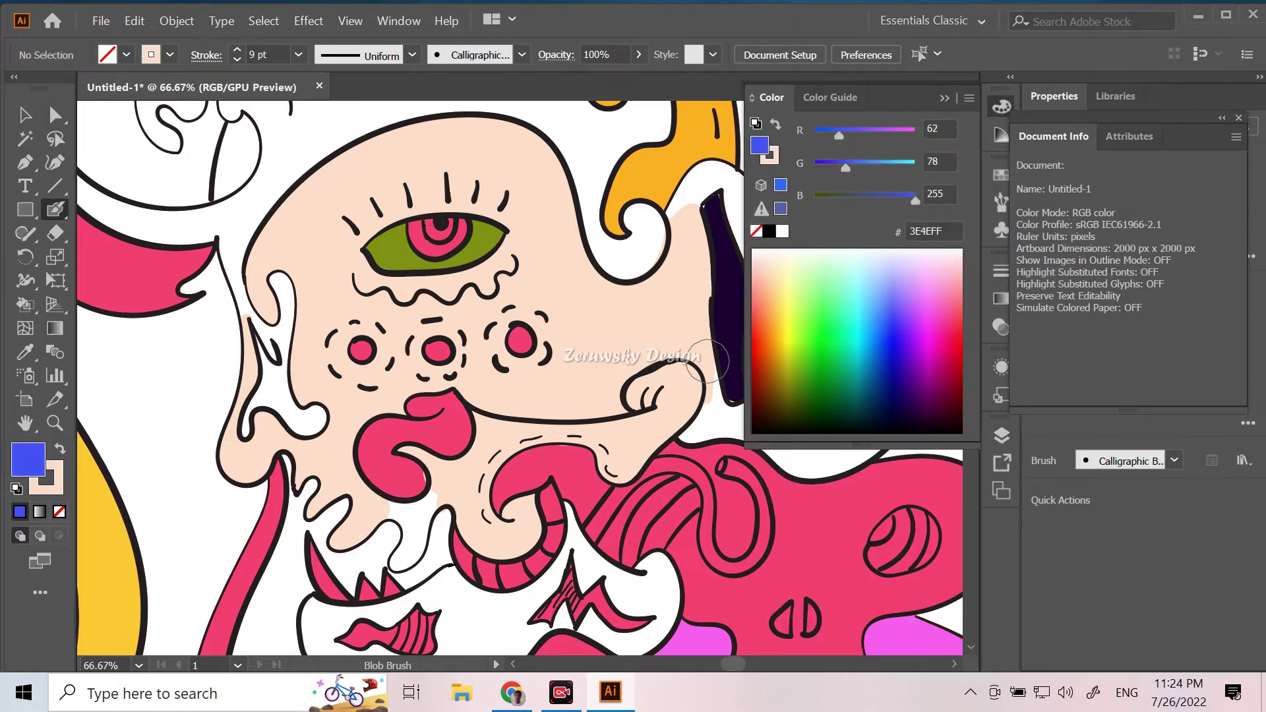
{"action": "key", "text": "ctrl+minus"}
{"action": "key", "text": "ctrl+minus"}
{"action": "key", "text": "ctrl+minus"}
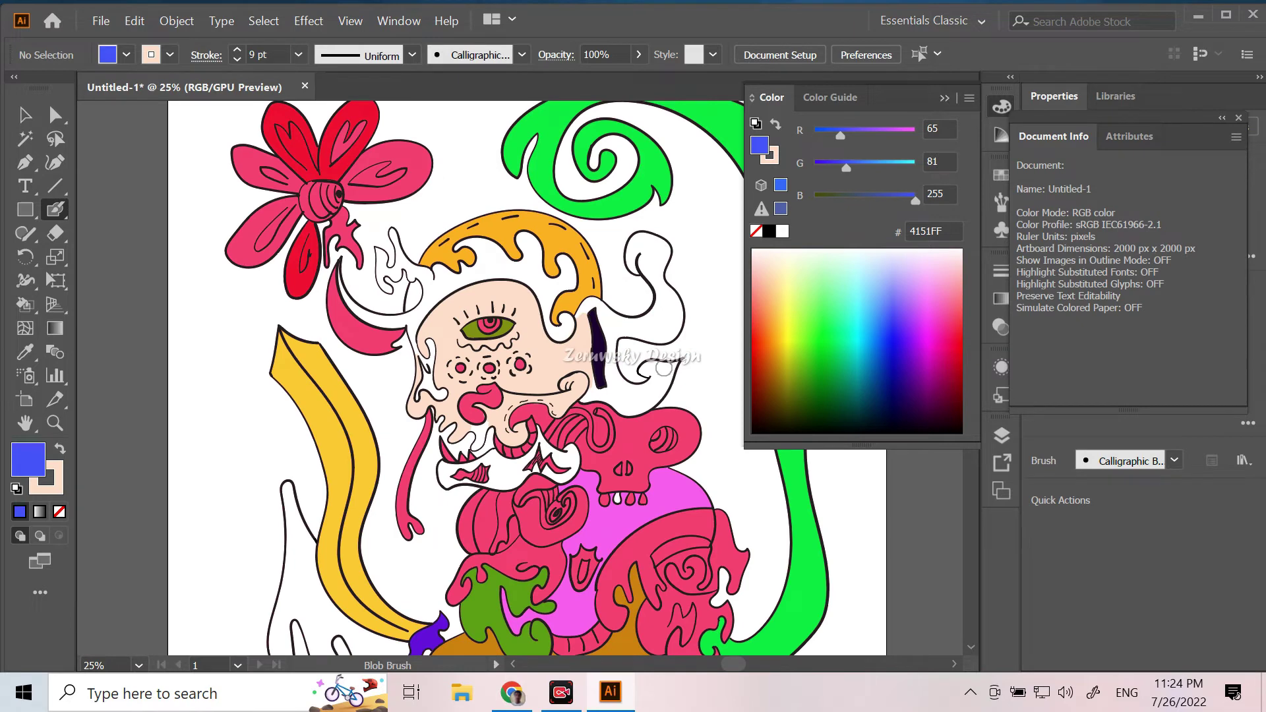
{"action": "key", "text": "ctrl+minus"}
{"action": "key", "text": "ctrl+plus"}
{"action": "key", "text": "ctrl+plus"}
{"action": "key", "text": "ctrl+plus"}
{"action": "key", "text": "ctrl+plus"}
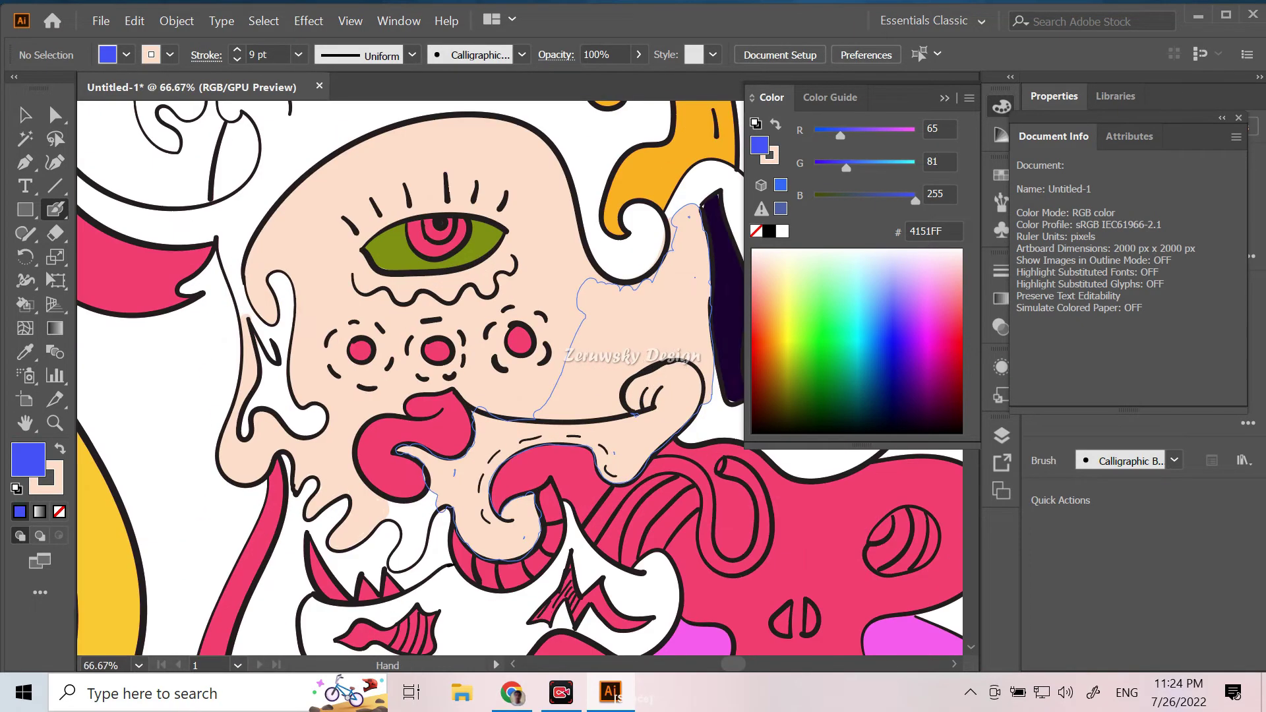
{"action": "left_click_drag", "start_coordinate": [672, 304], "coordinate": [680, 198]}
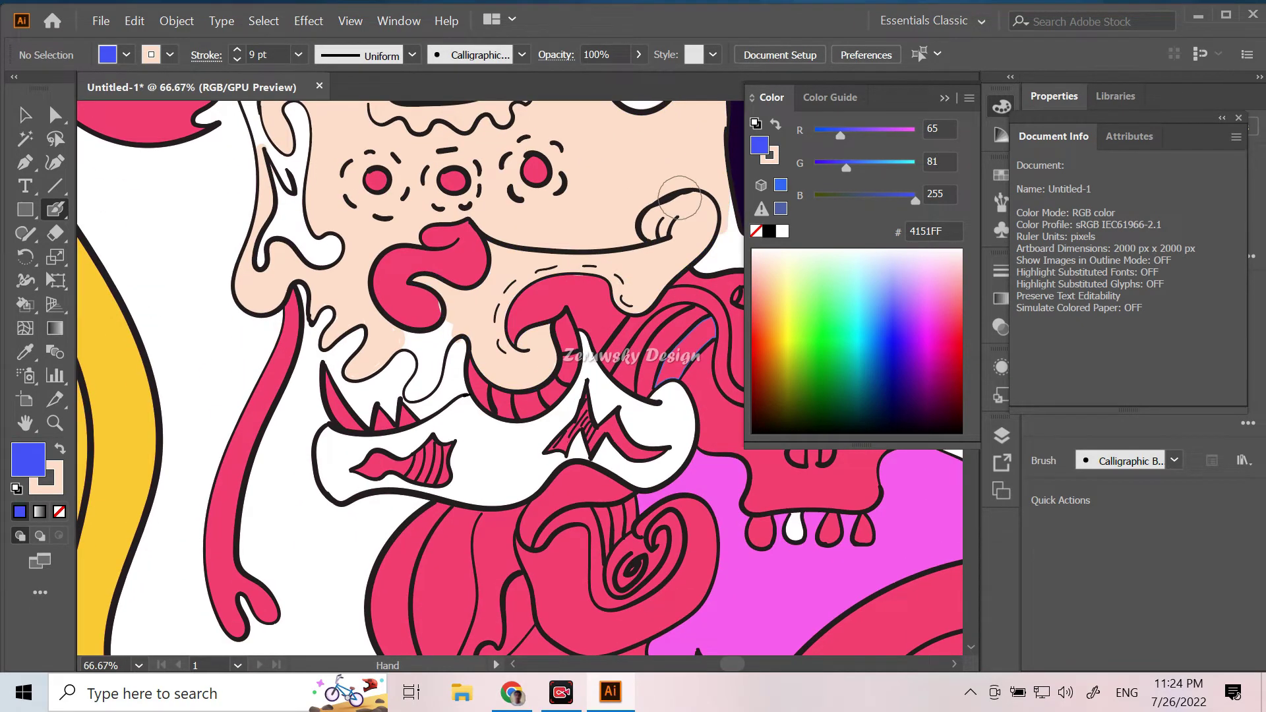
{"action": "key", "text": "ctrl+plus"}
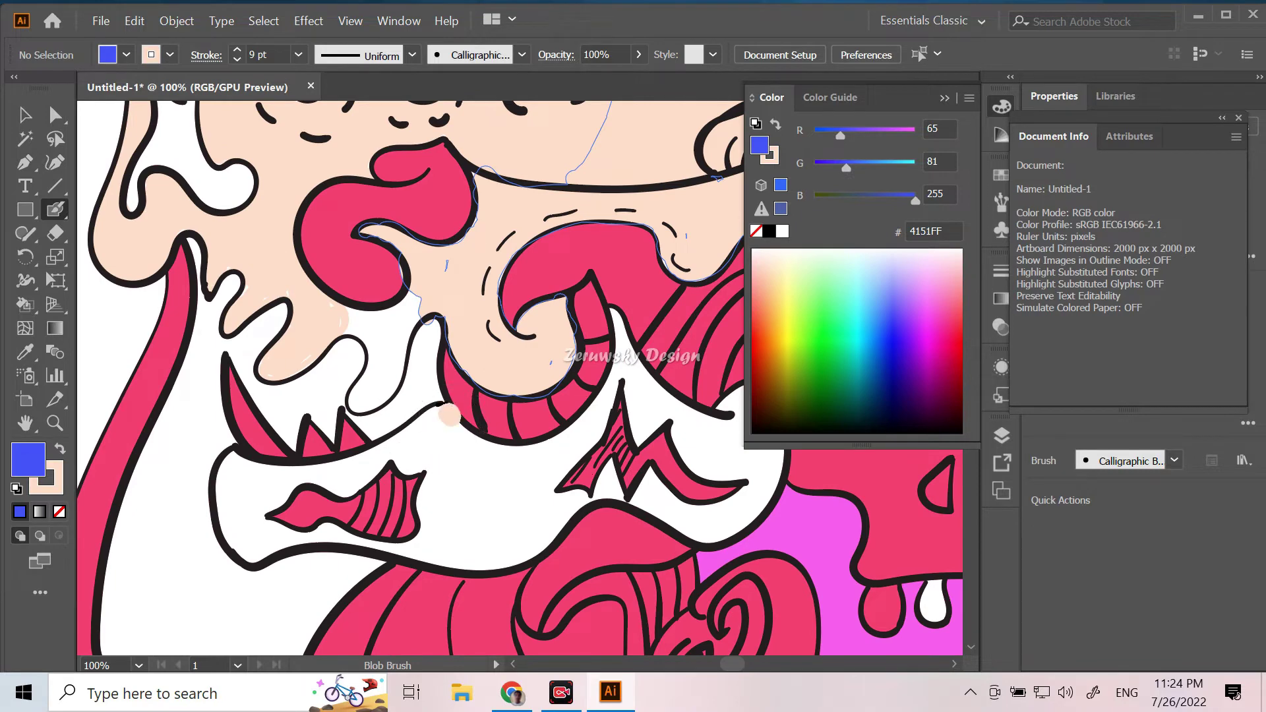
Step: Set the stroke to none and paint blue along the beard's top, left edge and under the mouth
{"action": "key", "text": "x"}
{"action": "key", "text": "slash"}
{"action": "key", "text": "x"}
{"action": "mouse_move", "coordinate": [406, 428]}
{"action": "left_mouse_down"}
{"action": "mouse_move", "coordinate": [356, 455]}
{"action": "mouse_move", "coordinate": [264, 465]}
{"action": "left_mouse_up"}
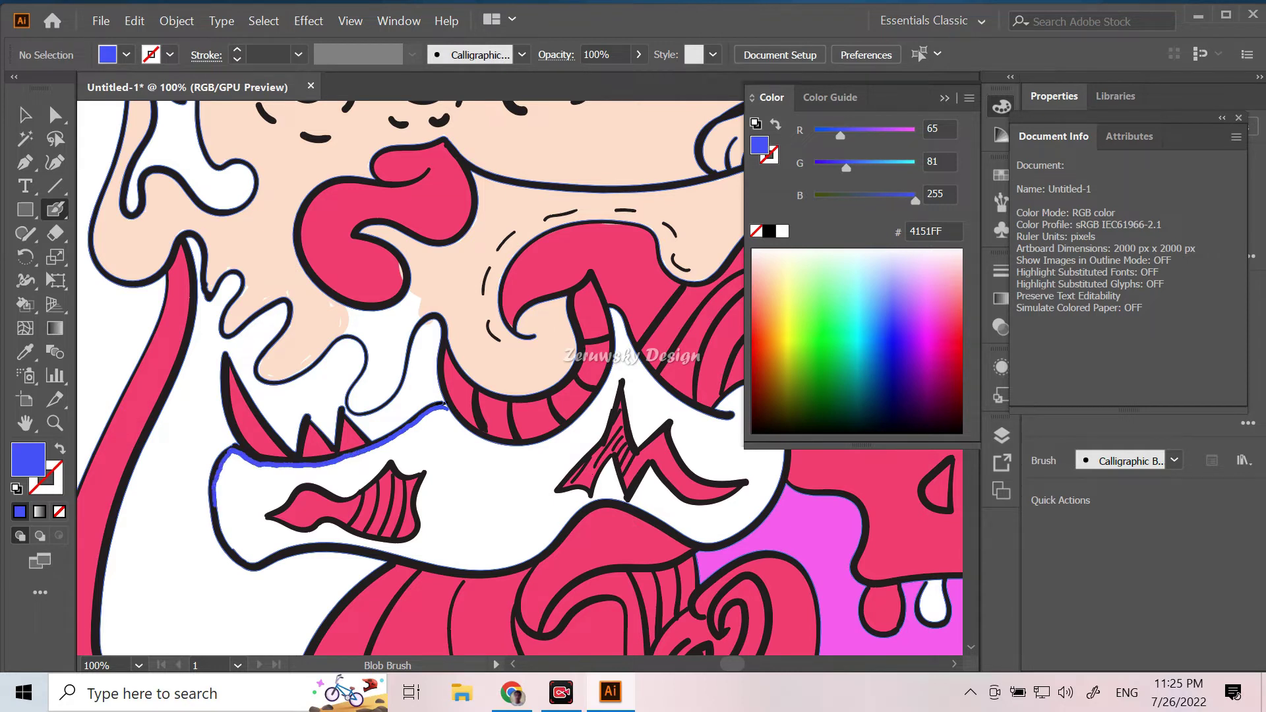
{"action": "left_click_drag", "start_coordinate": [265, 560], "coordinate": [272, 508]}
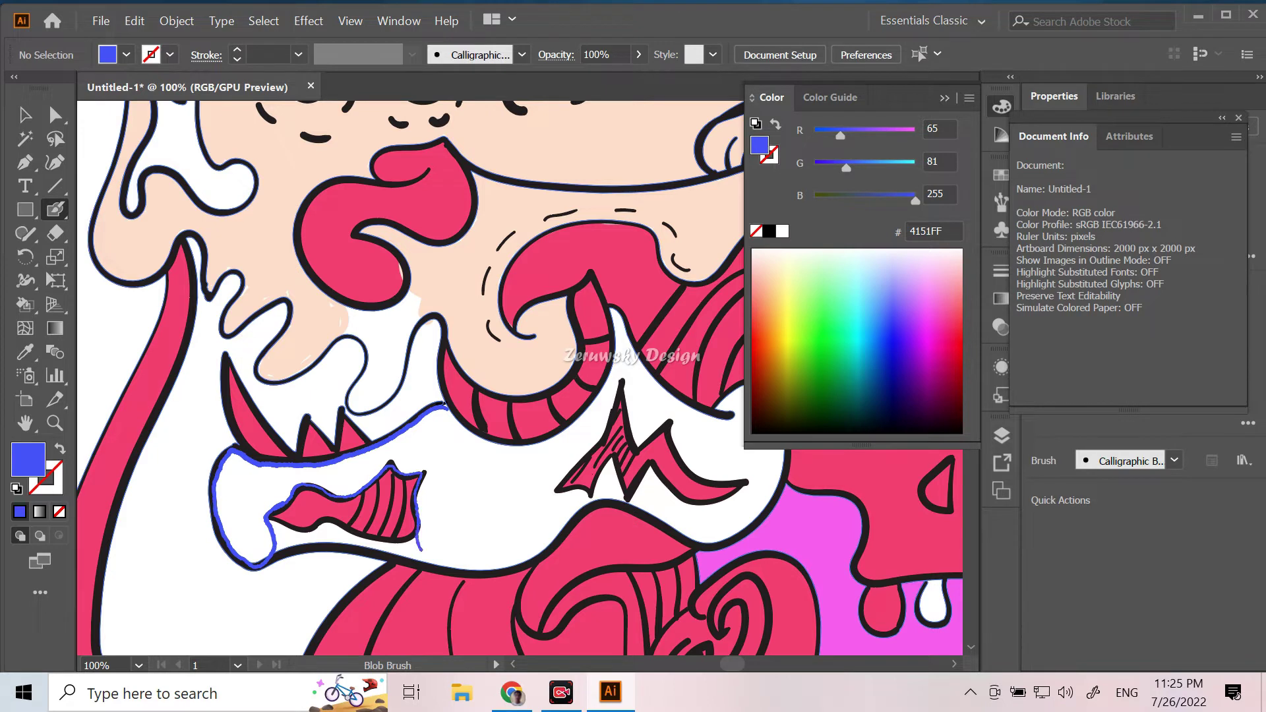
{"action": "key", "text": "x"}
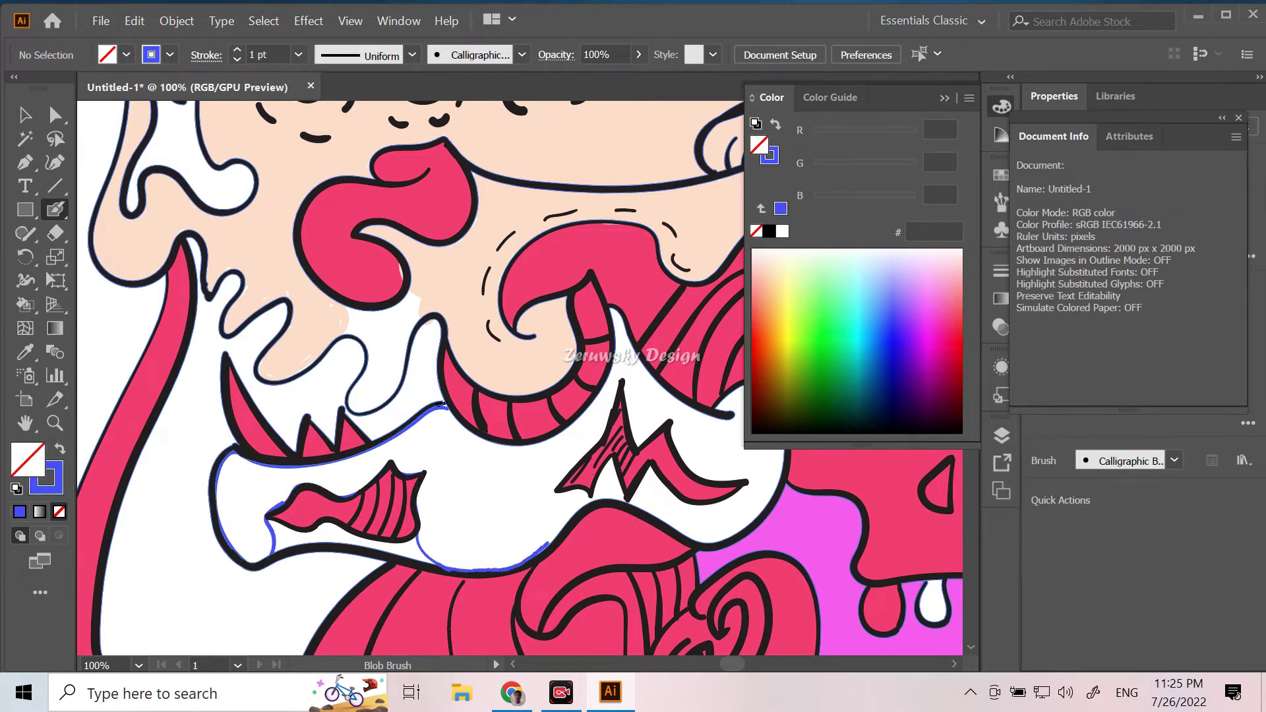
{"action": "left_click_drag", "start_coordinate": [585, 454], "coordinate": [449, 406]}
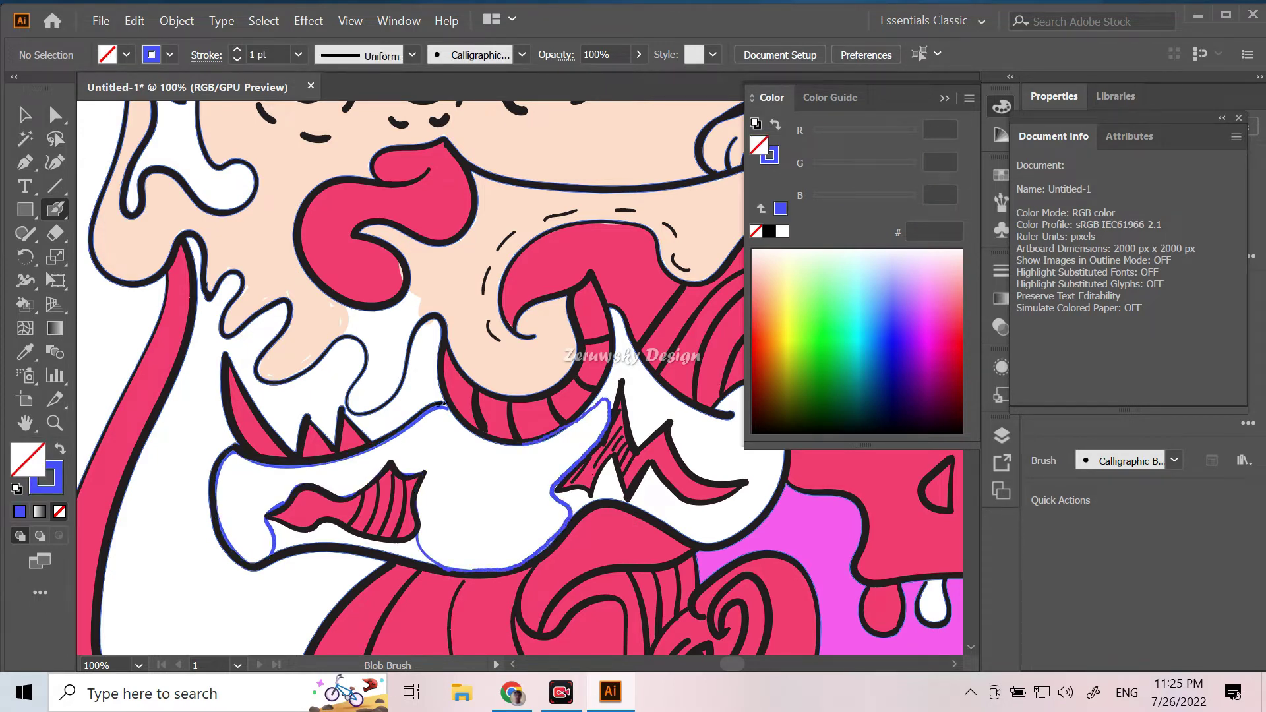
Step: Clear the selection and return to the Blob Brush with blue as the painting colour
{"action": "key", "text": "a"}
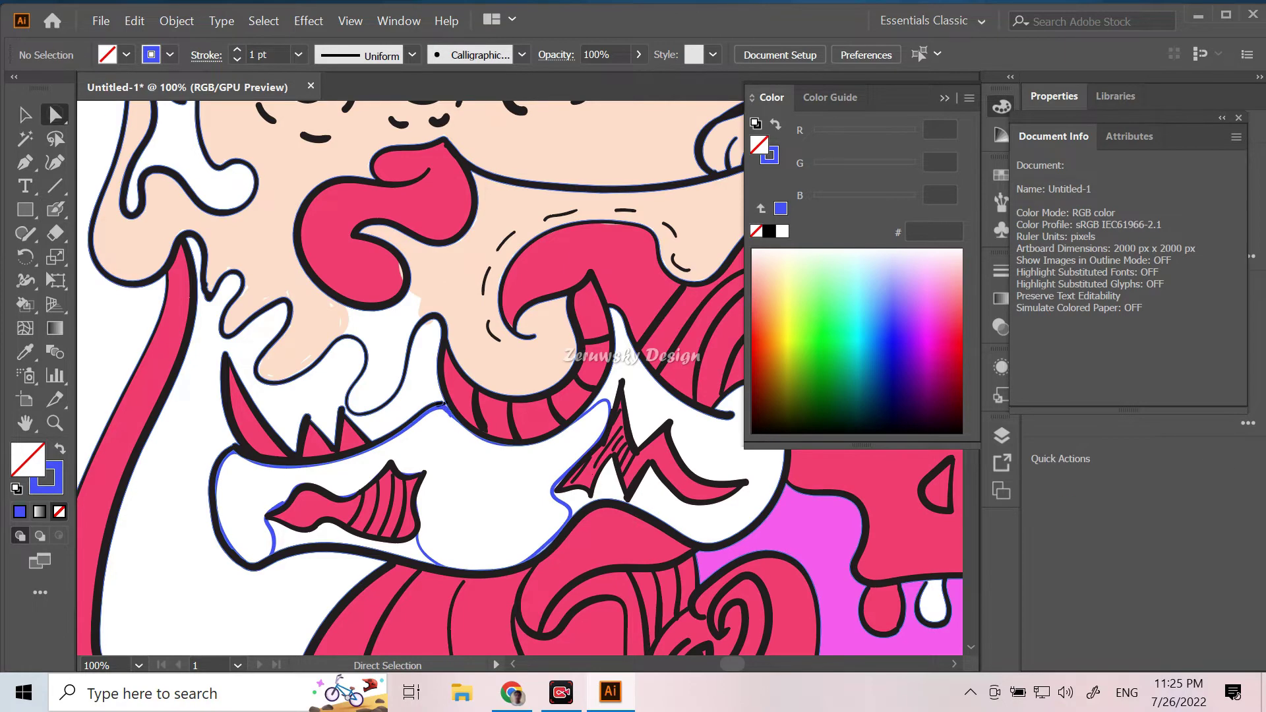
{"action": "left_click", "coordinate": [369, 430]}
{"action": "key", "text": "shift+x"}
{"action": "key", "text": "ctrl+shift+a"}
{"action": "key", "text": "shift+b"}
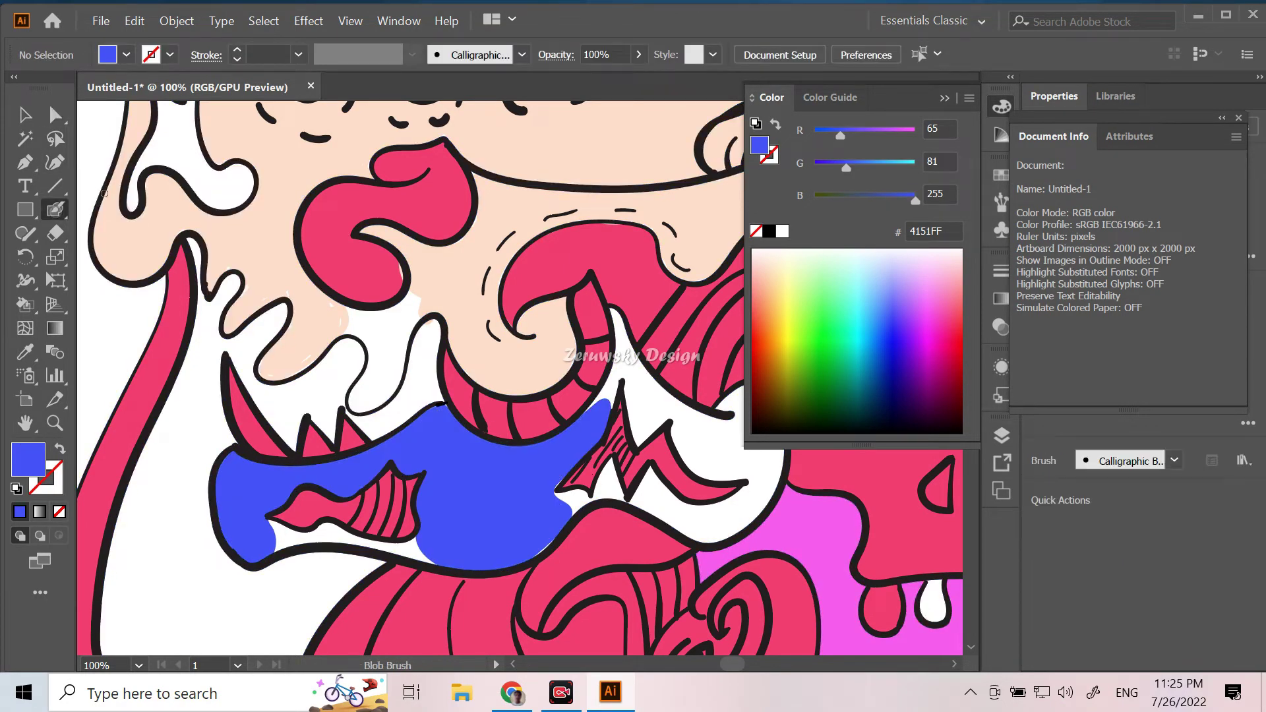
{"action": "scroll", "coordinate": [521, 376], "scroll_direction": "right", "scroll_amount": 5}
{"action": "key", "text": "shift+x"}
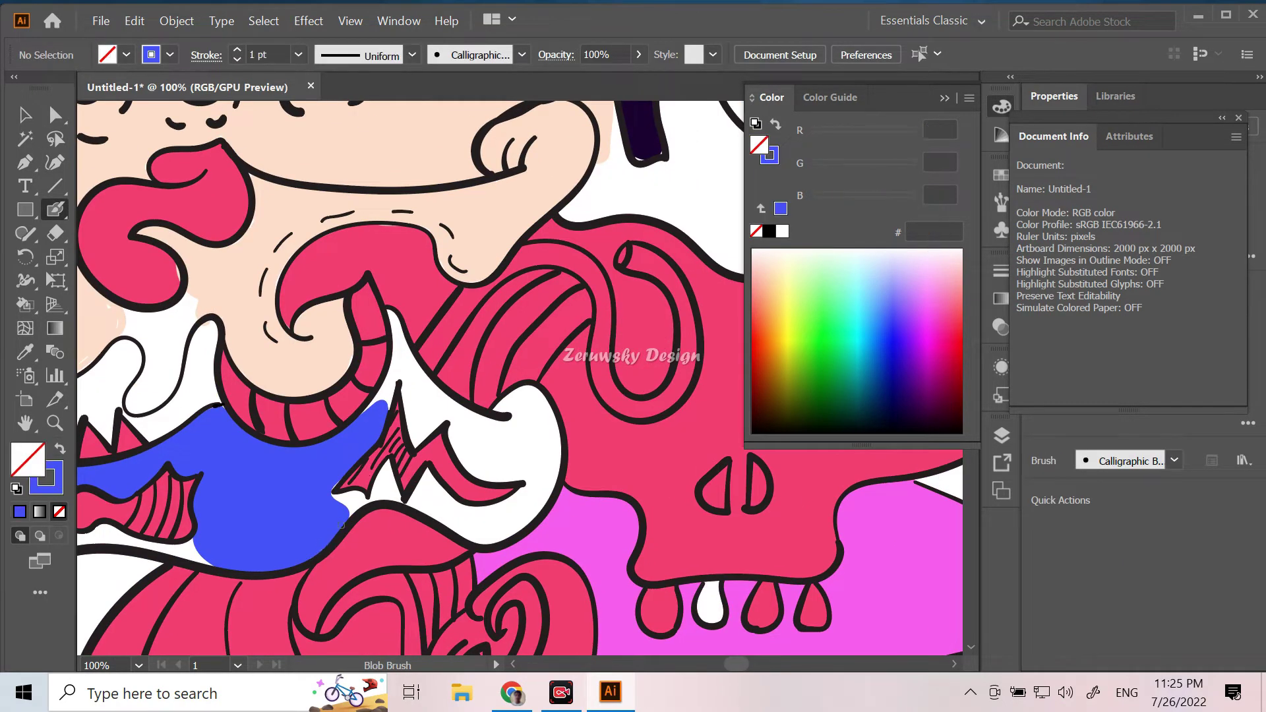
Step: At 6 pt, paint blue over the beard's remaining white area, then zoom out and pick green fill
{"action": "left_click", "coordinate": [298, 54]}
{"action": "left_click", "coordinate": [323, 242]}
{"action": "mouse_move", "coordinate": [352, 509]}
{"action": "left_mouse_down"}
{"action": "mouse_move", "coordinate": [337, 497]}
{"action": "mouse_move", "coordinate": [392, 478]}
{"action": "mouse_move", "coordinate": [518, 503]}
{"action": "left_mouse_up"}
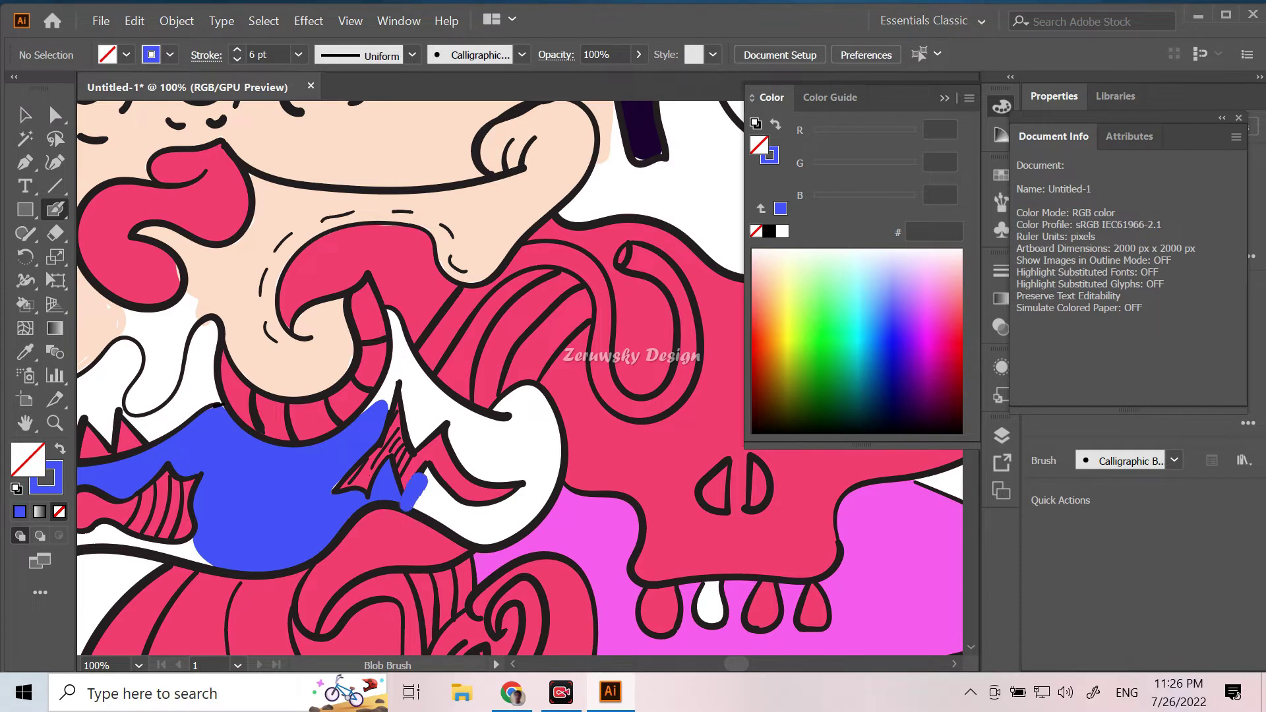
{"action": "mouse_move", "coordinate": [429, 489]}
{"action": "left_mouse_down"}
{"action": "mouse_move", "coordinate": [438, 511]}
{"action": "mouse_move", "coordinate": [492, 536]}
{"action": "mouse_move", "coordinate": [521, 521]}
{"action": "mouse_move", "coordinate": [547, 481]}
{"action": "mouse_move", "coordinate": [551, 423]}
{"action": "mouse_move", "coordinate": [508, 395]}
{"action": "mouse_move", "coordinate": [527, 455]}
{"action": "mouse_move", "coordinate": [525, 501]}
{"action": "left_mouse_up"}
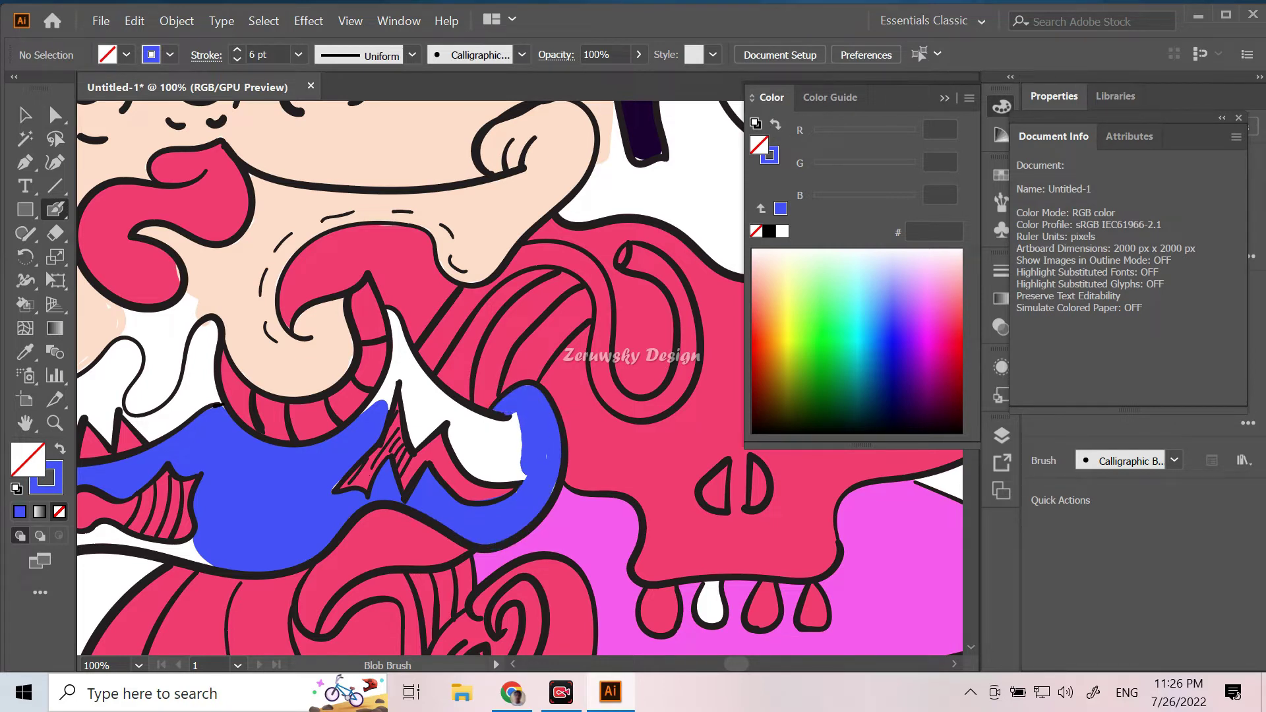
{"action": "mouse_move", "coordinate": [387, 400]}
{"action": "left_mouse_down"}
{"action": "mouse_move", "coordinate": [393, 318]}
{"action": "mouse_move", "coordinate": [416, 437]}
{"action": "mouse_move", "coordinate": [425, 363]}
{"action": "mouse_move", "coordinate": [488, 412]}
{"action": "mouse_move", "coordinate": [521, 478]}
{"action": "mouse_move", "coordinate": [512, 492]}
{"action": "mouse_move", "coordinate": [457, 450]}
{"action": "mouse_move", "coordinate": [482, 425]}
{"action": "mouse_move", "coordinate": [507, 465]}
{"action": "mouse_move", "coordinate": [495, 470]}
{"action": "left_mouse_up"}
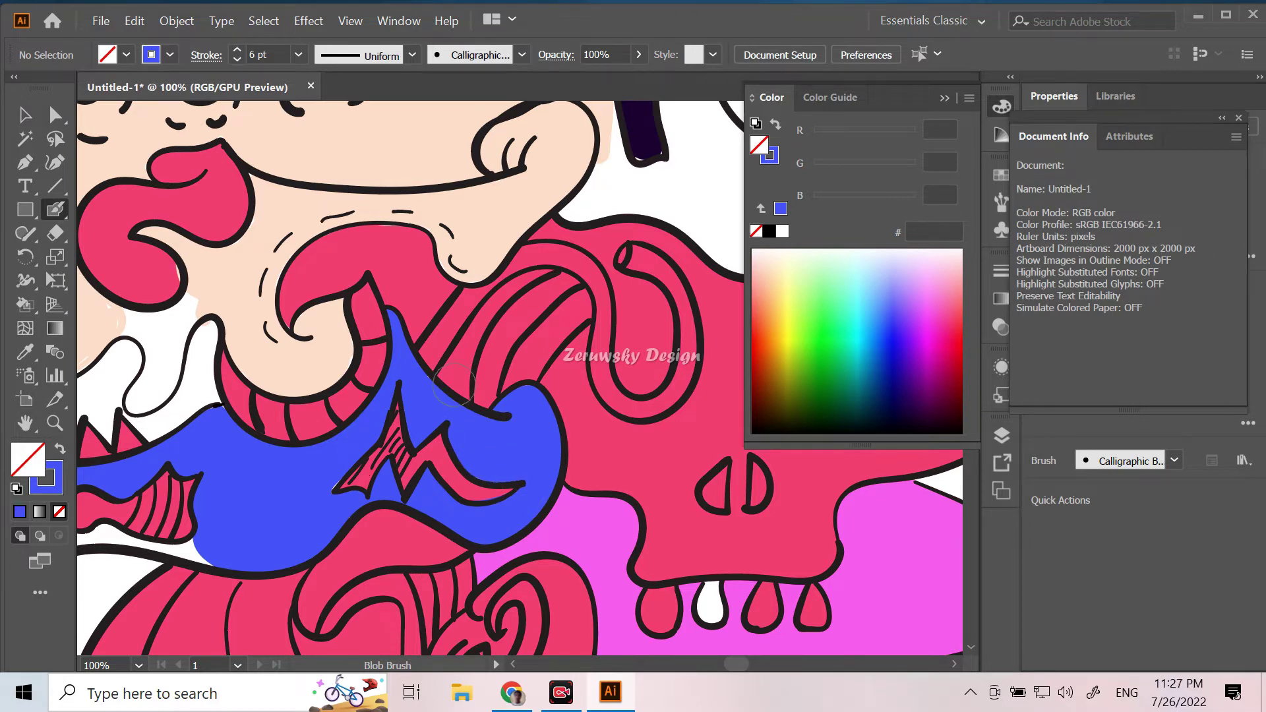
{"action": "key", "text": "ctrl+minus"}
{"action": "key", "text": "ctrl+minus"}
{"action": "left_click_drag", "start_coordinate": [857, 342], "coordinate": [854, 386]}
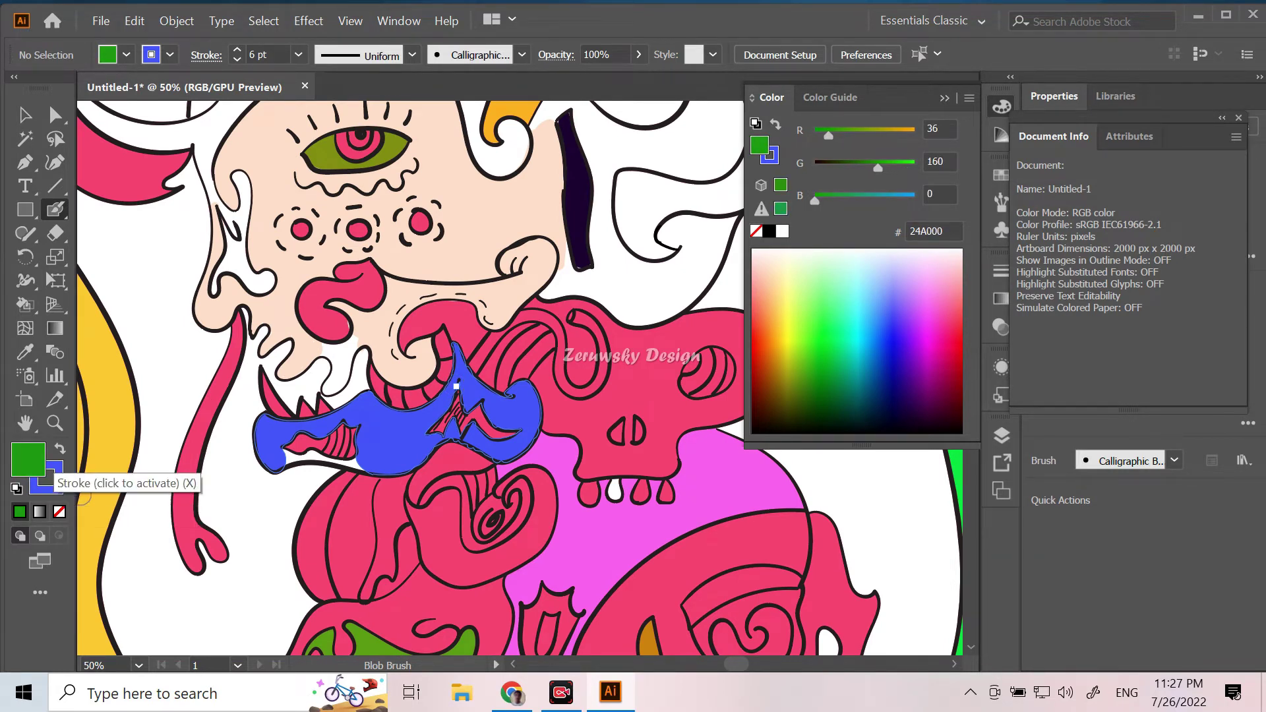
Step: Set the stroke colour to brown 924600 with the fill set to none
{"action": "left_click", "coordinate": [54, 485]}
{"action": "left_click", "coordinate": [60, 511]}
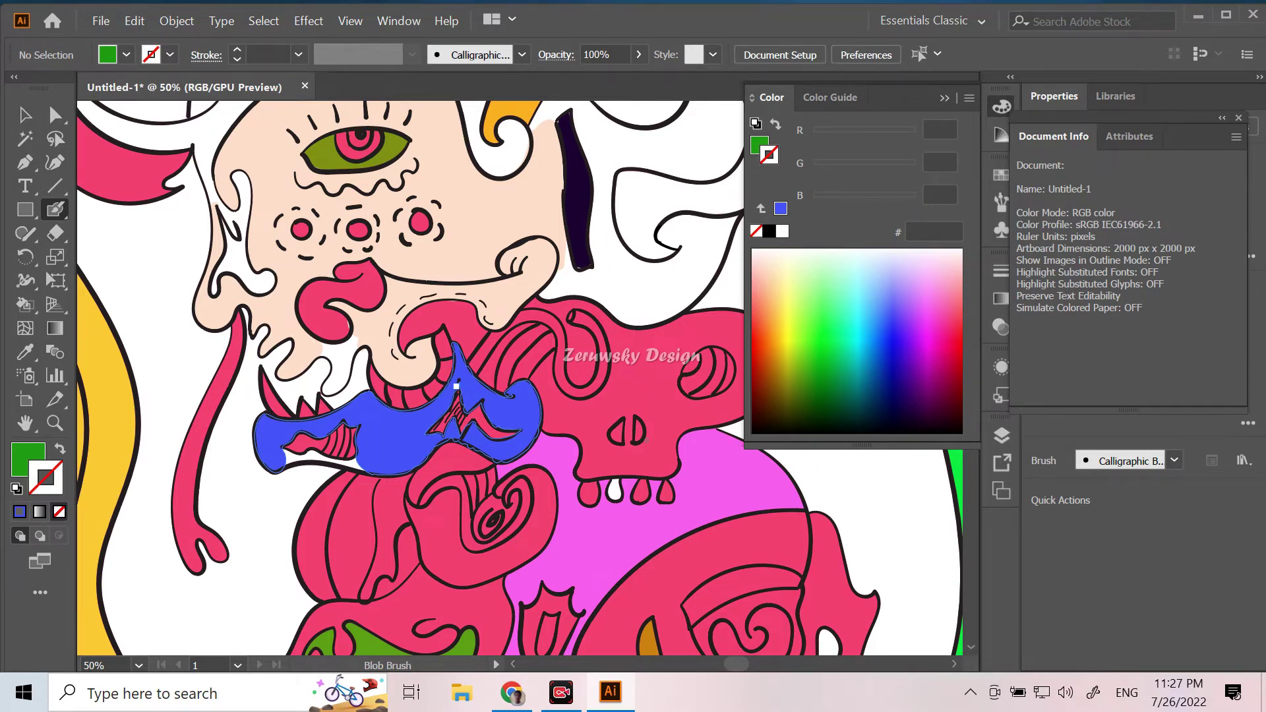
{"action": "key", "text": "ctrl+minus"}
{"action": "key", "text": "ctrl+minus"}
{"action": "key", "text": "ctrl+minus"}
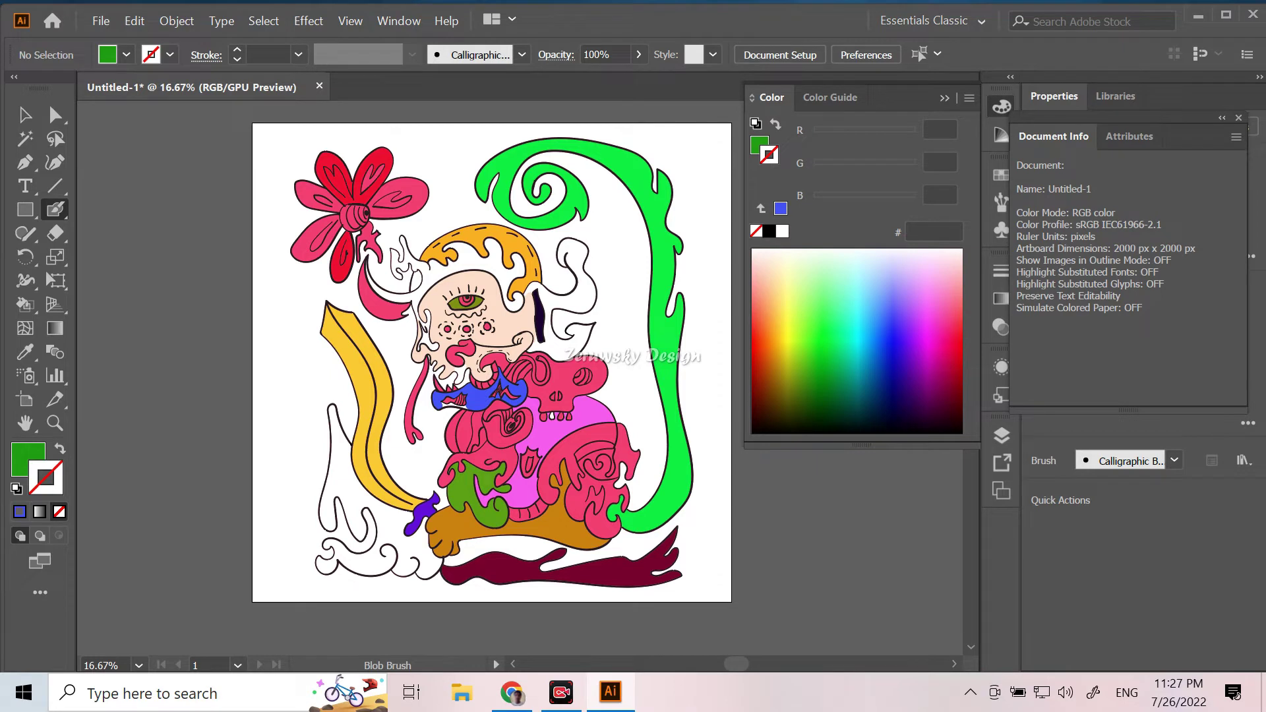
{"action": "left_click", "coordinate": [782, 230]}
{"action": "mouse_move", "coordinate": [914, 168]}
{"action": "left_mouse_down"}
{"action": "mouse_move", "coordinate": [874, 168]}
{"action": "mouse_move", "coordinate": [865, 200]}
{"action": "mouse_move", "coordinate": [815, 201]}
{"action": "left_mouse_up"}
{"action": "left_click_drag", "start_coordinate": [874, 167], "coordinate": [844, 167]}
{"action": "mouse_move", "coordinate": [916, 135]}
{"action": "left_mouse_down"}
{"action": "mouse_move", "coordinate": [876, 135]}
{"action": "mouse_move", "coordinate": [851, 167]}
{"action": "mouse_move", "coordinate": [872, 135]}
{"action": "left_mouse_up"}
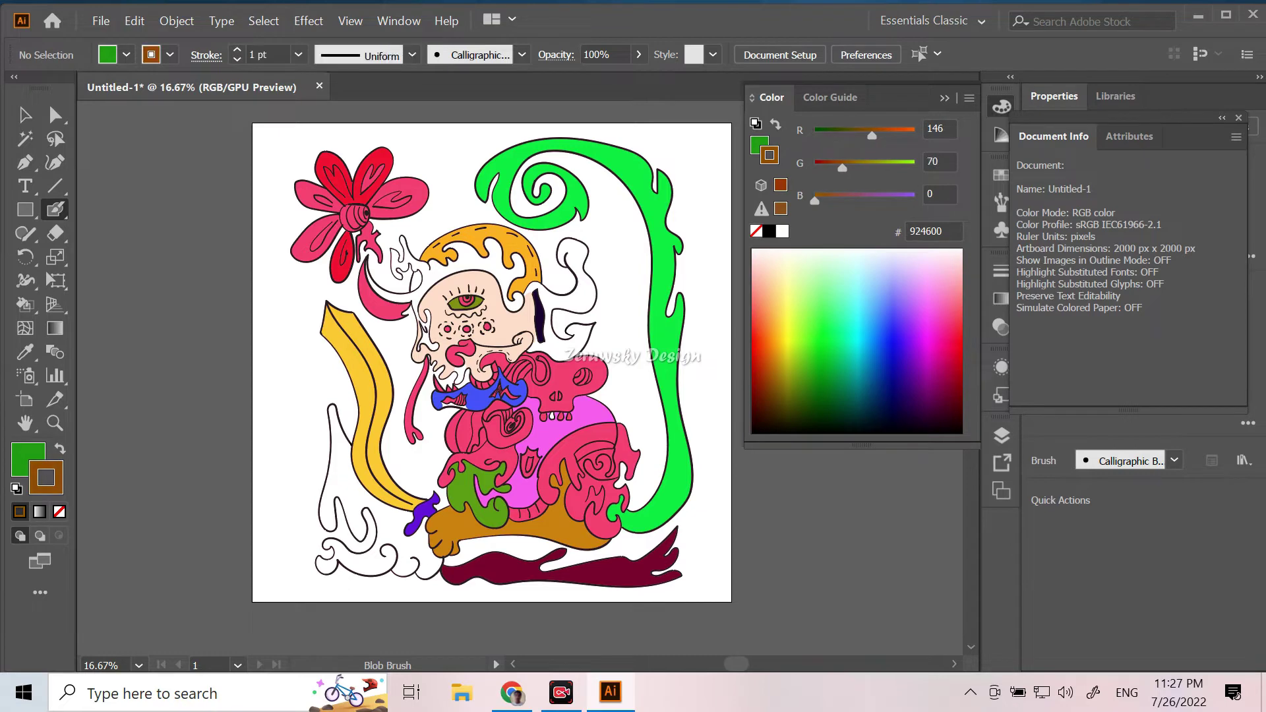
{"action": "key", "text": "x"}
{"action": "key", "text": "slash"}
{"action": "left_click", "coordinate": [46, 478]}
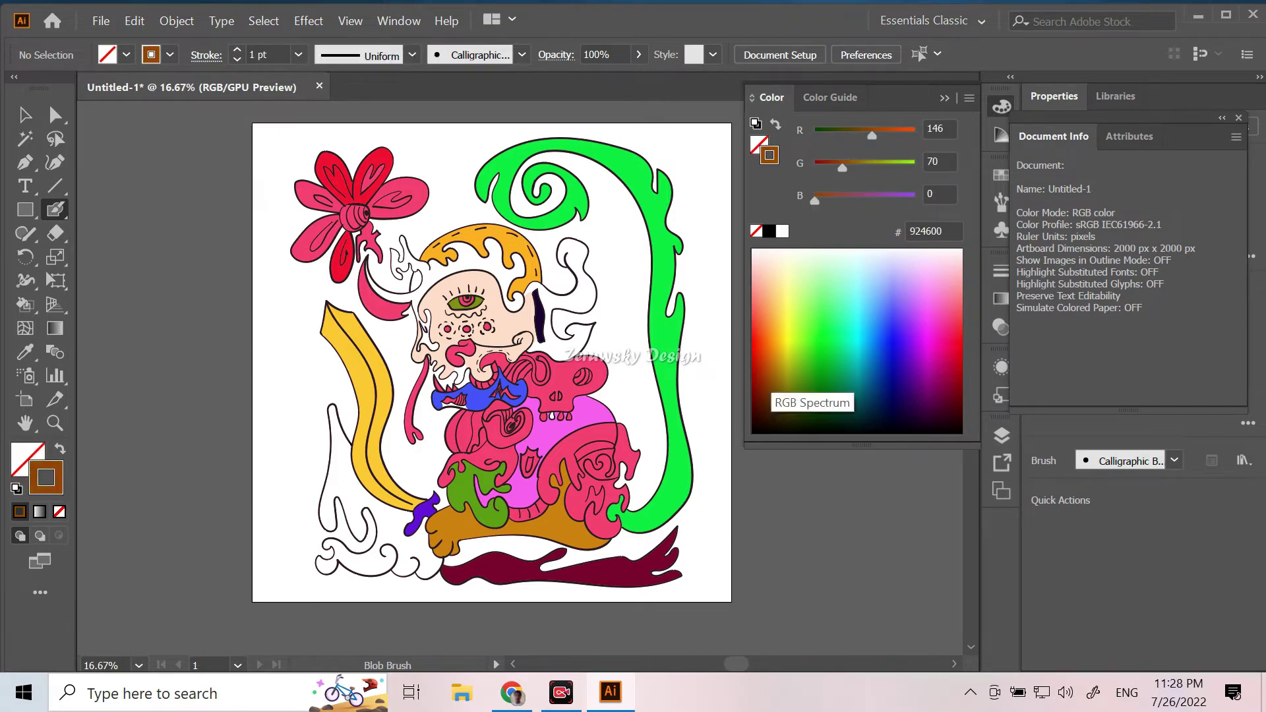
Step: Set the Blob Brush to 6 pt and zoom in on the bottom-left smoke
{"action": "key", "text": "ctrl+plus"}
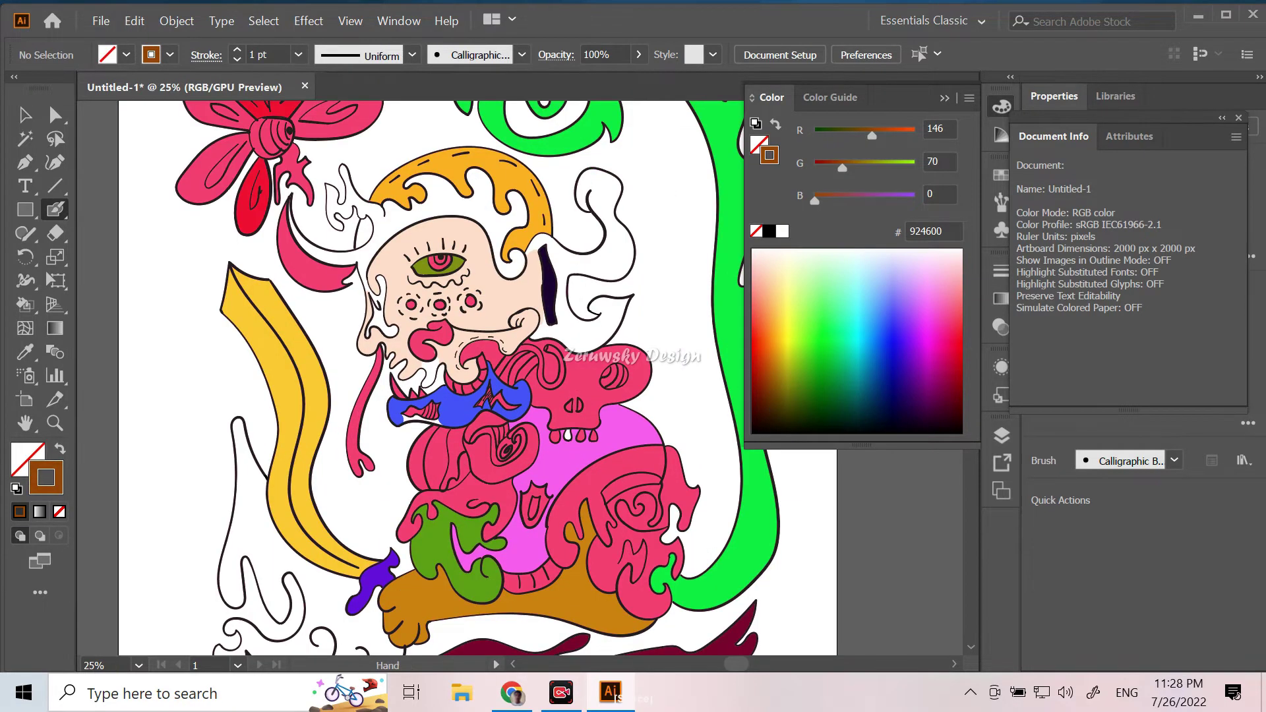
{"action": "scroll", "coordinate": [449, 369], "scroll_direction": "down", "scroll_amount": 3}
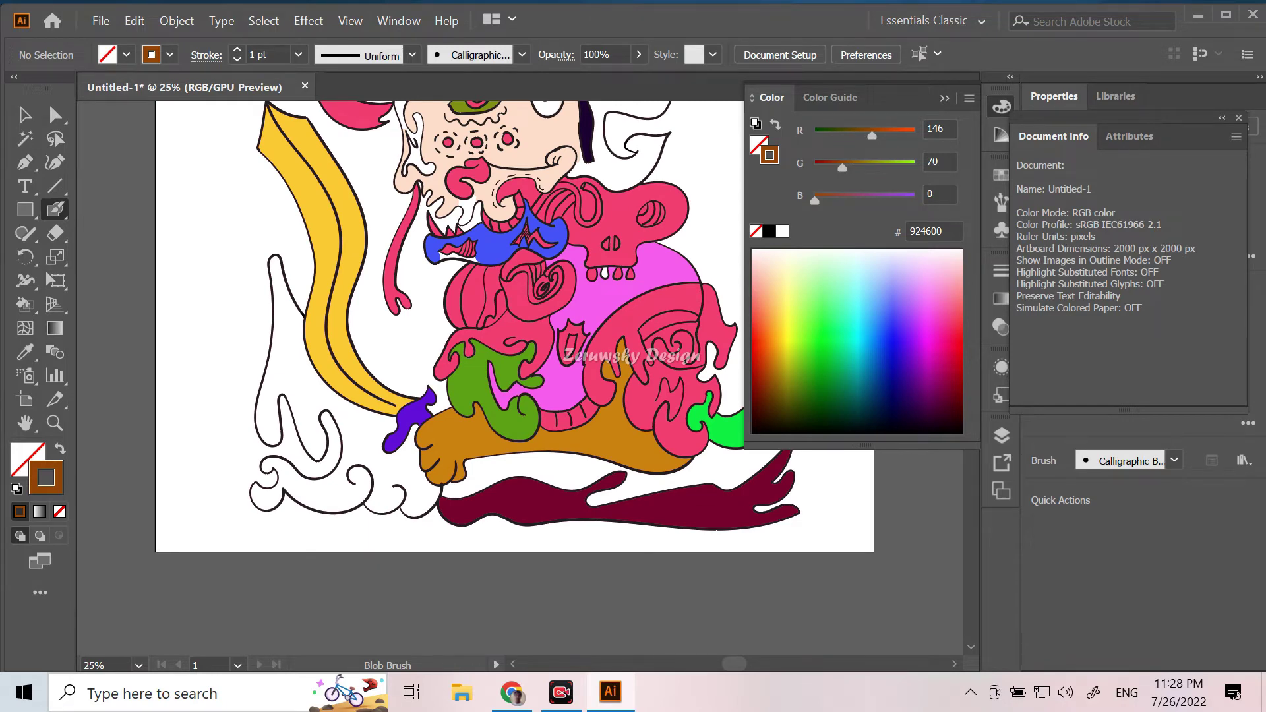
{"action": "left_click", "coordinate": [298, 55]}
{"action": "left_click", "coordinate": [326, 244]}
{"action": "key", "text": "ctrl+plus"}
{"action": "left_click_drag", "start_coordinate": [465, 496], "coordinate": [556, 460]}
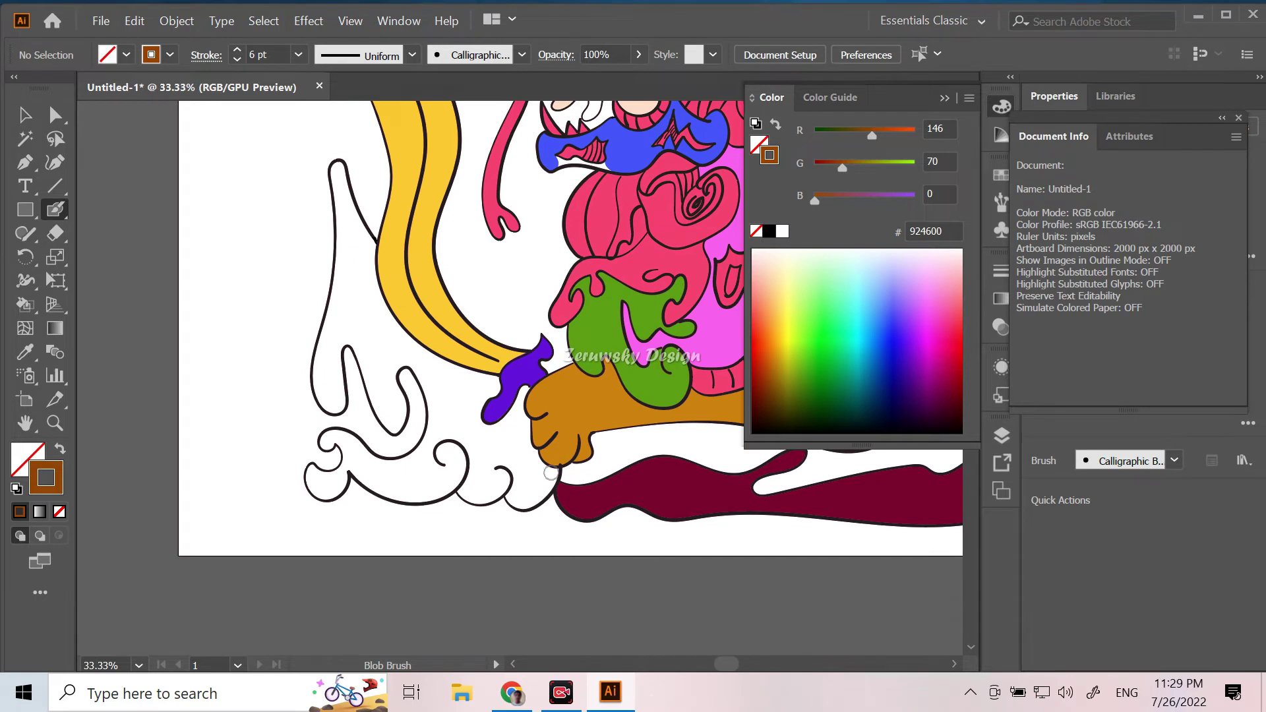
Step: Paint brown along the smoke's inner edges, the hand outline and the yellow band, then select the painted path
{"action": "mouse_move", "coordinate": [371, 244]}
{"action": "left_mouse_down"}
{"action": "mouse_move", "coordinate": [342, 170]}
{"action": "mouse_move", "coordinate": [313, 389]}
{"action": "mouse_move", "coordinate": [343, 339]}
{"action": "mouse_move", "coordinate": [383, 417]}
{"action": "mouse_move", "coordinate": [398, 365]}
{"action": "mouse_move", "coordinate": [429, 438]}
{"action": "mouse_move", "coordinate": [361, 446]}
{"action": "left_mouse_up"}
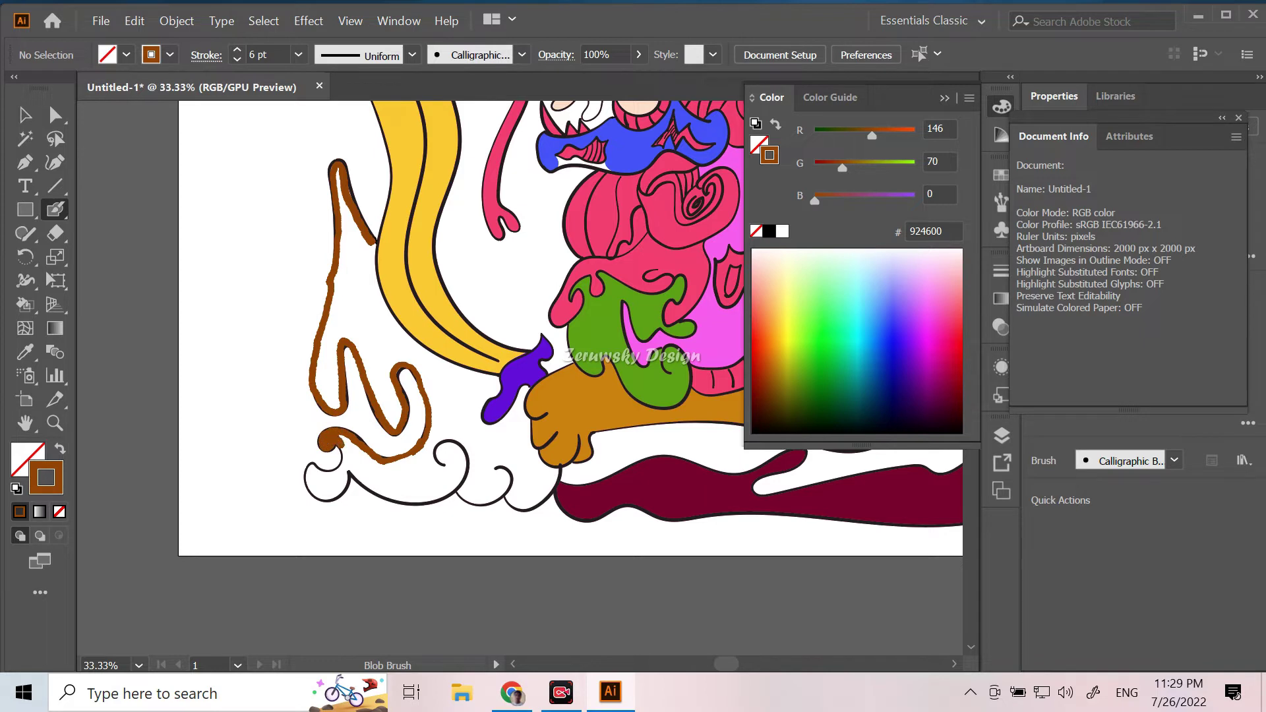
{"action": "mouse_move", "coordinate": [325, 472]}
{"action": "left_mouse_down"}
{"action": "mouse_move", "coordinate": [315, 485]}
{"action": "mouse_move", "coordinate": [335, 463]}
{"action": "left_mouse_up"}
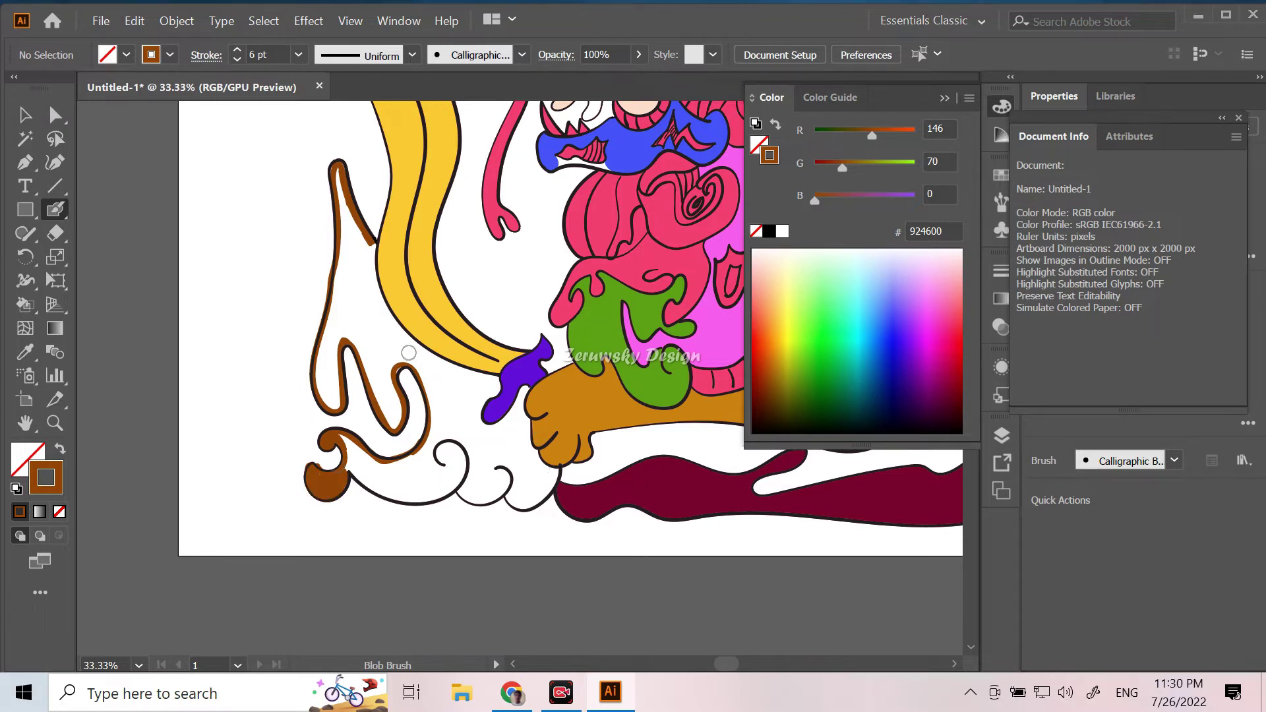
{"action": "mouse_move", "coordinate": [566, 454]}
{"action": "left_mouse_down"}
{"action": "mouse_move", "coordinate": [509, 504]}
{"action": "mouse_move", "coordinate": [454, 486]}
{"action": "mouse_move", "coordinate": [401, 499]}
{"action": "mouse_move", "coordinate": [347, 470]}
{"action": "left_mouse_up"}
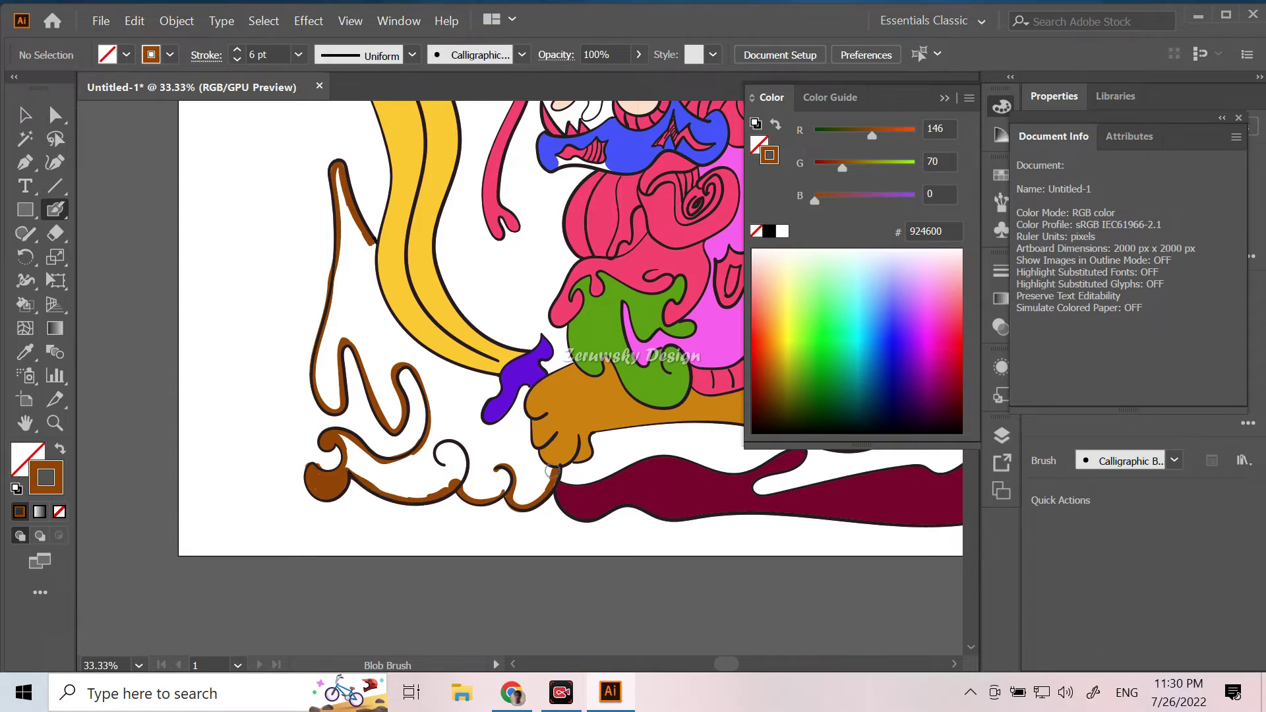
{"action": "left_click_drag", "start_coordinate": [531, 453], "coordinate": [529, 418]}
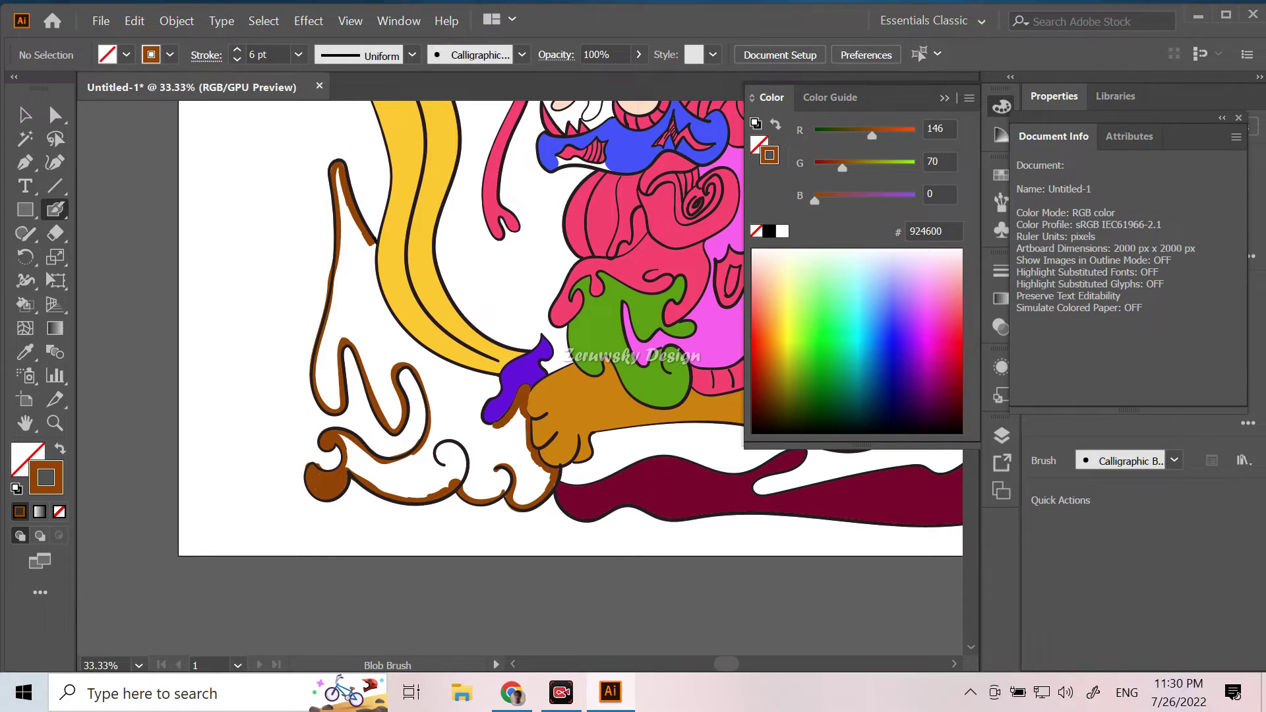
{"action": "left_click_drag", "start_coordinate": [528, 388], "coordinate": [480, 400]}
{"action": "mouse_move", "coordinate": [496, 377]}
{"action": "left_mouse_down"}
{"action": "mouse_move", "coordinate": [441, 358]}
{"action": "mouse_move", "coordinate": [391, 311]}
{"action": "mouse_move", "coordinate": [367, 240]}
{"action": "left_mouse_up"}
{"action": "left_click", "coordinate": [55, 114]}
{"action": "left_click", "coordinate": [370, 455]}
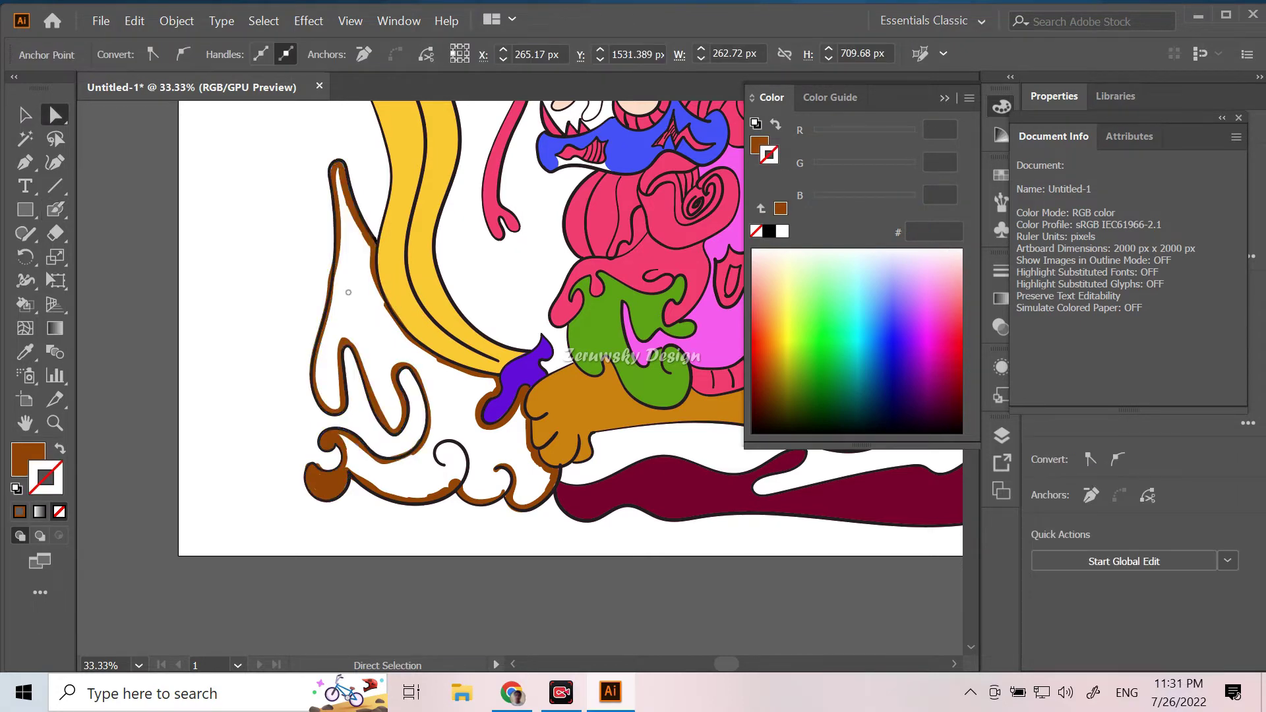
Step: Check the brown compound path, then return to the Blob Brush at 6 pt and deselect
{"action": "left_click", "coordinate": [395, 474]}
{"action": "left_click", "coordinate": [365, 445]}
{"action": "left_click", "coordinate": [422, 451]}
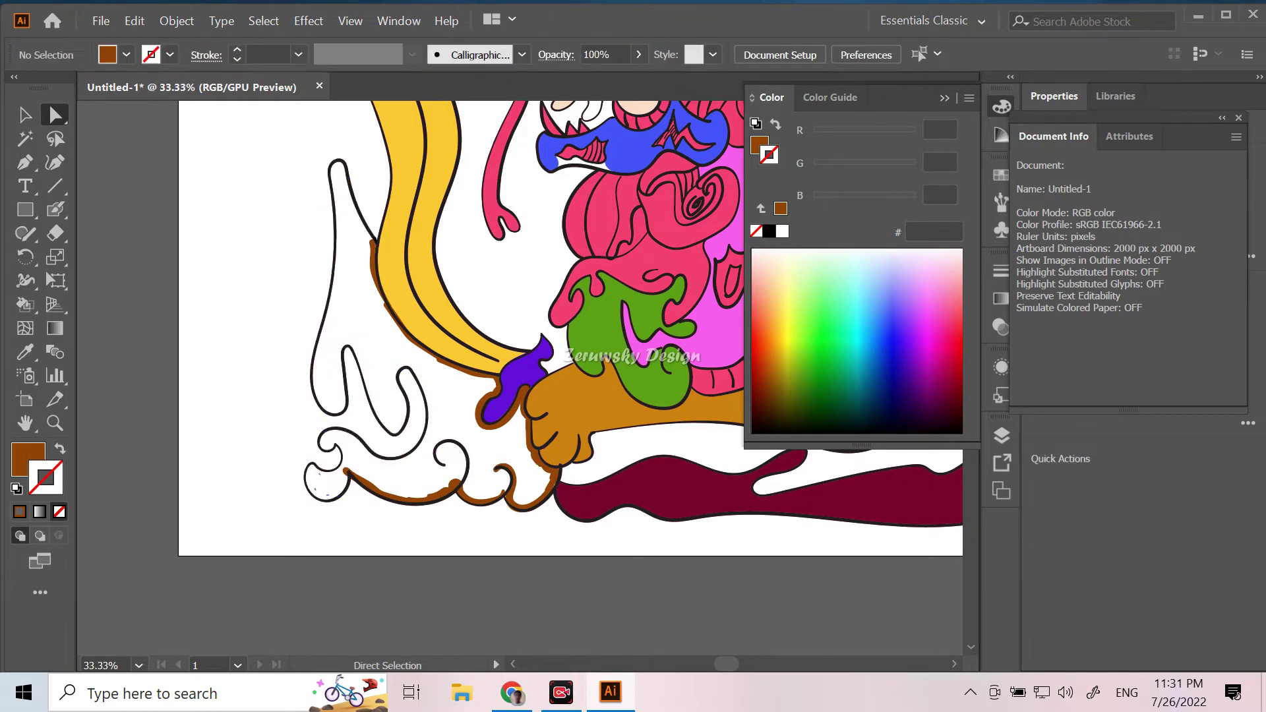
{"action": "left_click", "coordinate": [422, 454], "text": "ctrl"}
{"action": "left_click", "coordinate": [55, 209]}
{"action": "left_click", "coordinate": [298, 54]}
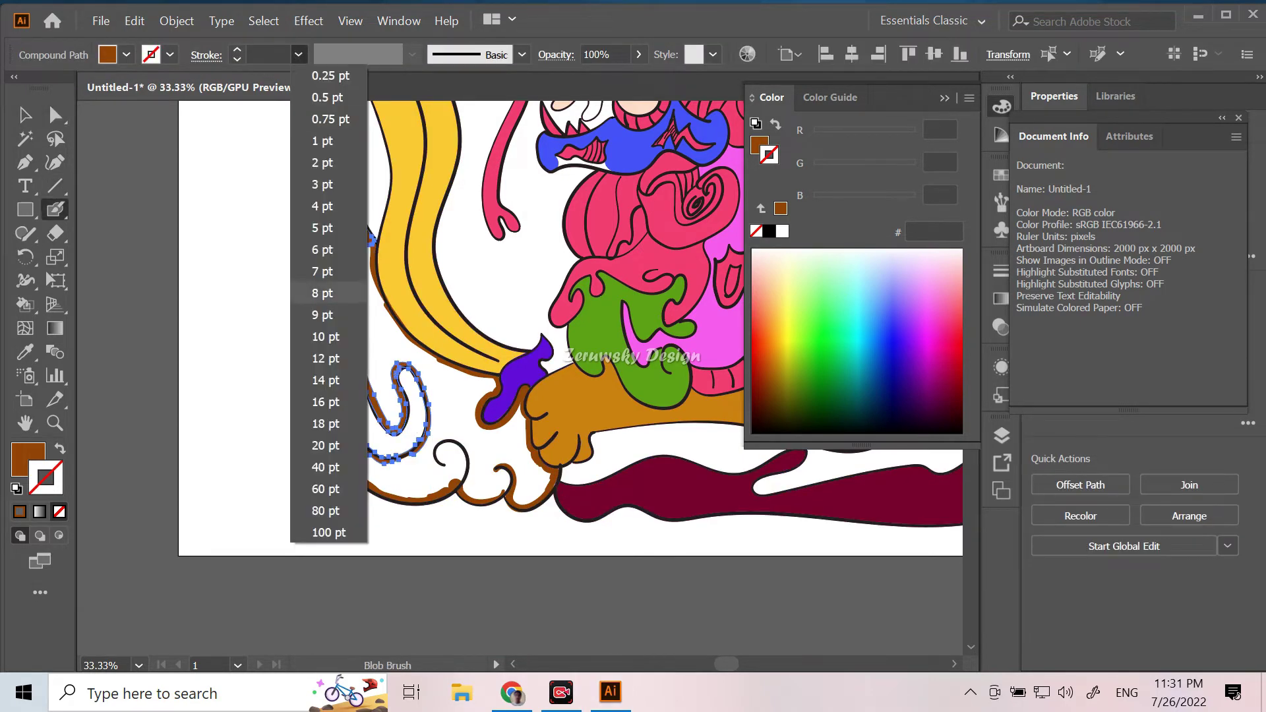
{"action": "left_click", "coordinate": [324, 291]}
{"action": "left_click", "coordinate": [499, 439]}
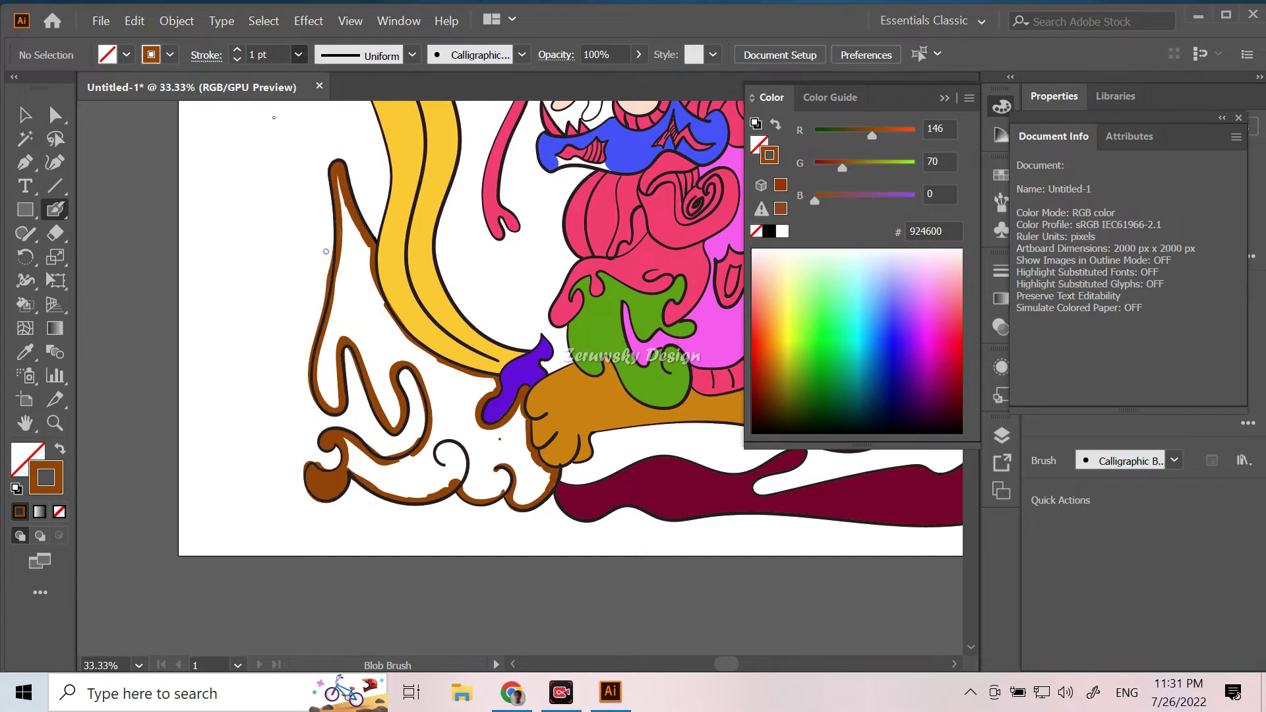
Step: Increase the brush to 7 pt and fill the upper smoke shape and its white drips brown
{"action": "left_click_drag", "start_coordinate": [356, 207], "coordinate": [343, 287]}
{"action": "left_click", "coordinate": [298, 55]}
{"action": "left_click", "coordinate": [316, 268]}
{"action": "left_click_drag", "start_coordinate": [359, 231], "coordinate": [366, 317]}
{"action": "mouse_move", "coordinate": [353, 260]}
{"action": "left_mouse_down"}
{"action": "mouse_move", "coordinate": [343, 323]}
{"action": "mouse_move", "coordinate": [338, 310]}
{"action": "mouse_move", "coordinate": [330, 326]}
{"action": "mouse_move", "coordinate": [327, 404]}
{"action": "left_mouse_up"}
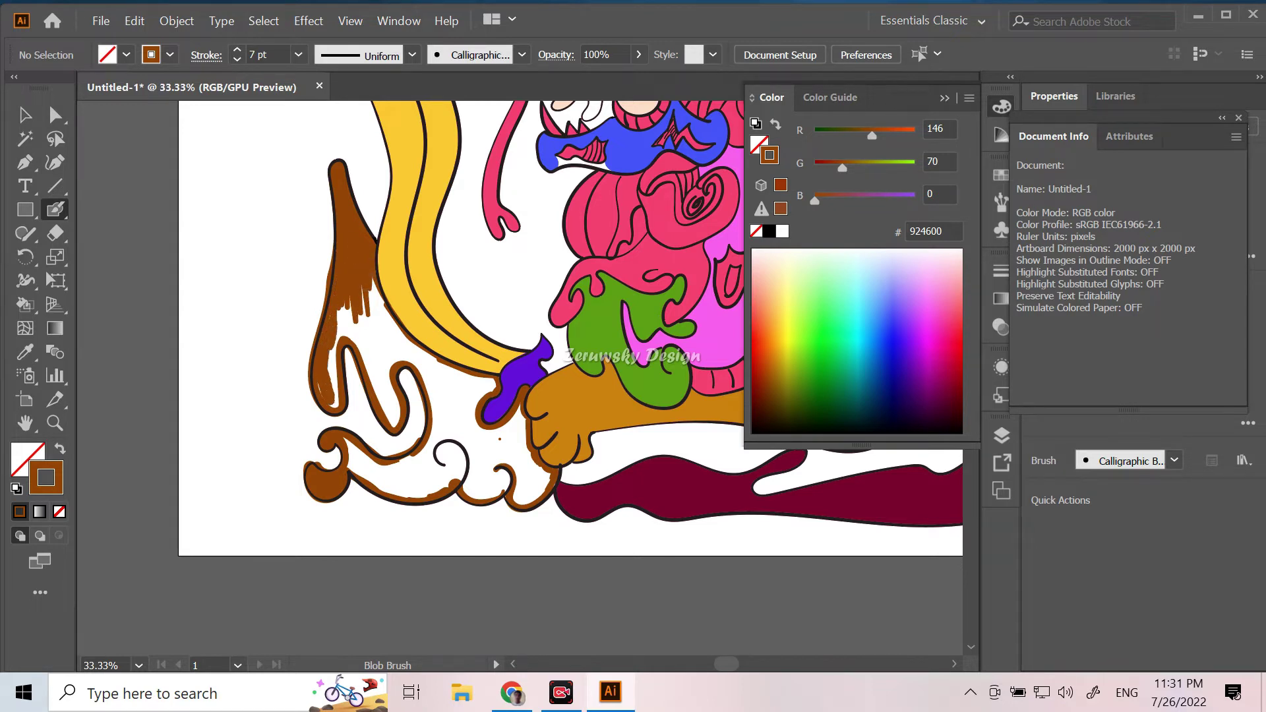
{"action": "left_click_drag", "start_coordinate": [333, 350], "coordinate": [332, 379]}
{"action": "left_click_drag", "start_coordinate": [341, 309], "coordinate": [338, 344]}
{"action": "left_click_drag", "start_coordinate": [375, 280], "coordinate": [373, 342]}
{"action": "left_click_drag", "start_coordinate": [359, 305], "coordinate": [361, 346]}
{"action": "mouse_move", "coordinate": [384, 294]}
{"action": "left_mouse_down"}
{"action": "mouse_move", "coordinate": [369, 375]}
{"action": "mouse_move", "coordinate": [383, 409]}
{"action": "mouse_move", "coordinate": [396, 410]}
{"action": "mouse_move", "coordinate": [395, 322]}
{"action": "mouse_move", "coordinate": [396, 363]}
{"action": "left_mouse_up"}
Step: Fill the remaining white gaps near the hand and in the lower smoke brown, undoing one stray stroke
{"action": "left_click_drag", "start_coordinate": [396, 293], "coordinate": [386, 317]}
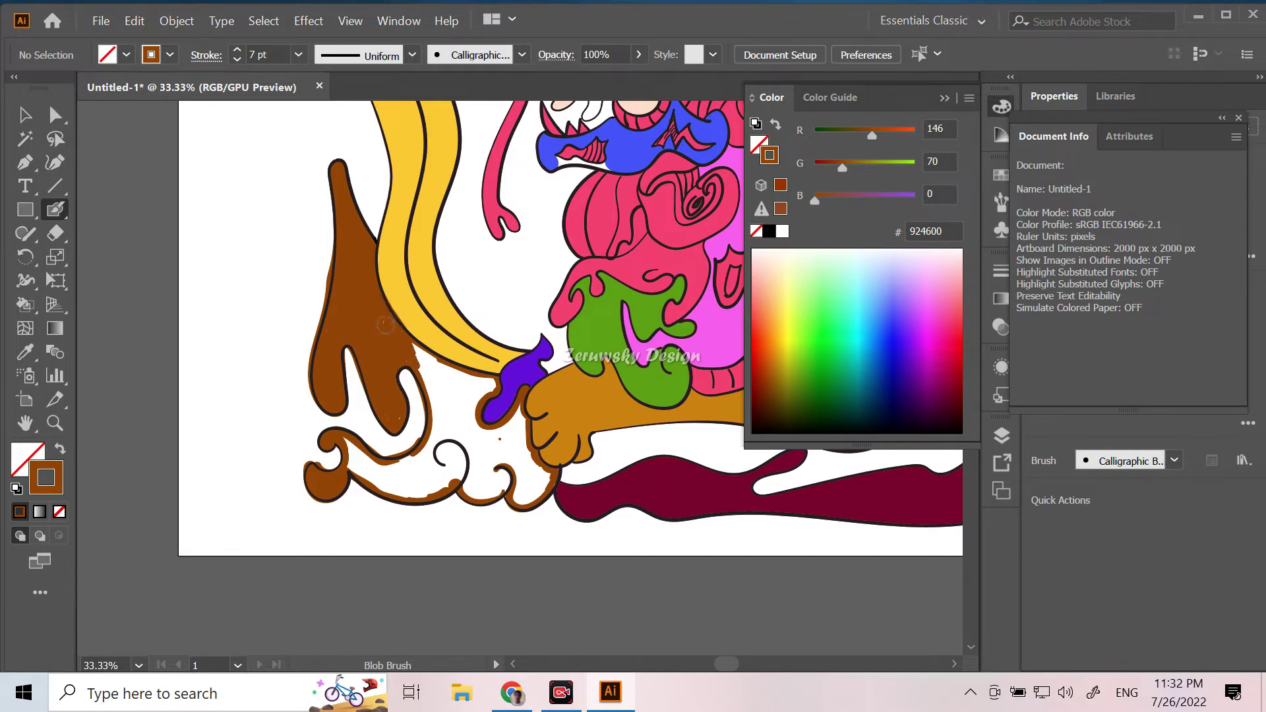
{"action": "mouse_move", "coordinate": [521, 419]}
{"action": "left_mouse_down"}
{"action": "mouse_move", "coordinate": [521, 481]}
{"action": "mouse_move", "coordinate": [544, 474]}
{"action": "mouse_move", "coordinate": [518, 503]}
{"action": "mouse_move", "coordinate": [504, 439]}
{"action": "mouse_move", "coordinate": [488, 448]}
{"action": "mouse_move", "coordinate": [503, 488]}
{"action": "mouse_move", "coordinate": [469, 403]}
{"action": "mouse_move", "coordinate": [489, 381]}
{"action": "left_mouse_up"}
{"action": "left_click_drag", "start_coordinate": [505, 492], "coordinate": [501, 468]}
{"action": "mouse_move", "coordinate": [448, 415]}
{"action": "left_mouse_down"}
{"action": "mouse_move", "coordinate": [473, 380]}
{"action": "mouse_move", "coordinate": [416, 373]}
{"action": "mouse_move", "coordinate": [422, 363]}
{"action": "mouse_move", "coordinate": [474, 391]}
{"action": "left_mouse_up"}
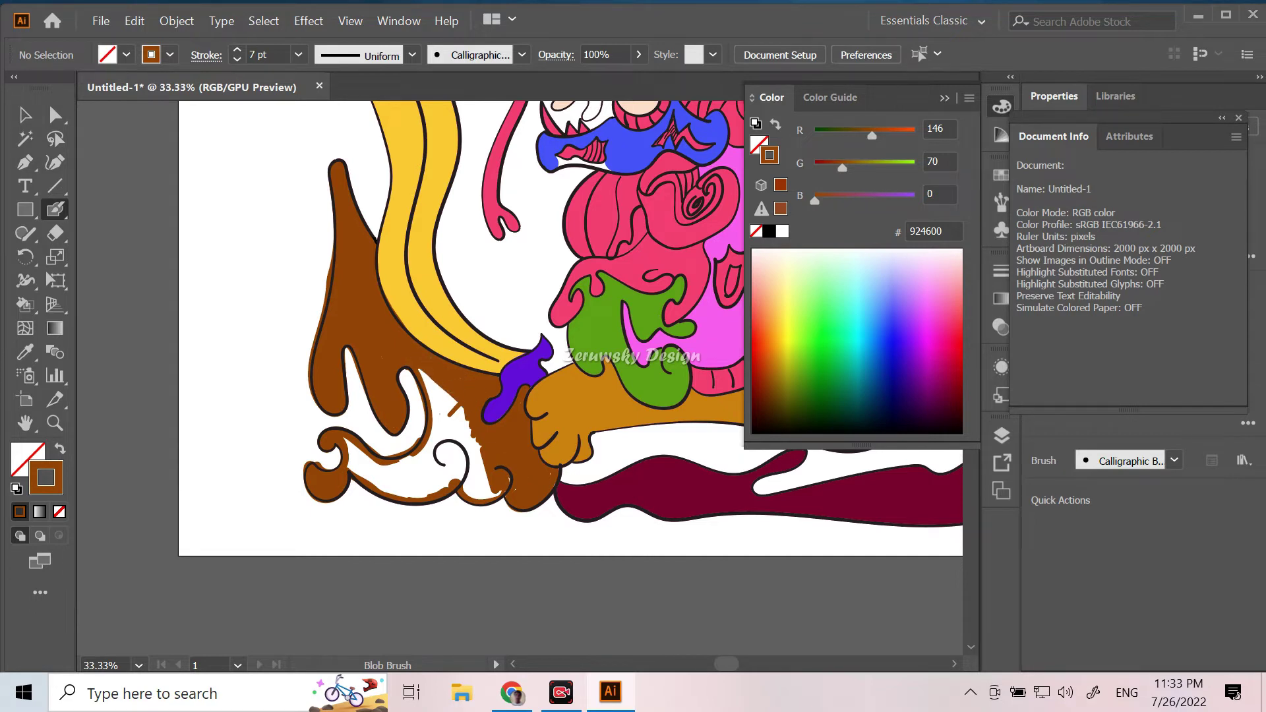
{"action": "mouse_move", "coordinate": [474, 447]}
{"action": "left_mouse_down"}
{"action": "mouse_move", "coordinate": [422, 373]}
{"action": "mouse_move", "coordinate": [435, 442]}
{"action": "mouse_move", "coordinate": [471, 447]}
{"action": "mouse_move", "coordinate": [498, 495]}
{"action": "mouse_move", "coordinate": [465, 498]}
{"action": "mouse_move", "coordinate": [459, 440]}
{"action": "mouse_move", "coordinate": [428, 439]}
{"action": "left_mouse_up"}
{"action": "key", "text": "ctrl+z"}
{"action": "mouse_move", "coordinate": [455, 476]}
{"action": "left_mouse_down"}
{"action": "mouse_move", "coordinate": [422, 455]}
{"action": "mouse_move", "coordinate": [348, 455]}
{"action": "mouse_move", "coordinate": [380, 488]}
{"action": "mouse_move", "coordinate": [372, 482]}
{"action": "mouse_move", "coordinate": [404, 474]}
{"action": "mouse_move", "coordinate": [447, 488]}
{"action": "mouse_move", "coordinate": [419, 472]}
{"action": "mouse_move", "coordinate": [405, 481]}
{"action": "left_mouse_up"}
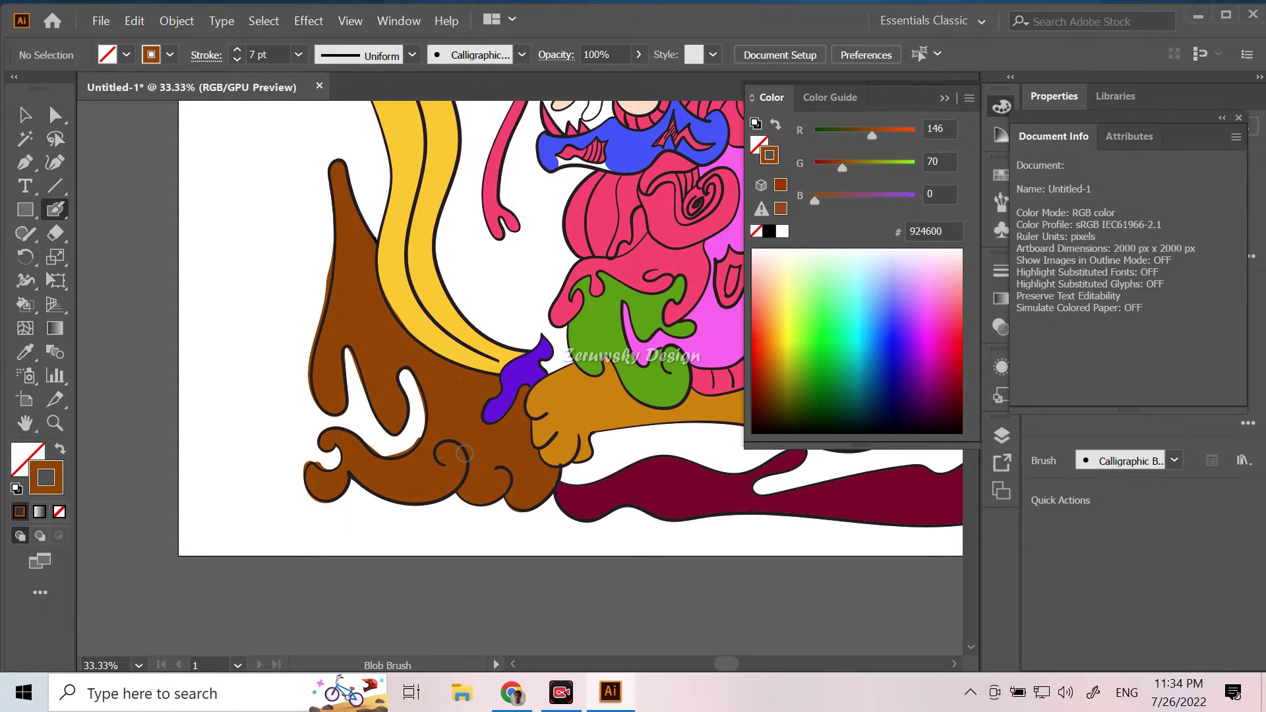
Step: Zoom in on the face and eyedrop its peach skin colour
{"action": "key", "text": "ctrl+minus"}
{"action": "key", "text": "ctrl+minus"}
{"action": "key", "text": "ctrl+minus"}
{"action": "key", "text": "ctrl+plus"}
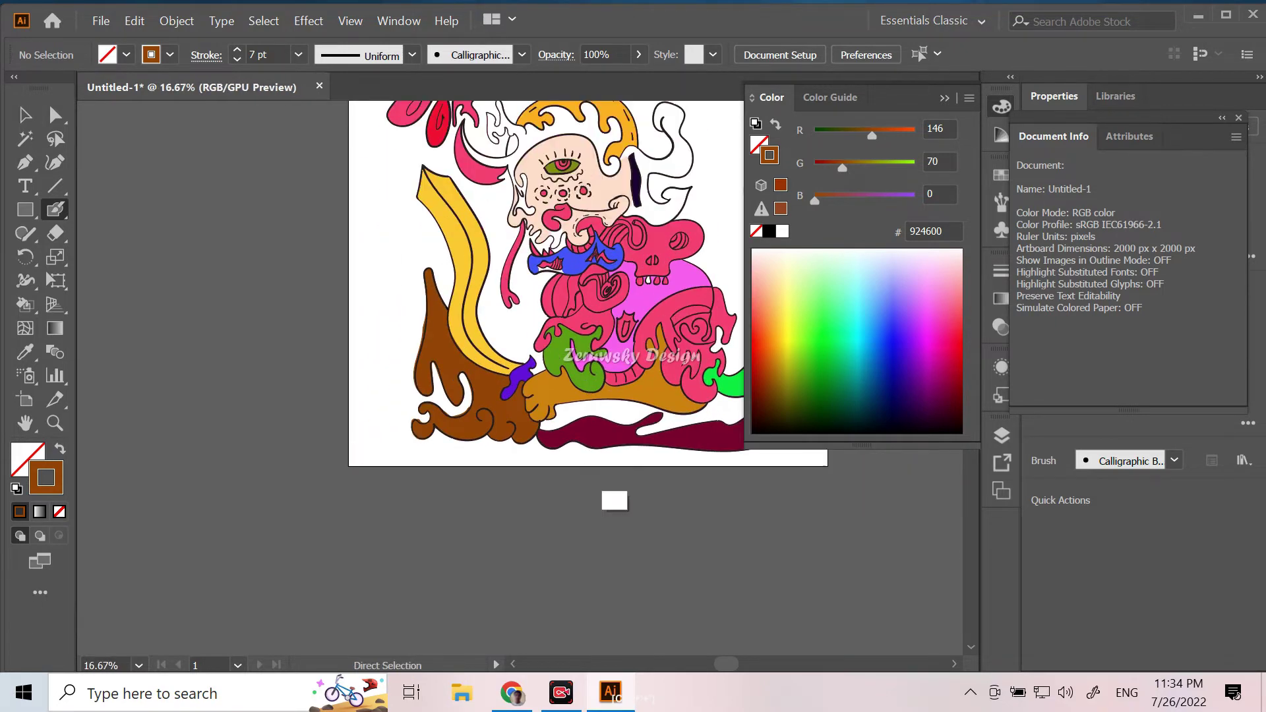
{"action": "key", "text": "ctrl+plus"}
{"action": "key", "text": "ctrl+plus"}
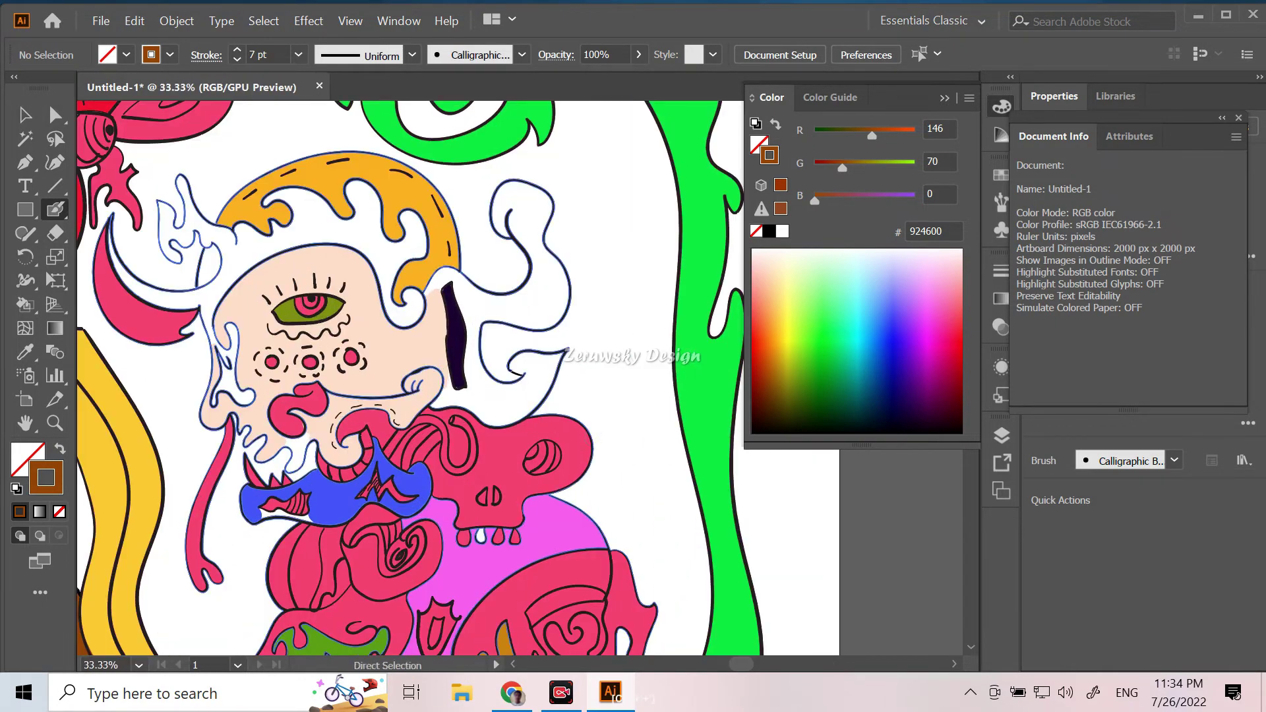
{"action": "key", "text": "ctrl+plus"}
{"action": "left_click_drag", "start_coordinate": [593, 436], "coordinate": [721, 386]}
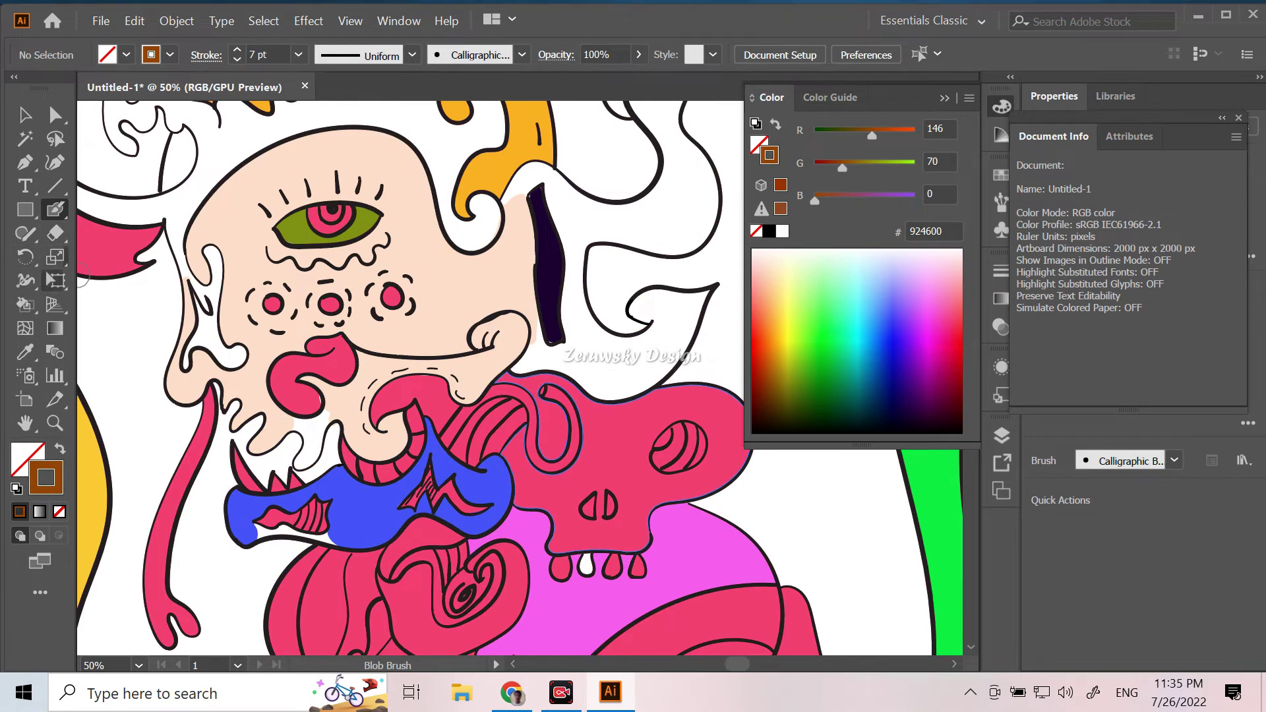
{"action": "left_click", "coordinate": [25, 351]}
{"action": "left_click", "coordinate": [524, 250]}
Step: Paint a peach touch-up below the mouth with the Blob Brush at 6 pt
{"action": "left_click", "coordinate": [55, 209]}
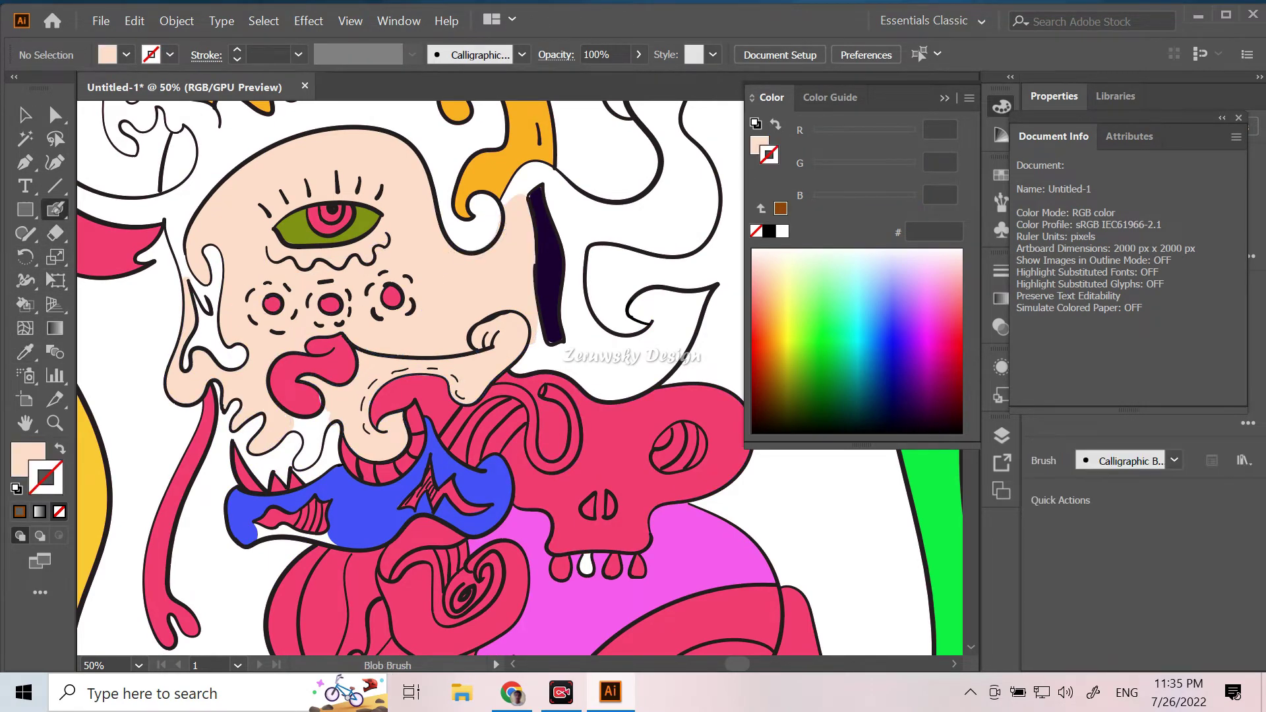
{"action": "left_click", "coordinate": [298, 55]}
{"action": "left_click", "coordinate": [323, 249]}
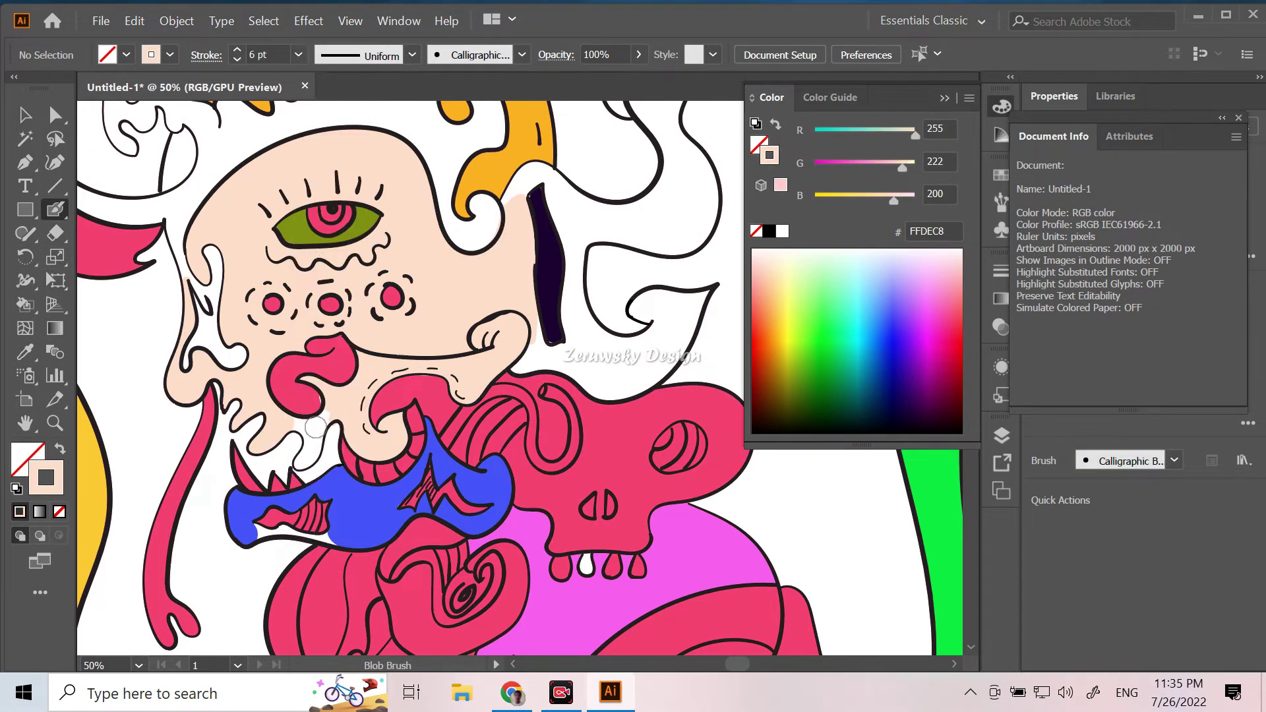
{"action": "left_click_drag", "start_coordinate": [320, 412], "coordinate": [305, 465]}
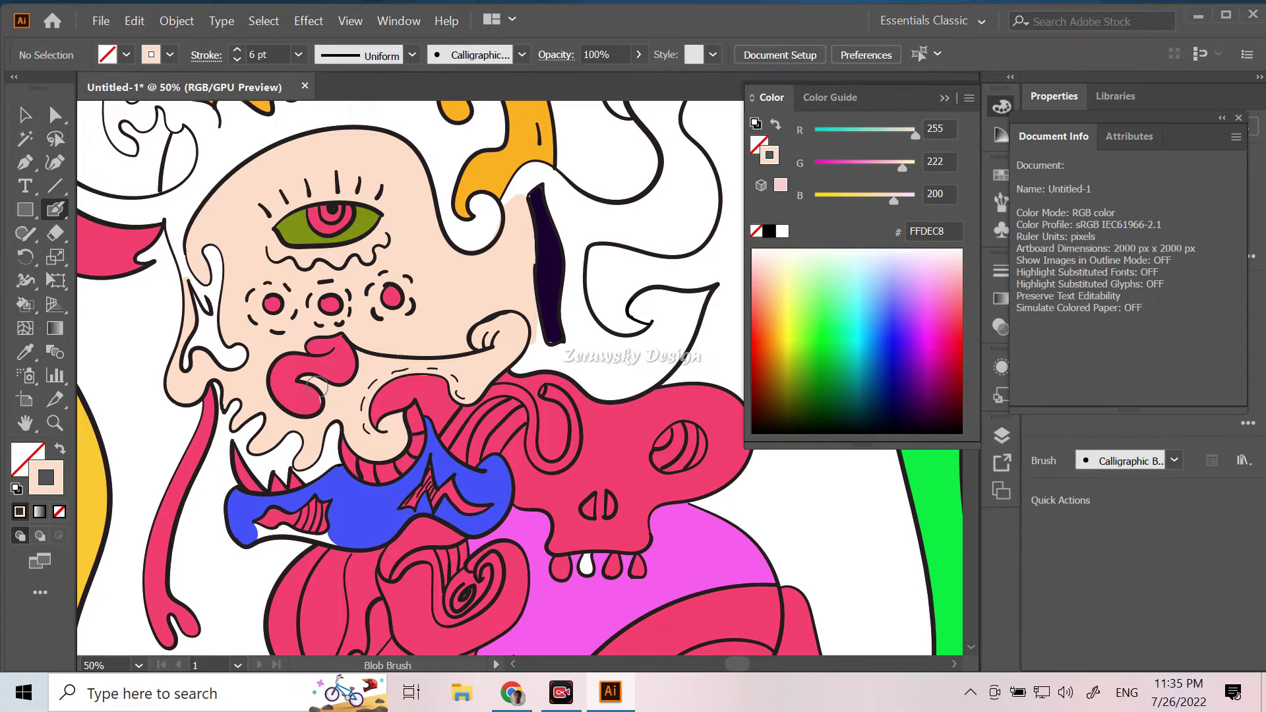
Step: Set the stroke hex to 00BCEE blue, after briefly trying 52D000
{"action": "type", "text": "52D000"}
{"action": "key", "text": "Return"}
{"action": "type", "text": "00BCEE"}
{"action": "key", "text": "Return"}
{"action": "left_click_drag", "start_coordinate": [317, 389], "coordinate": [310, 620]}
Step: Paint 00BCEE blue strokes along the pink leaf's inner edge and up the white wisp
{"action": "left_click_drag", "start_coordinate": [222, 286], "coordinate": [446, 326]}
{"action": "left_click_drag", "start_coordinate": [390, 489], "coordinate": [254, 377]}
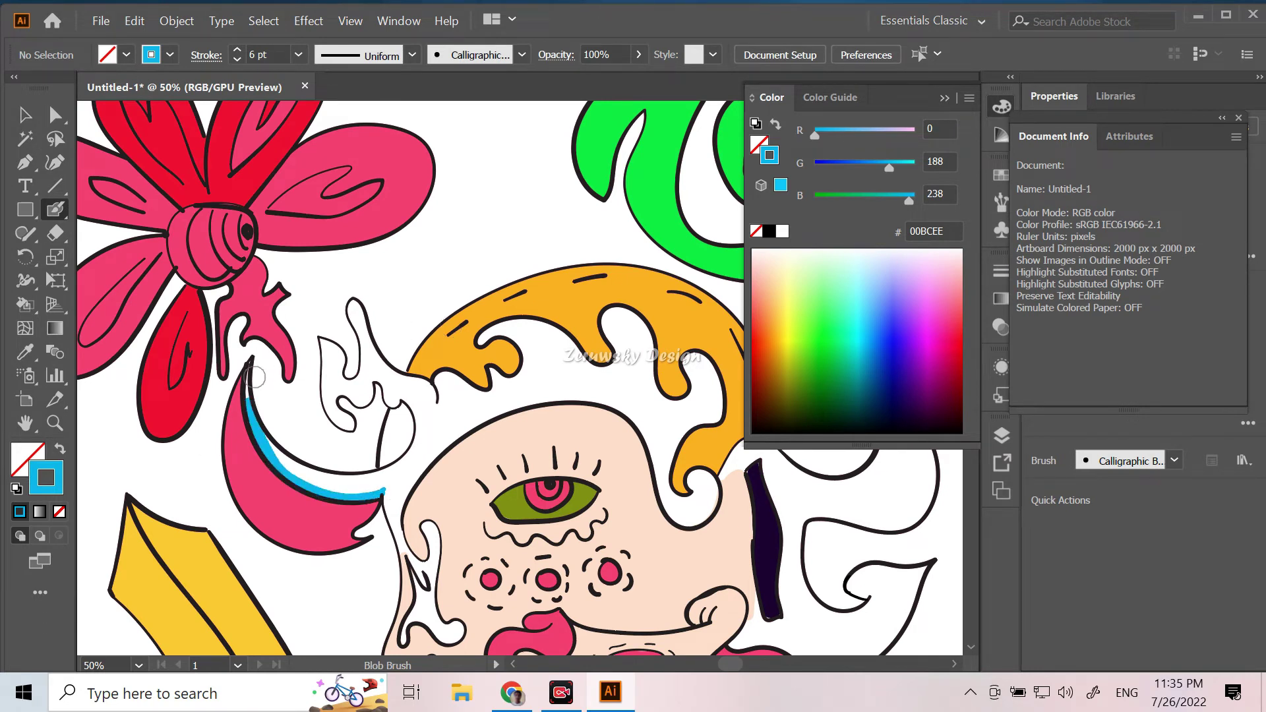
{"action": "left_click_drag", "start_coordinate": [392, 472], "coordinate": [274, 455]}
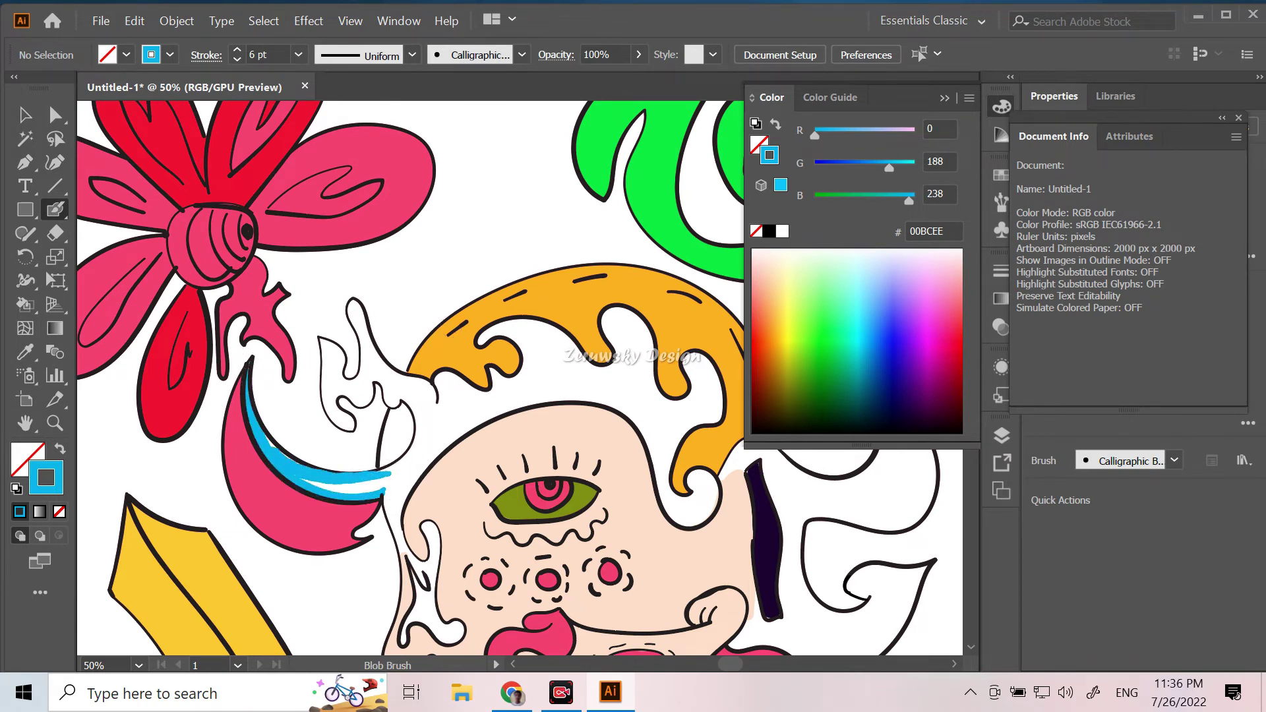
{"action": "mouse_move", "coordinate": [383, 488]}
{"action": "left_mouse_down"}
{"action": "mouse_move", "coordinate": [309, 486]}
{"action": "mouse_move", "coordinate": [414, 397]}
{"action": "left_mouse_up"}
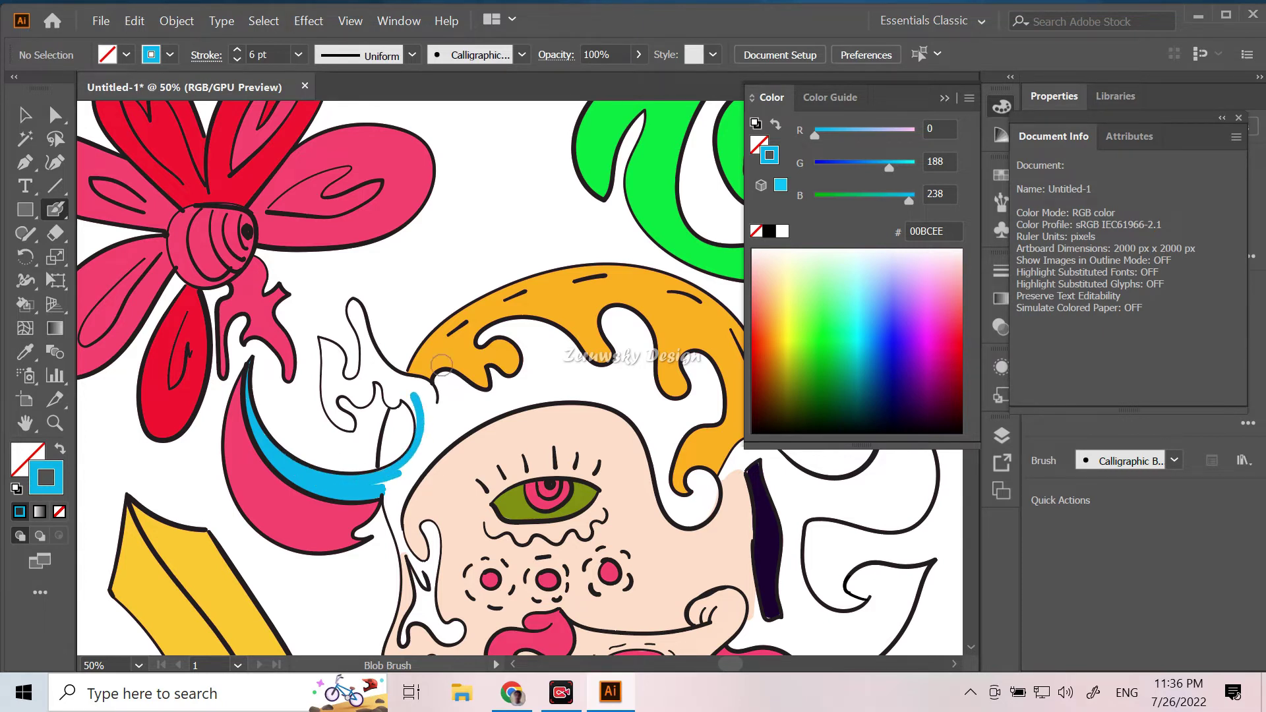
{"action": "mouse_move", "coordinate": [412, 396]}
{"action": "left_mouse_down"}
{"action": "mouse_move", "coordinate": [388, 400]}
{"action": "mouse_move", "coordinate": [370, 377]}
{"action": "mouse_move", "coordinate": [362, 401]}
{"action": "mouse_move", "coordinate": [335, 404]}
{"action": "mouse_move", "coordinate": [353, 416]}
{"action": "mouse_move", "coordinate": [329, 416]}
{"action": "mouse_move", "coordinate": [333, 339]}
{"action": "mouse_move", "coordinate": [335, 357]}
{"action": "left_mouse_up"}
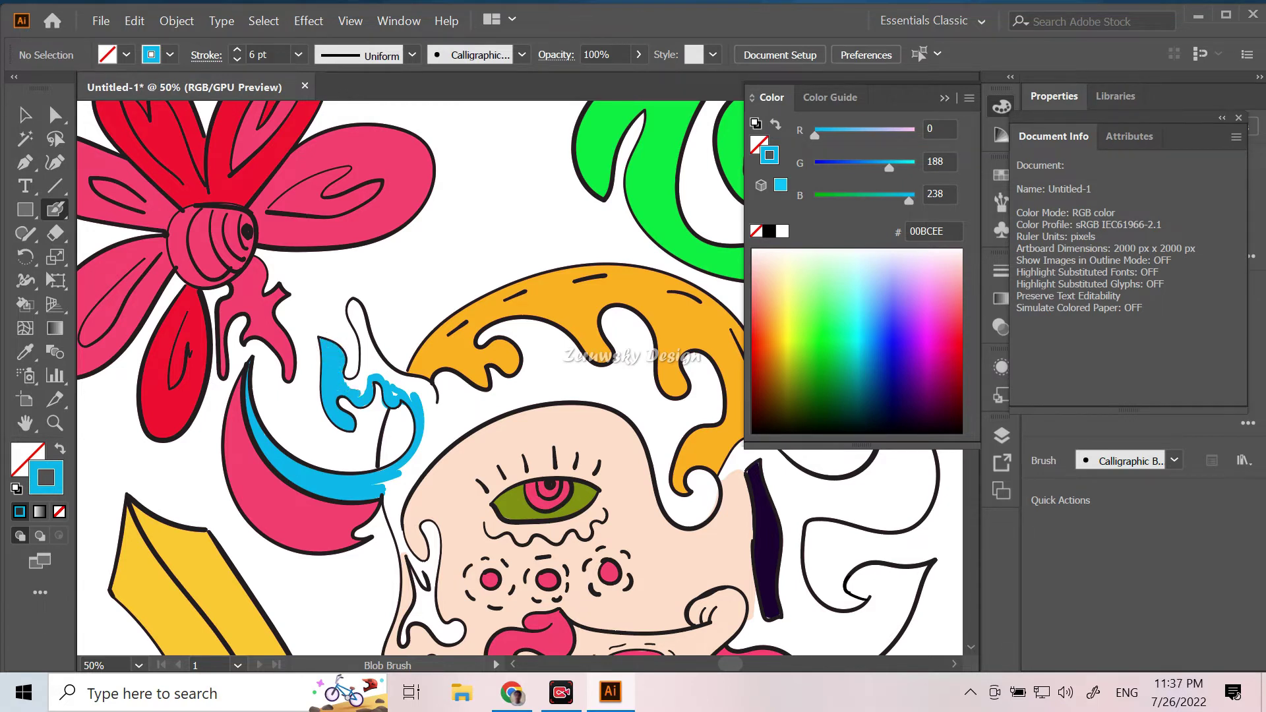
{"action": "mouse_move", "coordinate": [368, 376]}
{"action": "left_mouse_down"}
{"action": "mouse_move", "coordinate": [352, 305]}
{"action": "mouse_move", "coordinate": [373, 366]}
{"action": "left_mouse_up"}
{"action": "left_click_drag", "start_coordinate": [368, 320], "coordinate": [361, 396]}
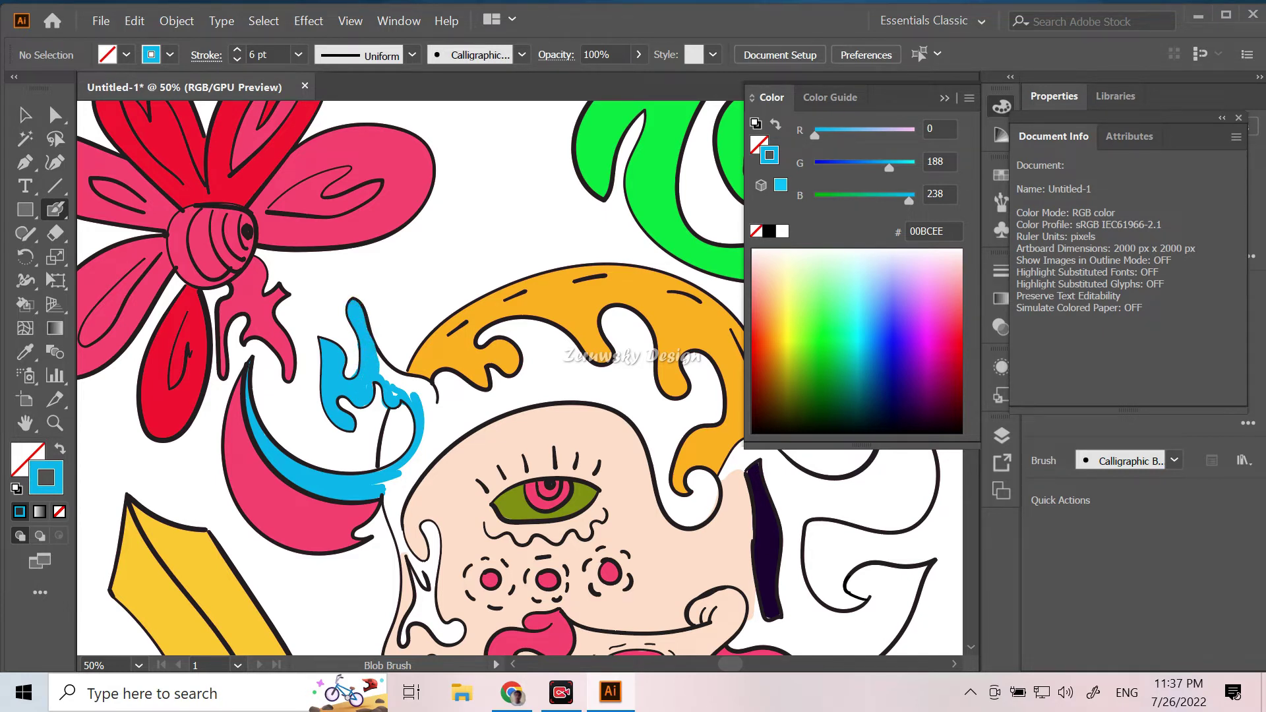
Step: Thicken the blue on the wisp and paint grey over the skull's top
{"action": "left_click_drag", "start_coordinate": [380, 343], "coordinate": [391, 377]}
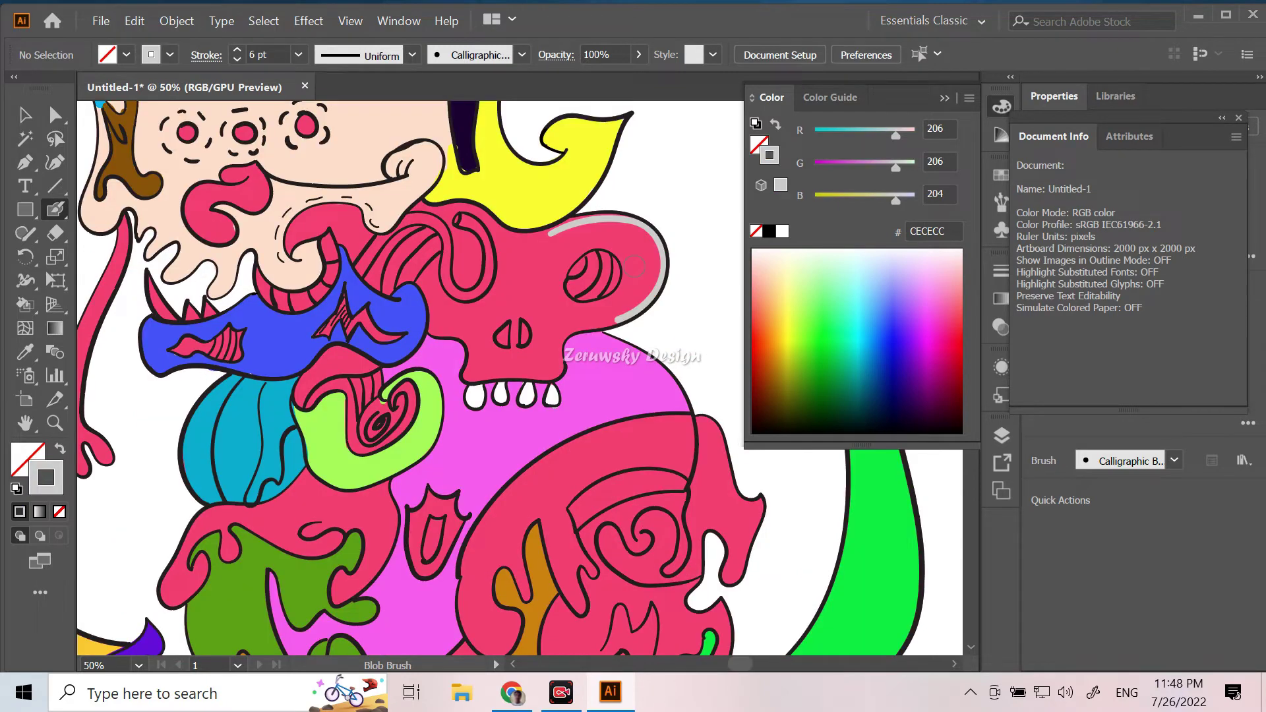
{"action": "left_click_drag", "start_coordinate": [543, 241], "coordinate": [653, 290]}
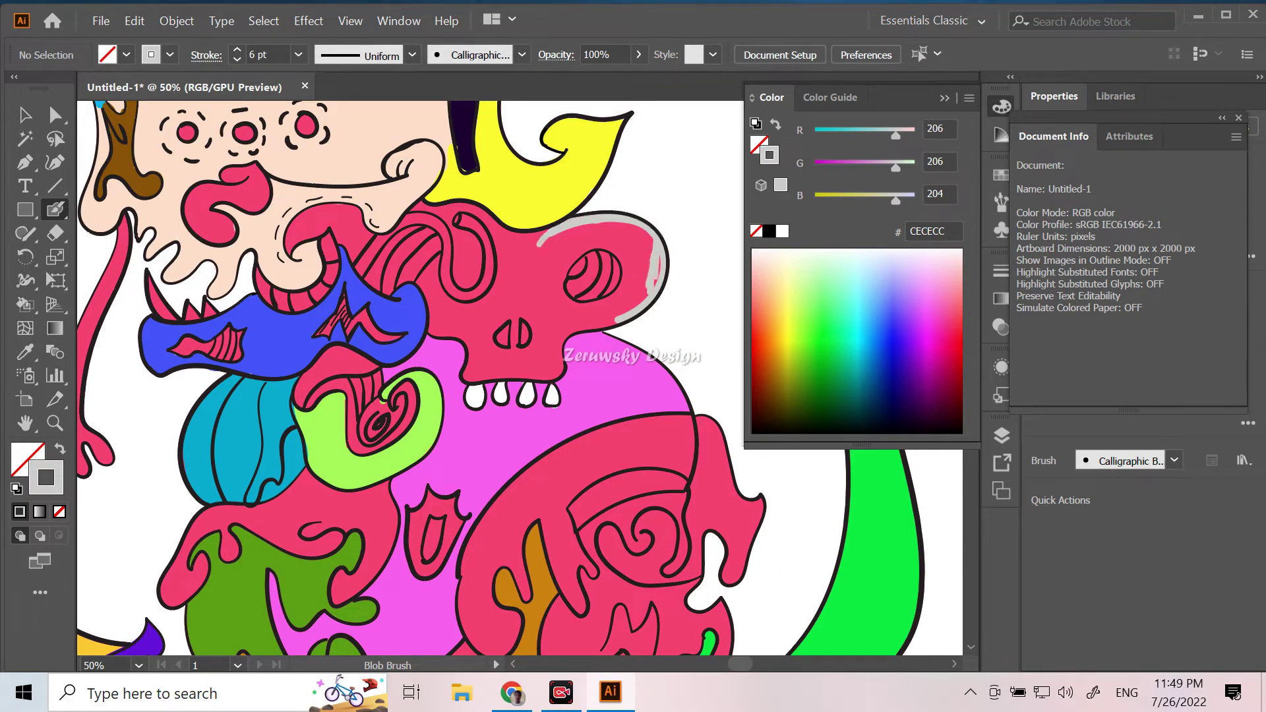
{"action": "mouse_move", "coordinate": [593, 225]}
{"action": "left_mouse_down"}
{"action": "mouse_move", "coordinate": [660, 271]}
{"action": "mouse_move", "coordinate": [626, 307]}
{"action": "mouse_move", "coordinate": [624, 270]}
{"action": "mouse_move", "coordinate": [593, 241]}
{"action": "mouse_move", "coordinate": [544, 261]}
{"action": "left_mouse_up"}
{"action": "left_click_drag", "start_coordinate": [633, 230], "coordinate": [581, 260]}
{"action": "mouse_move", "coordinate": [613, 218]}
{"action": "left_mouse_down"}
{"action": "mouse_move", "coordinate": [521, 264]}
{"action": "mouse_move", "coordinate": [518, 284]}
{"action": "left_mouse_up"}
{"action": "mouse_move", "coordinate": [580, 244]}
{"action": "left_mouse_down"}
{"action": "mouse_move", "coordinate": [534, 274]}
{"action": "mouse_move", "coordinate": [554, 277]}
{"action": "mouse_move", "coordinate": [554, 310]}
{"action": "mouse_move", "coordinate": [537, 300]}
{"action": "left_mouse_up"}
Step: Cover the rest of the skull in grey, undoing one misplaced stroke
{"action": "left_click_drag", "start_coordinate": [537, 258], "coordinate": [524, 284]}
{"action": "mouse_move", "coordinate": [569, 244]}
{"action": "left_mouse_down"}
{"action": "mouse_move", "coordinate": [561, 291]}
{"action": "mouse_move", "coordinate": [603, 307]}
{"action": "mouse_move", "coordinate": [614, 327]}
{"action": "mouse_move", "coordinate": [557, 333]}
{"action": "mouse_move", "coordinate": [567, 318]}
{"action": "mouse_move", "coordinate": [544, 300]}
{"action": "mouse_move", "coordinate": [557, 356]}
{"action": "mouse_move", "coordinate": [534, 376]}
{"action": "mouse_move", "coordinate": [468, 375]}
{"action": "mouse_move", "coordinate": [550, 367]}
{"action": "mouse_move", "coordinate": [465, 359]}
{"action": "left_mouse_up"}
{"action": "mouse_move", "coordinate": [557, 309]}
{"action": "left_mouse_down"}
{"action": "mouse_move", "coordinate": [546, 356]}
{"action": "mouse_move", "coordinate": [513, 307]}
{"action": "mouse_move", "coordinate": [515, 349]}
{"action": "mouse_move", "coordinate": [537, 351]}
{"action": "mouse_move", "coordinate": [478, 352]}
{"action": "mouse_move", "coordinate": [511, 305]}
{"action": "left_mouse_up"}
{"action": "left_click_drag", "start_coordinate": [435, 258], "coordinate": [455, 338]}
{"action": "mouse_move", "coordinate": [432, 267]}
{"action": "left_mouse_down"}
{"action": "mouse_move", "coordinate": [437, 295]}
{"action": "mouse_move", "coordinate": [471, 304]}
{"action": "mouse_move", "coordinate": [501, 249]}
{"action": "mouse_move", "coordinate": [469, 207]}
{"action": "mouse_move", "coordinate": [427, 210]}
{"action": "mouse_move", "coordinate": [465, 287]}
{"action": "mouse_move", "coordinate": [475, 231]}
{"action": "mouse_move", "coordinate": [469, 283]}
{"action": "mouse_move", "coordinate": [437, 304]}
{"action": "mouse_move", "coordinate": [445, 326]}
{"action": "mouse_move", "coordinate": [480, 307]}
{"action": "mouse_move", "coordinate": [526, 316]}
{"action": "mouse_move", "coordinate": [524, 277]}
{"action": "left_mouse_up"}
{"action": "key", "text": "ctrl+z"}
{"action": "mouse_move", "coordinate": [500, 234]}
{"action": "left_mouse_down"}
{"action": "mouse_move", "coordinate": [485, 297]}
{"action": "mouse_move", "coordinate": [518, 246]}
{"action": "mouse_move", "coordinate": [544, 241]}
{"action": "mouse_move", "coordinate": [535, 228]}
{"action": "left_mouse_up"}
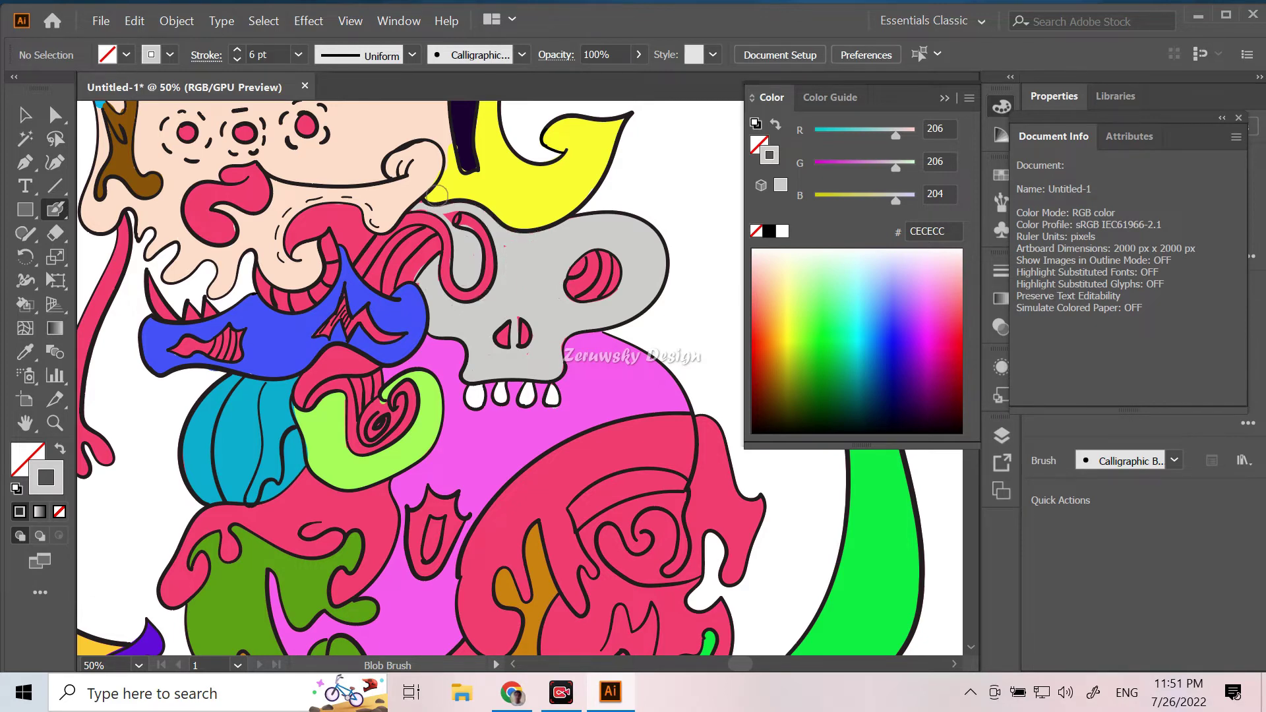
Step: Paint the flower centre green and add a dark green 00741A swirl
{"action": "key", "text": "ctrl+minus"}
{"action": "key", "text": "ctrl+minus"}
{"action": "key", "text": "ctrl+minus"}
{"action": "key", "text": "ctrl+minus"}
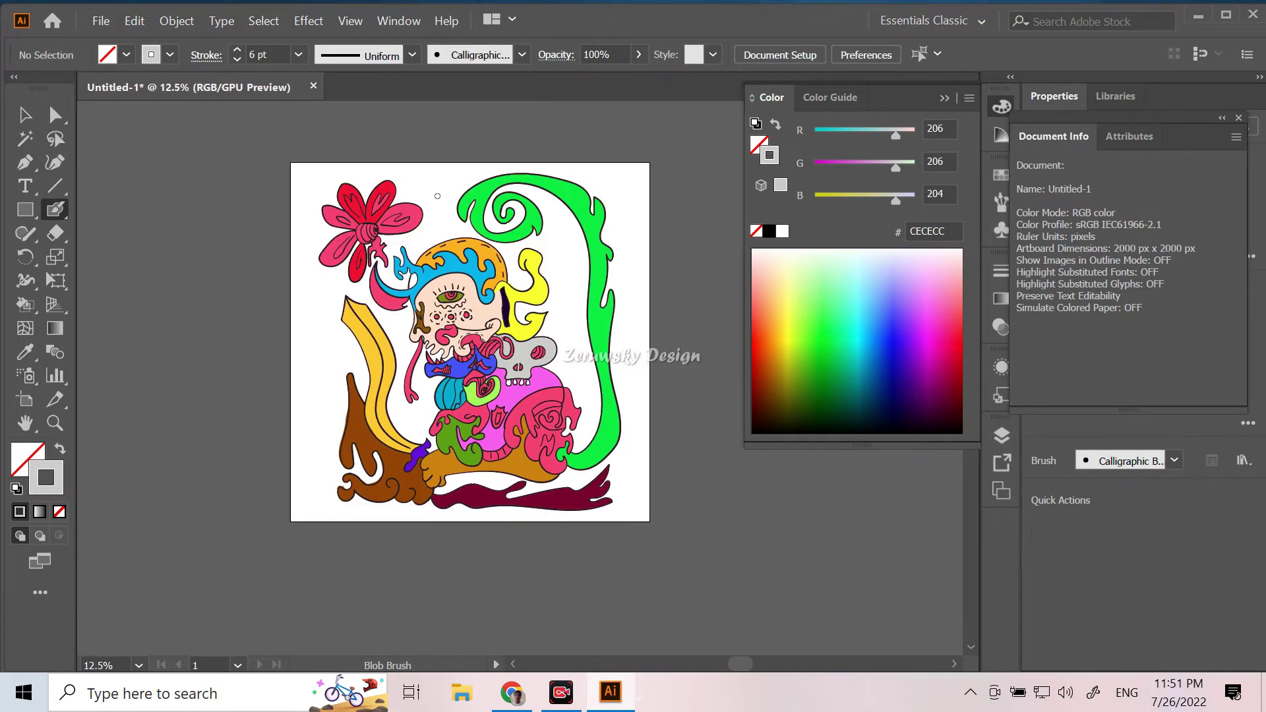
{"action": "key", "text": "ctrl+plus"}
{"action": "key", "text": "ctrl+plus"}
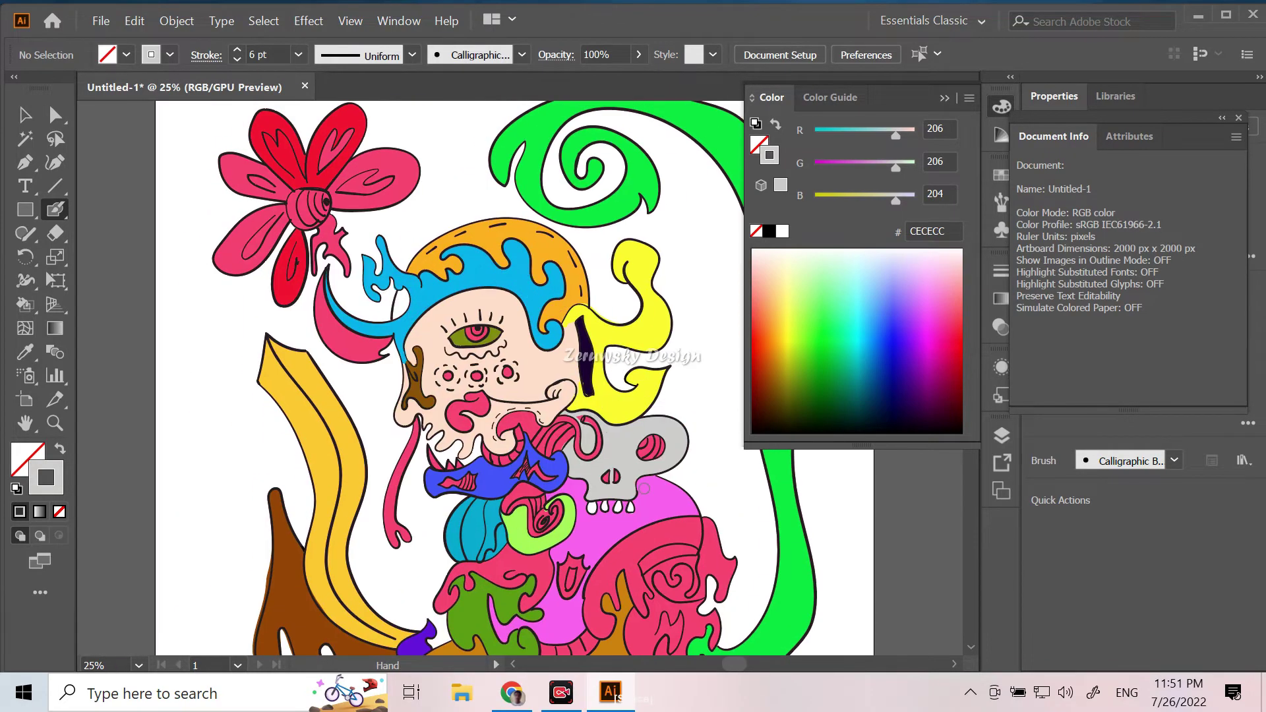
{"action": "left_click_drag", "start_coordinate": [435, 194], "coordinate": [535, 309]}
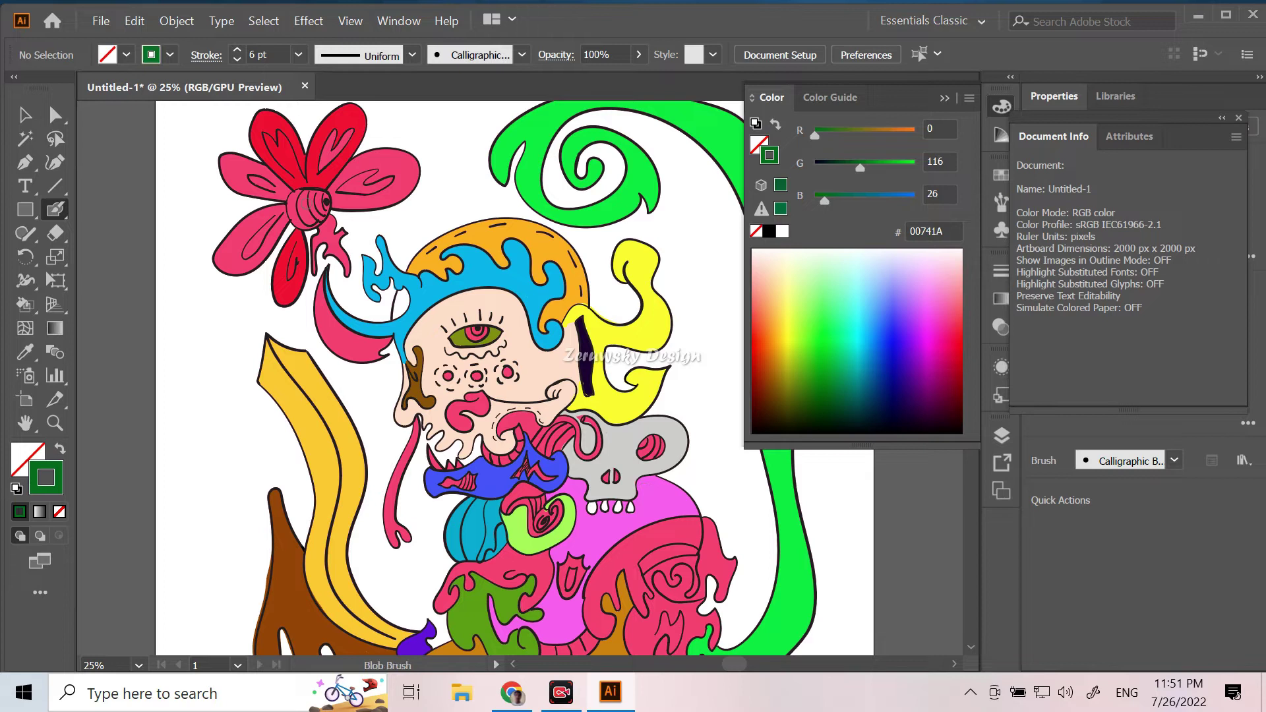
{"action": "left_click_drag", "start_coordinate": [290, 198], "coordinate": [316, 211]}
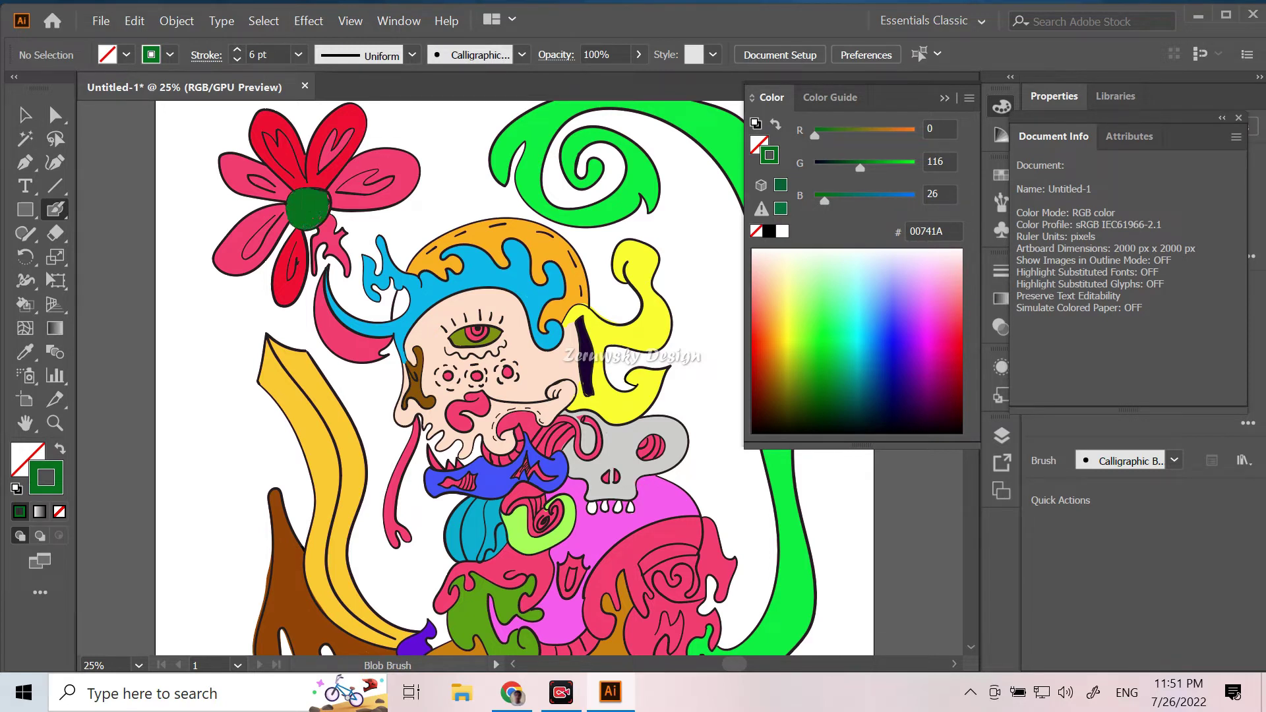
{"action": "left_click_drag", "start_coordinate": [307, 208], "coordinate": [327, 192]}
Step: Select all the artwork and make it a Live Paint group, undoing an accidental yellow fill
{"action": "key", "text": "v"}
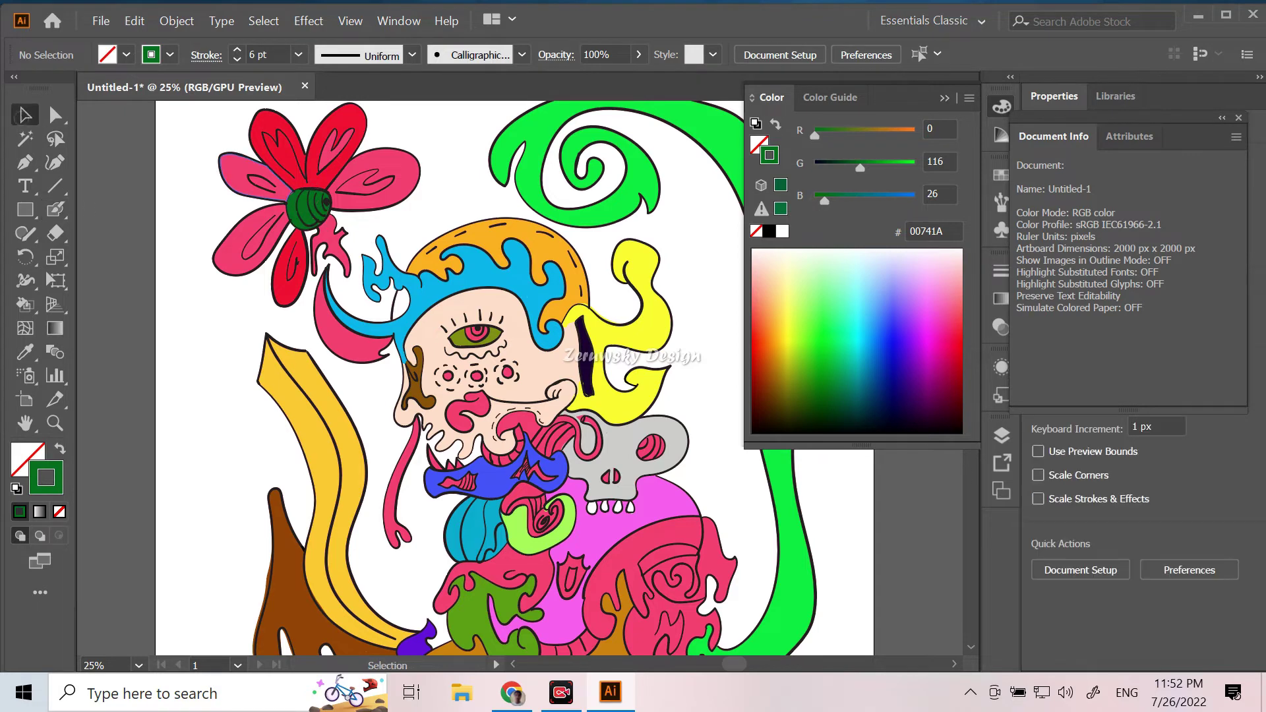
{"action": "key", "text": "ctrl+a"}
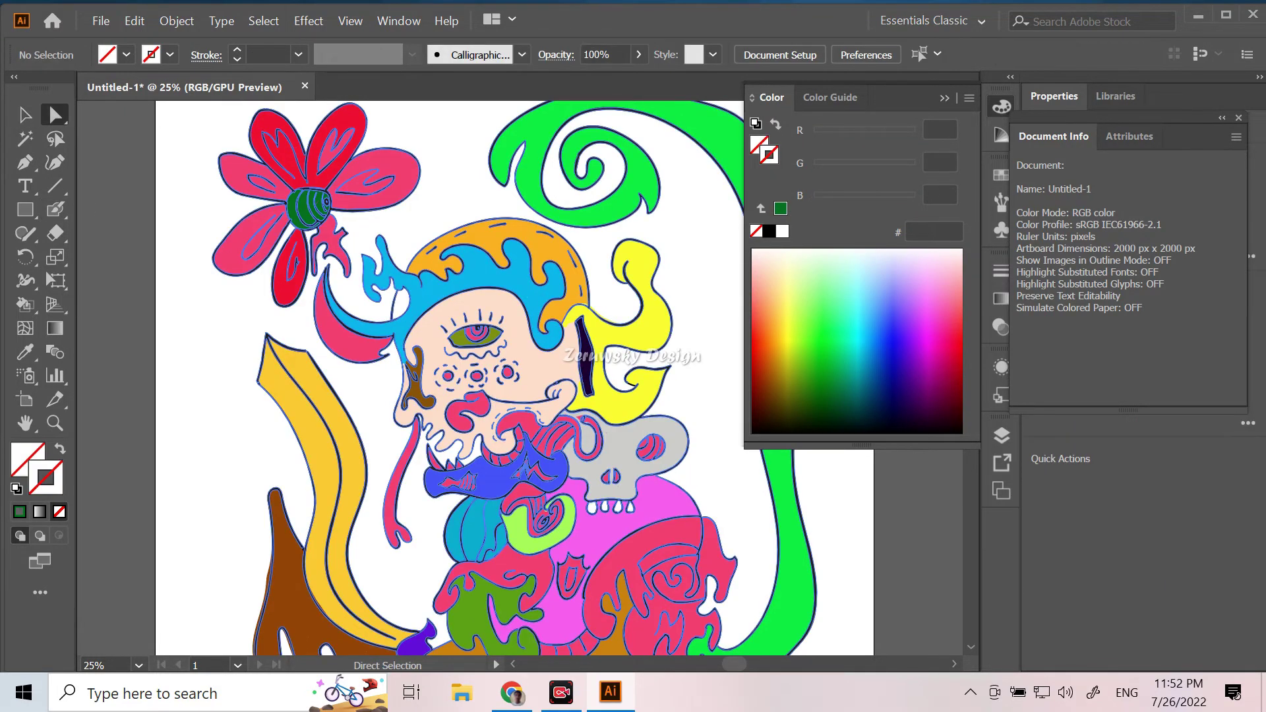
{"action": "key", "text": "alt+ctrl+x"}
{"action": "key", "text": "k"}
{"action": "key", "text": "i"}
{"action": "left_click", "coordinate": [313, 431]}
{"action": "key", "text": "ctrl+z"}
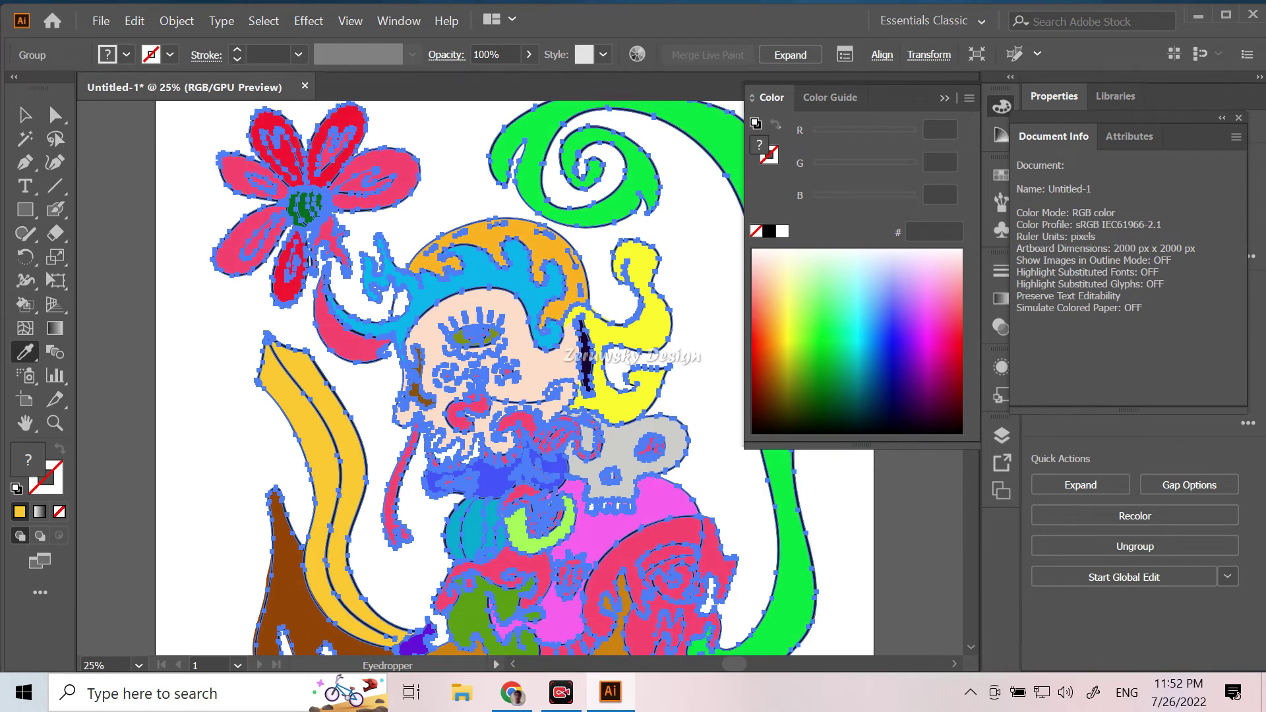
Step: Sample yellow FFCB25 and Live Paint the flower petals and stem piece yellow
{"action": "key", "text": "ctrl+shift+a"}
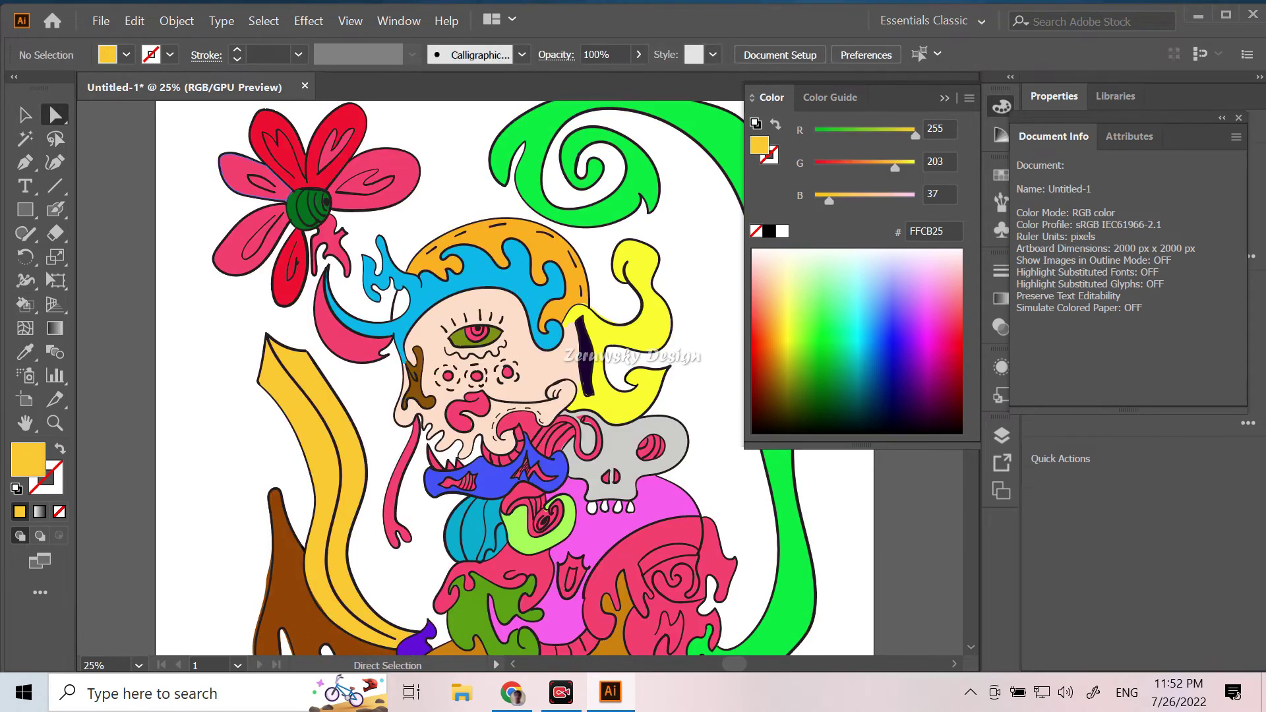
{"action": "left_click", "coordinate": [373, 180], "text": "ctrl"}
{"action": "left_click", "coordinate": [310, 422]}
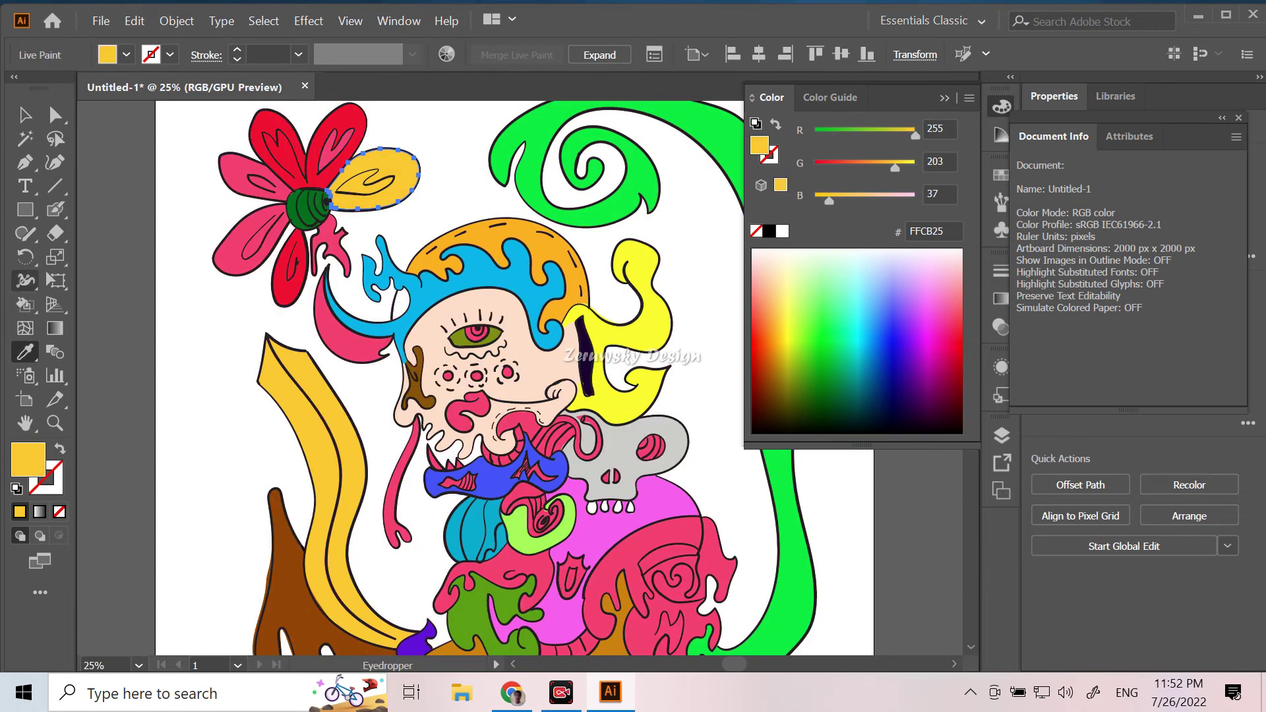
{"action": "key", "text": "k"}
{"action": "left_click", "coordinate": [266, 185]}
{"action": "left_click", "coordinate": [254, 241]}
{"action": "left_click", "coordinate": [290, 271]}
{"action": "left_click", "coordinate": [333, 244]}
Step: Fill the petal's heart, set the fill to darker gold C9A02D, then zoom out and deselect
{"action": "left_click", "coordinate": [340, 122]}
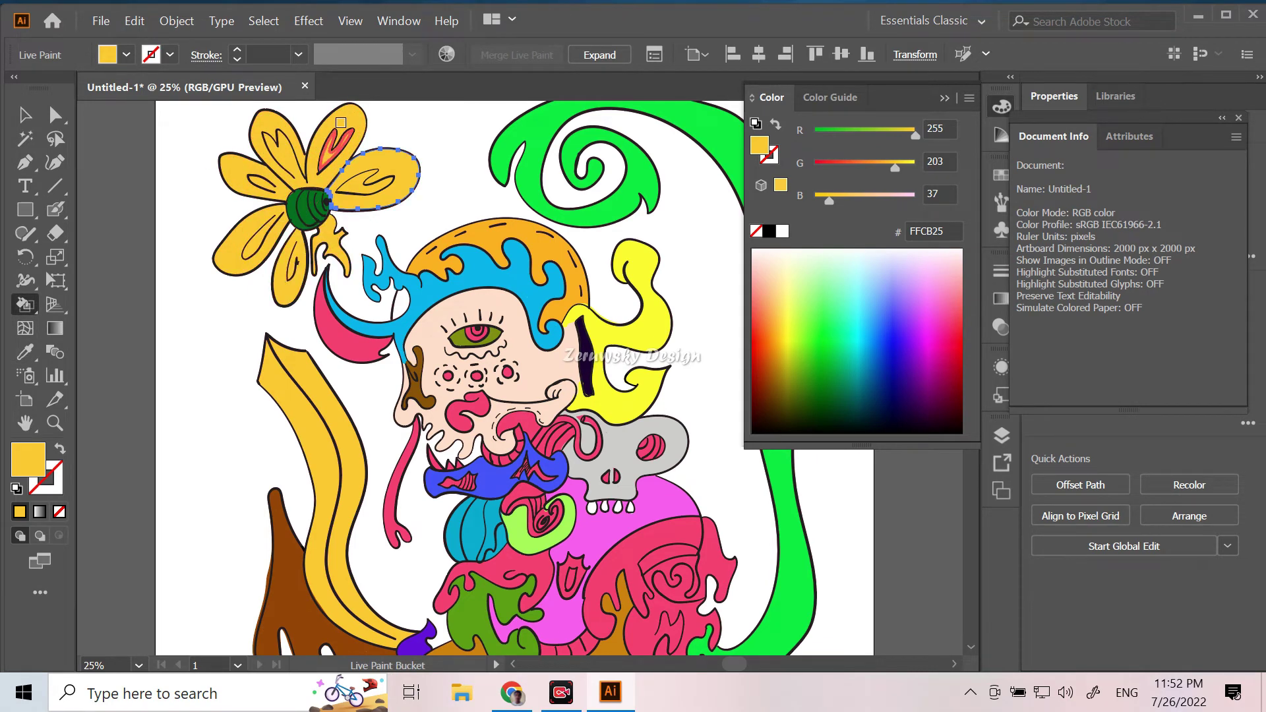
{"action": "double_click", "coordinate": [27, 459]}
{"action": "left_click", "coordinate": [246, 164]}
{"action": "left_click", "coordinate": [207, 112]}
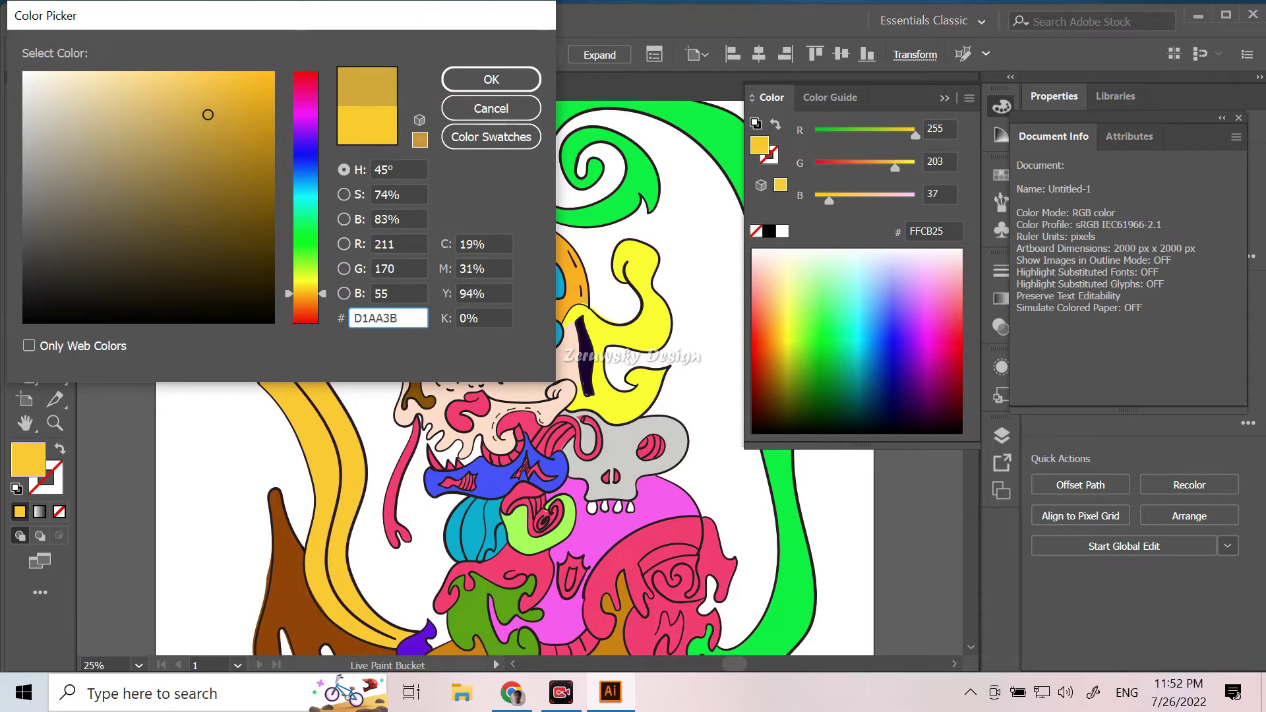
{"action": "left_click", "coordinate": [487, 80]}
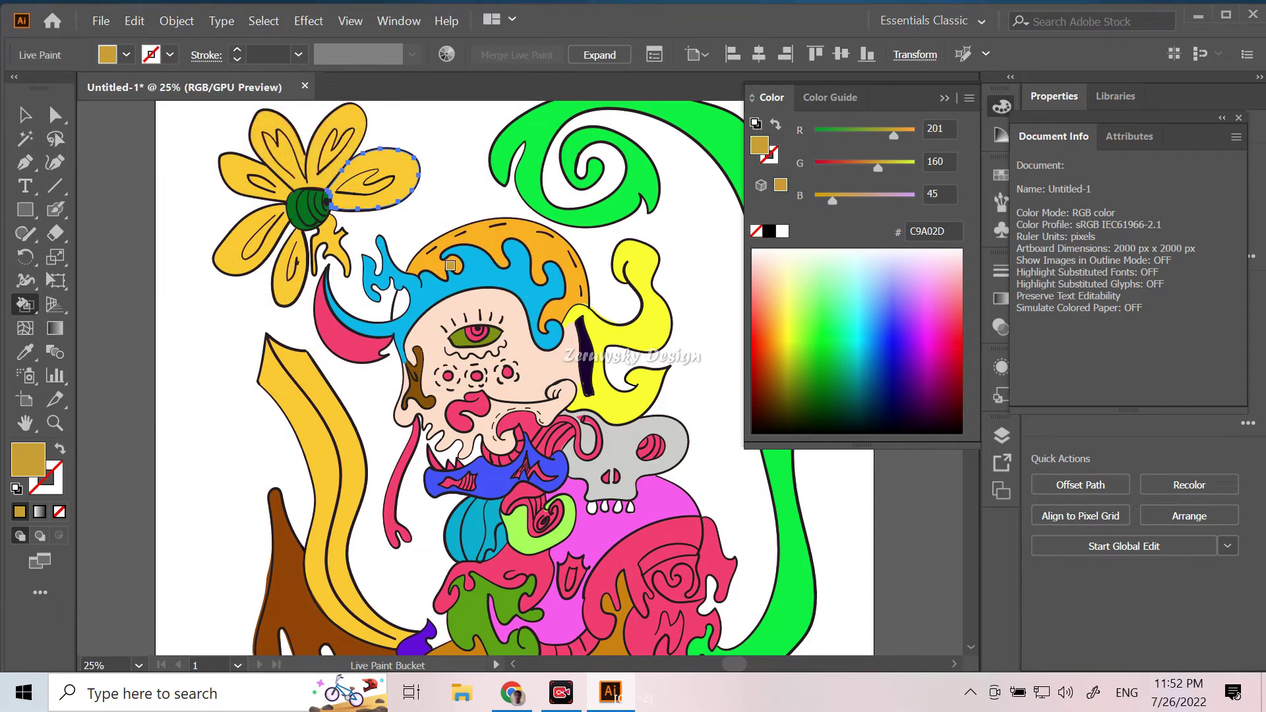
{"action": "key", "text": "ctrl+minus"}
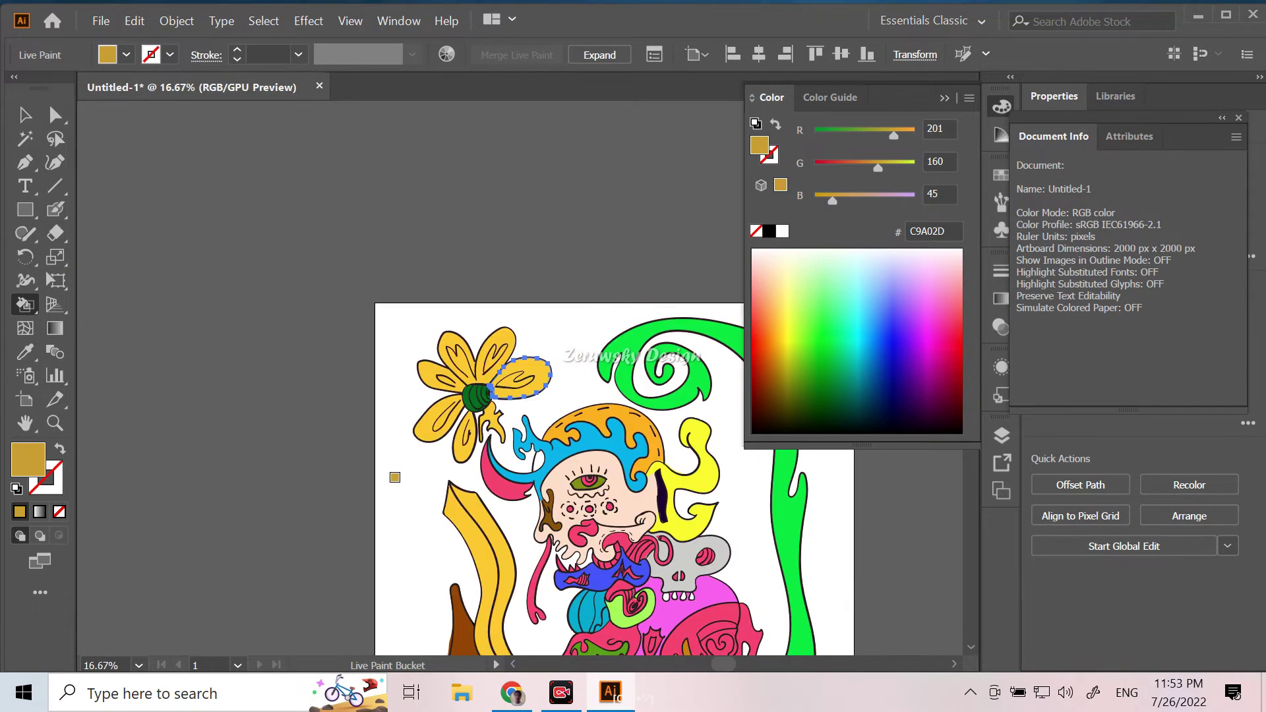
{"action": "key", "text": "v"}
{"action": "key", "text": "ctrl+shift+a"}
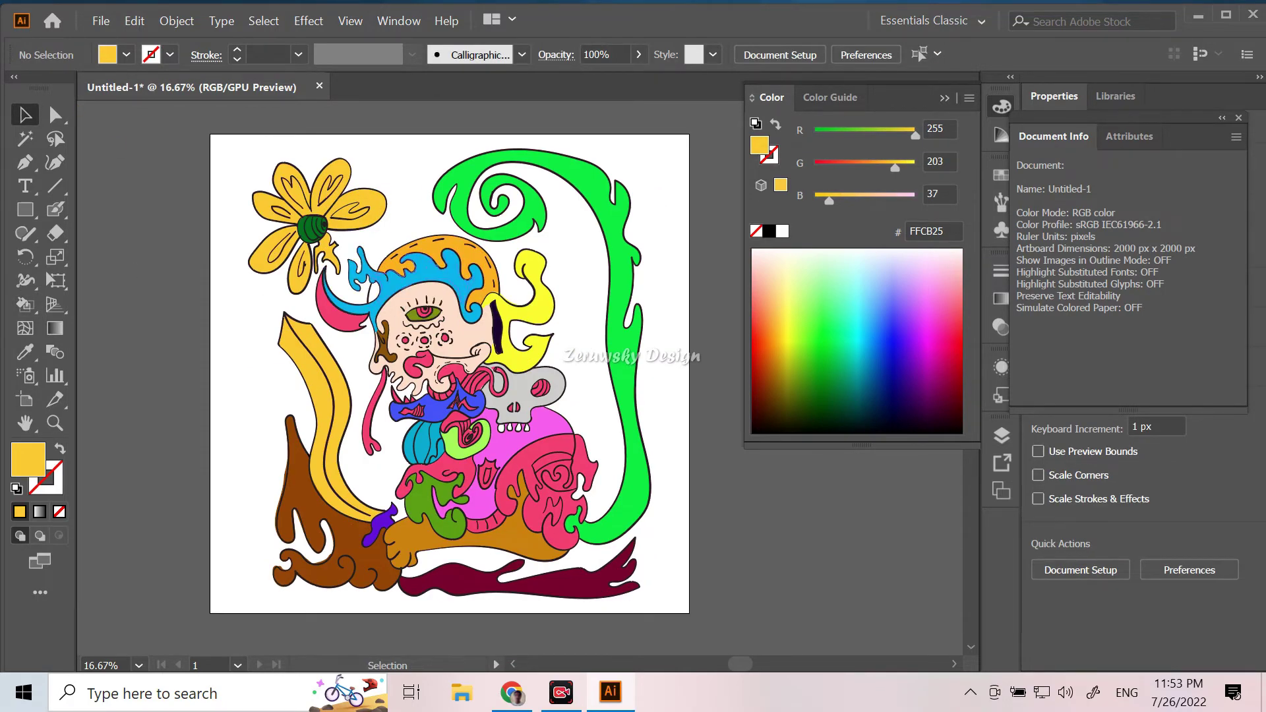
Step: Swap fill and stroke and dab a short 6 pt orange Blob Brush stroke near the face
{"action": "key", "text": "ctrl+plus"}
{"action": "key", "text": "ctrl+plus"}
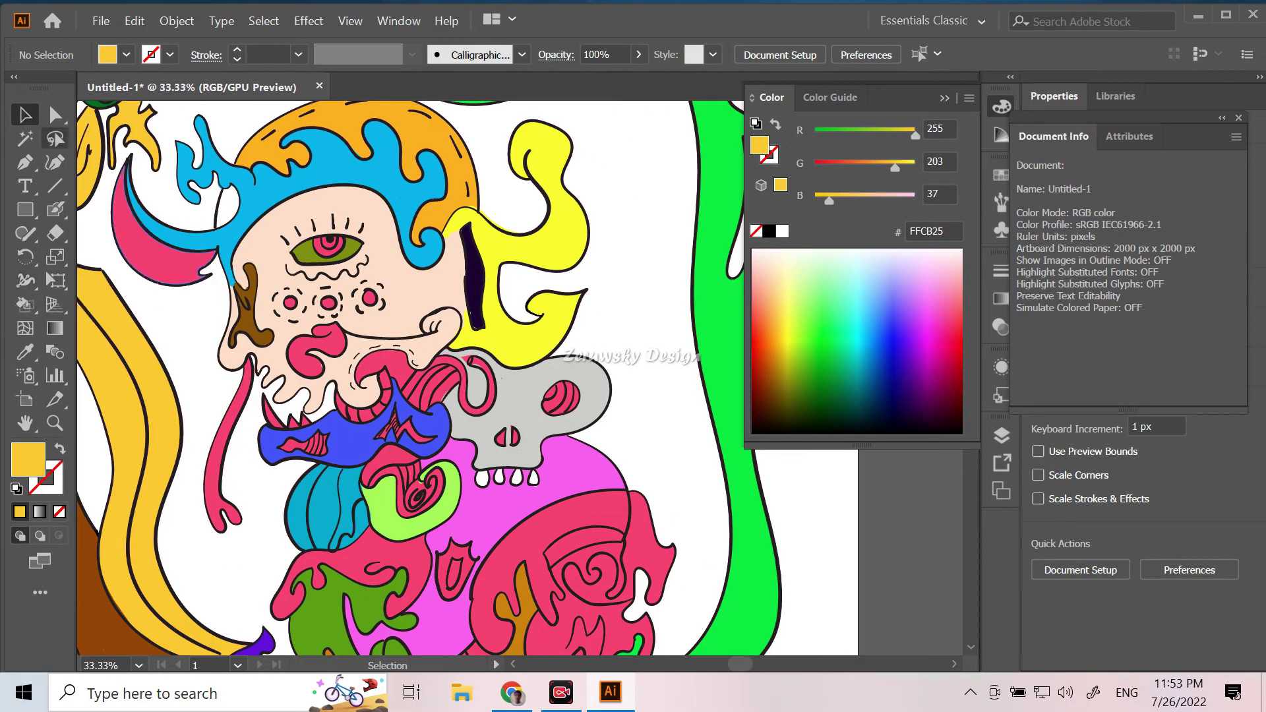
{"action": "left_click", "coordinate": [55, 210]}
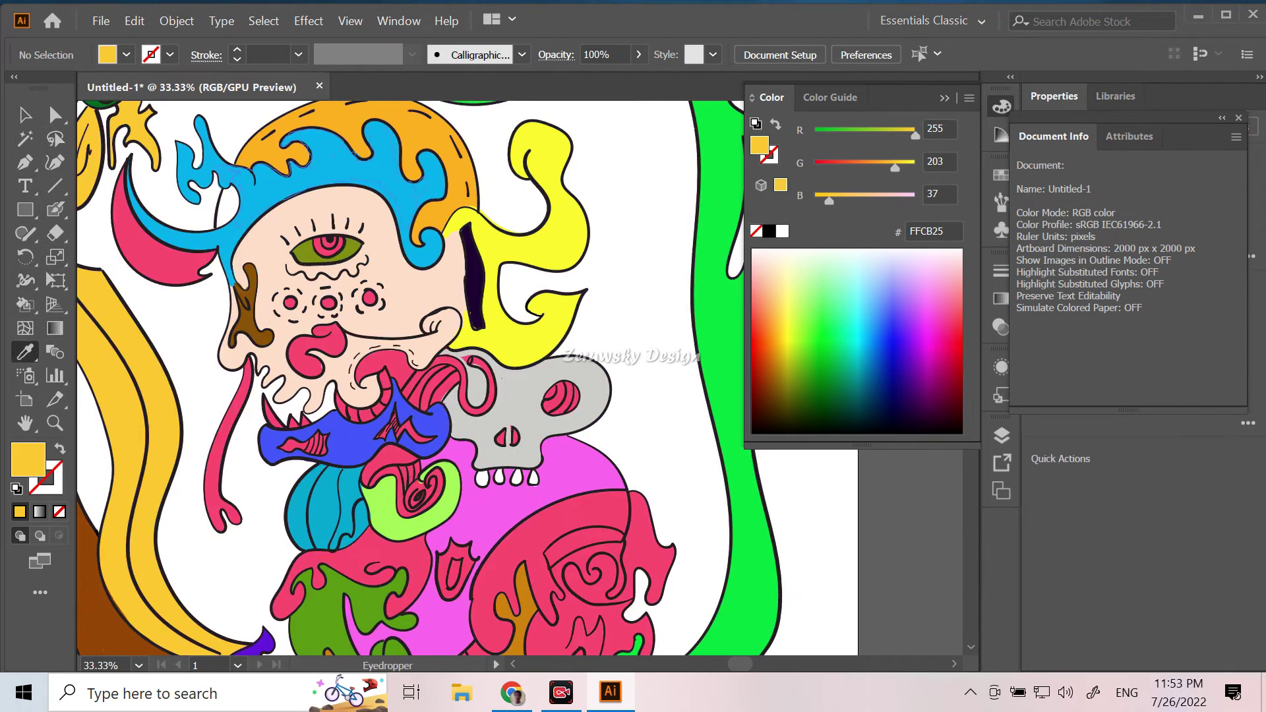
{"action": "key", "text": "shift+x"}
{"action": "left_click", "coordinate": [298, 55]}
{"action": "left_click", "coordinate": [329, 253]}
{"action": "left_click_drag", "start_coordinate": [220, 203], "coordinate": [221, 216]}
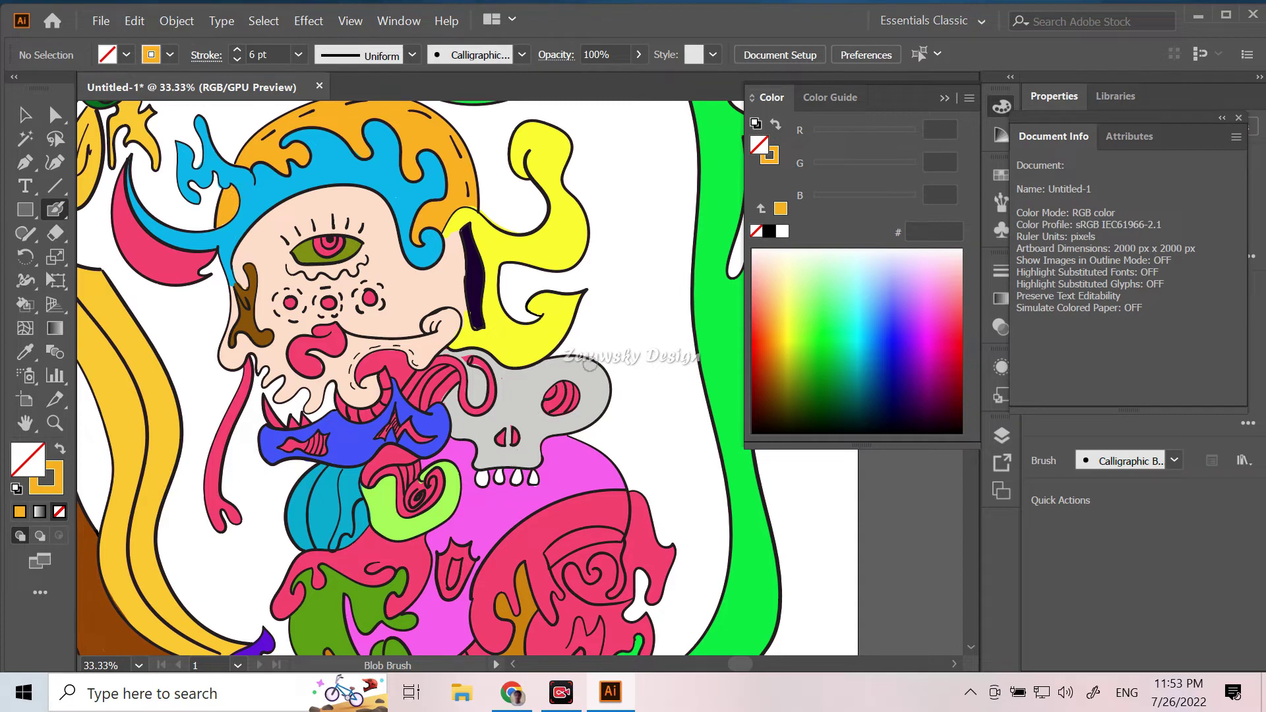
Step: Zoom out to the whole artboard and show the Layers panel
{"action": "key", "text": "ctrl+minus"}
{"action": "key", "text": "ctrl+minus"}
{"action": "key", "text": "ctrl+minus"}
{"action": "key", "text": "v"}
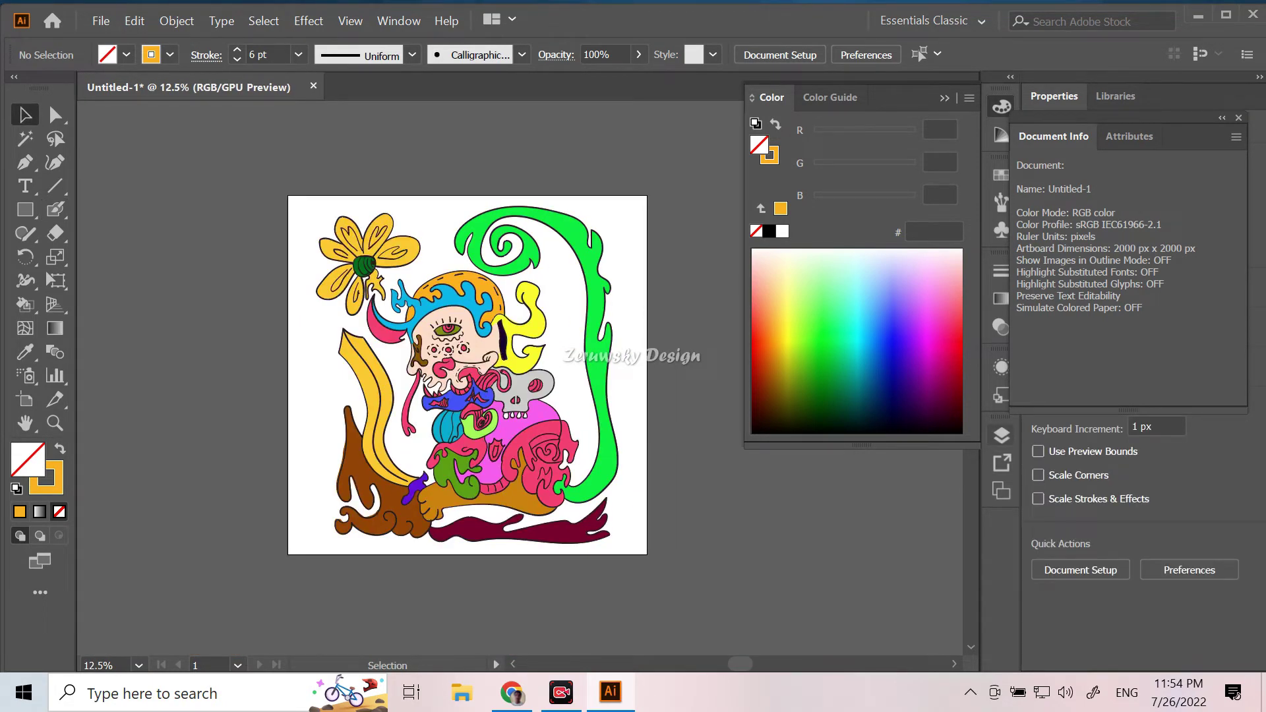
{"action": "key", "text": "F7"}
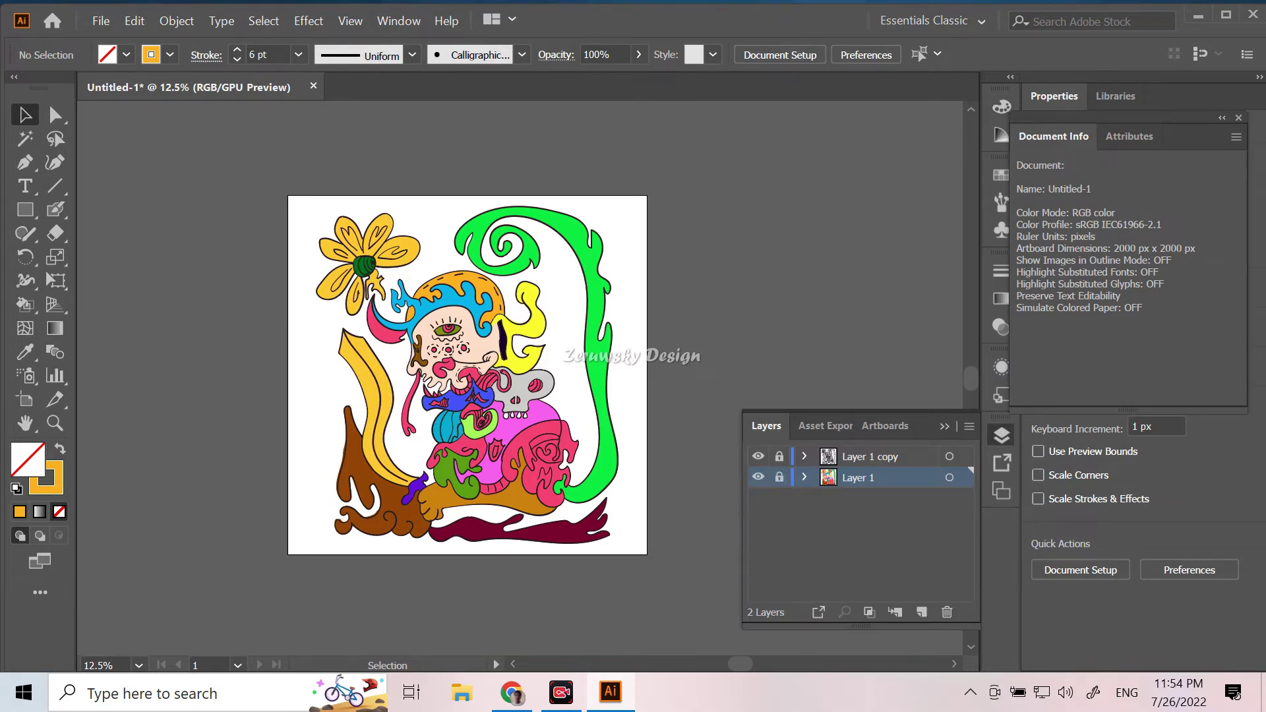
Step: Add a new layer and draw a 2000 x 2000 px rectangle on it
{"action": "left_click", "coordinate": [922, 612]}
{"action": "key", "text": "m"}
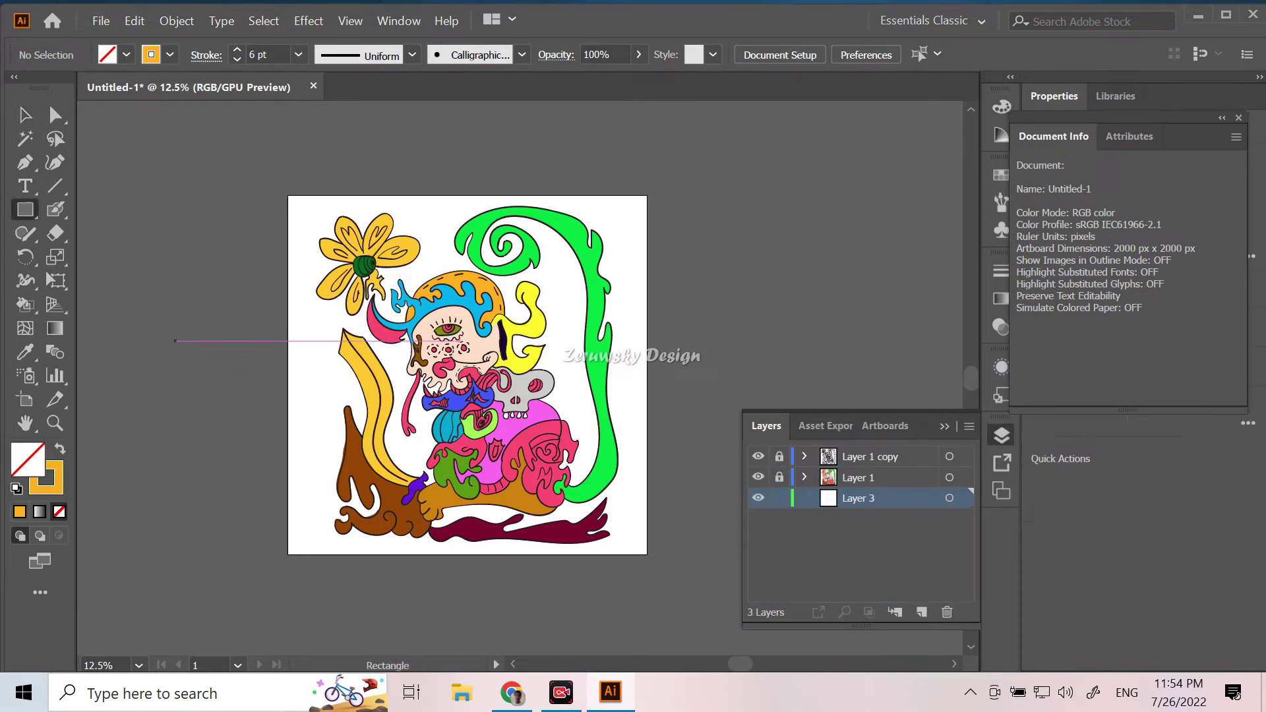
{"action": "left_click", "coordinate": [176, 341]}
{"action": "type", "text": "2000"}
{"action": "key", "text": "Tab"}
{"action": "type", "text": "2"}
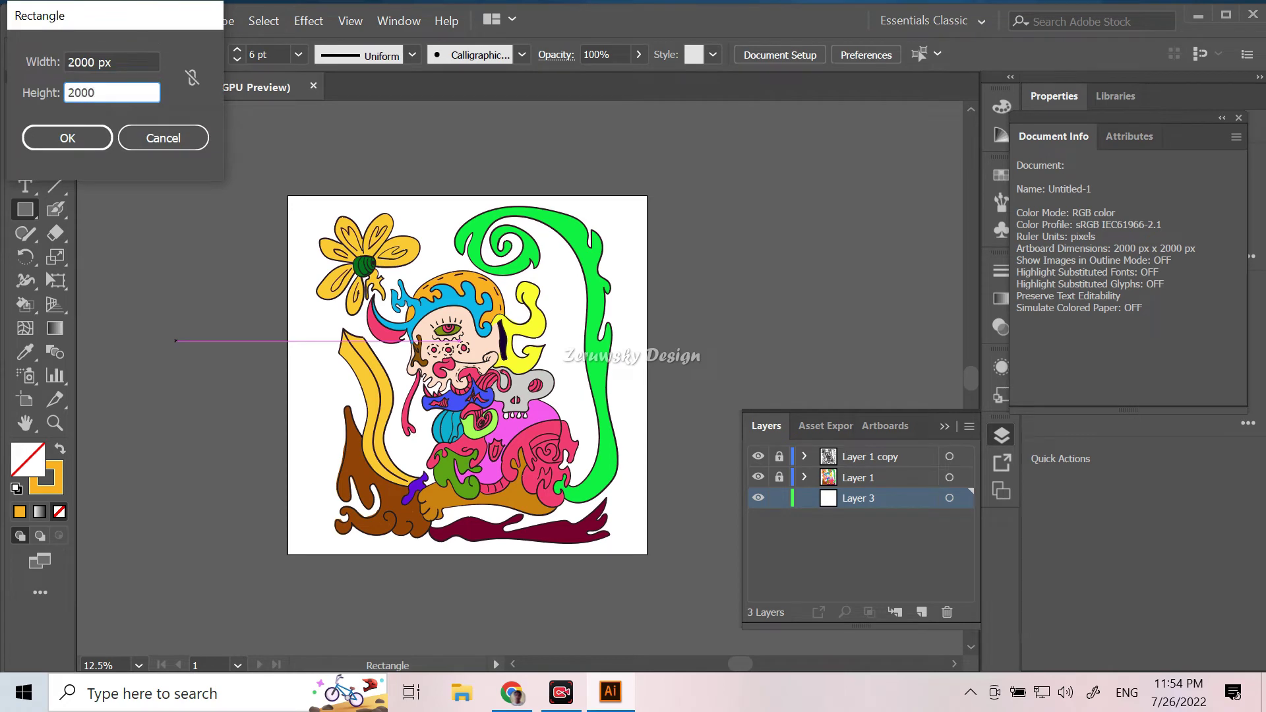
{"action": "key", "text": "Return"}
Step: Centre the rectangle horizontally and vertically on the artboard and swap its fill and stroke
{"action": "left_click", "coordinate": [784, 54]}
{"action": "left_click", "coordinate": [620, 110]}
{"action": "left_click", "coordinate": [741, 110]}
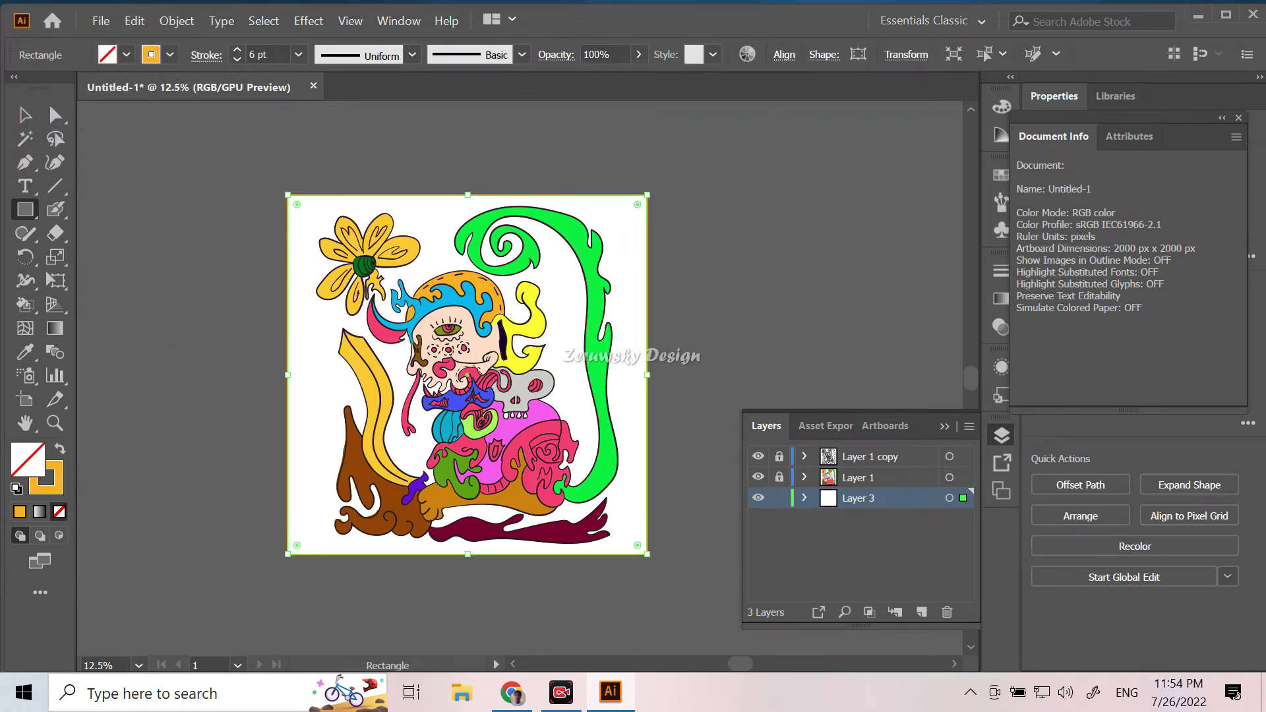
{"action": "left_click", "coordinate": [60, 448]}
Step: Fill the rectangle near-white FCFBFA, trying lighter beige shades first
{"action": "double_click", "coordinate": [28, 459]}
{"action": "mouse_move", "coordinate": [155, 133]}
{"action": "left_mouse_down"}
{"action": "mouse_move", "coordinate": [73, 158]}
{"action": "mouse_move", "coordinate": [42, 127]}
{"action": "left_mouse_up"}
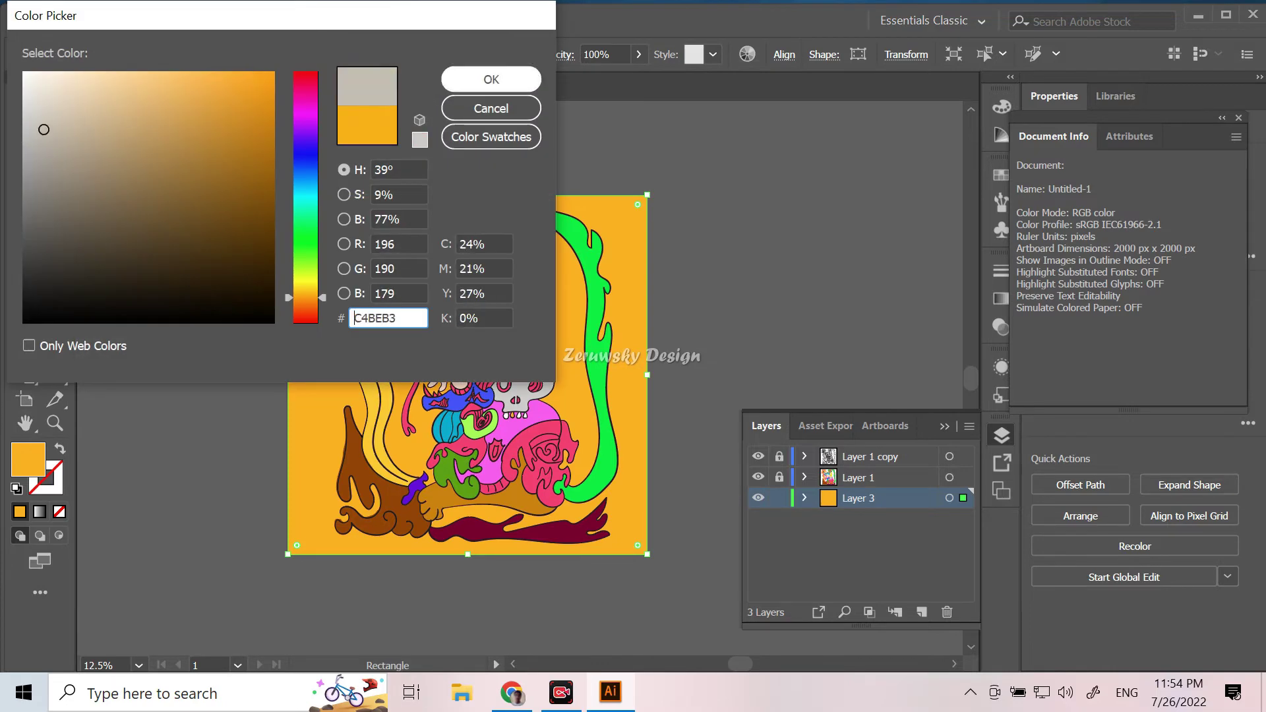
{"action": "left_click", "coordinate": [491, 79]}
{"action": "double_click", "coordinate": [27, 458]}
{"action": "left_click", "coordinate": [34, 101]}
{"action": "left_click", "coordinate": [492, 79]}
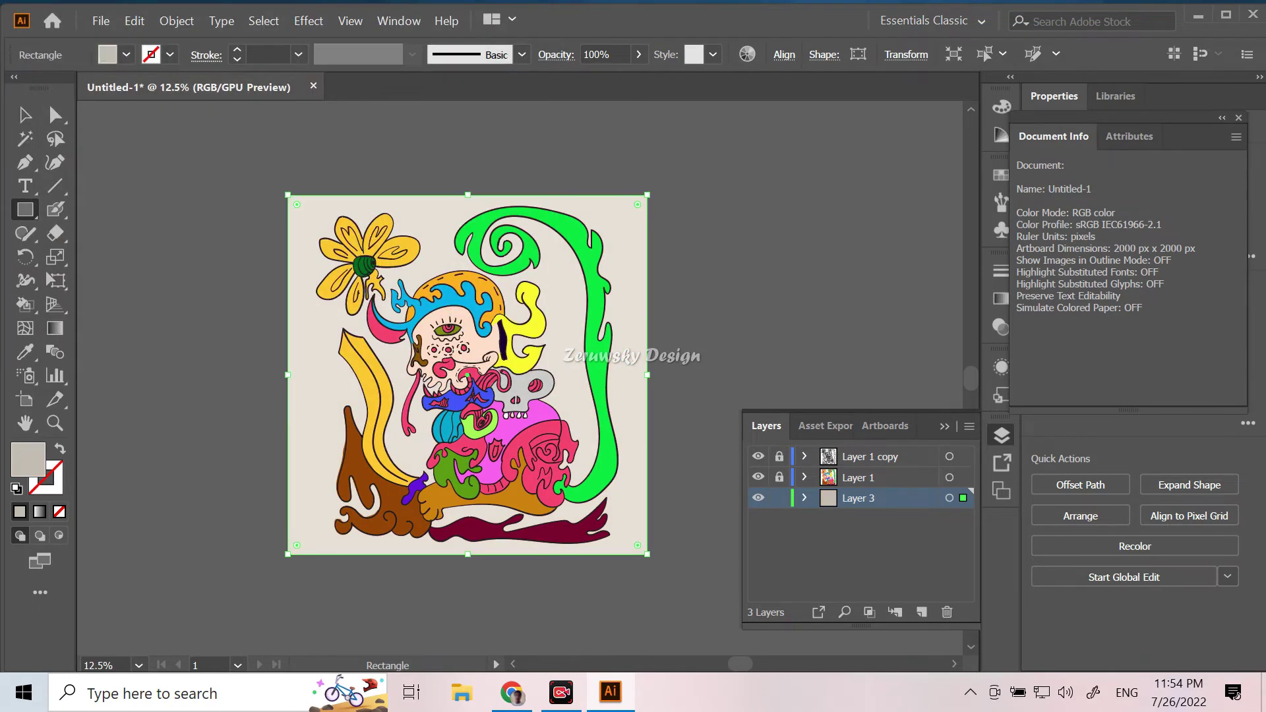
{"action": "double_click", "coordinate": [28, 458]}
{"action": "left_click", "coordinate": [26, 74]}
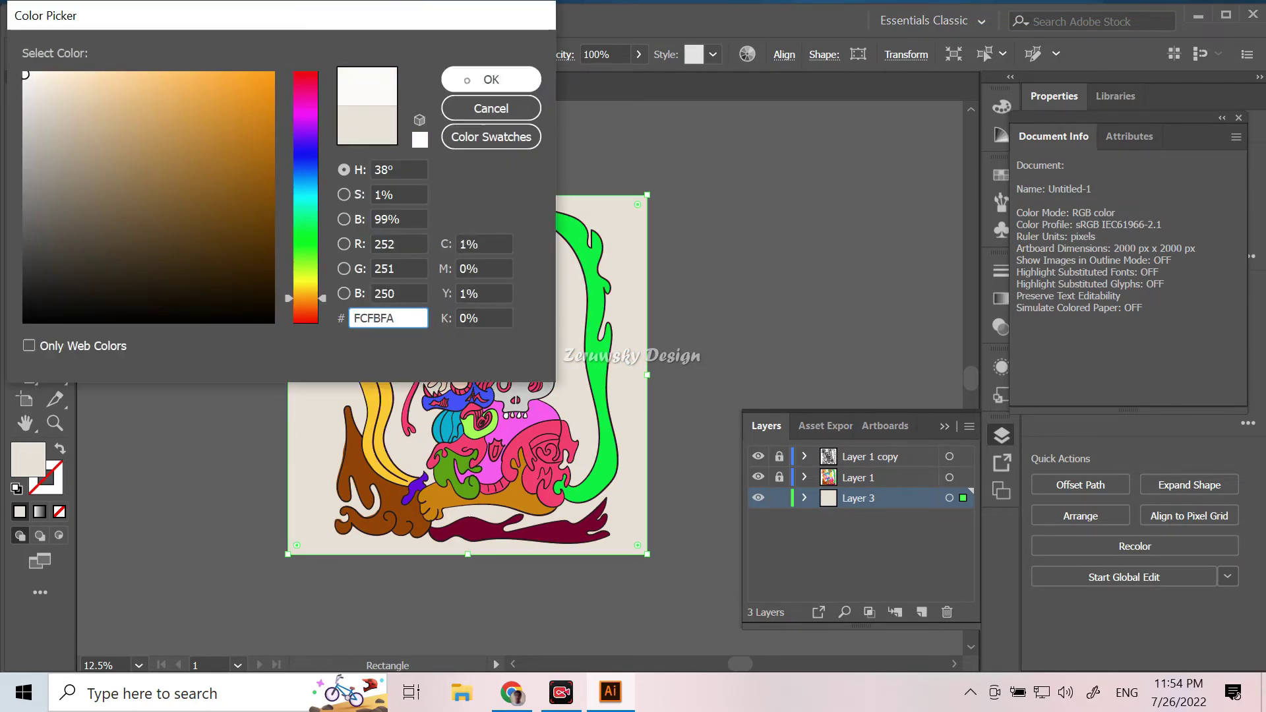
{"action": "left_click", "coordinate": [492, 79]}
Step: Lock the background layer, make Layer 1 active, and delete a stray rectangle
{"action": "key", "text": "ctrl+2"}
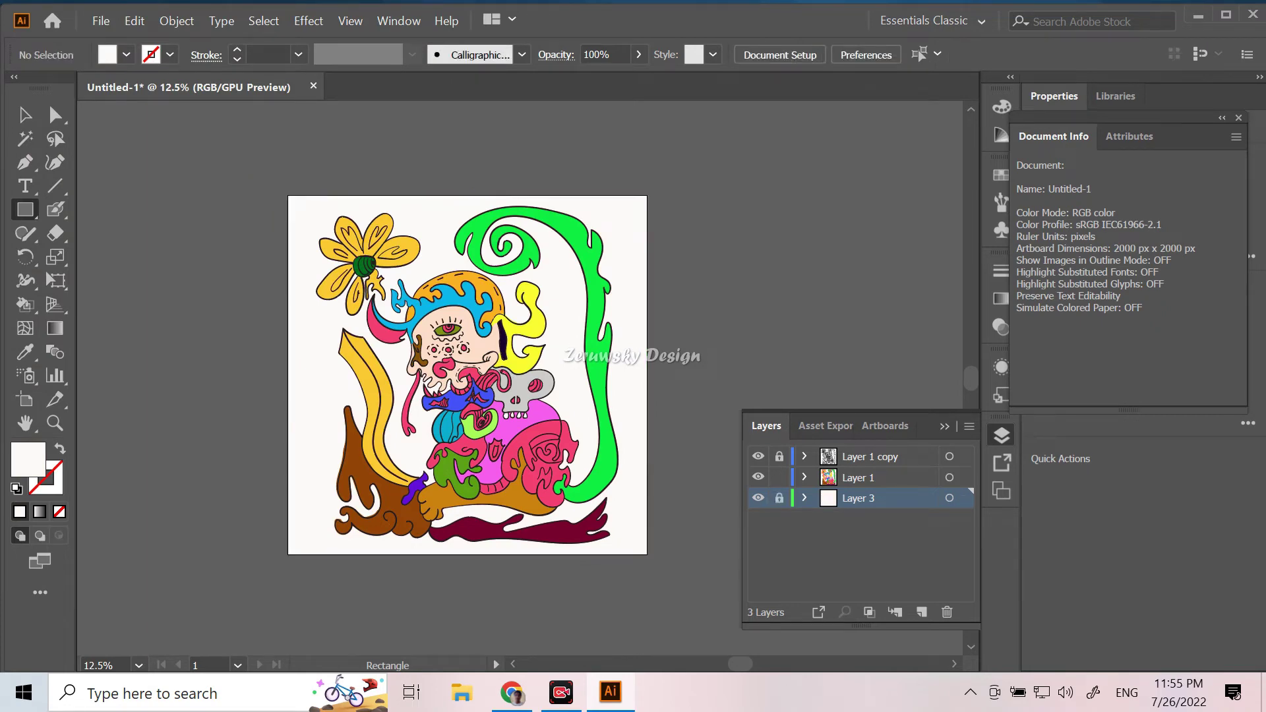
{"action": "left_click", "coordinate": [857, 477]}
{"action": "left_click_drag", "start_coordinate": [186, 196], "coordinate": [682, 566]}
{"action": "key", "text": "Delete"}
Step: Select all the artwork and open Edit > Edit Colors > Recolor Artwork
{"action": "key", "text": "v"}
{"action": "key", "text": "ctrl+a"}
{"action": "left_click", "coordinate": [176, 20]}
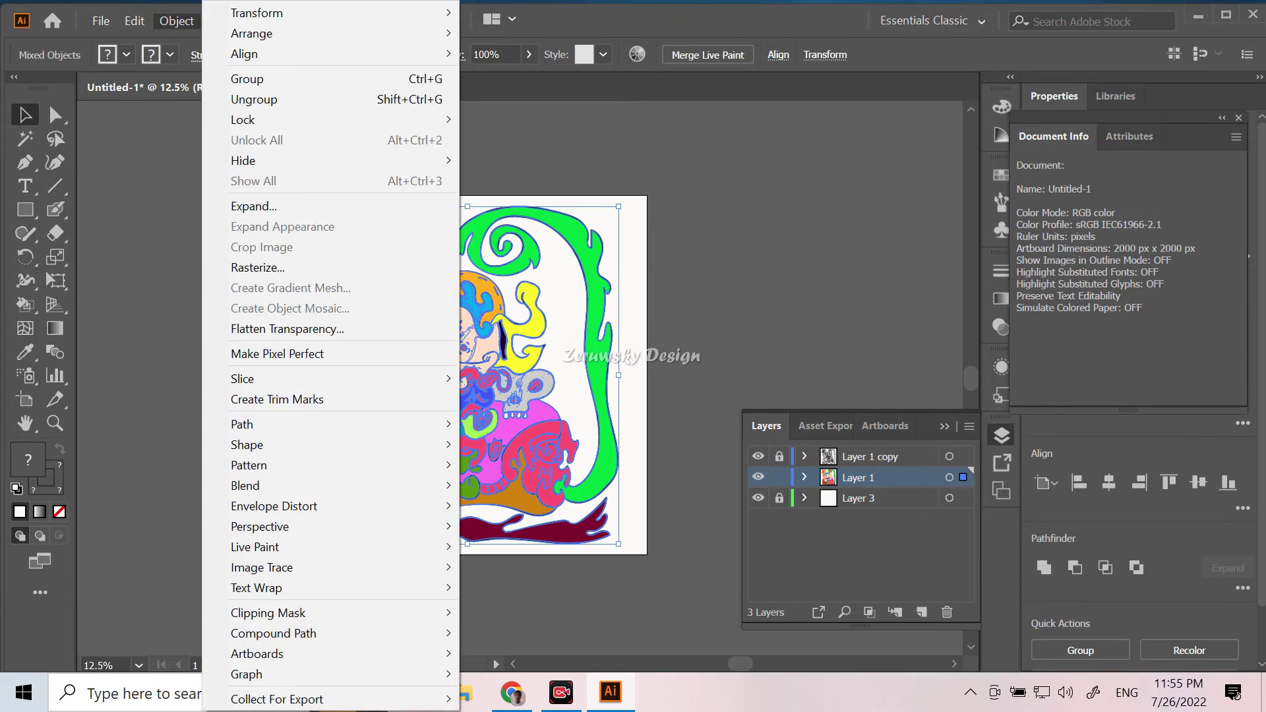
{"action": "key", "text": "ctrl+shift+a"}
{"action": "key", "text": "ctrl+a"}
{"action": "left_click", "coordinate": [135, 20]}
{"action": "mouse_move", "coordinate": [175, 343]}
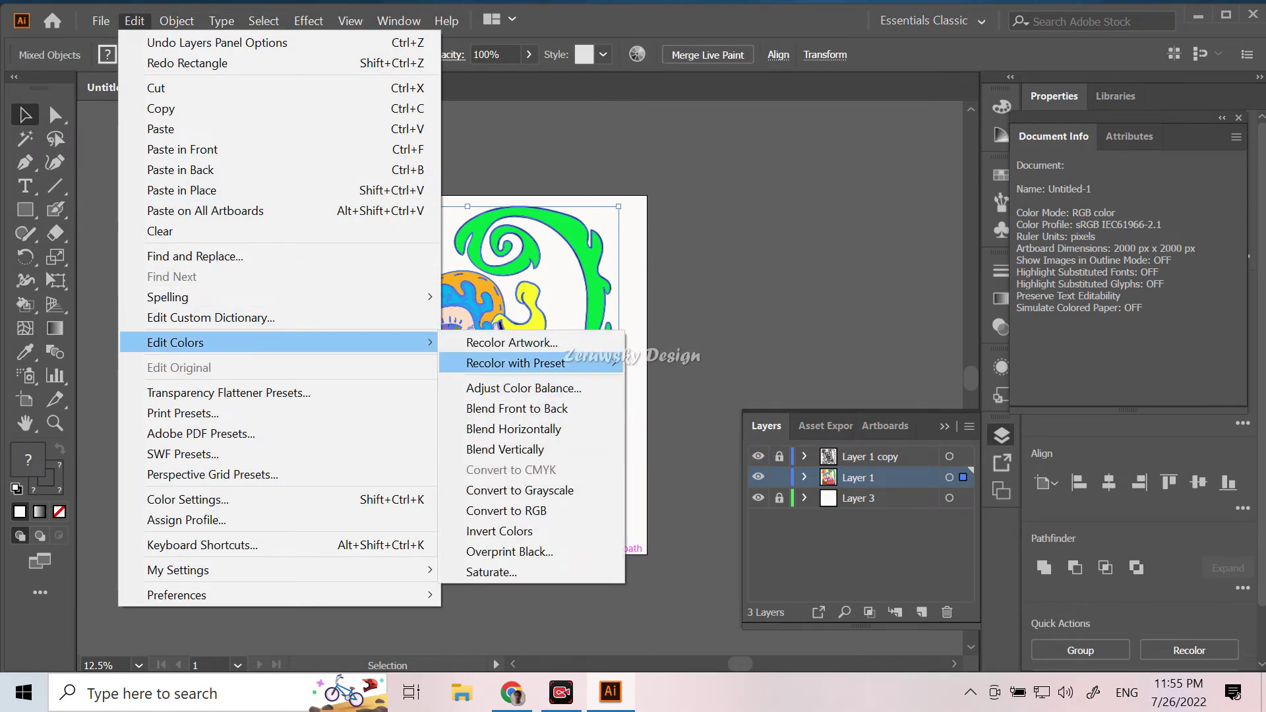
{"action": "mouse_move", "coordinate": [516, 362]}
{"action": "left_click", "coordinate": [660, 384]}
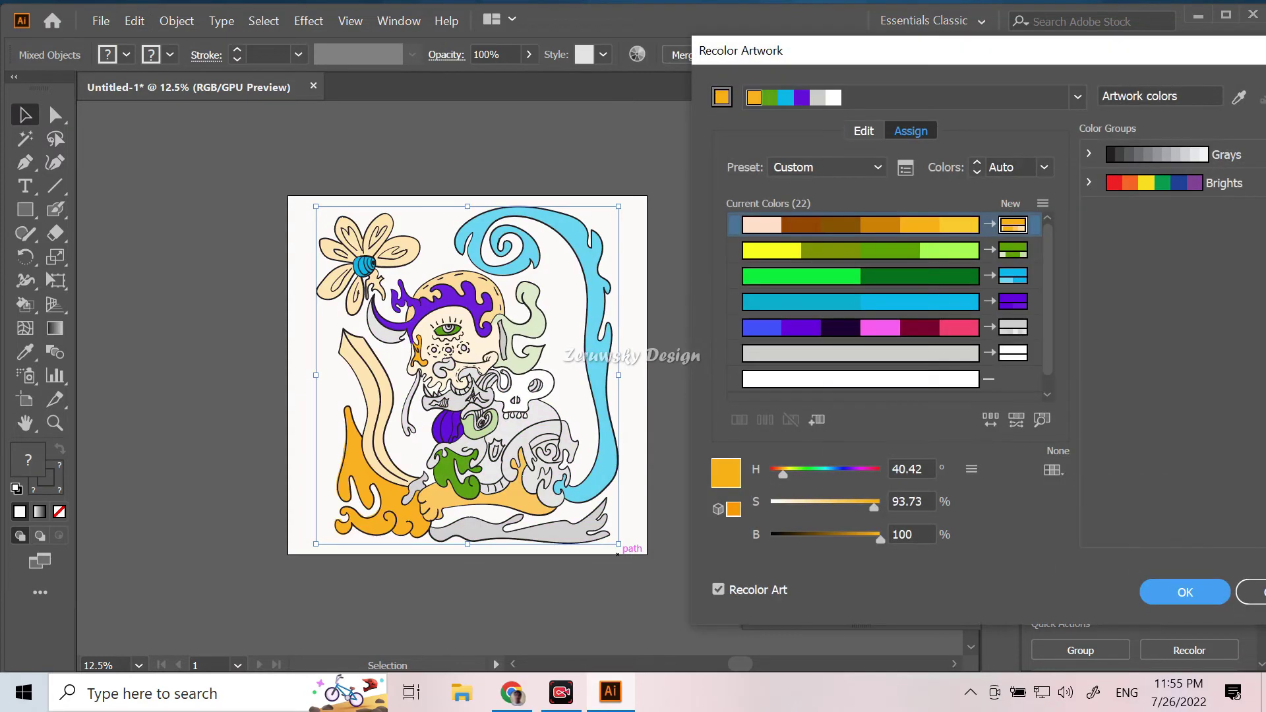
Step: Drag Recolor Artwork wheel handles: white to pink, grey to lavender, red toward orange-red, green toward olive
{"action": "left_click", "coordinate": [864, 131]}
{"action": "mouse_move", "coordinate": [890, 277]}
{"action": "left_mouse_down"}
{"action": "mouse_move", "coordinate": [936, 286]}
{"action": "mouse_move", "coordinate": [987, 271]}
{"action": "left_mouse_up"}
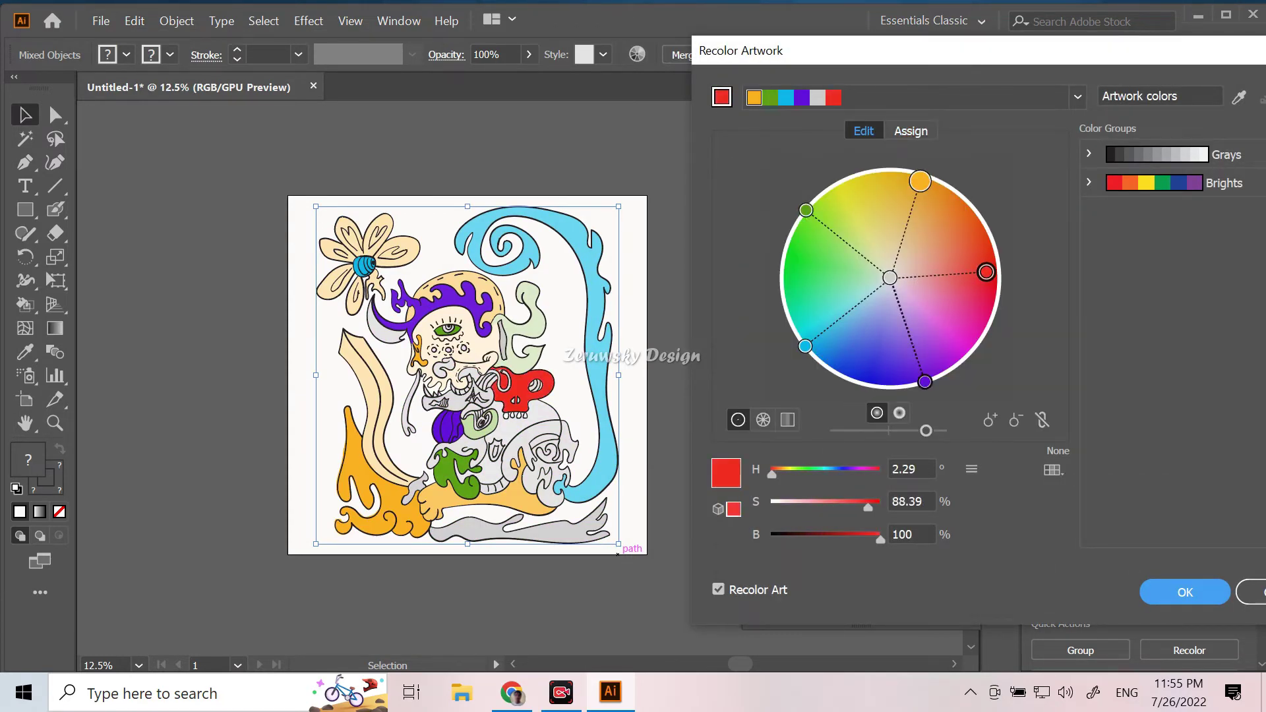
{"action": "left_click_drag", "start_coordinate": [925, 381], "coordinate": [904, 368]}
{"action": "mouse_move", "coordinate": [890, 278]}
{"action": "left_mouse_down"}
{"action": "mouse_move", "coordinate": [871, 339]}
{"action": "mouse_move", "coordinate": [807, 301]}
{"action": "left_mouse_up"}
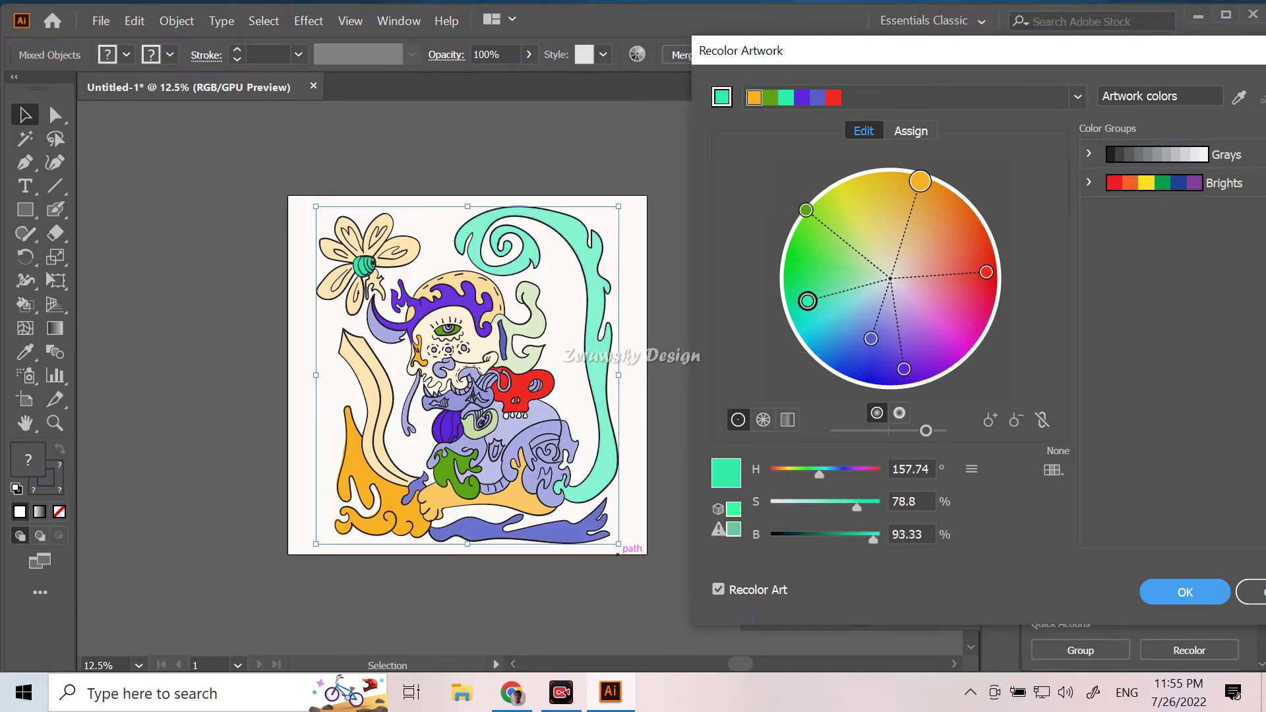
{"action": "left_click_drag", "start_coordinate": [806, 210], "coordinate": [832, 224]}
{"action": "mouse_move", "coordinate": [920, 180]}
{"action": "left_mouse_down"}
{"action": "mouse_move", "coordinate": [893, 206]}
{"action": "mouse_move", "coordinate": [946, 200]}
{"action": "left_mouse_up"}
{"action": "mouse_move", "coordinate": [871, 338]}
{"action": "left_mouse_down"}
{"action": "mouse_move", "coordinate": [854, 345]}
{"action": "mouse_move", "coordinate": [946, 326]}
{"action": "mouse_move", "coordinate": [888, 368]}
{"action": "mouse_move", "coordinate": [860, 358]}
{"action": "left_mouse_up"}
{"action": "mouse_move", "coordinate": [986, 272]}
{"action": "left_mouse_down"}
{"action": "mouse_move", "coordinate": [964, 269]}
{"action": "mouse_move", "coordinate": [973, 239]}
{"action": "left_mouse_up"}
{"action": "mouse_move", "coordinate": [833, 225]}
{"action": "left_mouse_down"}
{"action": "mouse_move", "coordinate": [820, 229]}
{"action": "mouse_move", "coordinate": [829, 248]}
{"action": "mouse_move", "coordinate": [902, 190]}
{"action": "mouse_move", "coordinate": [905, 223]}
{"action": "mouse_move", "coordinate": [845, 201]}
{"action": "left_mouse_up"}
{"action": "left_click", "coordinate": [939, 200]}
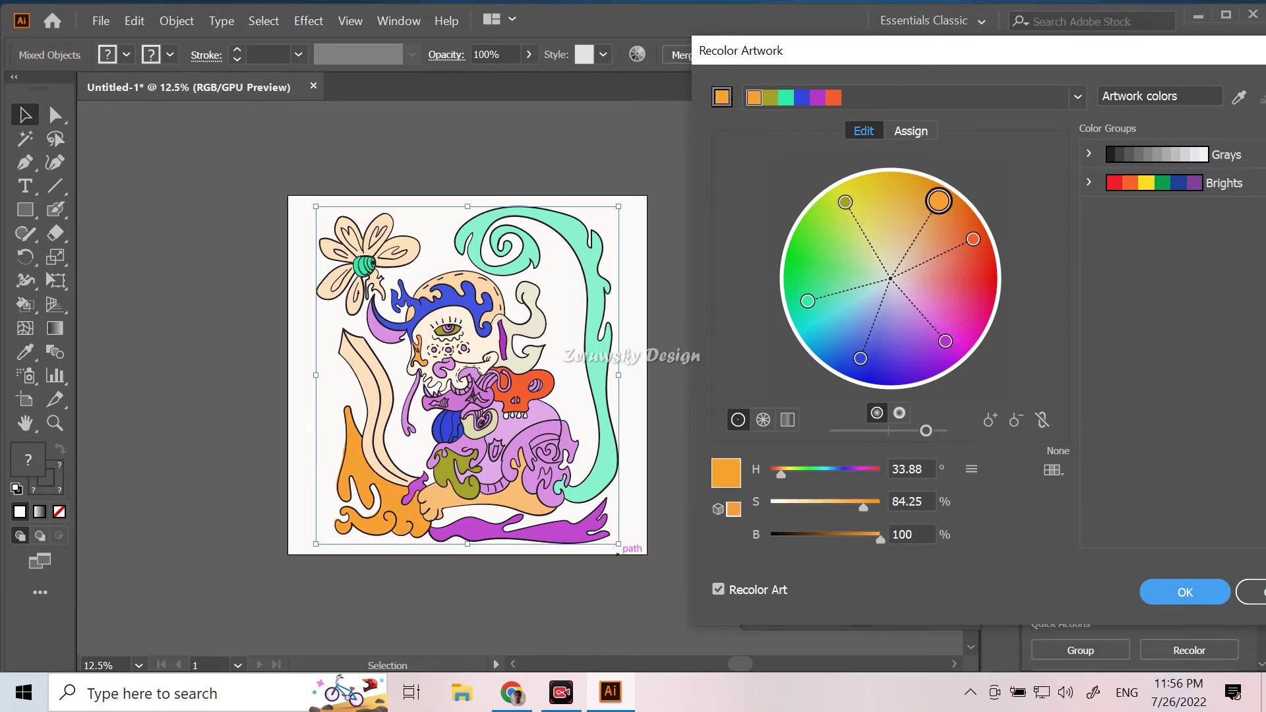
Step: Add green, red and purple harmony colours, turning the swirl blue and the bottom swoosh pink
{"action": "left_click", "coordinate": [990, 419]}
{"action": "left_click", "coordinate": [846, 260]}
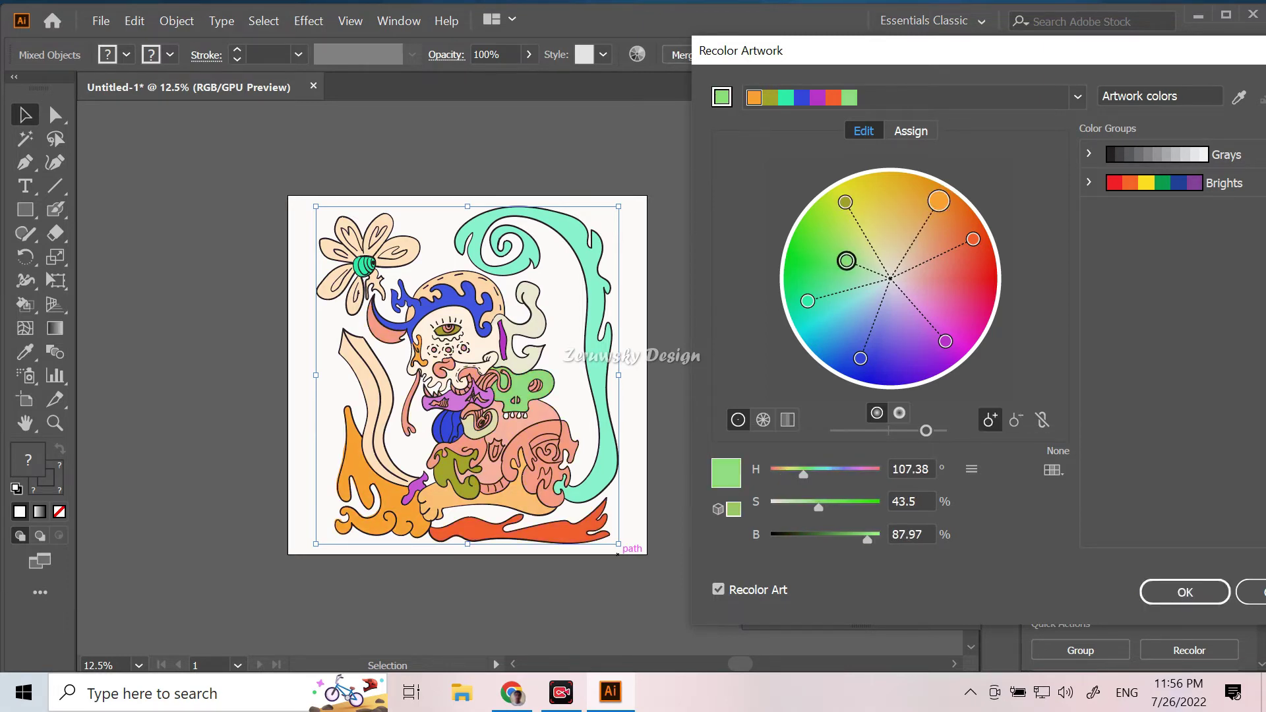
{"action": "left_click", "coordinate": [957, 277]}
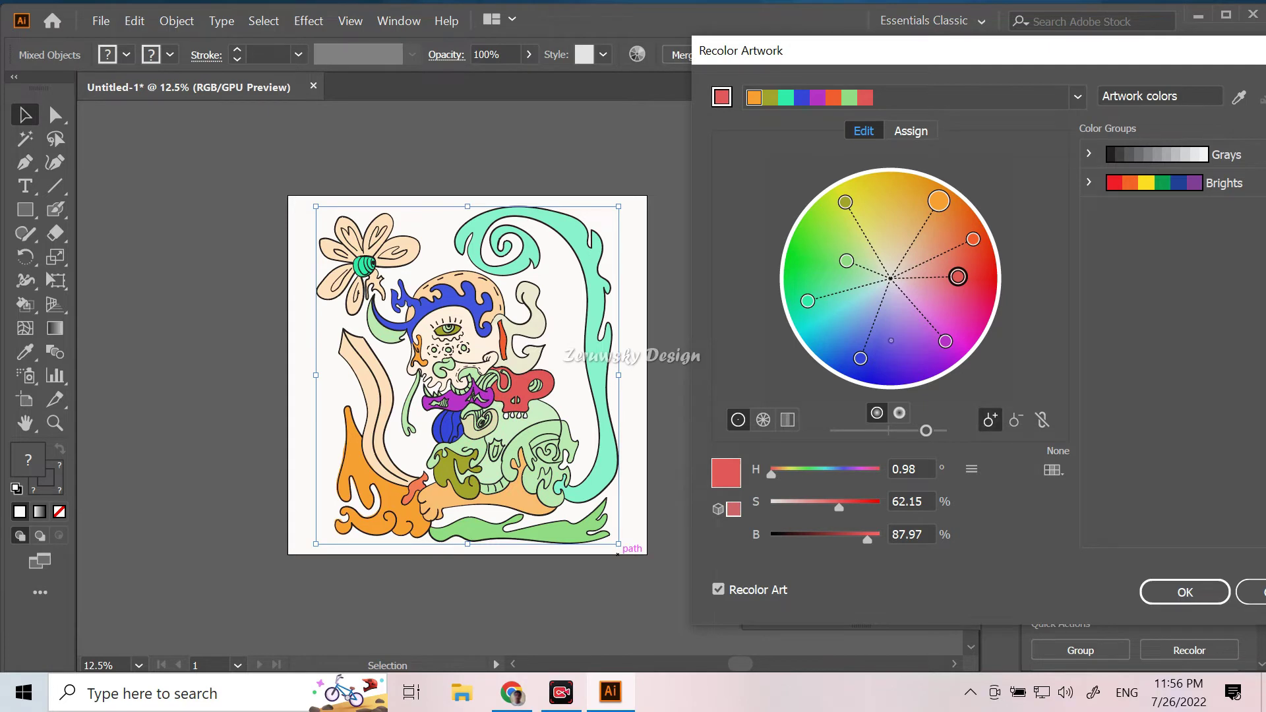
{"action": "left_click", "coordinate": [891, 340]}
{"action": "left_click_drag", "start_coordinate": [860, 358], "coordinate": [853, 339]}
{"action": "left_click", "coordinate": [945, 340]}
{"action": "mouse_move", "coordinate": [958, 277]}
{"action": "left_mouse_down"}
{"action": "mouse_move", "coordinate": [970, 299]}
{"action": "mouse_move", "coordinate": [930, 197]}
{"action": "left_mouse_up"}
{"action": "left_click_drag", "start_coordinate": [847, 261], "coordinate": [828, 231]}
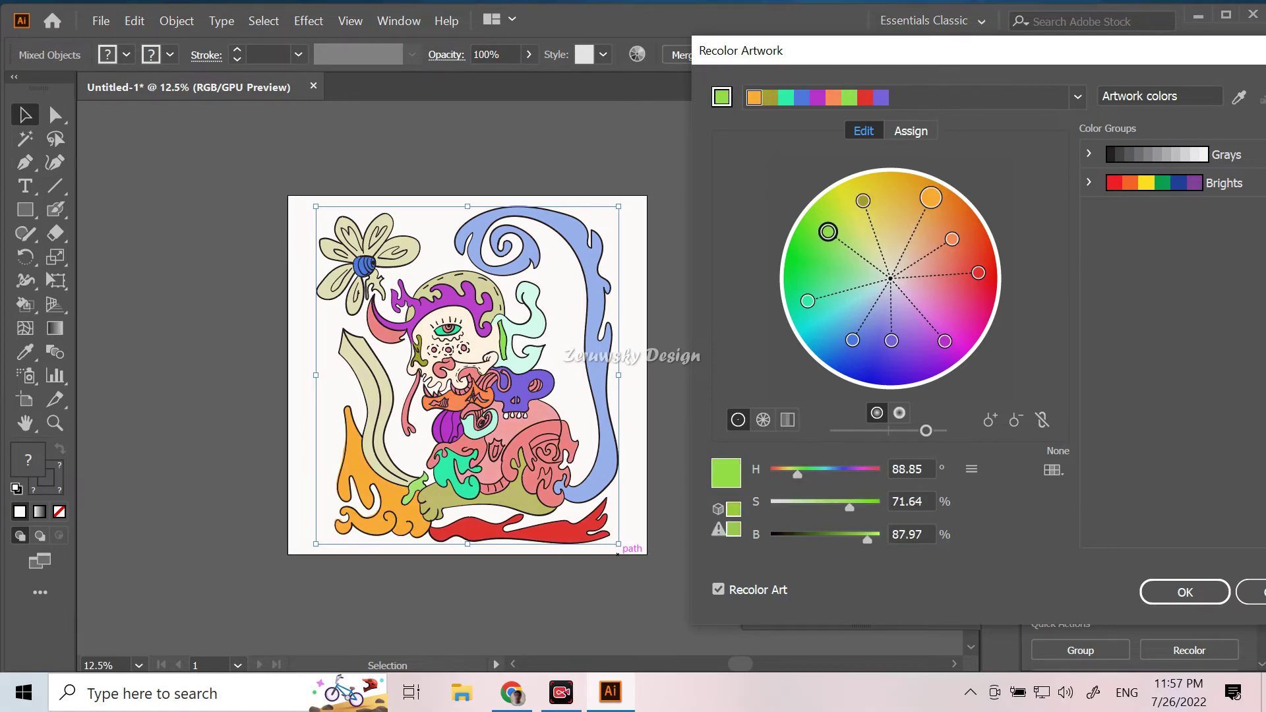
Step: Add an orange-red colour and rearrange handles, turning orange areas yellow and the skull purple
{"action": "left_click", "coordinate": [972, 248]}
{"action": "mouse_move", "coordinate": [972, 249]}
{"action": "left_mouse_down"}
{"action": "mouse_move", "coordinate": [956, 260]}
{"action": "mouse_move", "coordinate": [951, 308]}
{"action": "mouse_move", "coordinate": [974, 256]}
{"action": "left_mouse_up"}
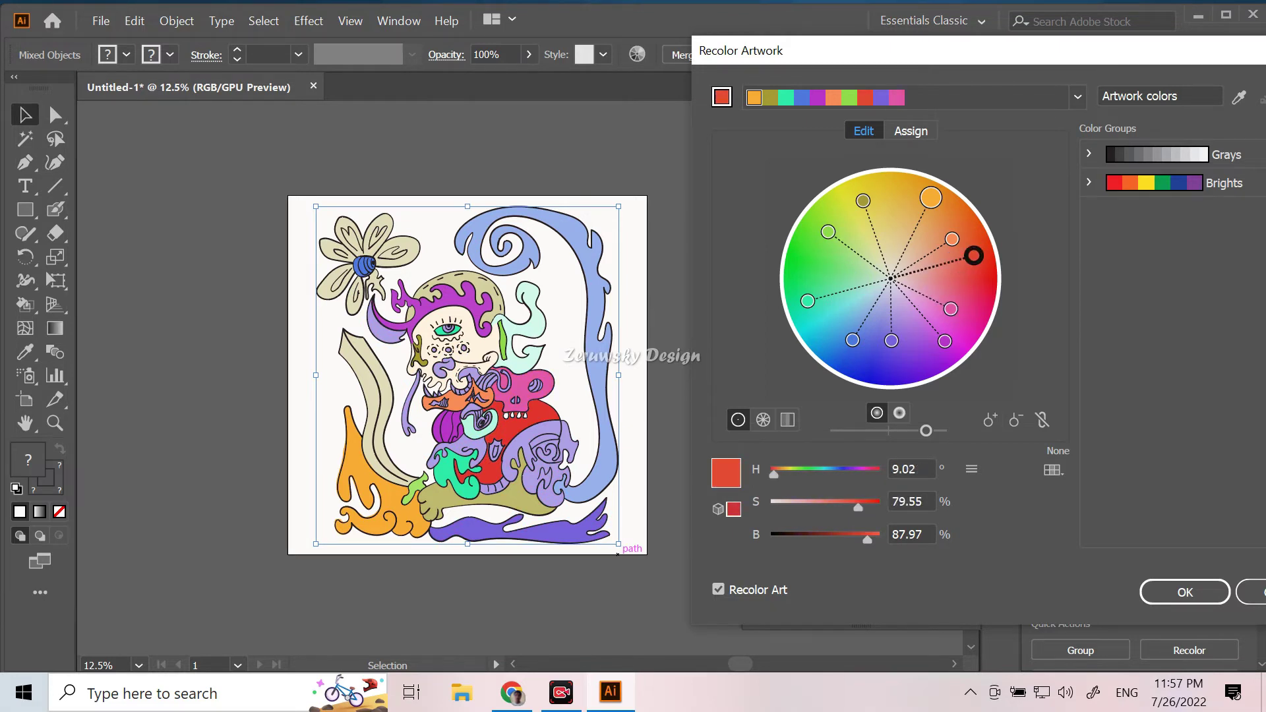
{"action": "left_click_drag", "start_coordinate": [828, 232], "coordinate": [855, 252]}
{"action": "mouse_move", "coordinate": [853, 340]}
{"action": "left_mouse_down"}
{"action": "mouse_move", "coordinate": [851, 356]}
{"action": "mouse_move", "coordinate": [892, 346]}
{"action": "left_mouse_up"}
{"action": "left_click_drag", "start_coordinate": [951, 239], "coordinate": [897, 196]}
{"action": "left_click_drag", "start_coordinate": [856, 255], "coordinate": [829, 242]}
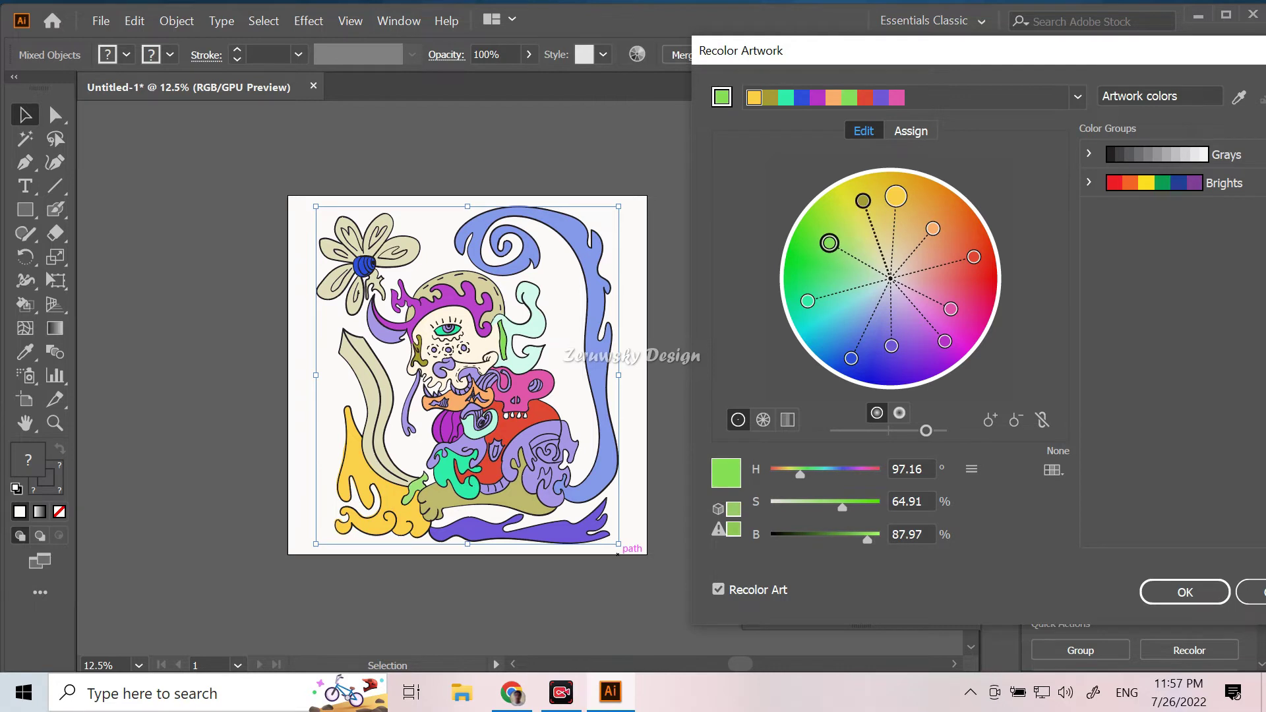
{"action": "left_click_drag", "start_coordinate": [950, 309], "coordinate": [955, 298]}
{"action": "left_click_drag", "start_coordinate": [891, 346], "coordinate": [899, 345]}
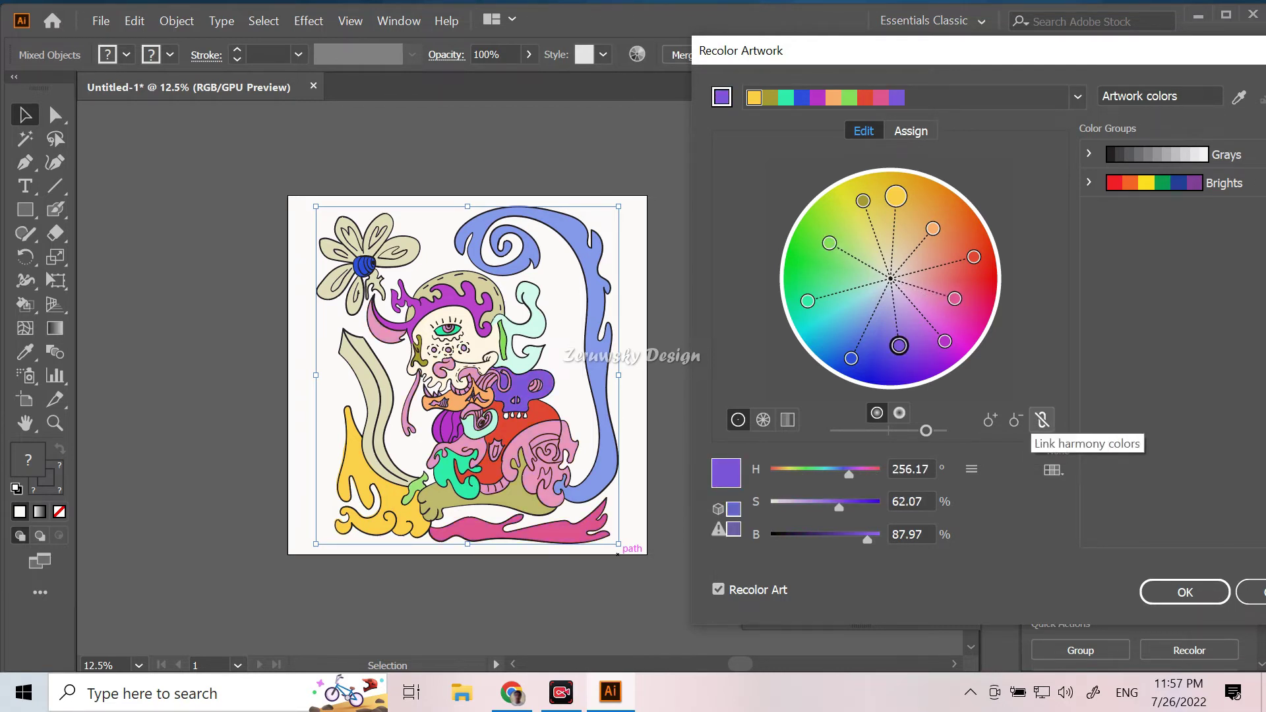
Step: Toggle brightness and saturation on the wheel, shift one colour to red, and open colour group libraries
{"action": "left_click", "coordinate": [899, 413]}
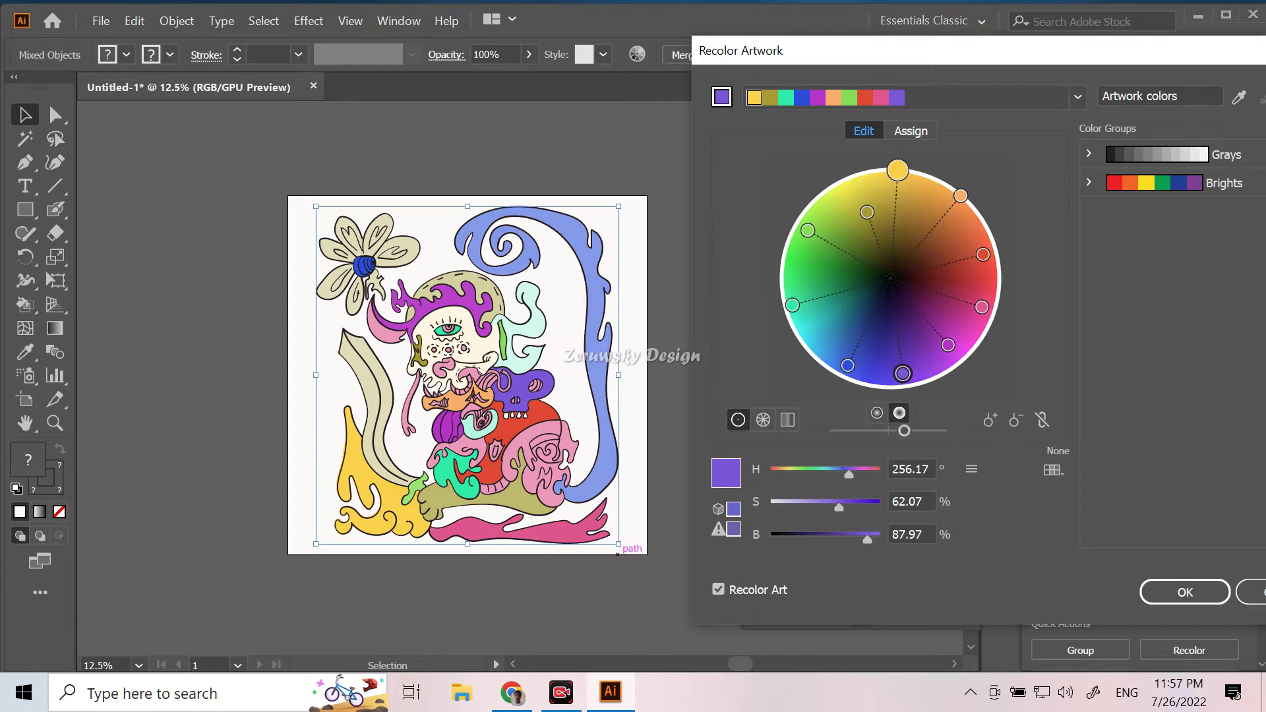
{"action": "left_click", "coordinate": [981, 255]}
{"action": "mouse_move", "coordinate": [969, 260]}
{"action": "left_mouse_down"}
{"action": "mouse_move", "coordinate": [917, 202]}
{"action": "mouse_move", "coordinate": [894, 199]}
{"action": "mouse_move", "coordinate": [905, 201]}
{"action": "left_mouse_up"}
{"action": "left_click", "coordinate": [876, 413]}
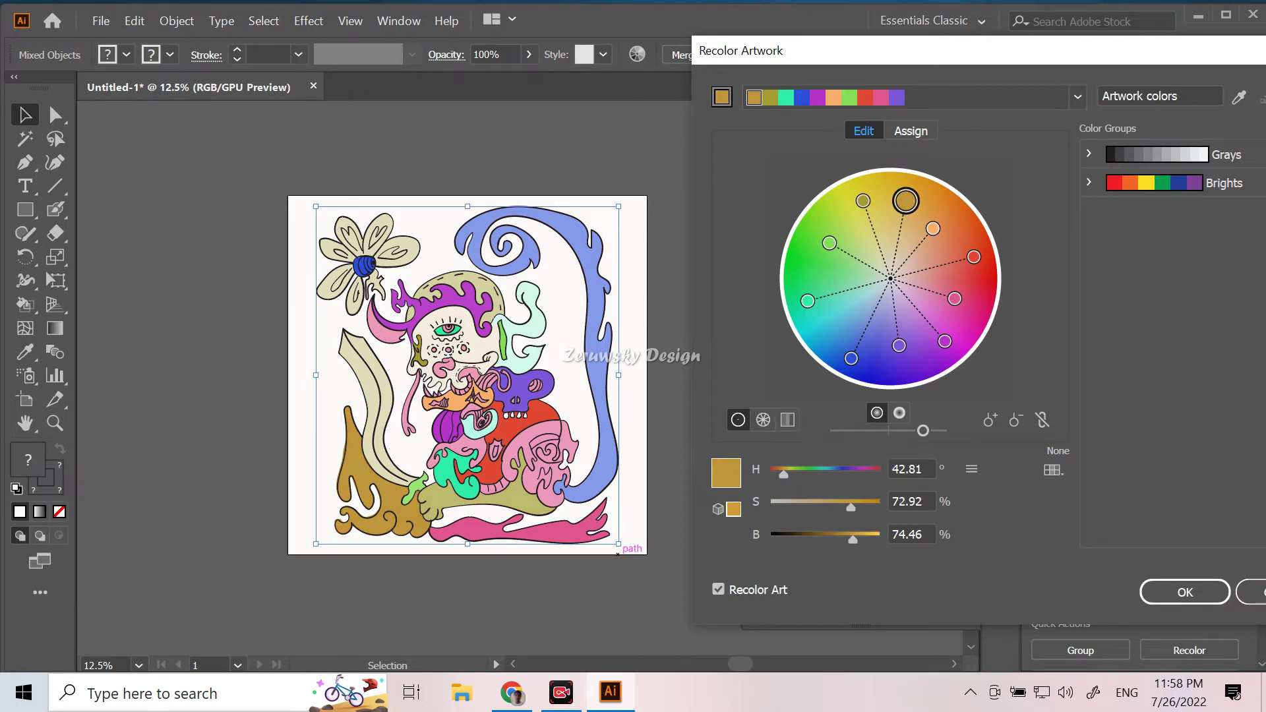
{"action": "left_click", "coordinate": [1053, 470]}
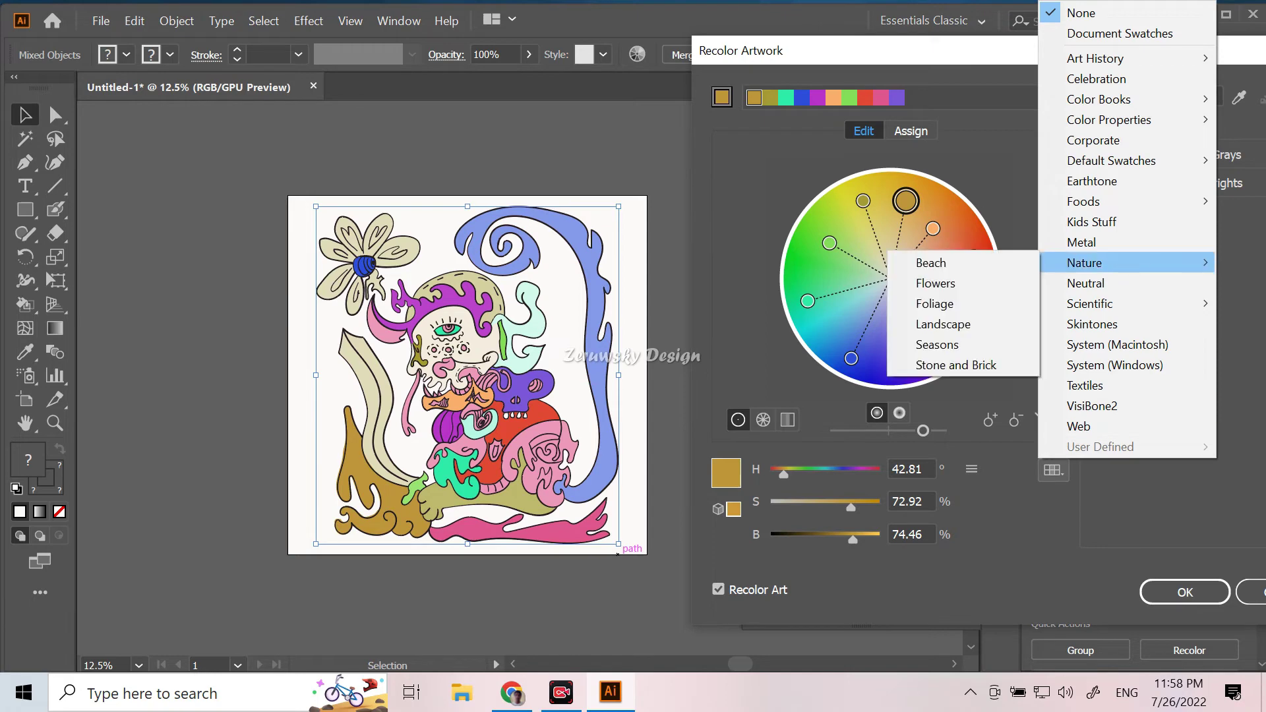
Step: Apply the Nature Flowers library and adjust the red, purple, gold, orange and green harmony colours
{"action": "left_click", "coordinate": [920, 282]}
{"action": "mouse_move", "coordinate": [906, 200]}
{"action": "left_mouse_down"}
{"action": "mouse_move", "coordinate": [990, 276]}
{"action": "mouse_move", "coordinate": [955, 314]}
{"action": "left_mouse_up"}
{"action": "left_click_drag", "start_coordinate": [899, 345], "coordinate": [838, 331]}
{"action": "mouse_move", "coordinate": [912, 214]}
{"action": "left_mouse_down"}
{"action": "mouse_move", "coordinate": [848, 195]}
{"action": "mouse_move", "coordinate": [870, 202]}
{"action": "left_mouse_up"}
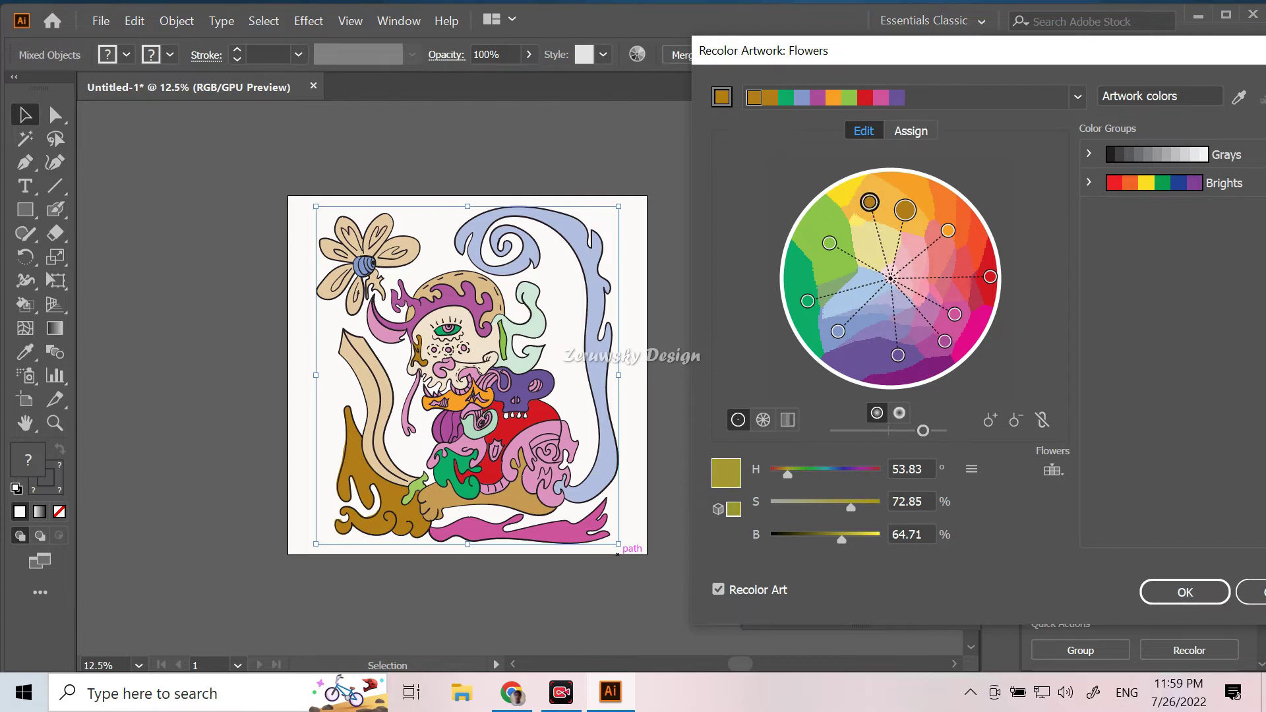
{"action": "left_click_drag", "start_coordinate": [948, 230], "coordinate": [959, 237]}
{"action": "mouse_move", "coordinate": [807, 301]}
{"action": "left_mouse_down"}
{"action": "mouse_move", "coordinate": [797, 277]}
{"action": "mouse_move", "coordinate": [824, 246]}
{"action": "left_mouse_up"}
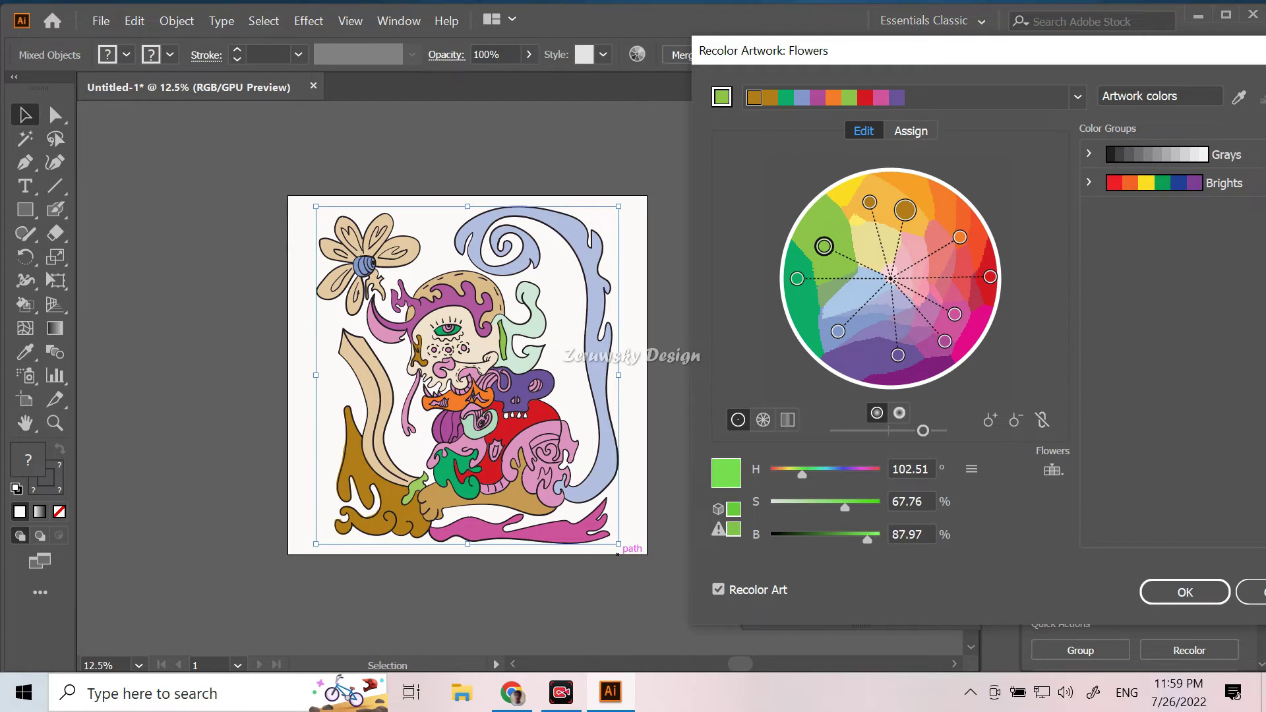
Step: Apply the Brights colour group and select its orange colour on the wheel
{"action": "left_click", "coordinate": [1161, 185]}
{"action": "left_click", "coordinate": [874, 180]}
{"action": "left_click", "coordinate": [968, 228]}
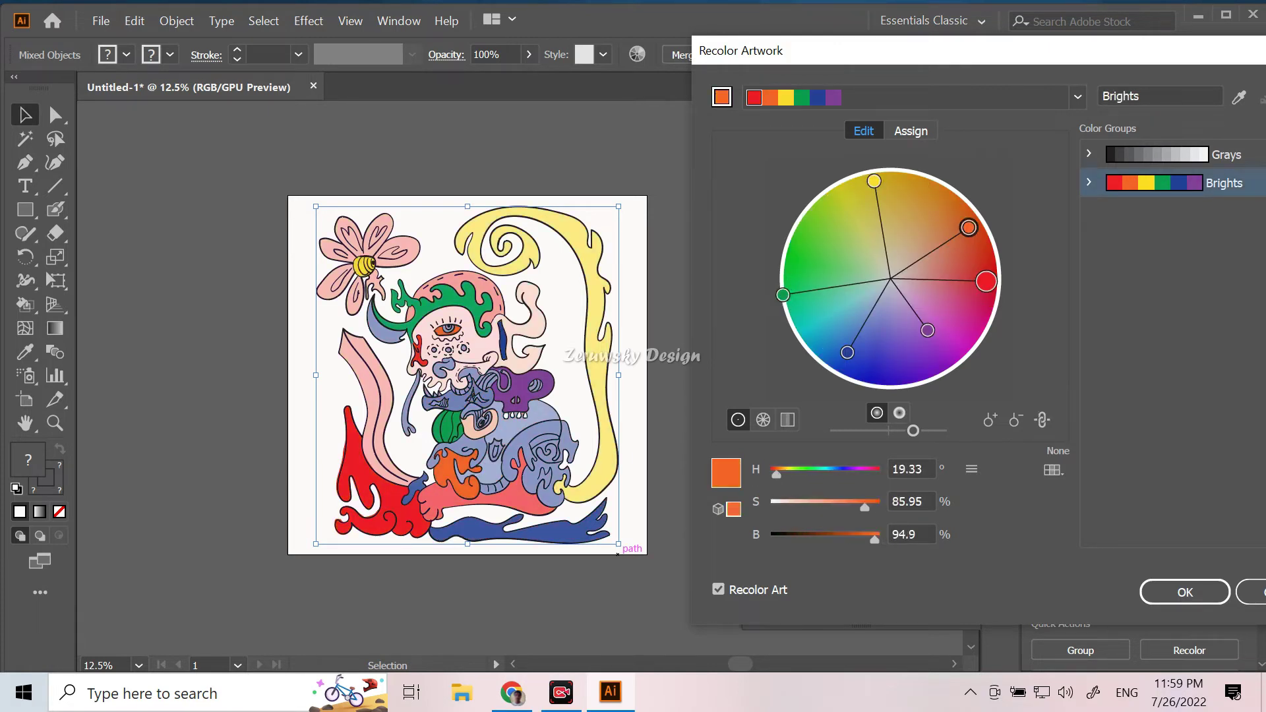
Step: Try the Nature Seasons, Pop Art, Impressionism, Celebration, Cool, Neutral and Textiles libraries on the artwork
{"action": "left_click", "coordinate": [1261, 97]}
{"action": "mouse_move", "coordinate": [1125, 262]}
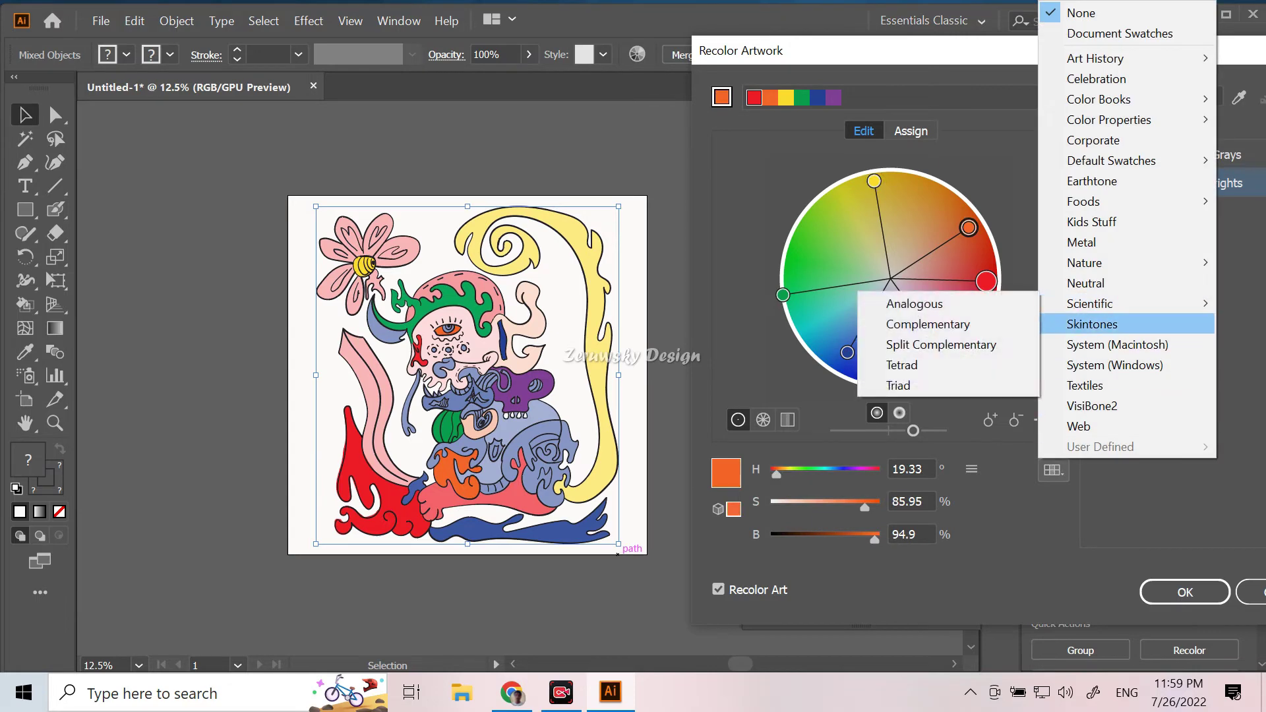
{"action": "left_click", "coordinate": [937, 344]}
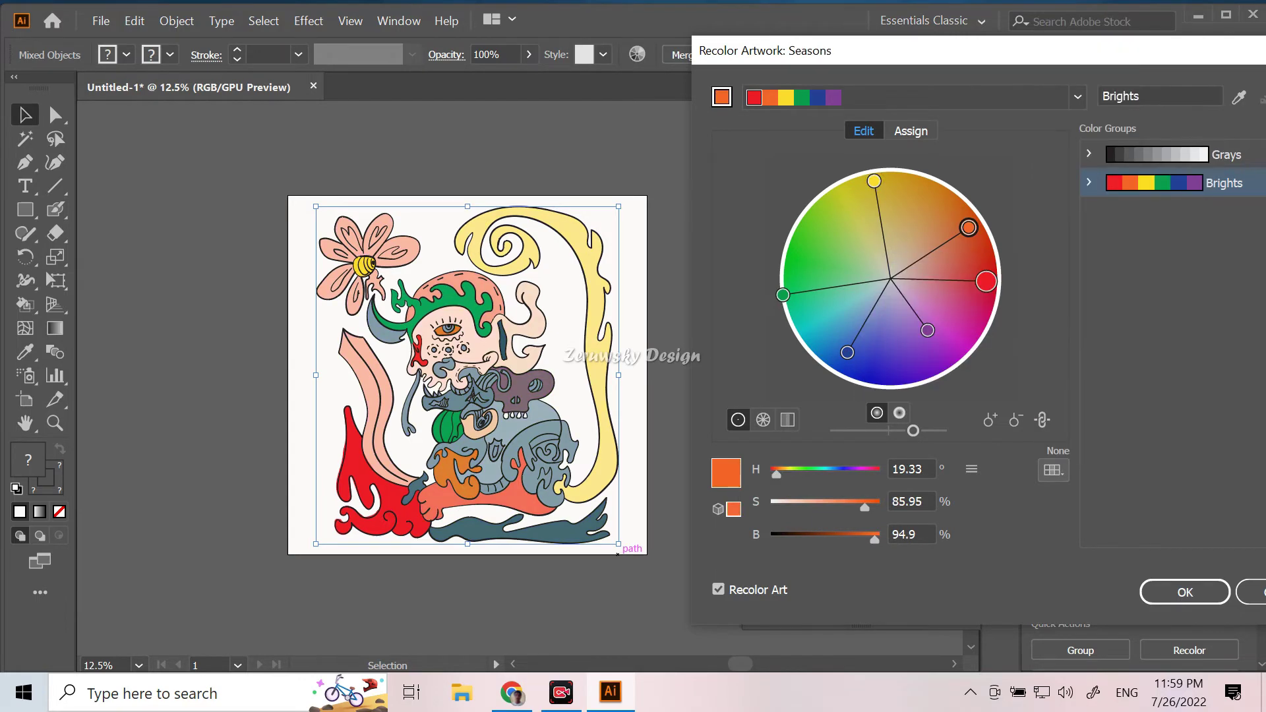
{"action": "left_click", "coordinate": [1261, 98]}
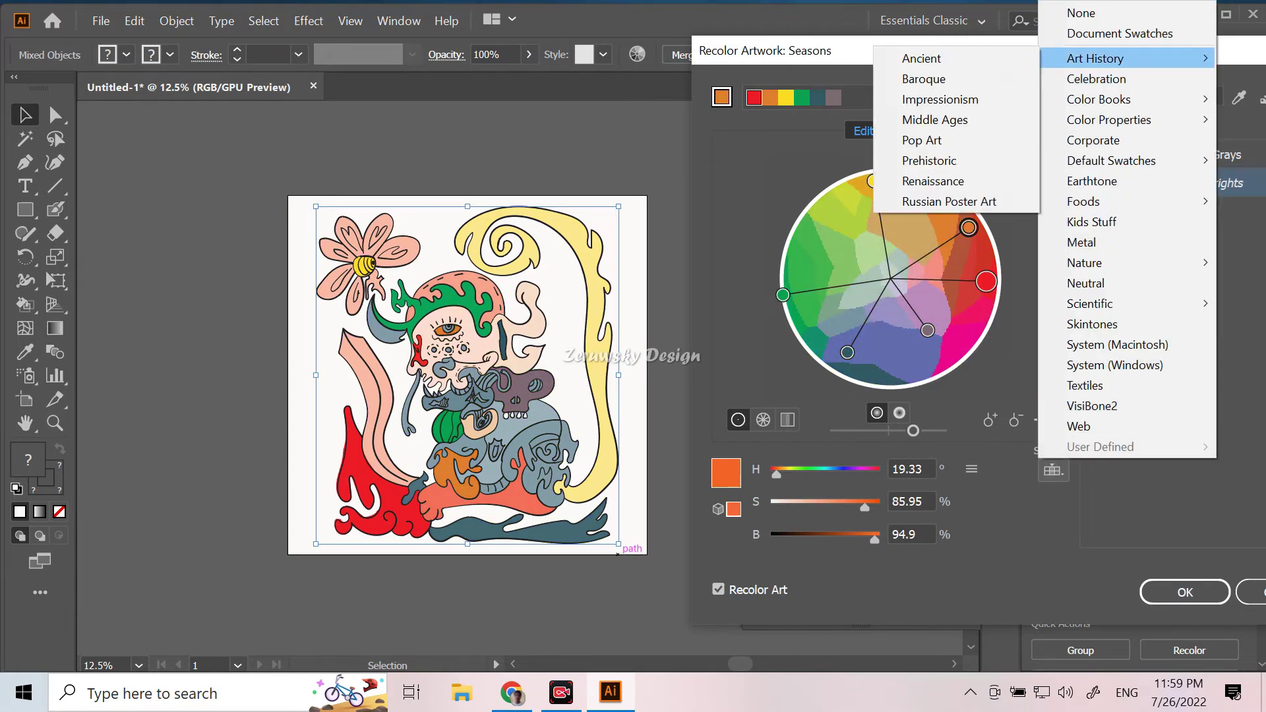
{"action": "left_click", "coordinate": [920, 136]}
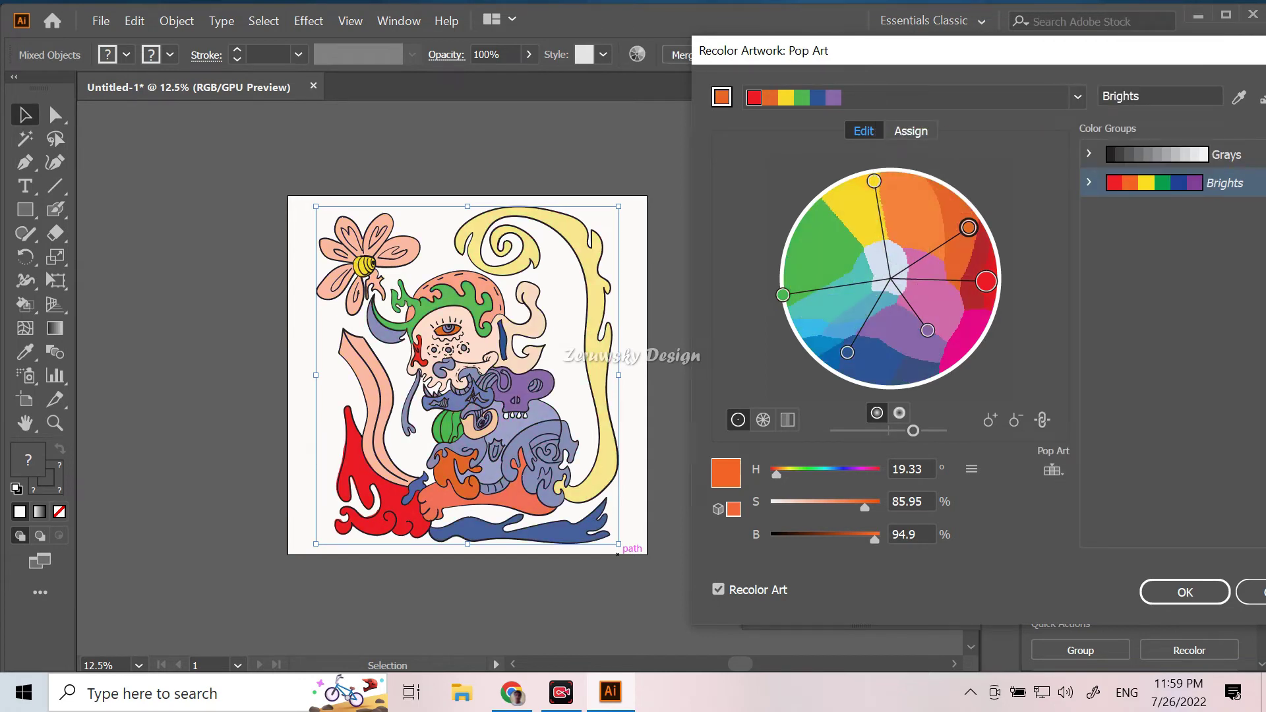
{"action": "left_click", "coordinate": [1053, 469]}
{"action": "mouse_move", "coordinate": [1095, 58]}
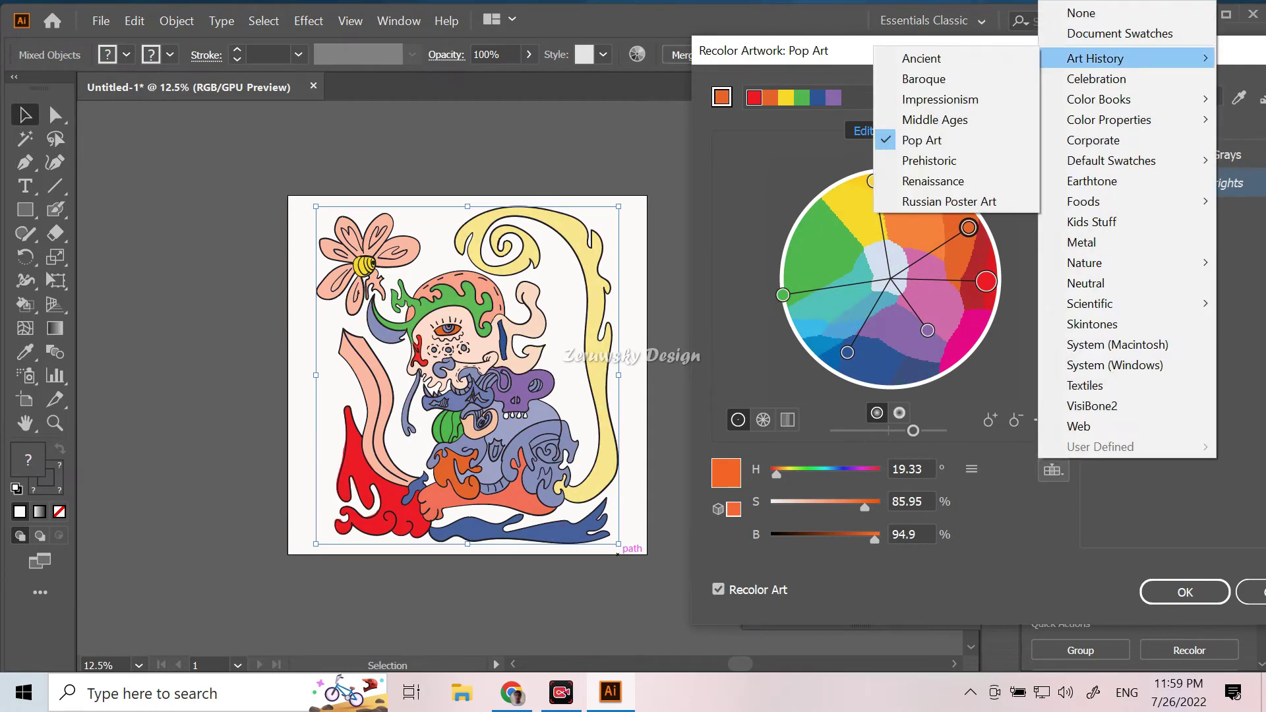
{"action": "left_click", "coordinate": [940, 99]}
{"action": "left_click", "coordinate": [1053, 470]}
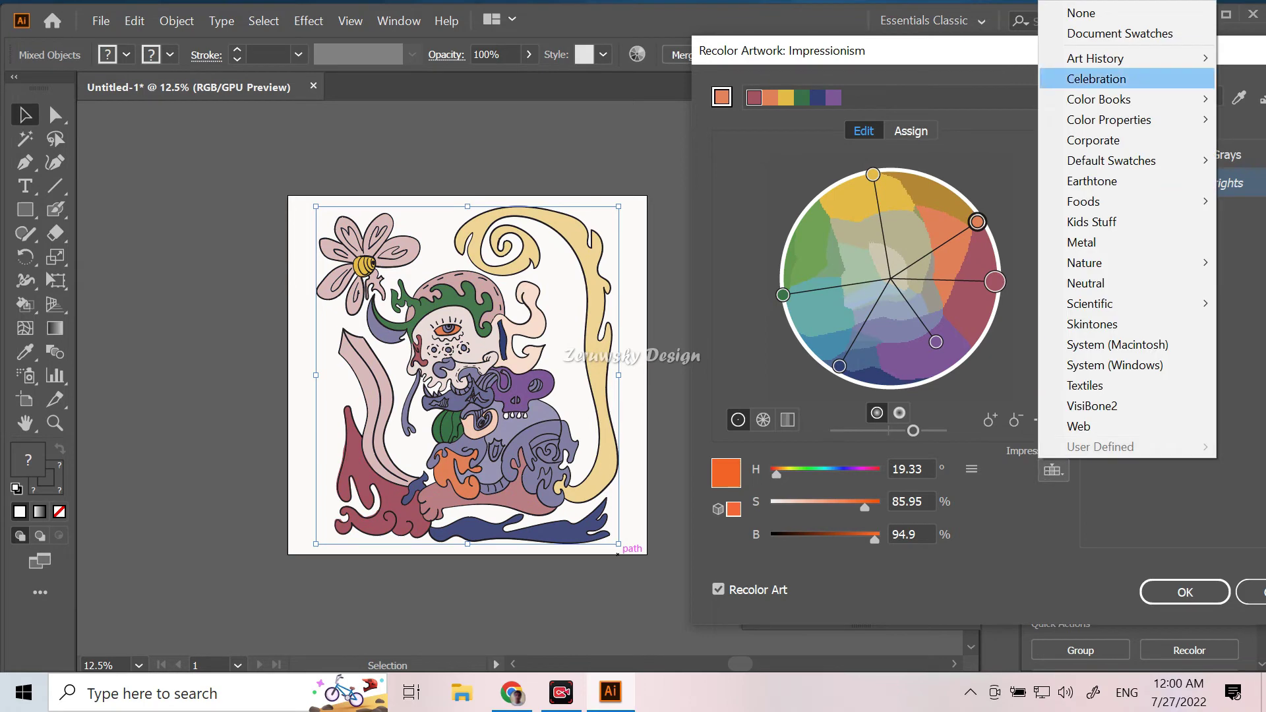
{"action": "left_click", "coordinate": [1091, 156]}
{"action": "left_click", "coordinate": [1053, 470]}
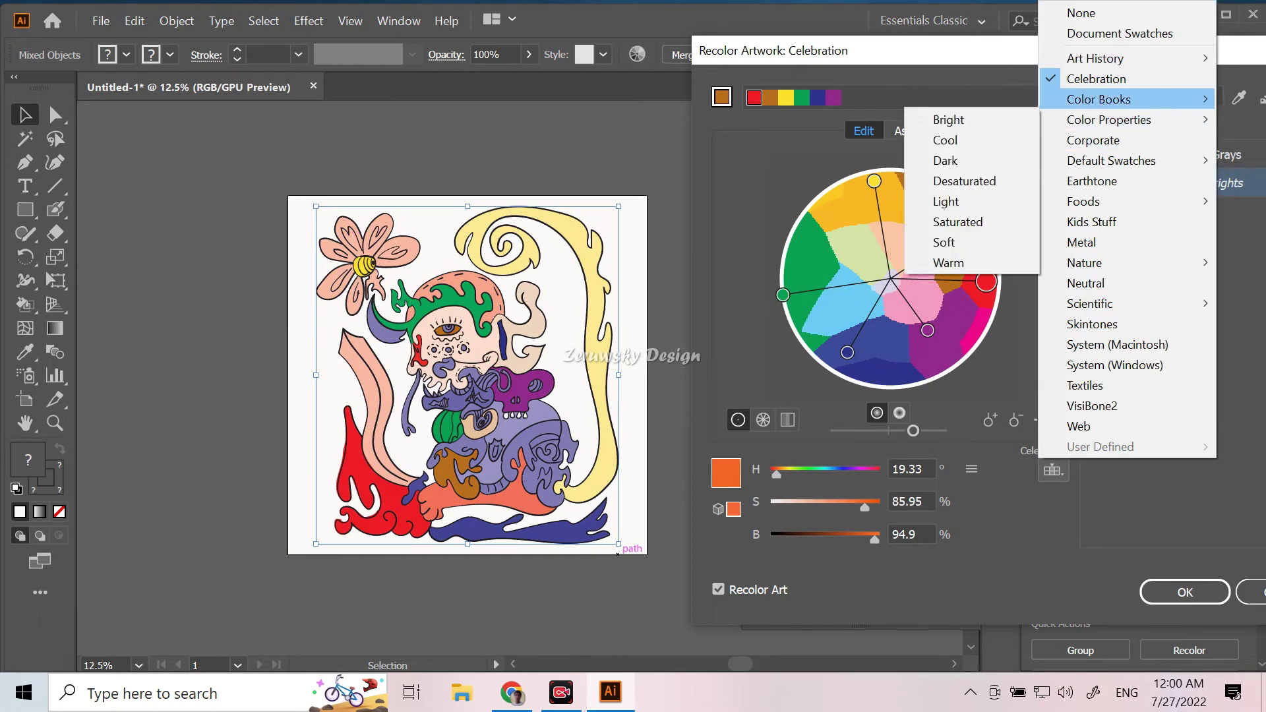
{"action": "left_click", "coordinate": [945, 139]}
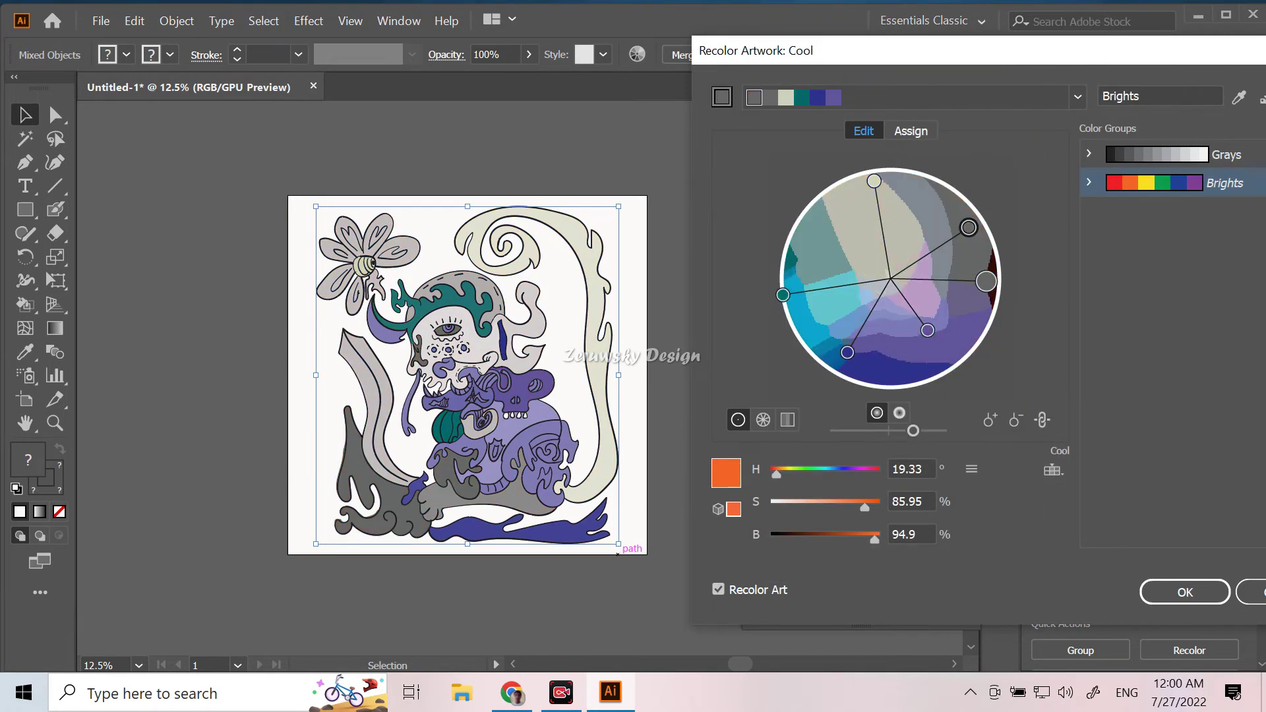
{"action": "left_click", "coordinate": [1053, 469]}
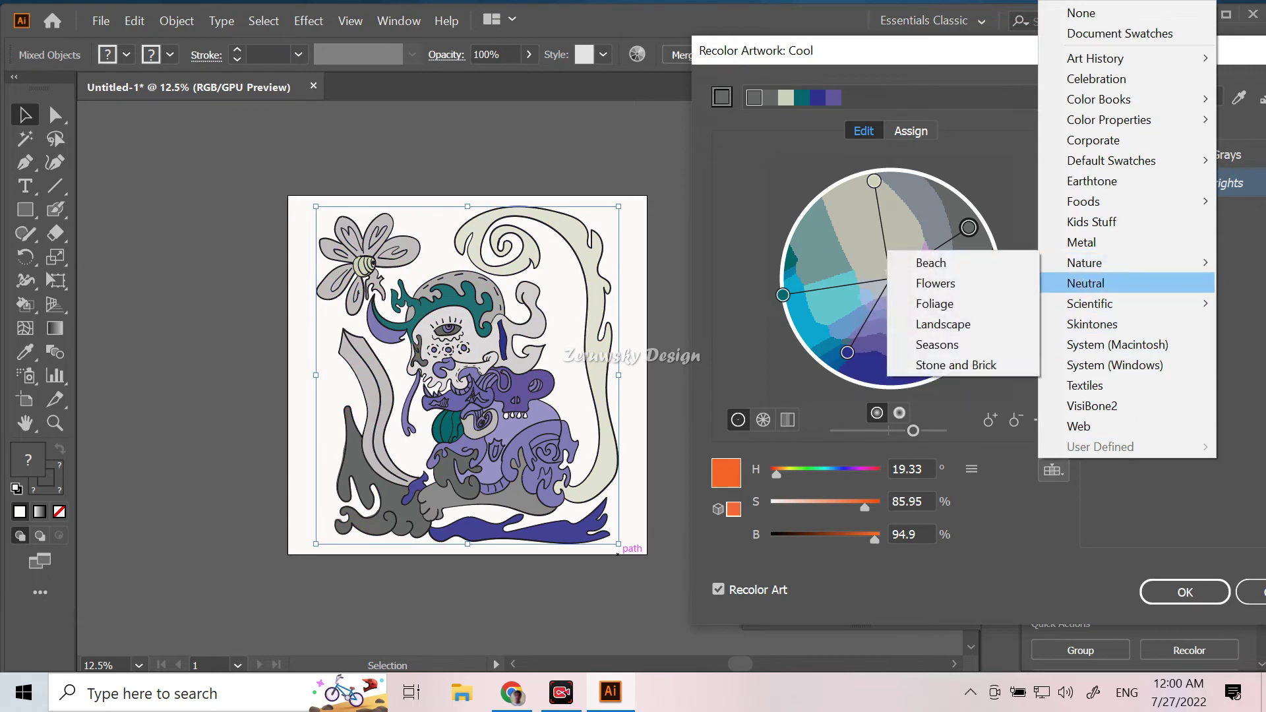
{"action": "left_click", "coordinate": [1182, 274]}
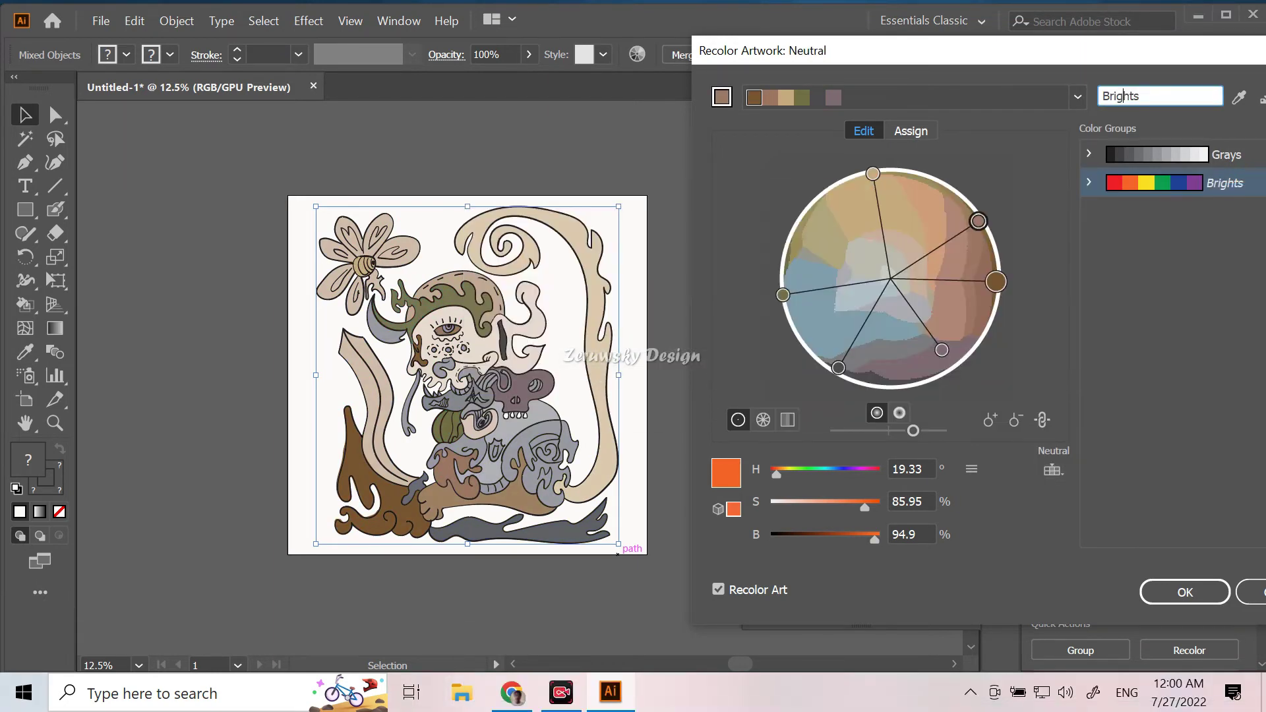
{"action": "left_click", "coordinate": [1053, 469]}
{"action": "left_click", "coordinate": [1085, 385]}
Step: Try the Skintones, Complementary, Seasons and Earthtone palettes, finishing on Art & Illustration
{"action": "left_click", "coordinate": [1053, 469]}
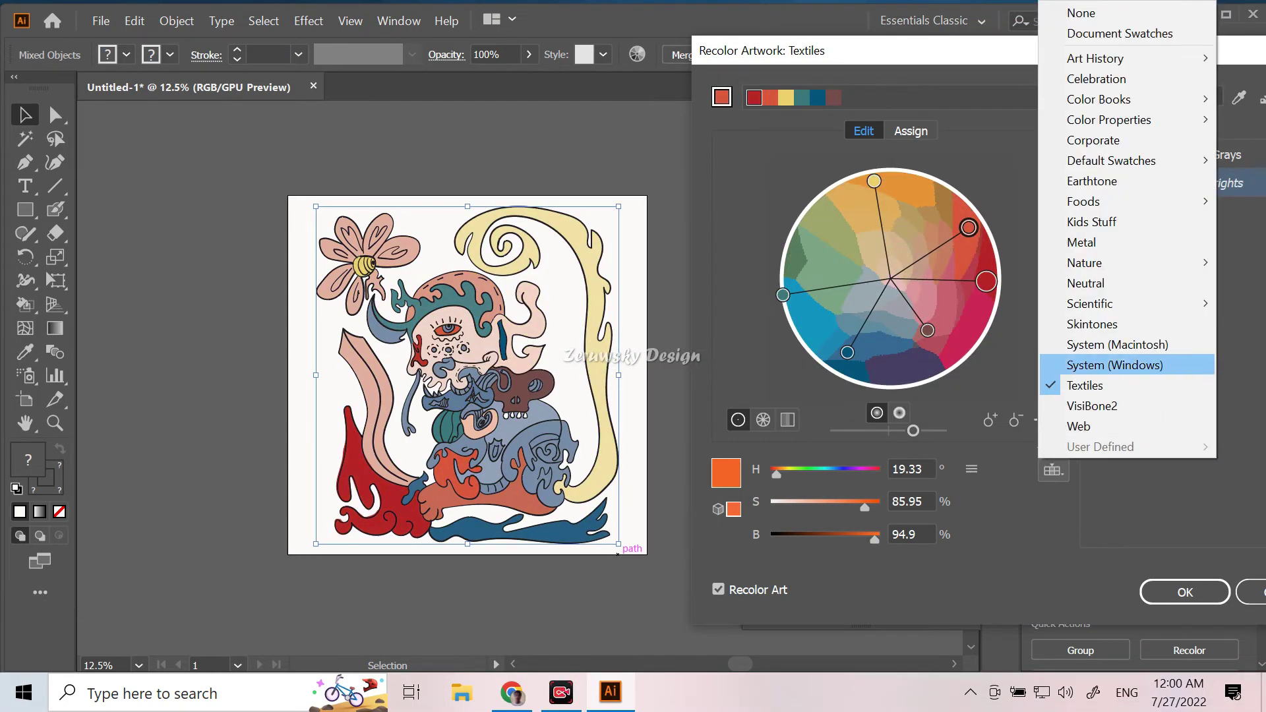
{"action": "left_click", "coordinate": [1117, 344]}
{"action": "left_click", "coordinate": [1053, 469]}
{"action": "left_click", "coordinate": [1092, 324]}
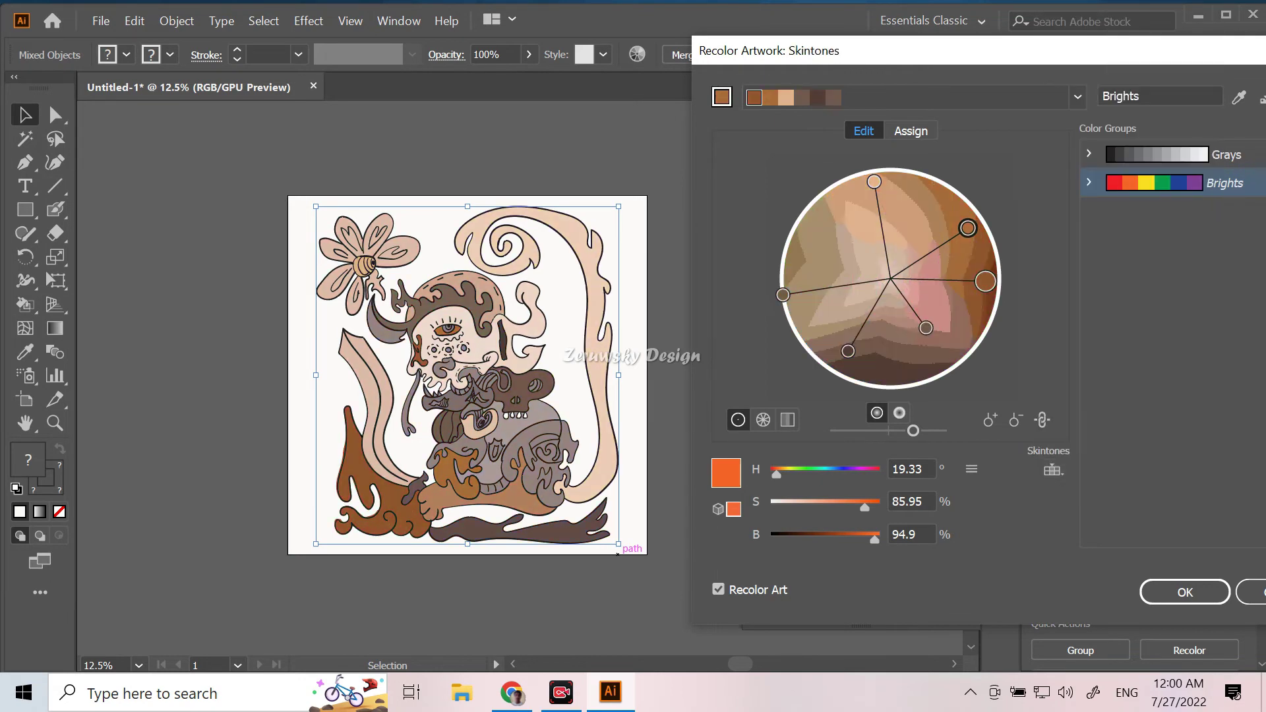
{"action": "left_click", "coordinate": [1053, 469]}
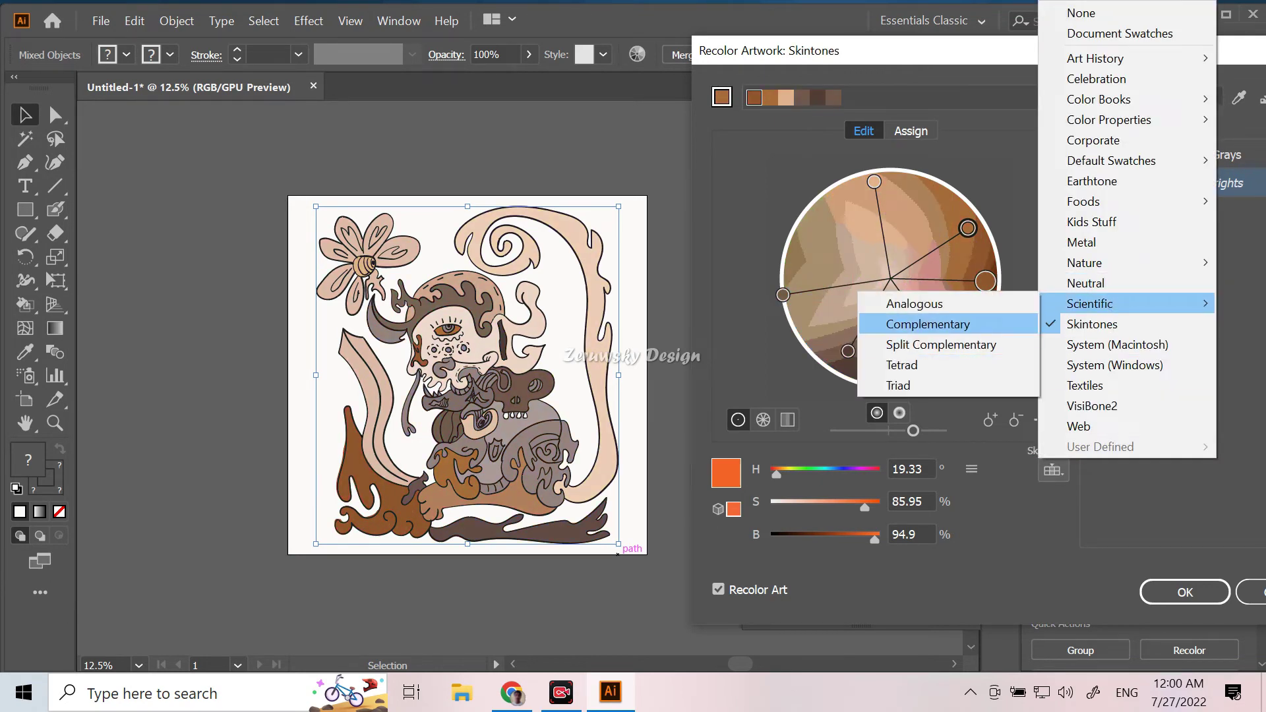
{"action": "left_click", "coordinate": [928, 324]}
{"action": "mouse_move", "coordinate": [1088, 263]}
{"action": "left_click", "coordinate": [1054, 469]}
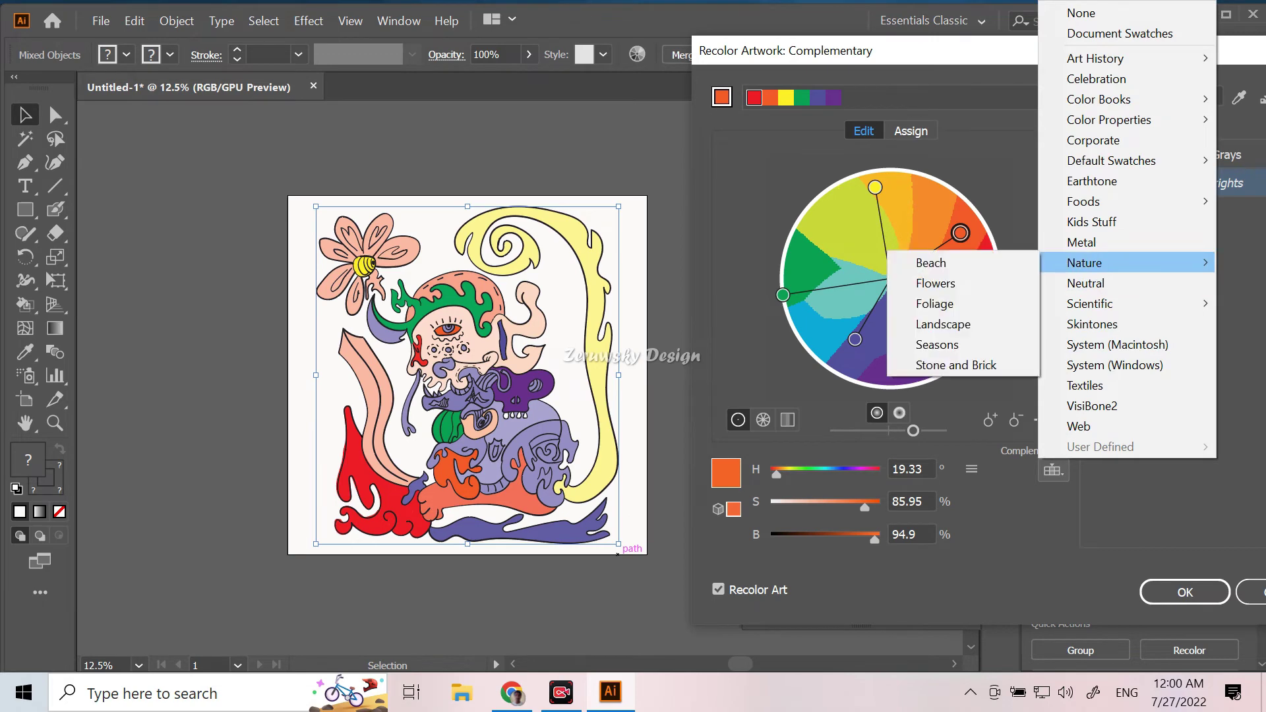
{"action": "left_click", "coordinate": [937, 344]}
{"action": "left_click", "coordinate": [1053, 470]}
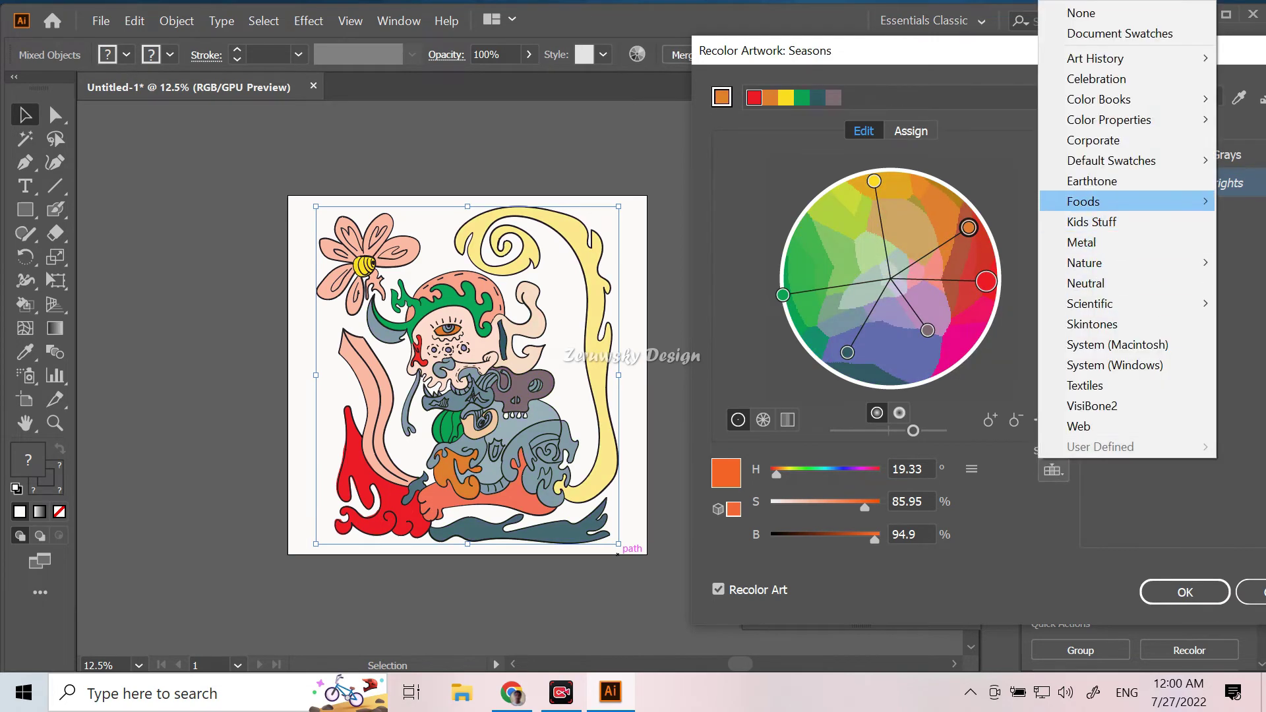
{"action": "left_click", "coordinate": [1092, 181]}
{"action": "left_click", "coordinate": [1053, 469]}
{"action": "left_click", "coordinate": [937, 159]}
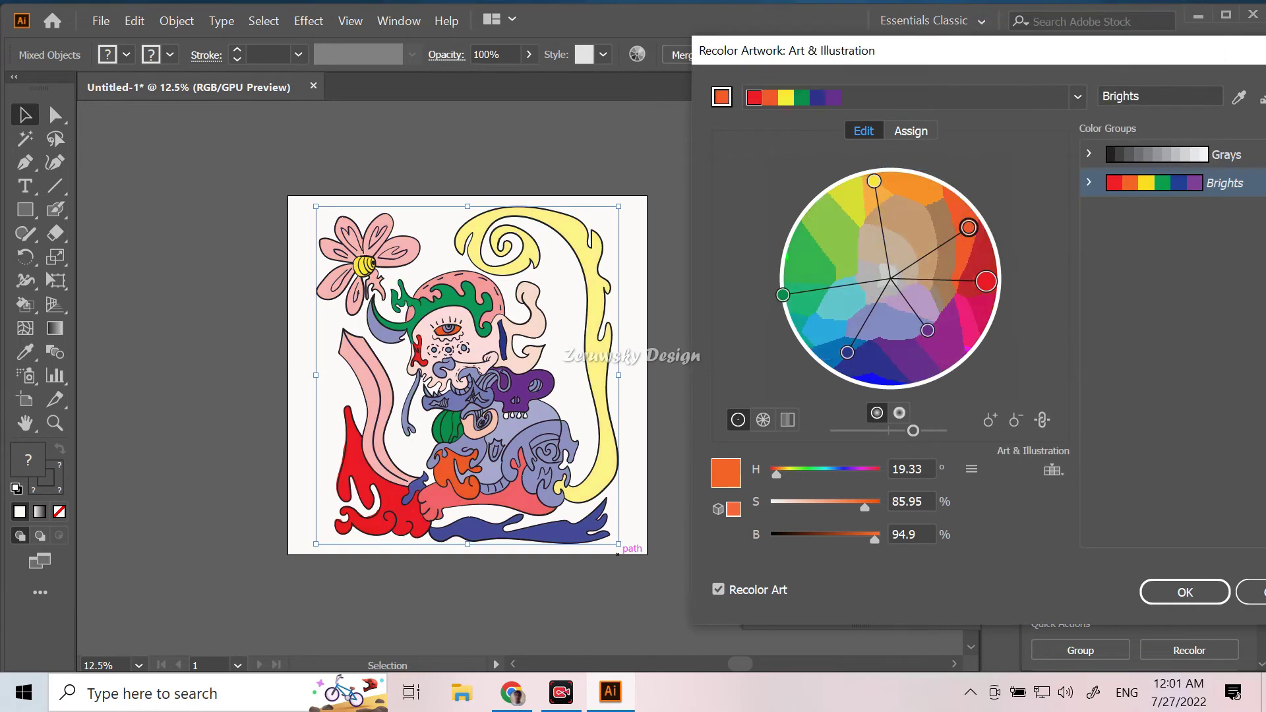
Step: Add green, magenta, tan and teal colours to the harmony on the wheel
{"action": "left_click", "coordinate": [838, 244]}
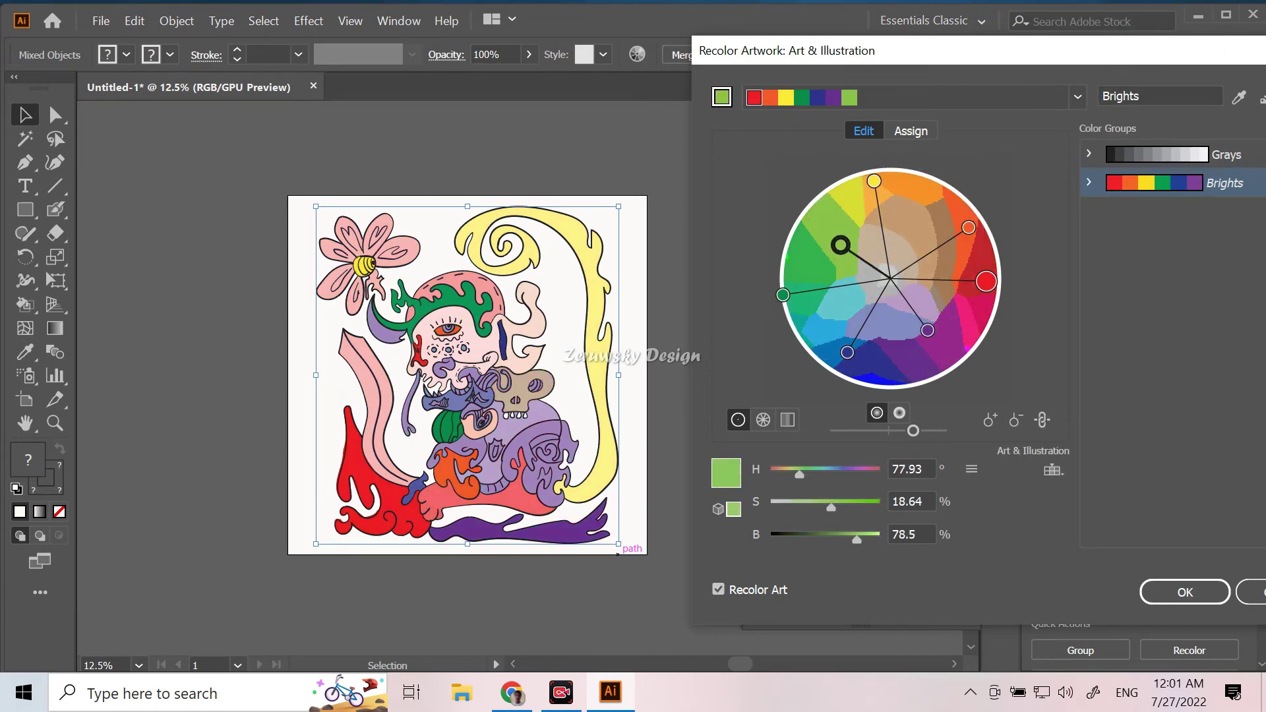
{"action": "left_click", "coordinate": [965, 316]}
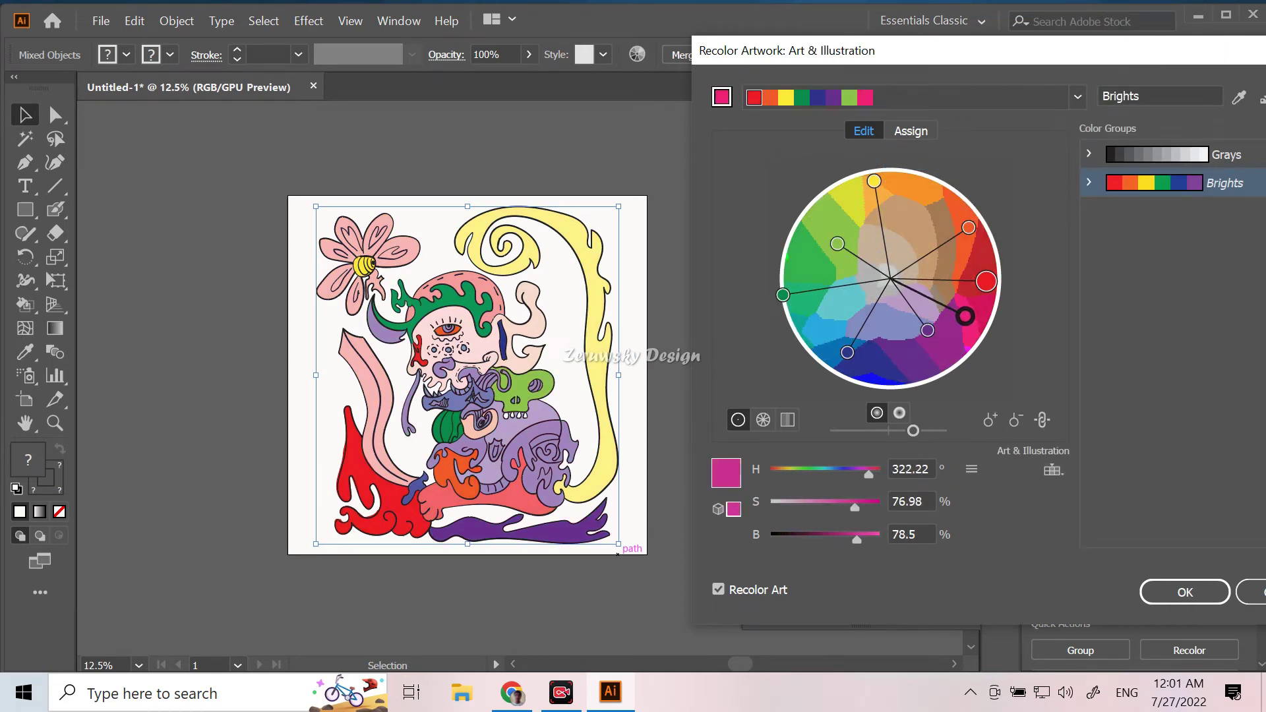
{"action": "left_click", "coordinate": [990, 420]}
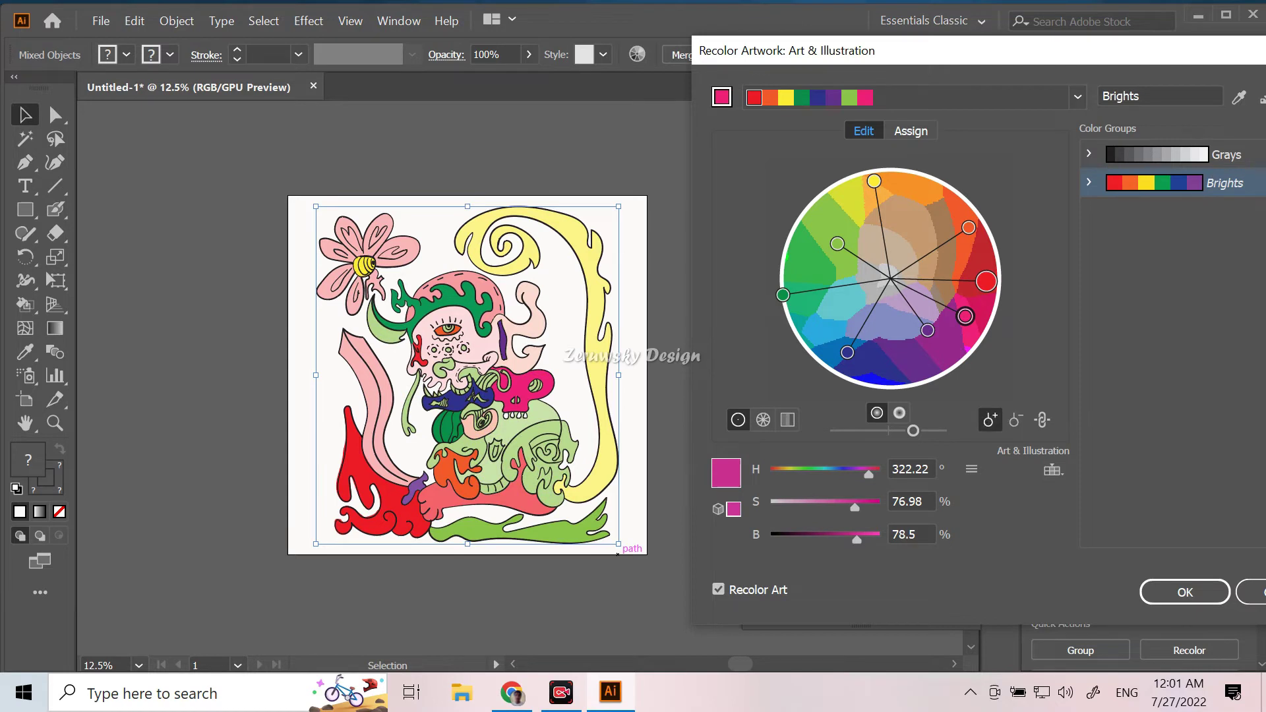
{"action": "left_click", "coordinate": [909, 218]}
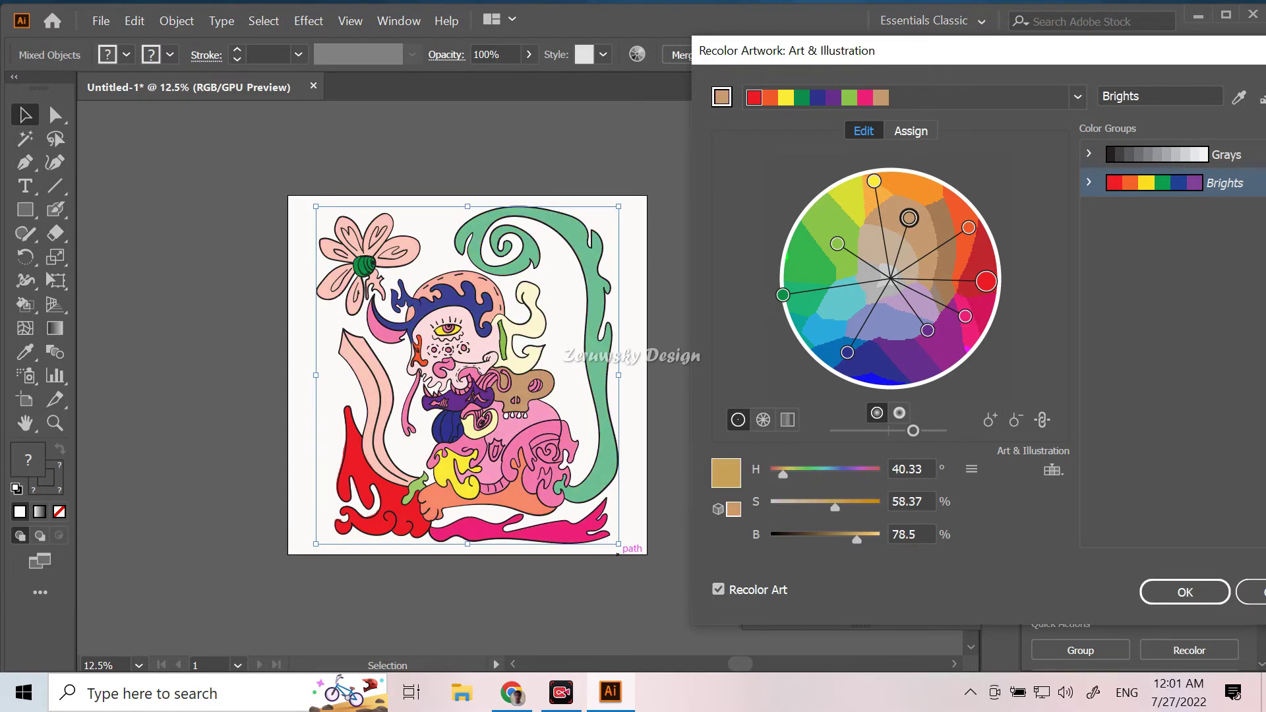
{"action": "left_click", "coordinate": [852, 302]}
Step: Rotate the harmony so the base colour is yellow-orange and view the colours as bars
{"action": "mouse_move", "coordinate": [986, 282]}
{"action": "left_mouse_down"}
{"action": "mouse_move", "coordinate": [975, 249]}
{"action": "mouse_move", "coordinate": [921, 199]}
{"action": "mouse_move", "coordinate": [945, 197]}
{"action": "mouse_move", "coordinate": [941, 221]}
{"action": "mouse_move", "coordinate": [928, 195]}
{"action": "left_mouse_up"}
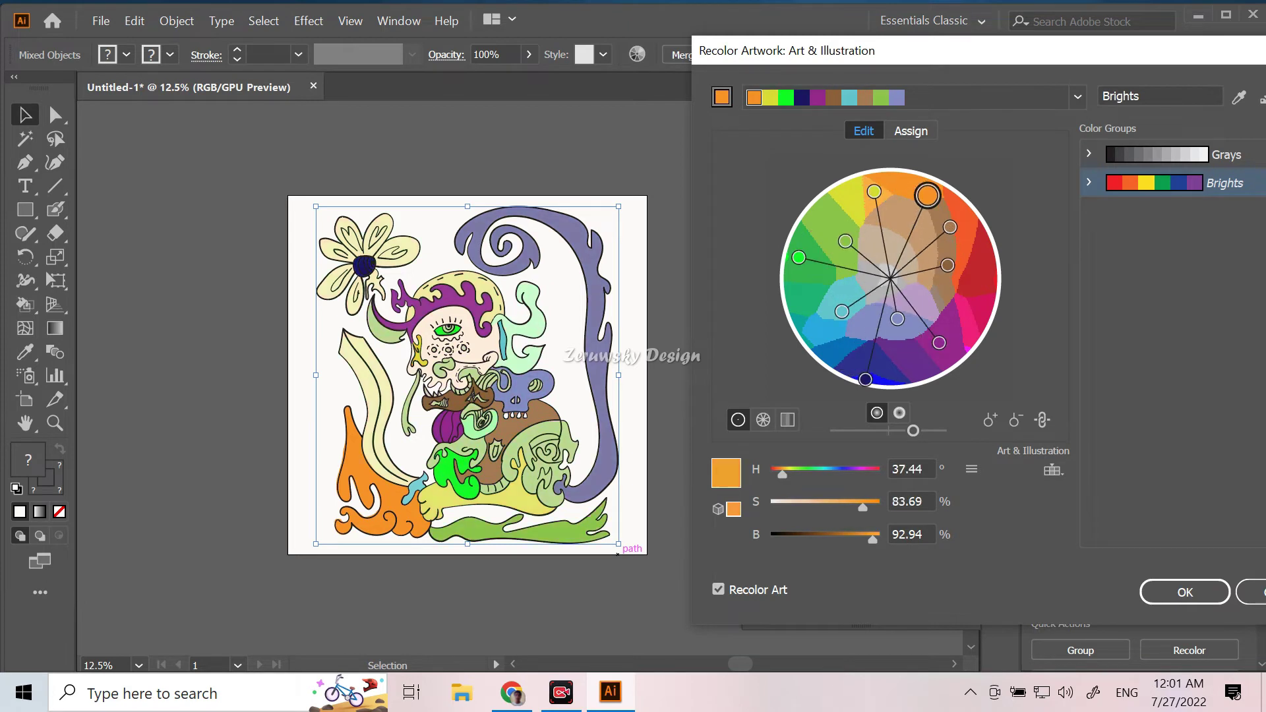
{"action": "left_click_drag", "start_coordinate": [928, 195], "coordinate": [907, 190]}
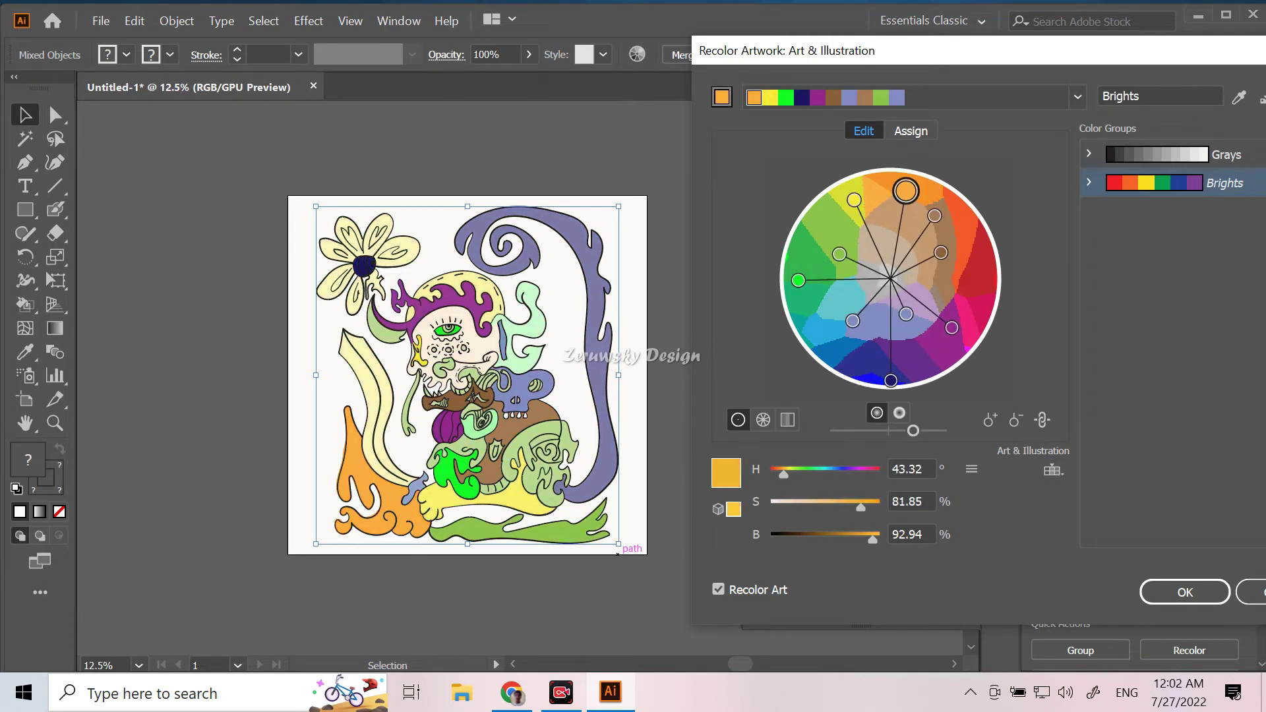
{"action": "left_click", "coordinate": [787, 420]}
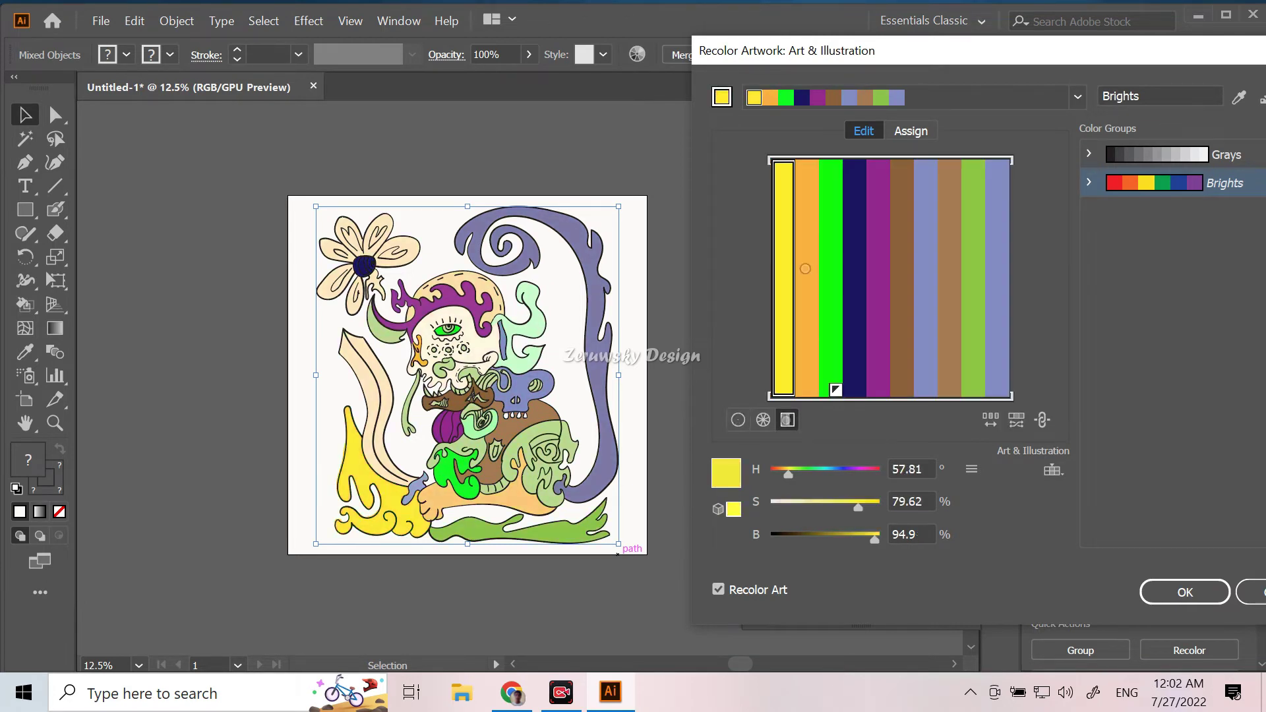
Step: Test colour variations in bar, segmented and smooth wheel views, shifting the base colour toward green, blue-green and cyan
{"action": "mouse_move", "coordinate": [783, 390]}
{"action": "left_mouse_down"}
{"action": "mouse_move", "coordinate": [1003, 389]}
{"action": "mouse_move", "coordinate": [783, 389]}
{"action": "left_mouse_up"}
{"action": "left_click", "coordinate": [907, 389]}
{"action": "left_click", "coordinate": [763, 419]}
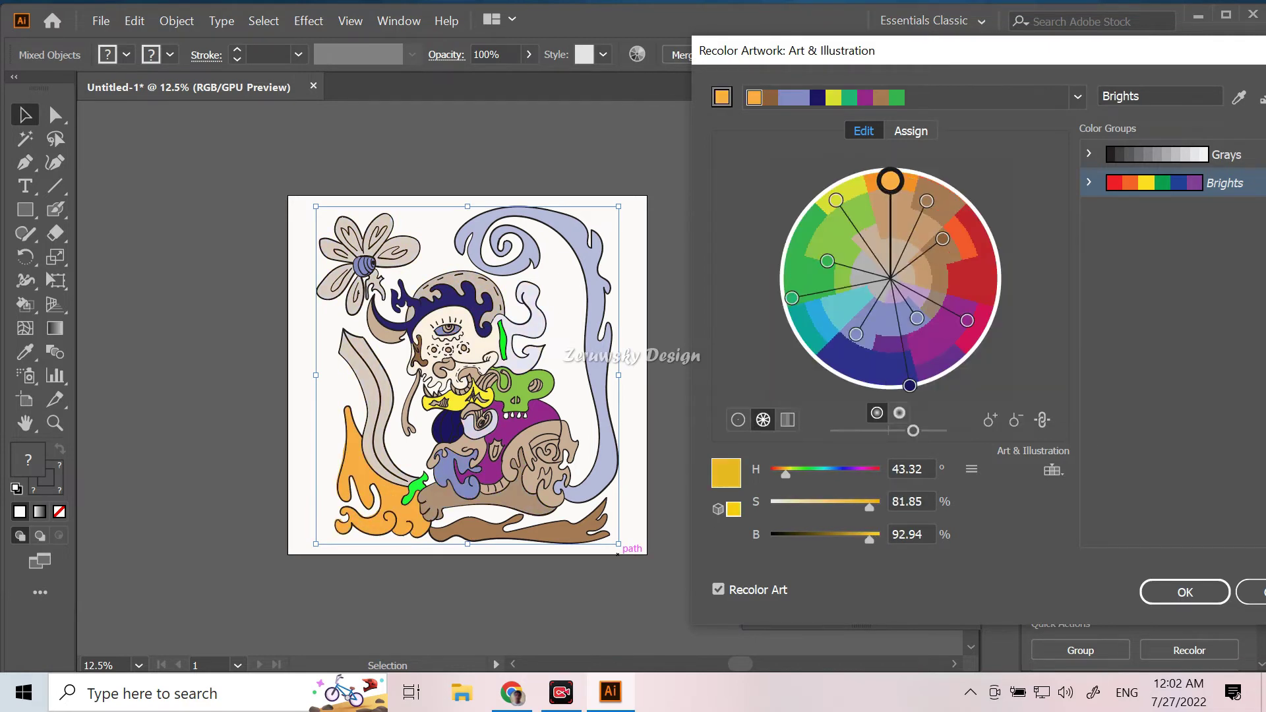
{"action": "left_click_drag", "start_coordinate": [890, 180], "coordinate": [820, 238]}
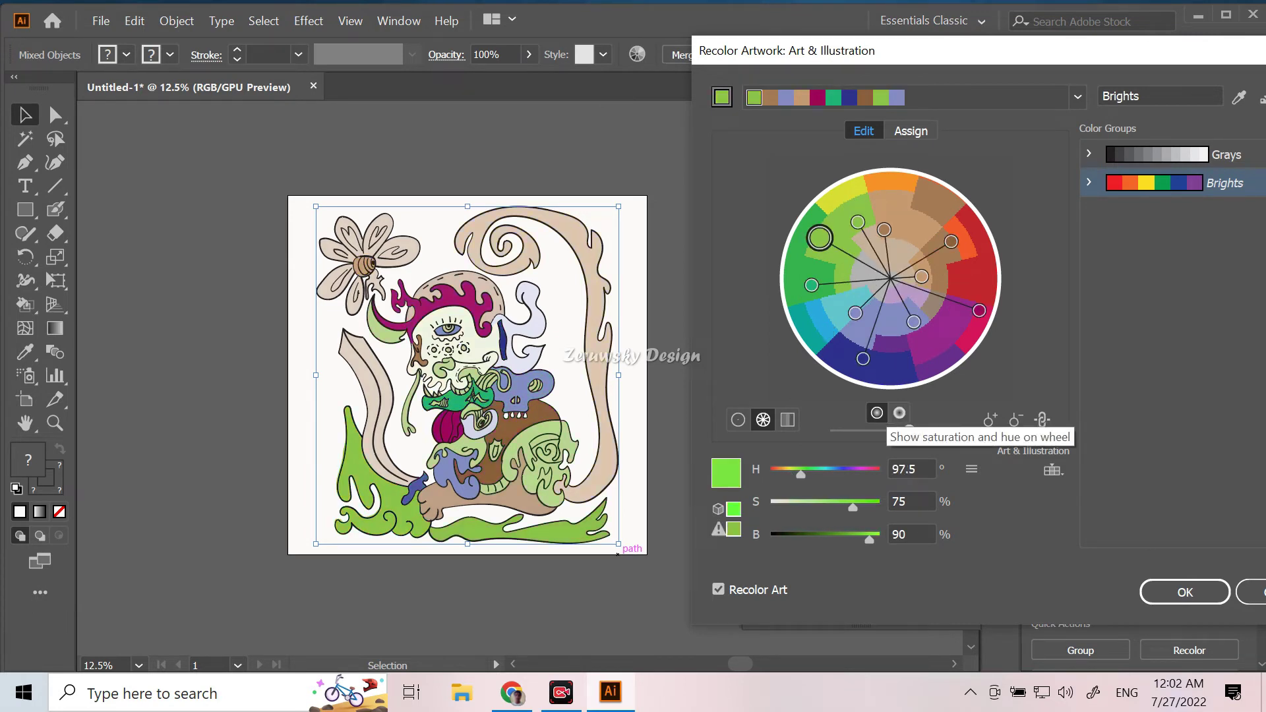
{"action": "left_click", "coordinate": [738, 419]}
{"action": "mouse_move", "coordinate": [820, 237]}
{"action": "left_mouse_down"}
{"action": "mouse_move", "coordinate": [809, 267]}
{"action": "mouse_move", "coordinate": [820, 307]}
{"action": "left_mouse_up"}
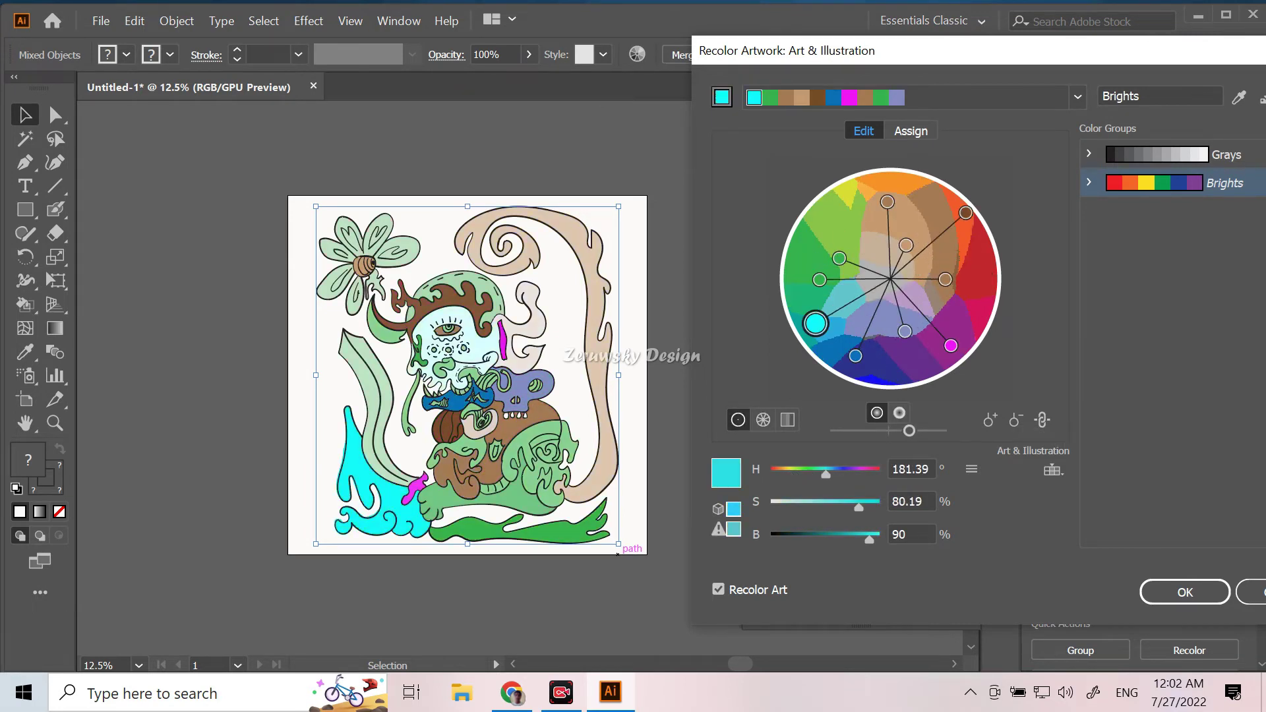
{"action": "mouse_move", "coordinate": [823, 313]}
{"action": "left_mouse_down"}
{"action": "mouse_move", "coordinate": [819, 326]}
{"action": "mouse_move", "coordinate": [858, 356]}
{"action": "mouse_move", "coordinate": [914, 358]}
{"action": "mouse_move", "coordinate": [976, 287]}
{"action": "left_mouse_up"}
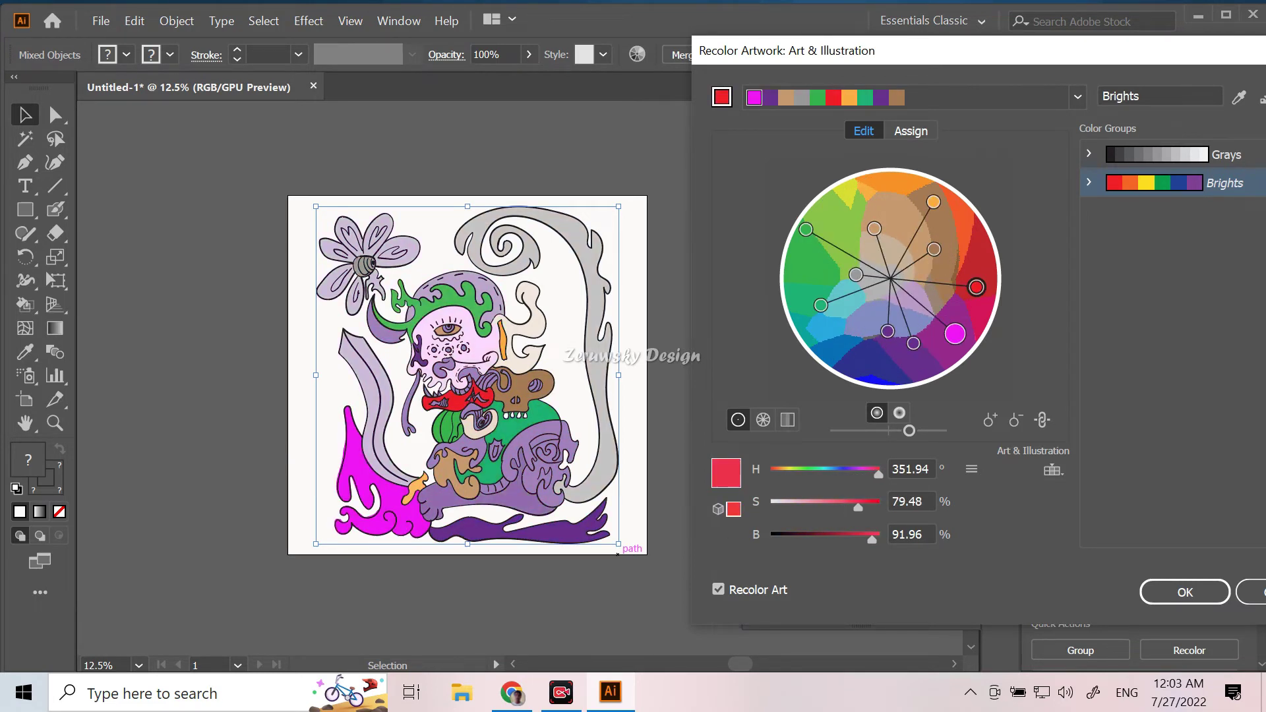
{"action": "left_click_drag", "start_coordinate": [977, 287], "coordinate": [982, 262]}
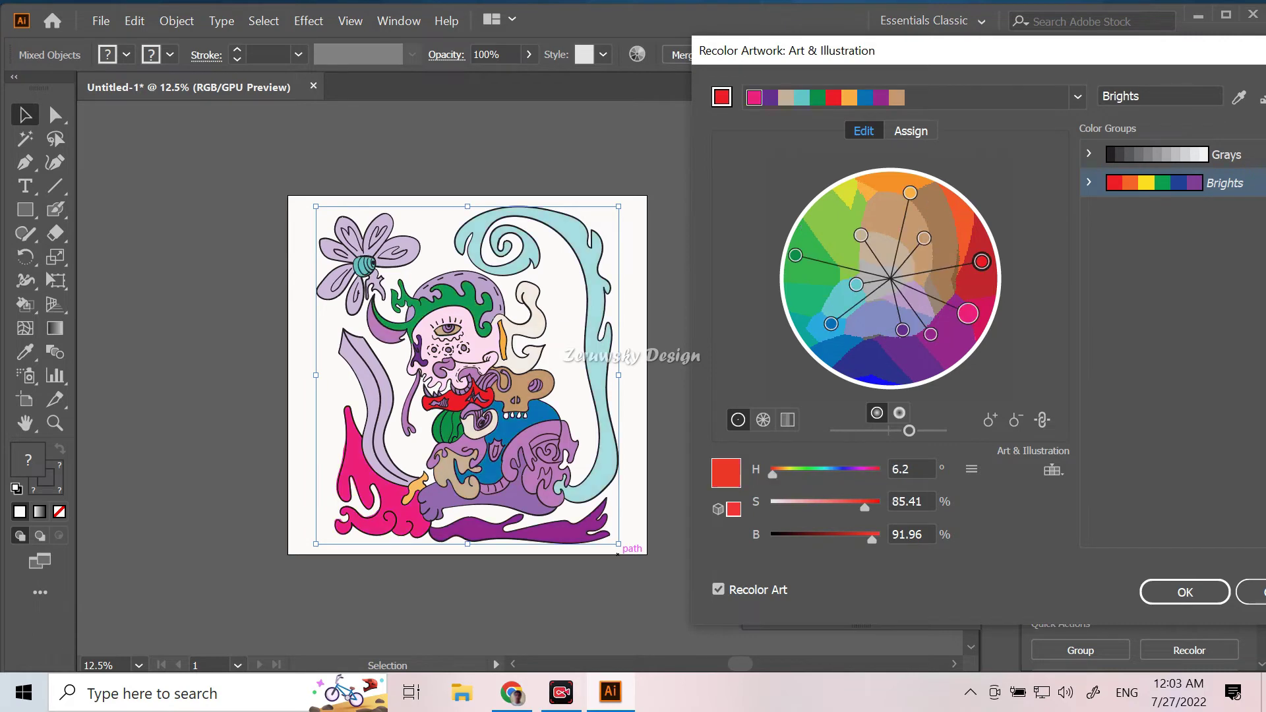
Step: Revert to the Brights colour group, accept the recolour and deselect the artwork
{"action": "left_click", "coordinate": [1156, 183]}
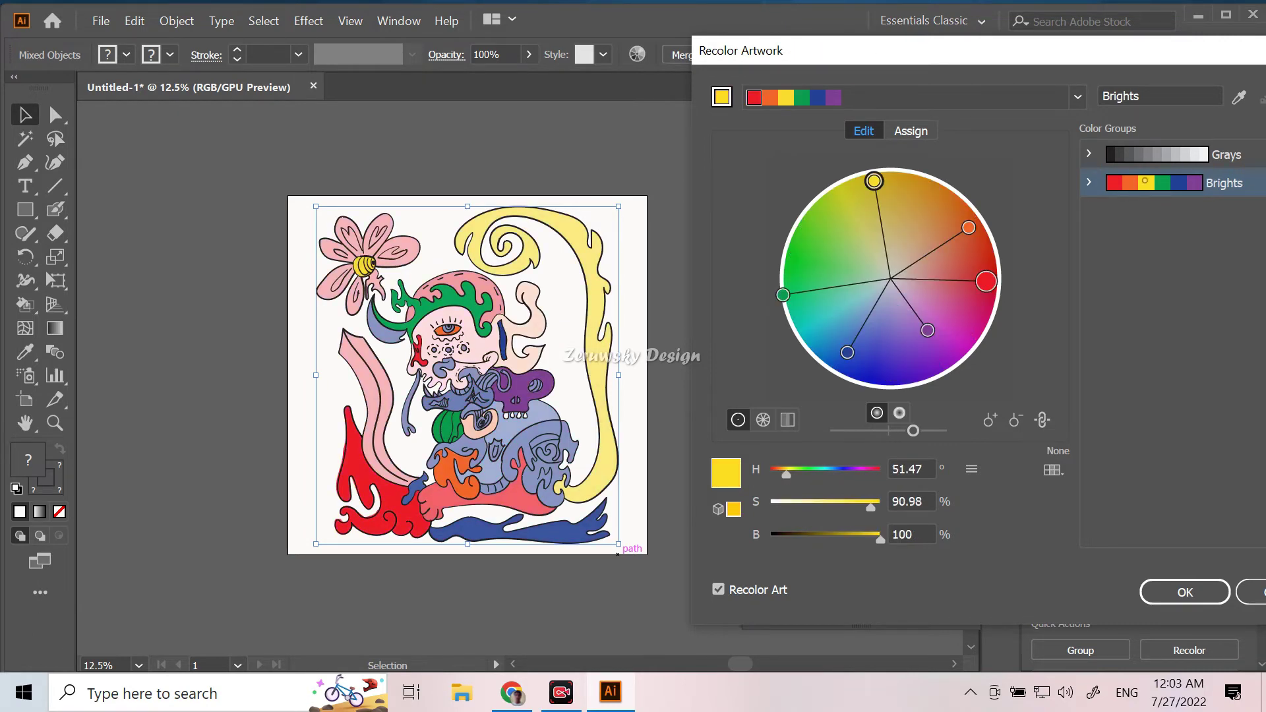
{"action": "key", "text": "Return"}
{"action": "key", "text": "ctrl+shift+a"}
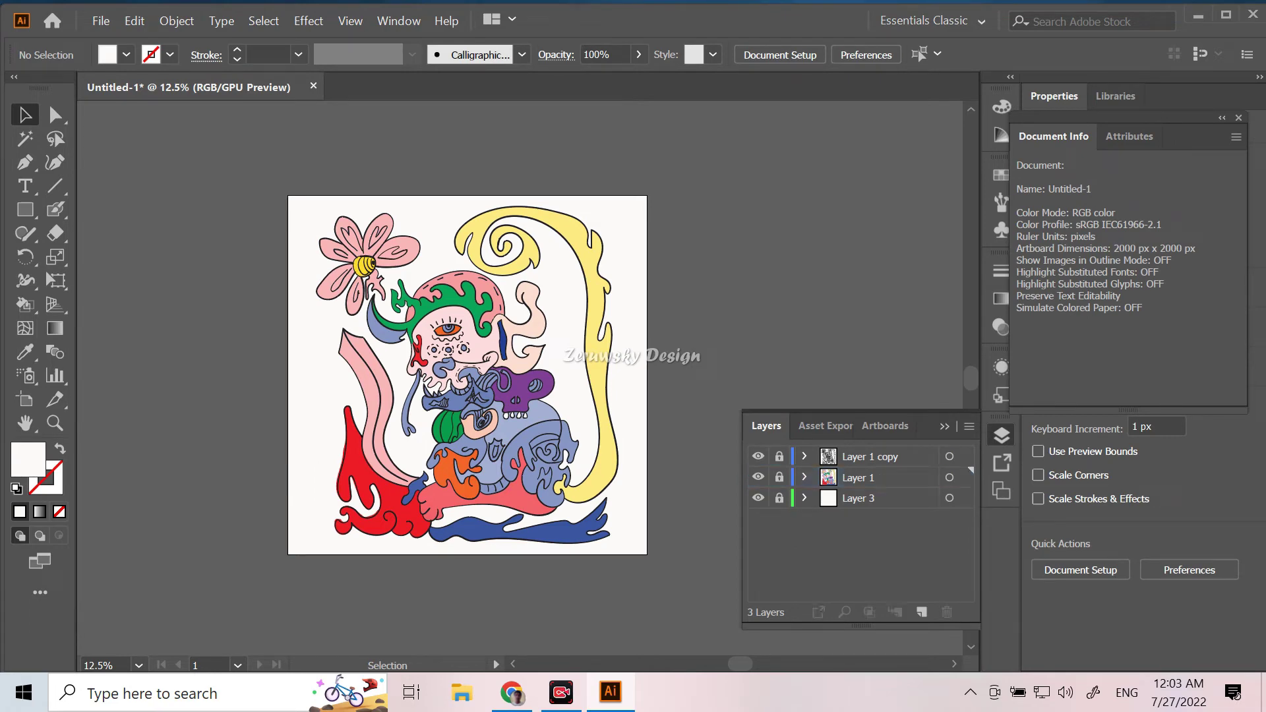
Step: Unlock the background, fill its rectangle with pale yellow F7EF8F, then lock it again
{"action": "left_click", "coordinate": [779, 498]}
{"action": "left_click", "coordinate": [309, 487]}
{"action": "double_click", "coordinate": [28, 459]}
{"action": "left_click_drag", "start_coordinate": [306, 302], "coordinate": [305, 286]}
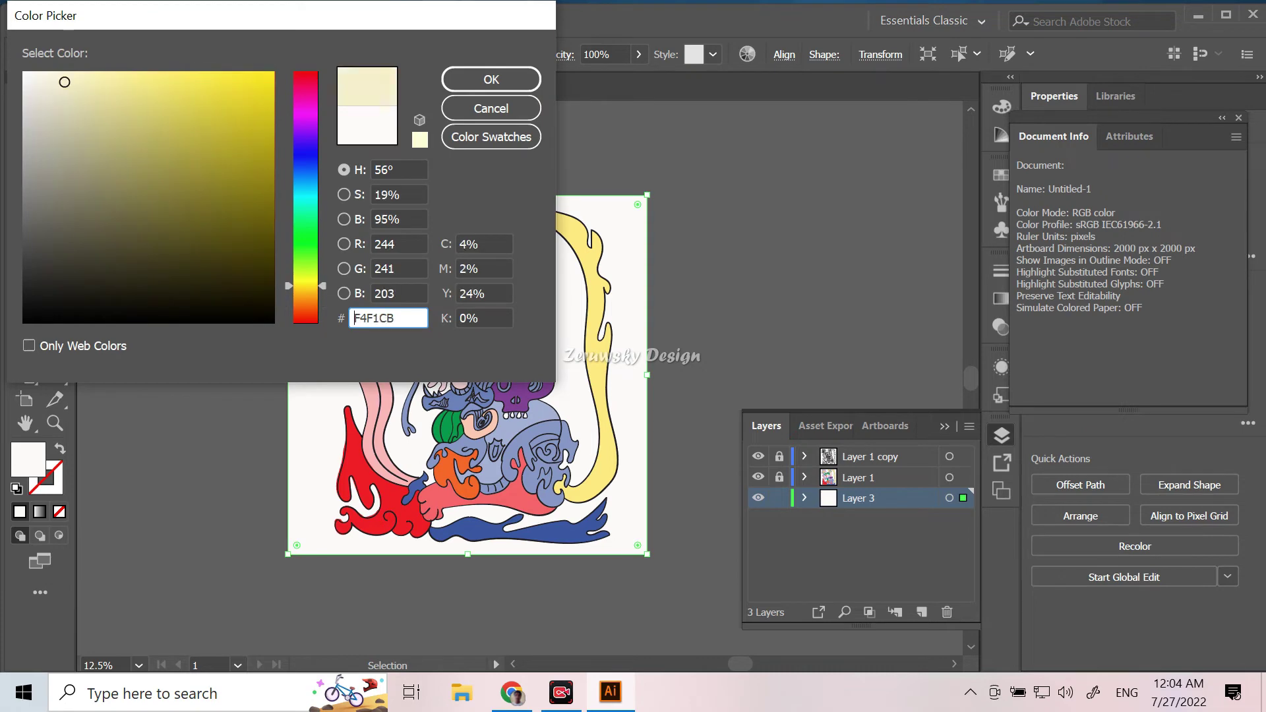
{"action": "mouse_move", "coordinate": [64, 82]}
{"action": "left_mouse_down"}
{"action": "mouse_move", "coordinate": [161, 88]}
{"action": "mouse_move", "coordinate": [128, 80]}
{"action": "left_mouse_up"}
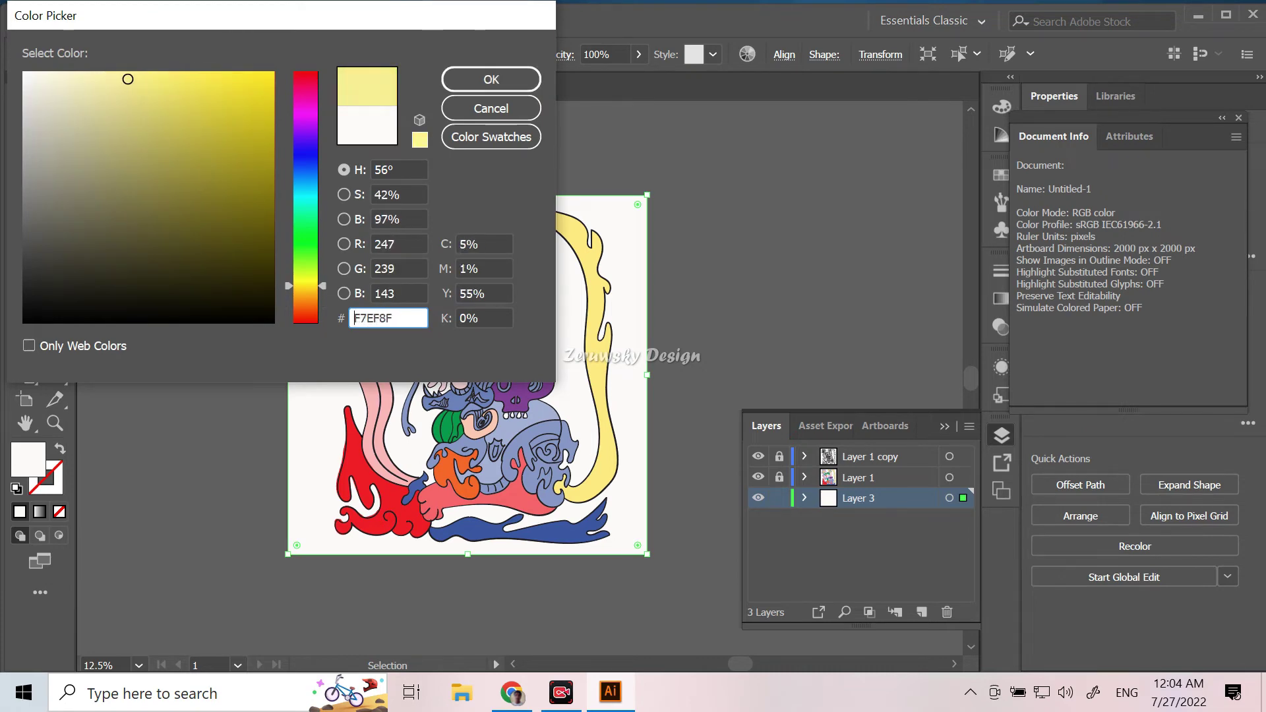
{"action": "key", "text": "Return"}
{"action": "double_click", "coordinate": [28, 458]}
{"action": "left_click_drag", "start_coordinate": [125, 81], "coordinate": [105, 77]}
{"action": "key", "text": "Return"}
{"action": "key", "text": "ctrl+2"}
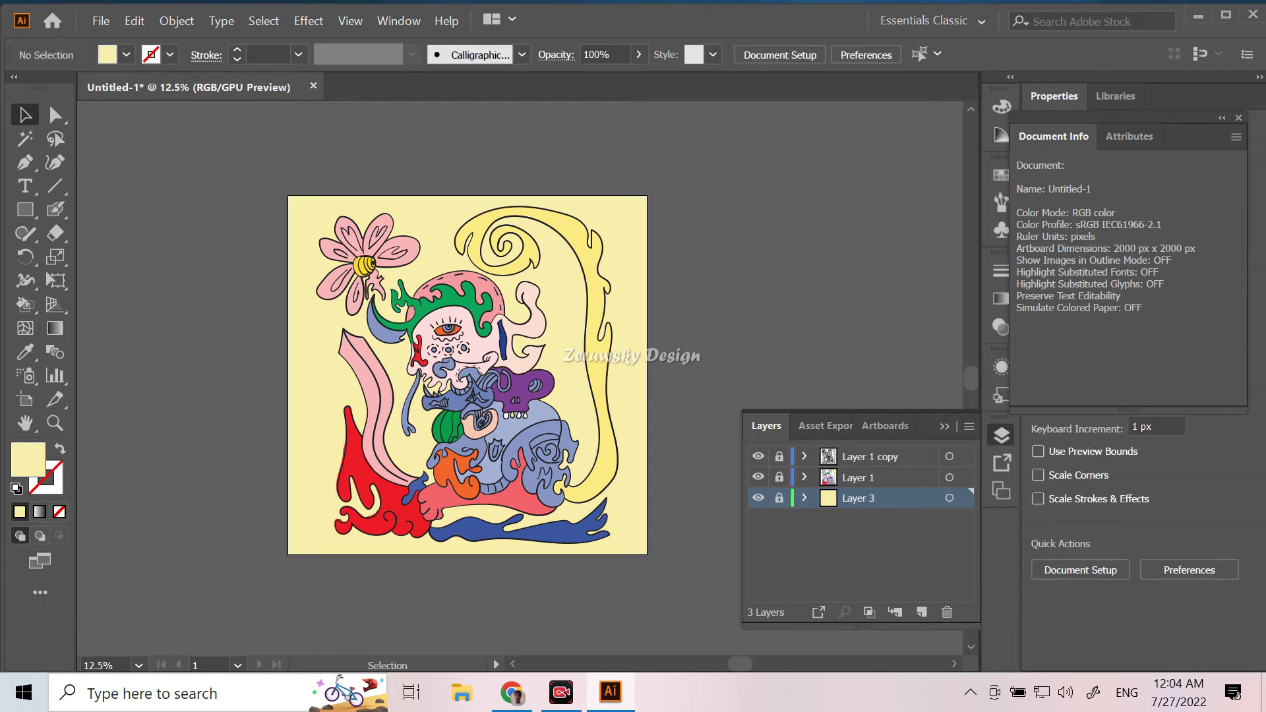
Step: Create a new Layer 4 and set the opacity to 50%
{"action": "left_click", "coordinate": [857, 477]}
{"action": "left_click", "coordinate": [921, 612]}
{"action": "double_click", "coordinate": [858, 477]}
{"action": "key", "text": "Return"}
{"action": "left_click", "coordinate": [603, 55]}
{"action": "type", "text": "50"}
{"action": "key", "text": "Return"}
Step: Set the fill to near-black 141201 for Blob Brush painting
{"action": "double_click", "coordinate": [28, 460]}
{"action": "left_click", "coordinate": [270, 320]}
{"action": "key", "text": "Return"}
{"action": "left_click", "coordinate": [55, 210]}
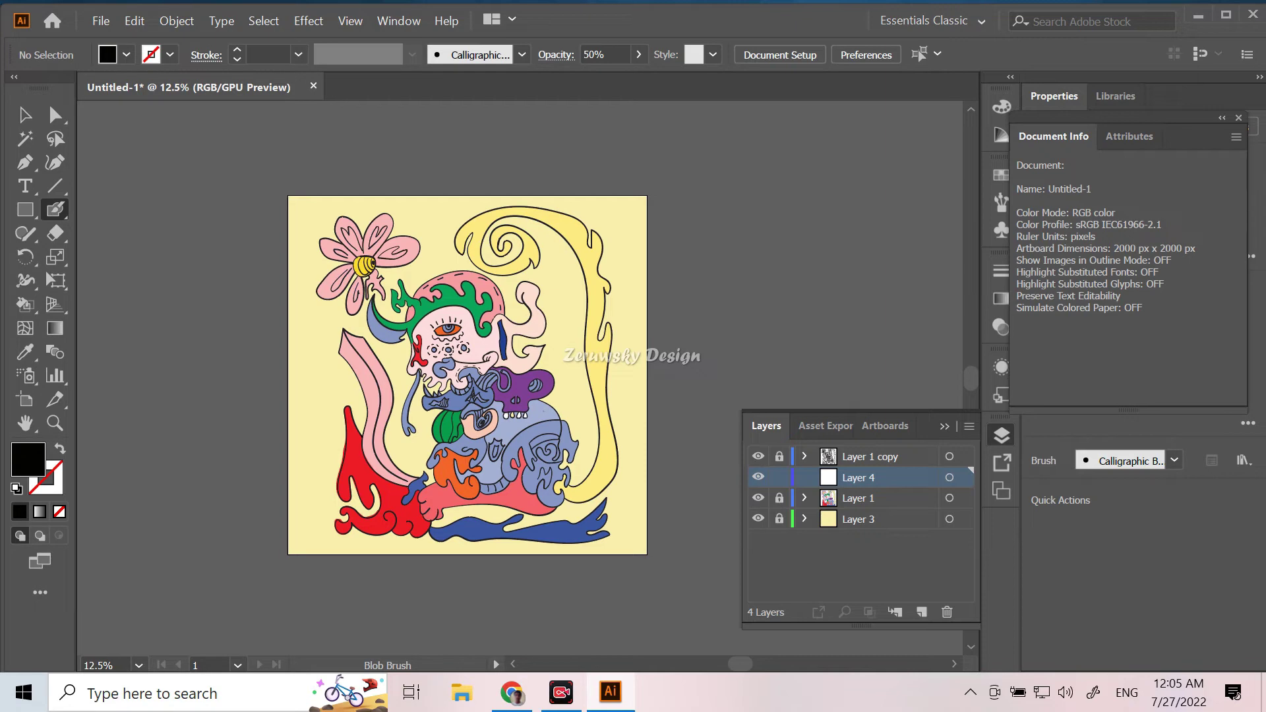
Step: Zoom in on the skull and set black paint with a 6 pt brush size
{"action": "key", "text": "shift+x"}
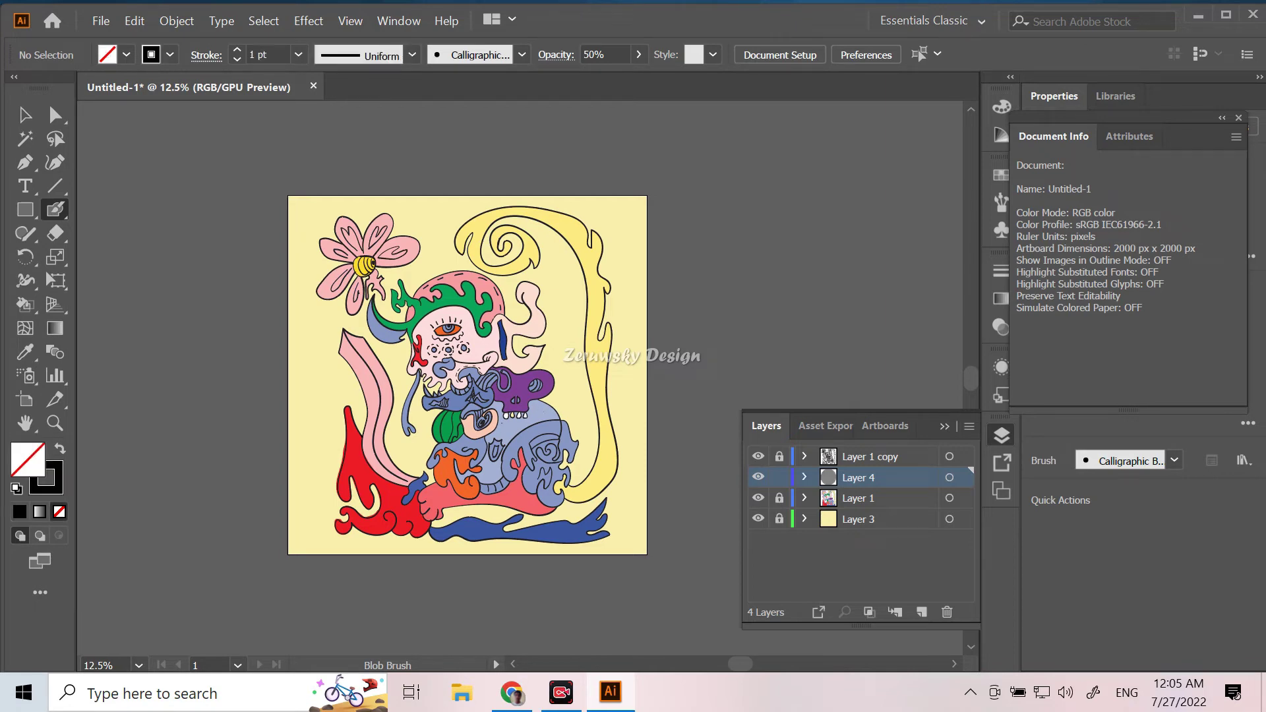
{"action": "key", "text": "ctrl+equal"}
{"action": "key", "text": "ctrl+equal"}
{"action": "key", "text": "ctrl+equal"}
{"action": "left_click", "coordinate": [298, 54]}
{"action": "left_click", "coordinate": [317, 253]}
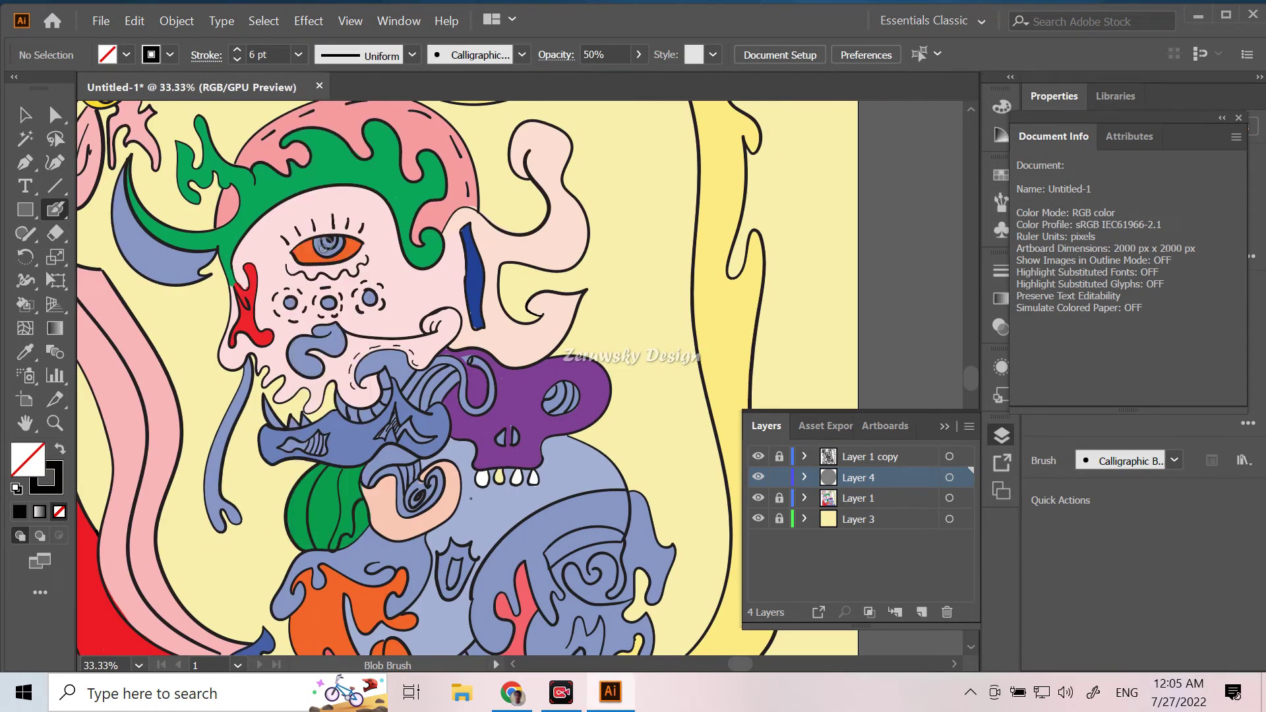
Step: Paint black shadows beside the purple skull, under its teeth, in its eye socket and along the green hair edge
{"action": "mouse_move", "coordinate": [420, 469]}
{"action": "left_mouse_down"}
{"action": "mouse_move", "coordinate": [448, 450]}
{"action": "mouse_move", "coordinate": [422, 464]}
{"action": "mouse_move", "coordinate": [471, 453]}
{"action": "left_mouse_up"}
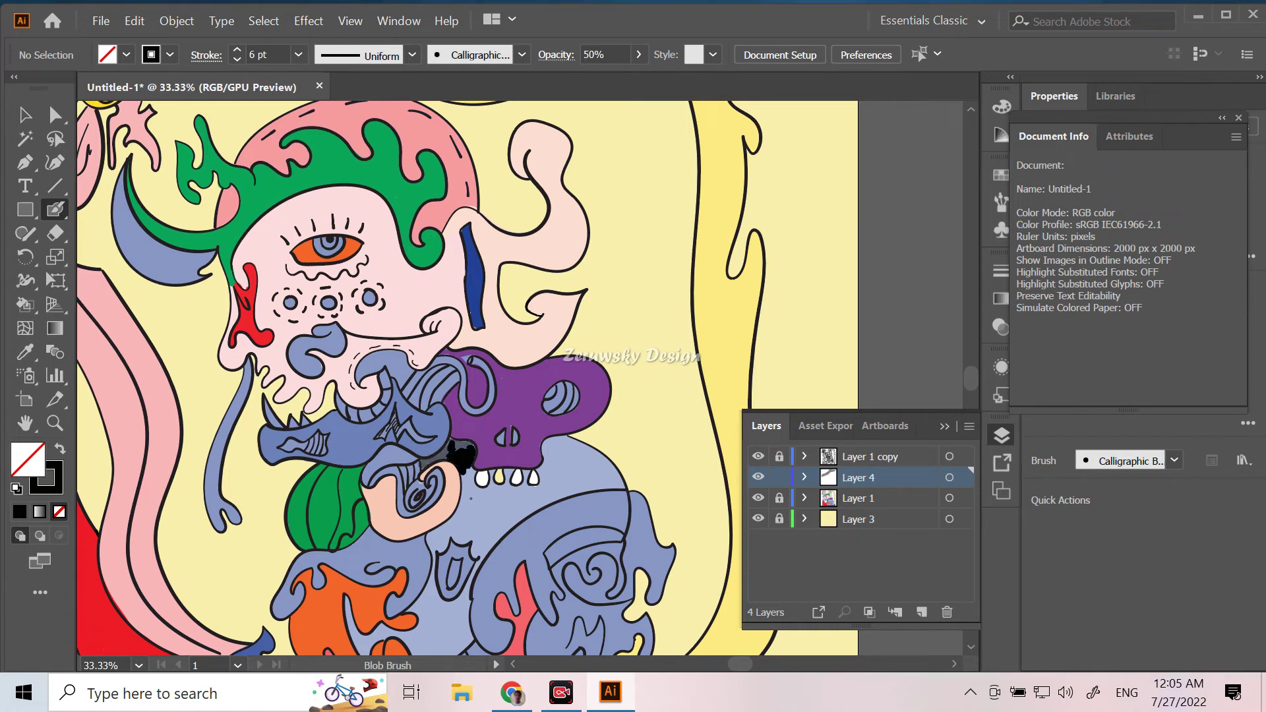
{"action": "mouse_move", "coordinate": [447, 455]}
{"action": "left_mouse_down"}
{"action": "mouse_move", "coordinate": [473, 448]}
{"action": "mouse_move", "coordinate": [449, 447]}
{"action": "left_mouse_up"}
{"action": "mouse_move", "coordinate": [472, 488]}
{"action": "left_mouse_down"}
{"action": "mouse_move", "coordinate": [472, 470]}
{"action": "mouse_move", "coordinate": [476, 488]}
{"action": "mouse_move", "coordinate": [508, 474]}
{"action": "left_mouse_up"}
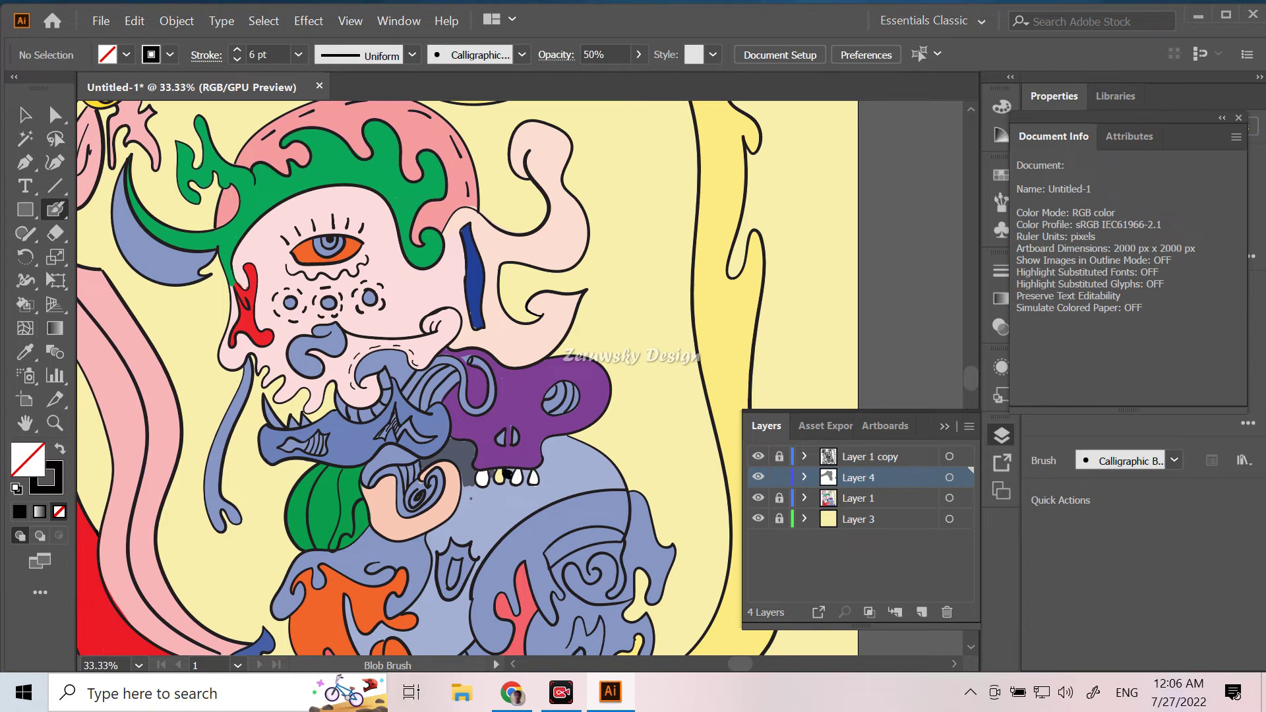
{"action": "right_click", "coordinate": [525, 475]}
{"action": "left_click", "coordinate": [525, 475]}
{"action": "left_click_drag", "start_coordinate": [551, 382], "coordinate": [573, 405]}
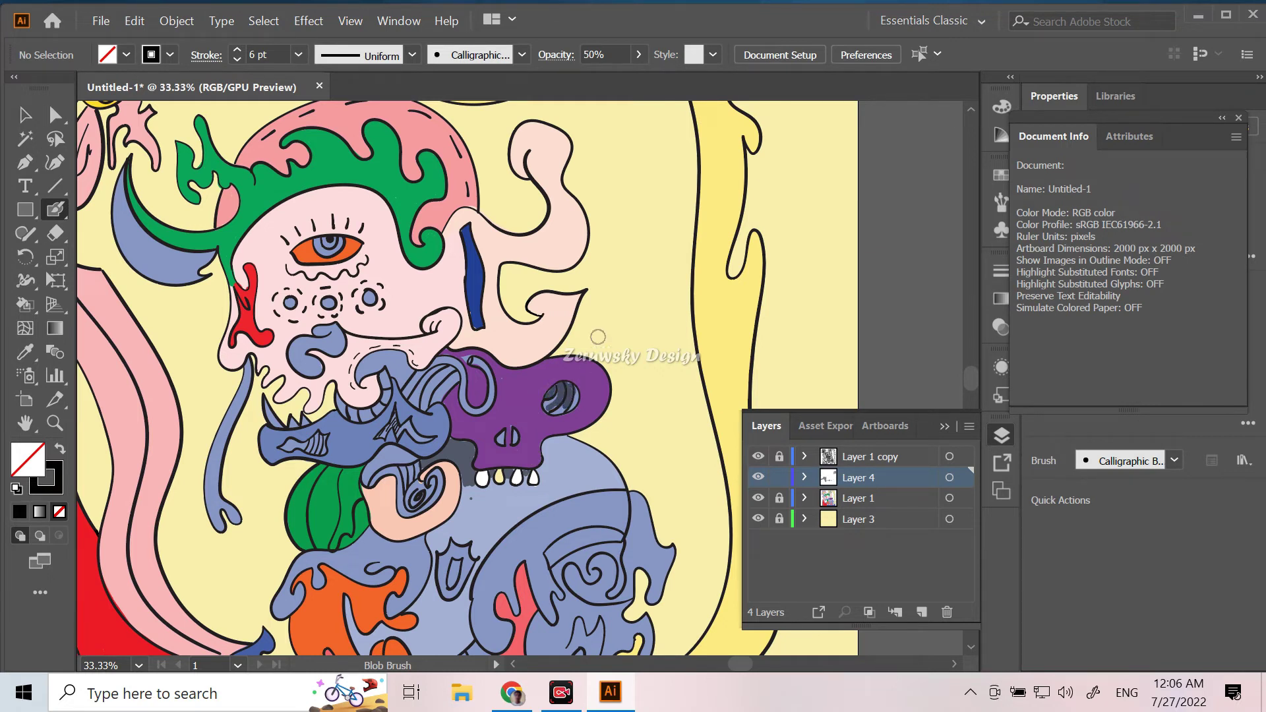
{"action": "mouse_move", "coordinate": [236, 264]}
{"action": "left_mouse_down"}
{"action": "mouse_move", "coordinate": [300, 197]}
{"action": "mouse_move", "coordinate": [398, 224]}
{"action": "mouse_move", "coordinate": [258, 233]}
{"action": "mouse_move", "coordinate": [235, 265]}
{"action": "left_mouse_up"}
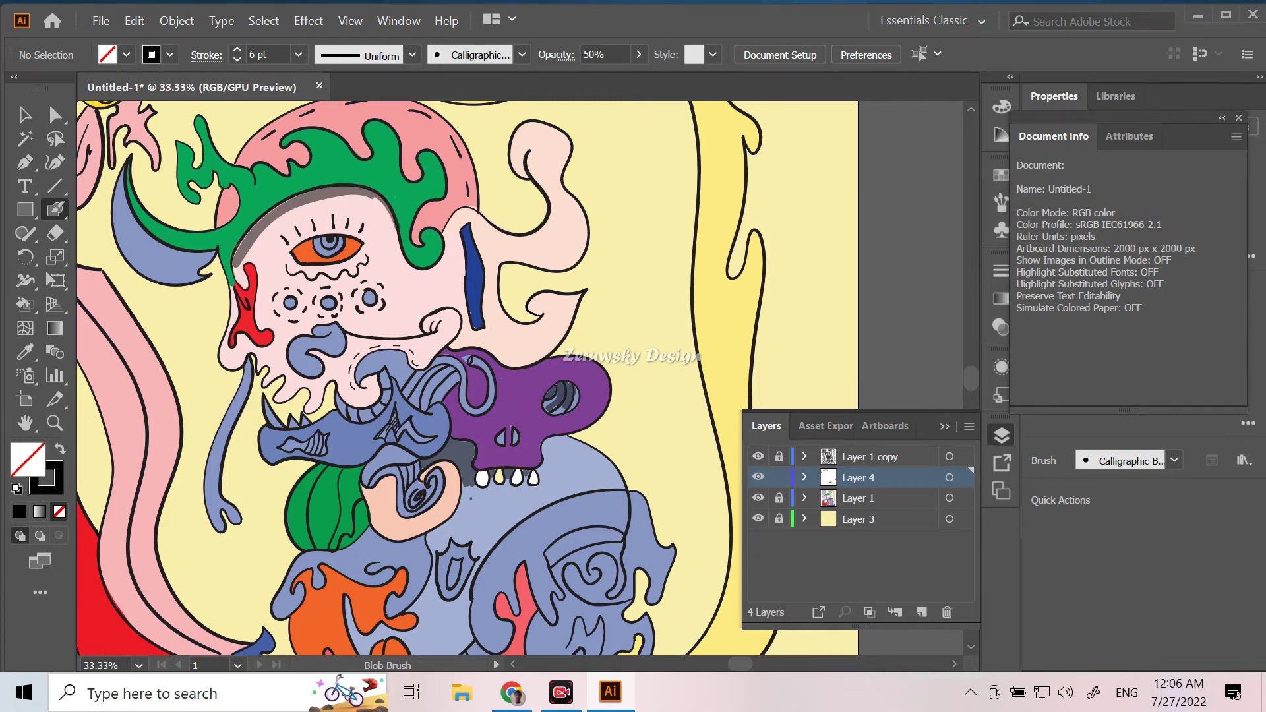
Step: Set the hair-edge and purple-skull shadow strokes to 25% opacity
{"action": "key", "text": "v"}
{"action": "left_click", "coordinate": [310, 190]}
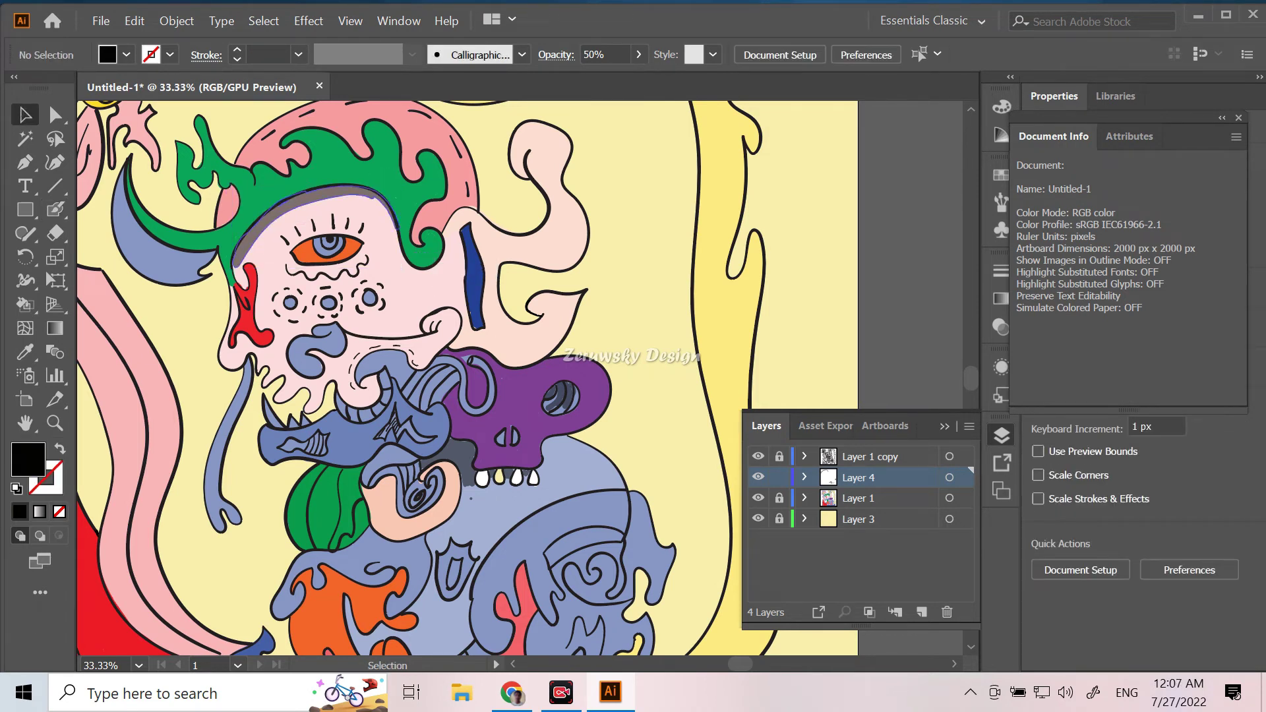
{"action": "left_click", "coordinate": [596, 55]}
{"action": "type", "text": "25"}
{"action": "key", "text": "Return"}
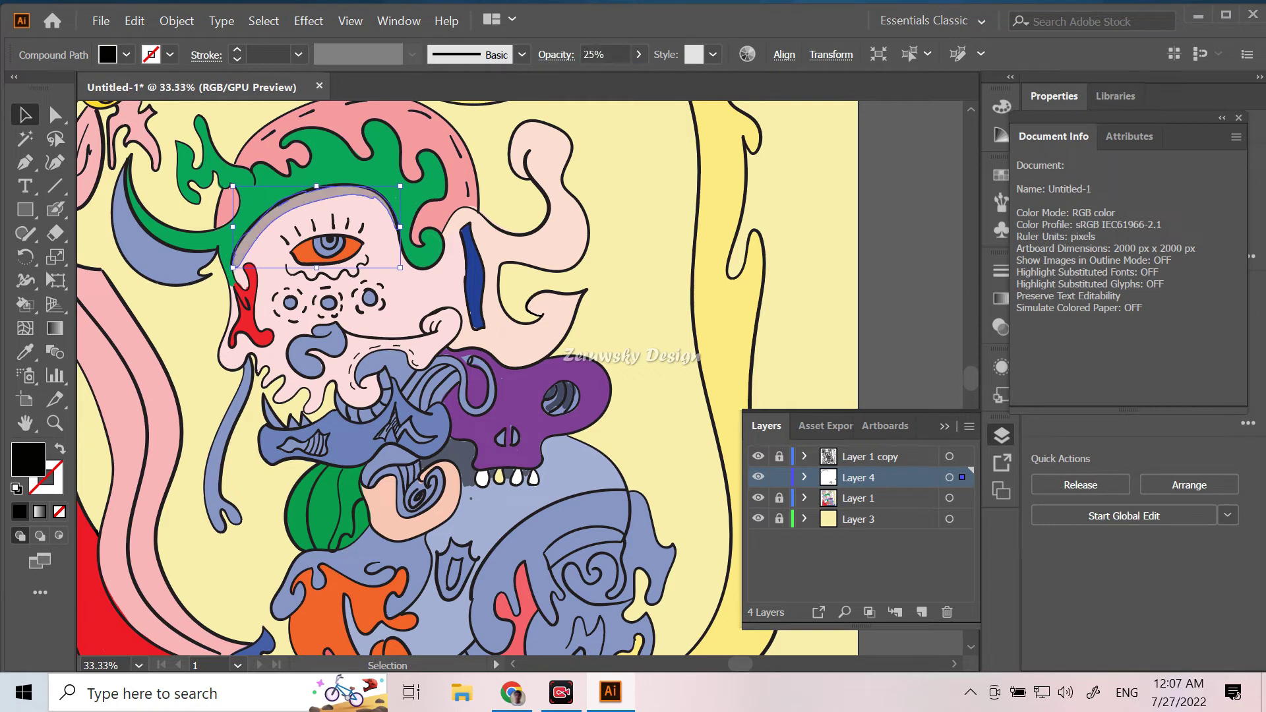
{"action": "left_click", "coordinate": [501, 422]}
{"action": "left_click", "coordinate": [606, 55]}
{"action": "type", "text": "25"}
{"action": "key", "text": "Return"}
Step: Set the Blob Brush to black at 25% opacity with a 6 pt size
{"action": "key", "text": "shift+b"}
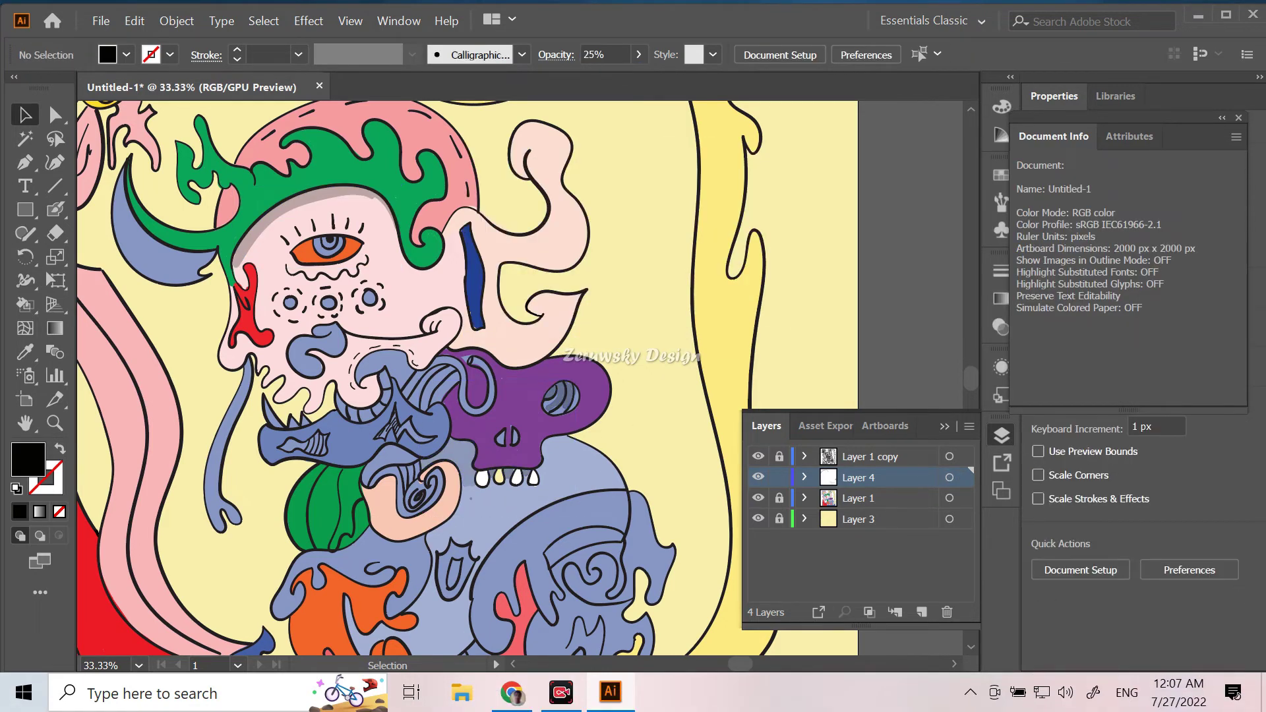
{"action": "key", "text": "shift+x"}
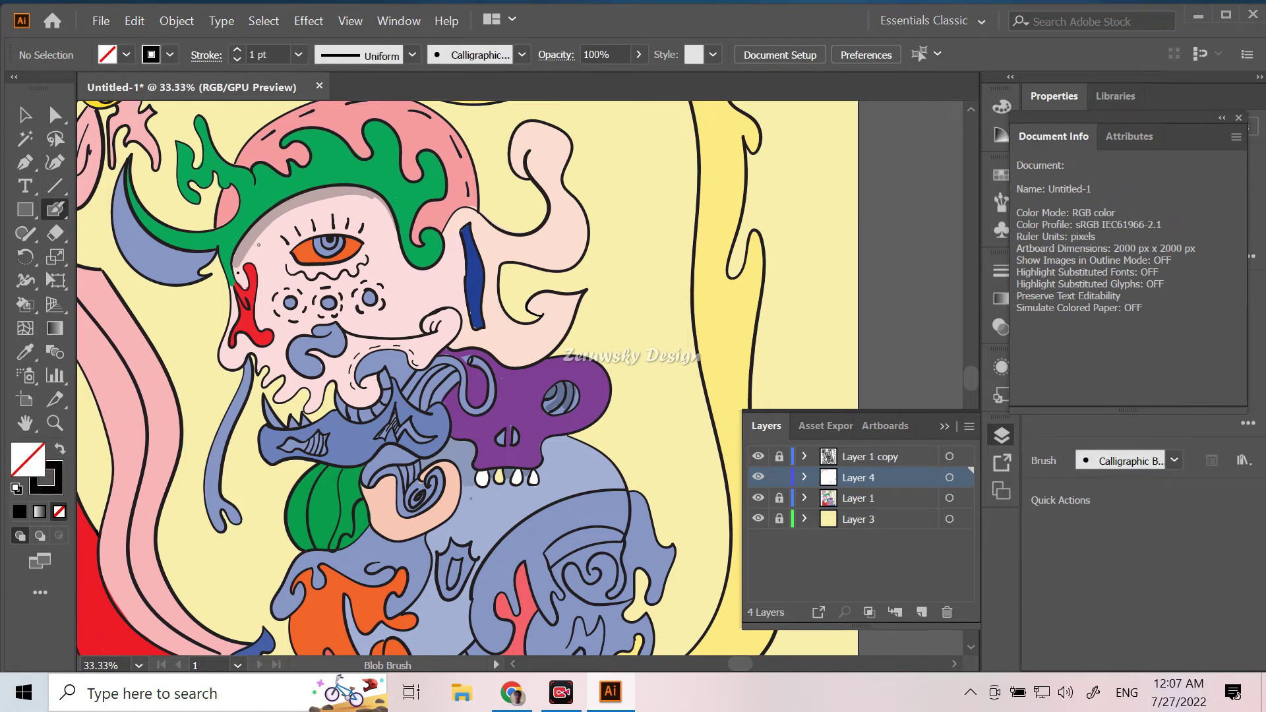
{"action": "left_click", "coordinate": [585, 54]}
{"action": "type", "text": "25"}
{"action": "key", "text": "Return"}
{"action": "key", "text": "v"}
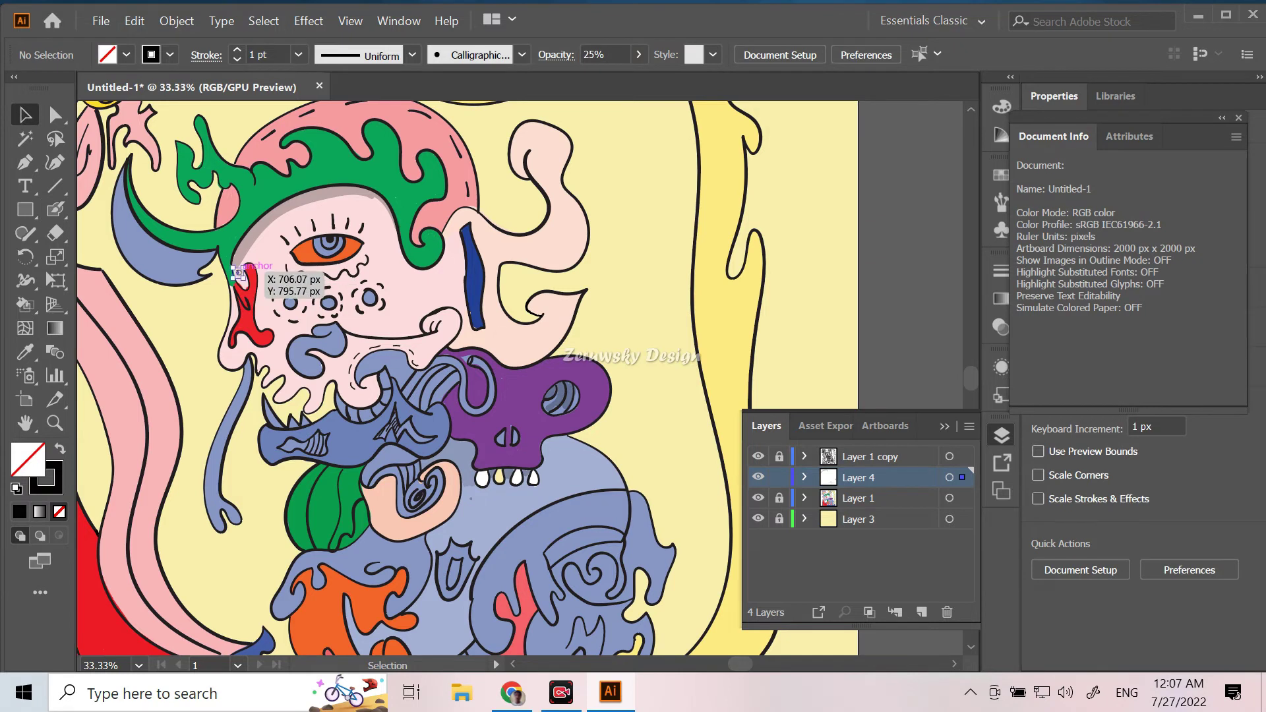
{"action": "key", "text": "shift+b"}
{"action": "type", "text": "25"}
{"action": "key", "text": "Return"}
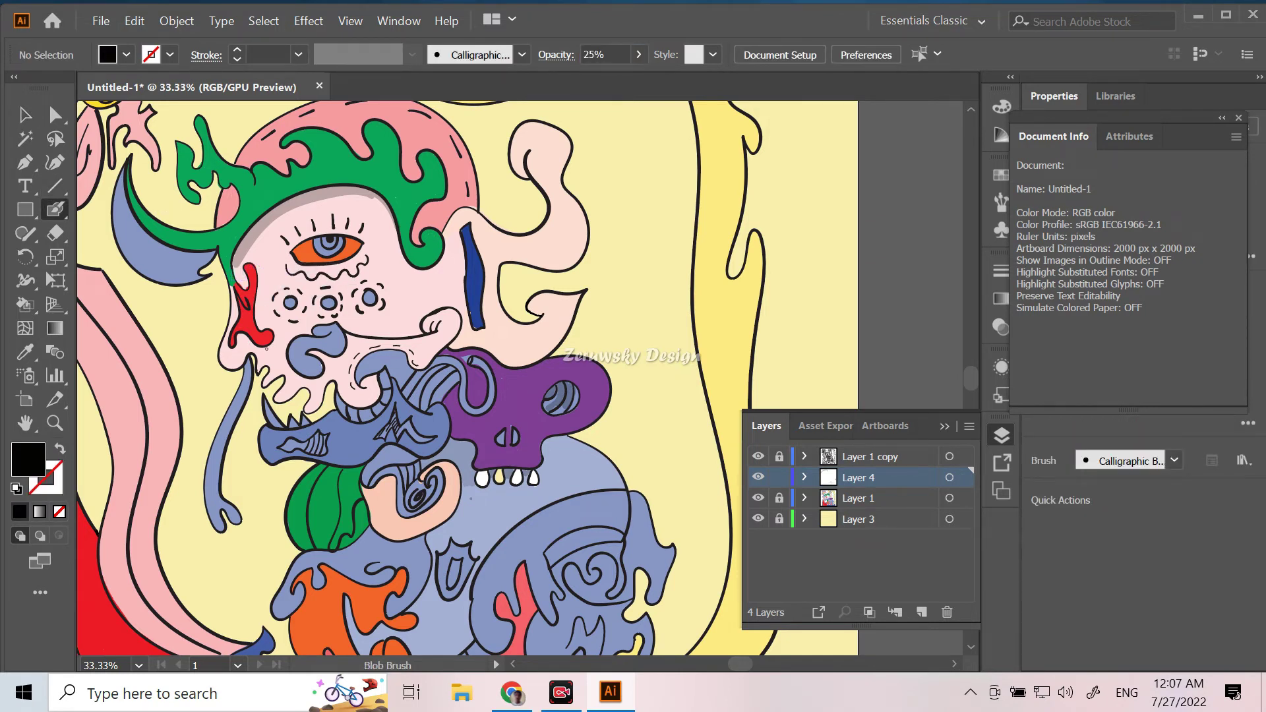
{"action": "key", "text": "shift+x"}
{"action": "left_click", "coordinate": [298, 55]}
{"action": "left_click", "coordinate": [324, 254]}
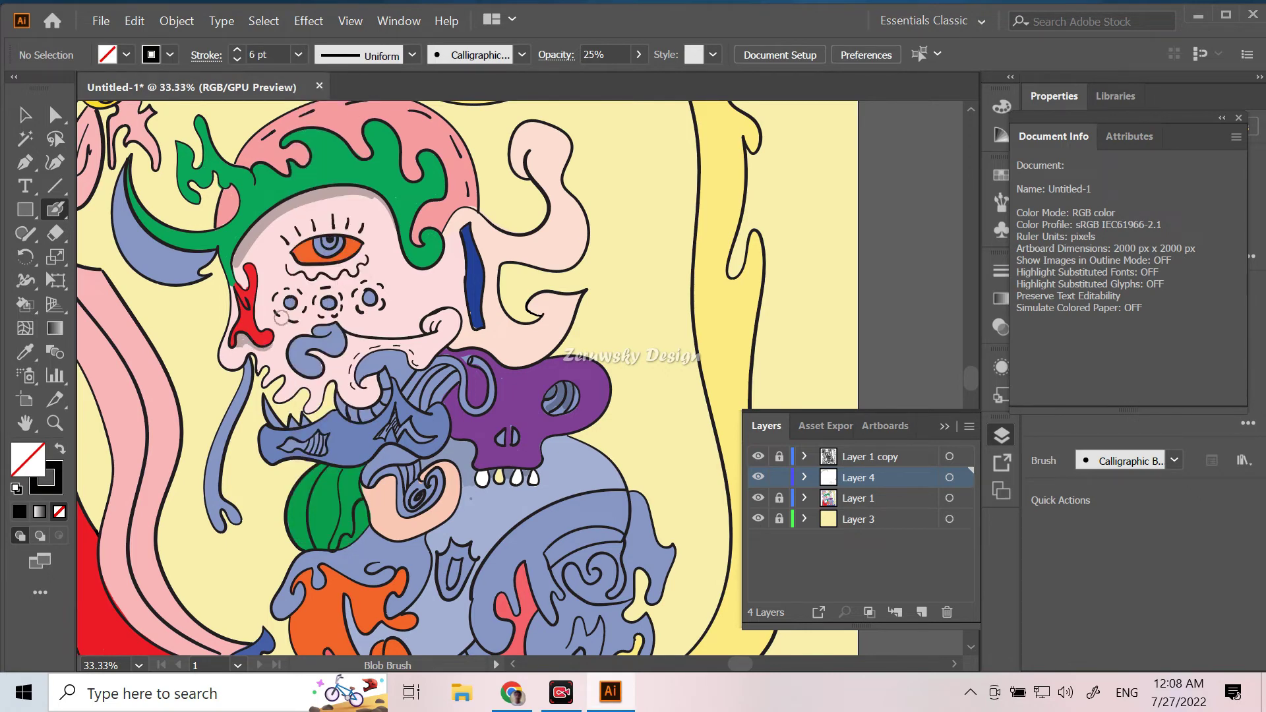
Step: Shade the face's left edge, nose curl, eye dots, hair edge, blue stripe and mouth
{"action": "left_click_drag", "start_coordinate": [231, 344], "coordinate": [235, 277]}
{"action": "left_click_drag", "start_coordinate": [330, 370], "coordinate": [285, 372]}
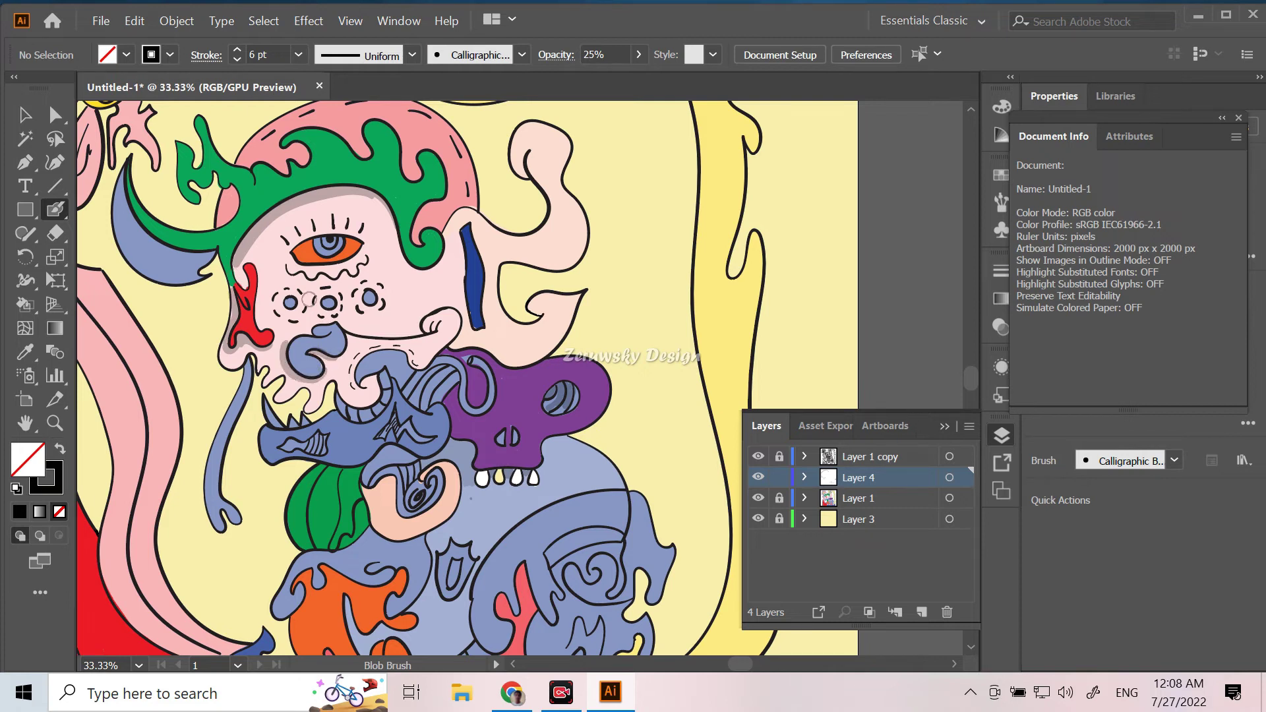
{"action": "mouse_move", "coordinate": [331, 310]}
{"action": "left_mouse_down"}
{"action": "mouse_move", "coordinate": [320, 300]}
{"action": "mouse_move", "coordinate": [360, 298]}
{"action": "mouse_move", "coordinate": [323, 266]}
{"action": "mouse_move", "coordinate": [288, 263]}
{"action": "left_mouse_up"}
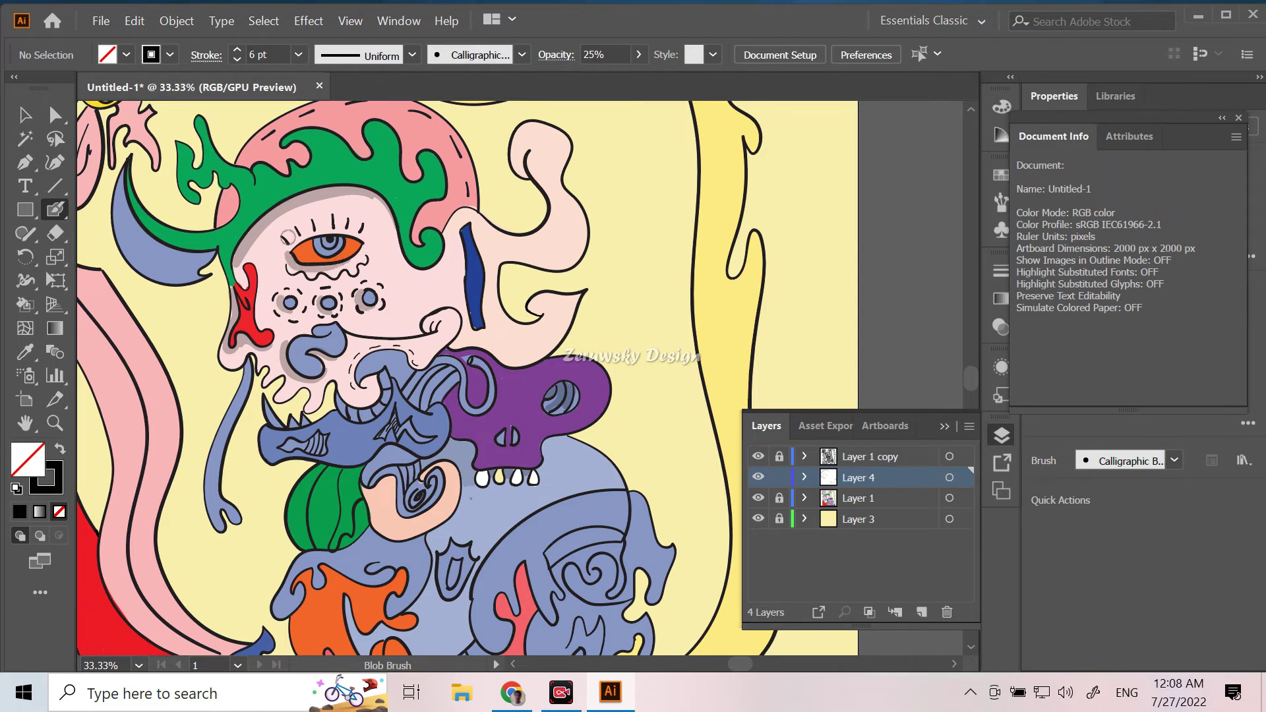
{"action": "mouse_move", "coordinate": [369, 191]}
{"action": "left_mouse_down"}
{"action": "mouse_move", "coordinate": [404, 268]}
{"action": "mouse_move", "coordinate": [436, 265]}
{"action": "left_mouse_up"}
{"action": "left_click_drag", "start_coordinate": [471, 327], "coordinate": [463, 217]}
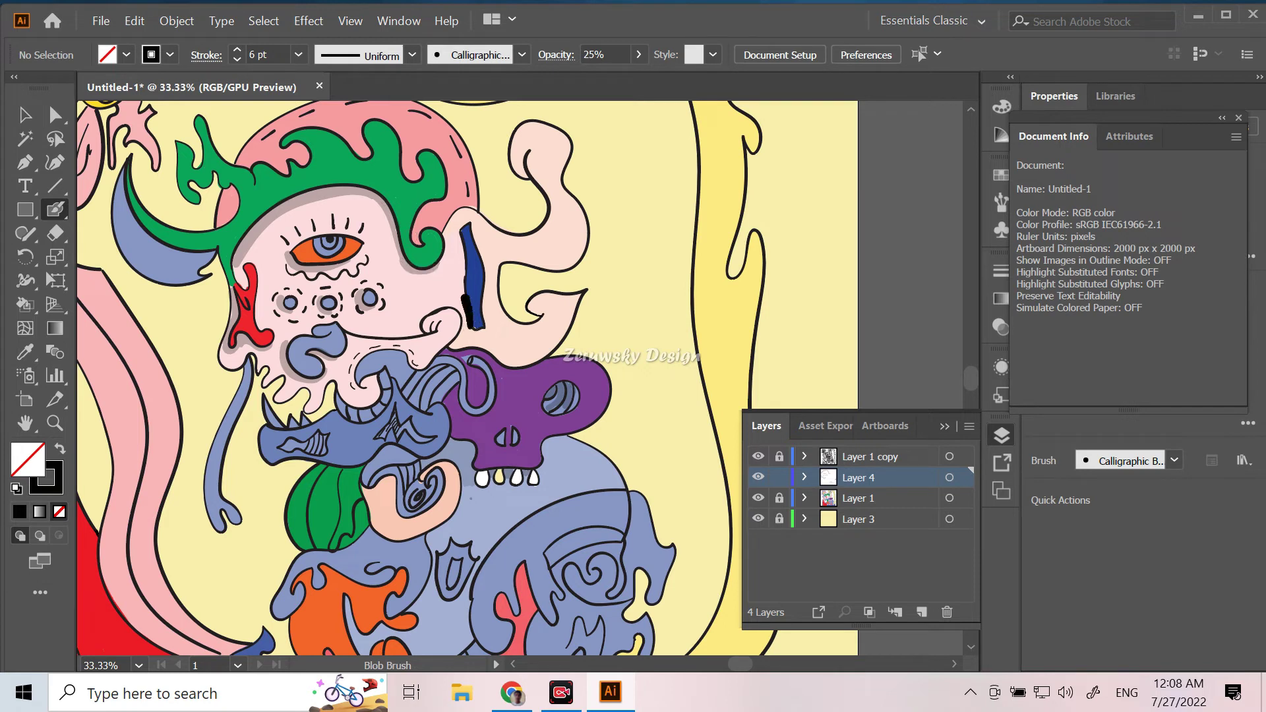
{"action": "left_click_drag", "start_coordinate": [412, 364], "coordinate": [358, 379]}
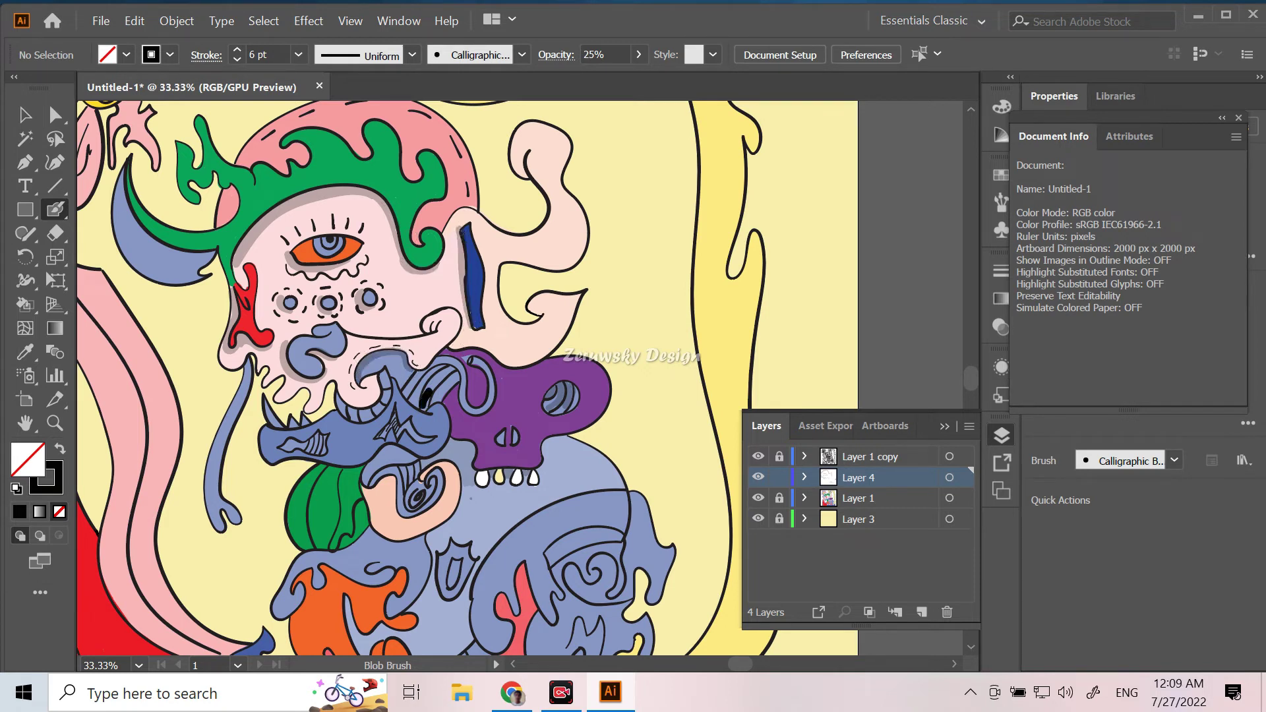
{"action": "left_click_drag", "start_coordinate": [420, 366], "coordinate": [404, 391]}
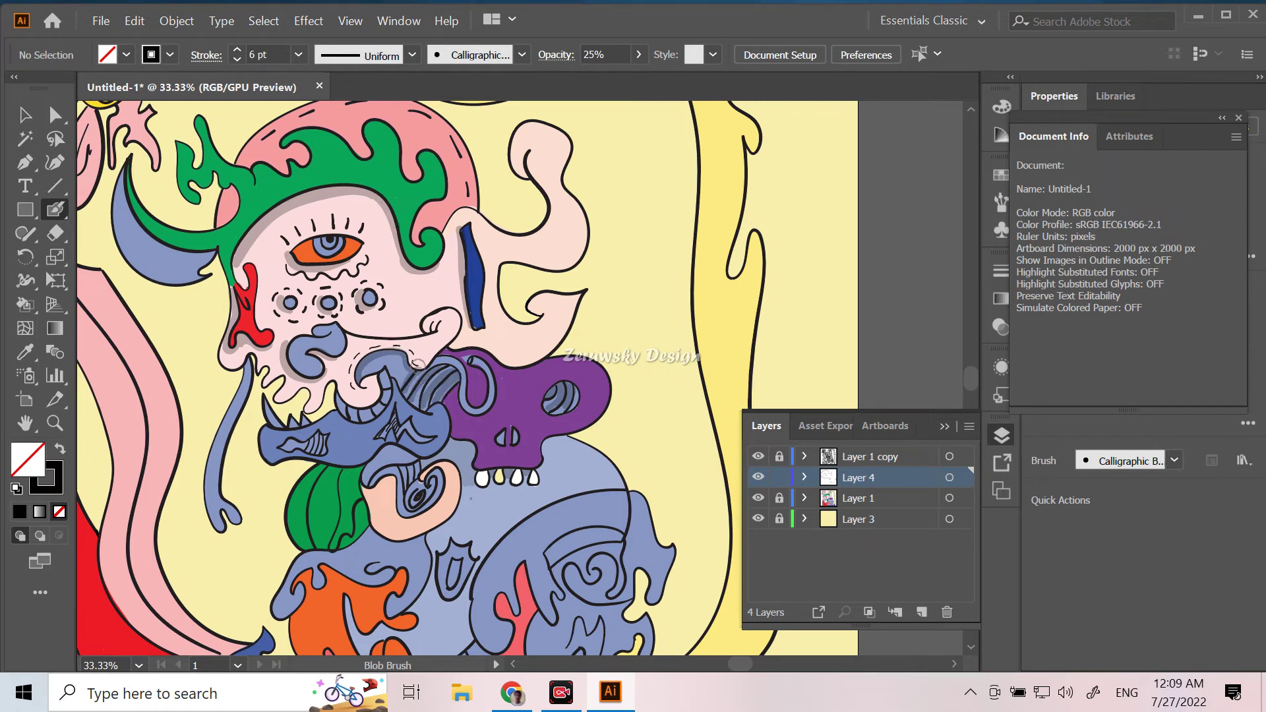
{"action": "left_click_drag", "start_coordinate": [368, 420], "coordinate": [277, 446]}
{"action": "left_click_drag", "start_coordinate": [427, 432], "coordinate": [404, 449]}
Step: Shade the green horn, pink hat, purple skull, peach and lower blue shapes, undoing two pink-swirl blobs
{"action": "left_click_drag", "start_coordinate": [213, 255], "coordinate": [122, 149]}
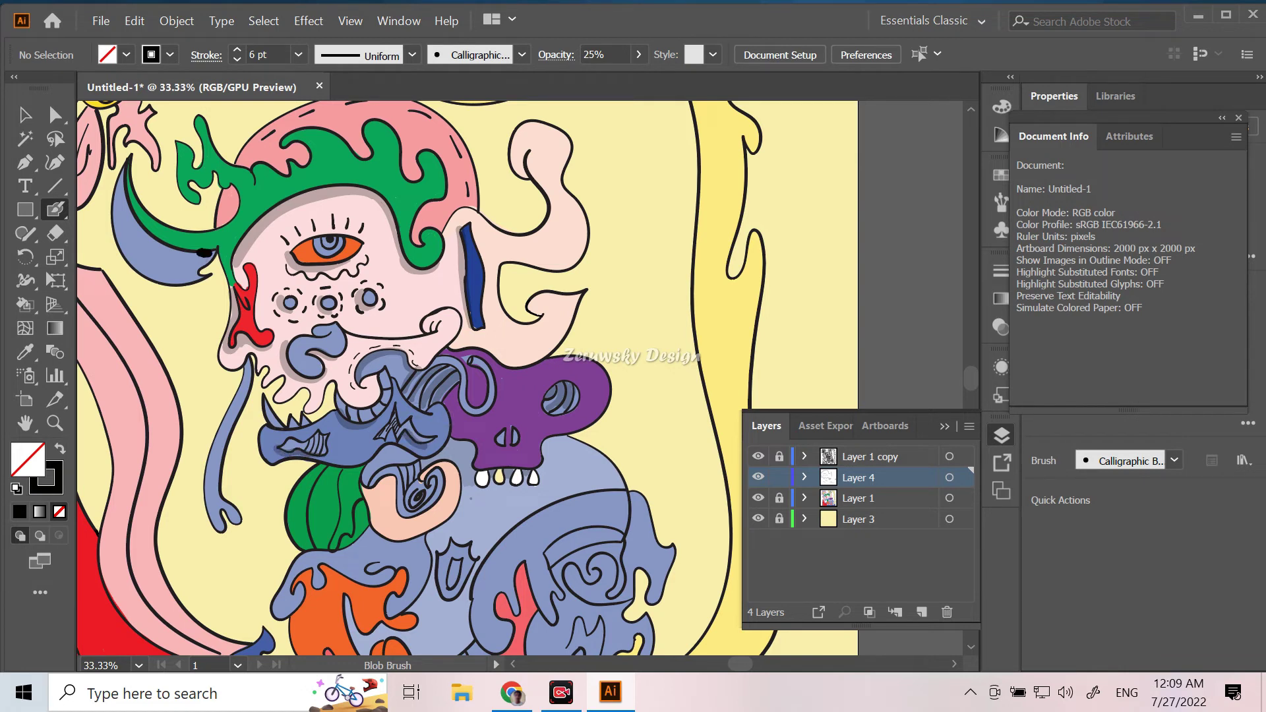
{"action": "left_click_drag", "start_coordinate": [214, 251], "coordinate": [232, 284]}
{"action": "mouse_move", "coordinate": [294, 146]}
{"action": "left_mouse_down"}
{"action": "mouse_move", "coordinate": [280, 142]}
{"action": "mouse_move", "coordinate": [297, 159]}
{"action": "mouse_move", "coordinate": [224, 221]}
{"action": "left_mouse_up"}
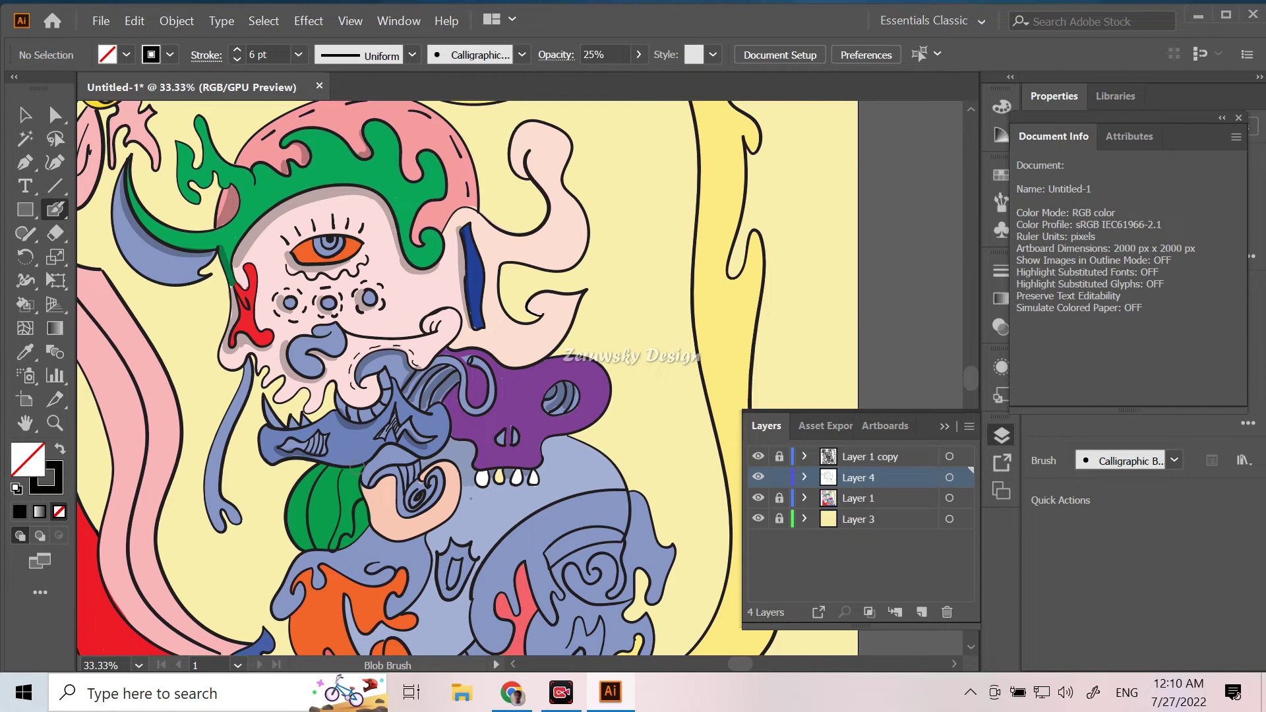
{"action": "left_click_drag", "start_coordinate": [460, 396], "coordinate": [496, 396]}
{"action": "mouse_move", "coordinate": [542, 360]}
{"action": "left_mouse_down"}
{"action": "mouse_move", "coordinate": [498, 369]}
{"action": "mouse_move", "coordinate": [445, 349]}
{"action": "left_mouse_up"}
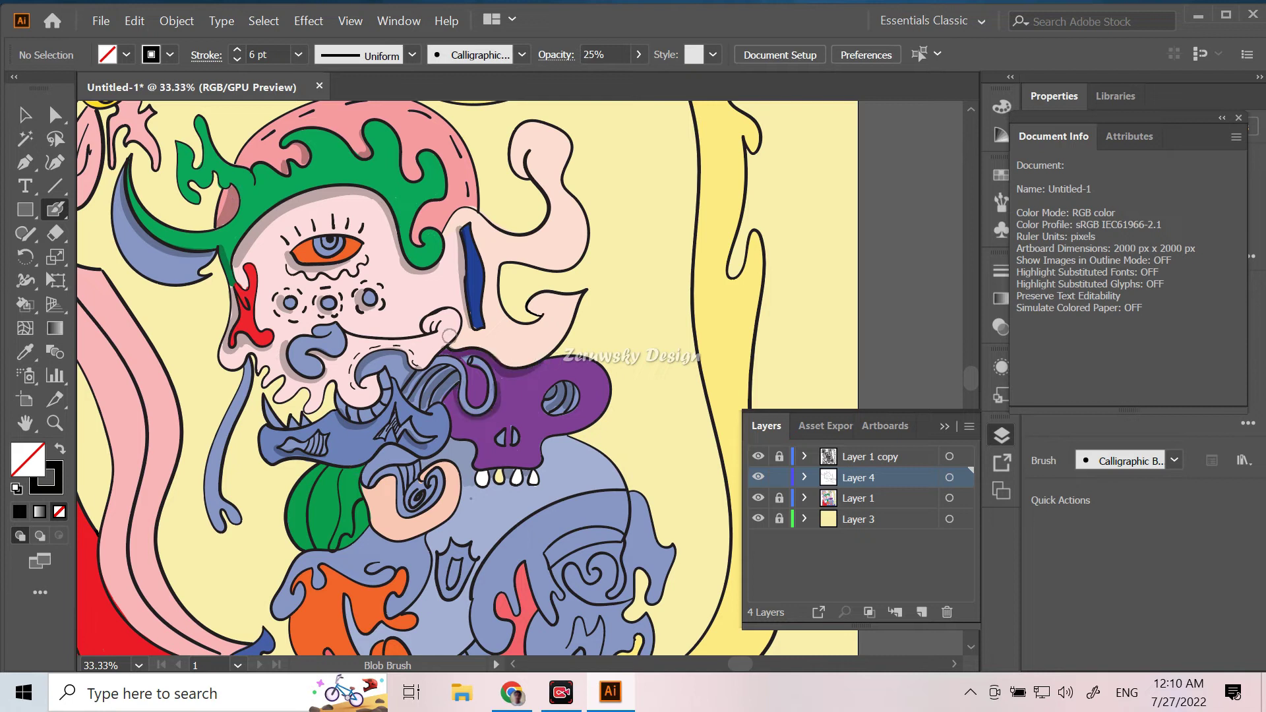
{"action": "left_click_drag", "start_coordinate": [374, 531], "coordinate": [389, 539]}
{"action": "left_click_drag", "start_coordinate": [469, 582], "coordinate": [434, 613]}
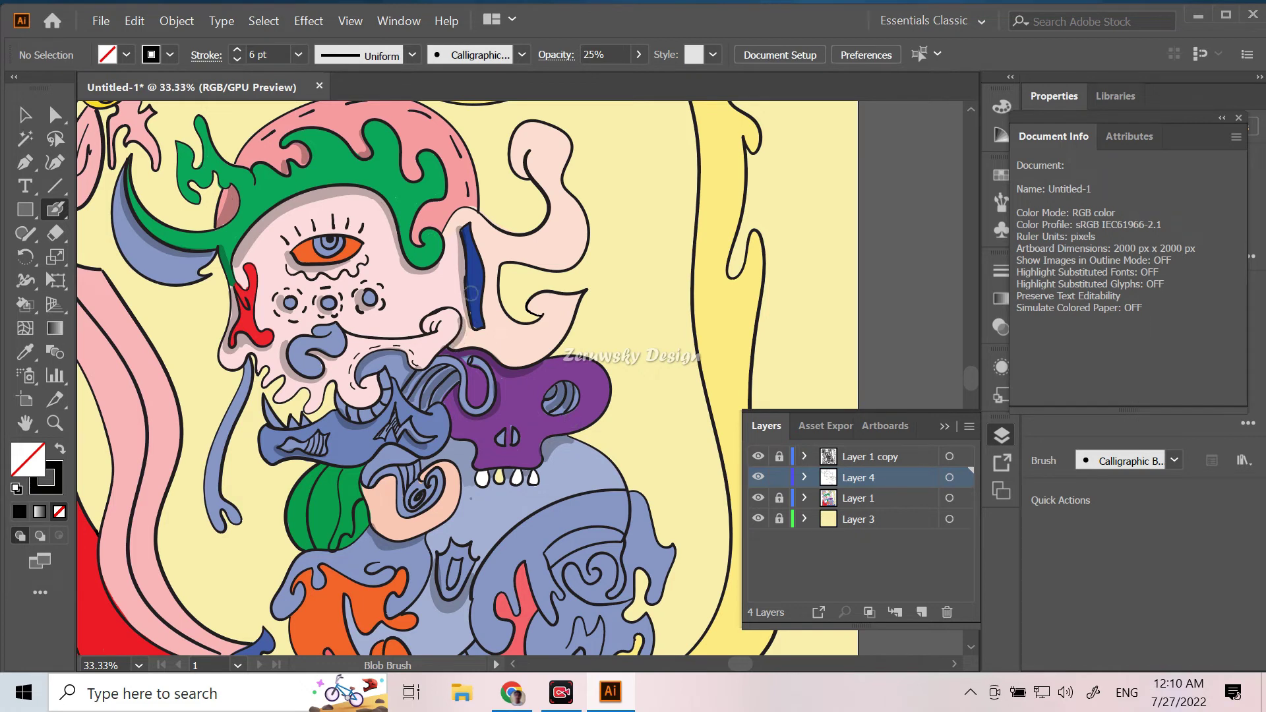
{"action": "left_click_drag", "start_coordinate": [521, 172], "coordinate": [525, 150]}
{"action": "key", "text": "ctrl+z"}
{"action": "left_click_drag", "start_coordinate": [557, 313], "coordinate": [536, 304]}
{"action": "key", "text": "ctrl+z"}
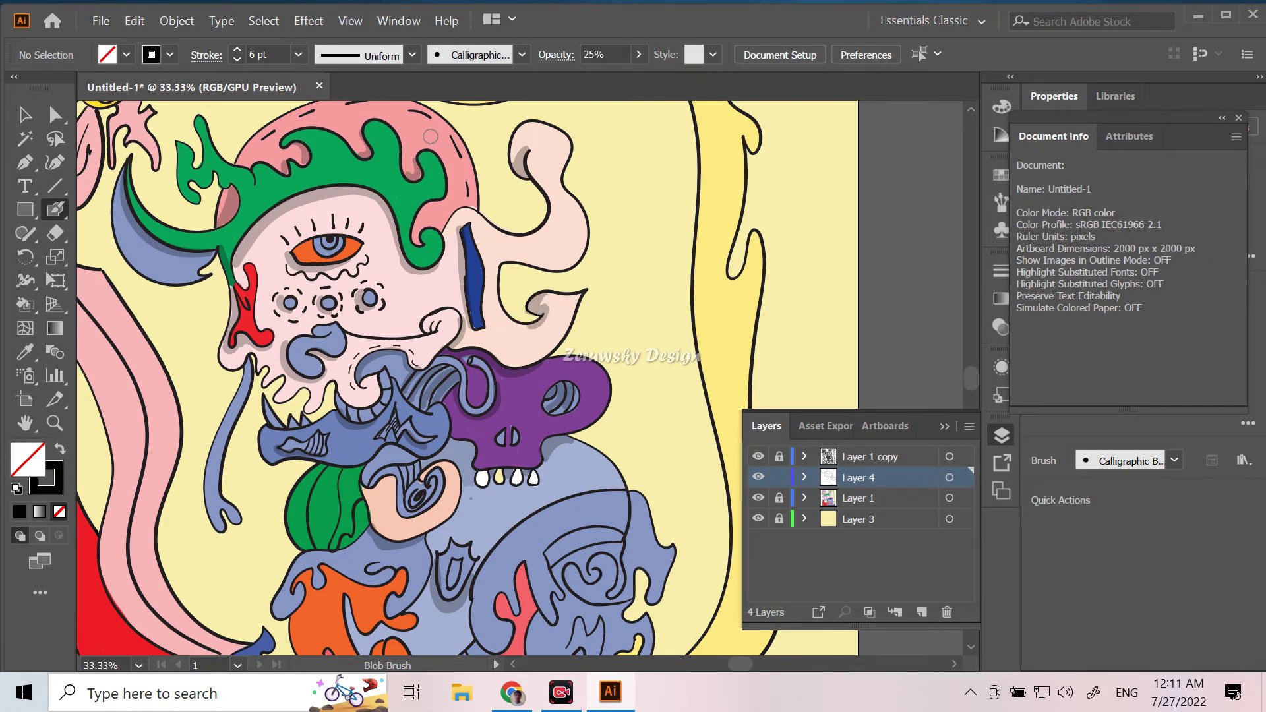
{"action": "mouse_move", "coordinate": [574, 455]}
{"action": "left_mouse_down"}
{"action": "mouse_move", "coordinate": [787, 408]}
{"action": "mouse_move", "coordinate": [686, 330]}
{"action": "left_mouse_up"}
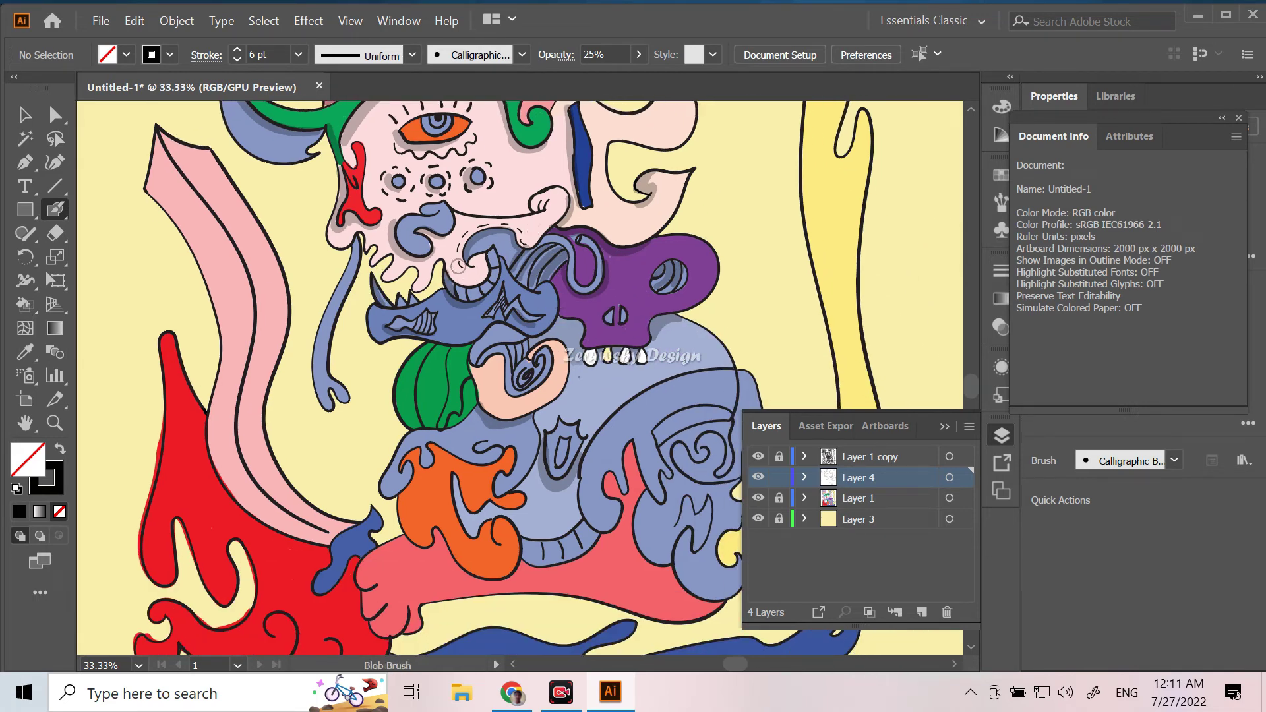
Step: Shade the orange shape, the blue creature's outline and the orange swirl, discarding trial strokes on the green shape
{"action": "mouse_move", "coordinate": [399, 376]}
{"action": "left_mouse_down"}
{"action": "mouse_move", "coordinate": [455, 348]}
{"action": "mouse_move", "coordinate": [412, 363]}
{"action": "mouse_move", "coordinate": [435, 377]}
{"action": "left_mouse_up"}
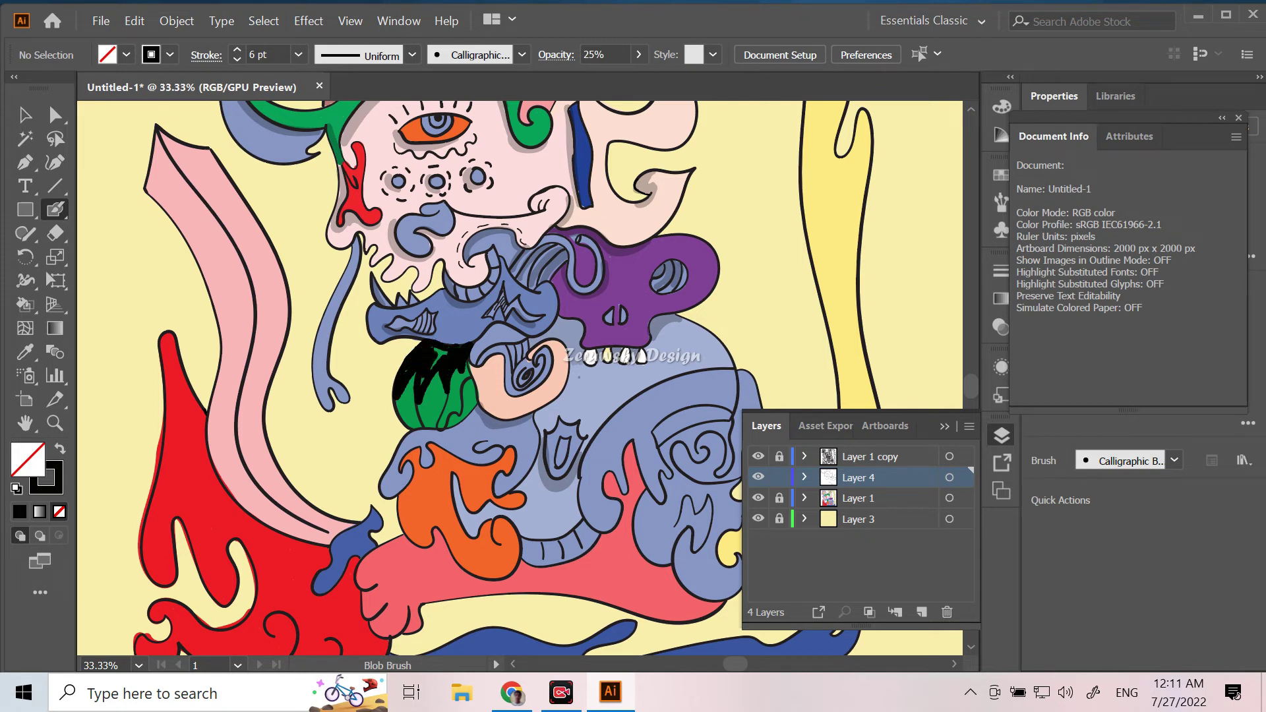
{"action": "key", "text": "ctrl+z"}
{"action": "left_click_drag", "start_coordinate": [468, 379], "coordinate": [472, 409]}
{"action": "key", "text": "ctrl+z"}
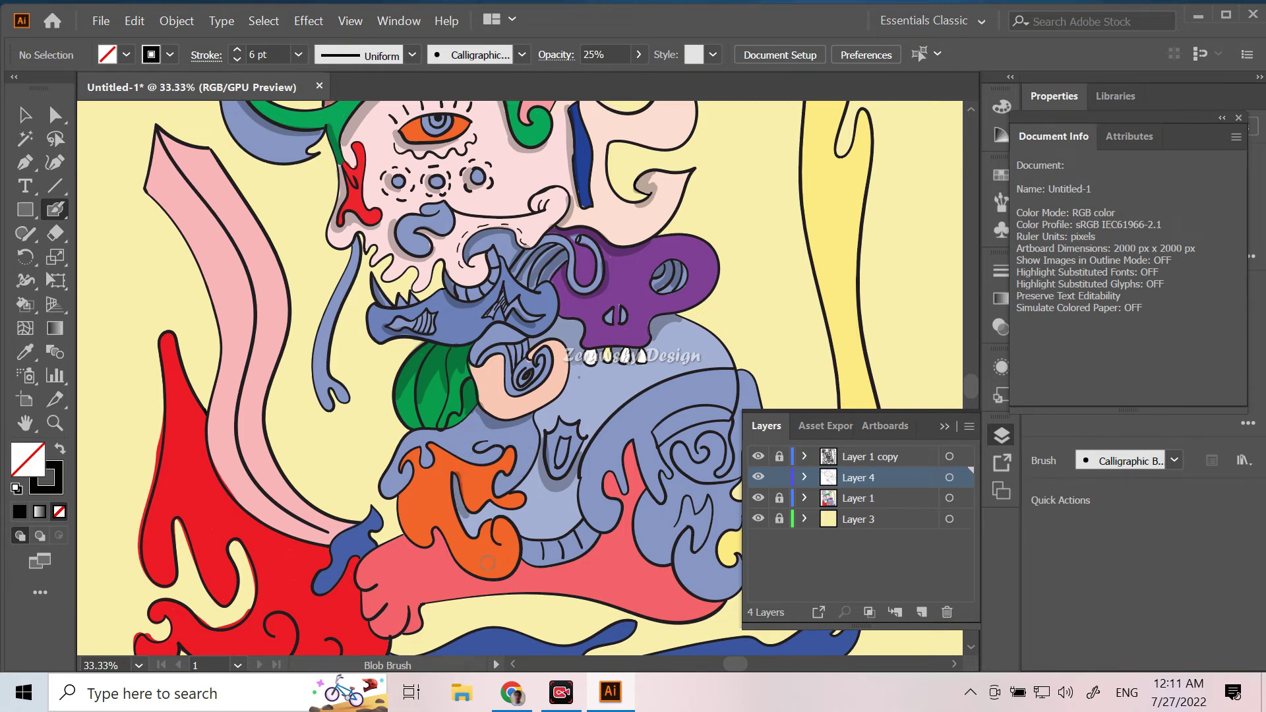
{"action": "left_click_drag", "start_coordinate": [409, 488], "coordinate": [401, 489]}
{"action": "mouse_move", "coordinate": [595, 533]}
{"action": "left_mouse_down"}
{"action": "mouse_move", "coordinate": [570, 470]}
{"action": "mouse_move", "coordinate": [640, 484]}
{"action": "mouse_move", "coordinate": [608, 475]}
{"action": "mouse_move", "coordinate": [608, 500]}
{"action": "mouse_move", "coordinate": [630, 517]}
{"action": "left_mouse_up"}
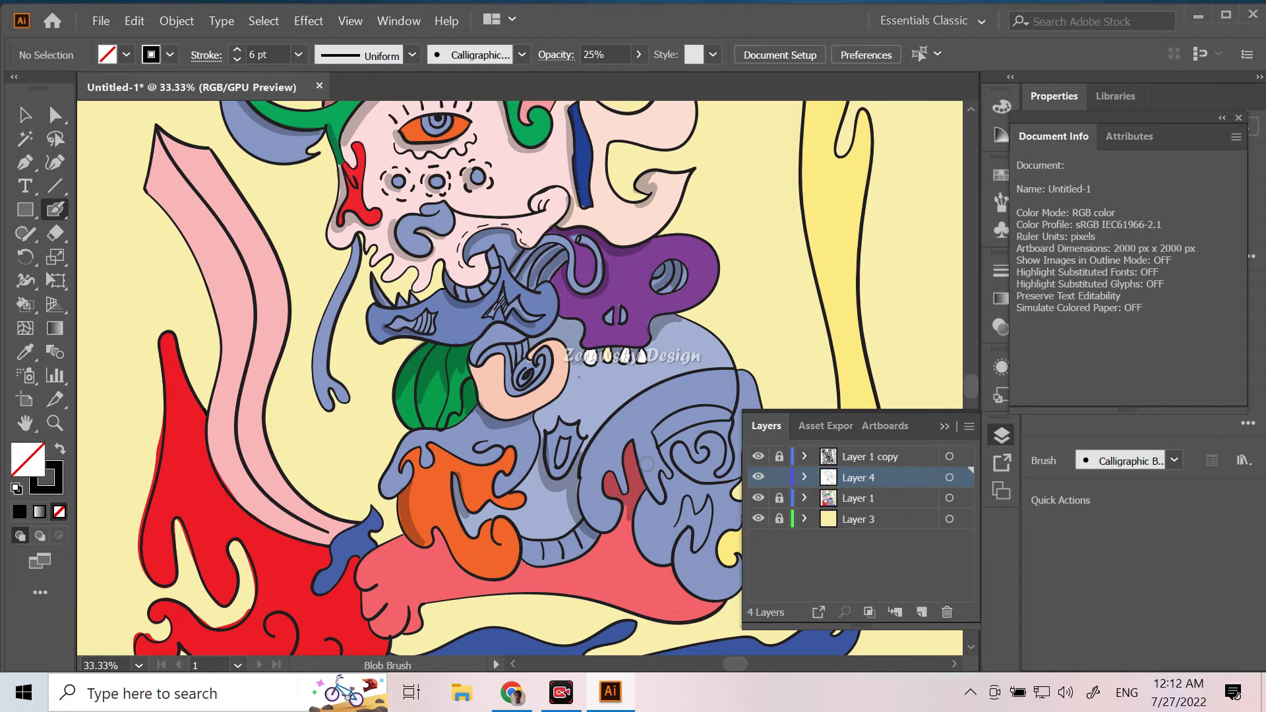
{"action": "mouse_move", "coordinate": [500, 524]}
{"action": "left_mouse_down"}
{"action": "mouse_move", "coordinate": [463, 573]}
{"action": "mouse_move", "coordinate": [443, 515]}
{"action": "left_mouse_up"}
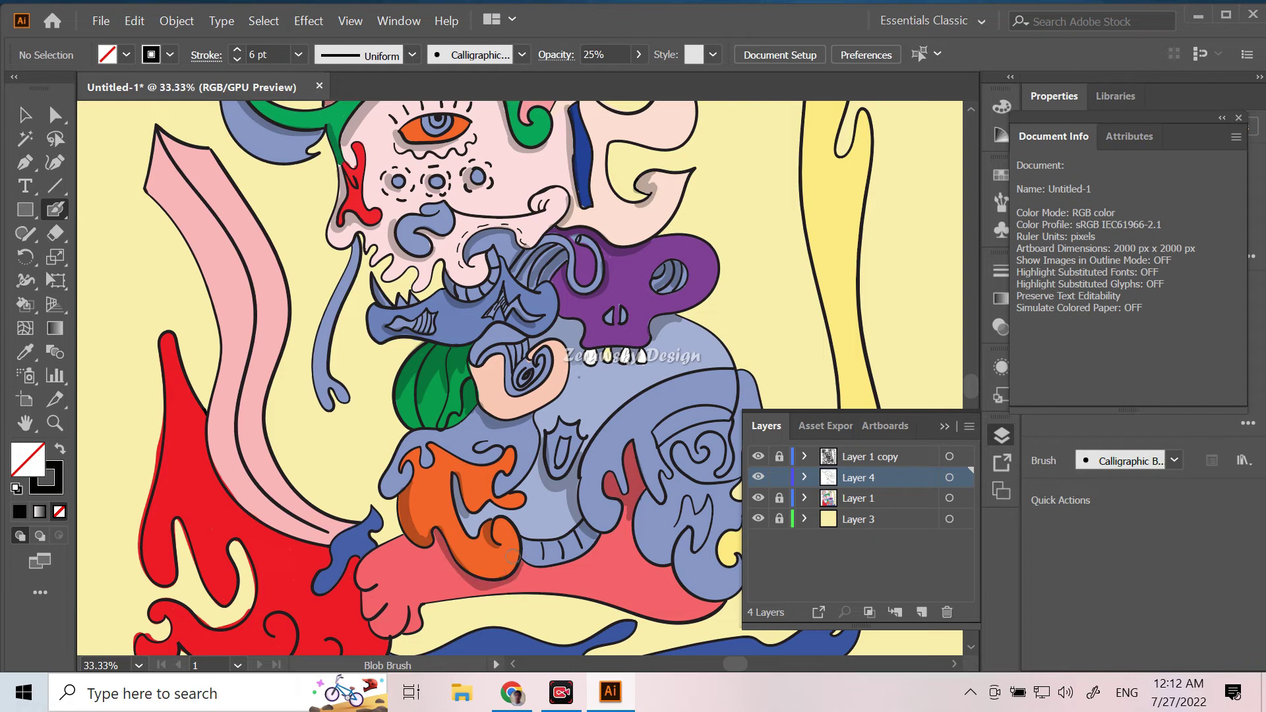
Step: Shade the pink trunk's underside, the blue creature's arc, the left blue tentacle and the red area's edges
{"action": "scroll", "coordinate": [440, 457], "scroll_direction": "down", "scroll_amount": 2}
{"action": "scroll", "coordinate": [441, 457], "scroll_direction": "right", "scroll_amount": 5}
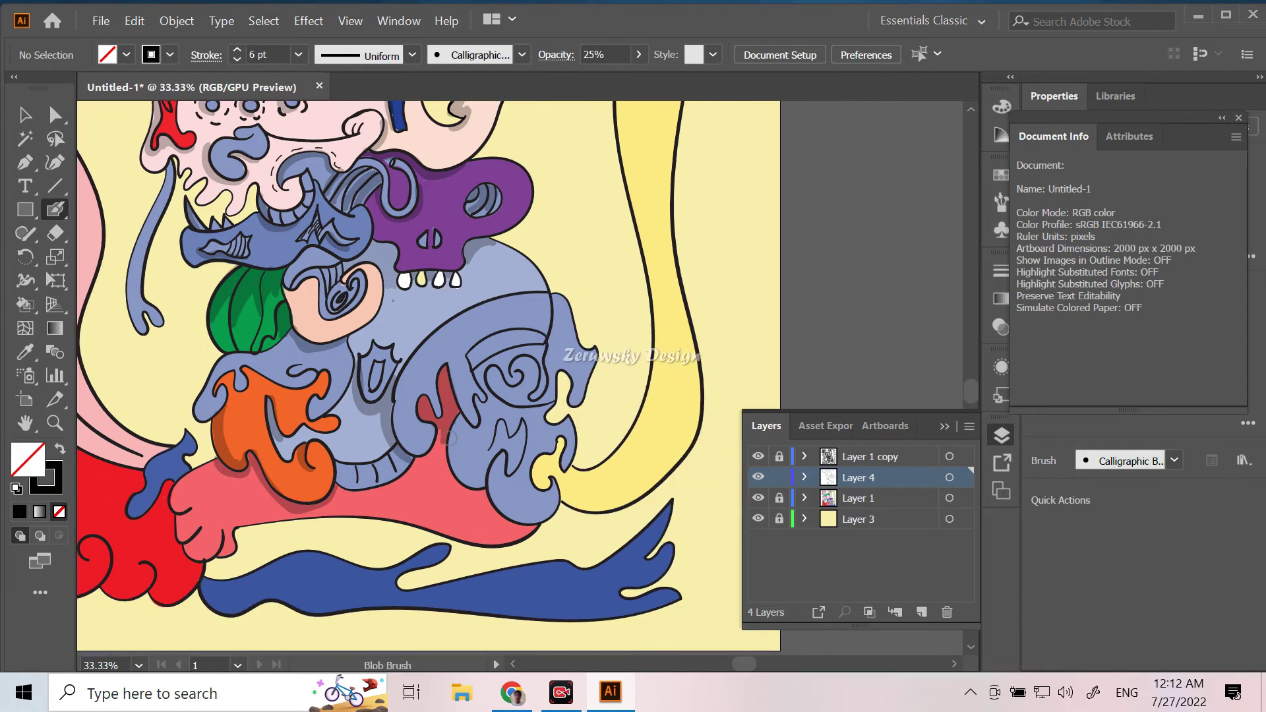
{"action": "mouse_move", "coordinate": [335, 488]}
{"action": "left_mouse_down"}
{"action": "mouse_move", "coordinate": [396, 488]}
{"action": "mouse_move", "coordinate": [415, 461]}
{"action": "left_mouse_up"}
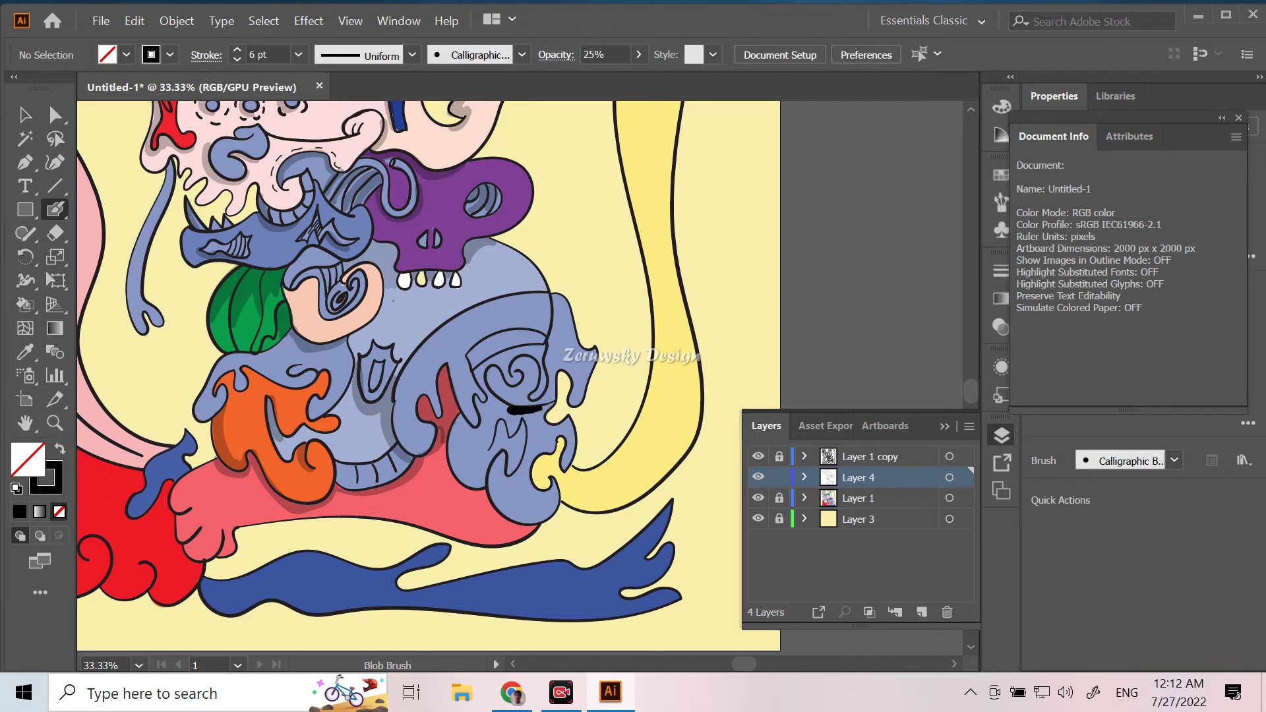
{"action": "mouse_move", "coordinate": [546, 412]}
{"action": "left_mouse_down"}
{"action": "mouse_move", "coordinate": [474, 366]}
{"action": "mouse_move", "coordinate": [464, 426]}
{"action": "mouse_move", "coordinate": [498, 482]}
{"action": "left_mouse_up"}
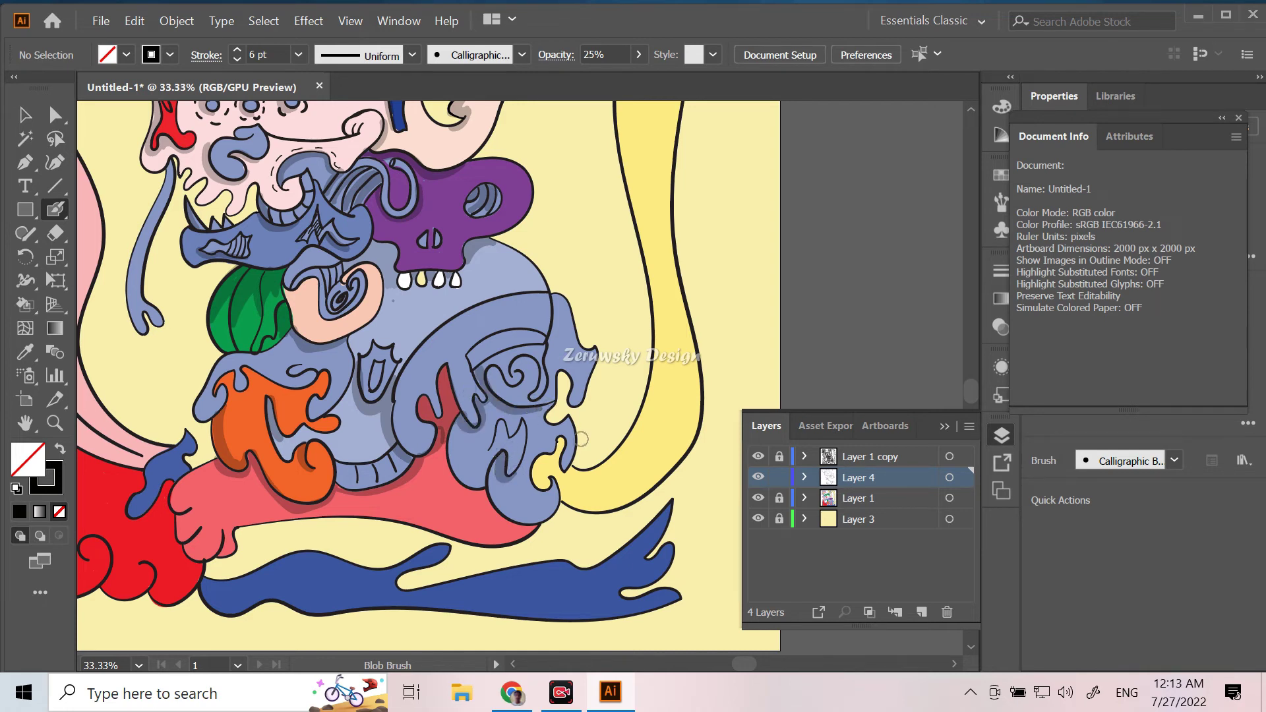
{"action": "left_click_drag", "start_coordinate": [534, 528], "coordinate": [442, 433]}
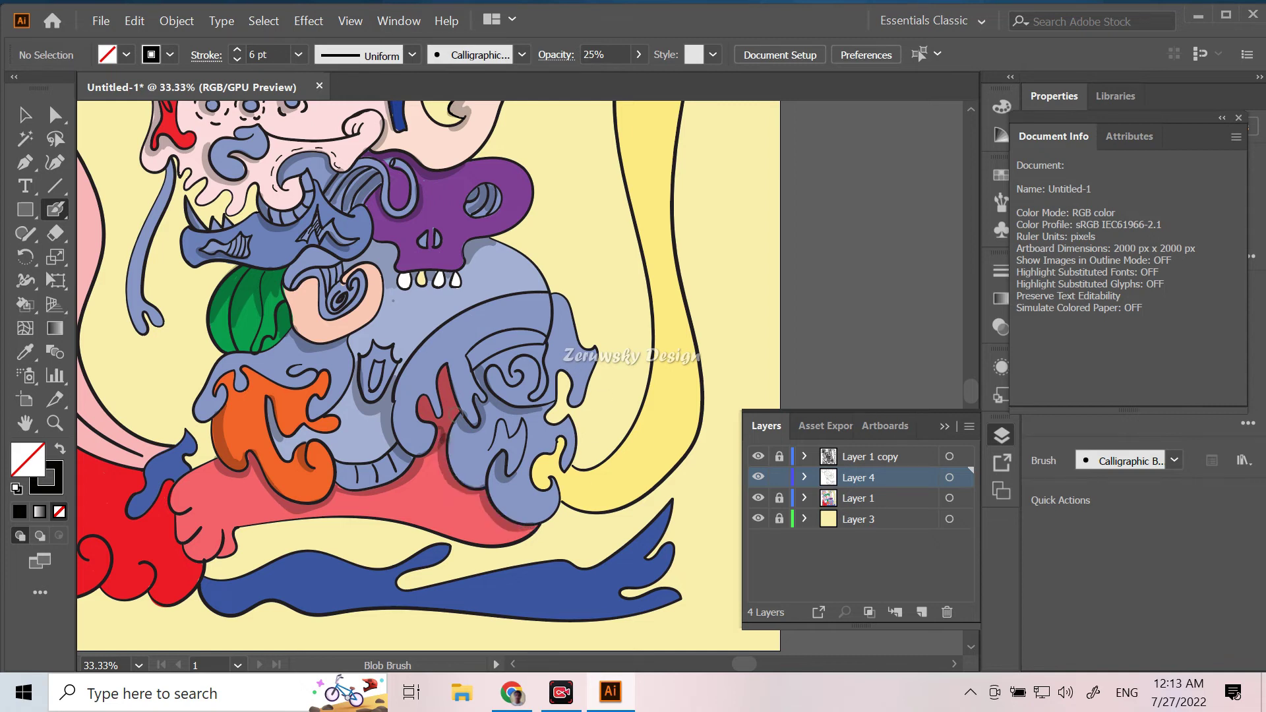
{"action": "mouse_move", "coordinate": [179, 156]}
{"action": "left_mouse_down"}
{"action": "mouse_move", "coordinate": [139, 294]}
{"action": "mouse_move", "coordinate": [158, 322]}
{"action": "mouse_move", "coordinate": [149, 310]}
{"action": "left_mouse_up"}
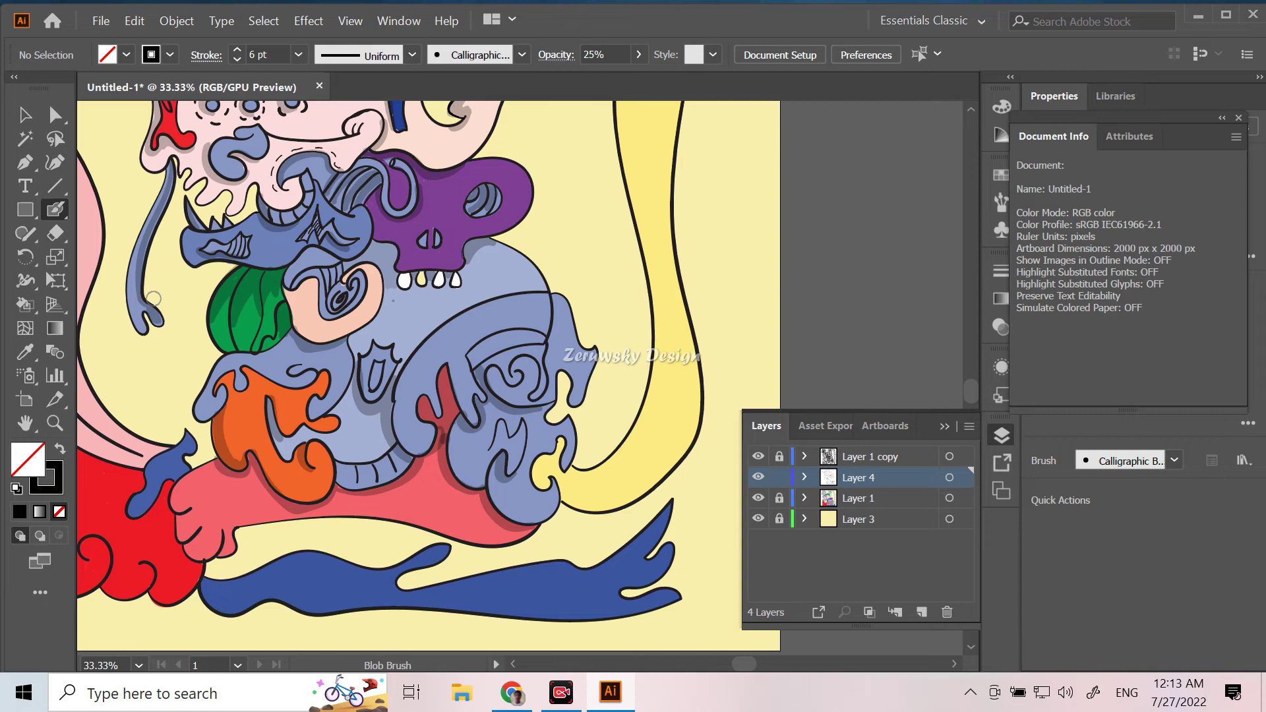
{"action": "scroll", "coordinate": [525, 480], "scroll_direction": "left", "scroll_amount": 5}
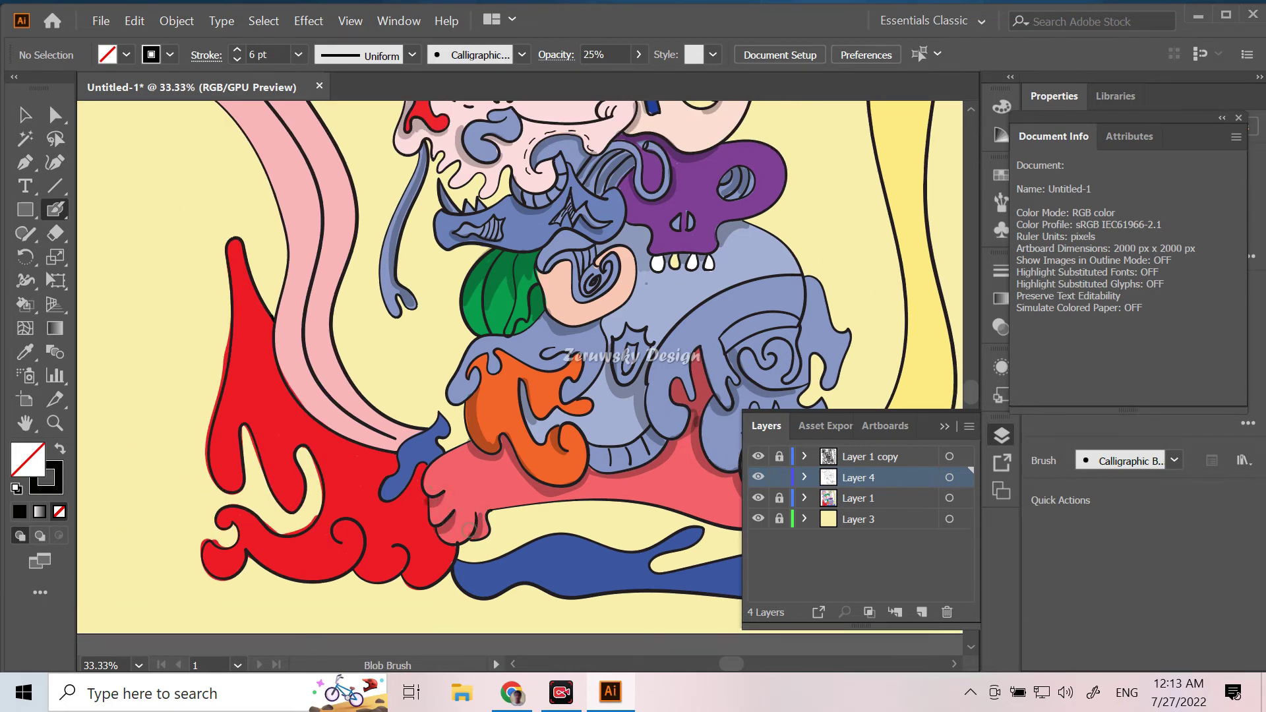
{"action": "left_click_drag", "start_coordinate": [421, 469], "coordinate": [455, 550]}
{"action": "left_click_drag", "start_coordinate": [435, 489], "coordinate": [387, 467]}
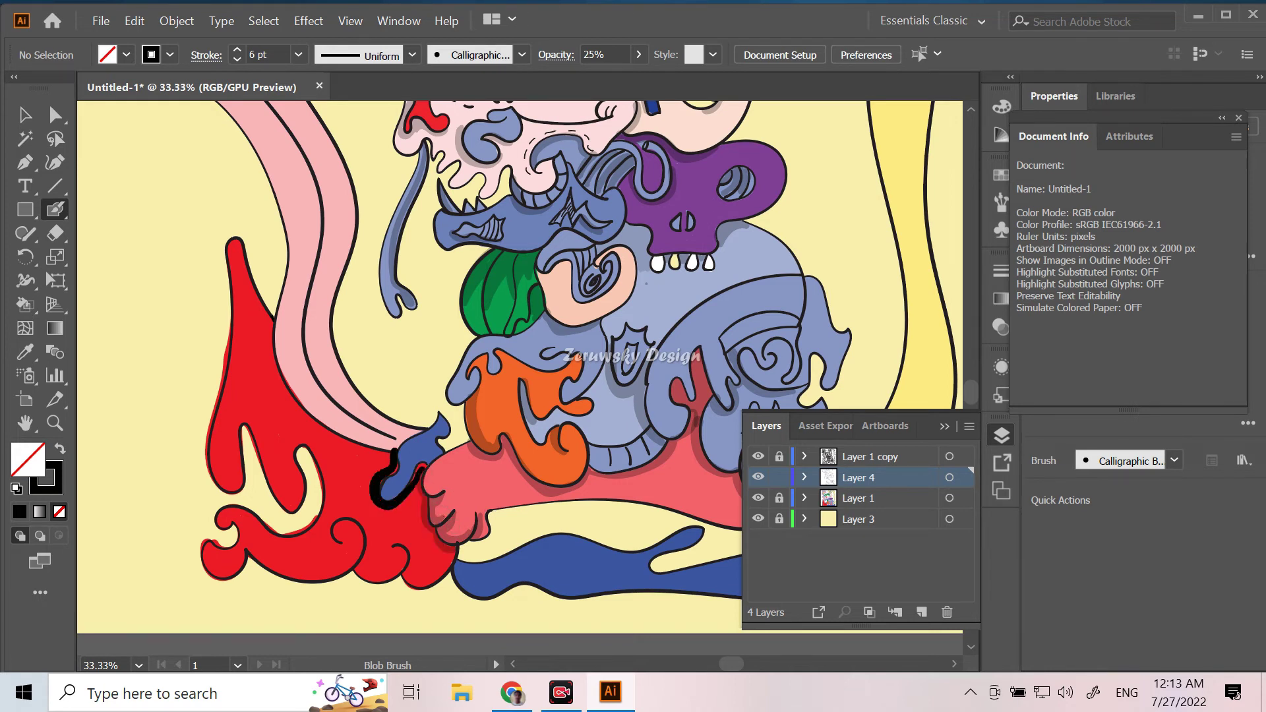
{"action": "mouse_move", "coordinate": [429, 579]}
{"action": "left_mouse_down"}
{"action": "mouse_move", "coordinate": [361, 565]}
{"action": "mouse_move", "coordinate": [369, 527]}
{"action": "left_mouse_up"}
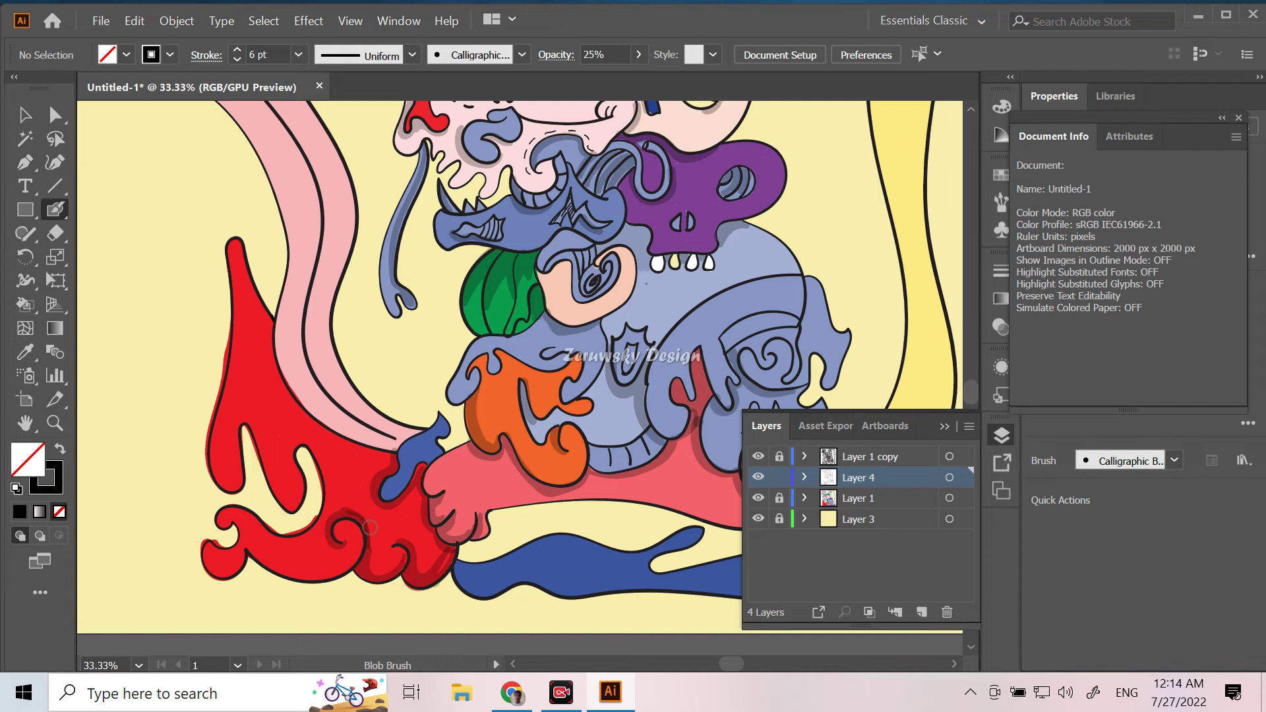
Step: Reshade the red swirl curls and shade the inner edges of the left red drip
{"action": "key", "text": "ctrl+z"}
{"action": "mouse_move", "coordinate": [370, 551]}
{"action": "left_mouse_down"}
{"action": "mouse_move", "coordinate": [350, 511]}
{"action": "mouse_move", "coordinate": [369, 537]}
{"action": "left_mouse_up"}
{"action": "left_click_drag", "start_coordinate": [235, 564], "coordinate": [247, 417]}
{"action": "left_click_drag", "start_coordinate": [280, 498], "coordinate": [258, 437]}
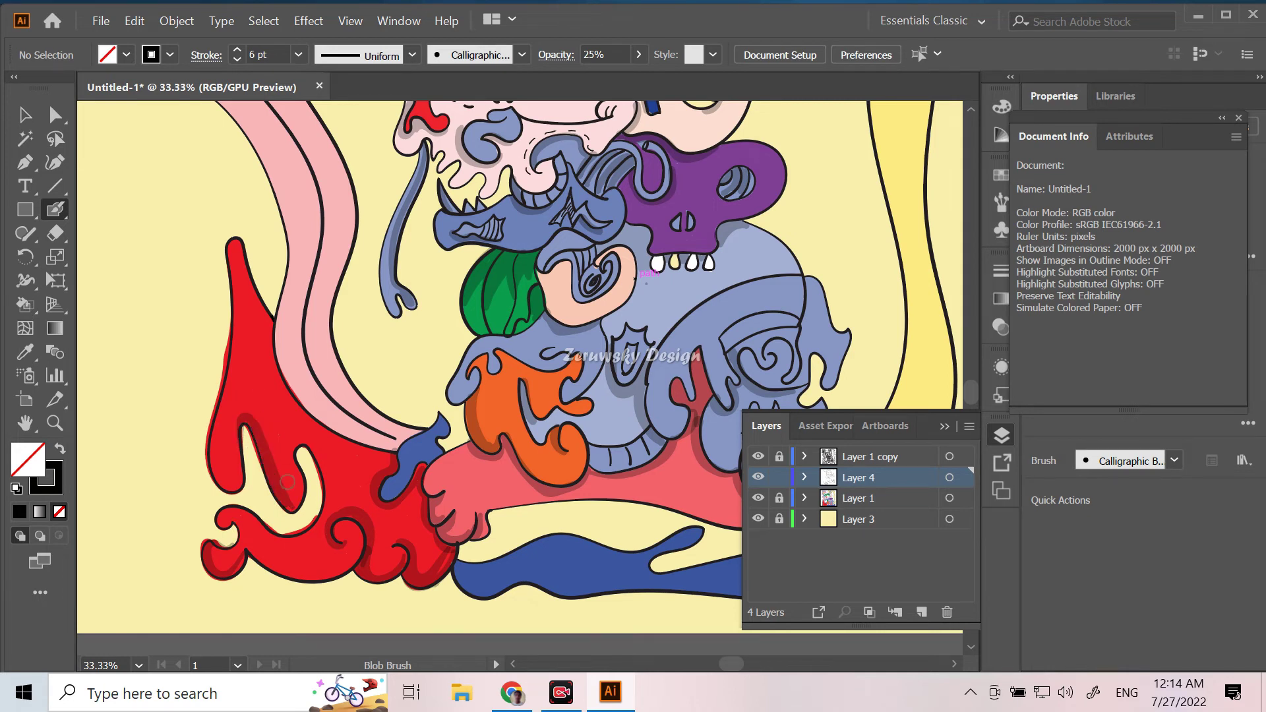
{"action": "left_click_drag", "start_coordinate": [241, 488], "coordinate": [230, 238]}
{"action": "mouse_move", "coordinate": [395, 446]}
{"action": "left_mouse_down"}
{"action": "mouse_move", "coordinate": [367, 444]}
{"action": "mouse_move", "coordinate": [300, 395]}
{"action": "mouse_move", "coordinate": [281, 293]}
{"action": "mouse_move", "coordinate": [284, 210]}
{"action": "mouse_move", "coordinate": [249, 127]}
{"action": "left_mouse_up"}
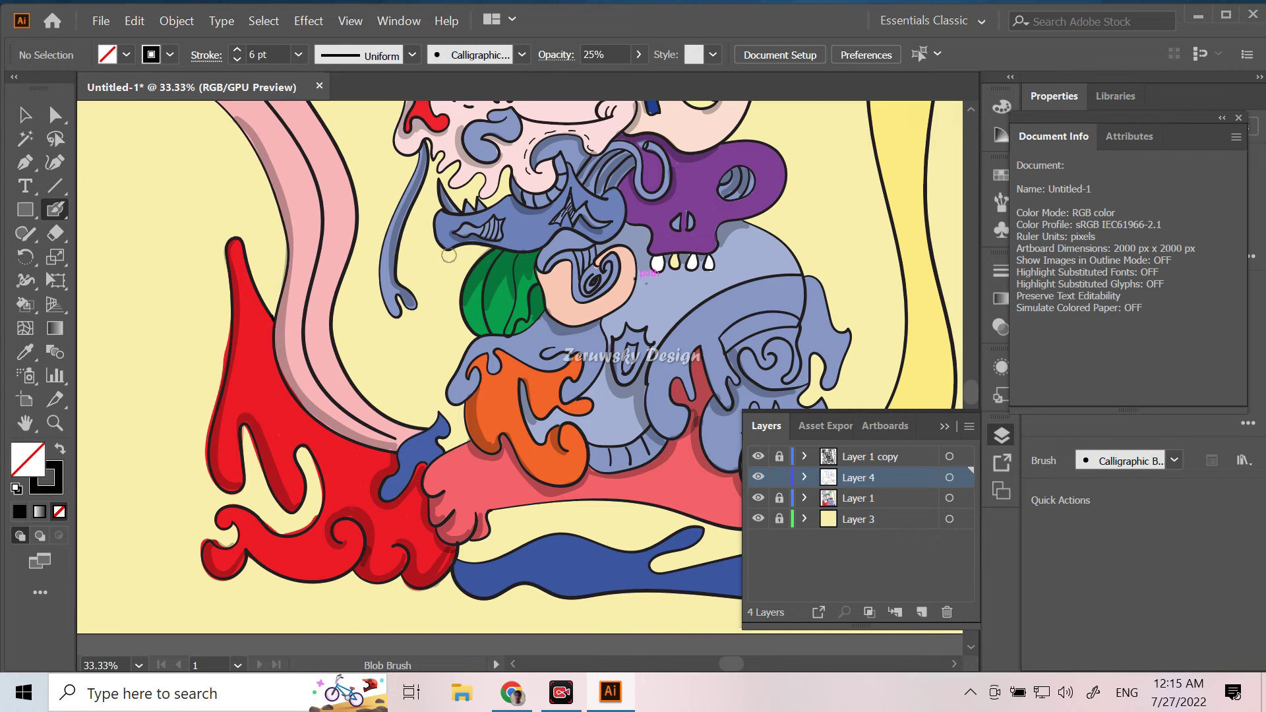
Step: Shade the pink stream's left edge, the blue shape and the red shape's upper edge
{"action": "scroll", "coordinate": [369, 310], "scroll_direction": "up", "scroll_amount": 5}
{"action": "scroll", "coordinate": [370, 310], "scroll_direction": "left", "scroll_amount": 1}
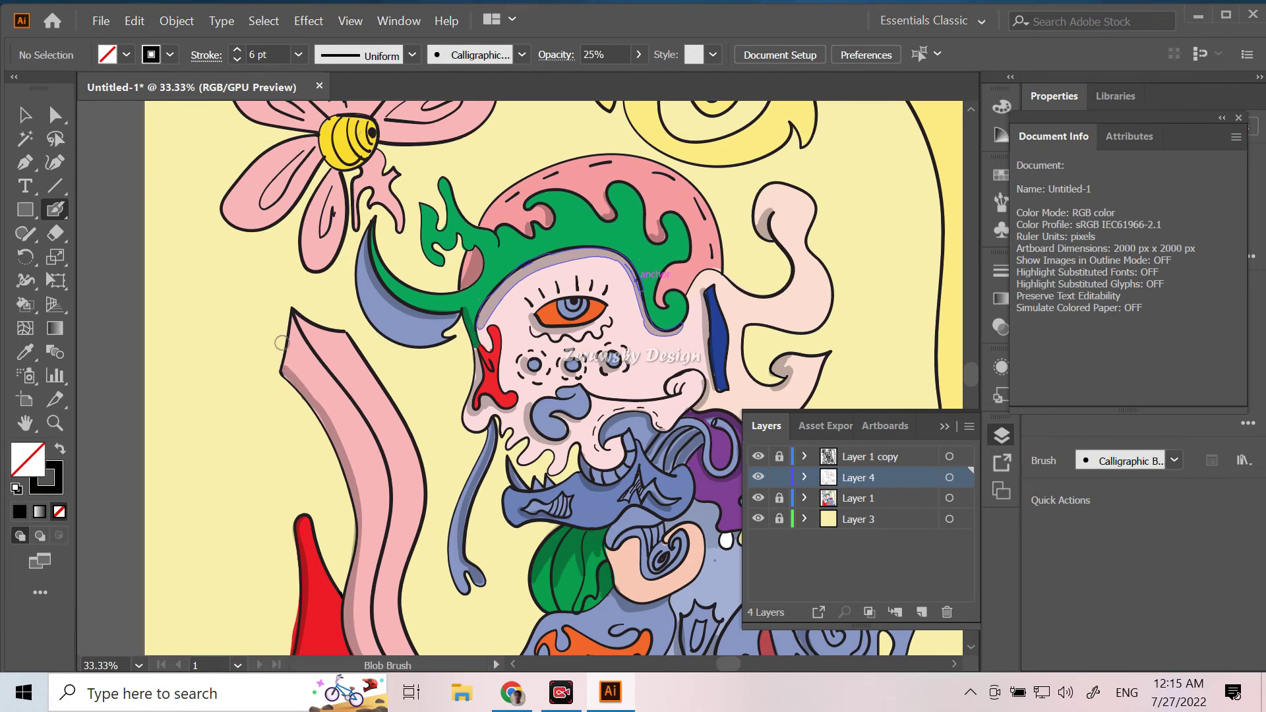
{"action": "mouse_move", "coordinate": [291, 317]}
{"action": "left_mouse_down"}
{"action": "mouse_move", "coordinate": [376, 627]}
{"action": "mouse_move", "coordinate": [346, 344]}
{"action": "left_mouse_up"}
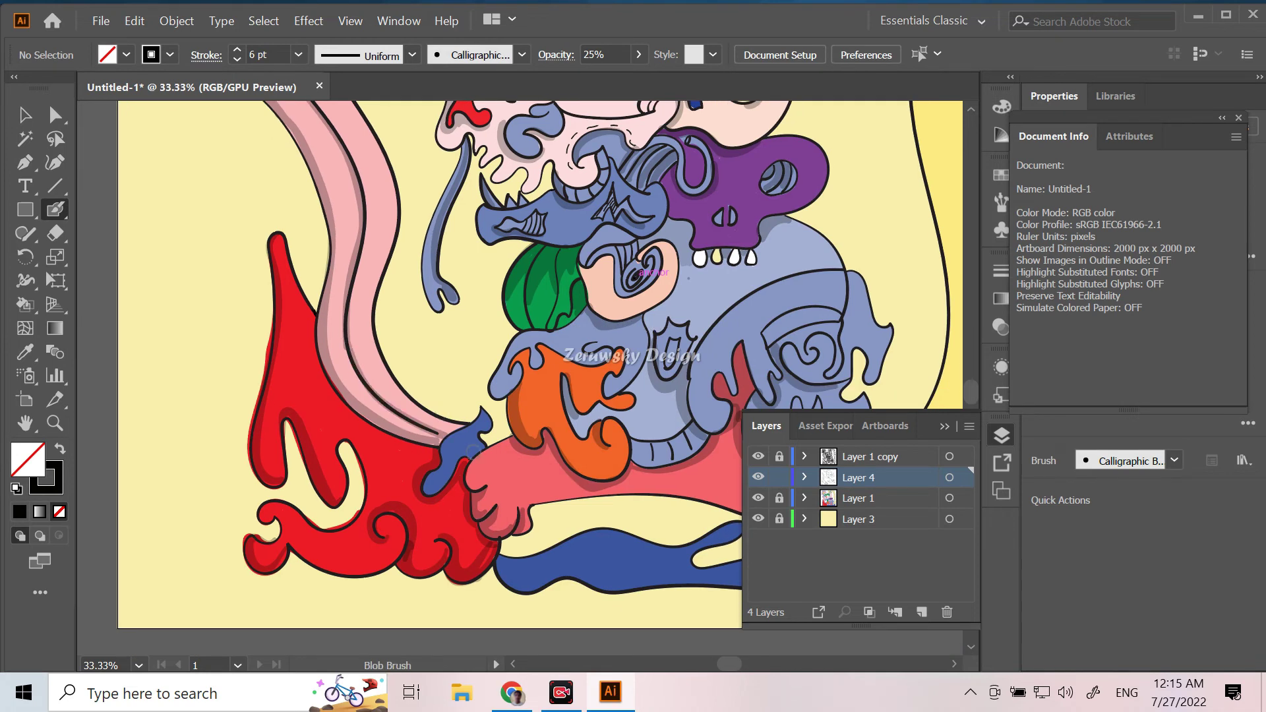
{"action": "left_click_drag", "start_coordinate": [484, 452], "coordinate": [471, 432]}
{"action": "left_click_drag", "start_coordinate": [312, 325], "coordinate": [277, 232]}
{"action": "mouse_move", "coordinate": [310, 337]}
{"action": "left_mouse_down"}
{"action": "mouse_move", "coordinate": [435, 448]}
{"action": "mouse_move", "coordinate": [316, 369]}
{"action": "left_mouse_up"}
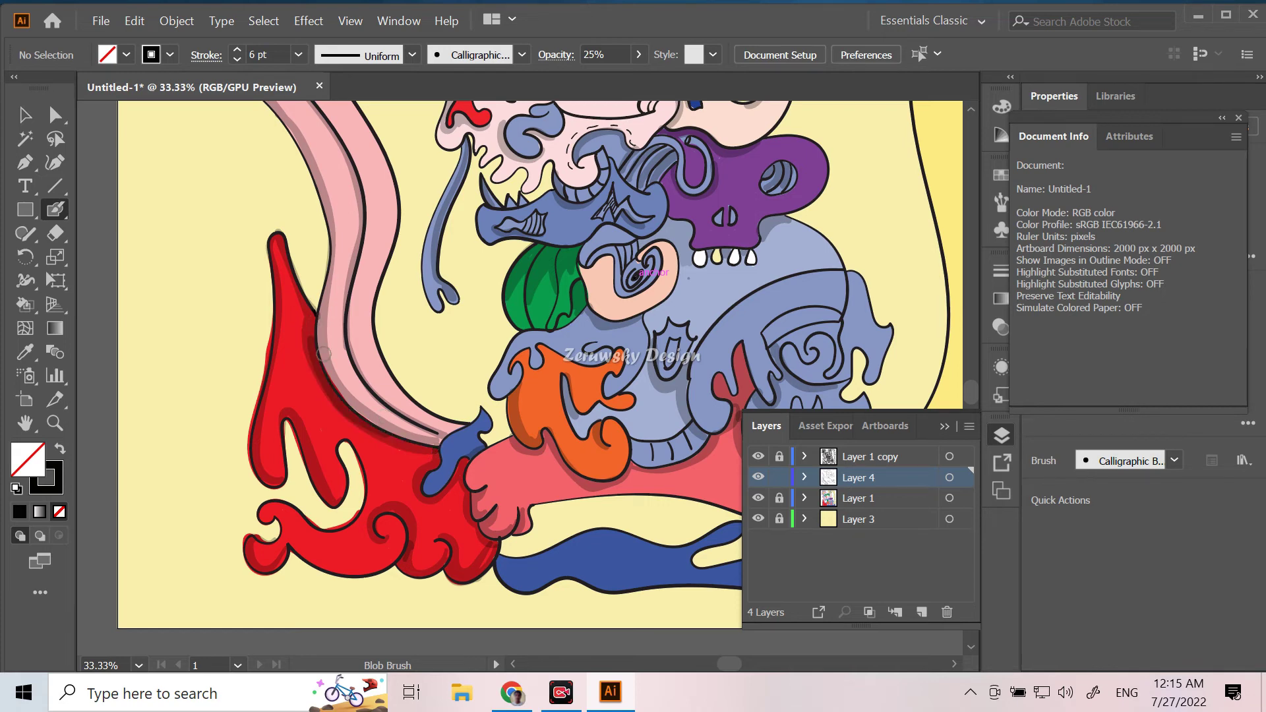
{"action": "left_click_drag", "start_coordinate": [428, 464], "coordinate": [306, 295]}
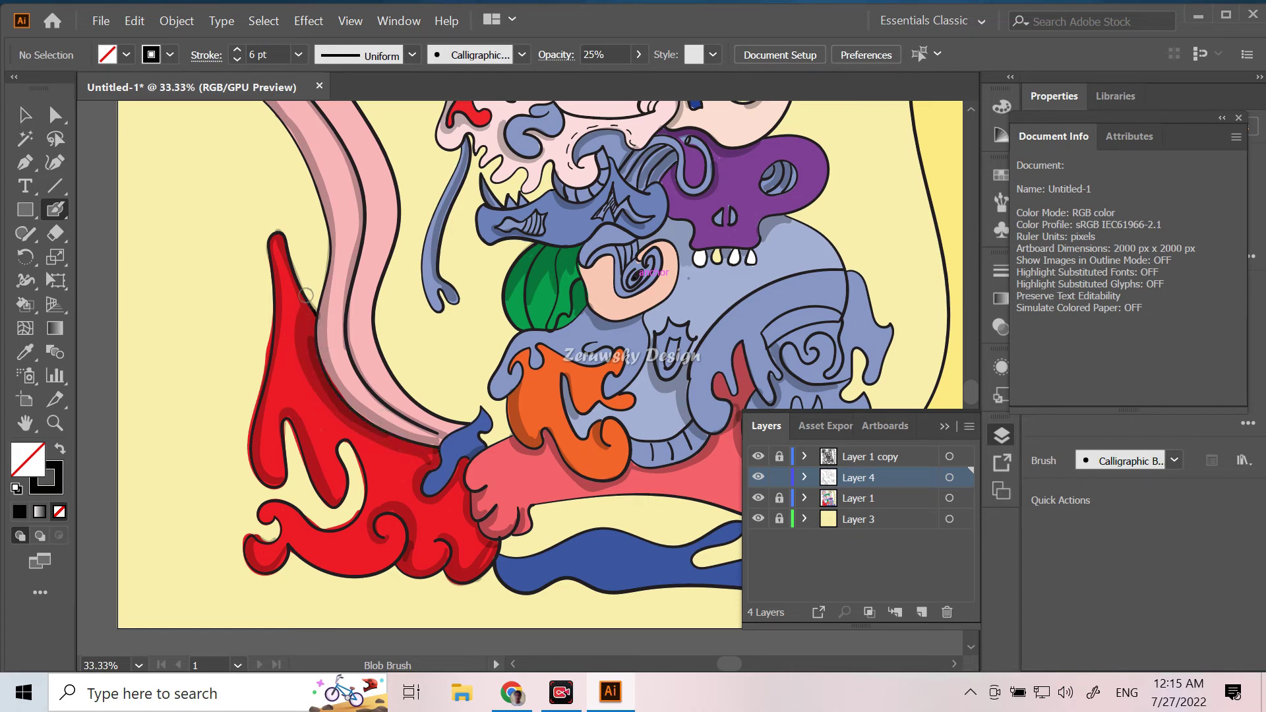
{"action": "key", "text": "ctrl+minus"}
{"action": "key", "text": "ctrl+minus"}
{"action": "key", "text": "ctrl+minus"}
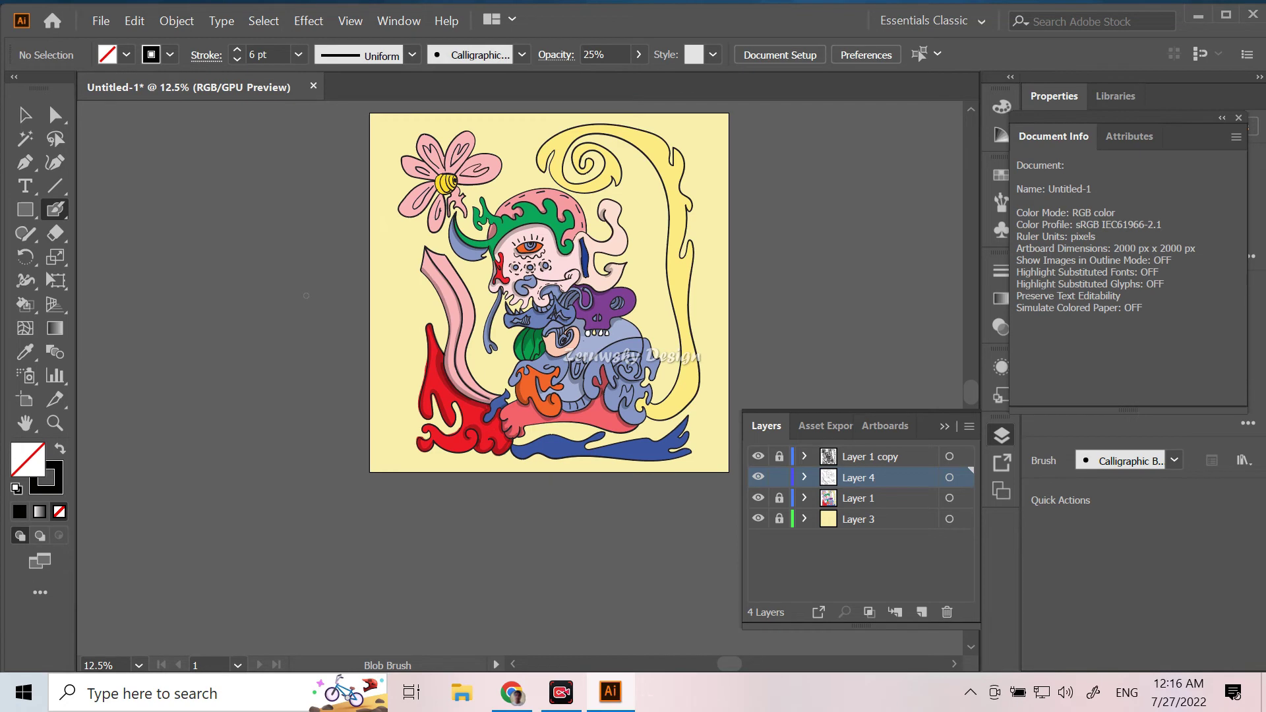
Step: Shade the left petal's inner line and the lower-left edge of the flower centre
{"action": "key", "text": "ctrl+plus"}
{"action": "key", "text": "ctrl+plus"}
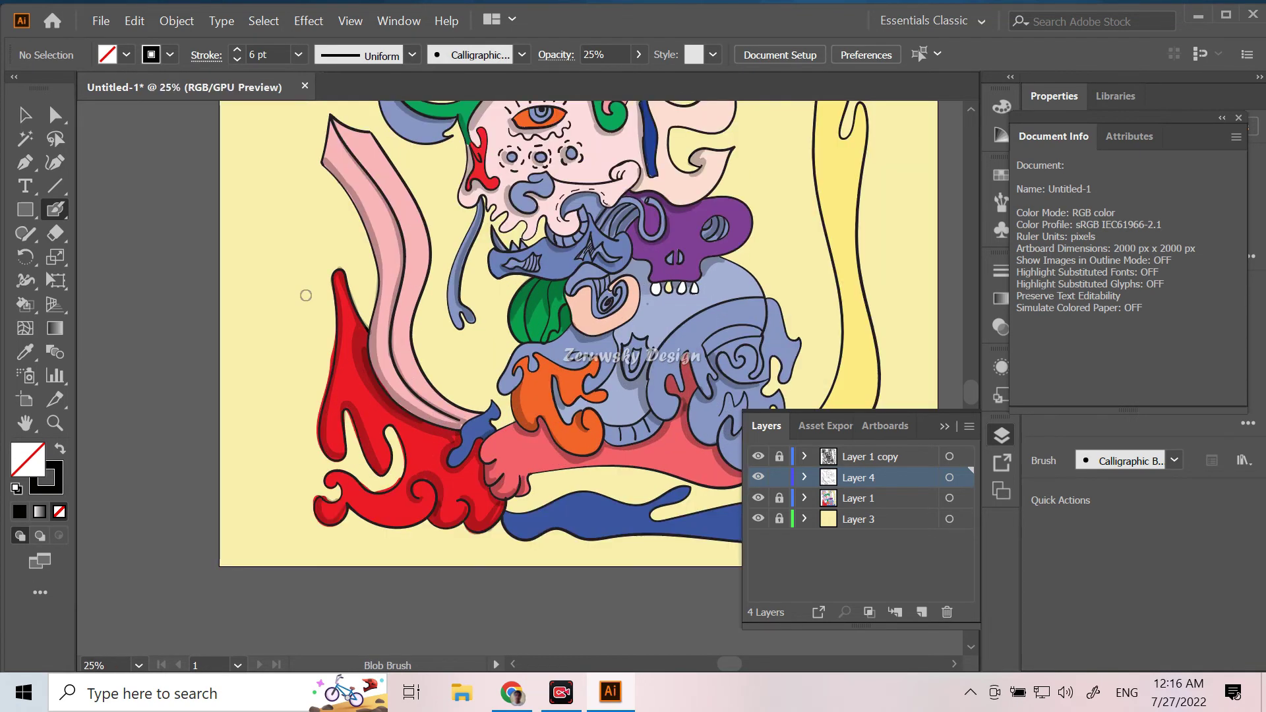
{"action": "key", "text": "ctrl+plus"}
{"action": "scroll", "coordinate": [581, 498], "scroll_direction": "up", "scroll_amount": 5}
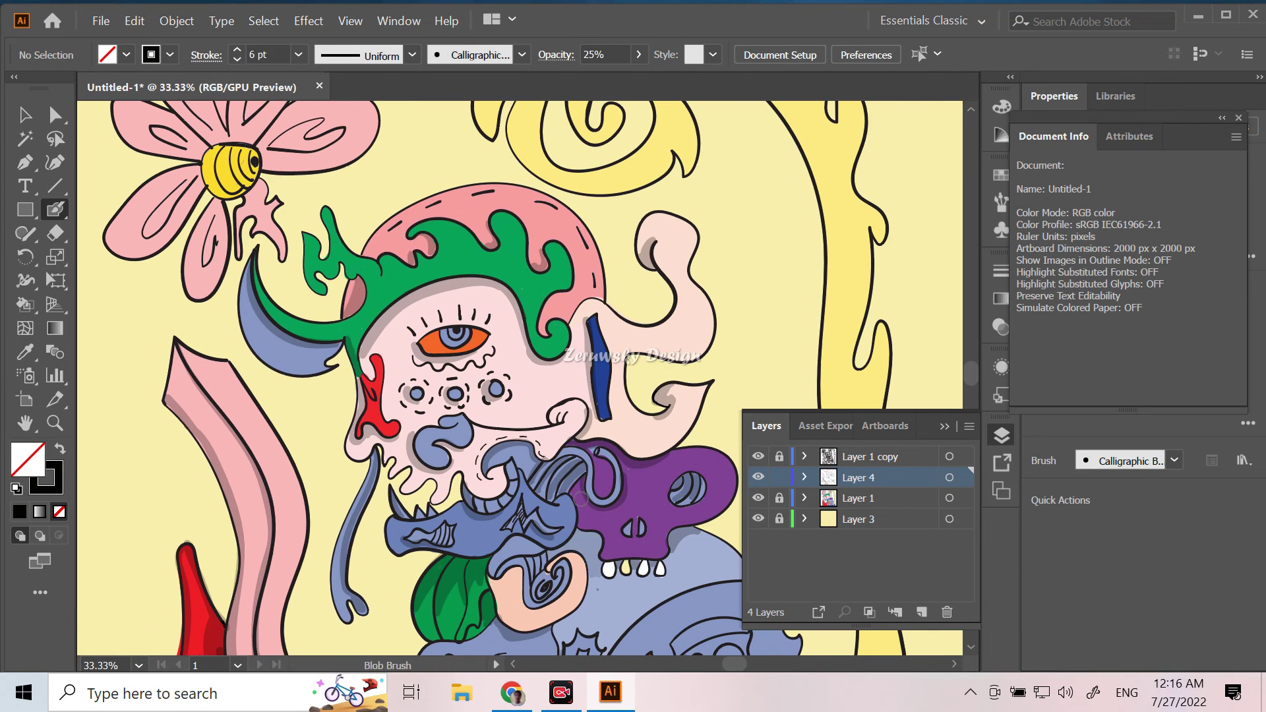
{"action": "left_click_drag", "start_coordinate": [441, 333], "coordinate": [419, 344]}
{"action": "key", "text": "ctrl+z"}
{"action": "left_click_drag", "start_coordinate": [189, 179], "coordinate": [146, 233]}
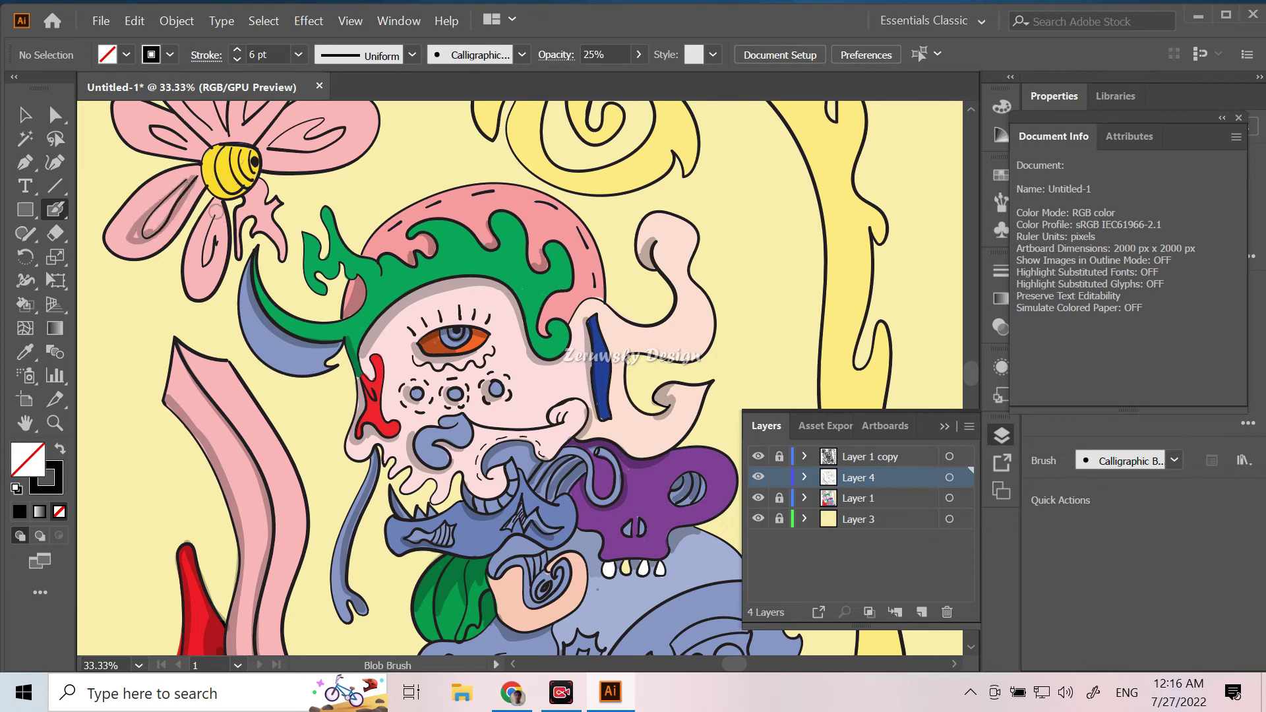
{"action": "left_click_drag", "start_coordinate": [241, 191], "coordinate": [210, 145]}
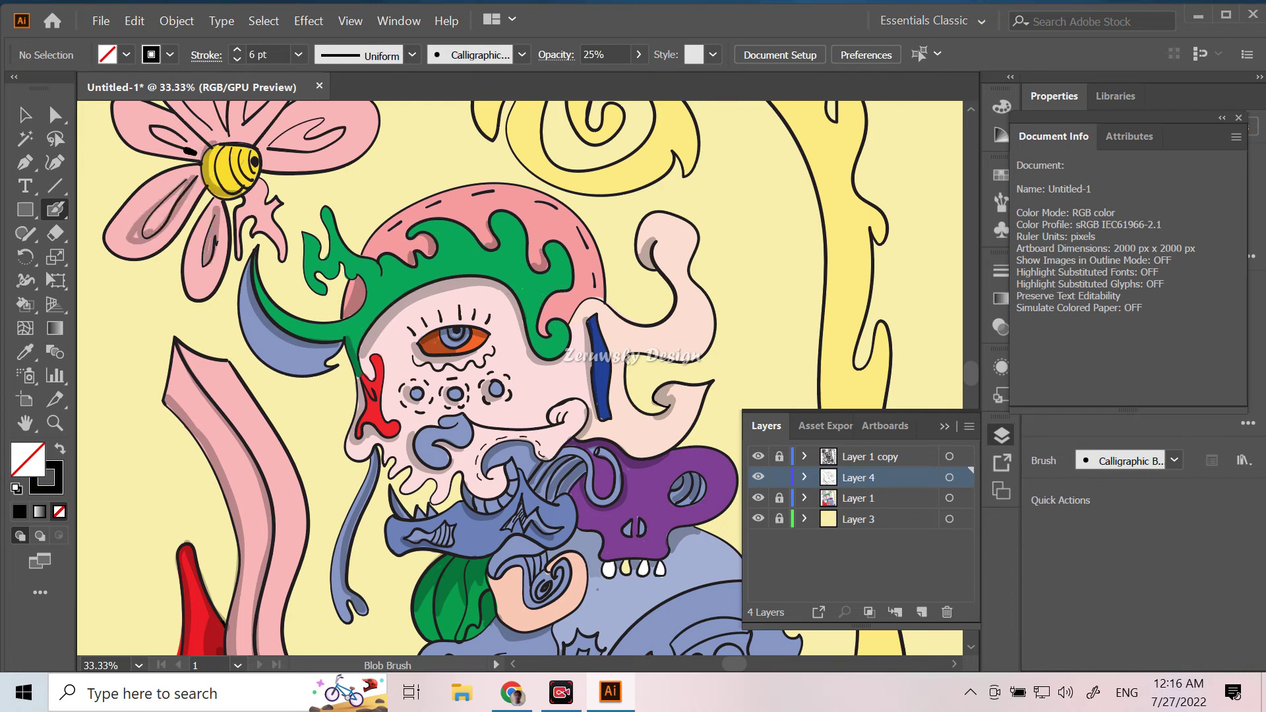
Step: Shade the top and right flower petals and the inside and bottom of the yellow spiral
{"action": "left_click_drag", "start_coordinate": [327, 156], "coordinate": [361, 310]}
{"action": "left_click_drag", "start_coordinate": [275, 286], "coordinate": [317, 225]}
{"action": "left_click_drag", "start_coordinate": [302, 307], "coordinate": [318, 288]}
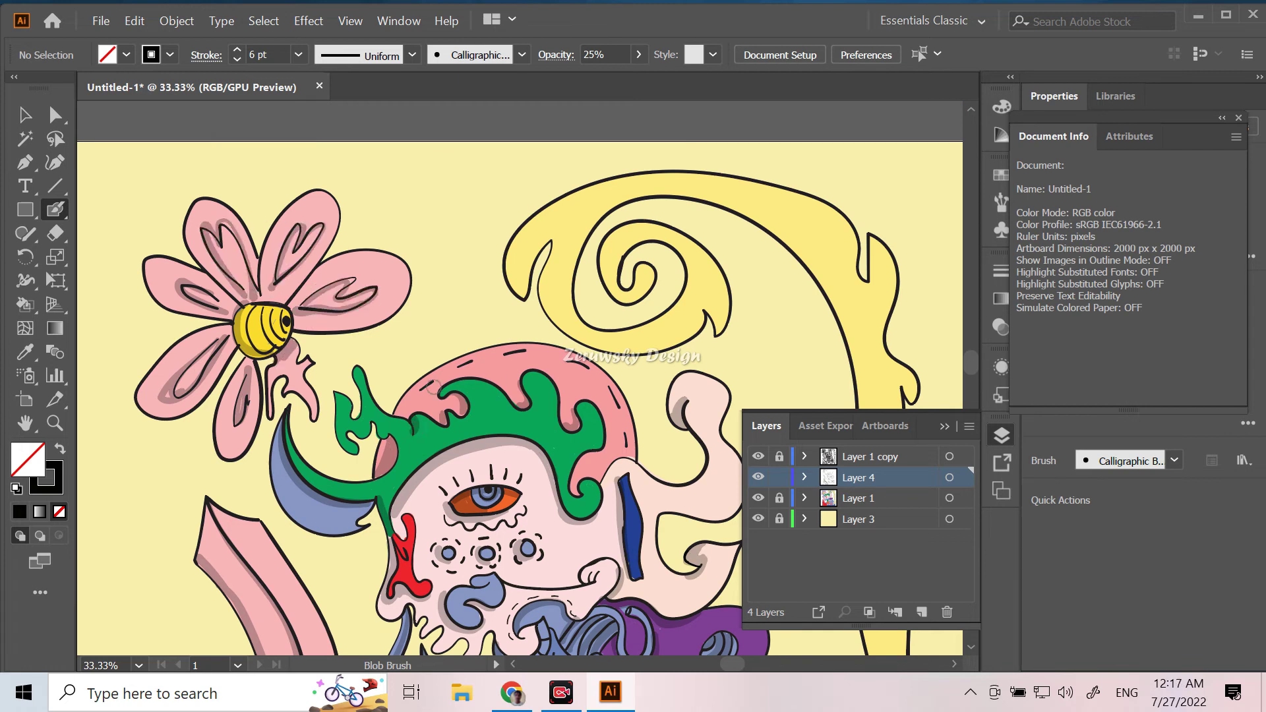
{"action": "mouse_move", "coordinate": [695, 284]}
{"action": "left_mouse_down"}
{"action": "mouse_move", "coordinate": [713, 335]}
{"action": "mouse_move", "coordinate": [657, 345]}
{"action": "mouse_move", "coordinate": [551, 241]}
{"action": "mouse_move", "coordinate": [564, 225]}
{"action": "left_mouse_up"}
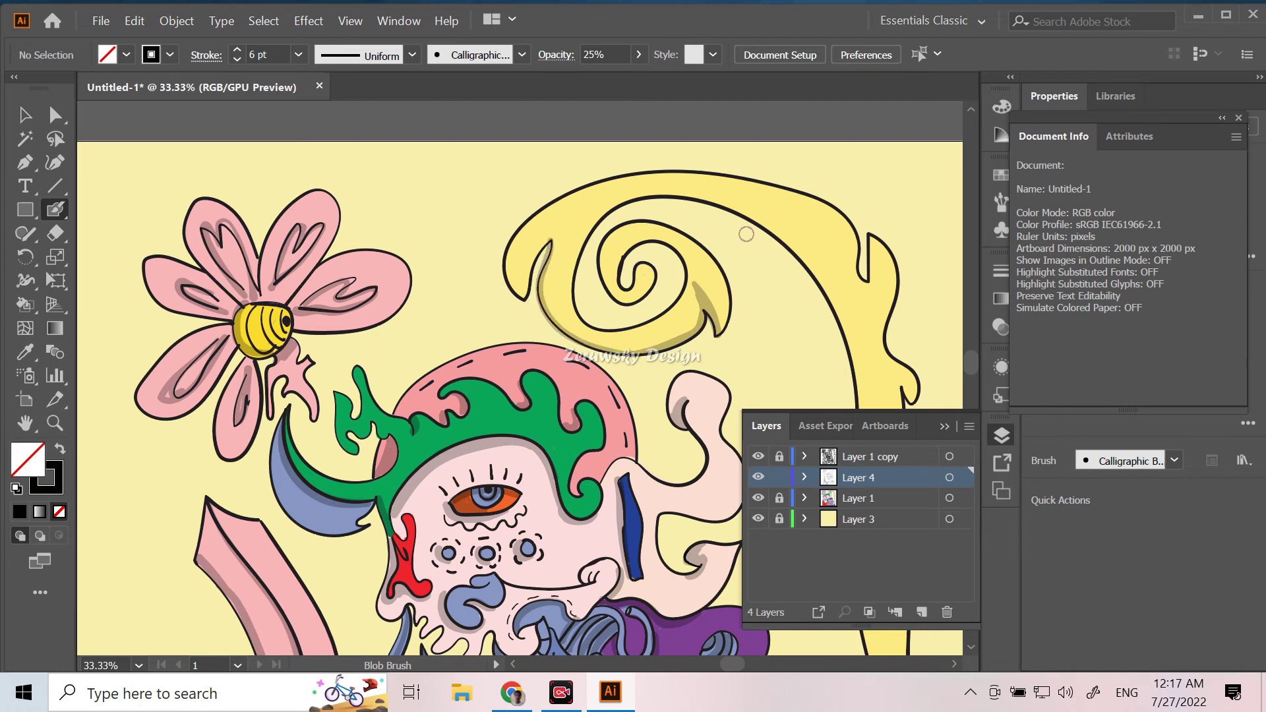
{"action": "mouse_move", "coordinate": [651, 270]}
{"action": "left_mouse_down"}
{"action": "mouse_move", "coordinate": [685, 311]}
{"action": "mouse_move", "coordinate": [617, 333]}
{"action": "mouse_move", "coordinate": [576, 319]}
{"action": "left_mouse_up"}
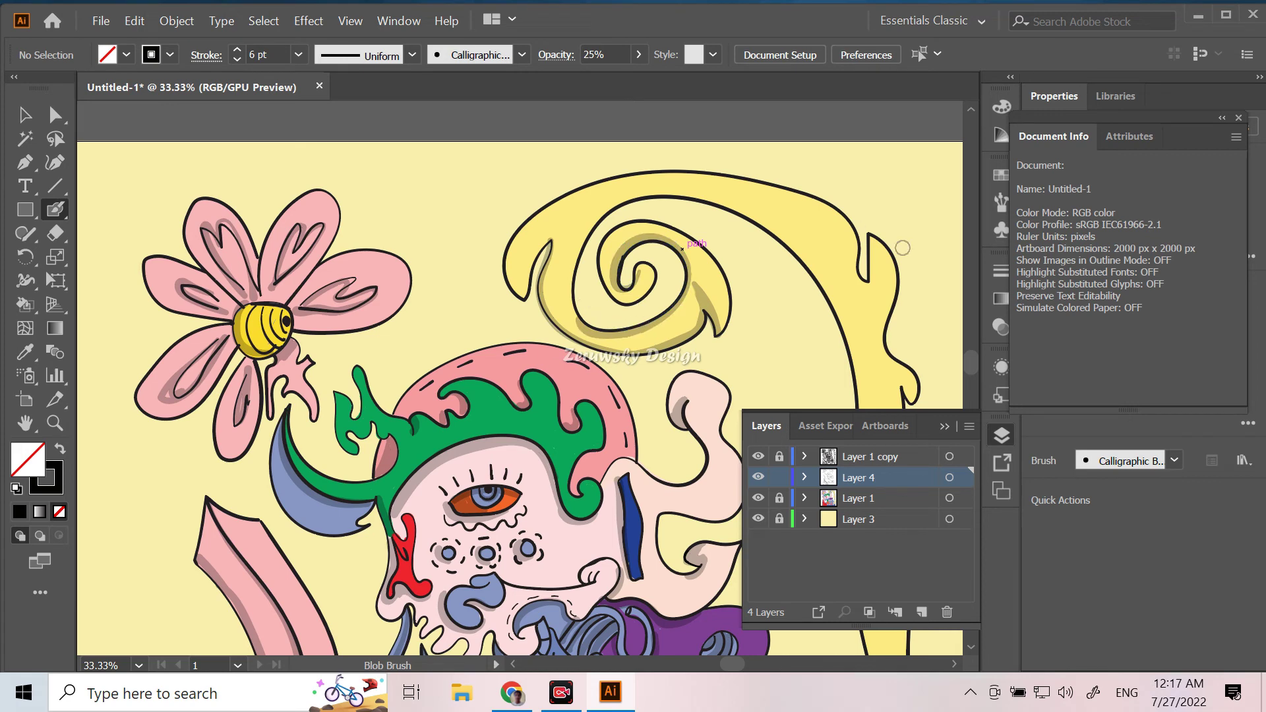
{"action": "key", "text": "ctrl+minus"}
{"action": "key", "text": "ctrl+minus"}
{"action": "key", "text": "ctrl+minus"}
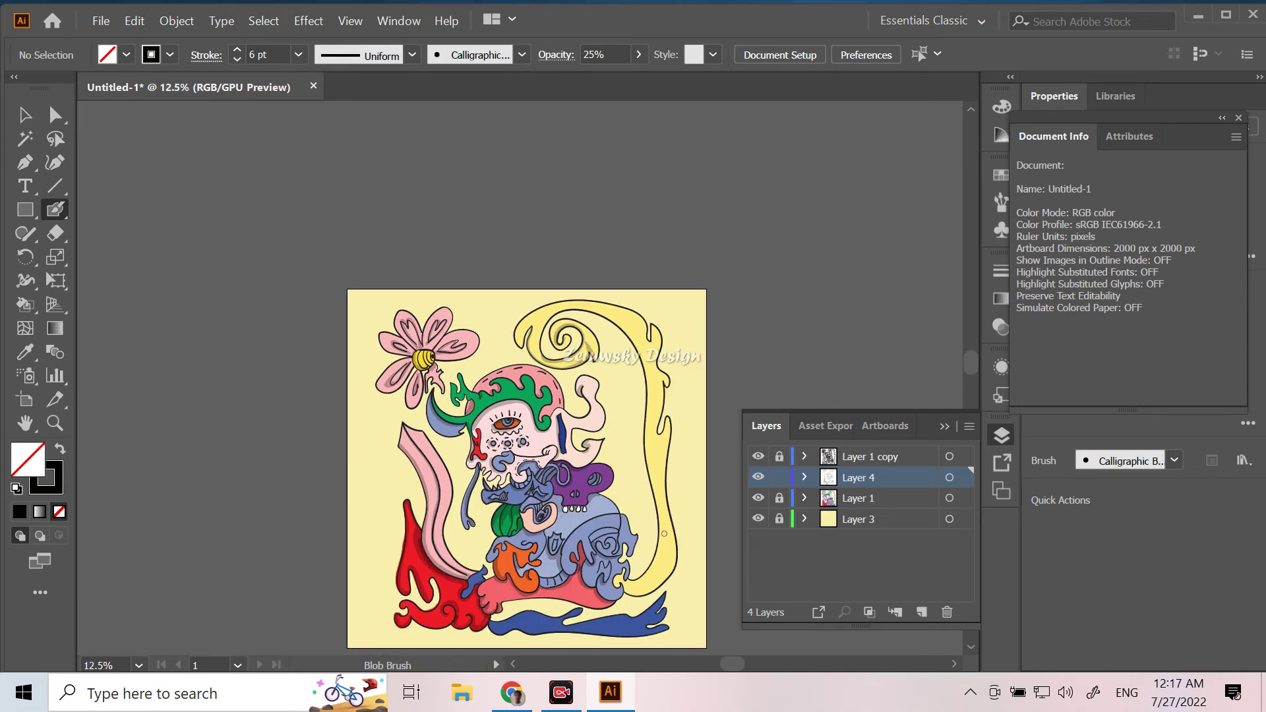
{"action": "scroll", "coordinate": [660, 528], "scroll_direction": "down", "scroll_amount": 5}
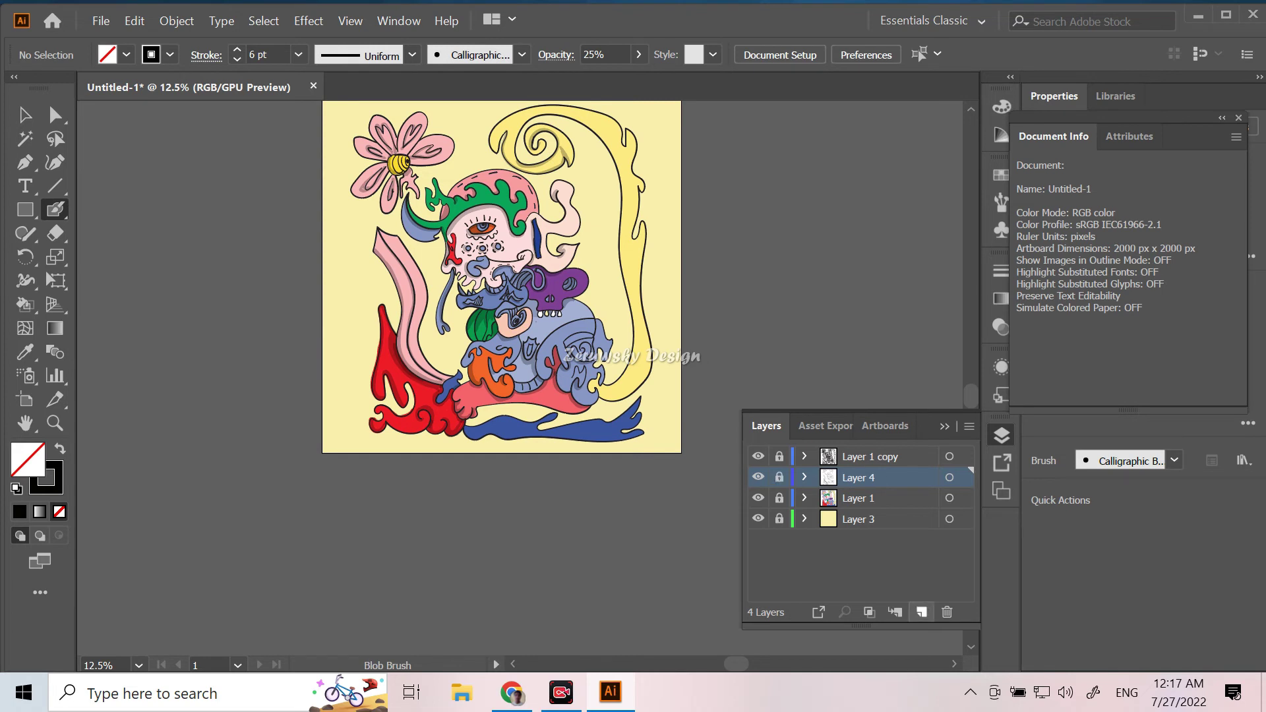
Step: Add a new highlight layer and set the brush colour to near-white FCFCFC
{"action": "left_click", "coordinate": [922, 612]}
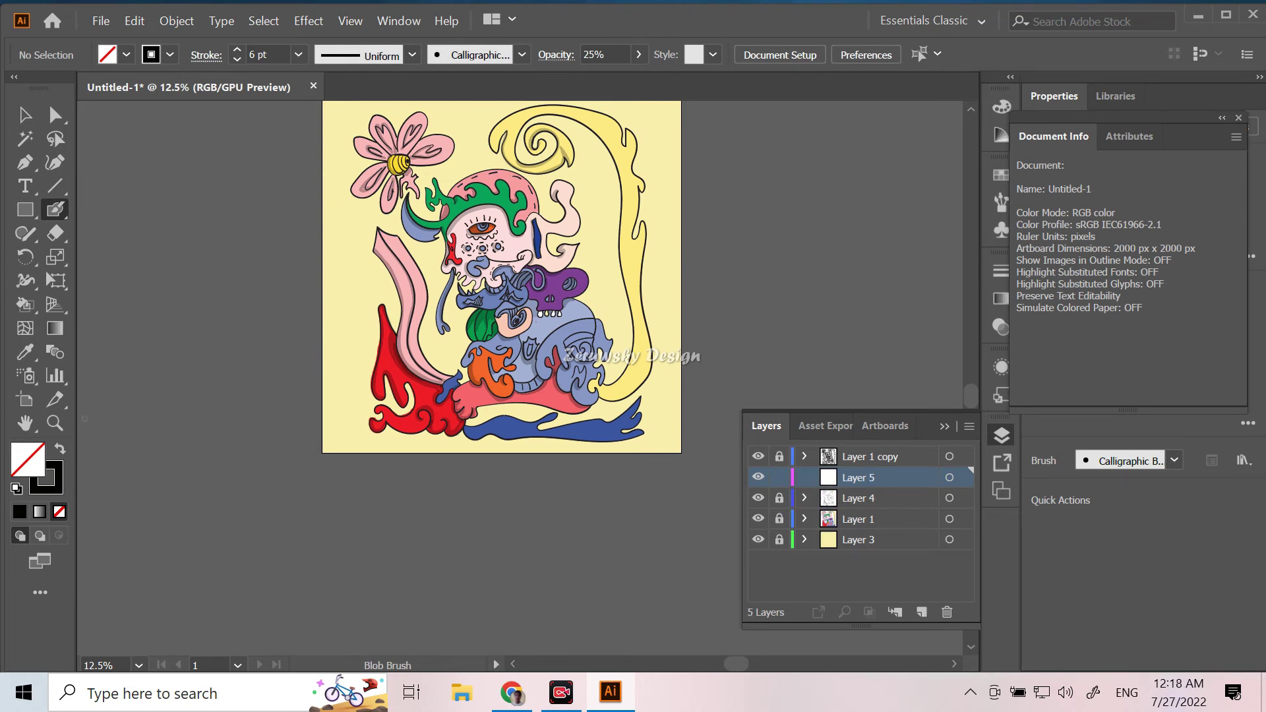
{"action": "key", "text": "x"}
{"action": "key", "text": "F6"}
{"action": "type", "text": "FFF4F4"}
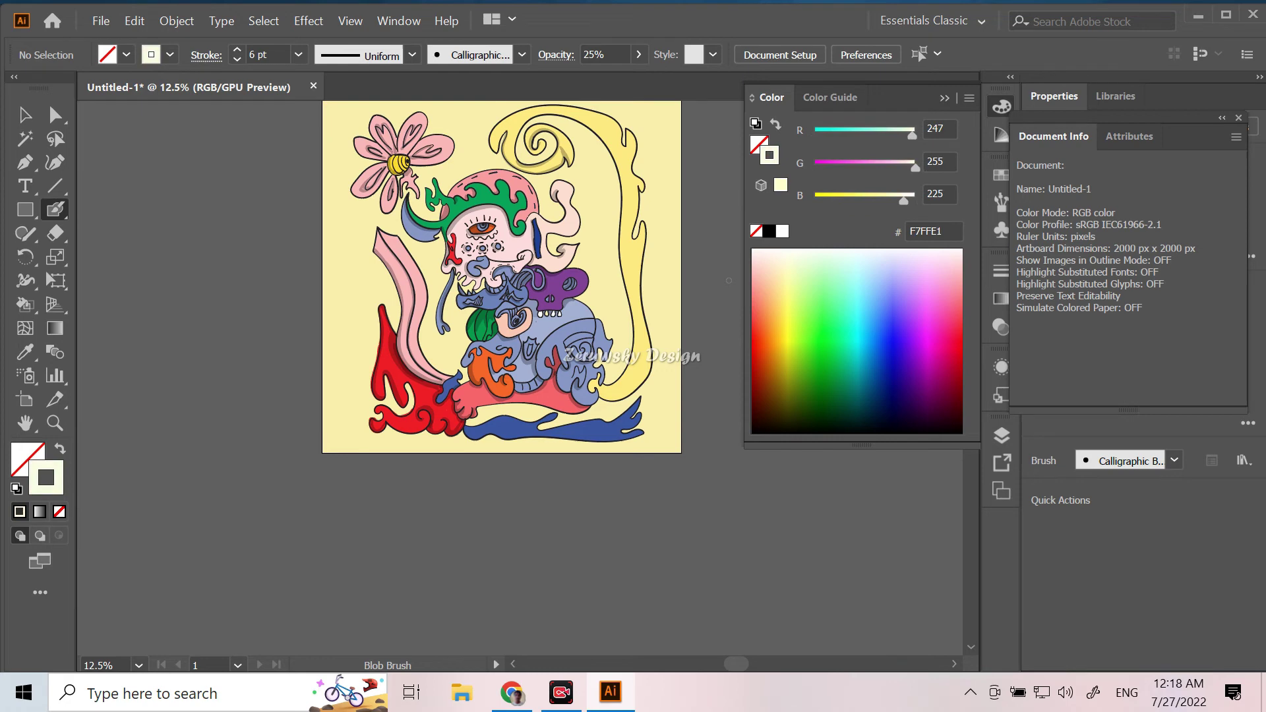
{"action": "double_click", "coordinate": [46, 477]}
{"action": "type", "text": "FFFDFD"}
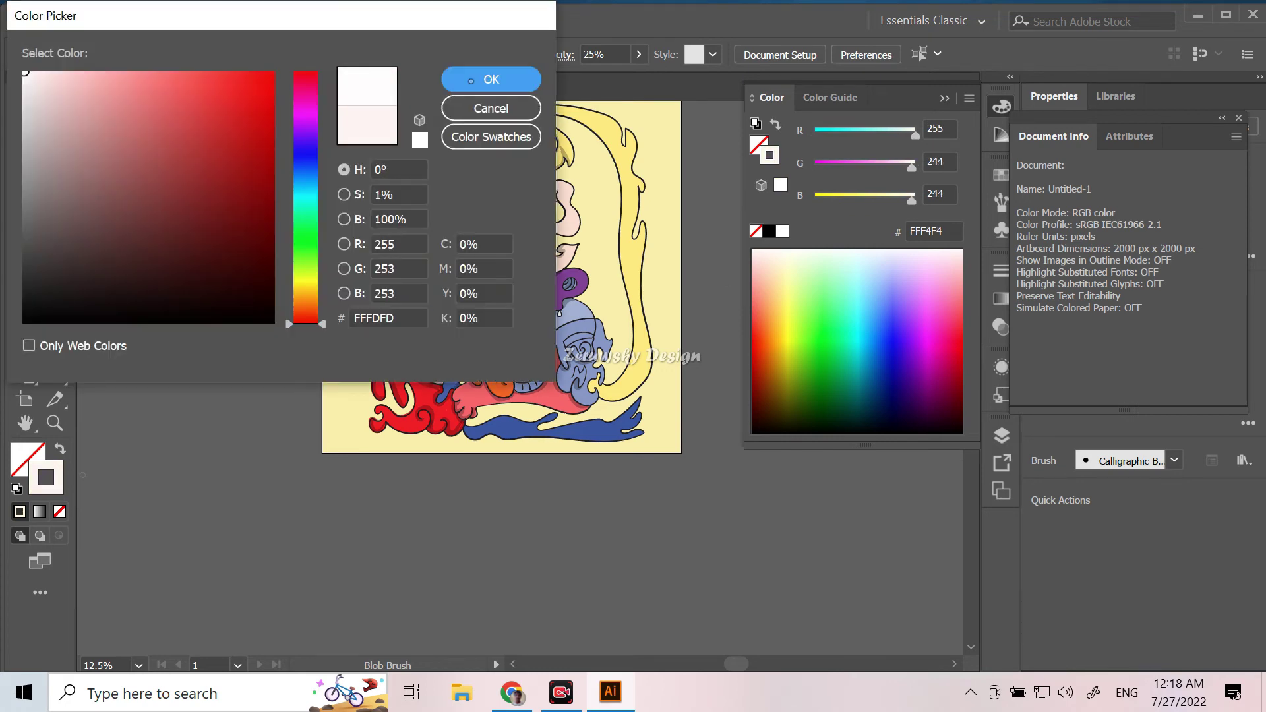
{"action": "key", "text": "Return"}
{"action": "key", "text": "ctrl+z"}
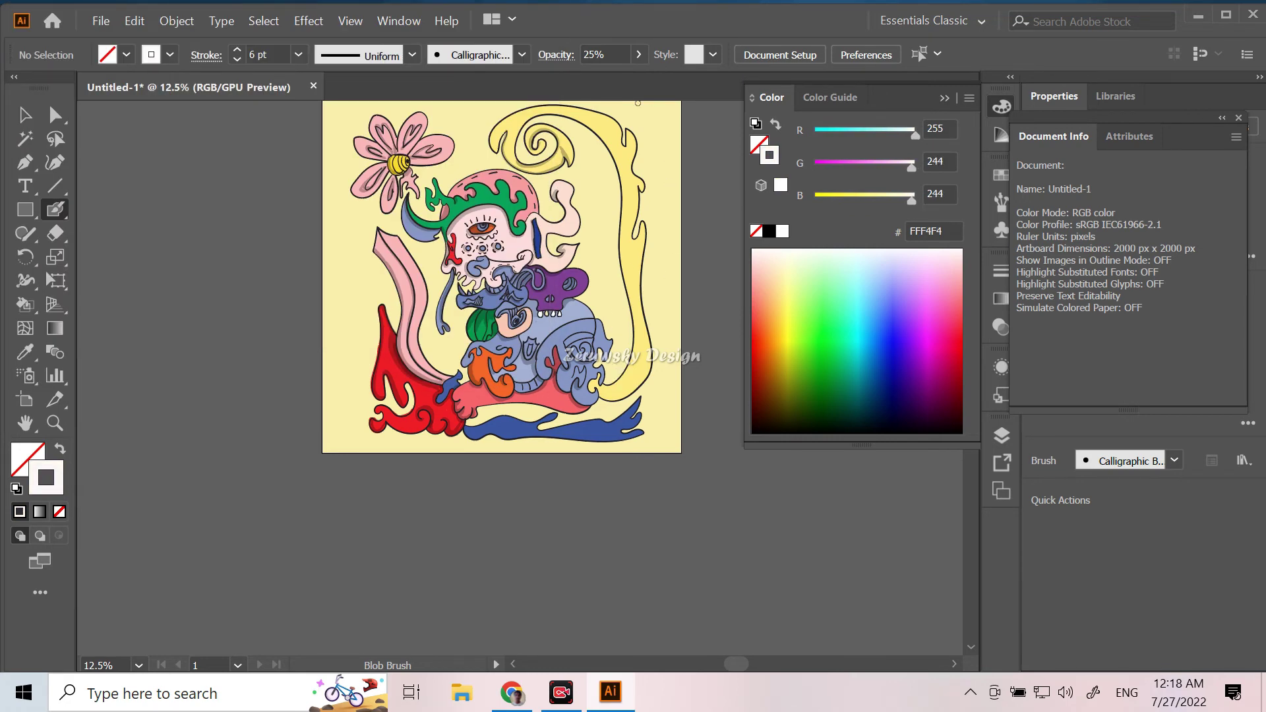
{"action": "double_click", "coordinate": [46, 478]}
{"action": "type", "text": "FCFCFC"}
{"action": "key", "text": "Return"}
Step: At 50% brush opacity, paint white highlights along the top of the peach shape
{"action": "key", "text": "ctrl+plus"}
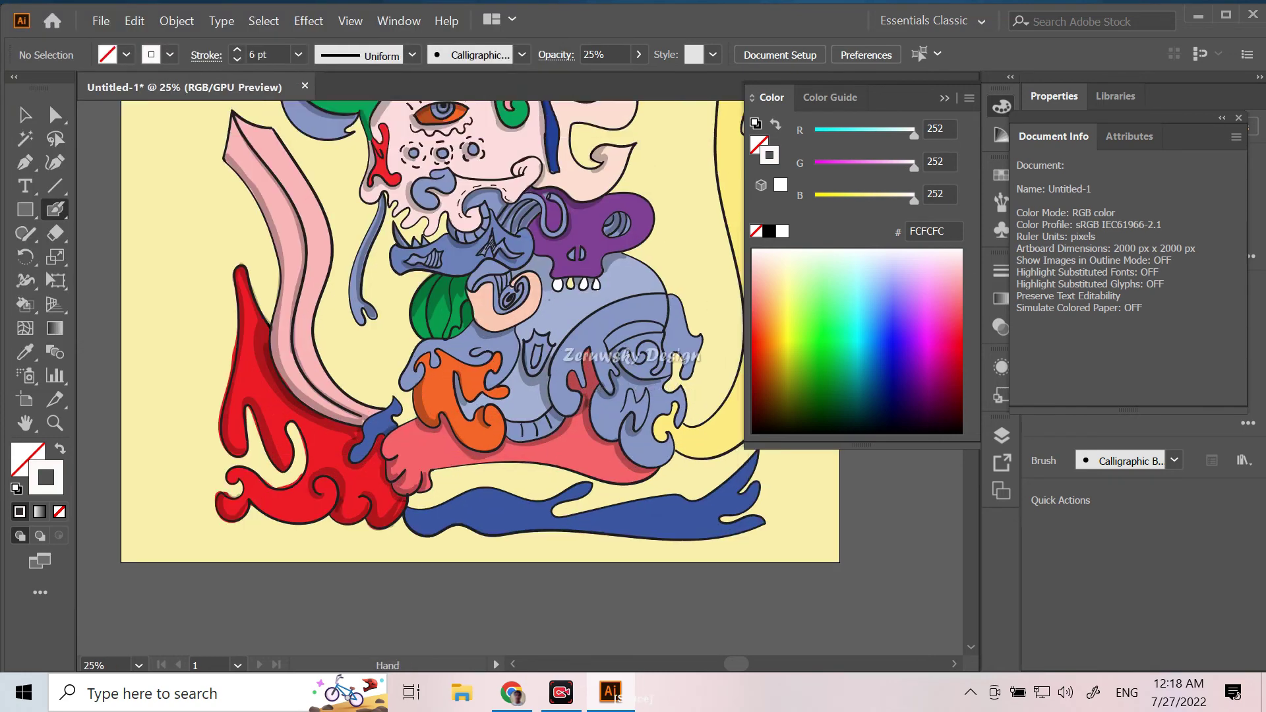
{"action": "left_click_drag", "start_coordinate": [572, 235], "coordinate": [544, 480]}
{"action": "left_click_drag", "start_coordinate": [592, 283], "coordinate": [591, 260]}
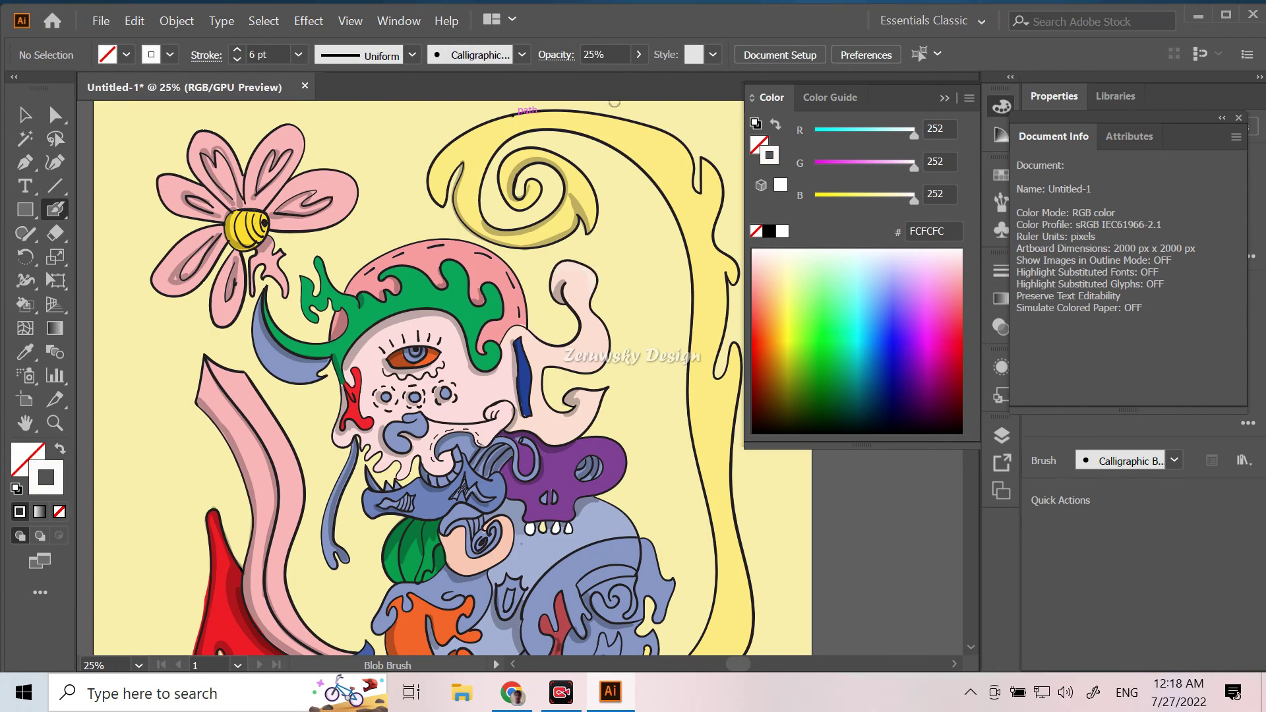
{"action": "key", "text": "5"}
{"action": "left_click_drag", "start_coordinate": [558, 273], "coordinate": [591, 262]}
{"action": "left_click_drag", "start_coordinate": [354, 281], "coordinate": [461, 243]}
{"action": "key", "text": "ctrl+z"}
Step: Try white highlights on the green leaf, blue crescent and flower petals, undoing most of them
{"action": "left_click_drag", "start_coordinate": [492, 284], "coordinate": [495, 304]}
{"action": "key", "text": "ctrl+z"}
{"action": "key", "text": "ctrl+z"}
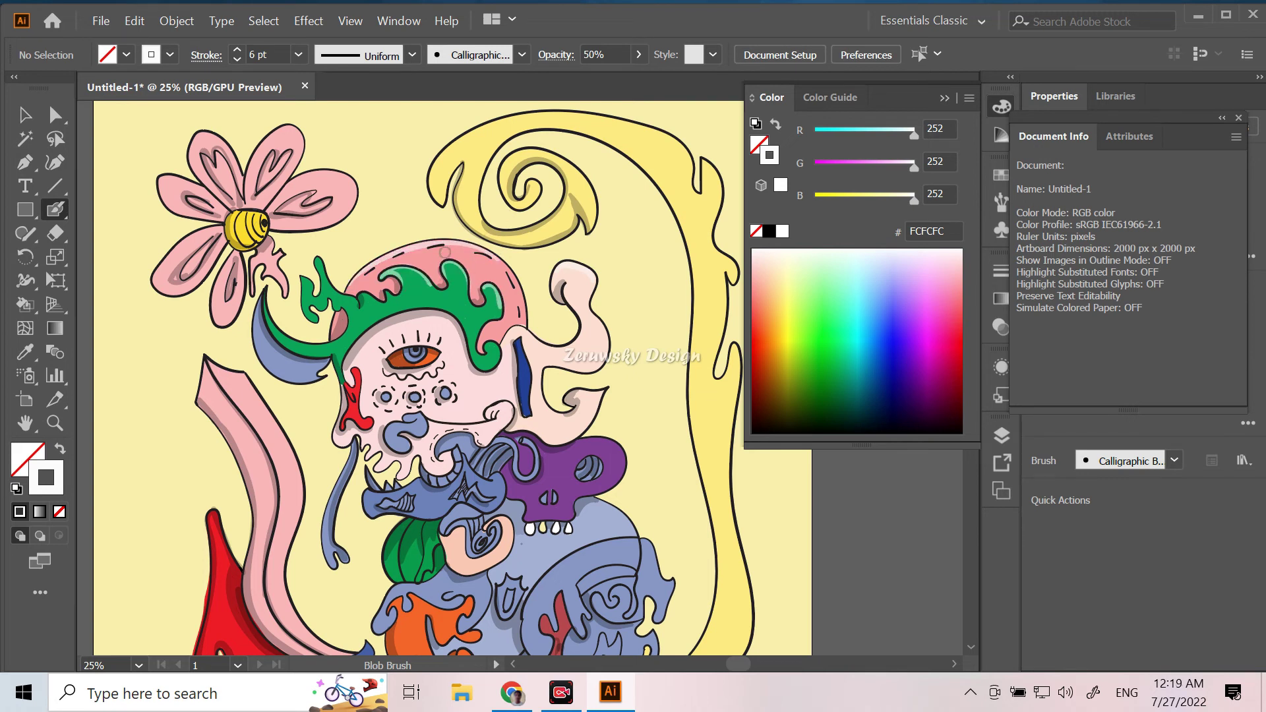
{"action": "key", "text": "ctrl+z"}
{"action": "left_click_drag", "start_coordinate": [320, 269], "coordinate": [318, 260]}
{"action": "mouse_move", "coordinate": [272, 294]}
{"action": "left_mouse_down"}
{"action": "mouse_move", "coordinate": [266, 322]}
{"action": "mouse_move", "coordinate": [324, 345]}
{"action": "left_mouse_up"}
{"action": "key", "text": "ctrl+z"}
{"action": "key", "text": "ctrl+z"}
{"action": "left_click_drag", "start_coordinate": [264, 292], "coordinate": [311, 346]}
{"action": "key", "text": "ctrl+z"}
{"action": "mouse_move", "coordinate": [345, 217]}
{"action": "left_mouse_down"}
{"action": "mouse_move", "coordinate": [351, 187]}
{"action": "mouse_move", "coordinate": [300, 173]}
{"action": "mouse_move", "coordinate": [347, 204]}
{"action": "left_mouse_up"}
{"action": "key", "text": "ctrl+z"}
{"action": "key", "text": "ctrl+z"}
{"action": "key", "text": "ctrl+z"}
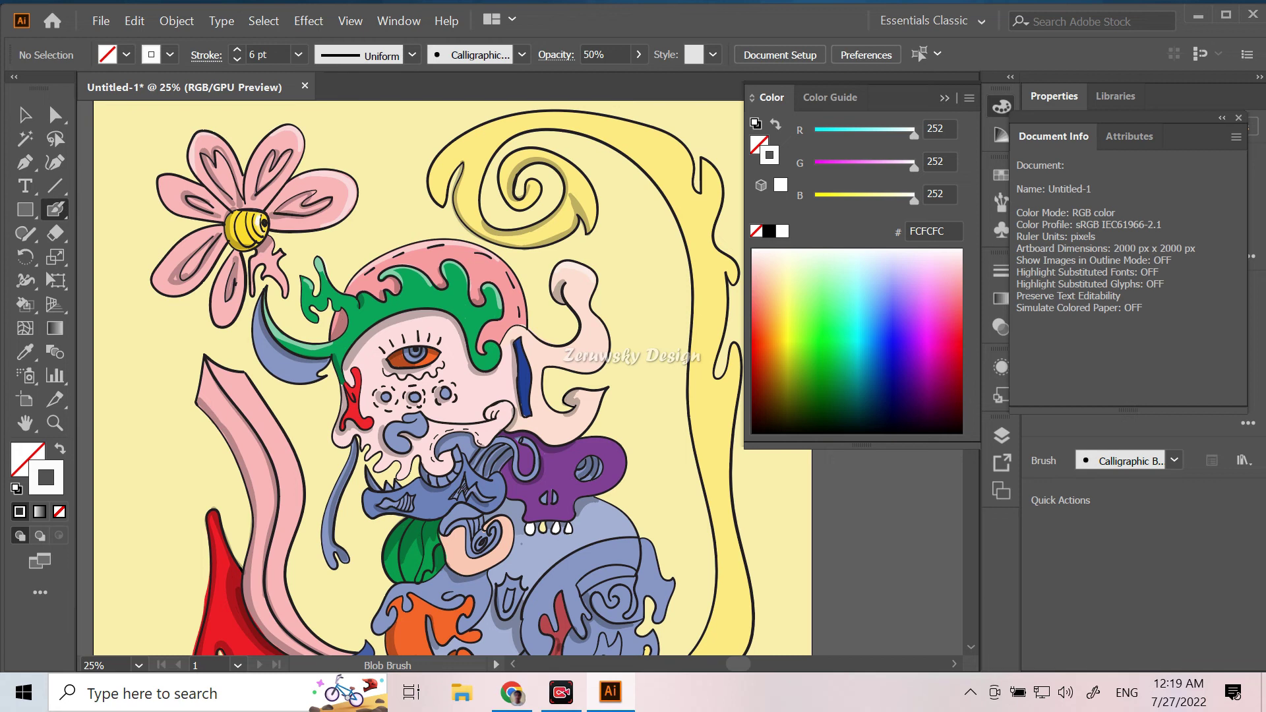
{"action": "left_click_drag", "start_coordinate": [181, 176], "coordinate": [182, 212]}
{"action": "key", "text": "ctrl+z"}
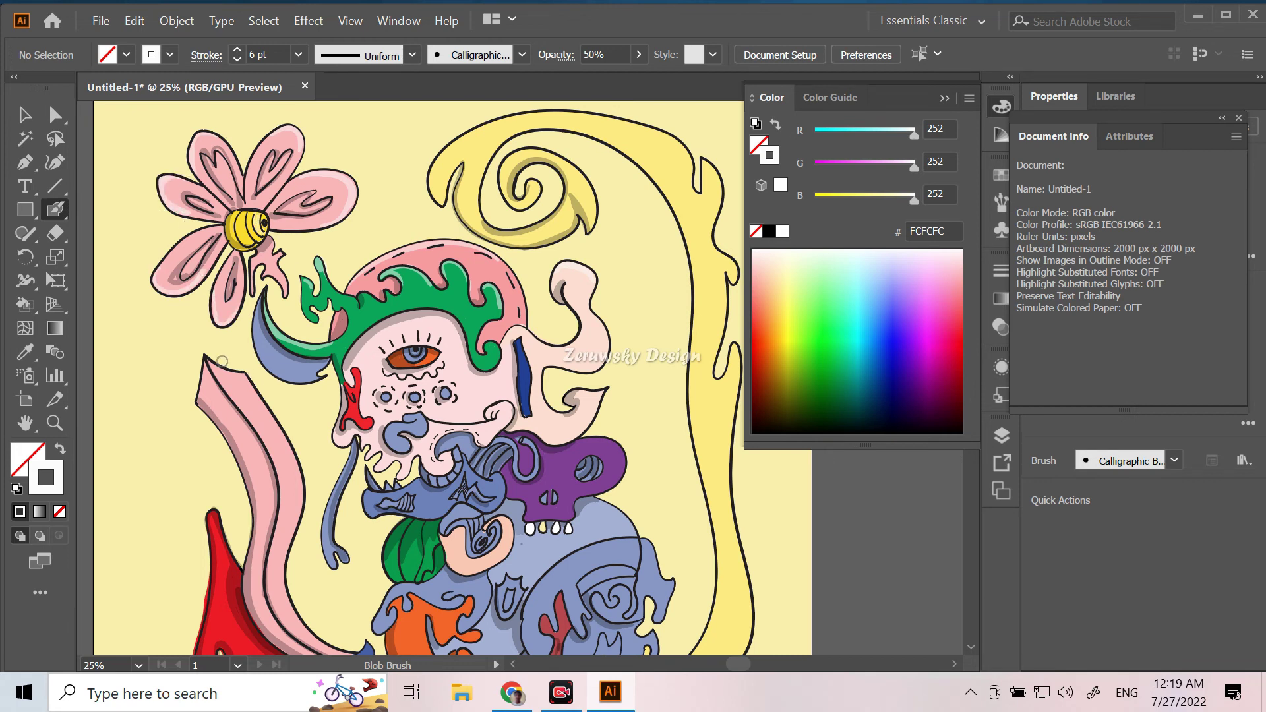
Step: Highlight the pink ribbon's upper edge, the purple skull and the blue skull's top and inner arc
{"action": "mouse_move", "coordinate": [237, 367]}
{"action": "left_mouse_down"}
{"action": "mouse_move", "coordinate": [297, 462]}
{"action": "mouse_move", "coordinate": [351, 650]}
{"action": "left_mouse_up"}
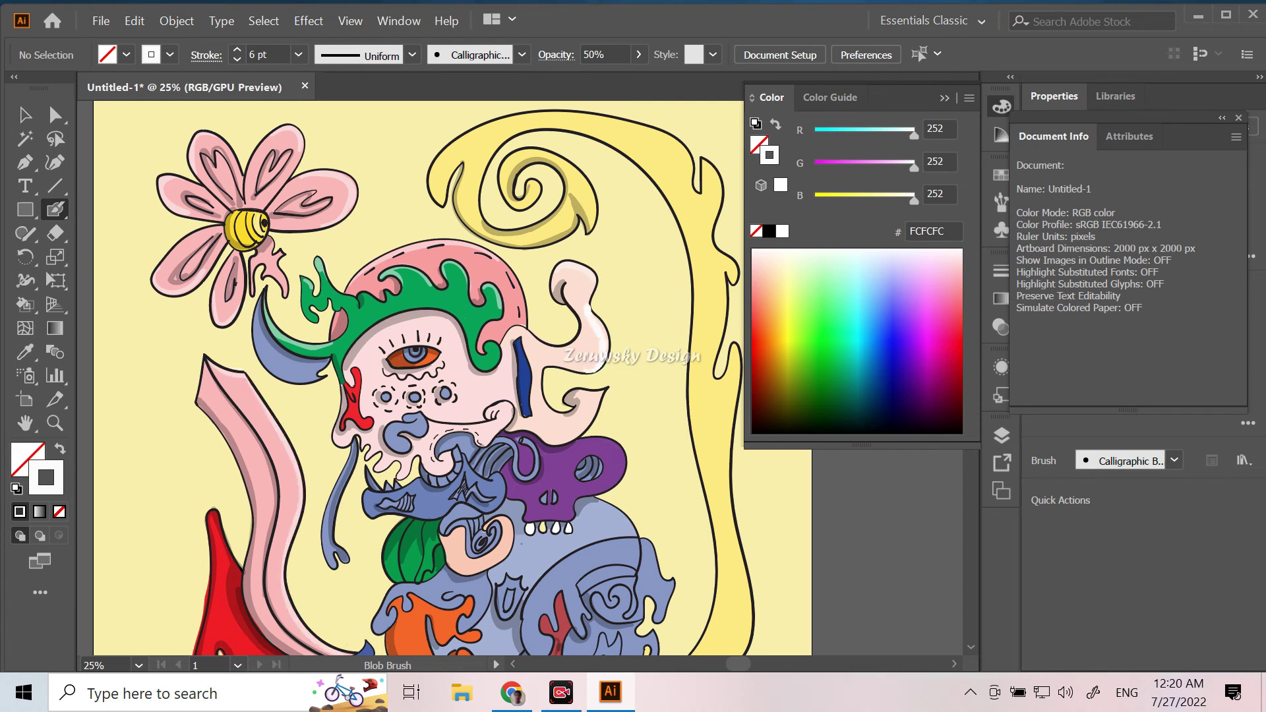
{"action": "left_click_drag", "start_coordinate": [602, 436], "coordinate": [620, 445]}
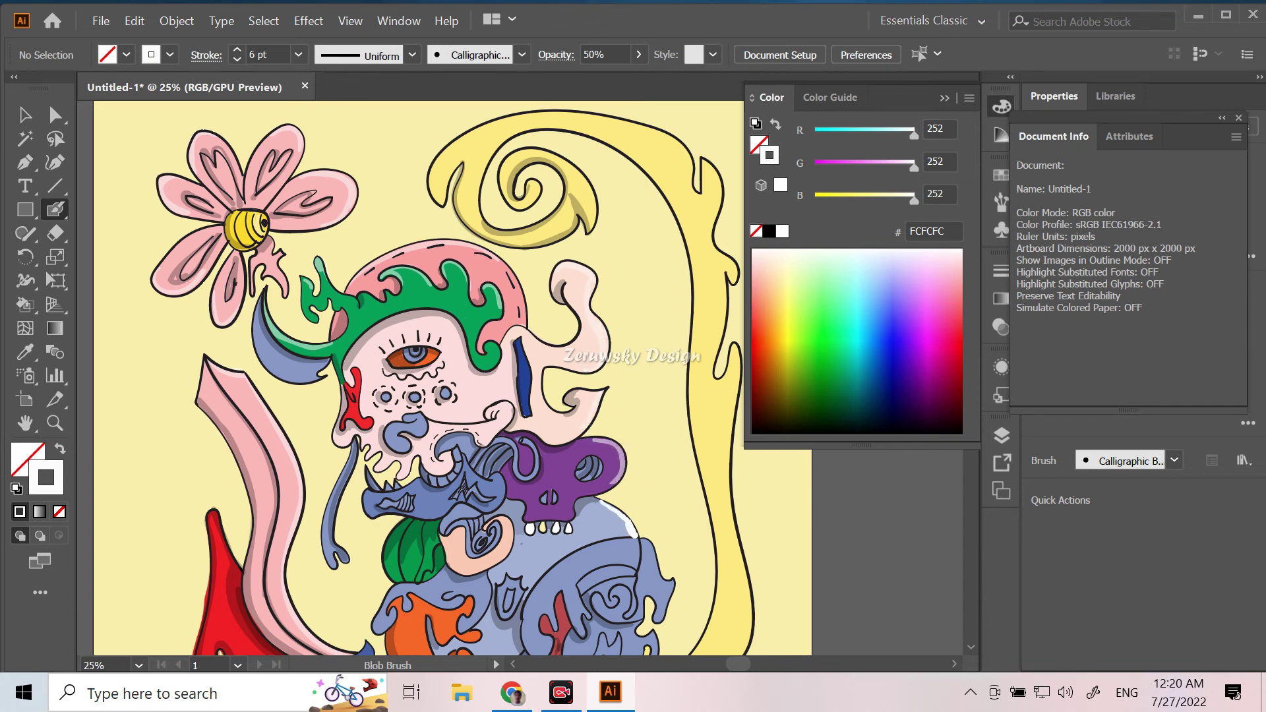
{"action": "mouse_move", "coordinate": [702, 523]}
{"action": "left_mouse_down"}
{"action": "mouse_move", "coordinate": [527, 315]}
{"action": "mouse_move", "coordinate": [478, 367]}
{"action": "mouse_move", "coordinate": [491, 405]}
{"action": "left_mouse_up"}
{"action": "left_click_drag", "start_coordinate": [373, 364], "coordinate": [458, 330]}
{"action": "left_click_drag", "start_coordinate": [403, 375], "coordinate": [457, 358]}
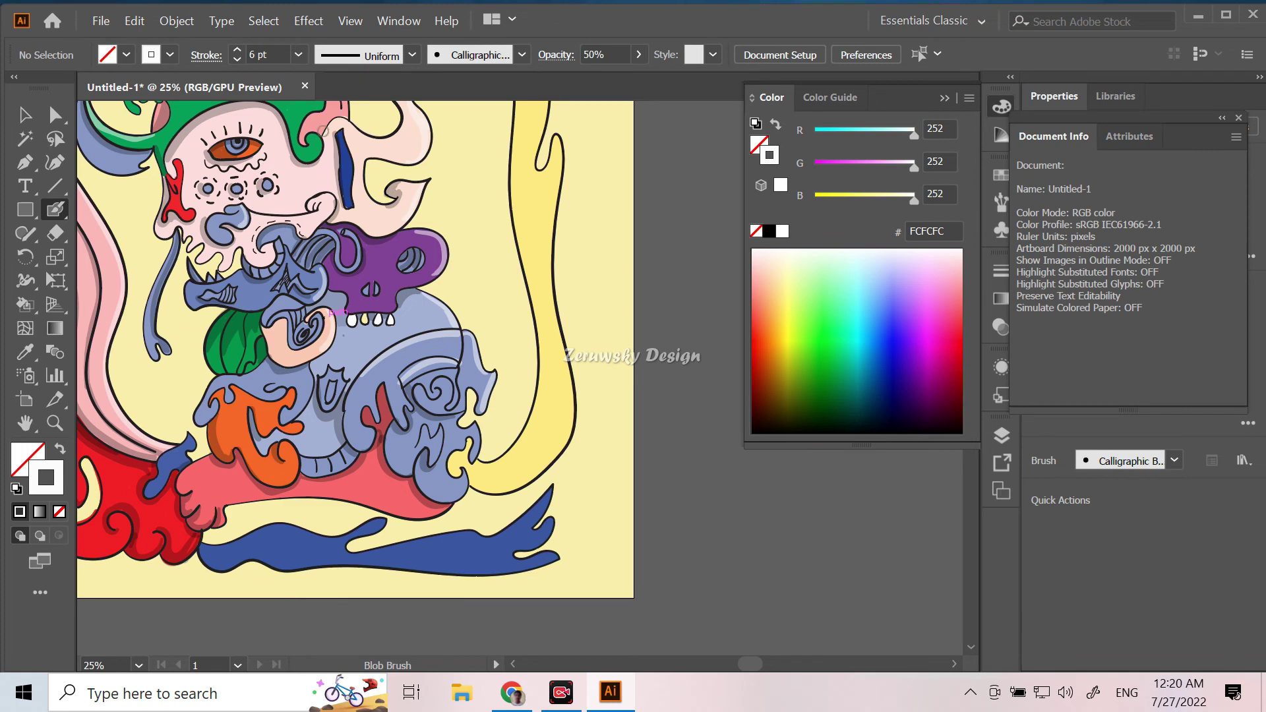
Step: Paint translucent highlights along the top swirl's arc and on the blue wave tip
{"action": "mouse_move", "coordinate": [351, 114]}
{"action": "left_mouse_down"}
{"action": "mouse_move", "coordinate": [283, 230]}
{"action": "mouse_move", "coordinate": [351, 290]}
{"action": "left_mouse_up"}
{"action": "scroll", "coordinate": [500, 360], "scroll_direction": "up", "scroll_amount": 5}
{"action": "left_click_drag", "start_coordinate": [193, 296], "coordinate": [389, 221]}
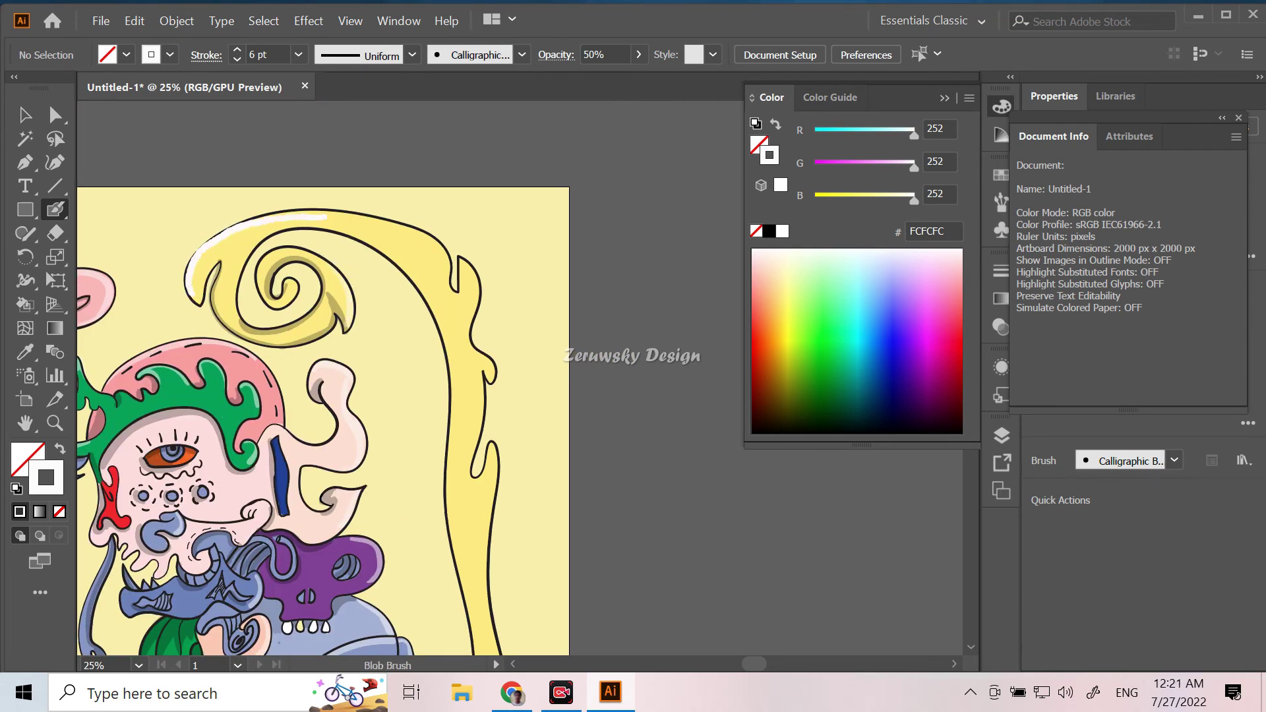
{"action": "left_click_drag", "start_coordinate": [461, 258], "coordinate": [476, 278]}
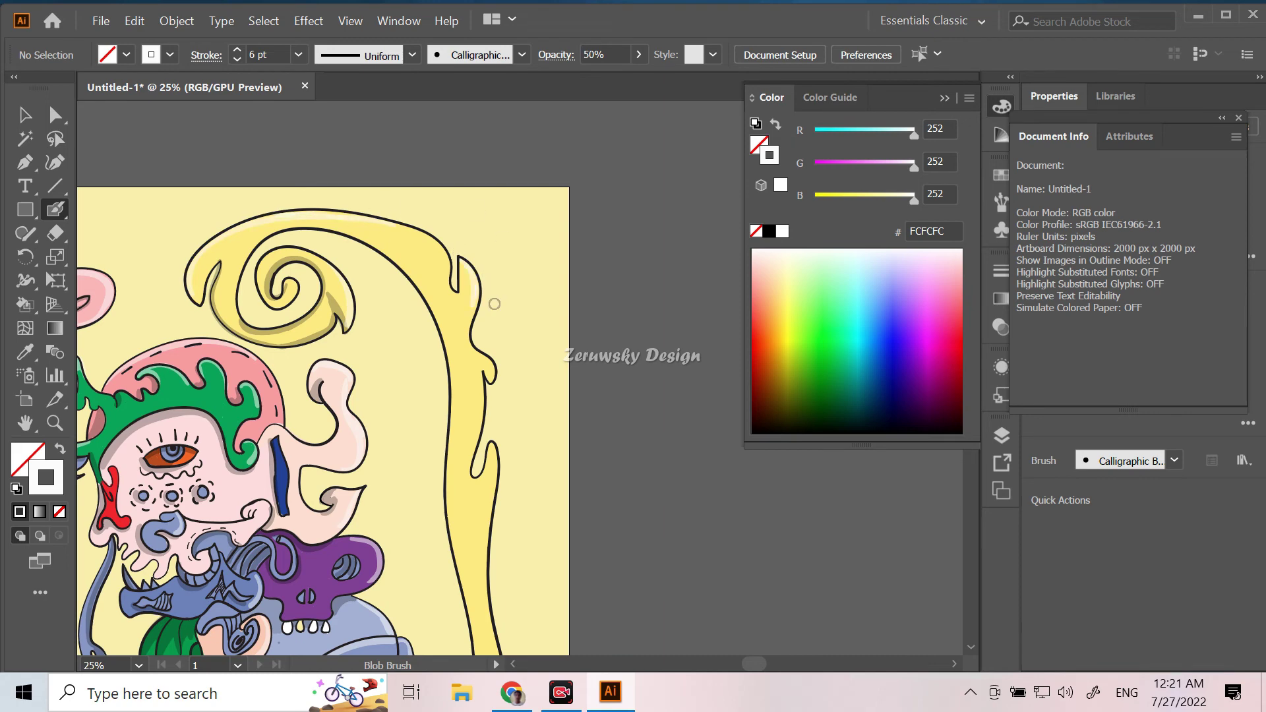
{"action": "key", "text": "ctrl+minus"}
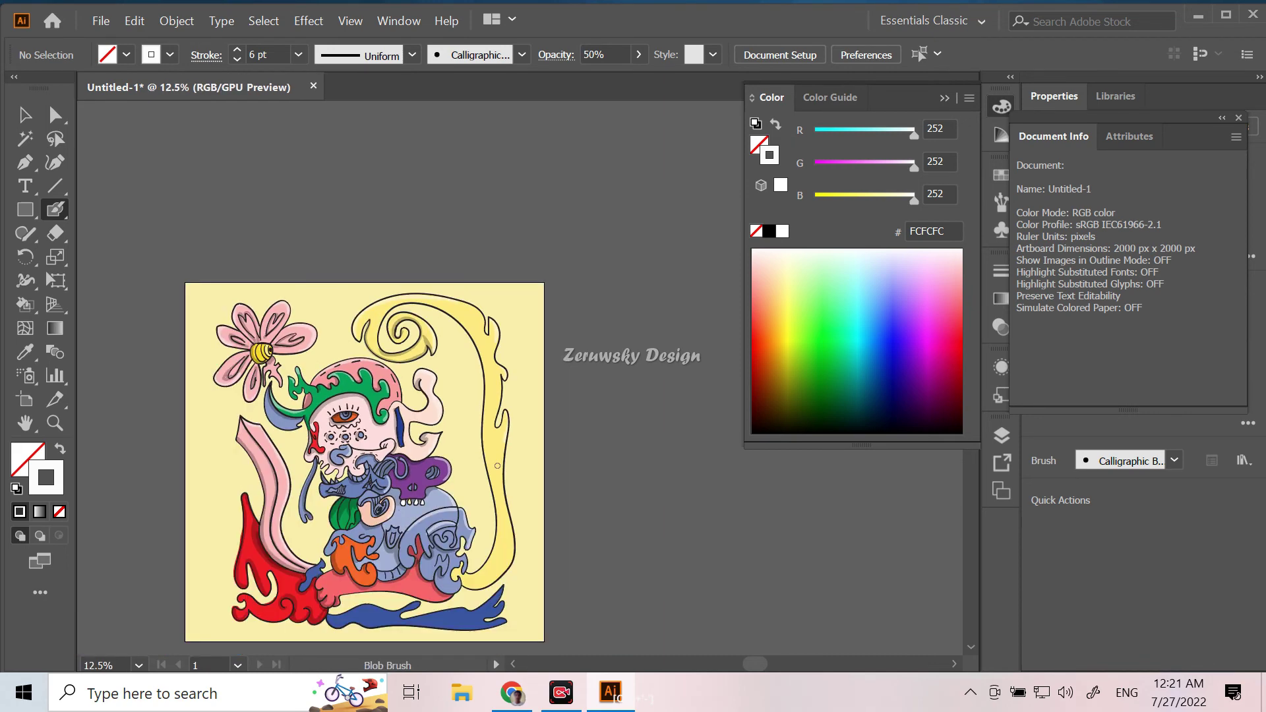
{"action": "scroll", "coordinate": [462, 436], "scroll_direction": "down", "scroll_amount": 5}
{"action": "left_click_drag", "start_coordinate": [489, 403], "coordinate": [508, 385]}
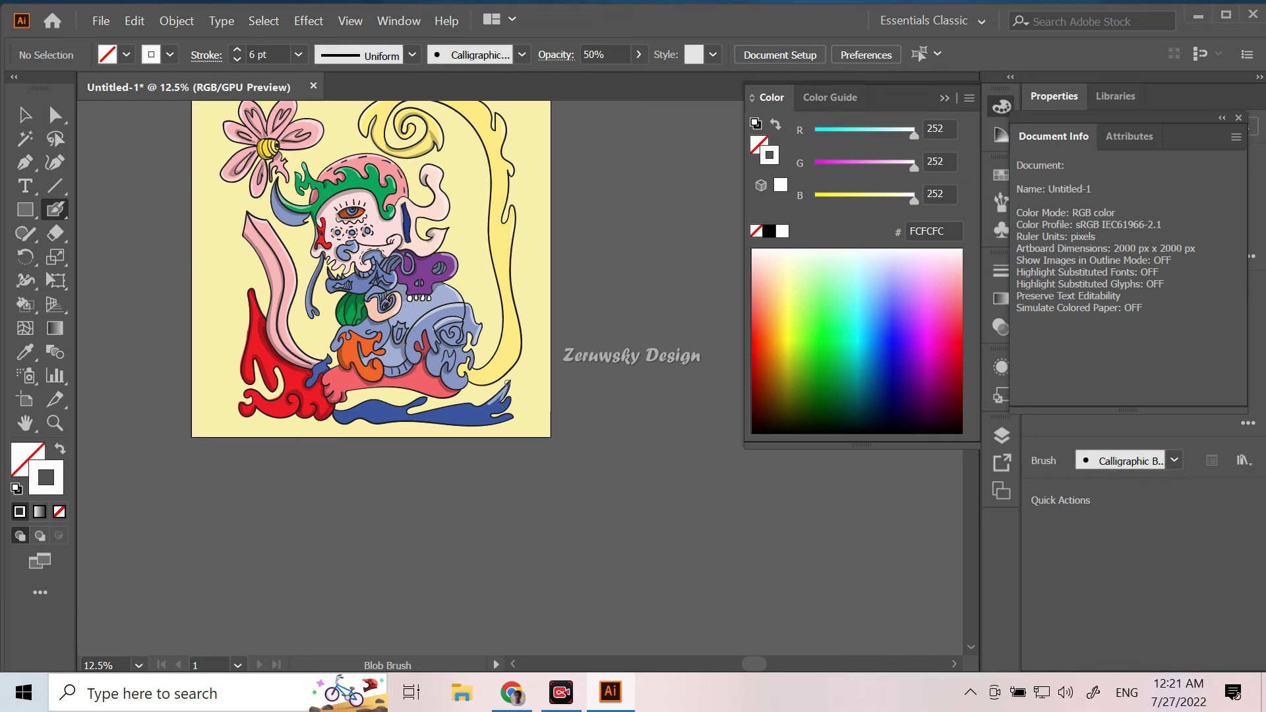
Step: Highlight the red shape's left edge, then check the artwork's object counts in Document Info
{"action": "left_click_drag", "start_coordinate": [256, 298], "coordinate": [252, 348]}
{"action": "key", "text": "ctrl+minus"}
{"action": "key", "text": "v"}
{"action": "key", "text": "ctrl+a"}
{"action": "left_click", "coordinate": [1237, 136]}
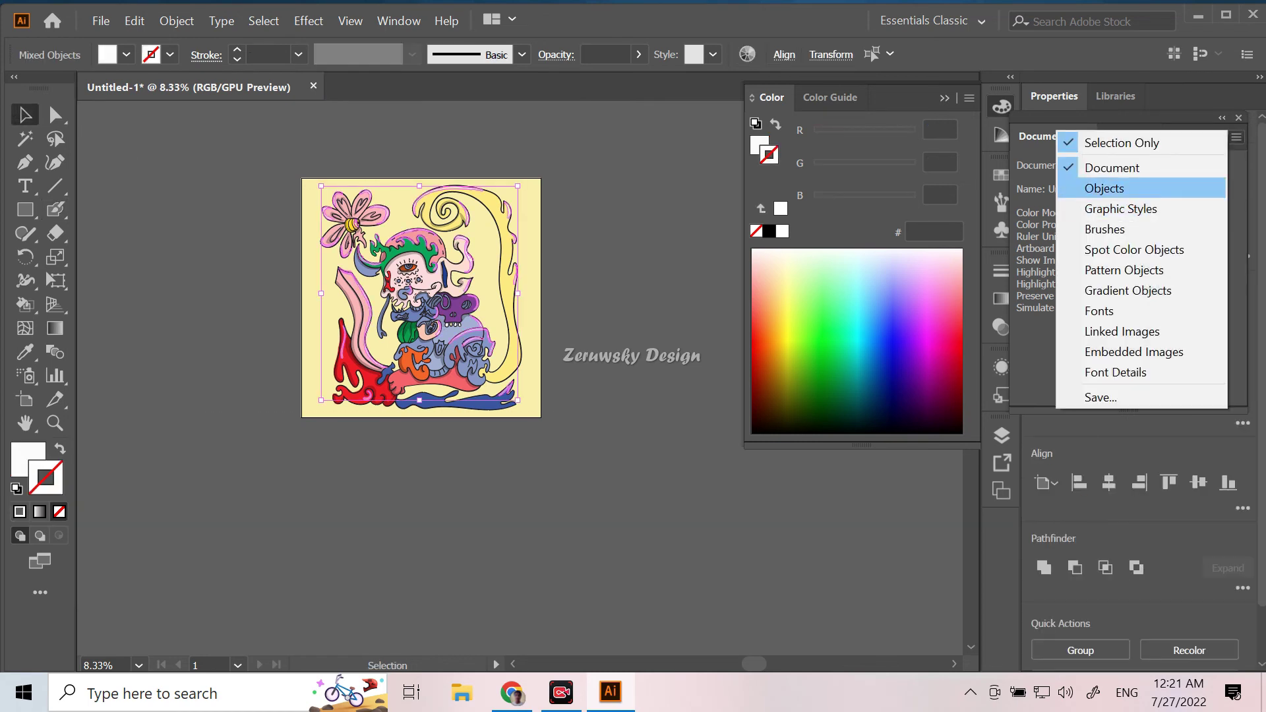
{"action": "left_click", "coordinate": [1108, 189]}
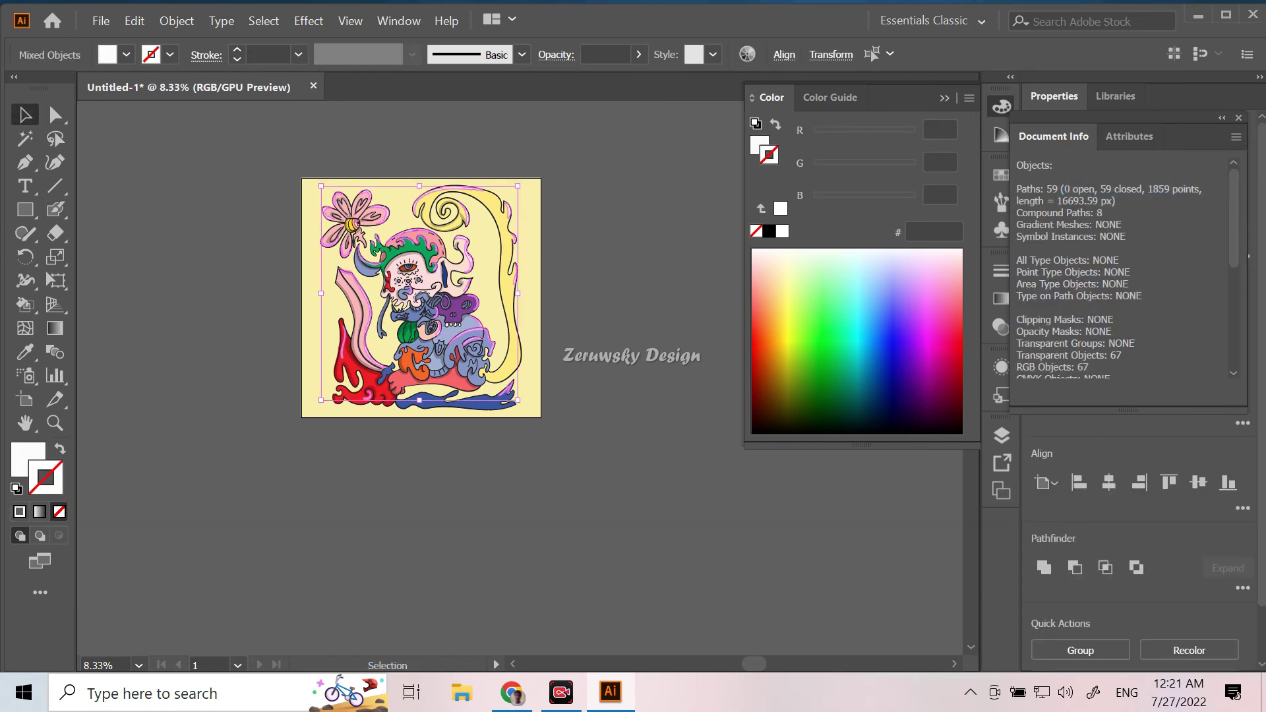
{"action": "key", "text": "ctrl+shift+a"}
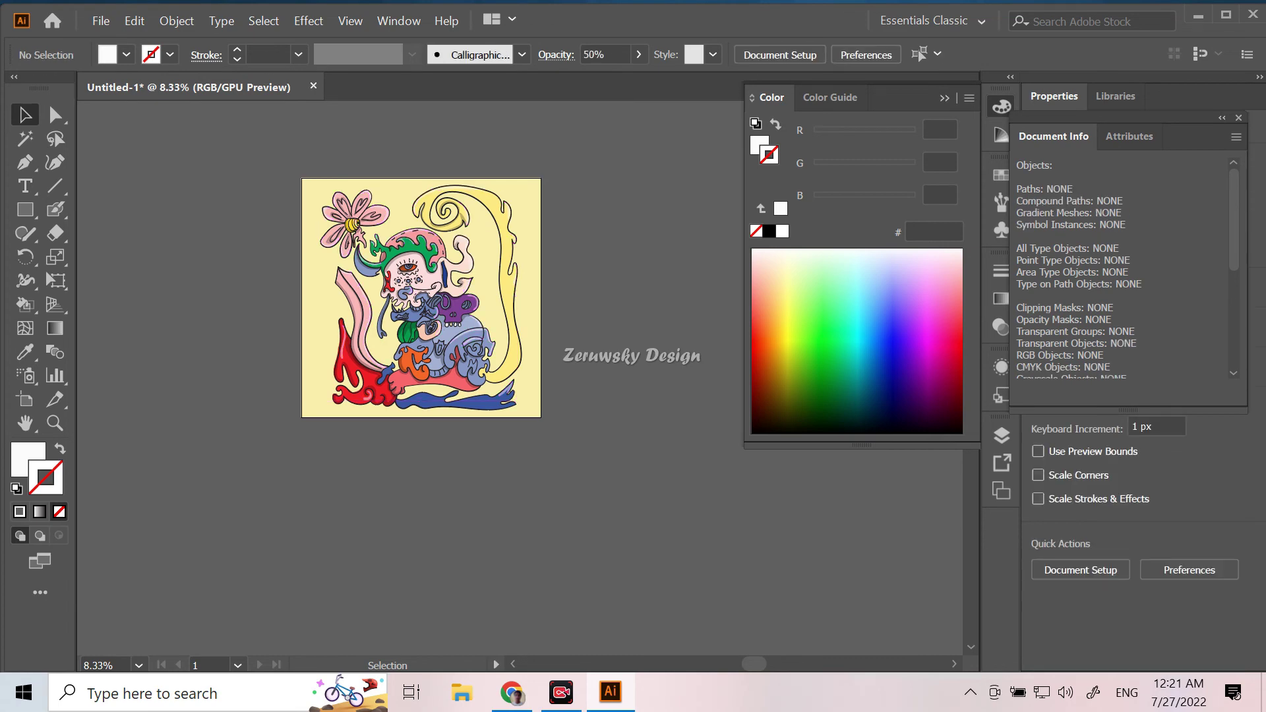
{"action": "key", "text": "ctrl+a"}
{"action": "key", "text": "ctrl+shift+a"}
Step: Cancel a Save As, then open the Layers panel and unlock the locked layers
{"action": "left_click", "coordinate": [101, 20]}
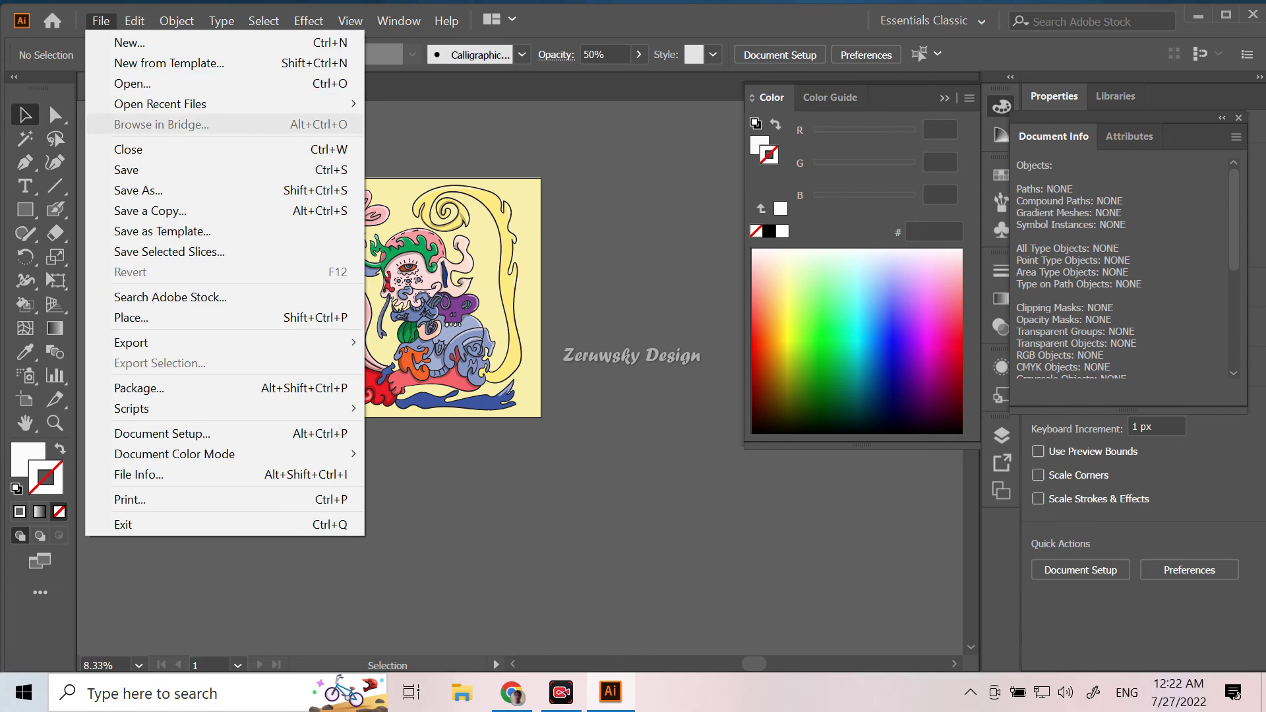
{"action": "left_click", "coordinate": [169, 189]}
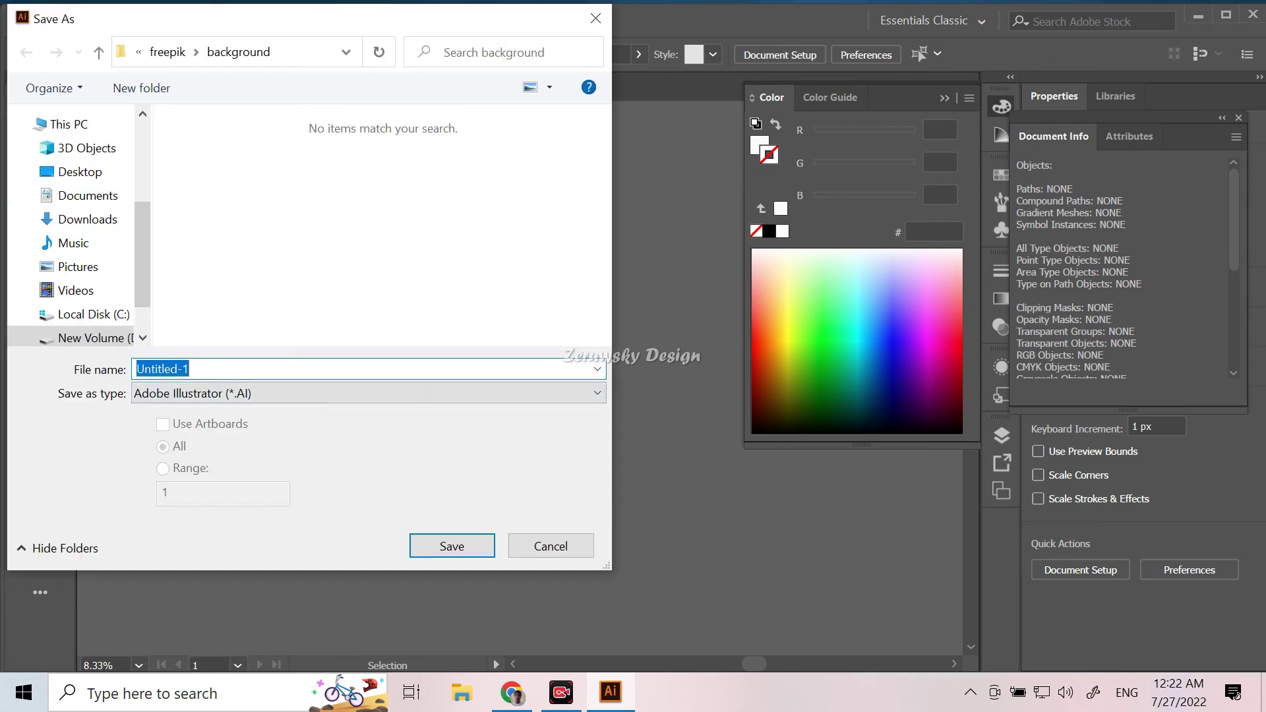
{"action": "key", "text": "Escape"}
{"action": "left_click", "coordinate": [1002, 434]}
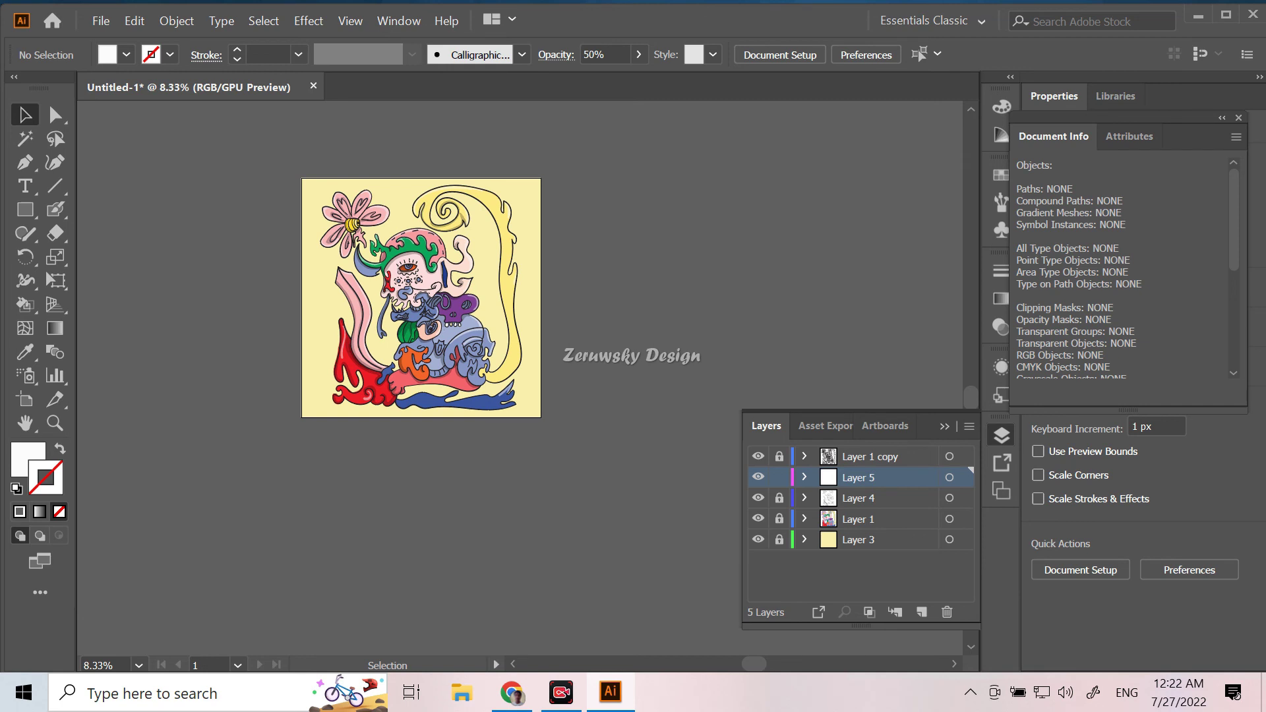
{"action": "left_click", "coordinate": [779, 477], "text": "alt"}
Step: Unlock the layers and rename them LINE ART, HIGHLIGHT, SHADOW, BASE COLOR and BACKGROUND
{"action": "left_click", "coordinate": [871, 457]}
{"action": "double_click", "coordinate": [870, 457]}
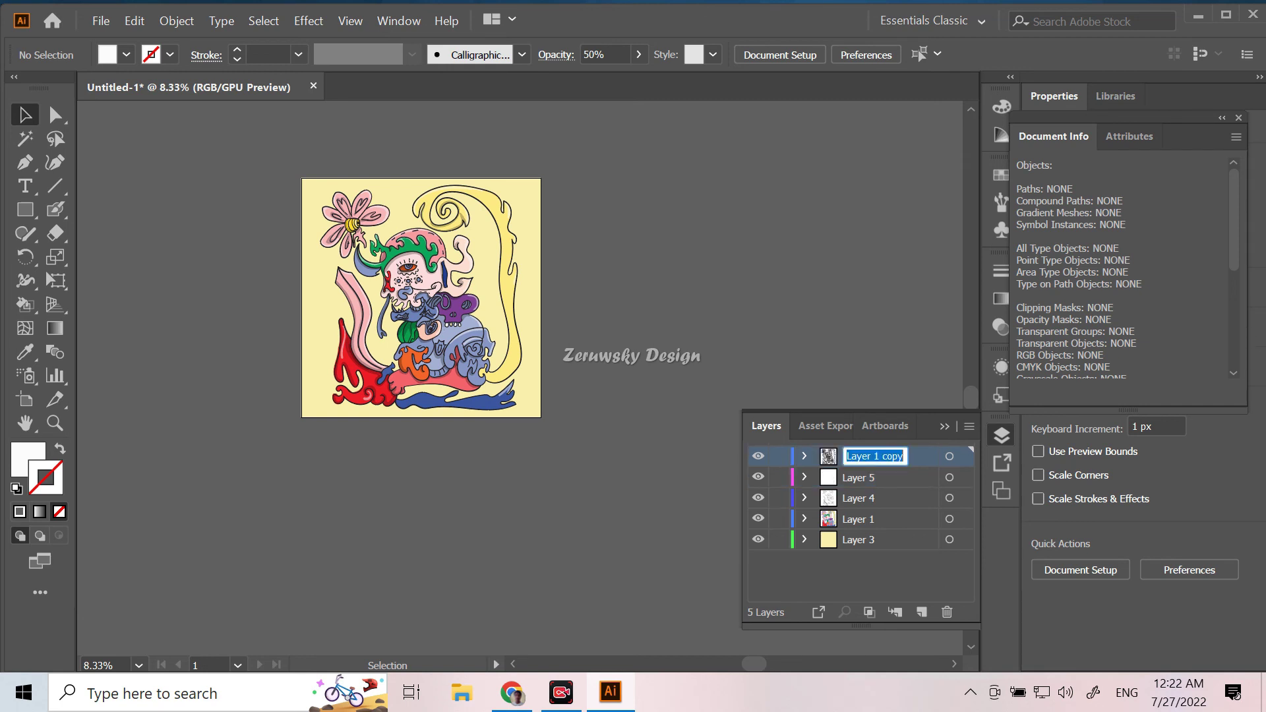
{"action": "type", "text": "LINE ART"}
{"action": "key", "text": "Tab"}
{"action": "type", "text": "HI"}
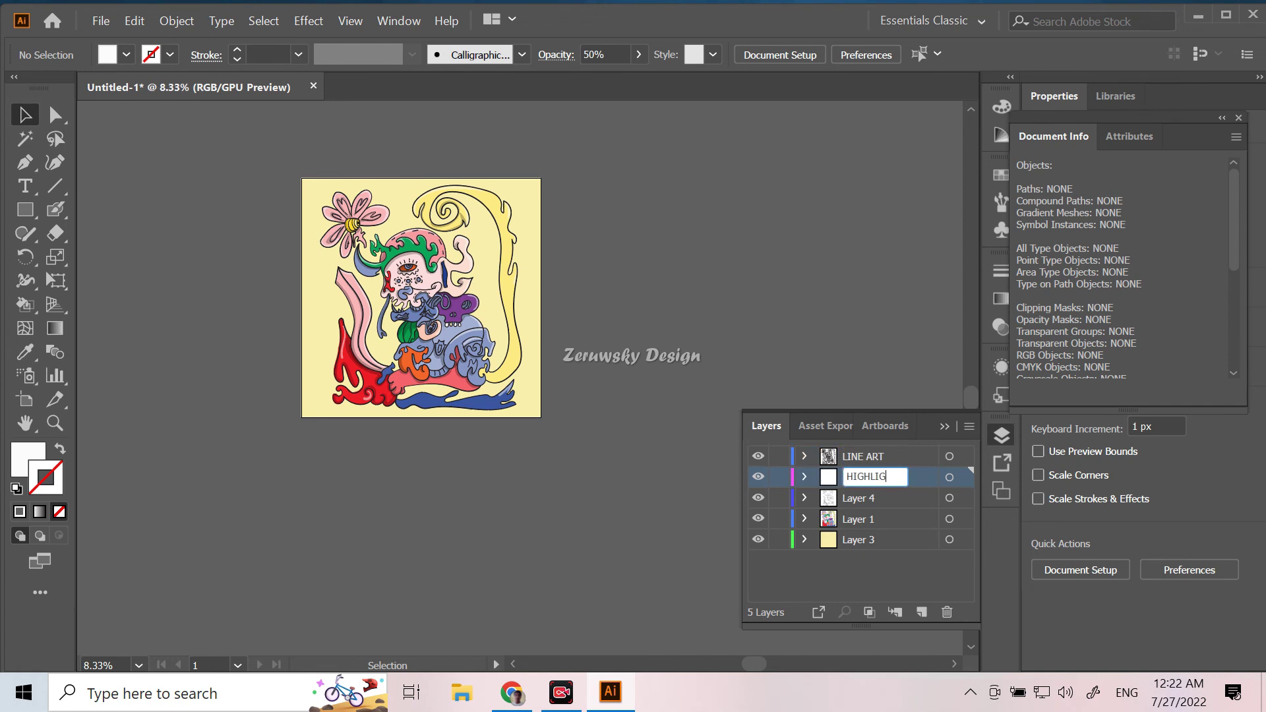
{"action": "key", "text": "Tab"}
{"action": "type", "text": "SHADOW"}
{"action": "key", "text": "Return"}
{"action": "double_click", "coordinate": [829, 519]}
{"action": "type", "text": "BASE COLOR"}
{"action": "key", "text": "Return"}
{"action": "double_click", "coordinate": [829, 540]}
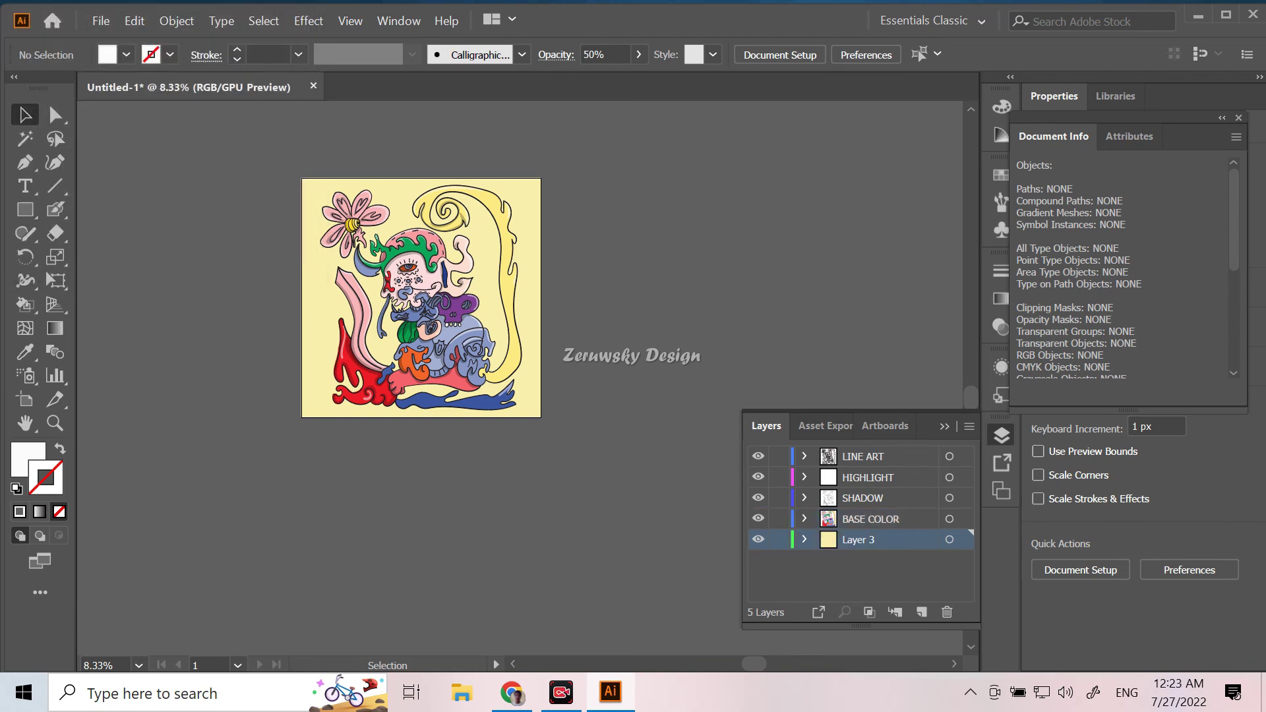
{"action": "type", "text": "BACKGROUND"}
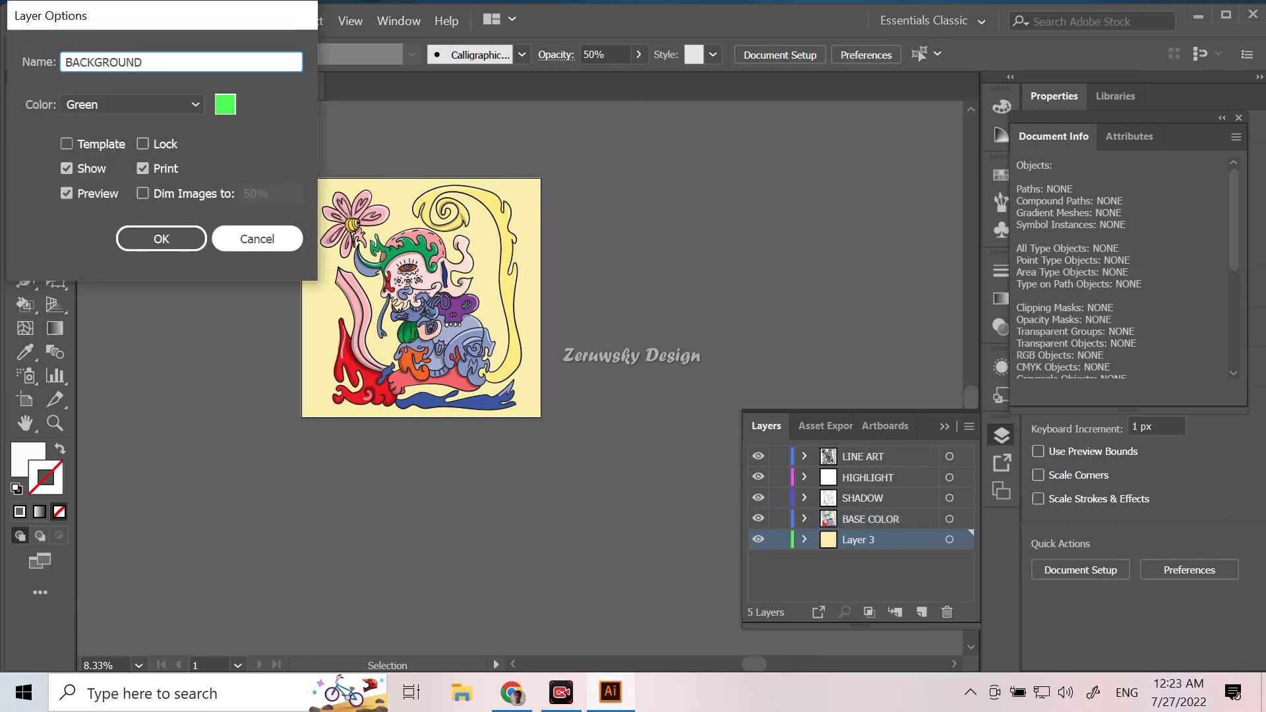
{"action": "key", "text": "Return"}
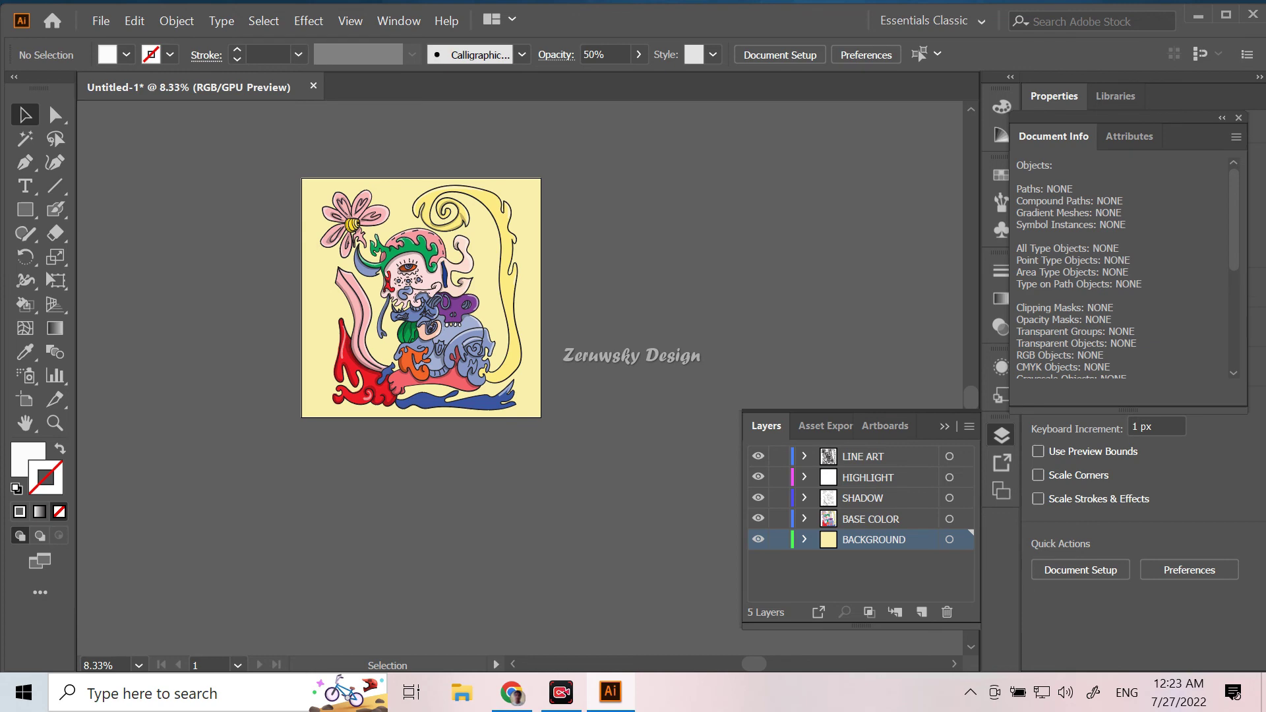
Step: Zoom the artwork to 16.67% and start saving the document under a new name
{"action": "key", "text": "ctrl+equal"}
{"action": "key", "text": "ctrl+equal"}
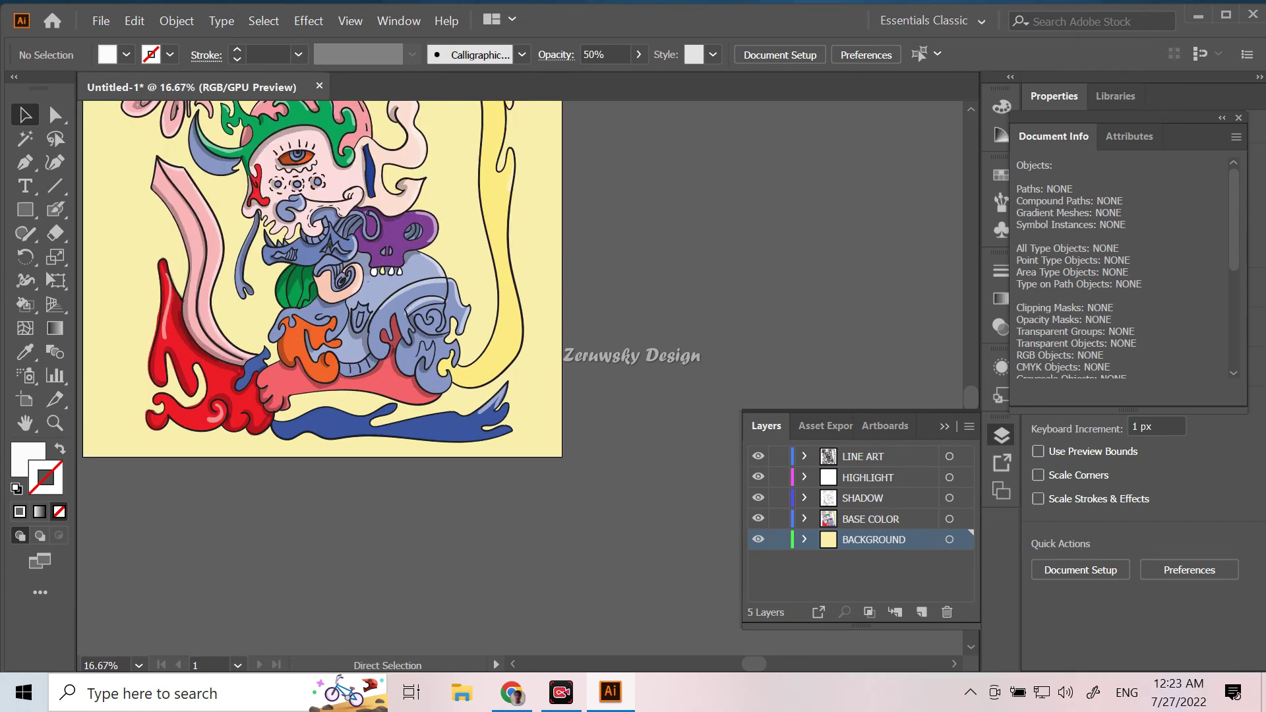
{"action": "left_click_drag", "start_coordinate": [548, 461], "coordinate": [632, 480]}
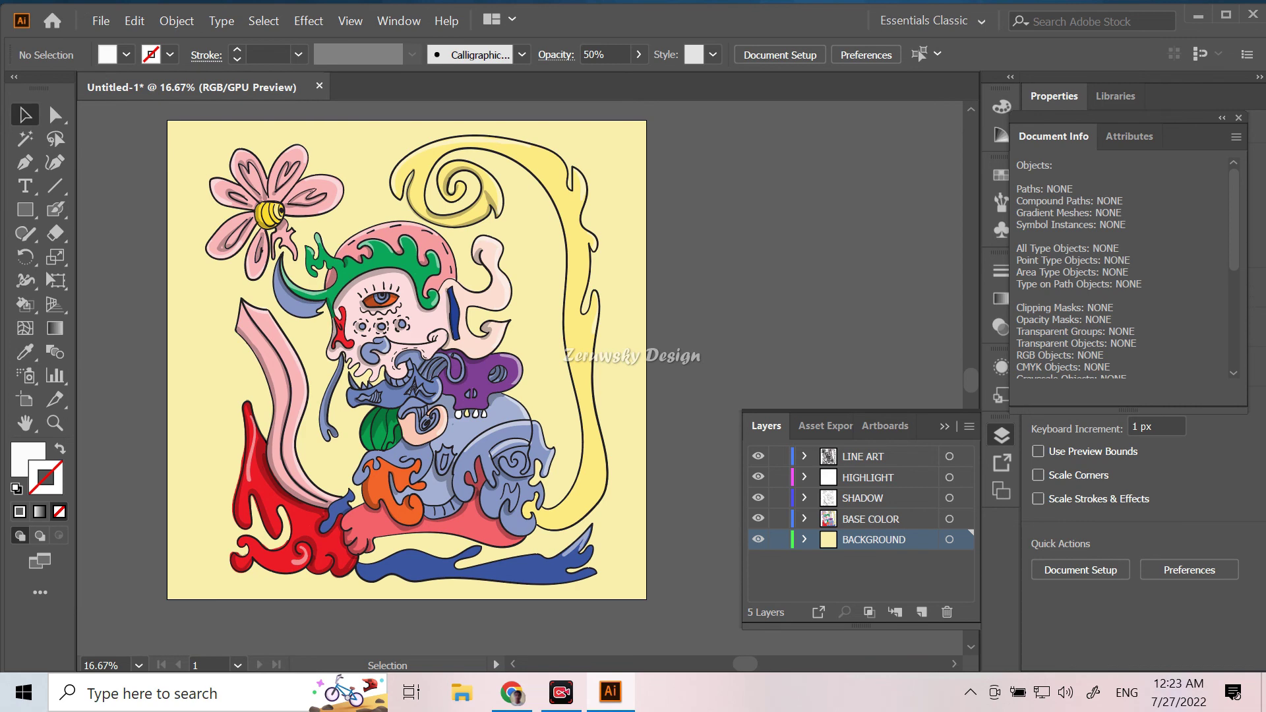
{"action": "left_click", "coordinate": [101, 21]}
{"action": "left_click", "coordinate": [132, 192]}
{"action": "type", "text": "ABSTRACK DOODLE"}
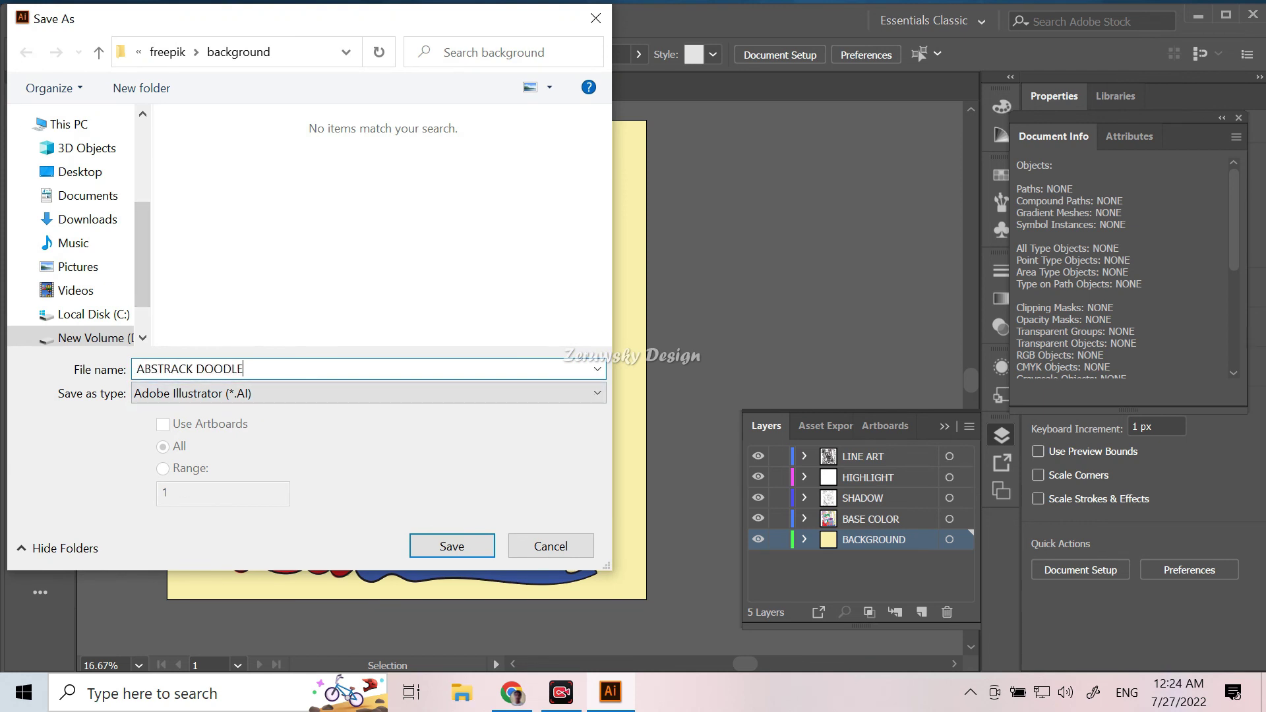
Step: Save ABSTRACK DOODLE as an Illustrator 10 EPS file, accepting the legacy format warning
{"action": "key", "text": "Tab"}
{"action": "key", "text": "alt+Down"}
{"action": "key", "text": "Down"}
{"action": "key", "text": "Down"}
{"action": "key", "text": "Return"}
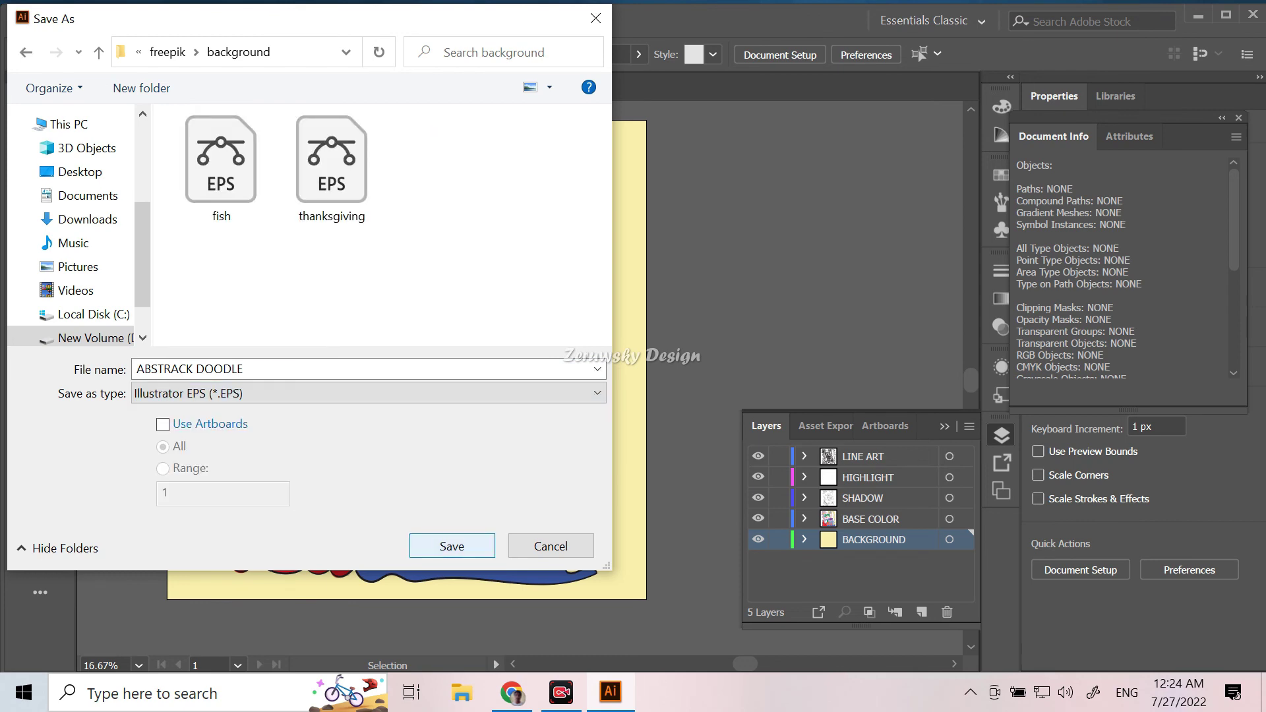
{"action": "key", "text": "Return"}
{"action": "key", "text": "alt+Down"}
{"action": "key", "text": "Down"}
{"action": "key", "text": "Down"}
{"action": "key", "text": "Down"}
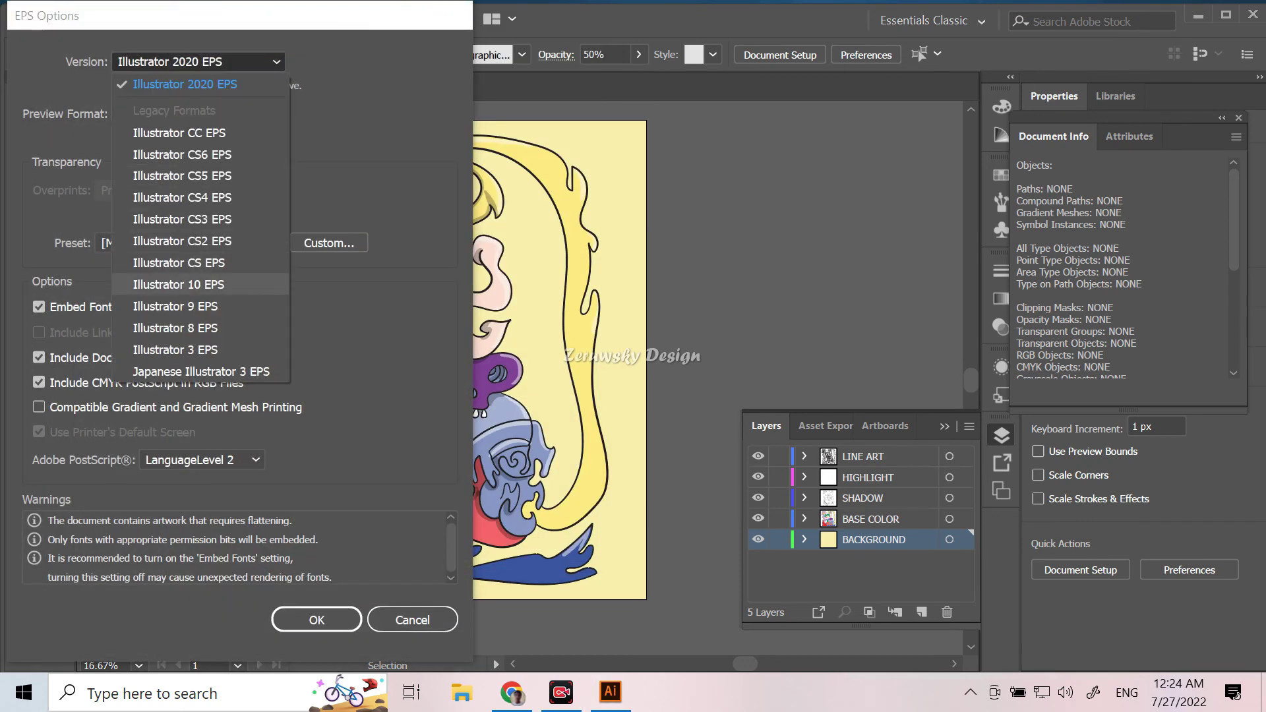
{"action": "key", "text": "Return"}
{"action": "key", "text": "Return"}
Step: Export a 2000 px JPEG named ABSTRACK-DOODLE via Save for Web into the illustration folder
{"action": "key", "text": "Return"}
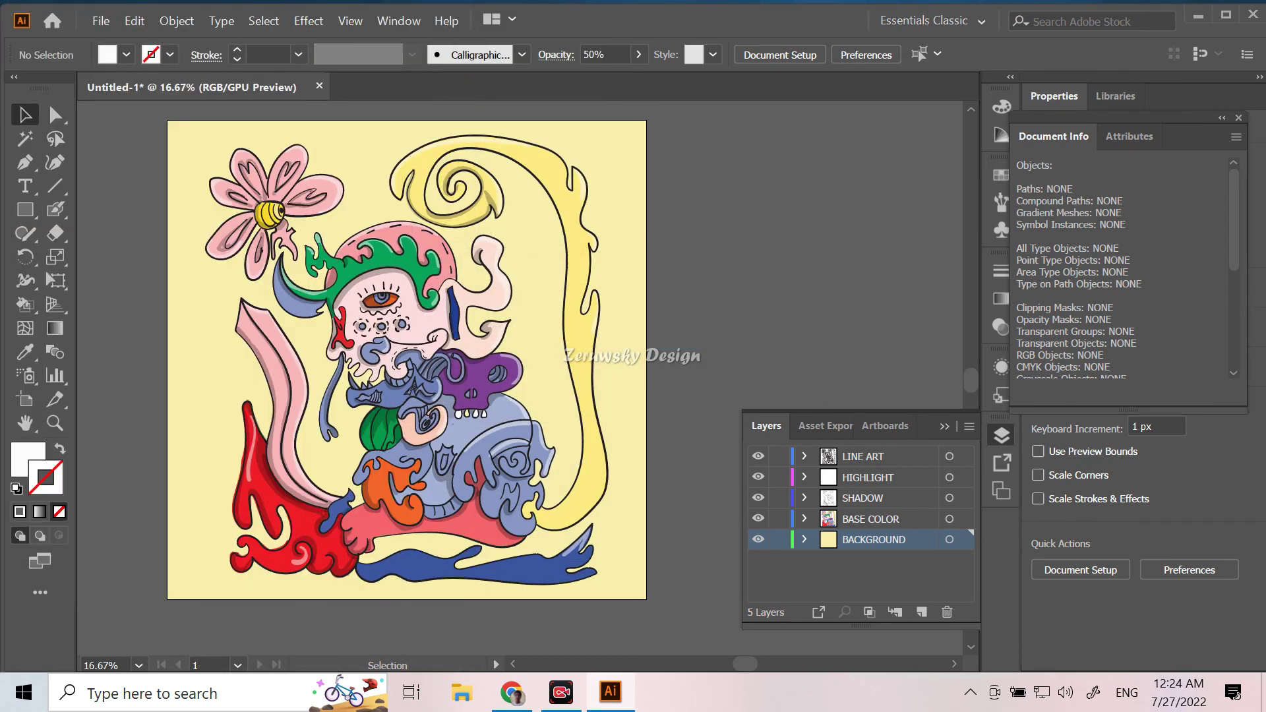
{"action": "key", "text": "alt+f"}
{"action": "key", "text": "Down"}
{"action": "key", "text": "Down"}
{"action": "key", "text": "Down"}
{"action": "key", "text": "Down"}
{"action": "key", "text": "Right"}
{"action": "key", "text": "Down"}
{"action": "key", "text": "Down"}
{"action": "key", "text": "Return"}
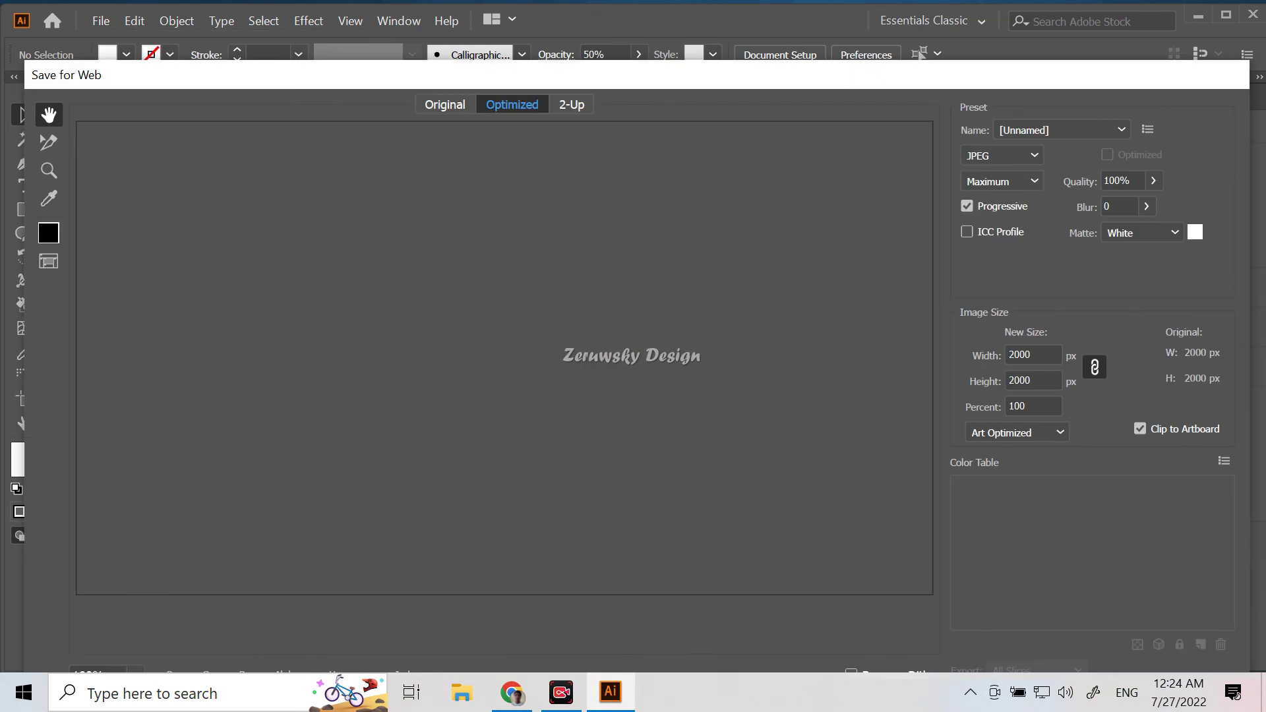
{"action": "key", "text": "Return"}
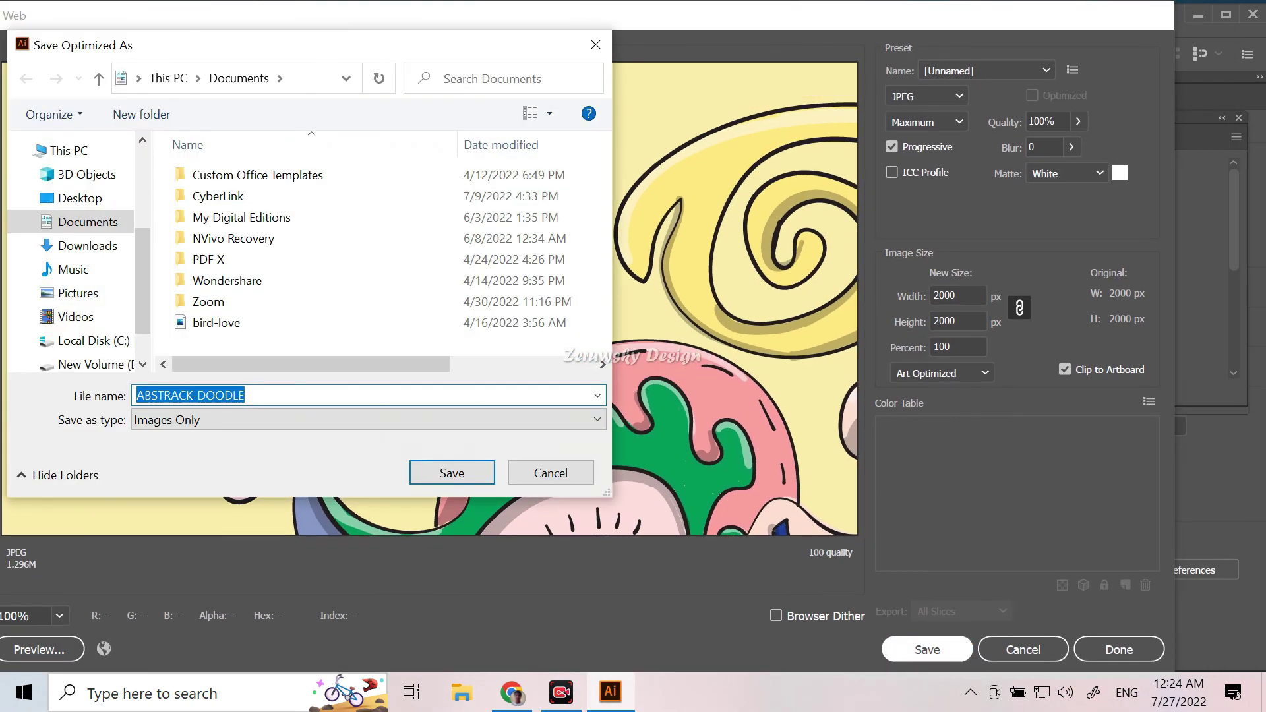
{"action": "double_click", "coordinate": [210, 217]}
{"action": "double_click", "coordinate": [224, 301]}
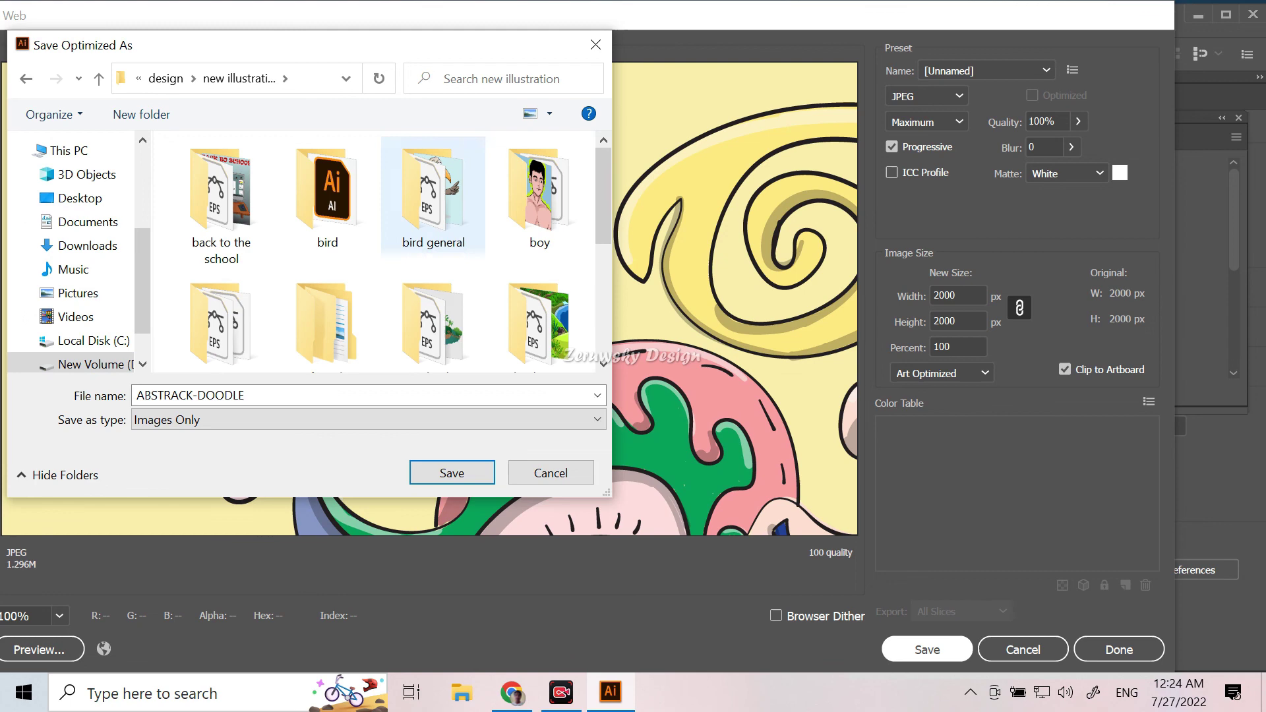
{"action": "key", "text": "Return"}
{"action": "key", "text": "Return"}
{"action": "key", "text": "Return"}
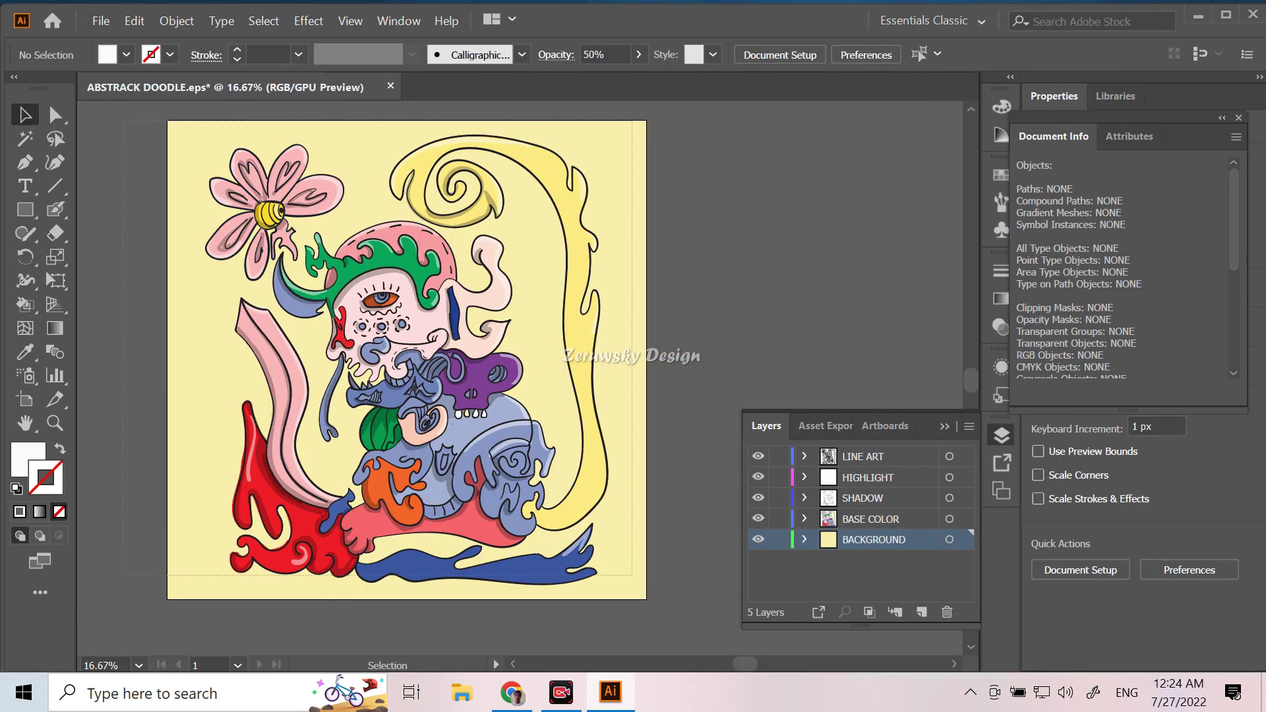
{"action": "key", "text": "ctrl+a"}
{"action": "key", "text": "alt+e"}
Step: Open Recolor Artwork from the Edit Colors recolour-with-preset menu
{"action": "key", "text": "Down"}
{"action": "key", "text": "Down"}
{"action": "key", "text": "Down"}
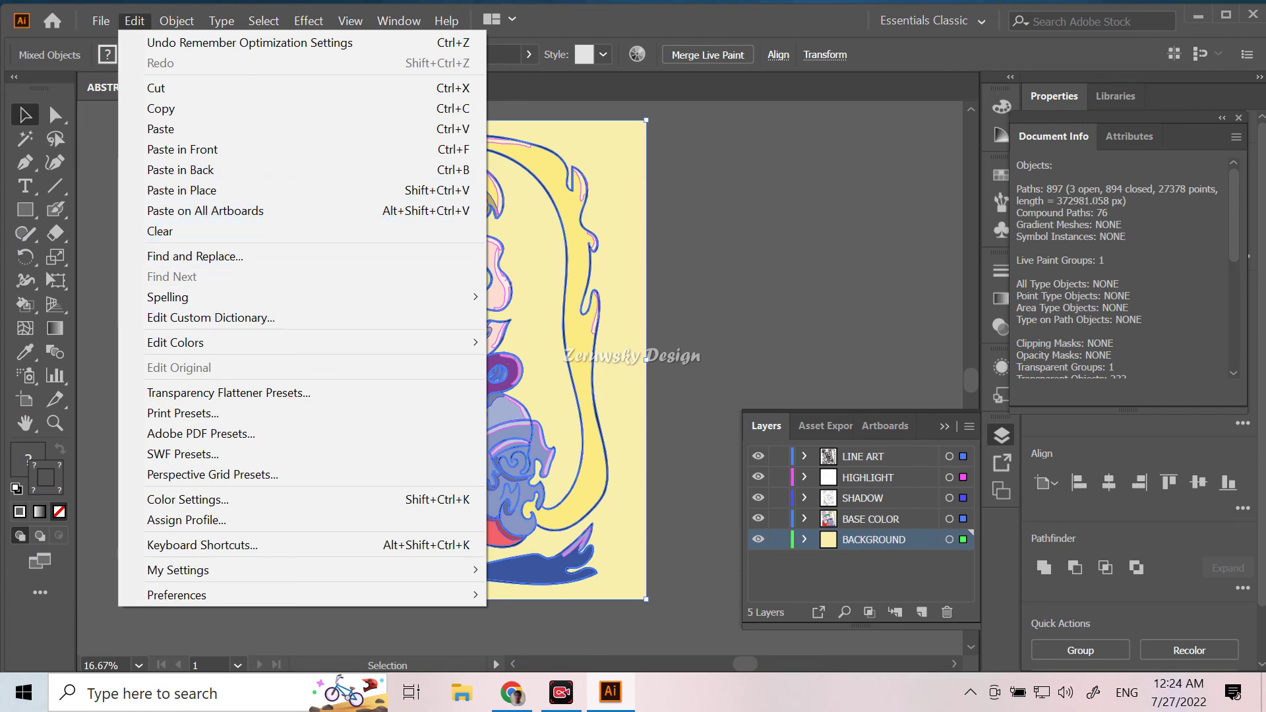
{"action": "key", "text": "Right"}
{"action": "key", "text": "Down"}
{"action": "key", "text": "Right"}
{"action": "key", "text": "Down"}
{"action": "key", "text": "Down"}
{"action": "key", "text": "Return"}
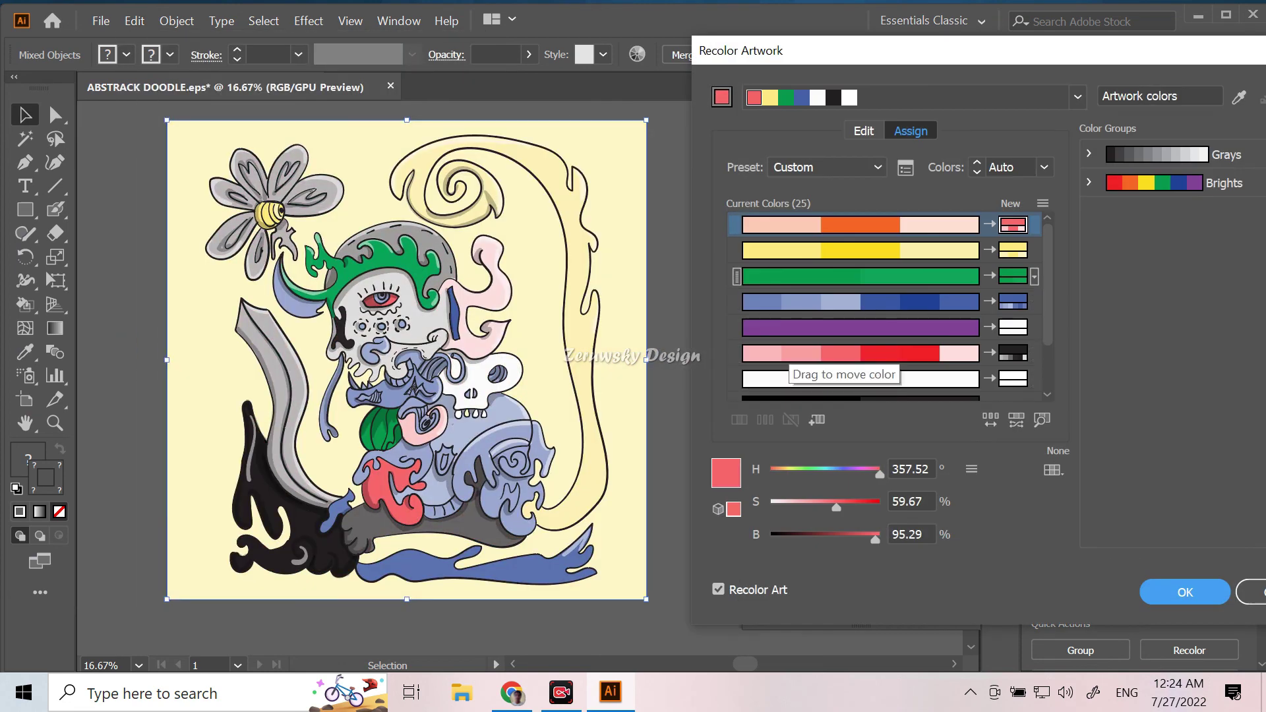
Step: On the colour wheel, shift the red, green and yellow hue markers
{"action": "left_click", "coordinate": [840, 250]}
{"action": "left_click", "coordinate": [840, 353]}
{"action": "left_click", "coordinate": [841, 250]}
{"action": "left_click", "coordinate": [841, 276]}
{"action": "left_click", "coordinate": [864, 131]}
{"action": "mouse_move", "coordinate": [956, 280]}
{"action": "left_mouse_down"}
{"action": "mouse_move", "coordinate": [974, 269]}
{"action": "mouse_move", "coordinate": [925, 347]}
{"action": "mouse_move", "coordinate": [864, 340]}
{"action": "left_mouse_up"}
{"action": "left_click_drag", "start_coordinate": [783, 295], "coordinate": [814, 266]}
{"action": "left_click_drag", "start_coordinate": [881, 222], "coordinate": [903, 210]}
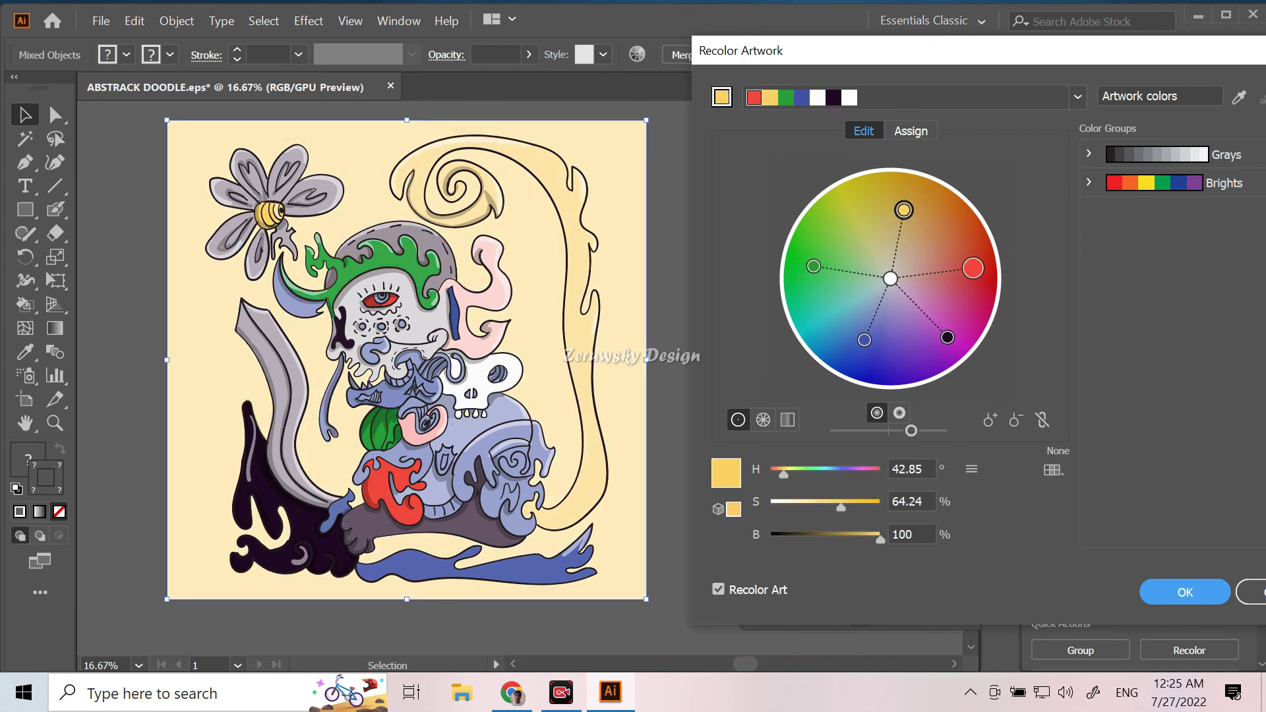
Step: Add yellow-green, purple and magenta colours, then retune the blue, red and orange hues
{"action": "left_click", "coordinate": [990, 419]}
{"action": "left_click", "coordinate": [853, 234]}
{"action": "left_click", "coordinate": [991, 419]}
{"action": "left_click", "coordinate": [903, 356]}
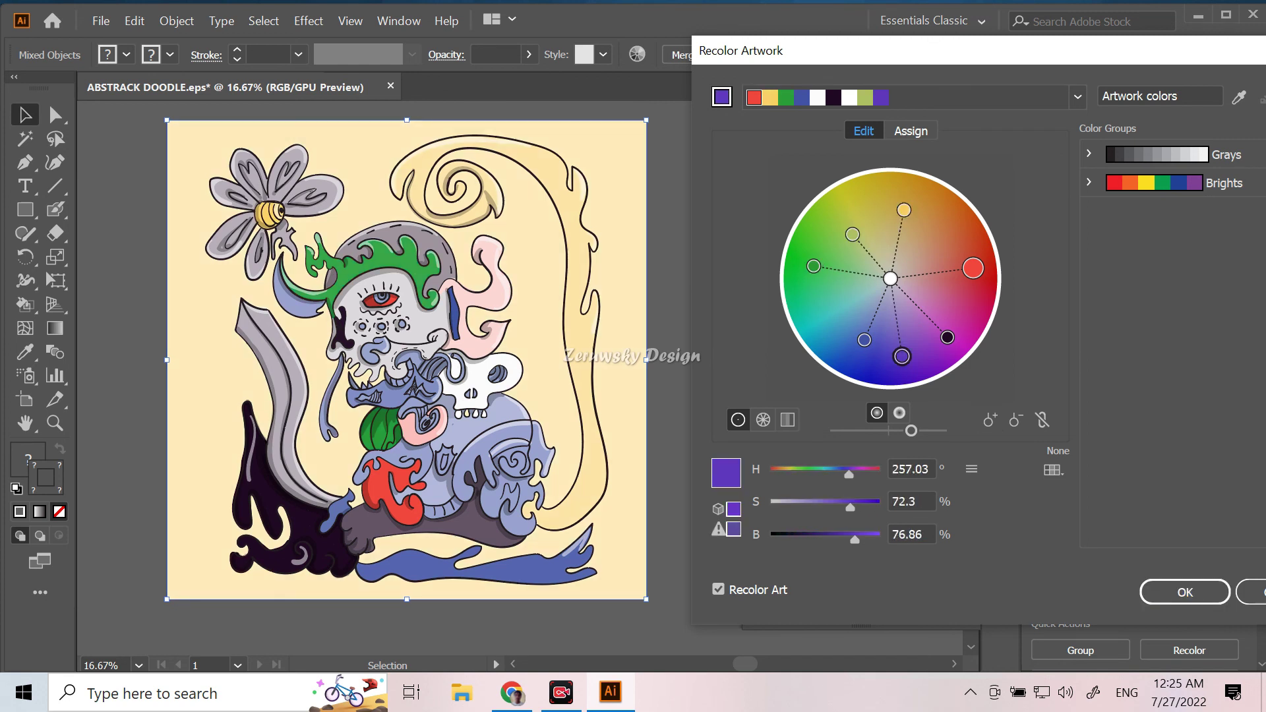
{"action": "left_click", "coordinate": [990, 420]}
{"action": "left_click", "coordinate": [957, 306]}
{"action": "left_click_drag", "start_coordinate": [973, 268], "coordinate": [976, 254]}
{"action": "mouse_move", "coordinate": [902, 356]}
{"action": "left_mouse_down"}
{"action": "mouse_move", "coordinate": [827, 314]}
{"action": "mouse_move", "coordinate": [846, 327]}
{"action": "left_mouse_up"}
{"action": "mouse_move", "coordinate": [814, 266]}
{"action": "left_mouse_down"}
{"action": "mouse_move", "coordinate": [854, 214]}
{"action": "mouse_move", "coordinate": [848, 276]}
{"action": "left_mouse_up"}
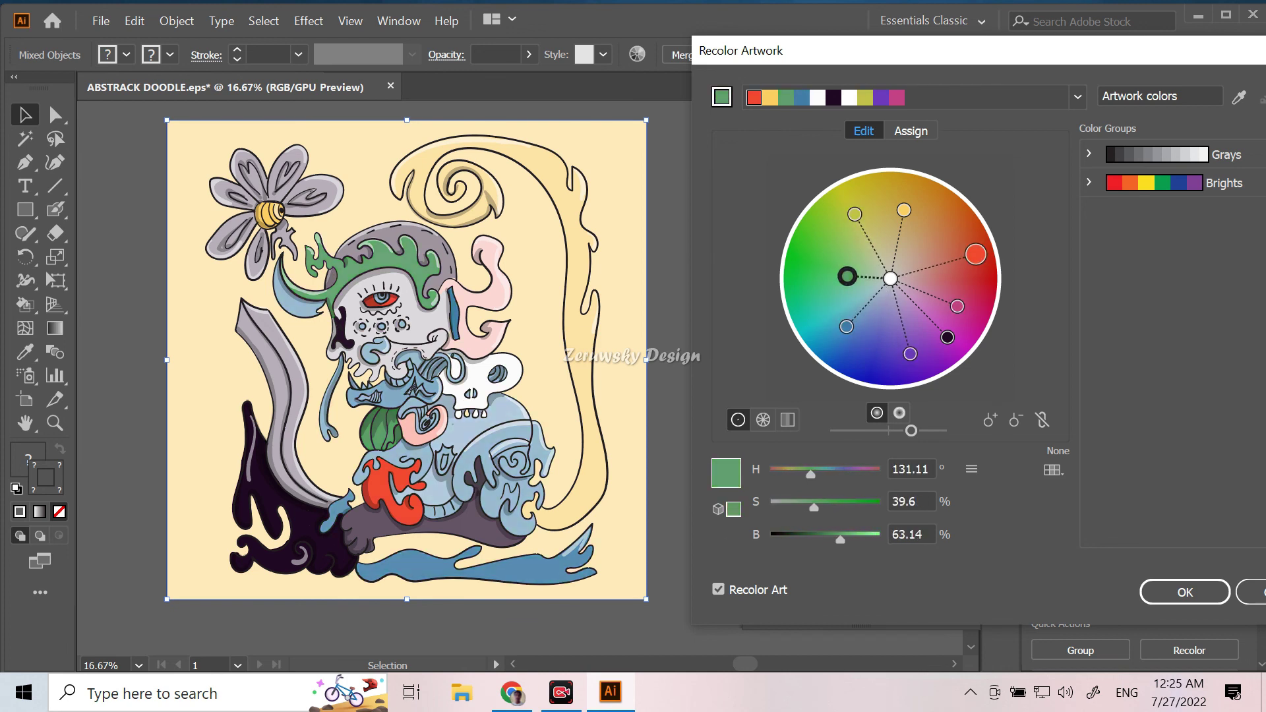
{"action": "mouse_move", "coordinate": [846, 326]}
{"action": "left_mouse_down"}
{"action": "mouse_move", "coordinate": [847, 347]}
{"action": "mouse_move", "coordinate": [861, 317]}
{"action": "left_mouse_up"}
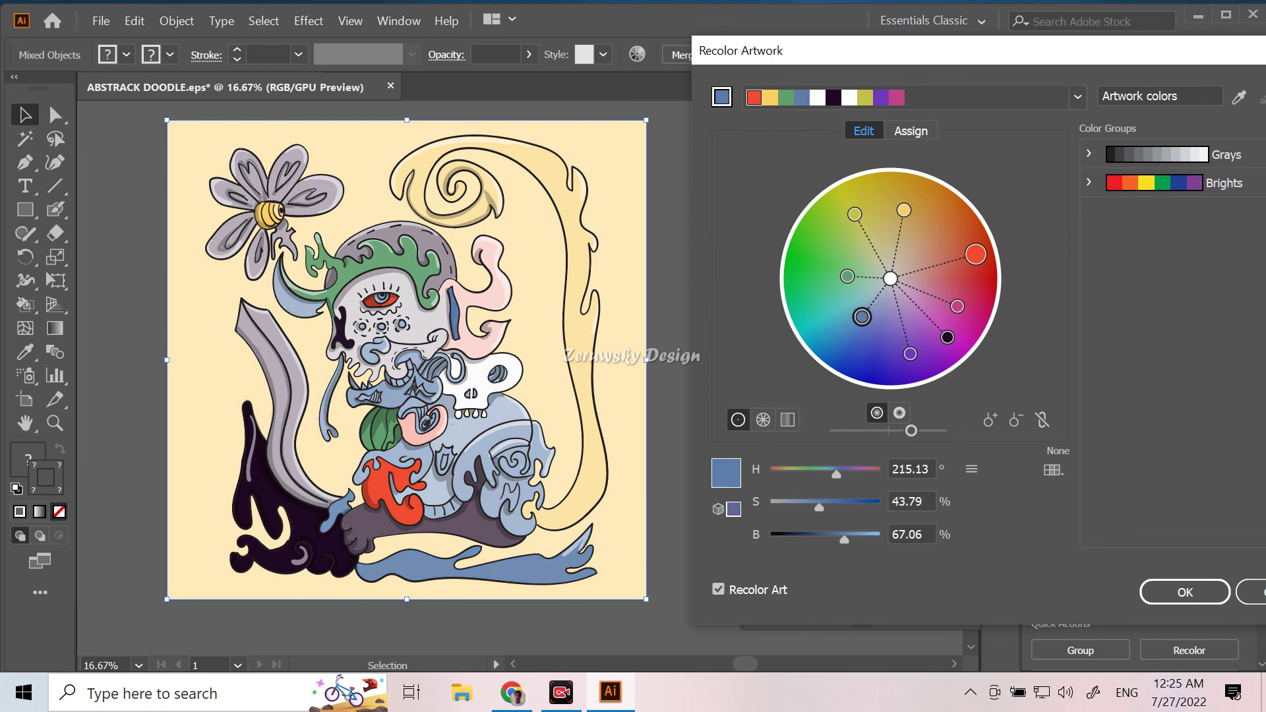
{"action": "mouse_move", "coordinate": [903, 210]}
{"action": "left_mouse_down"}
{"action": "mouse_move", "coordinate": [921, 196]}
{"action": "mouse_move", "coordinate": [854, 192]}
{"action": "mouse_move", "coordinate": [907, 249]}
{"action": "mouse_move", "coordinate": [913, 198]}
{"action": "mouse_move", "coordinate": [932, 209]}
{"action": "mouse_move", "coordinate": [987, 274]}
{"action": "mouse_move", "coordinate": [977, 323]}
{"action": "mouse_move", "coordinate": [960, 304]}
{"action": "mouse_move", "coordinate": [945, 351]}
{"action": "mouse_move", "coordinate": [881, 369]}
{"action": "left_mouse_up"}
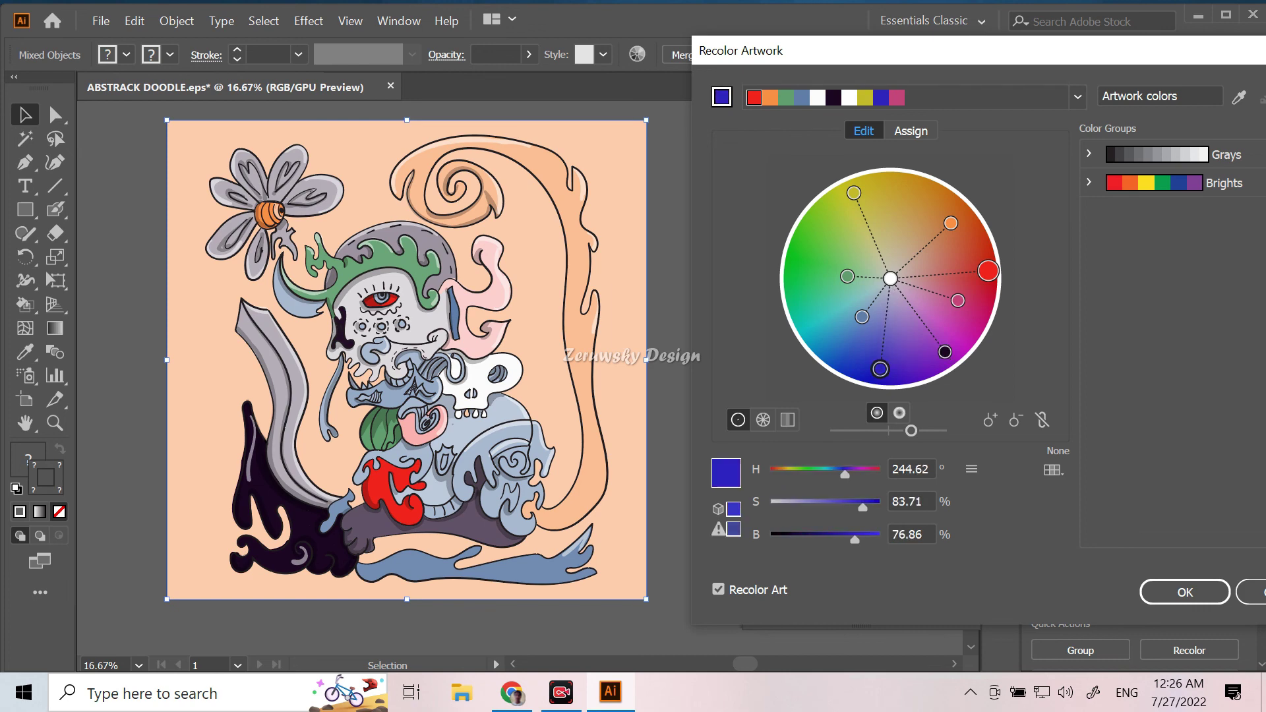
{"action": "left_click_drag", "start_coordinate": [862, 316], "coordinate": [845, 317]}
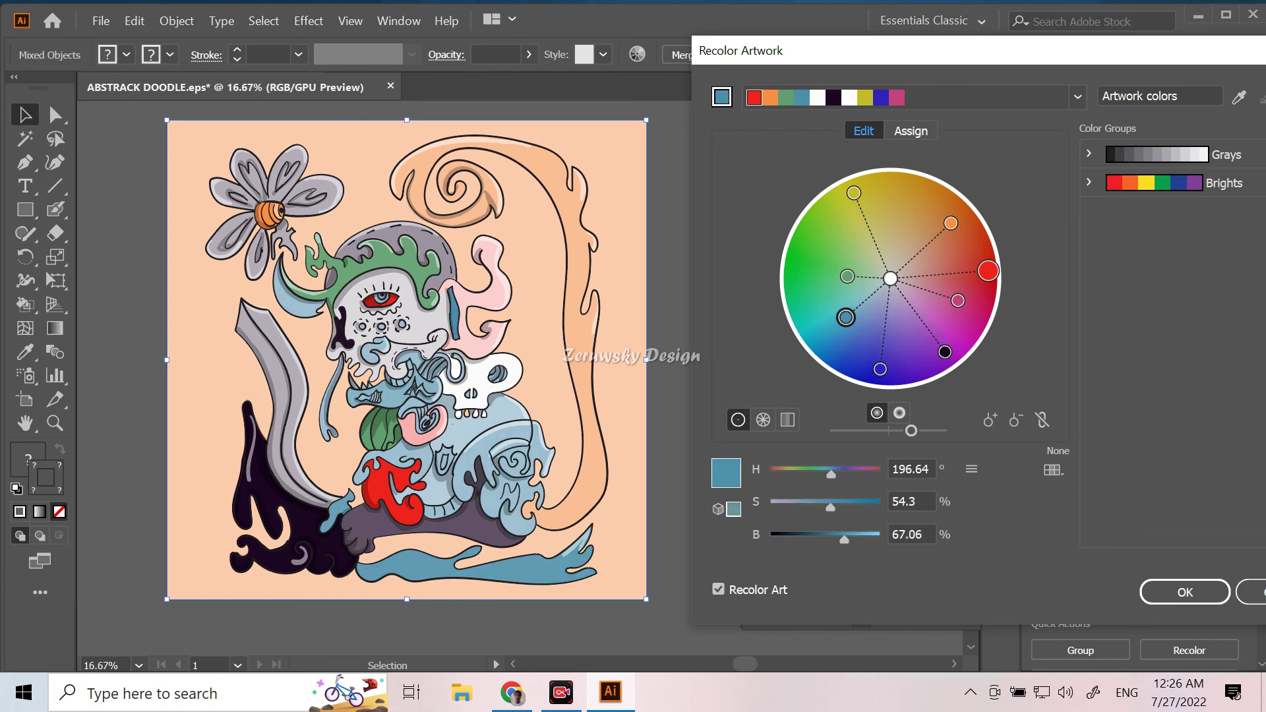
Step: Switch to the Brights colour group and randomize its colour order and saturation
{"action": "left_click", "coordinate": [1157, 154]}
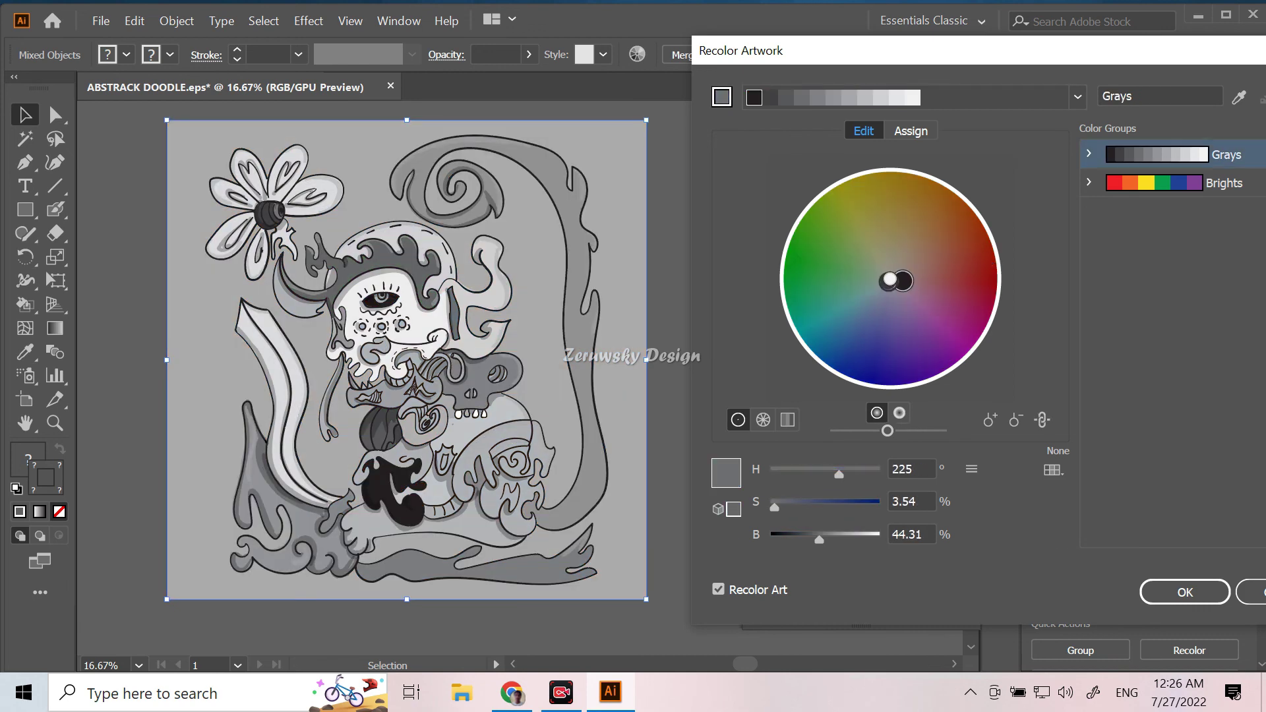
{"action": "left_click", "coordinate": [1154, 183]}
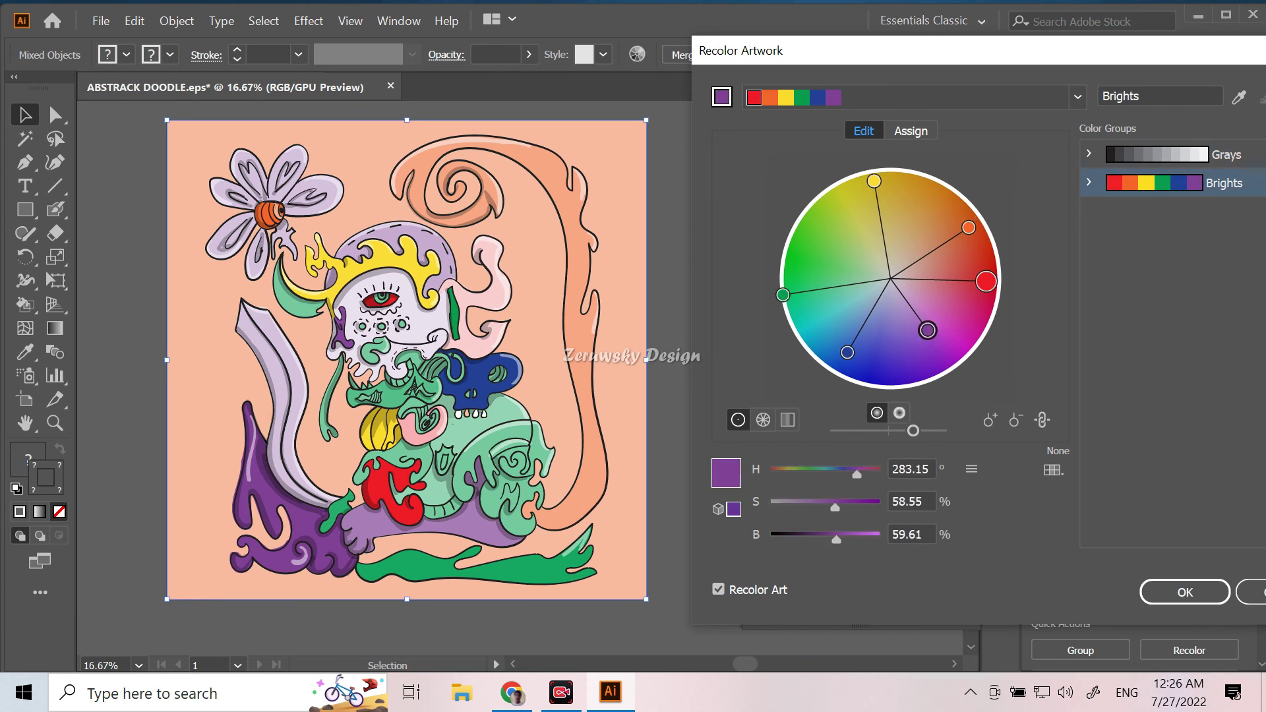
{"action": "left_click", "coordinate": [911, 131]}
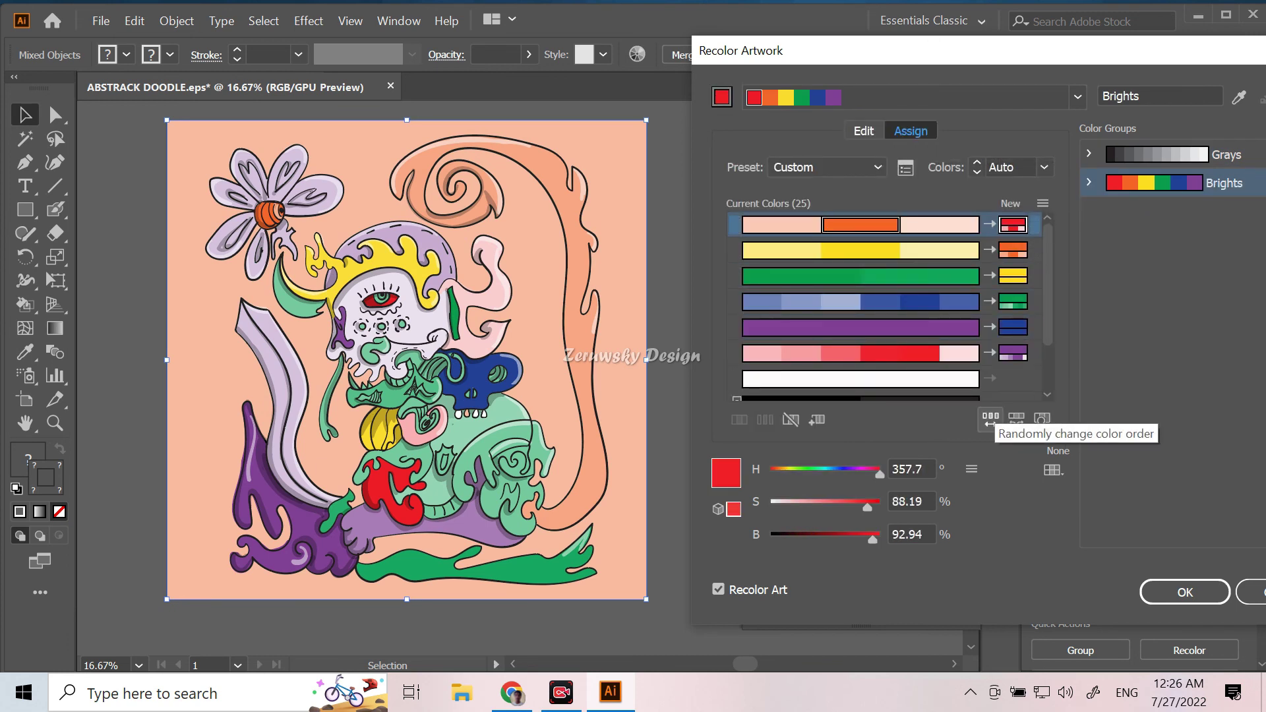
{"action": "left_click", "coordinate": [990, 420]}
{"action": "left_click", "coordinate": [1017, 420]}
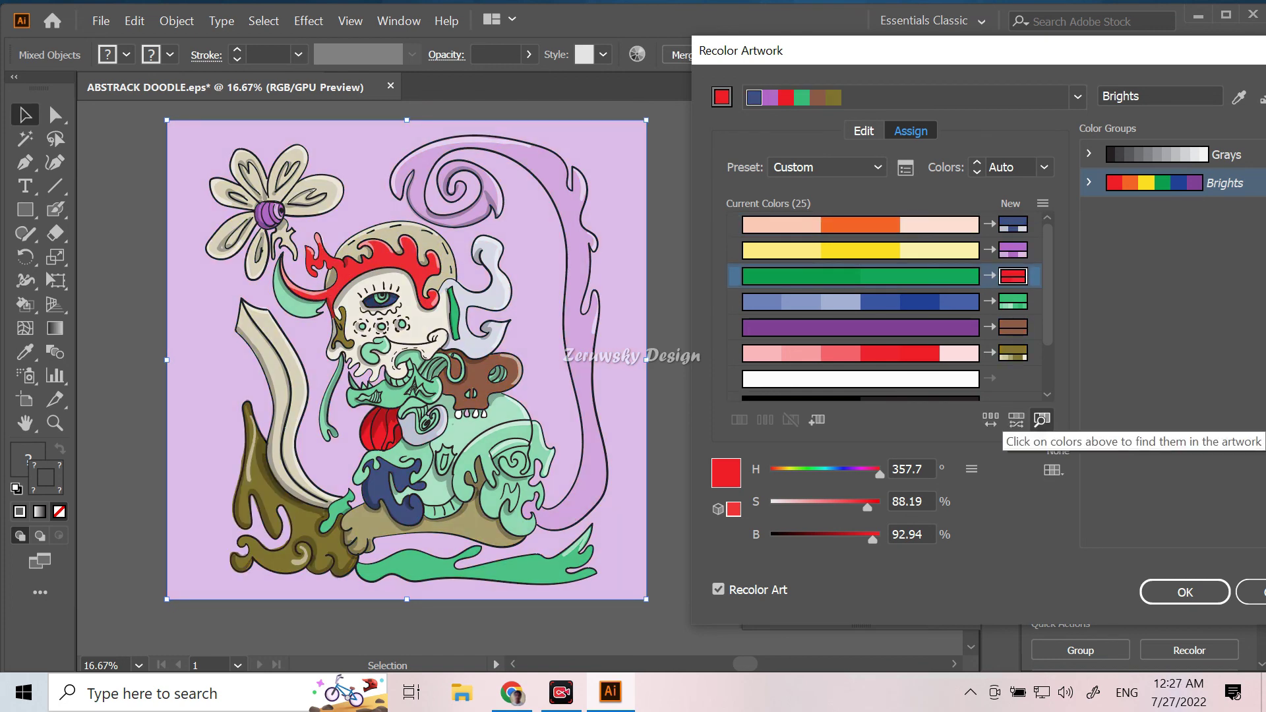
{"action": "left_click", "coordinate": [991, 419]}
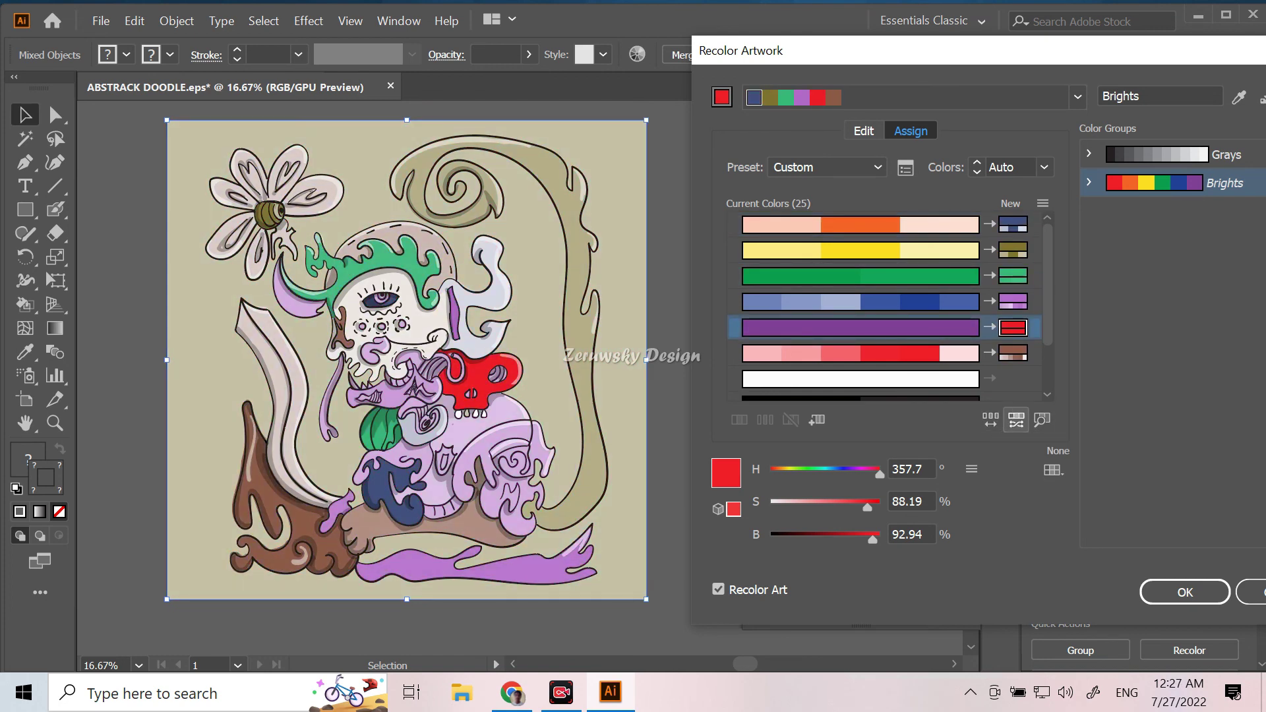
{"action": "left_click", "coordinate": [1017, 419]}
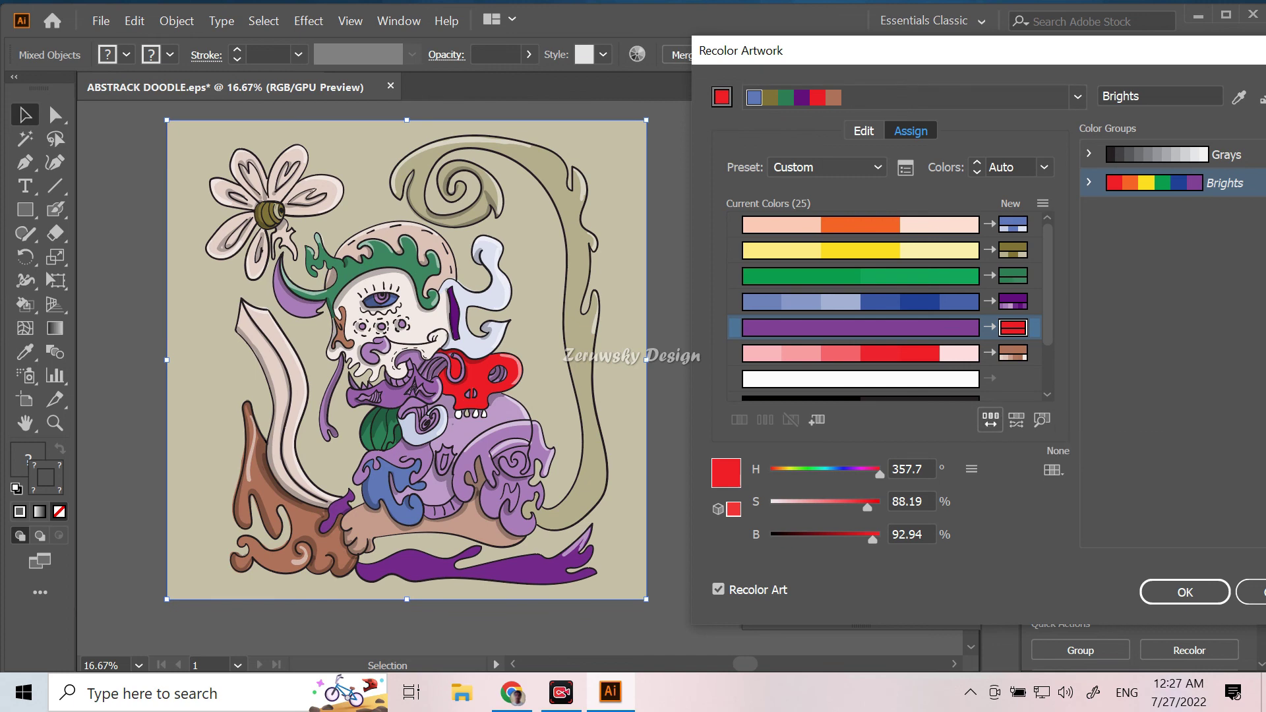
{"action": "left_click", "coordinate": [991, 420]}
Step: Reshuffle colours and shades until the background is mint green with a lighter skull, then apply
{"action": "left_click", "coordinate": [991, 420]}
{"action": "left_click", "coordinate": [991, 420]}
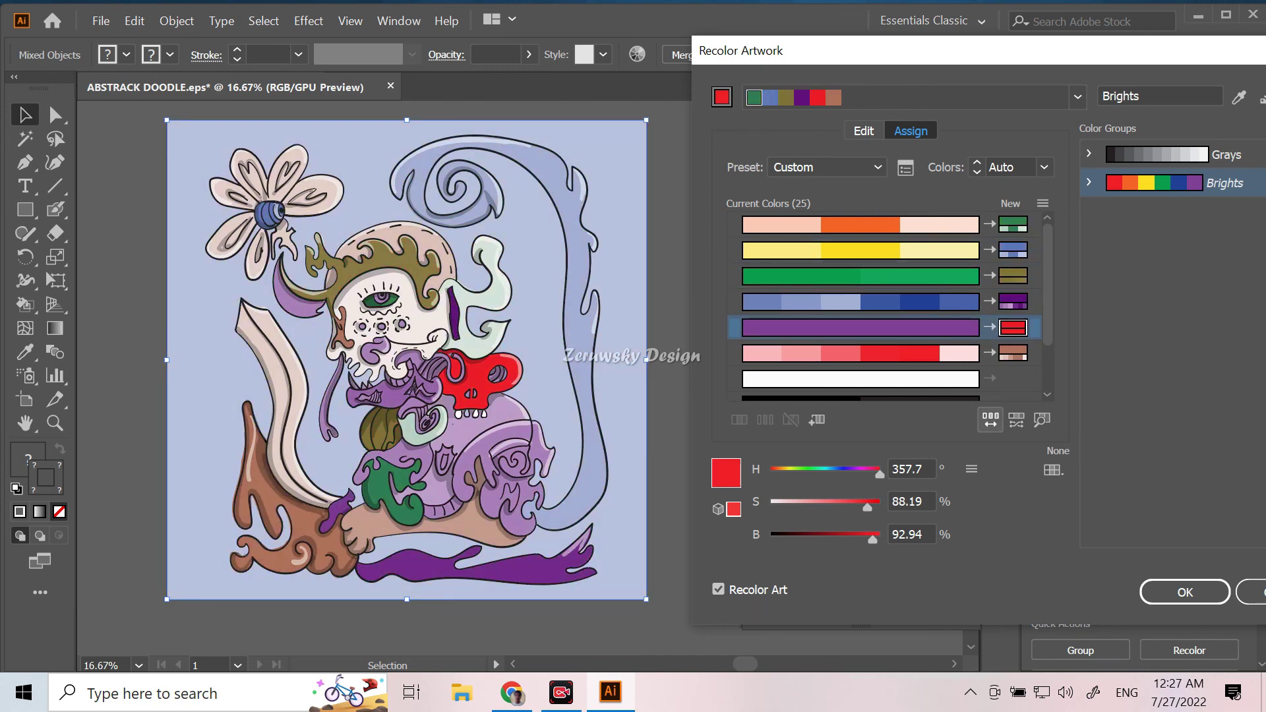
{"action": "left_click", "coordinate": [991, 419]}
{"action": "left_click", "coordinate": [1016, 419]}
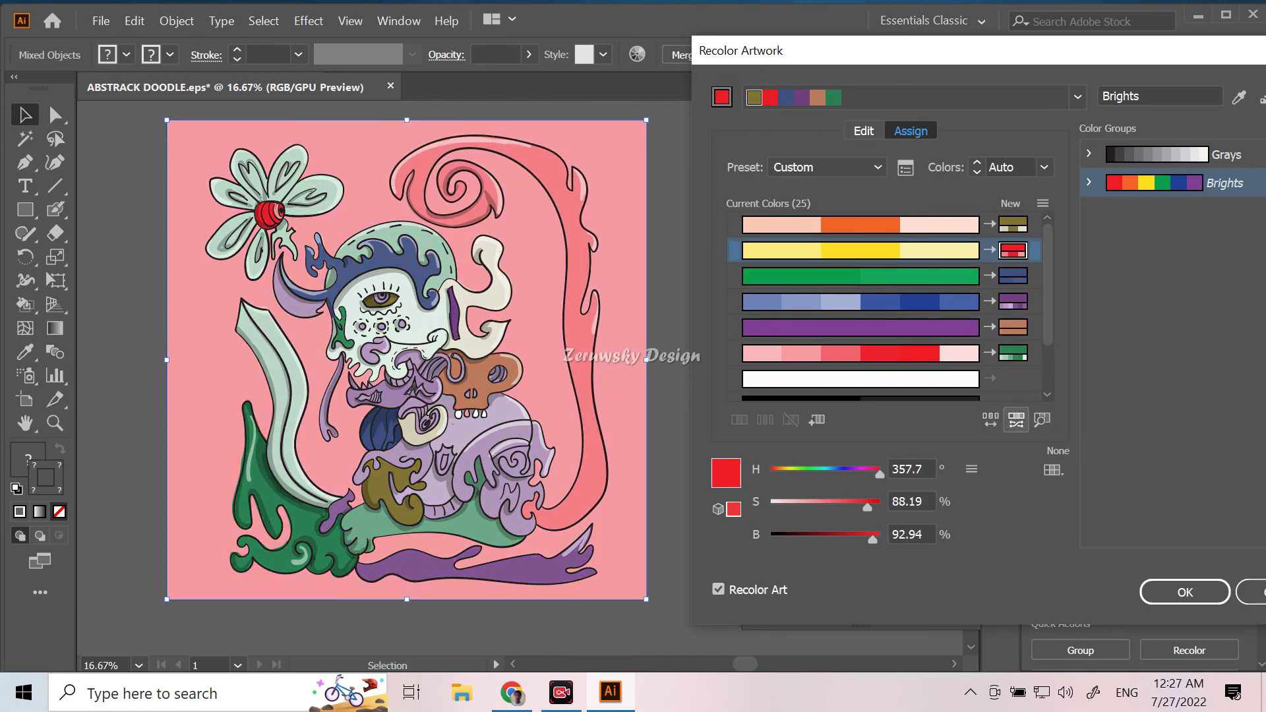
{"action": "left_click", "coordinate": [991, 420]}
{"action": "left_click", "coordinate": [1016, 420]}
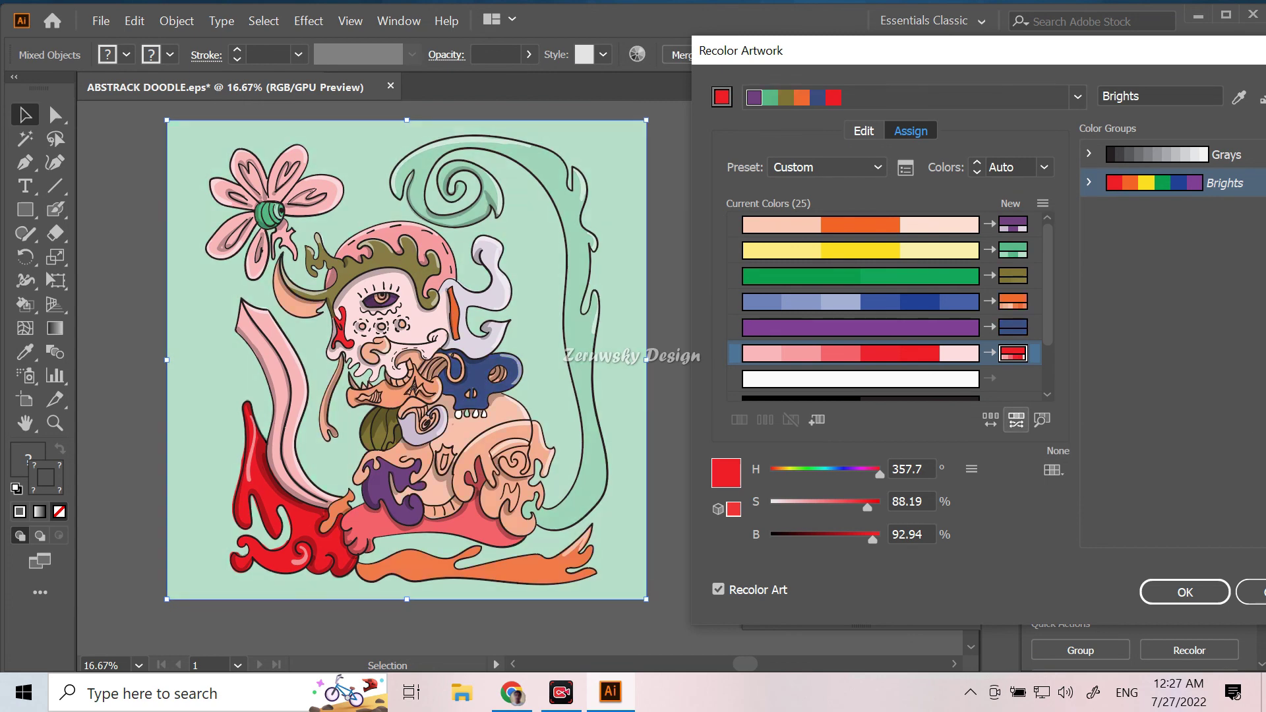
{"action": "left_click", "coordinate": [1016, 420]}
{"action": "left_click", "coordinate": [1016, 420]}
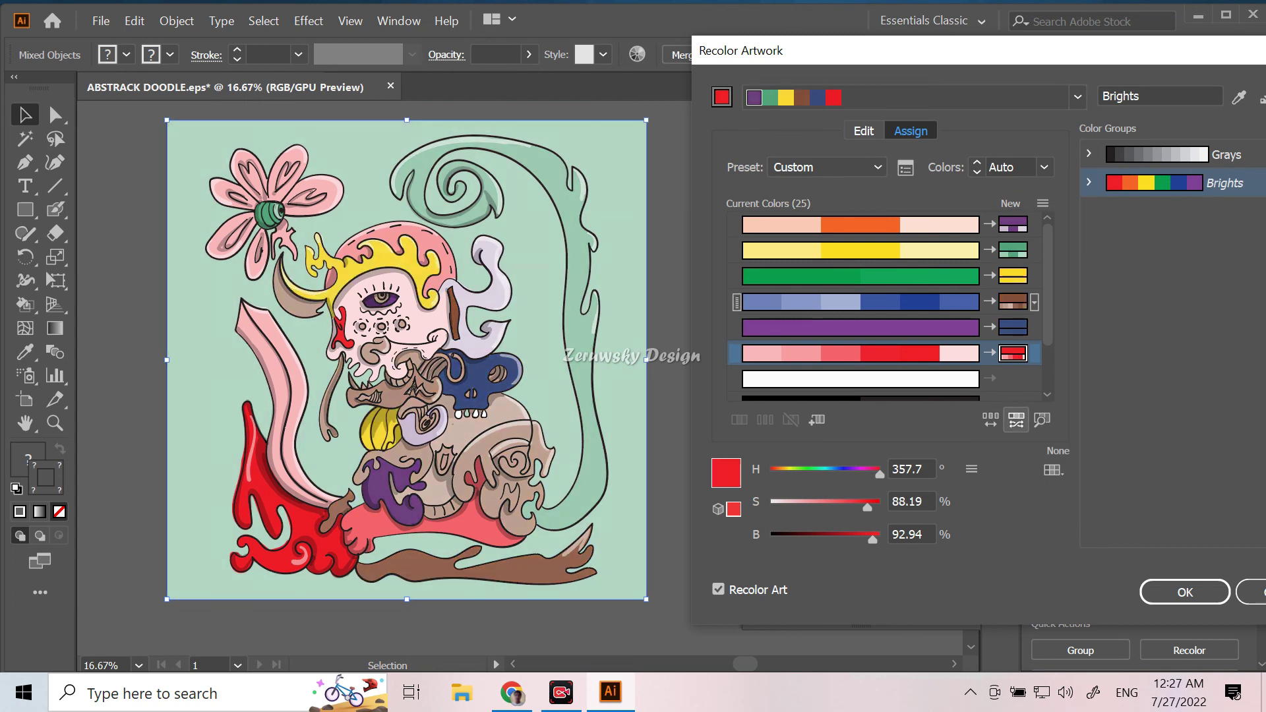
{"action": "left_click", "coordinate": [1016, 420]}
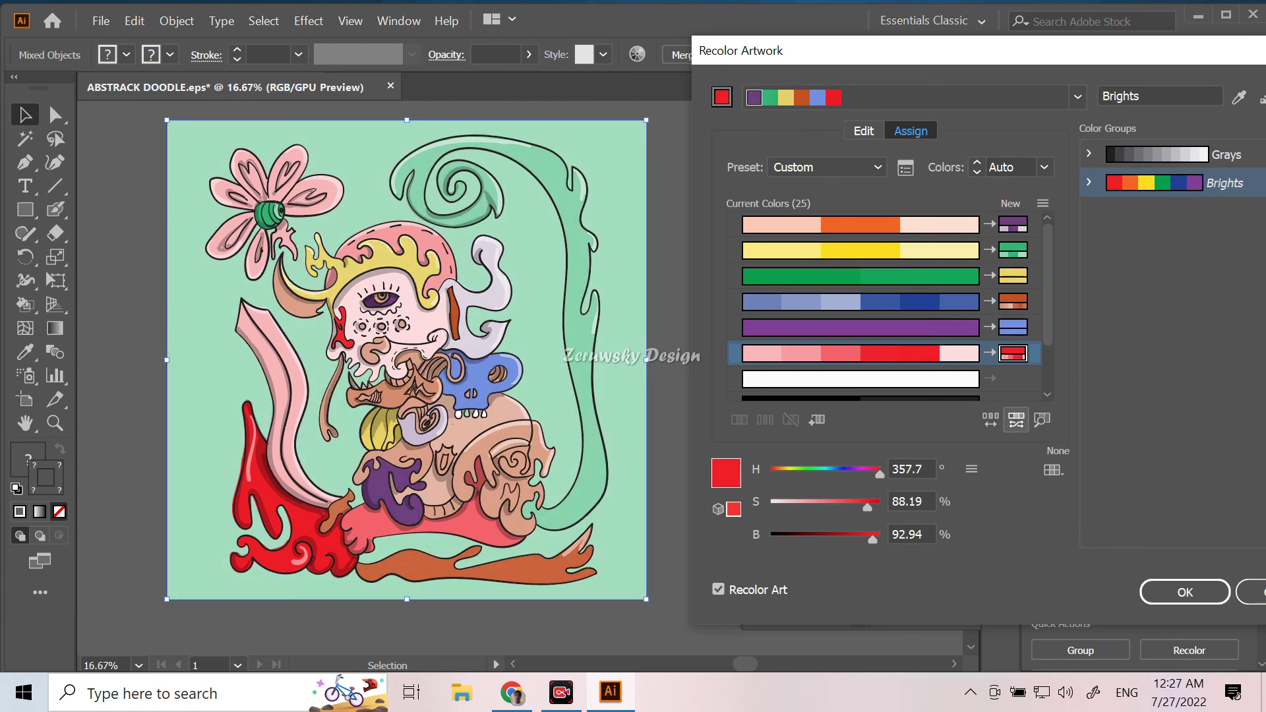
{"action": "left_click", "coordinate": [1185, 592]}
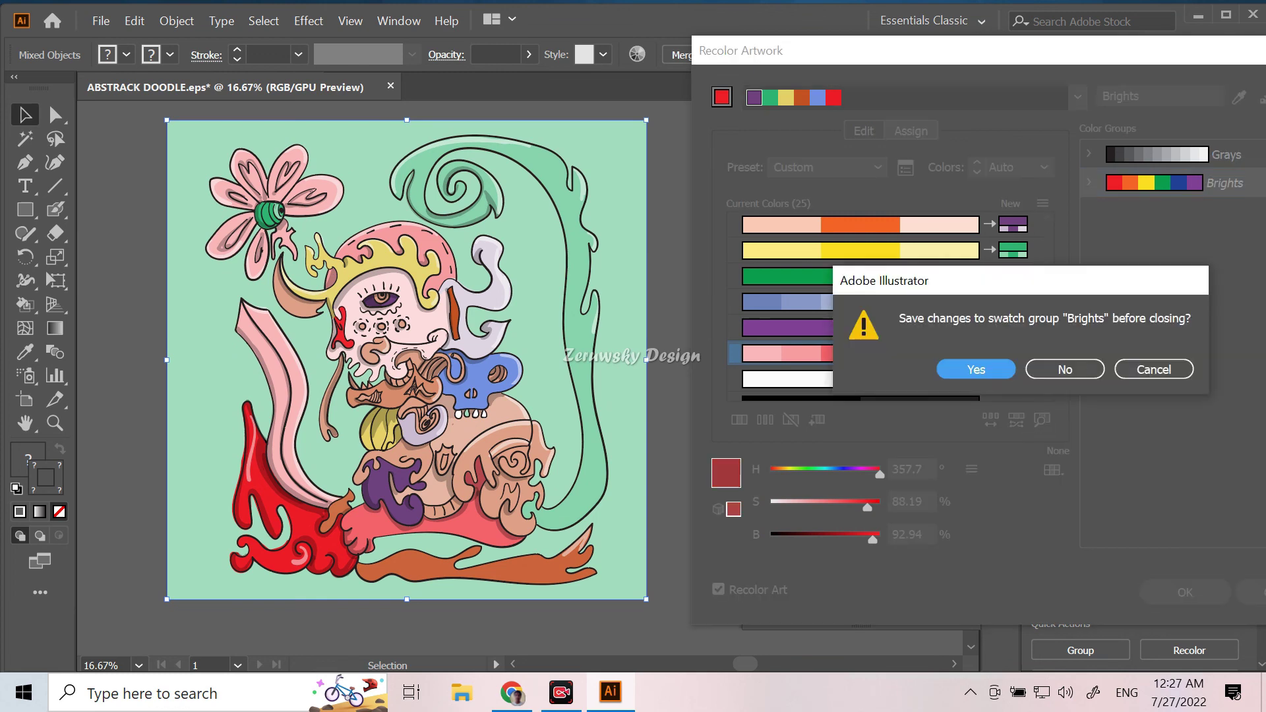
{"action": "key", "text": "Return"}
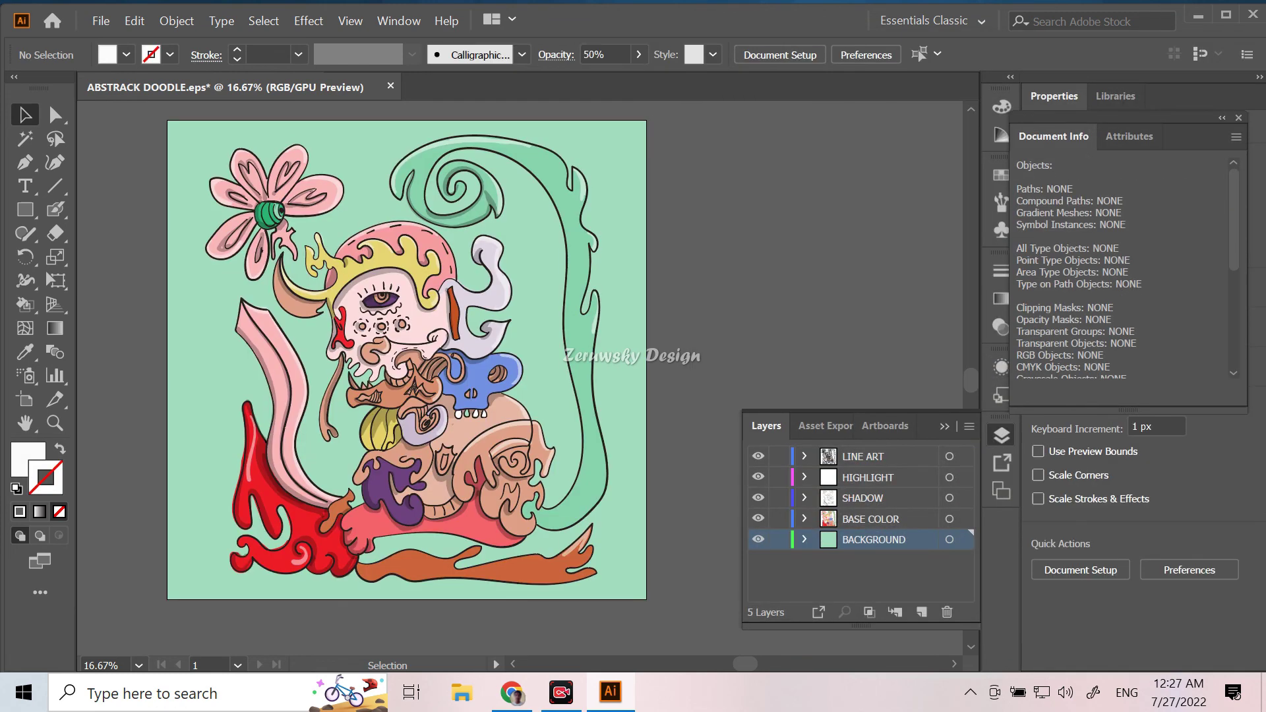
Step: Reflect all the artwork horizontally across the vertical axis
{"action": "left_click", "coordinate": [101, 21]}
{"action": "left_click", "coordinate": [138, 189]}
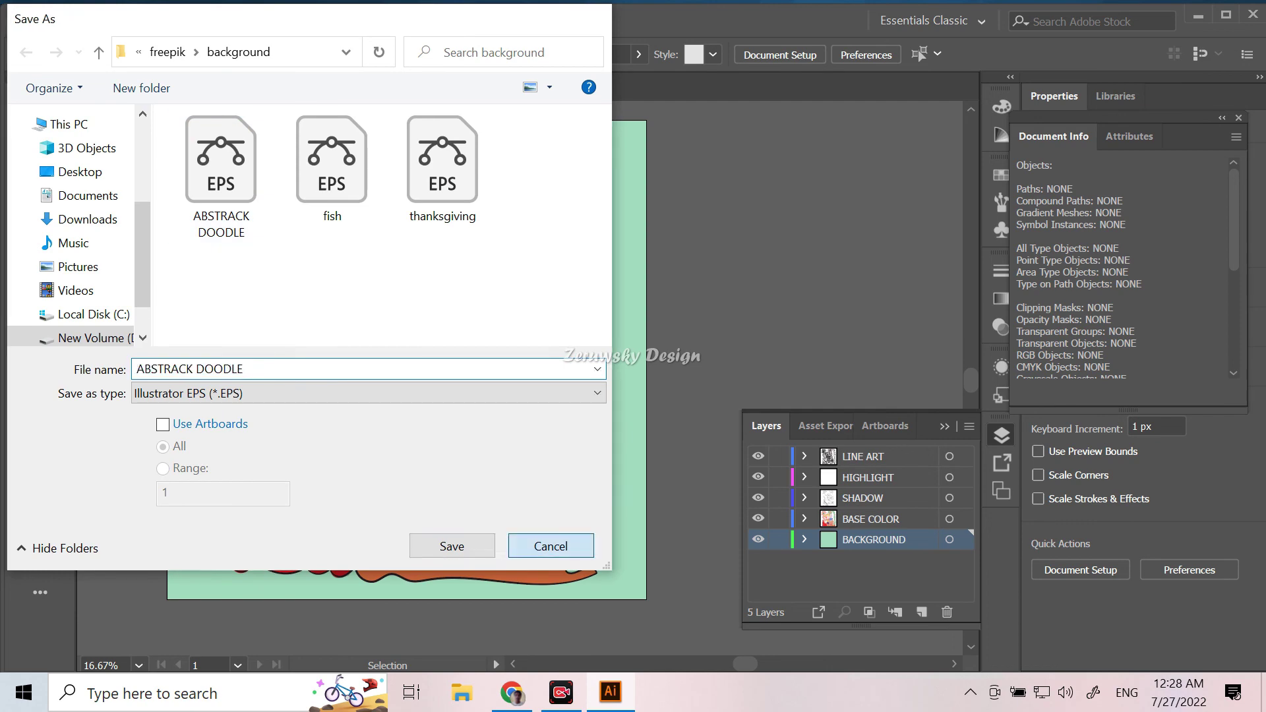
{"action": "left_click", "coordinate": [453, 546]}
{"action": "scroll", "coordinate": [407, 350], "scroll_direction": "down", "scroll_amount": 1}
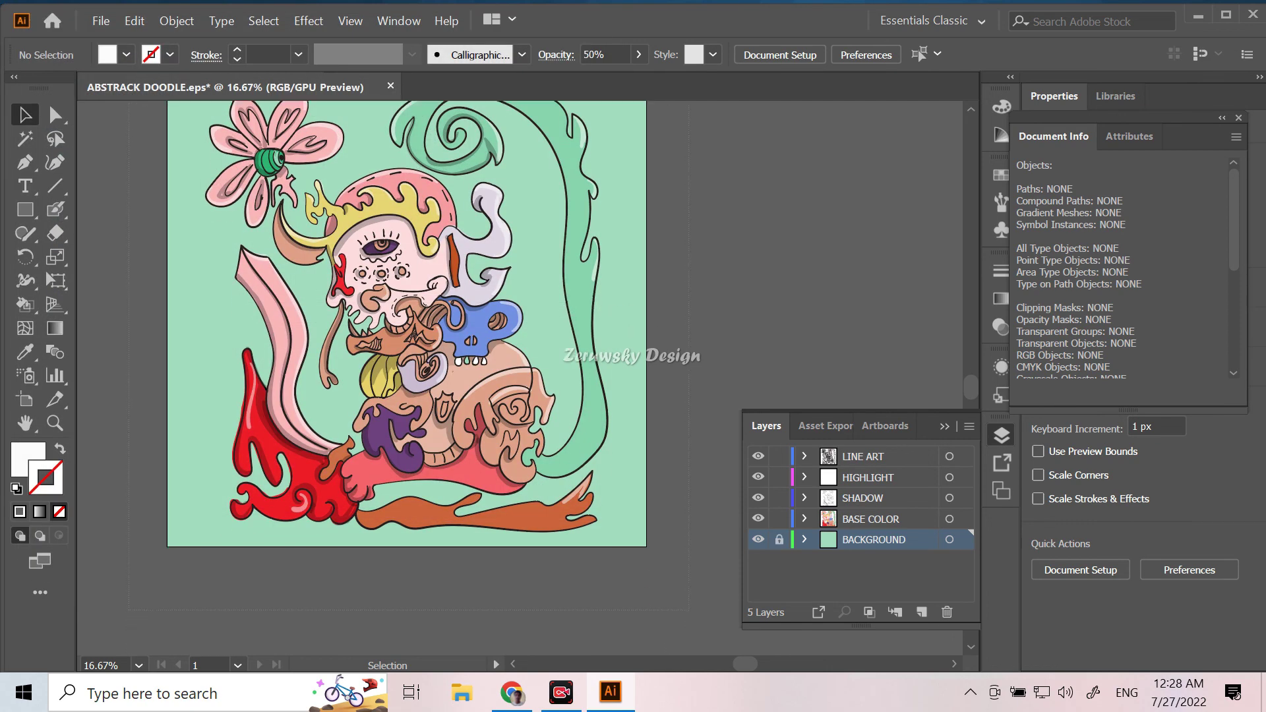
{"action": "key", "text": "ctrl+a"}
{"action": "right_click", "coordinate": [471, 175]}
{"action": "left_click", "coordinate": [725, 419]}
{"action": "left_click", "coordinate": [173, 319]}
{"action": "key", "text": "ctrl+shift+a"}
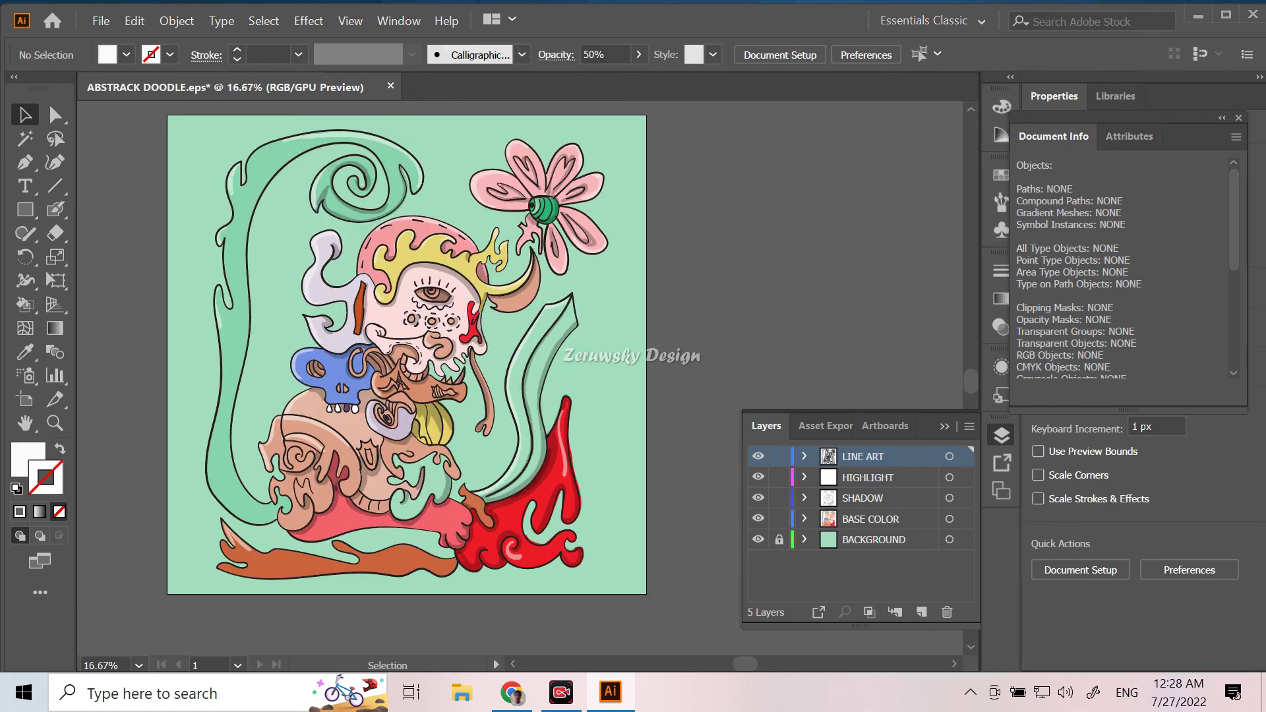
{"action": "scroll", "coordinate": [407, 349], "scroll_direction": "up", "scroll_amount": 1}
Step: Save the artwork as 'ABSTRACK DOODLE 2' EPS in Illustrator 10 format
{"action": "left_click", "coordinate": [101, 20]}
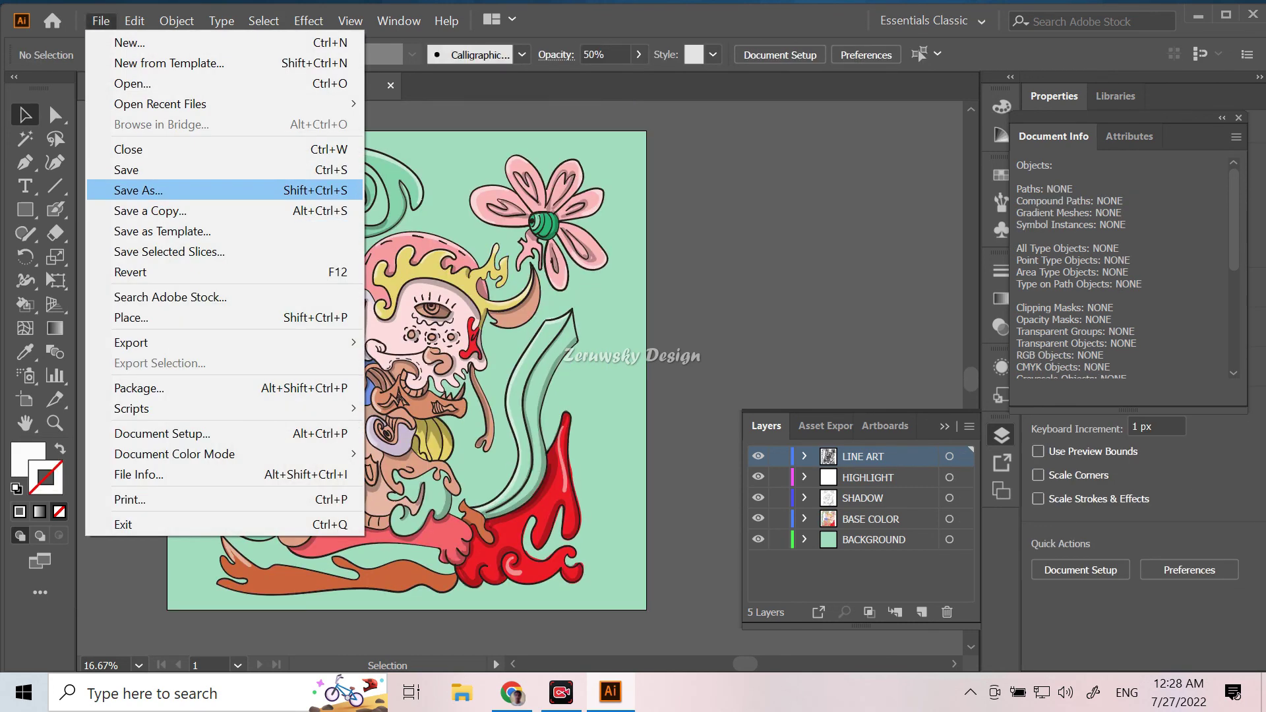
{"action": "left_click", "coordinate": [139, 190]}
{"action": "key", "text": "Right"}
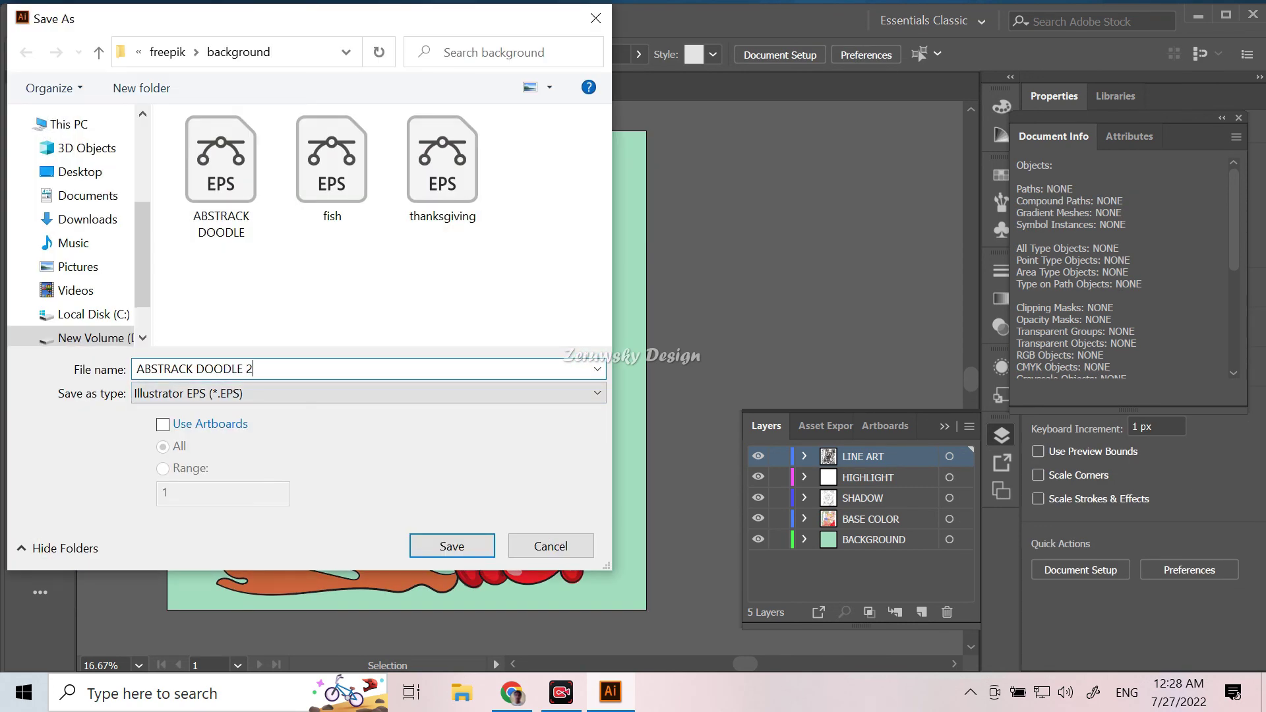
{"action": "key", "text": "Return"}
{"action": "left_click", "coordinate": [198, 61]}
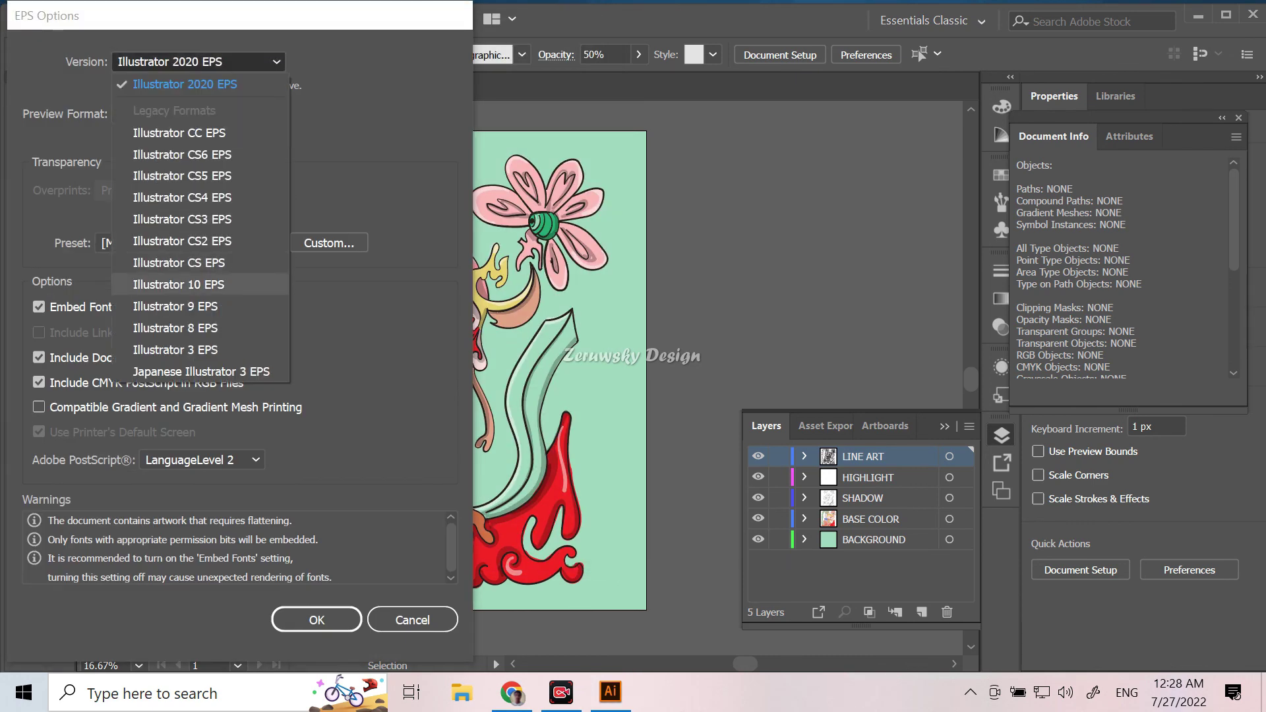
{"action": "left_click", "coordinate": [191, 284]}
{"action": "key", "text": "Return"}
{"action": "left_click", "coordinate": [736, 380]}
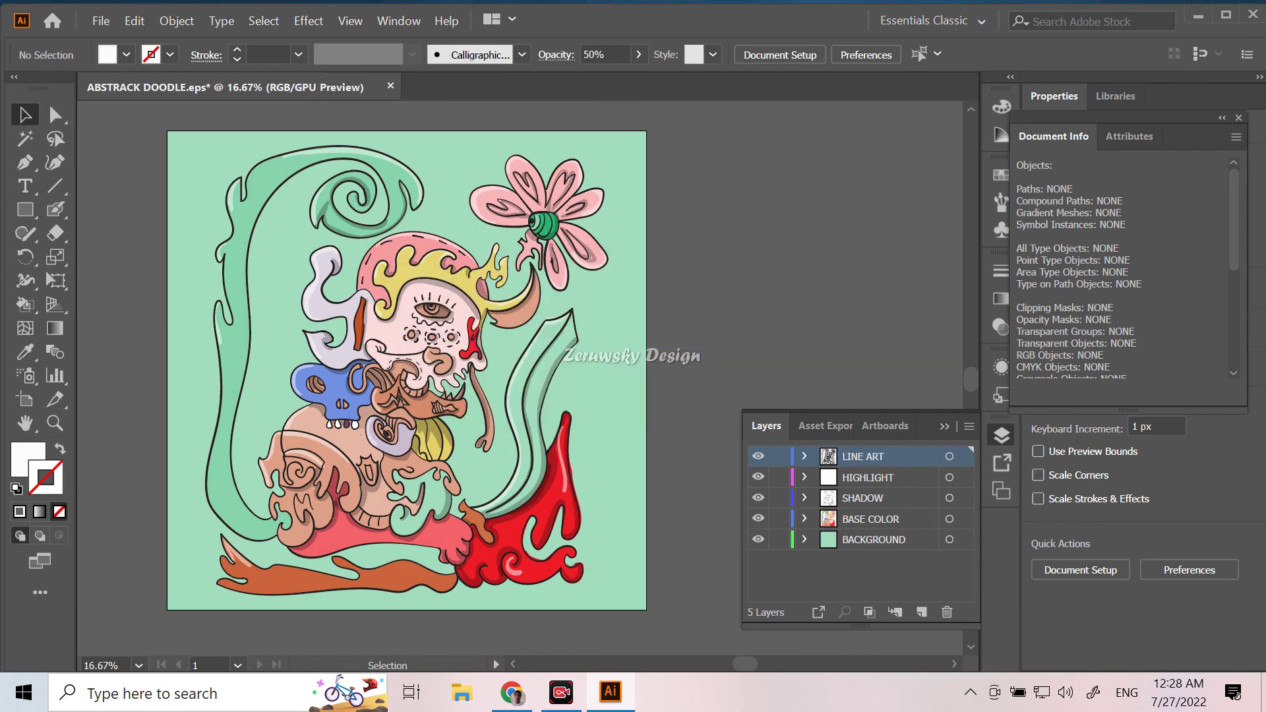
Step: Export a JPEG named ABSTRACK-DOODLE-2 via Save for Web
{"action": "left_click", "coordinate": [101, 20]}
{"action": "left_click", "coordinate": [461, 382]}
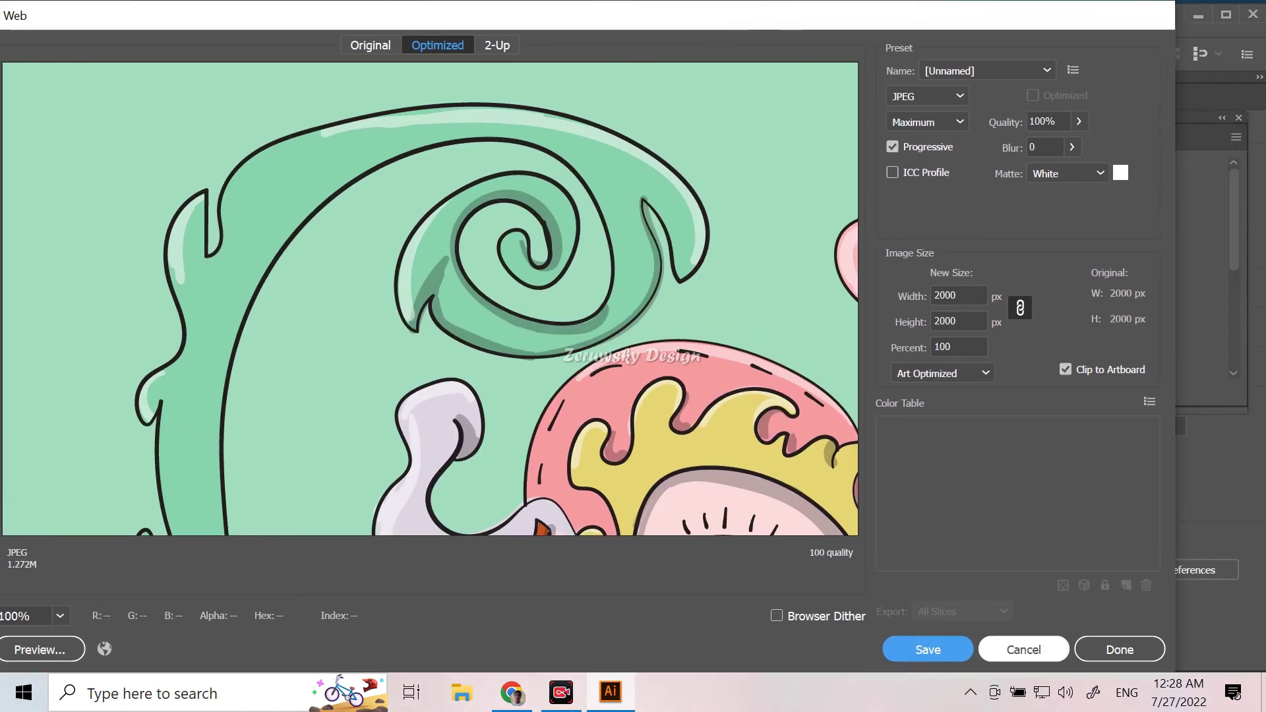
{"action": "left_click", "coordinate": [928, 649]}
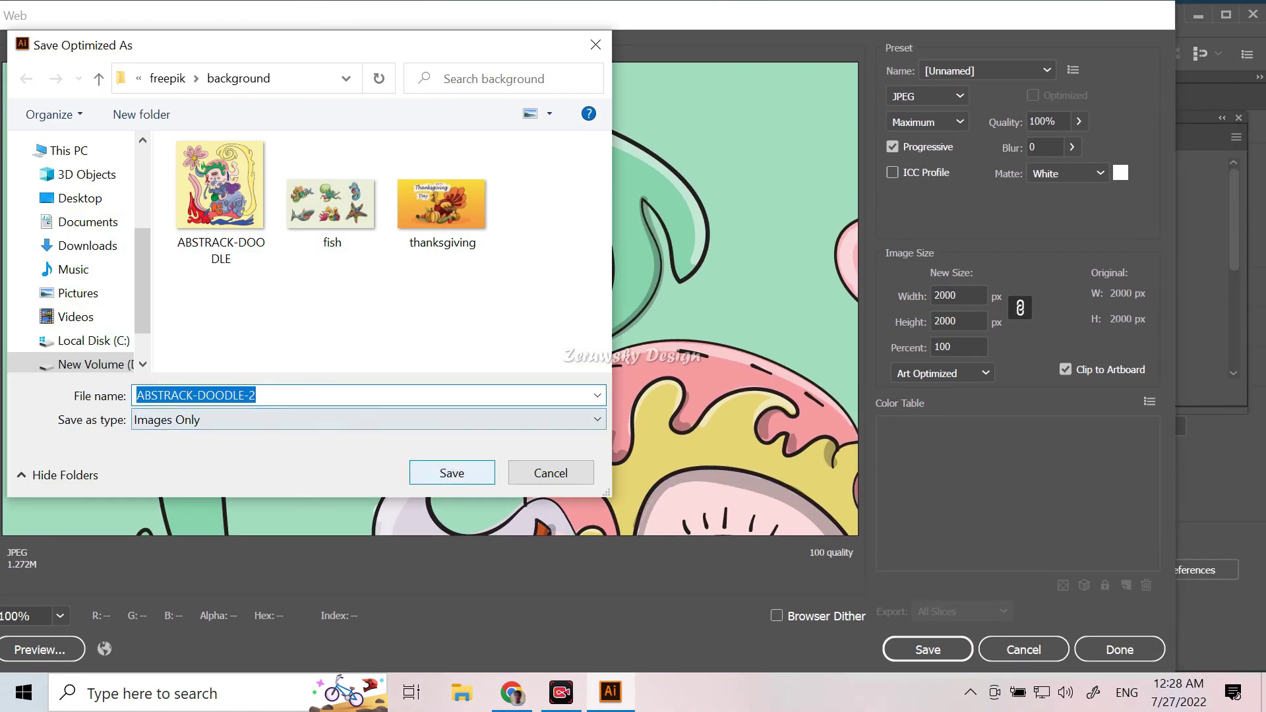
{"action": "left_click", "coordinate": [450, 472]}
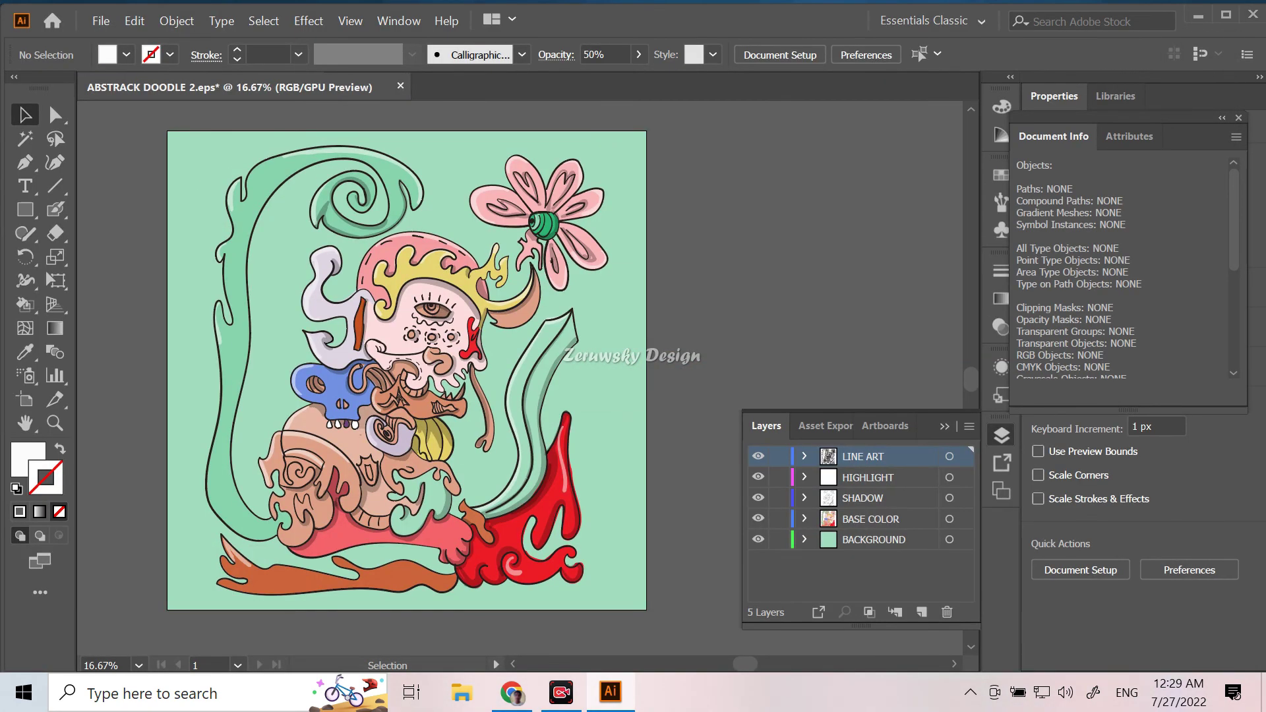